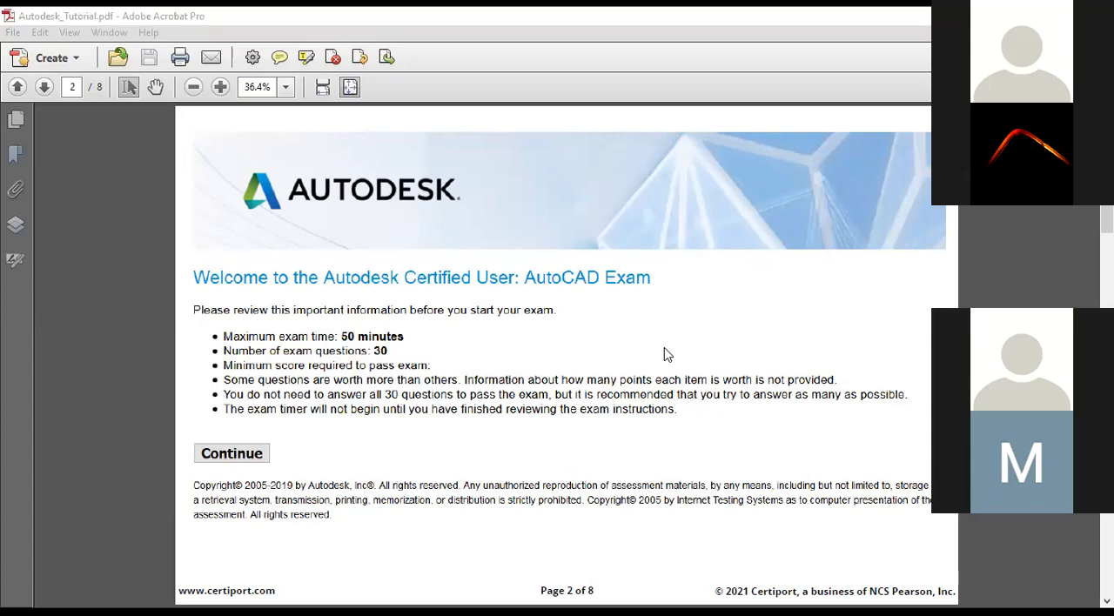
# Read the exam tutorial's pages on the exam welcome, navigation, data files and entering answers.
pyautogui.scroll(-1, 667, 354)
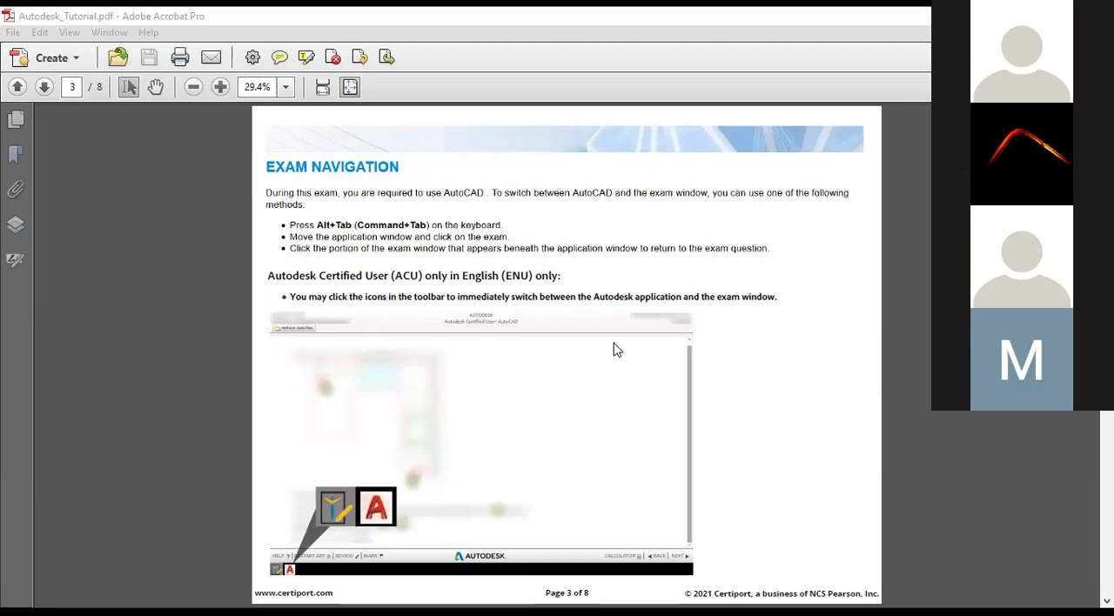
pyautogui.scroll(-1, 614, 349)
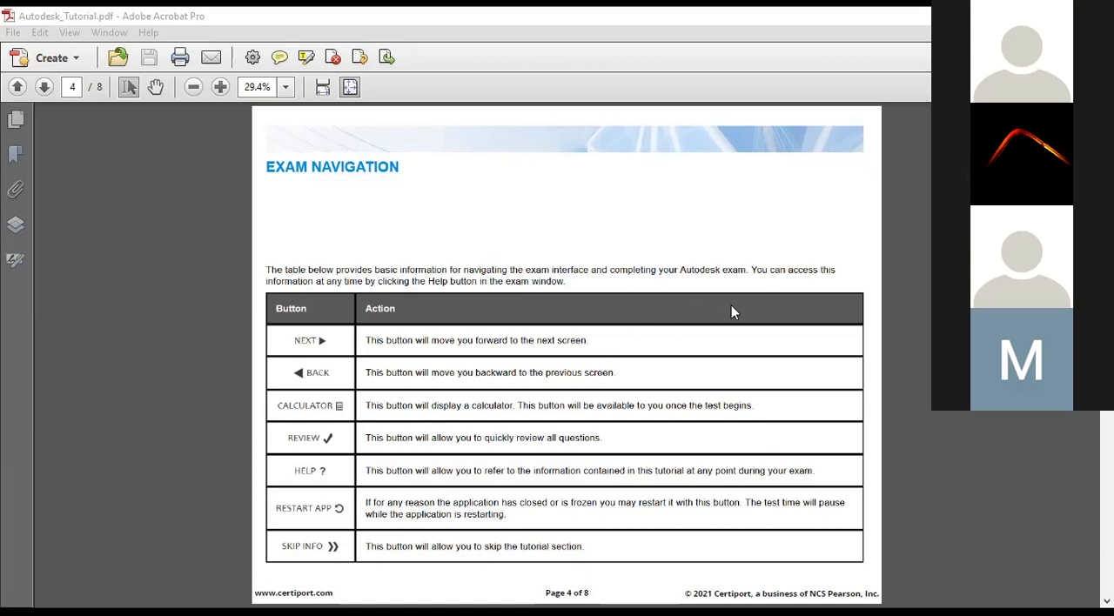
pyautogui.scroll(-1, 731, 305)
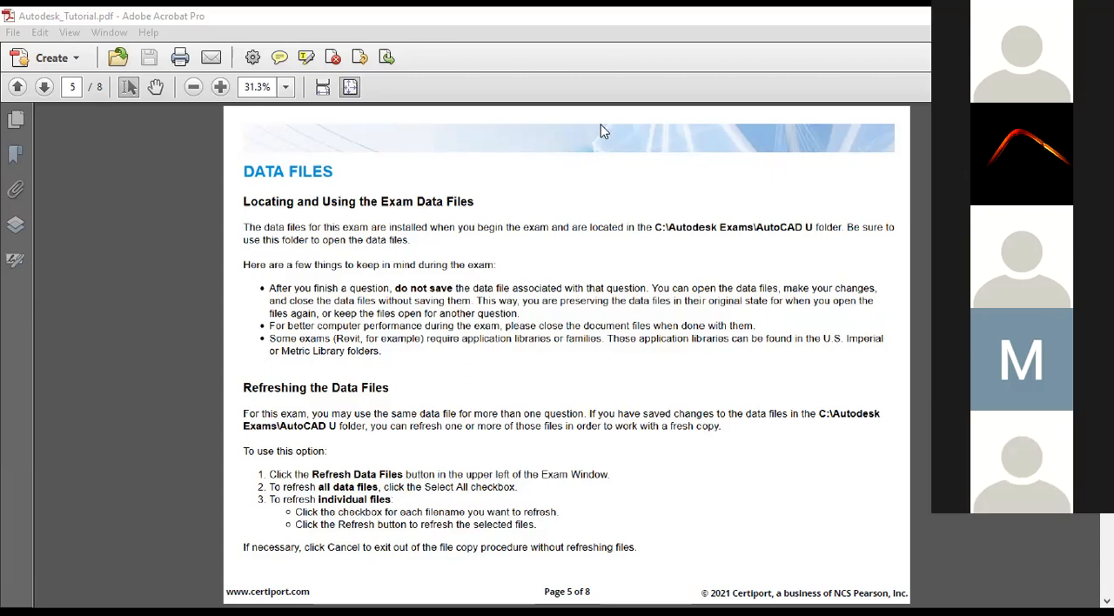
pyautogui.scroll(-1, 782, 461)
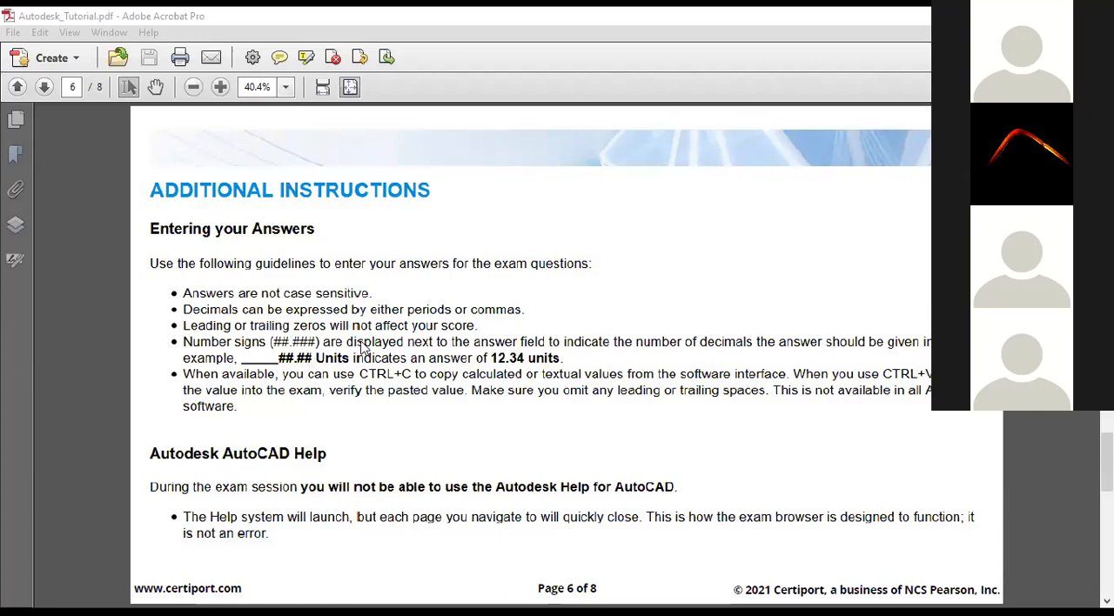
pyautogui.keyDown('ctrl'); pyautogui.scroll(-2, 364, 348); pyautogui.keyUp('ctrl')
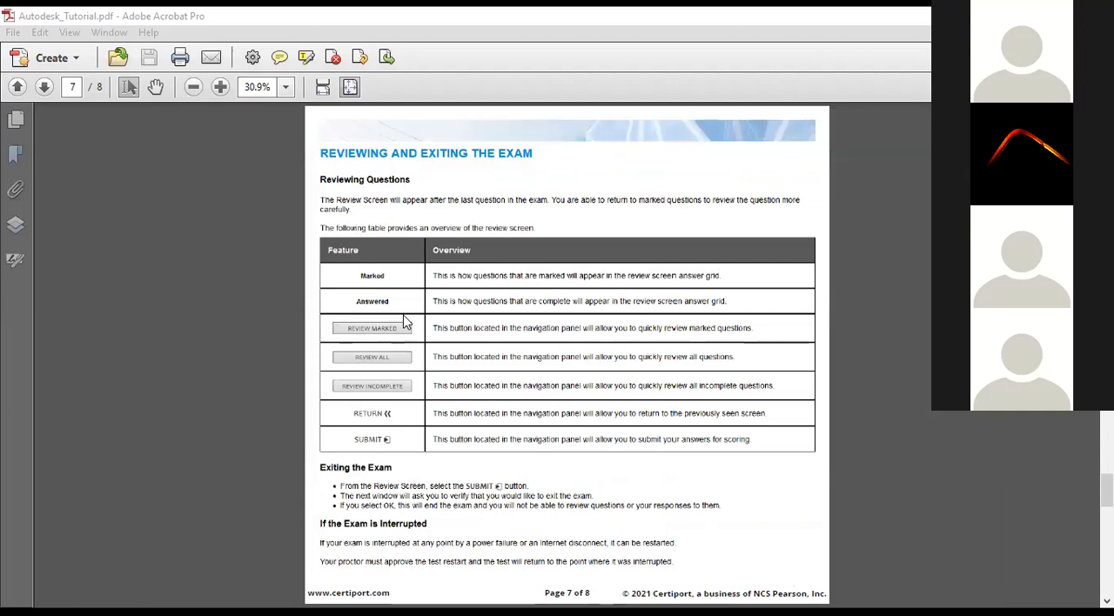
# Enlarge the page on reviewing and exiting the exam and read it through to the exam instructions summary.
pyautogui.keyDown('ctrl'); pyautogui.scroll(2, 403, 322); pyautogui.keyUp('ctrl')
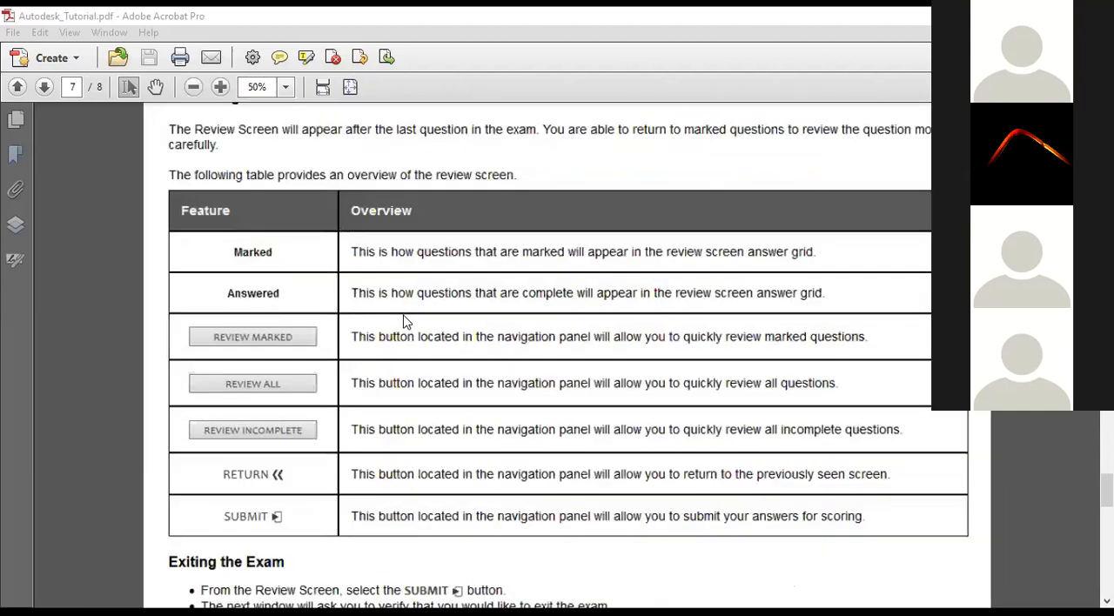
pyautogui.scroll(1, 403, 322)
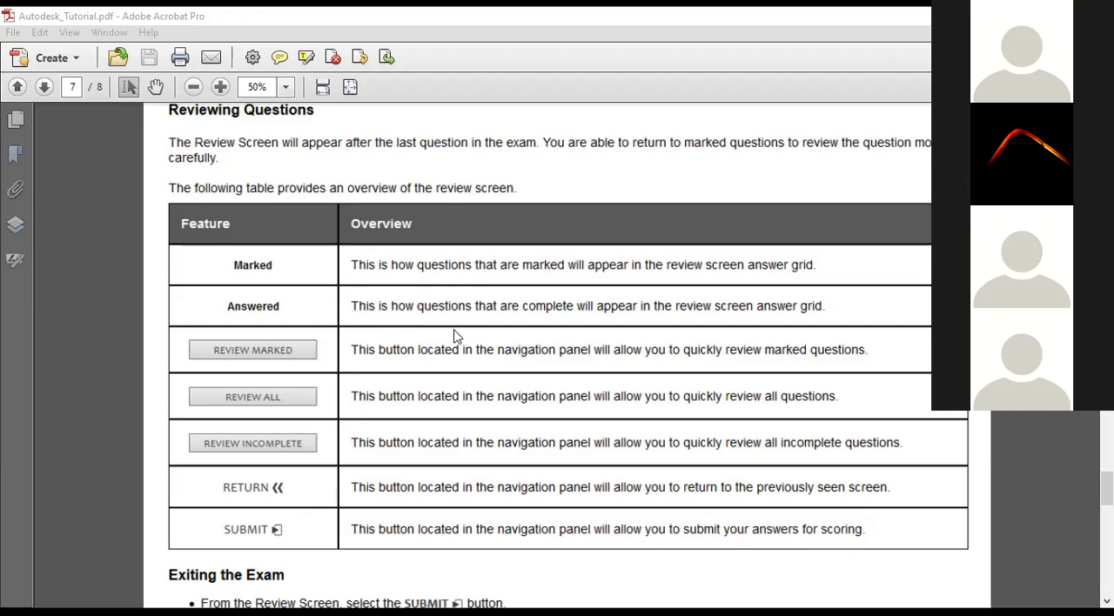
pyautogui.scroll(-2, 456, 352)
pyautogui.scroll(-1, 458, 376)
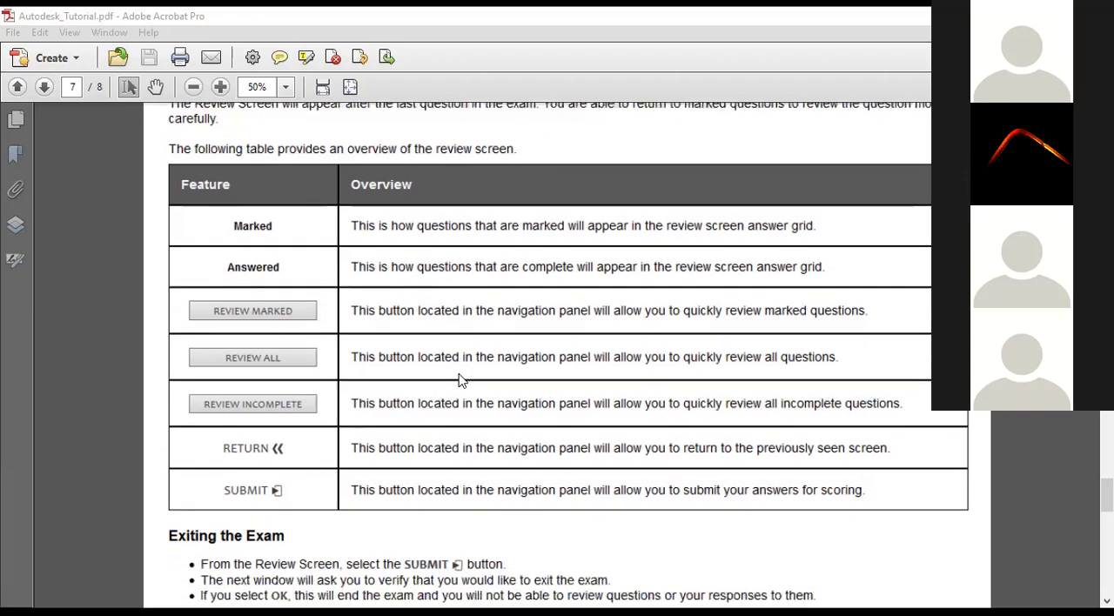
pyautogui.scroll(-3, 462, 383)
pyautogui.scroll(-2, 461, 387)
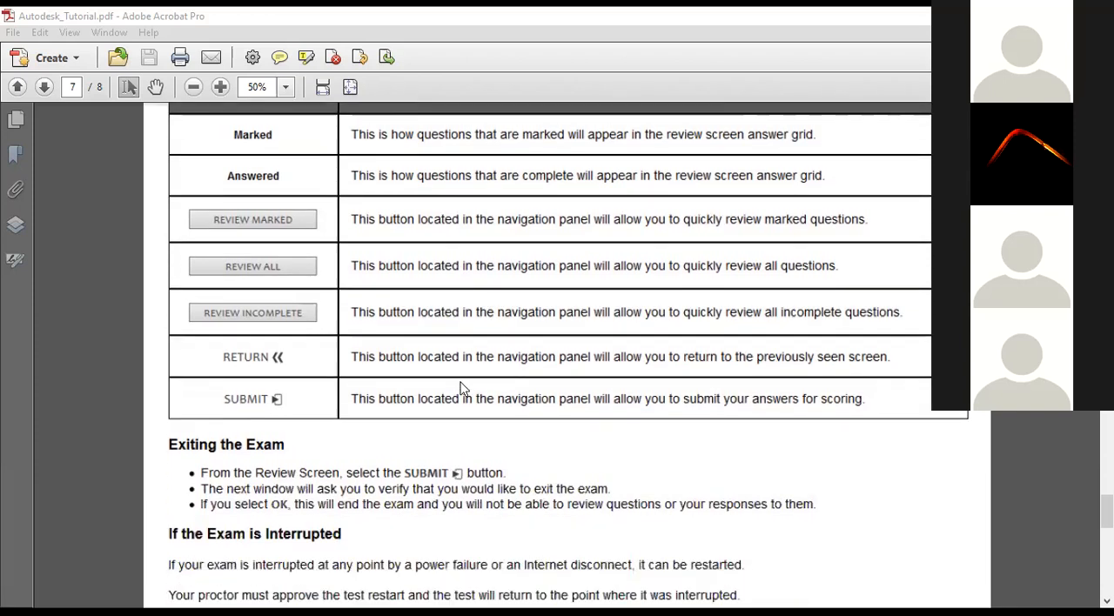
pyautogui.scroll(-1, 462, 390)
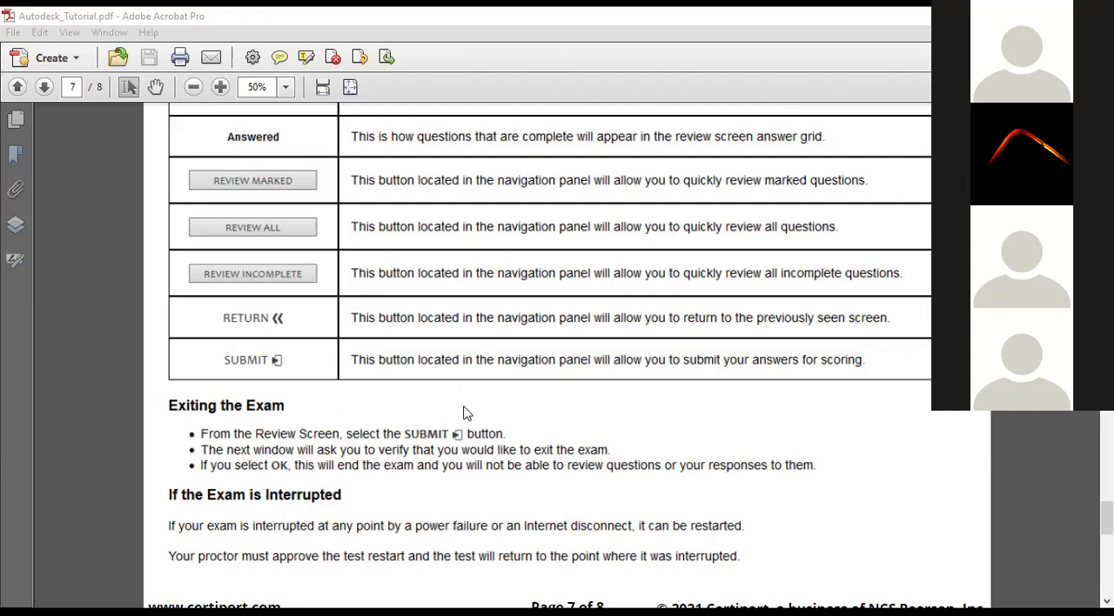
pyautogui.scroll(-1, 470, 435)
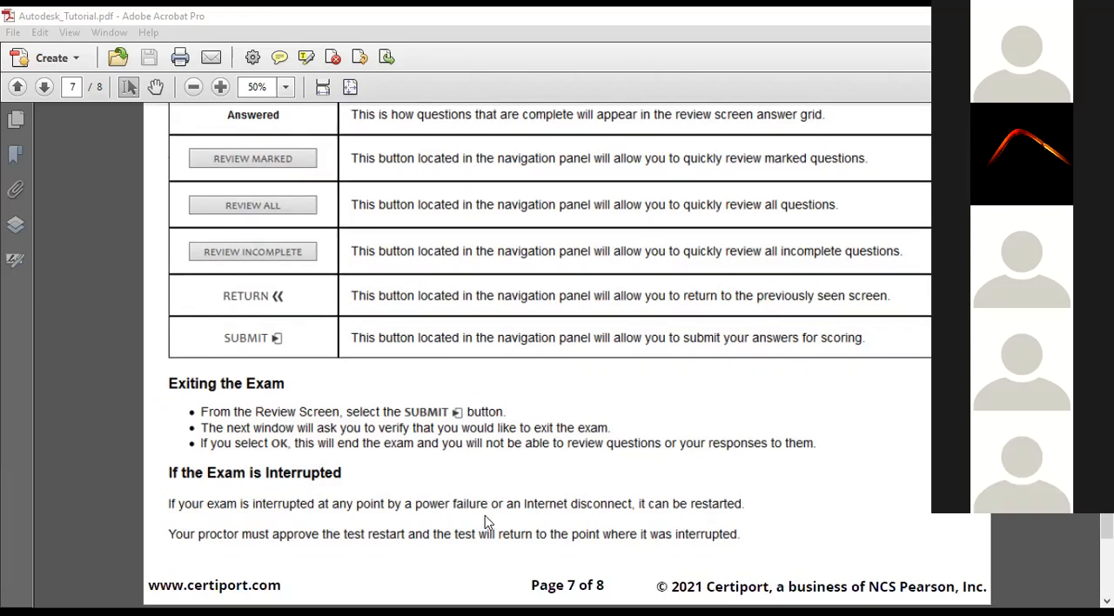
pyautogui.scroll(-5, 487, 521)
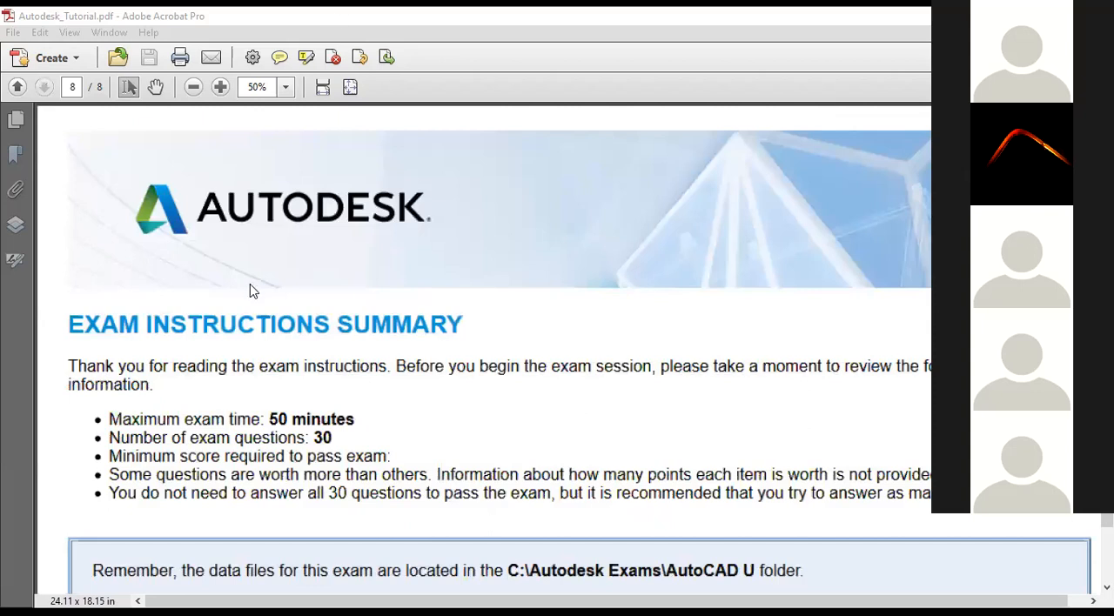
pyautogui.scroll(-1, 250, 289)
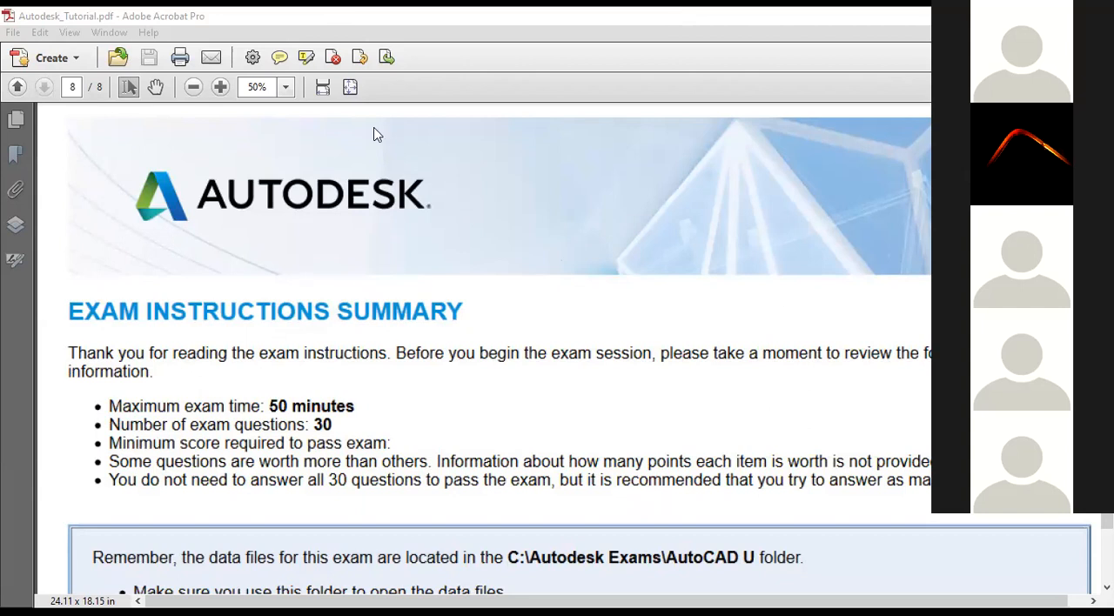
# Switch to Chrome and search Google for Certiport in a new tab.
pyautogui.hotkey('alt', 'Tab')
pyautogui.hotkey('ctrl', 't')
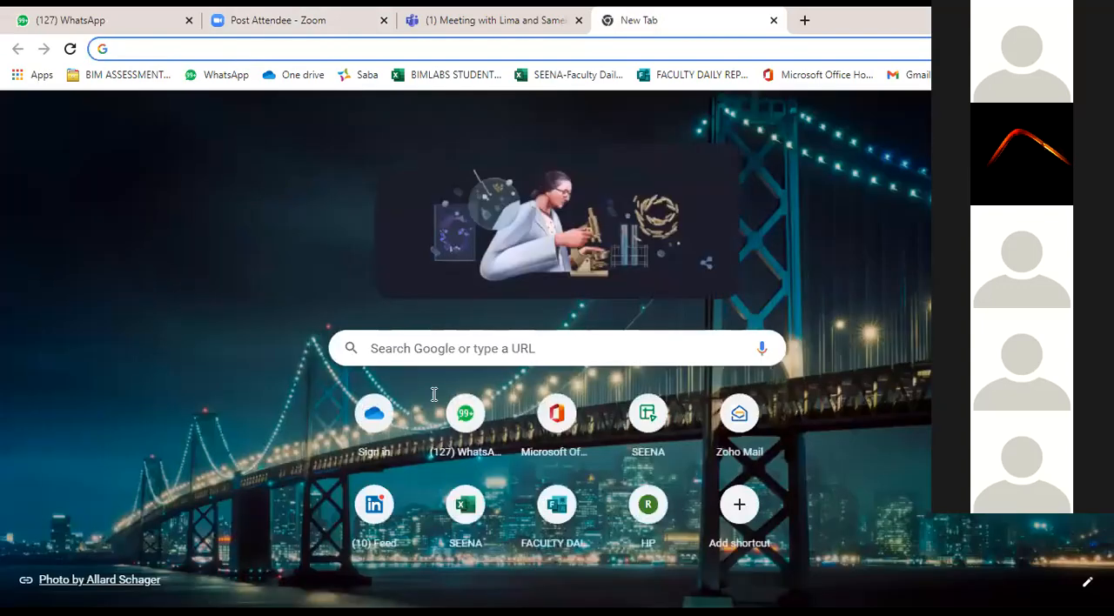
pyautogui.click(443, 348)
pyautogui.write('certip')
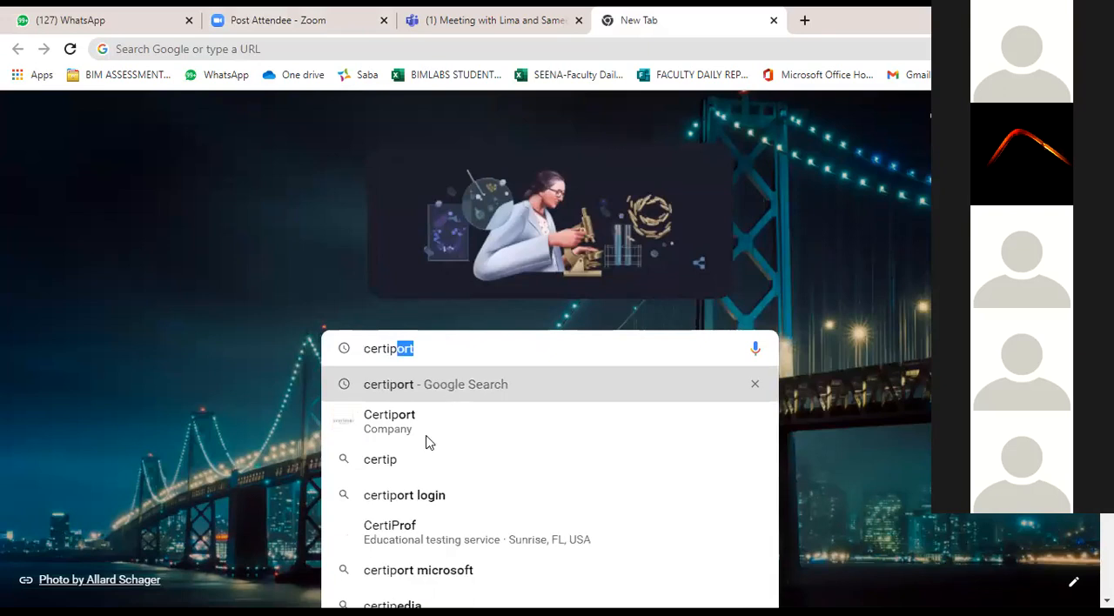
pyautogui.click(467, 427)
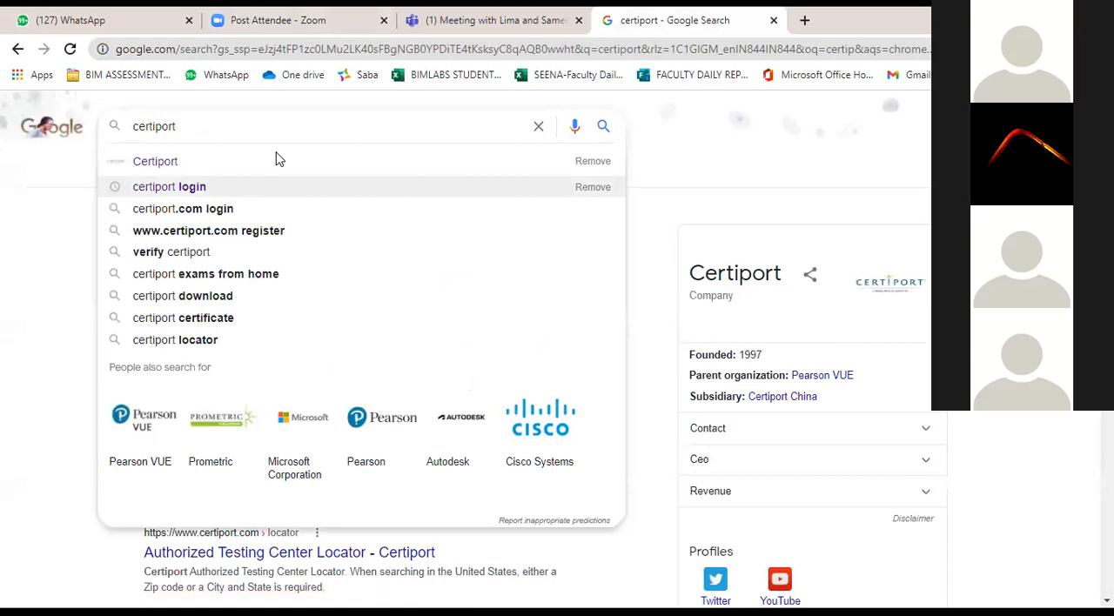
# Refine the search to "certiport account creation" and open the User Registration result.
pyautogui.write('ce')
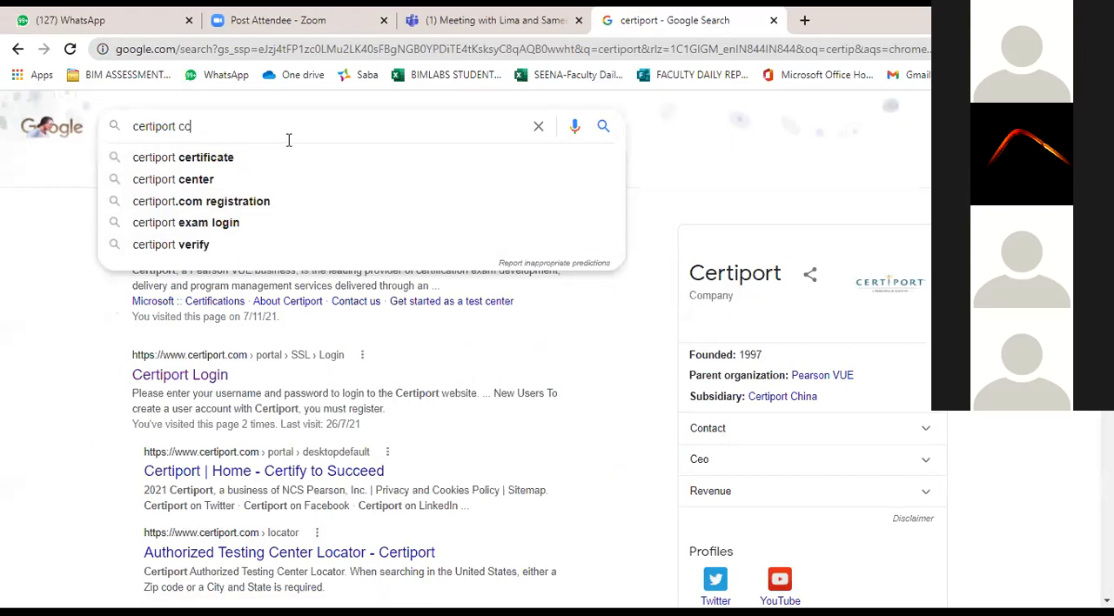
pyautogui.press('BackSpace')
pyautogui.press('BackSpace')
pyautogui.write('acc')
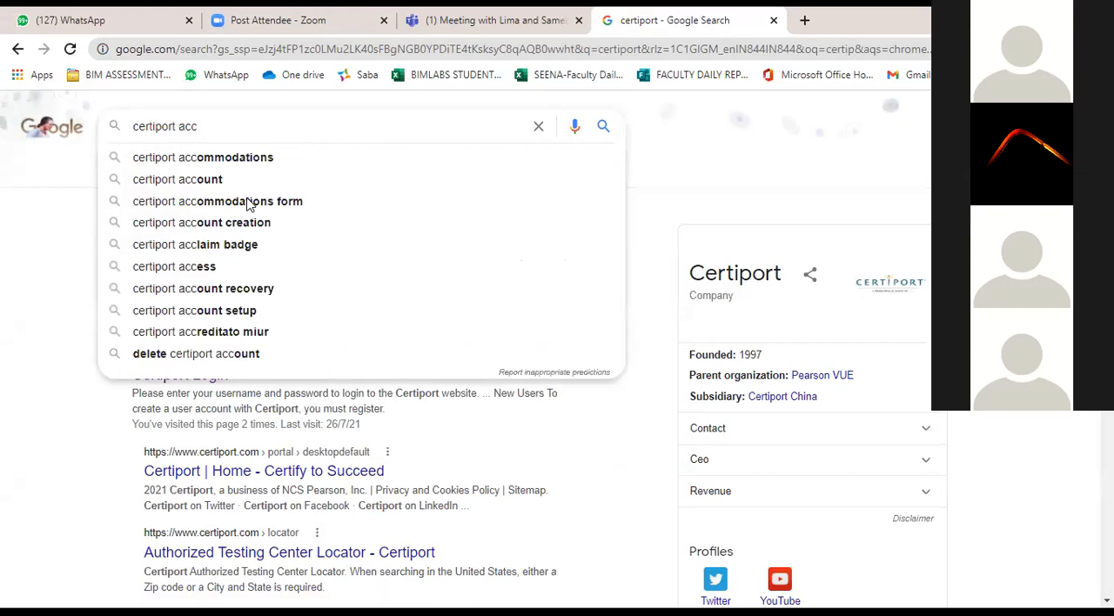
pyautogui.click(247, 179)
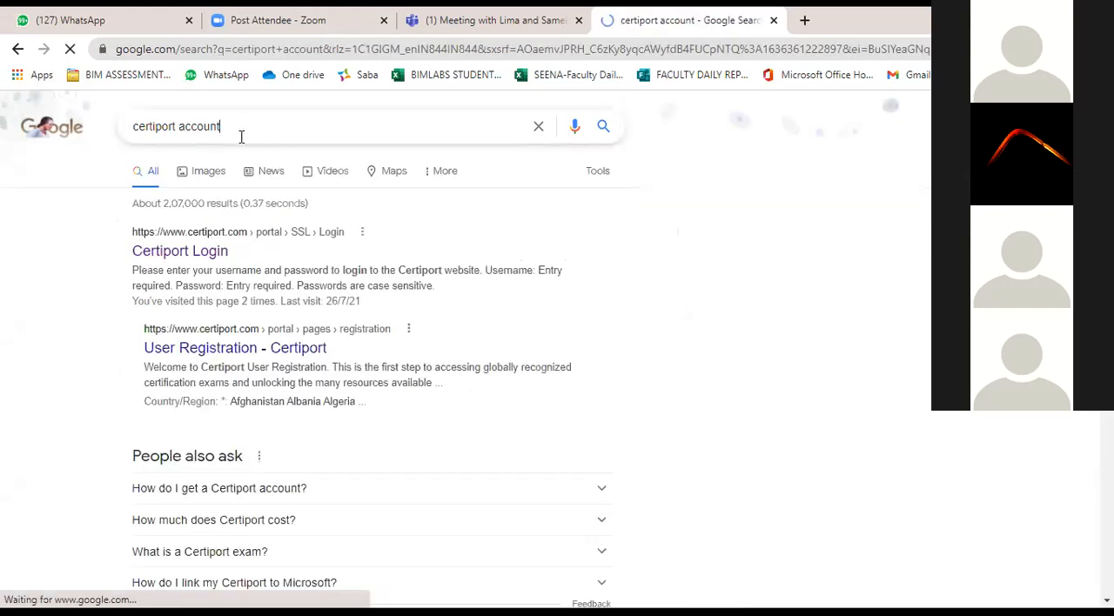
pyautogui.write('cre')
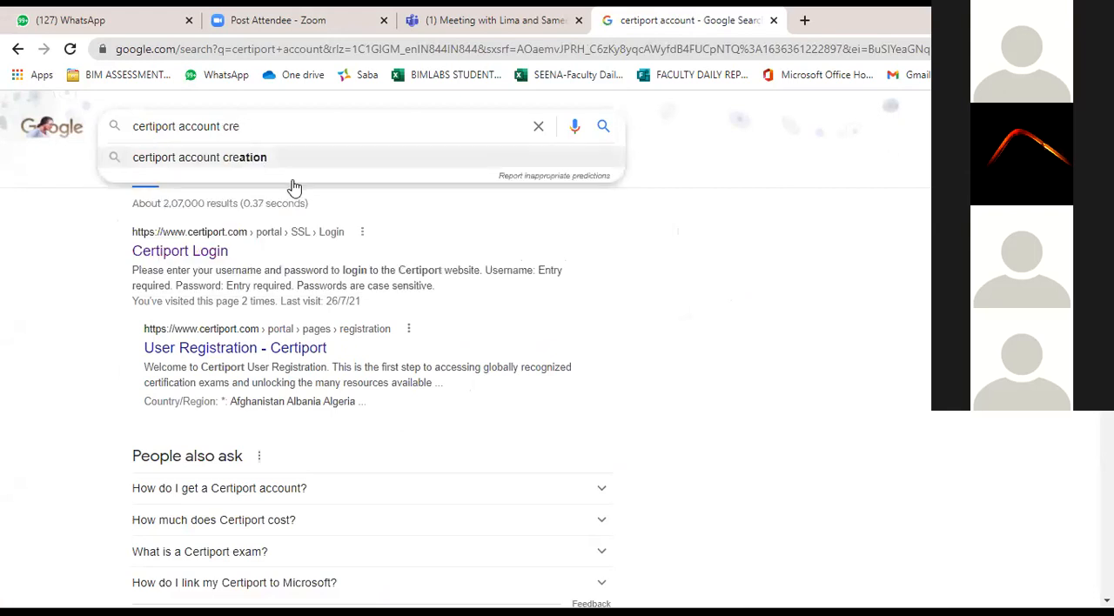
pyautogui.write('ation')
pyautogui.press('Return')
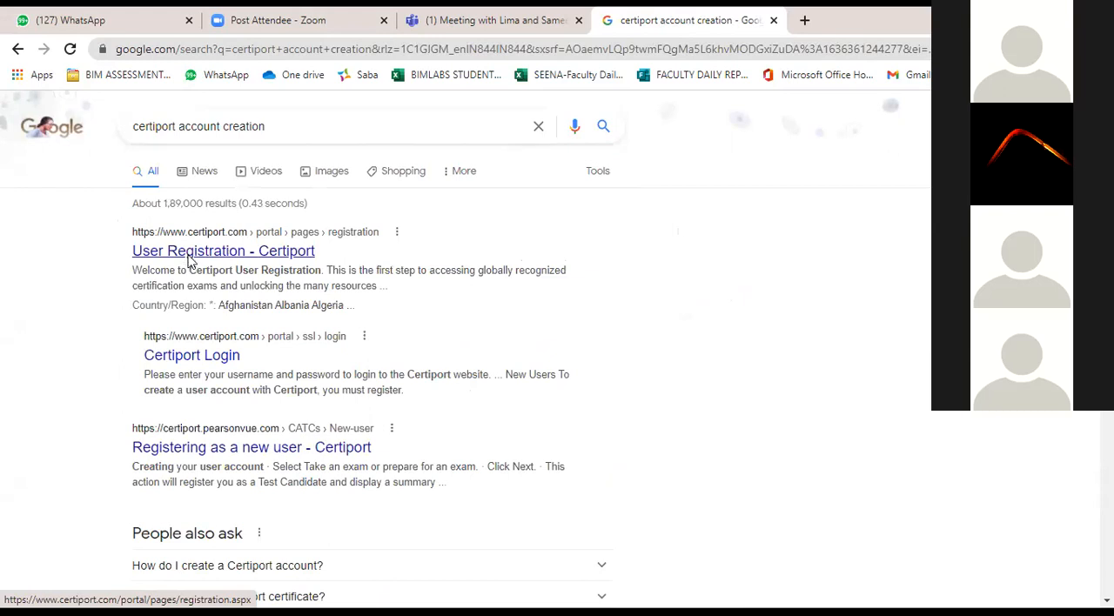
pyautogui.click(190, 260)
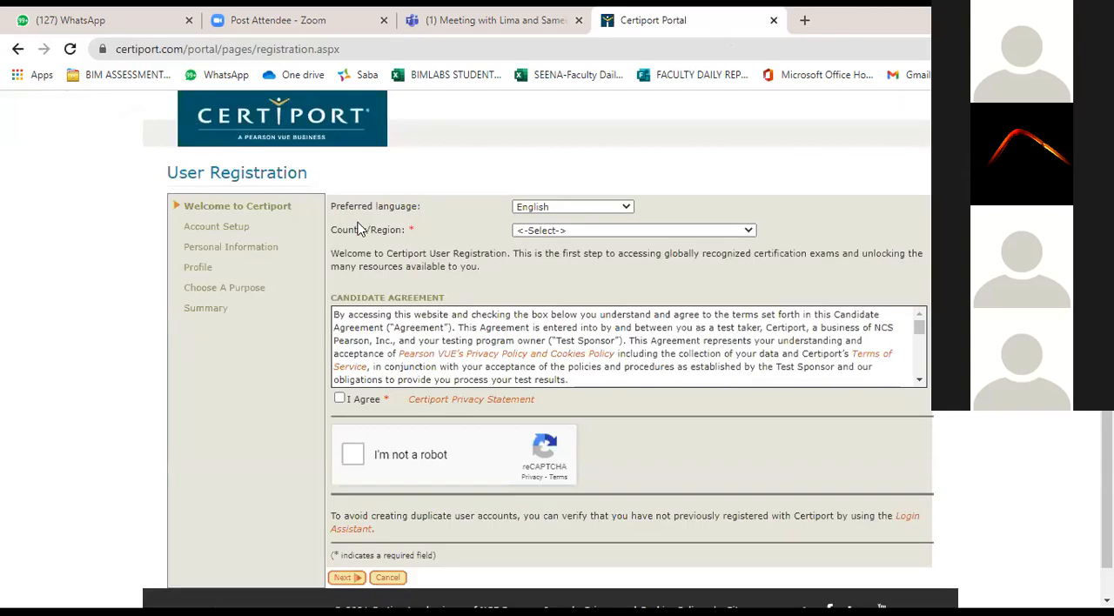
# Look over the User Registration form, including the candidate agreement and the language and country fields.
pyautogui.scroll(-2, 404, 326)
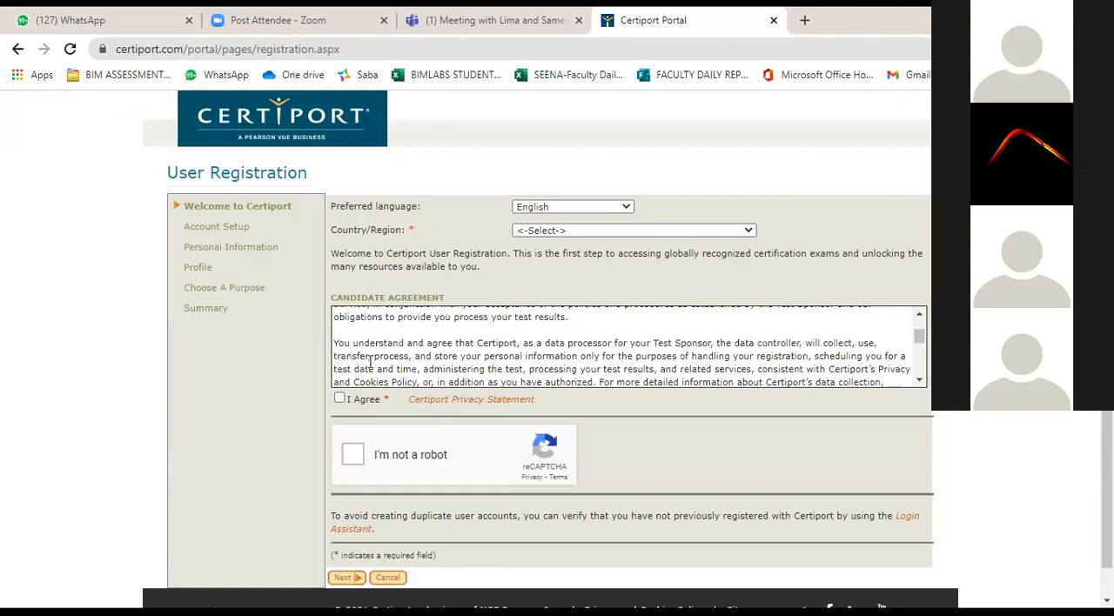
pyautogui.scroll(-1, 372, 362)
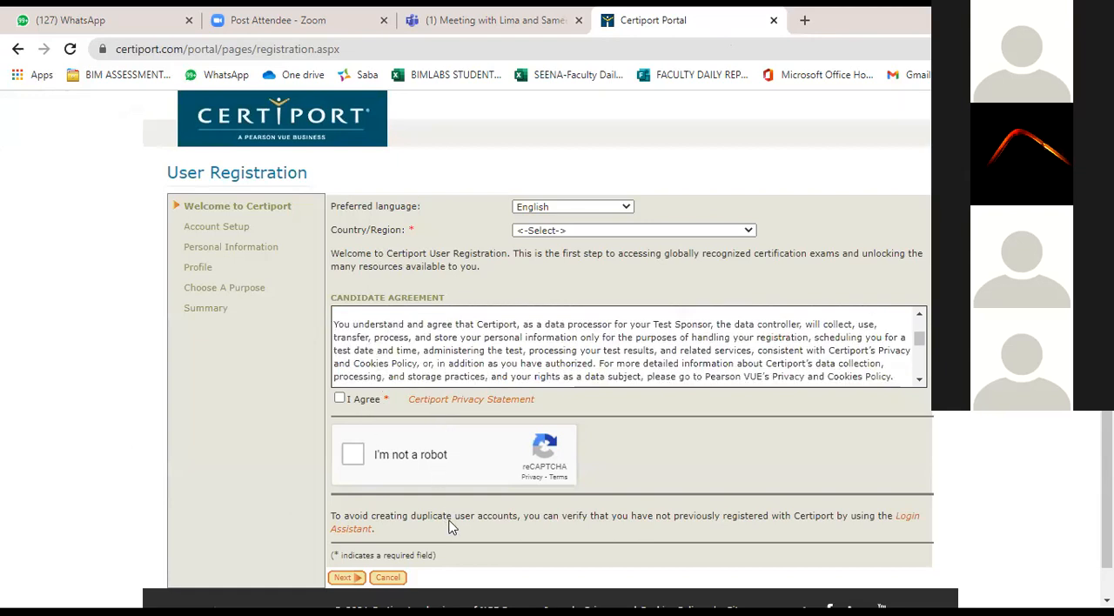
pyautogui.scroll(-1, 503, 193)
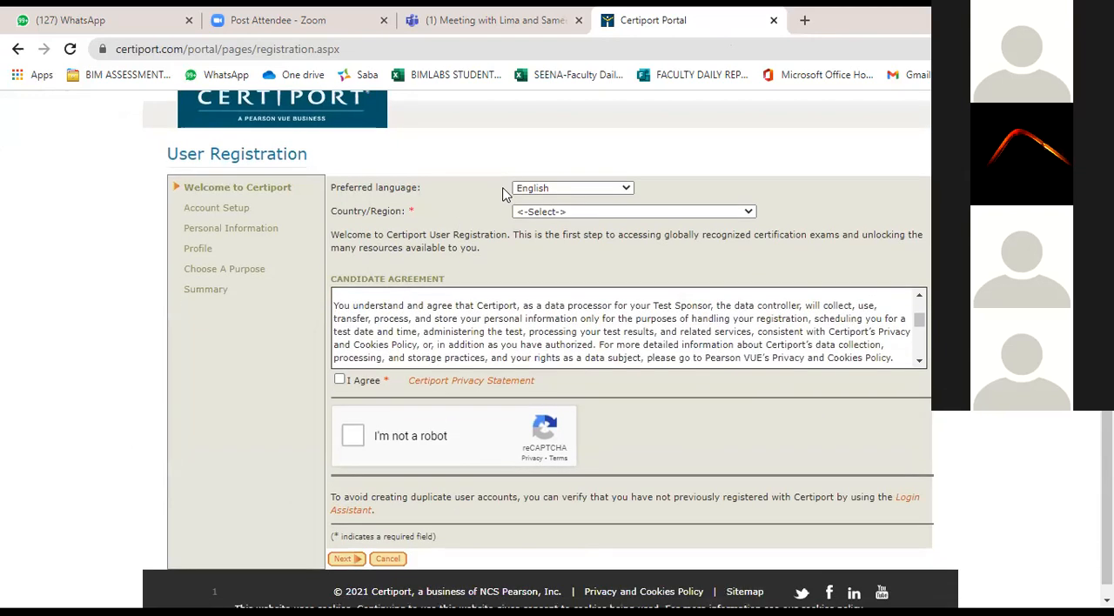
pyautogui.scroll(1, 503, 193)
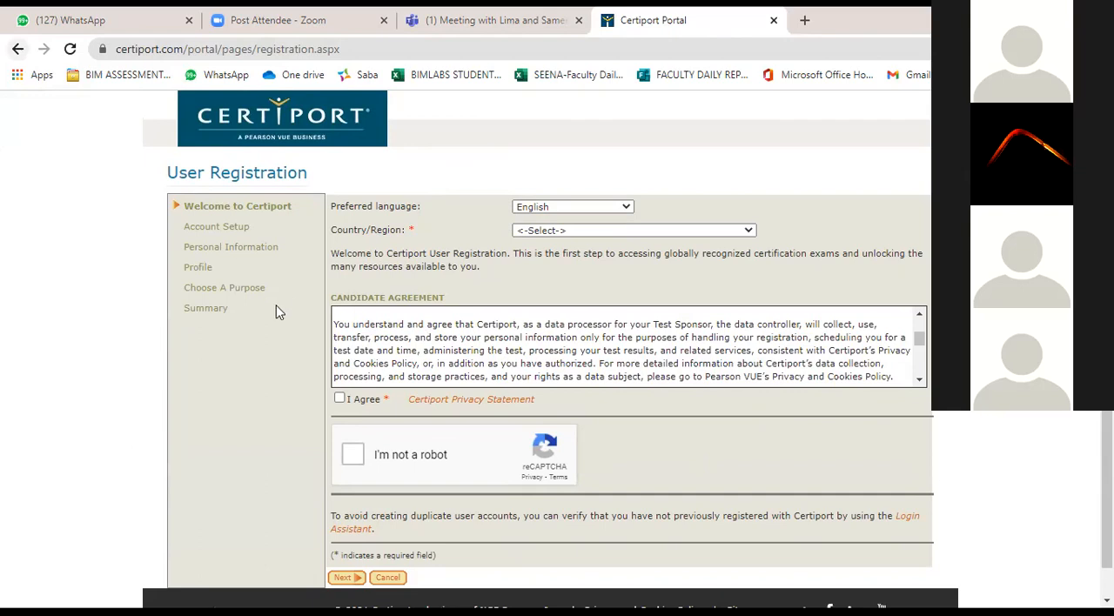
# Leave the registration form and log in to the Certiport site with the account username and password.
pyautogui.hotkey('alt', 'Left')
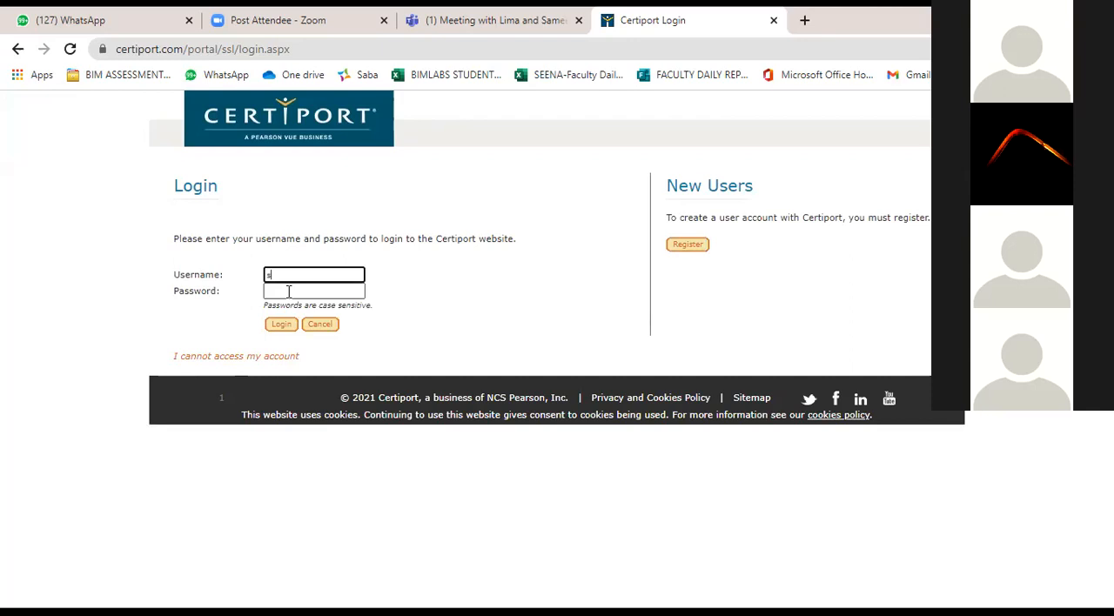
pyautogui.click(289, 292)
pyautogui.write('***')
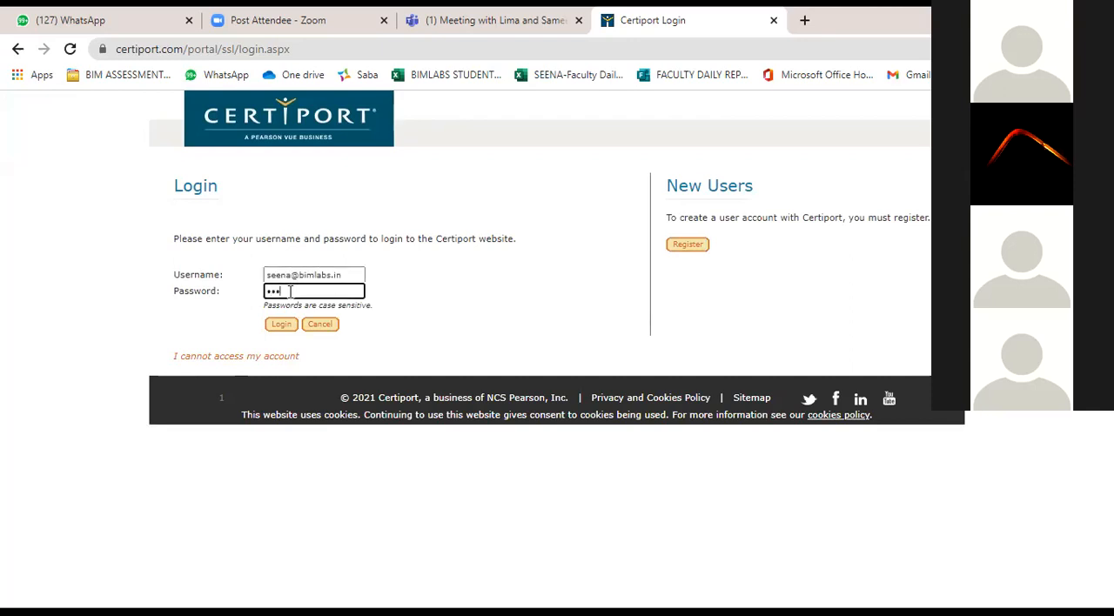
pyautogui.press('BackSpace')
pyautogui.press('BackSpace')
pyautogui.press('BackSpace')
pyautogui.write('*************')
pyautogui.press('Return')
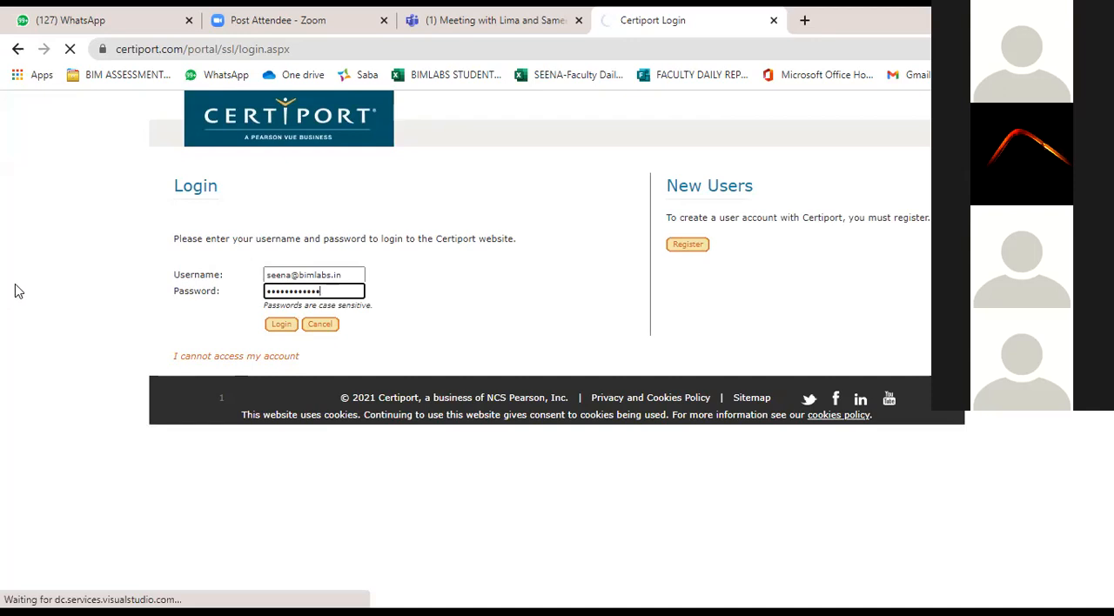
pyautogui.click(275, 328)
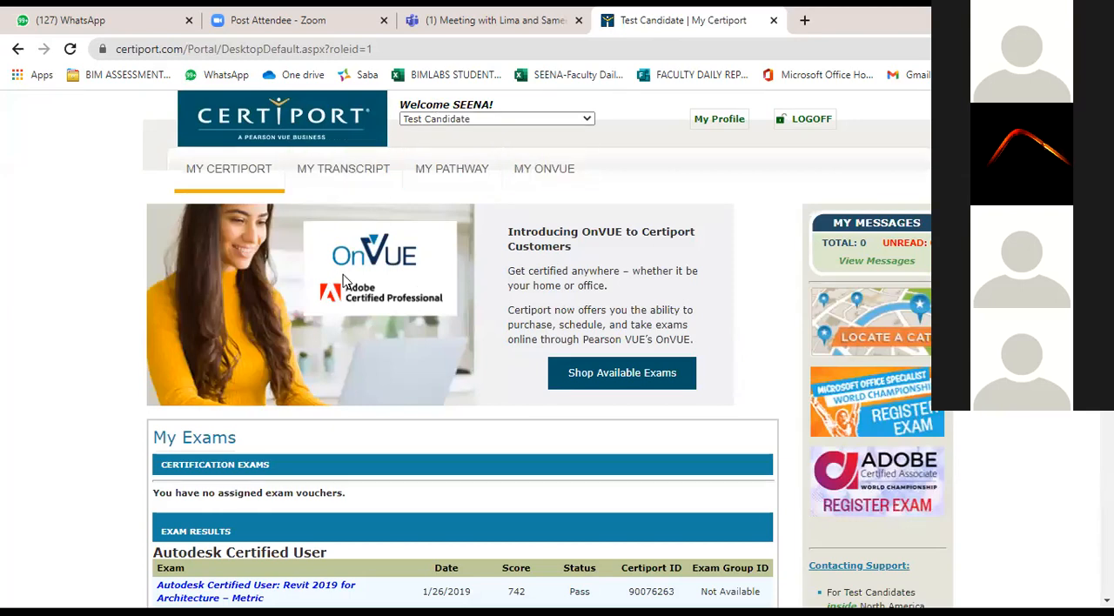
# Open the My Transcript page and examine the Autodesk Certified User and Certified Professional entries.
pyautogui.click(322, 188)
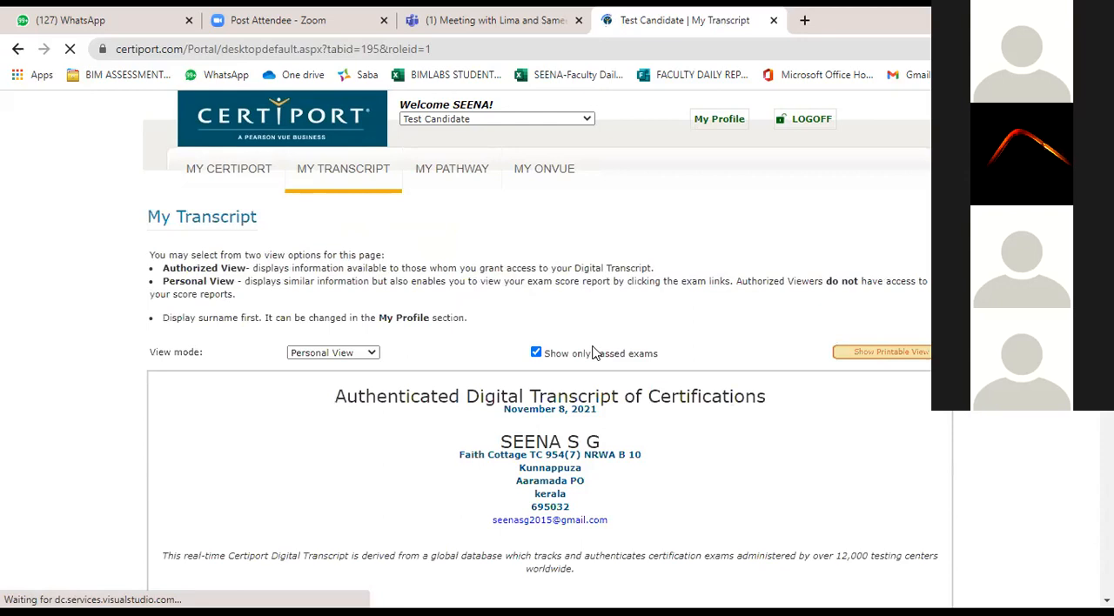
pyautogui.scroll(-2, 633, 410)
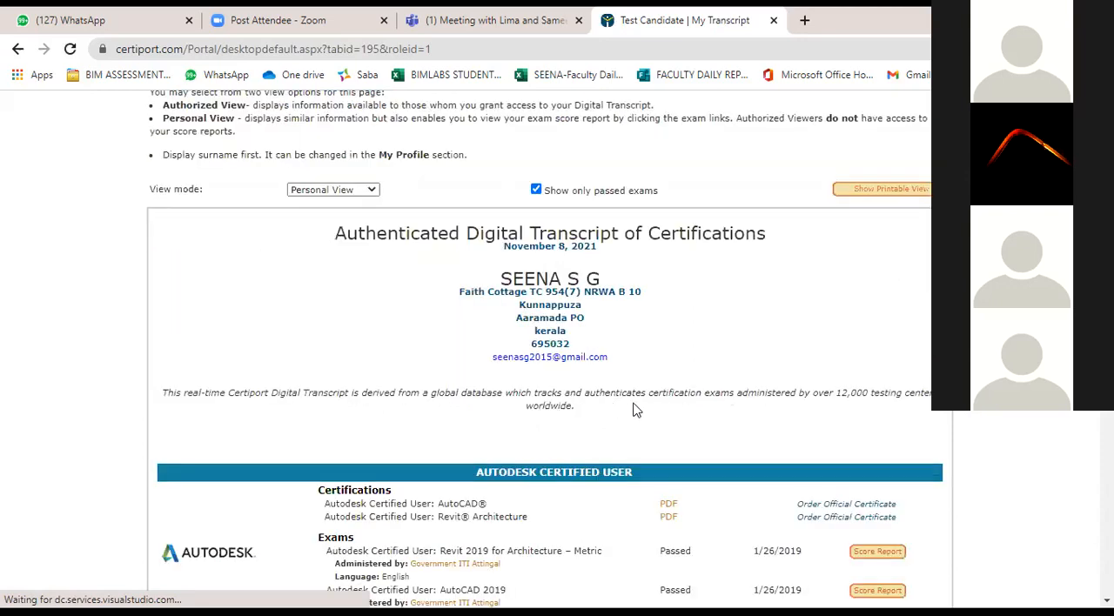
pyautogui.scroll(-1, 636, 410)
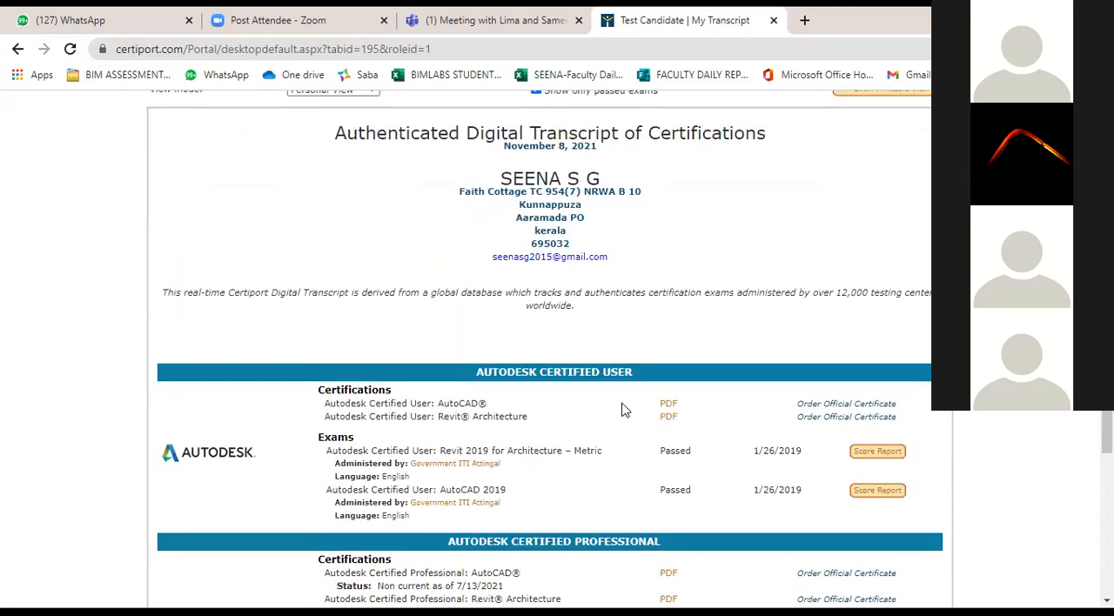
pyautogui.scroll(-1, 623, 410)
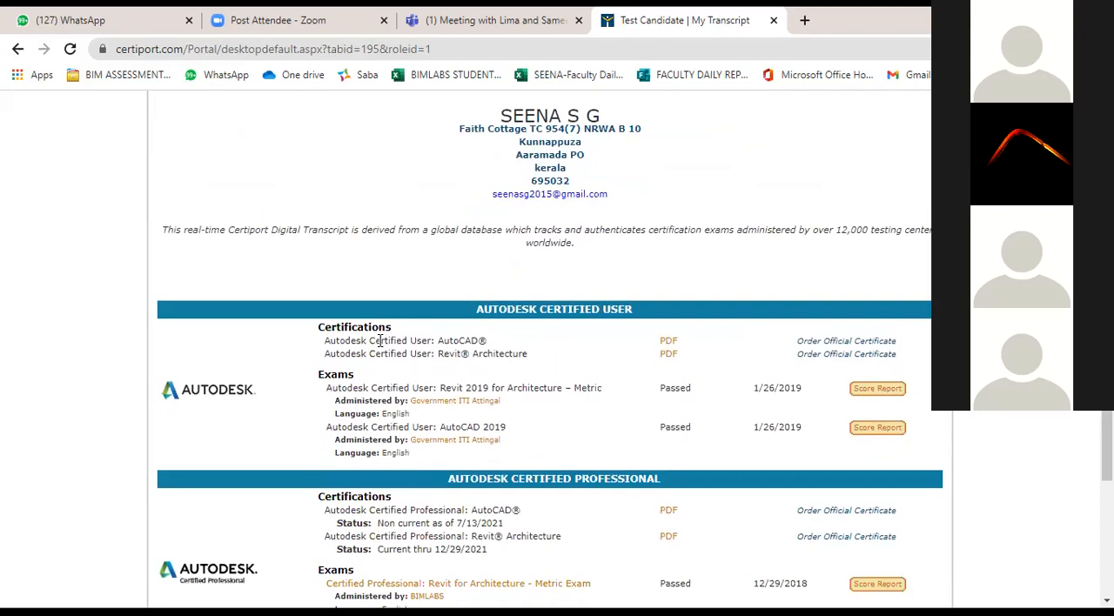
pyautogui.scroll(-1, 380, 340)
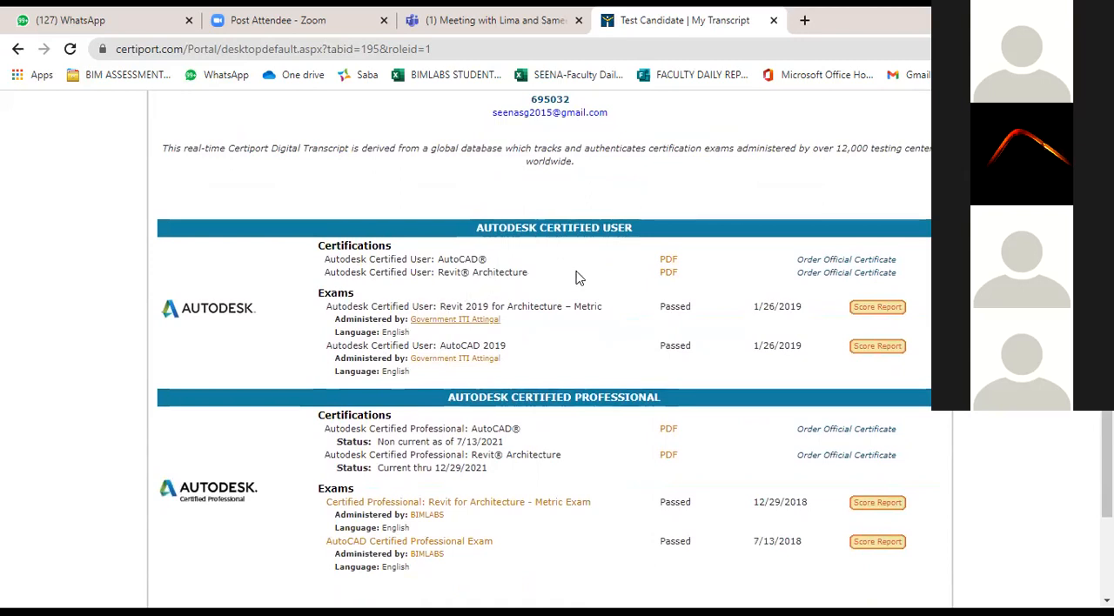
# Open the PDF certificate for Autodesk Certified Professional: AutoCAD and examine its holder, program title, date, signature and verification code.
pyautogui.scroll(-2, 668, 273)
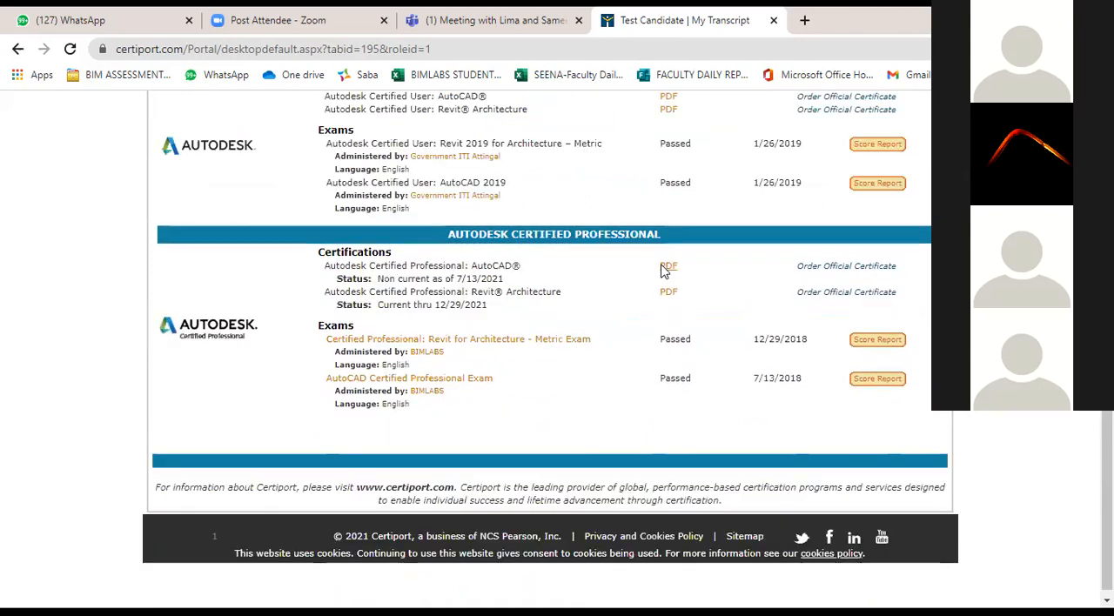
pyautogui.click(668, 268)
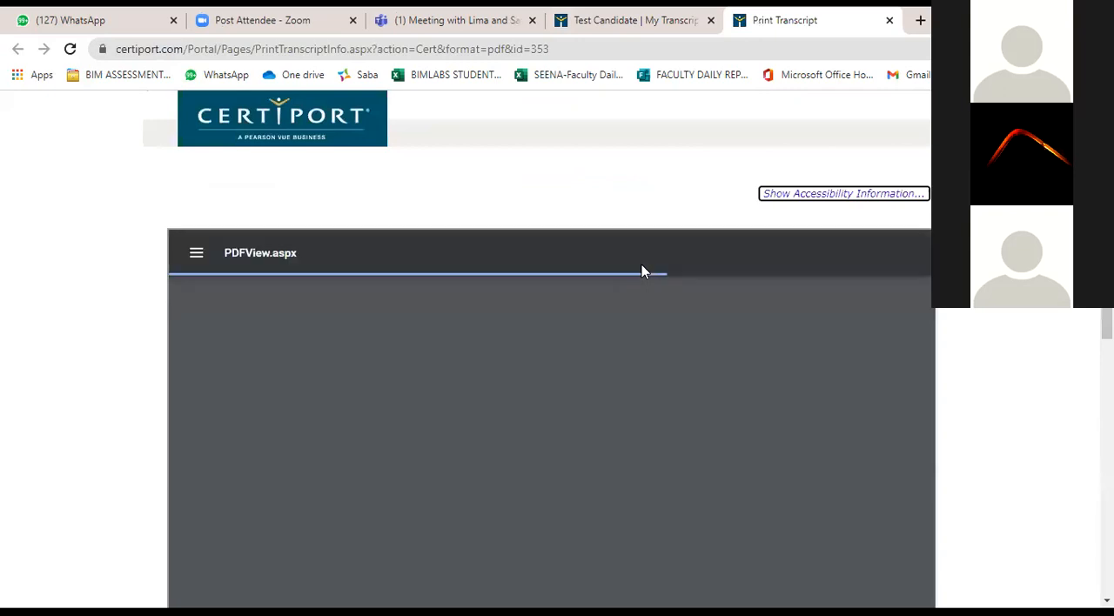
pyautogui.scroll(-1, 970, 372)
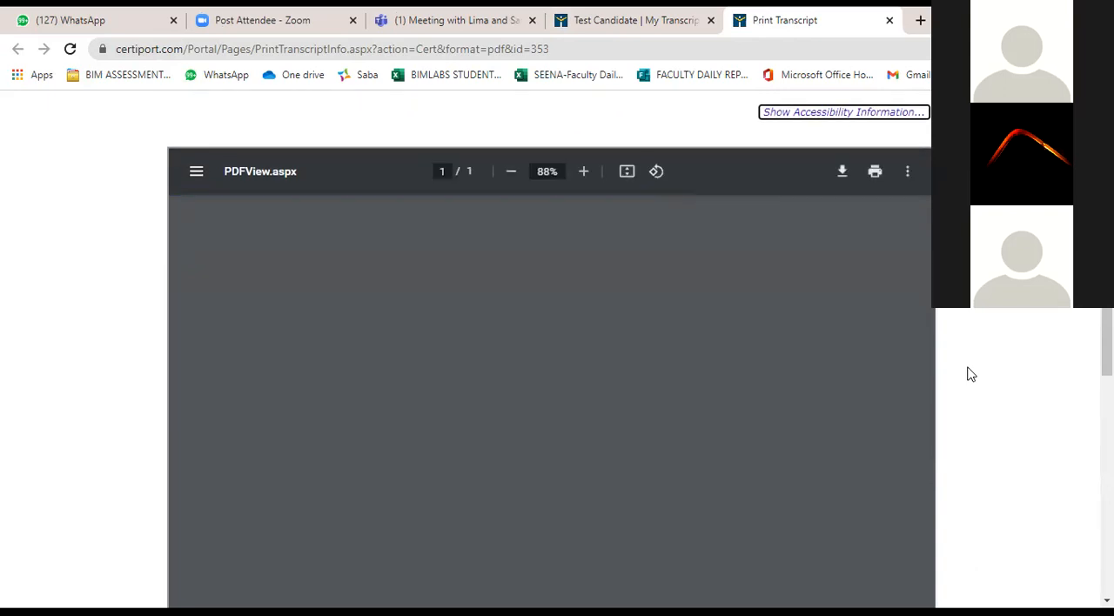
pyautogui.scroll(-1, 957, 383)
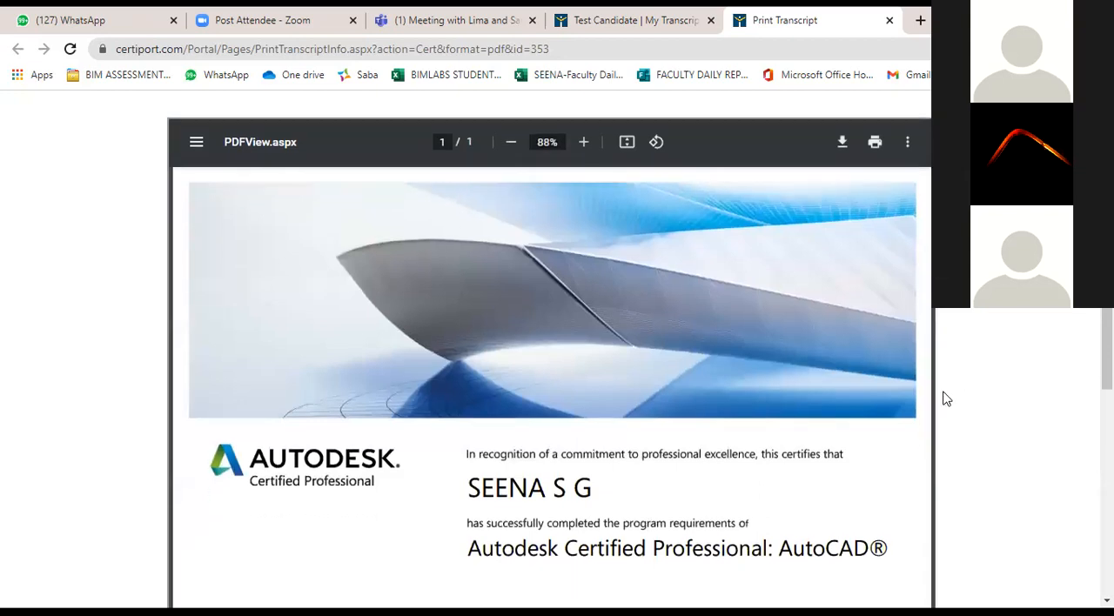
pyautogui.scroll(-1, 867, 433)
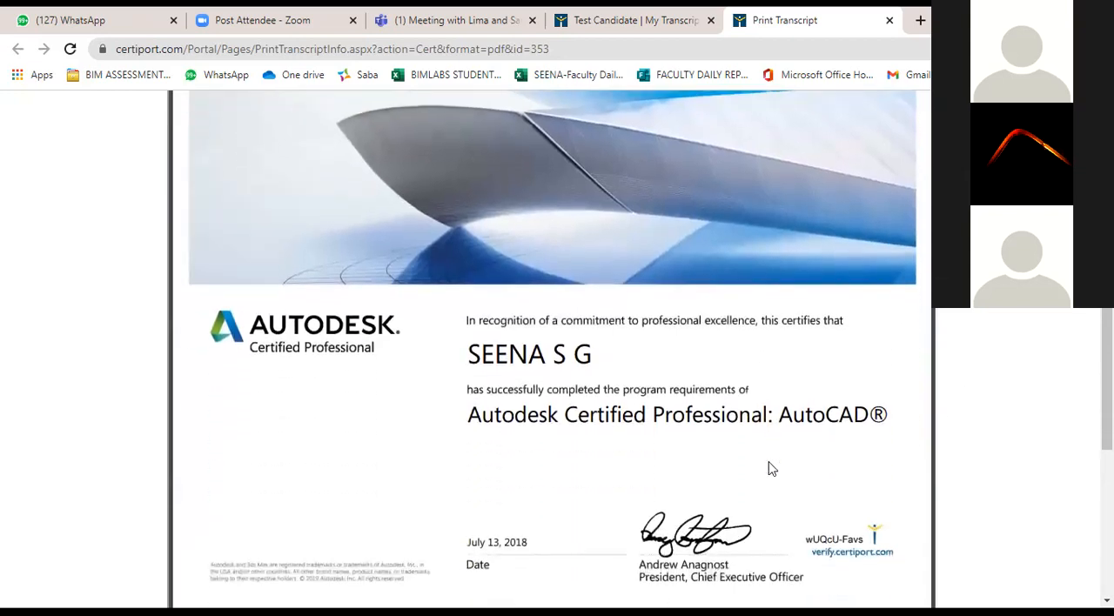
pyautogui.scroll(1, 708, 430)
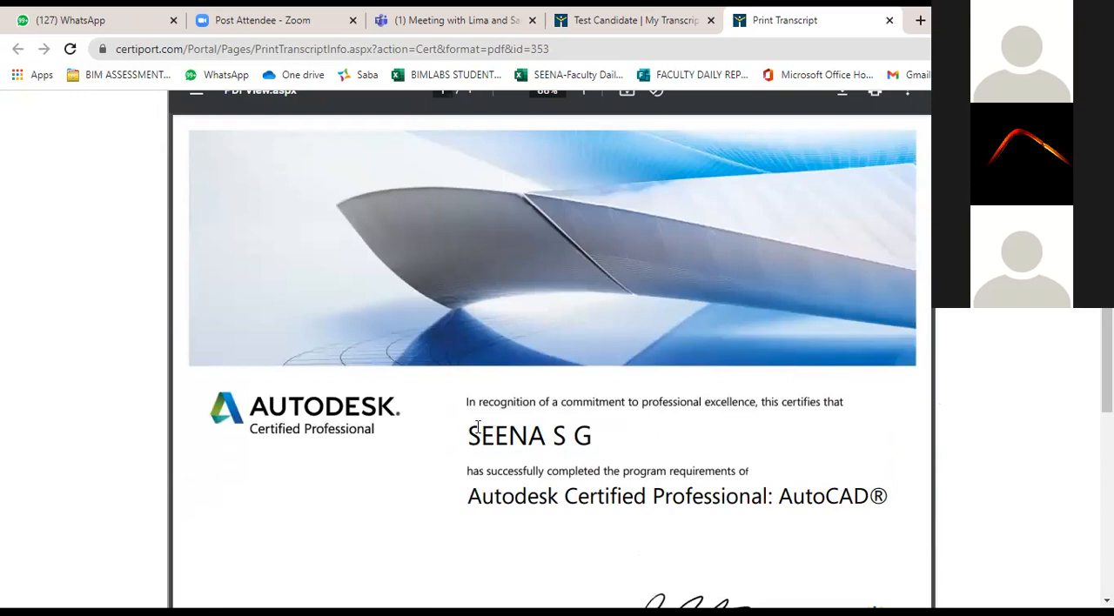
pyautogui.scroll(-1, 523, 435)
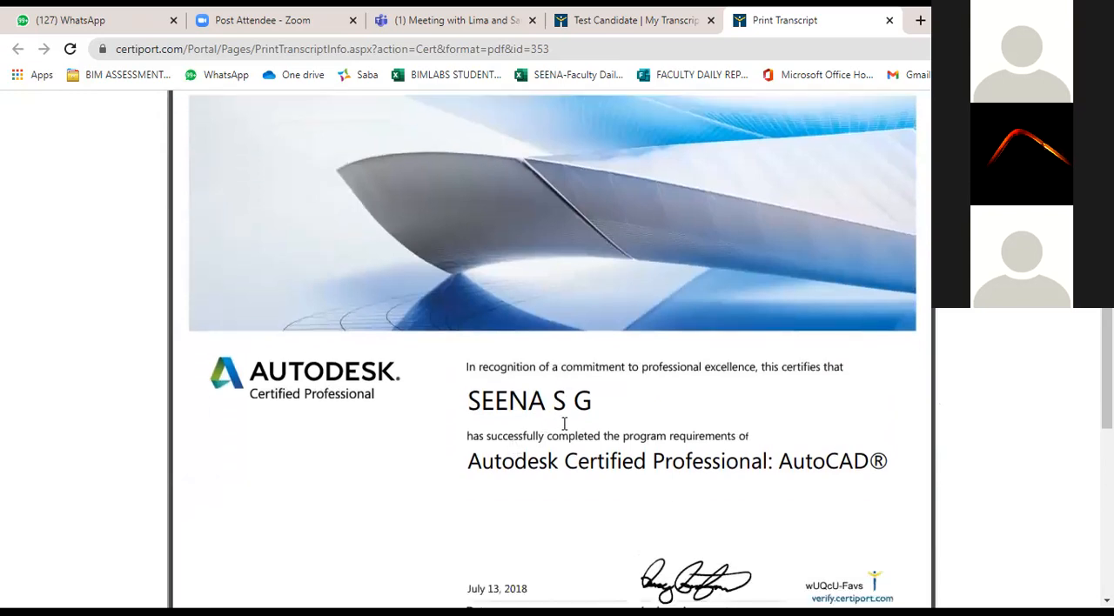
pyautogui.scroll(-1, 564, 424)
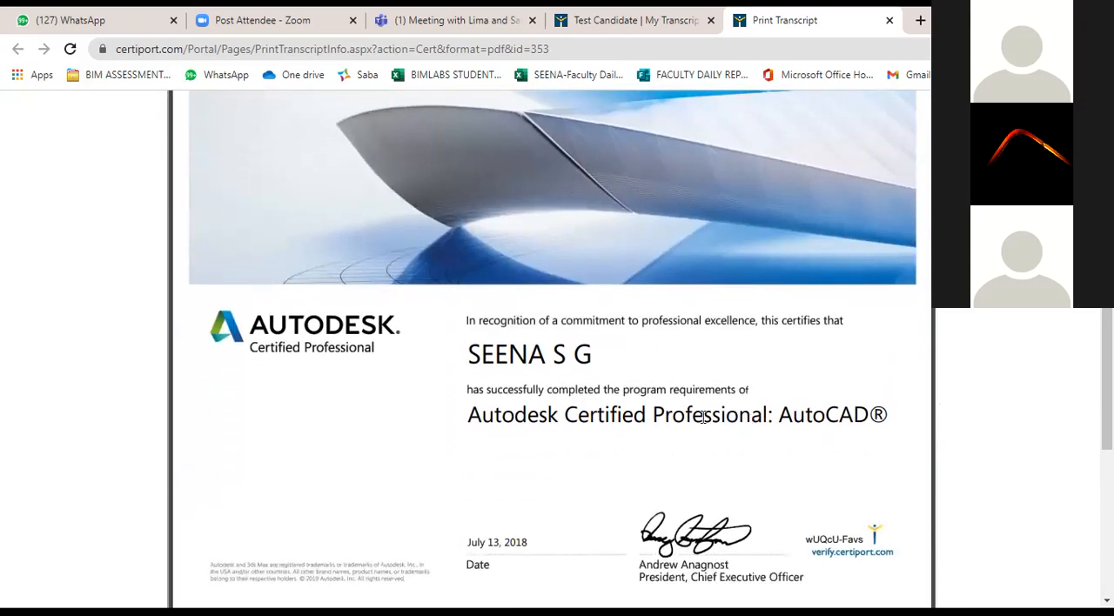
pyautogui.scroll(-1, 566, 418)
pyautogui.scroll(-1, 383, 346)
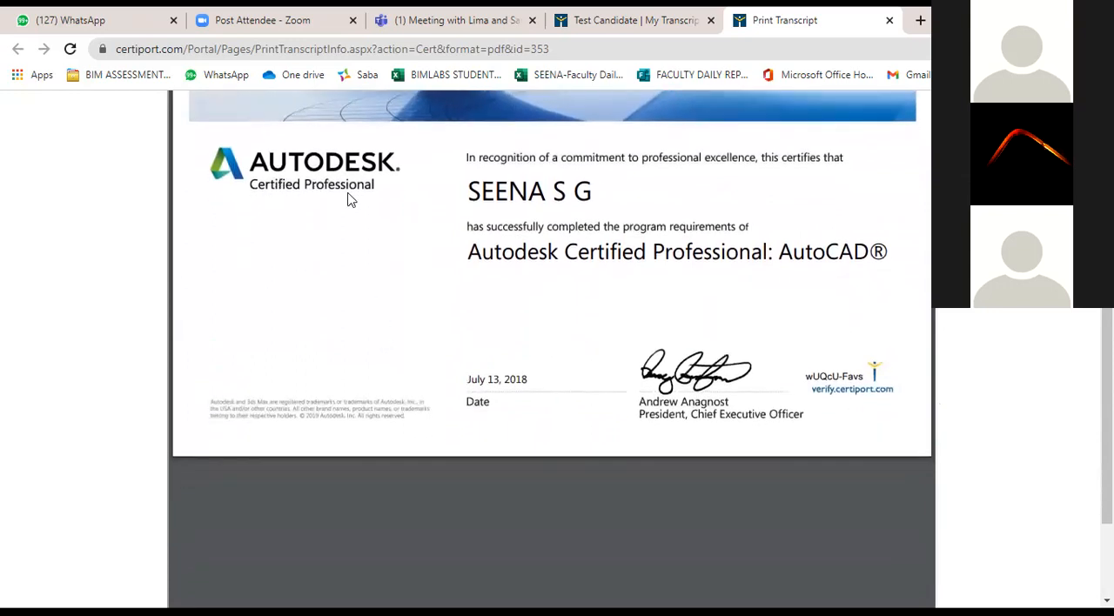
pyautogui.scroll(1, 322, 270)
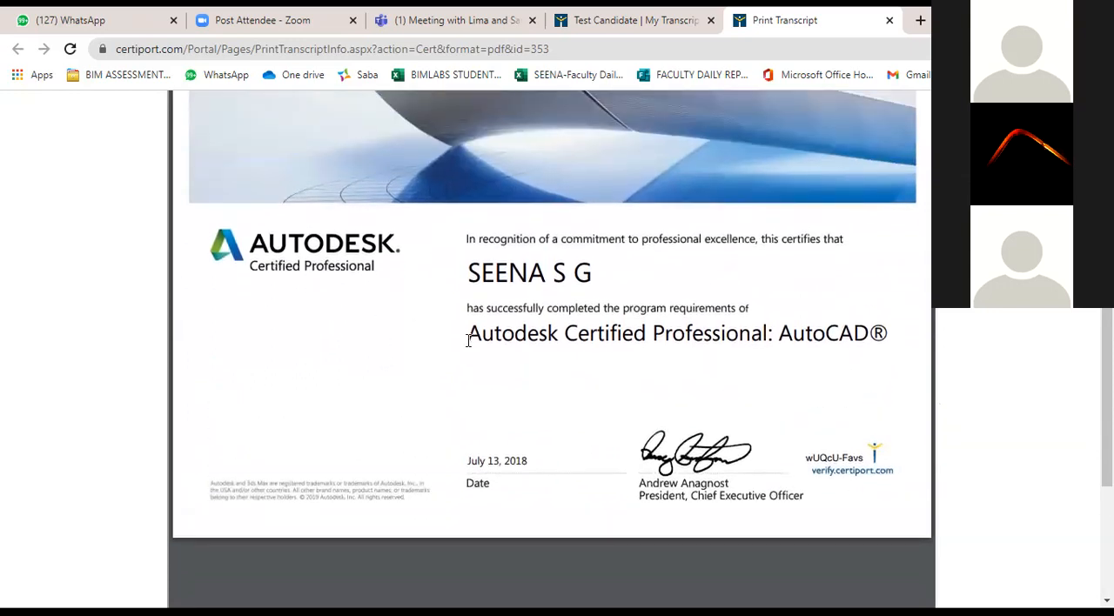
pyautogui.scroll(2, 470, 347)
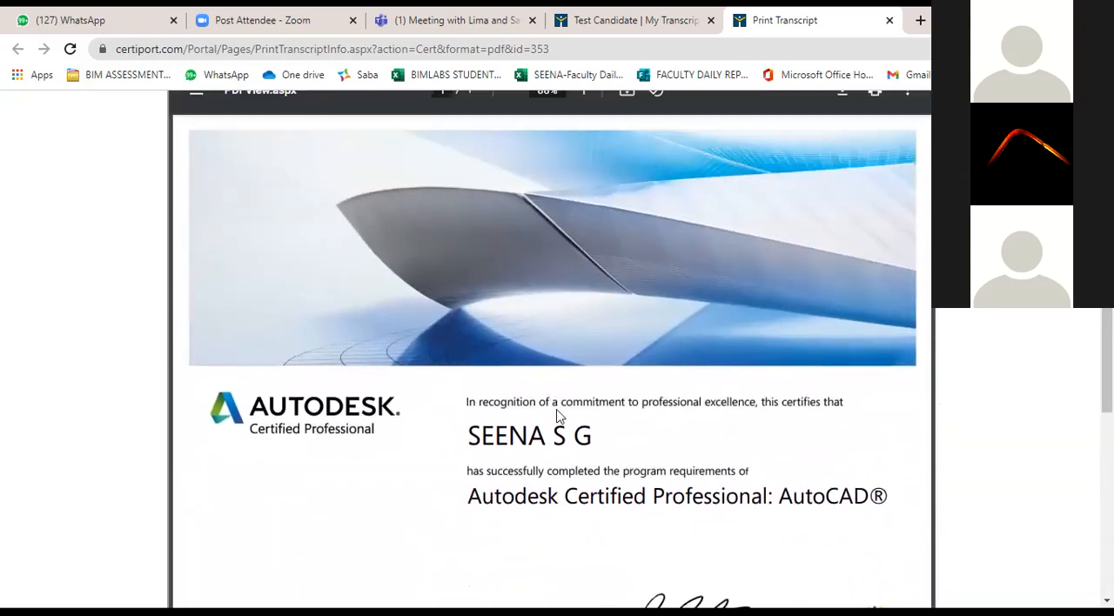
pyautogui.scroll(1, 557, 416)
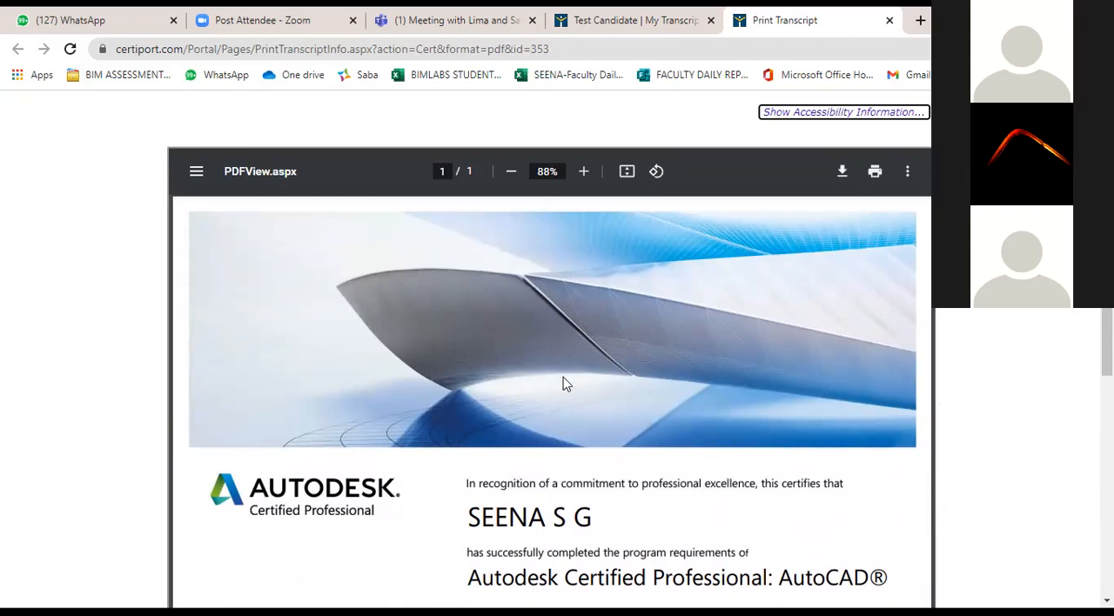
pyautogui.click(392, 399)
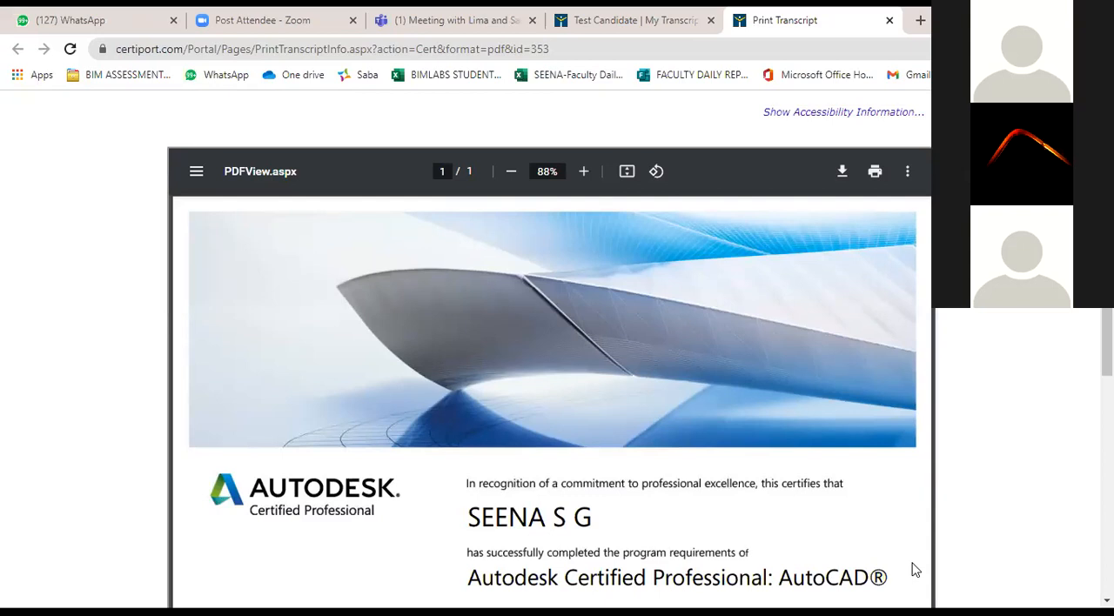
# Switch to AutoCAD, dismiss the missing reference files notice and look over the sheets of APROVAL DRAWING.dwg.
pyautogui.hotkey('alt', 'Tab')
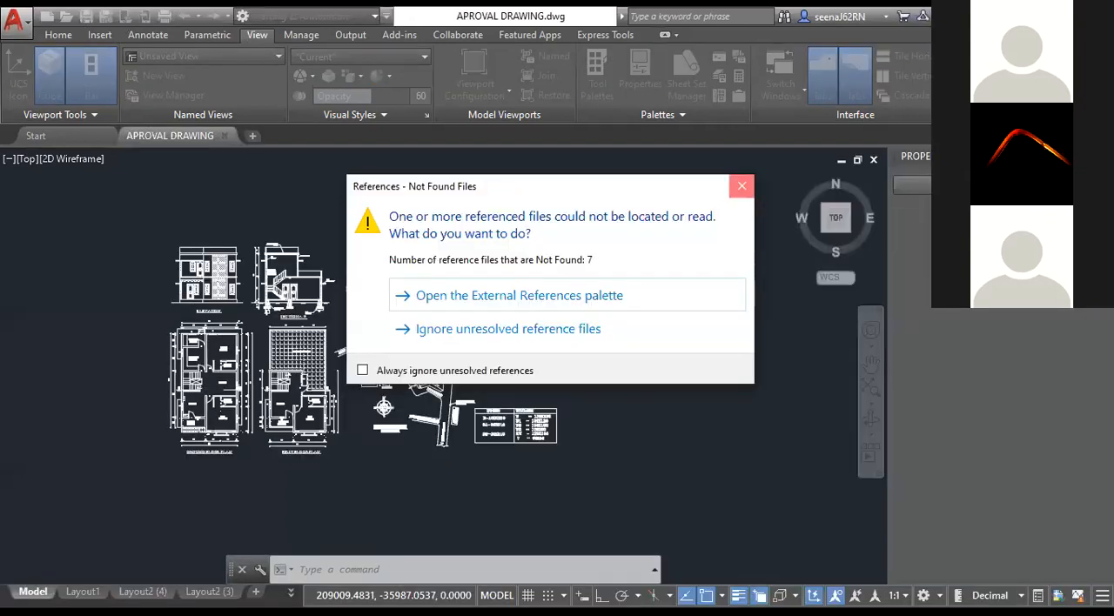
pyautogui.click(741, 185)
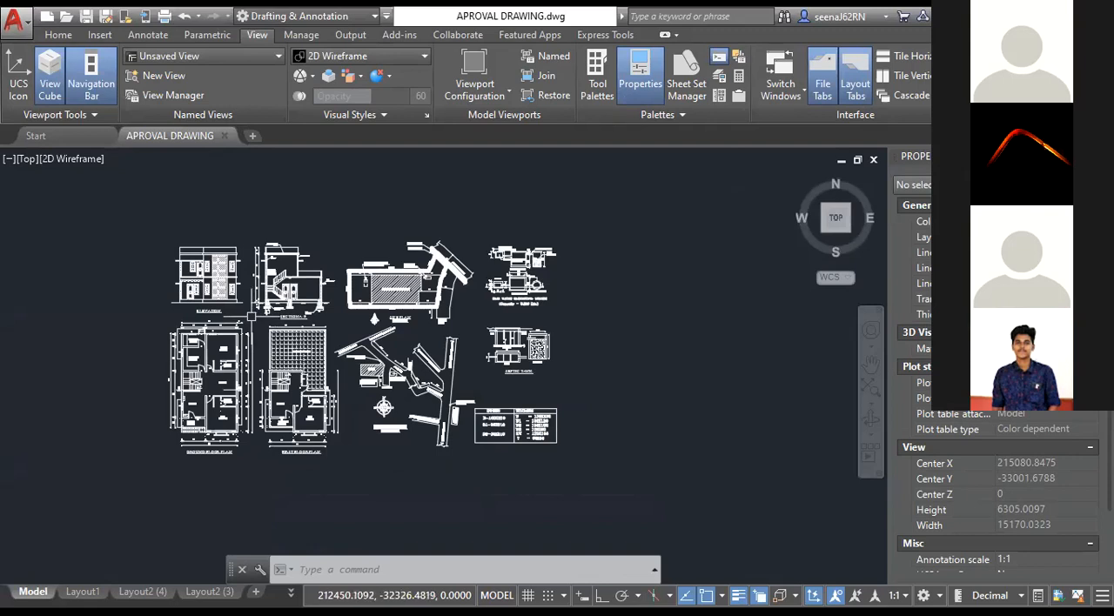
pyautogui.scroll(2, 251, 316)
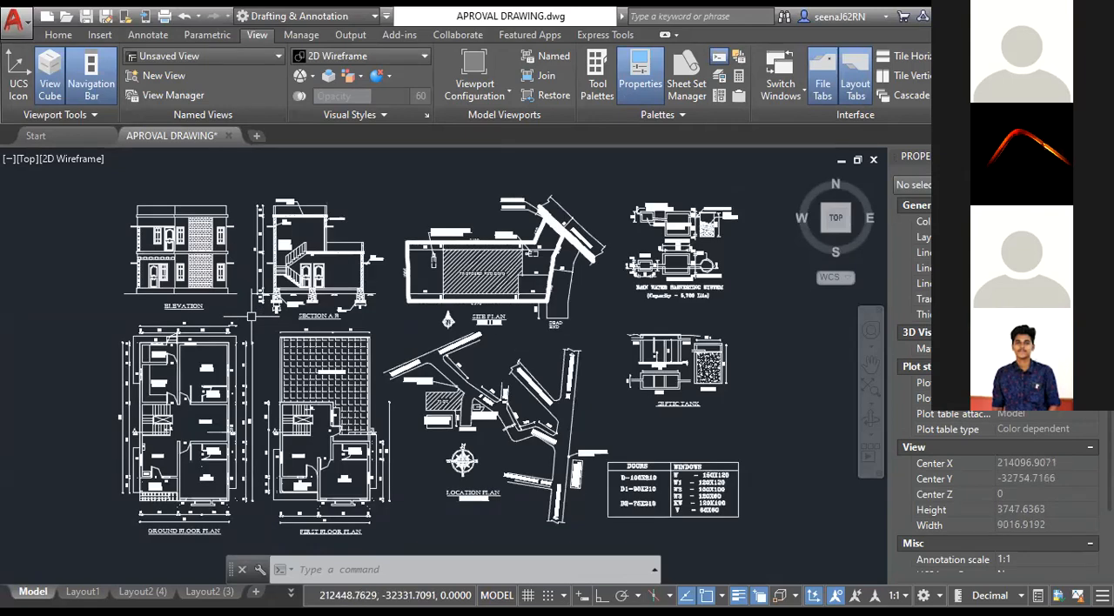
pyautogui.scroll(4, 250, 316)
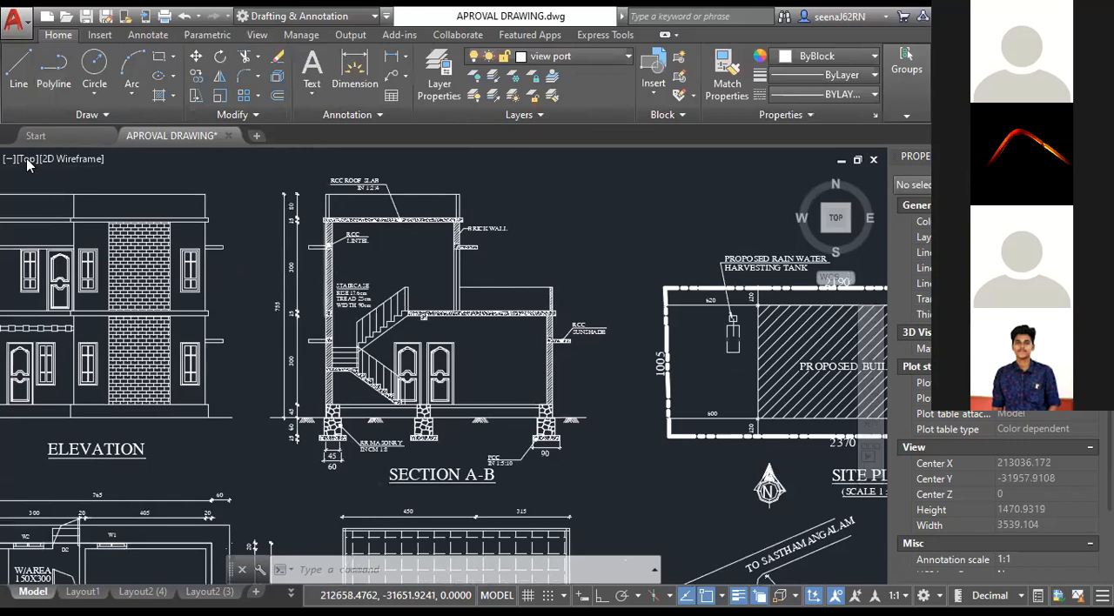
pyautogui.scroll(-4, 52, 174)
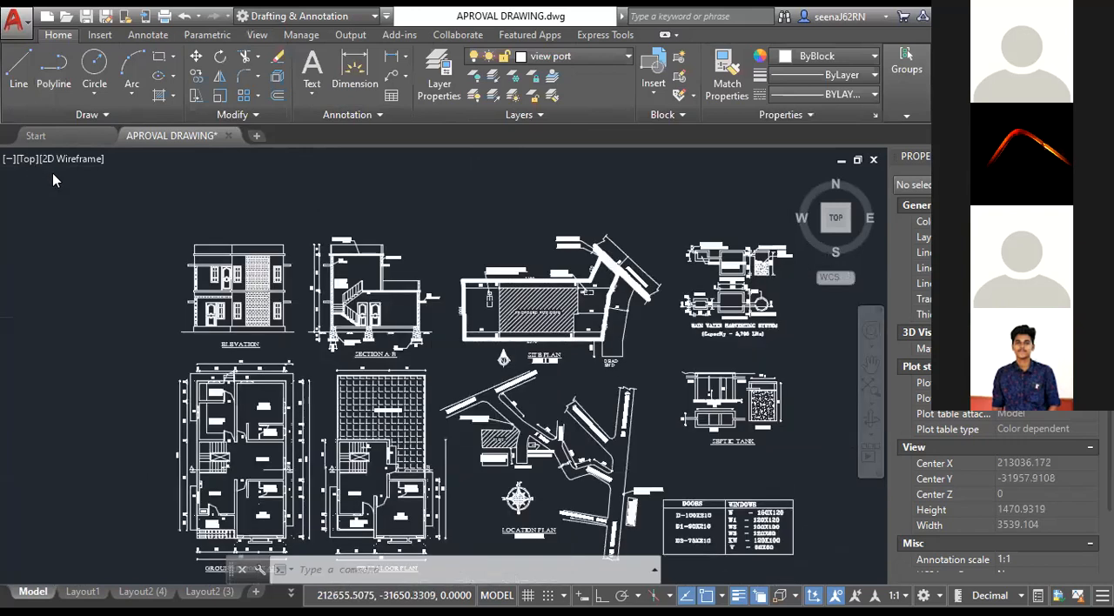
pyautogui.scroll(-2, 52, 172)
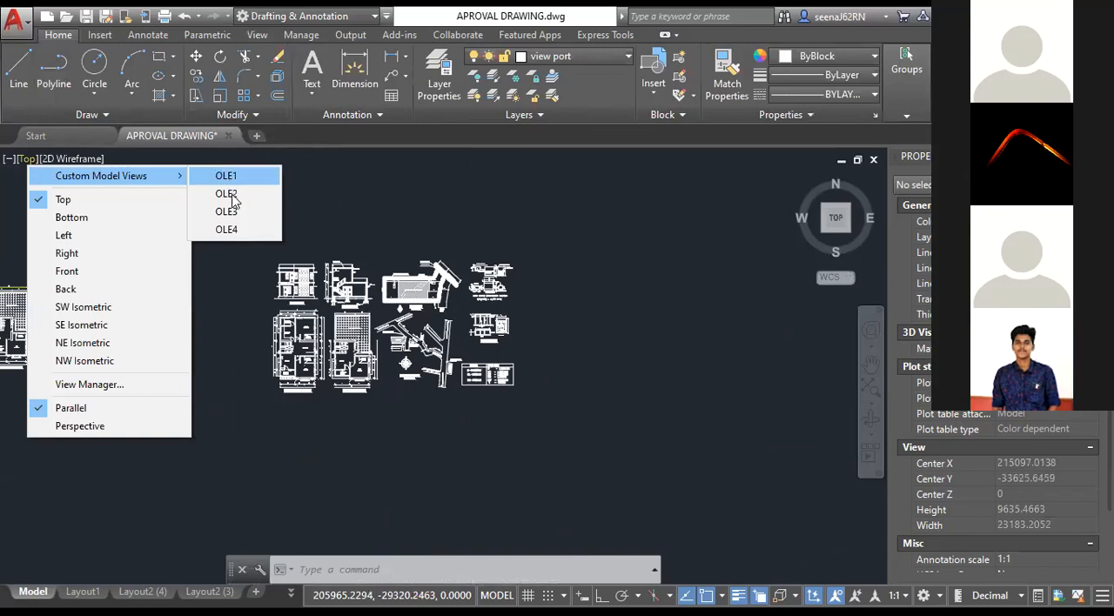
# Restore the custom model views OLE1 and OLE3, and find the elevation, section and plan drawings in model space again.
pyautogui.click(228, 180)
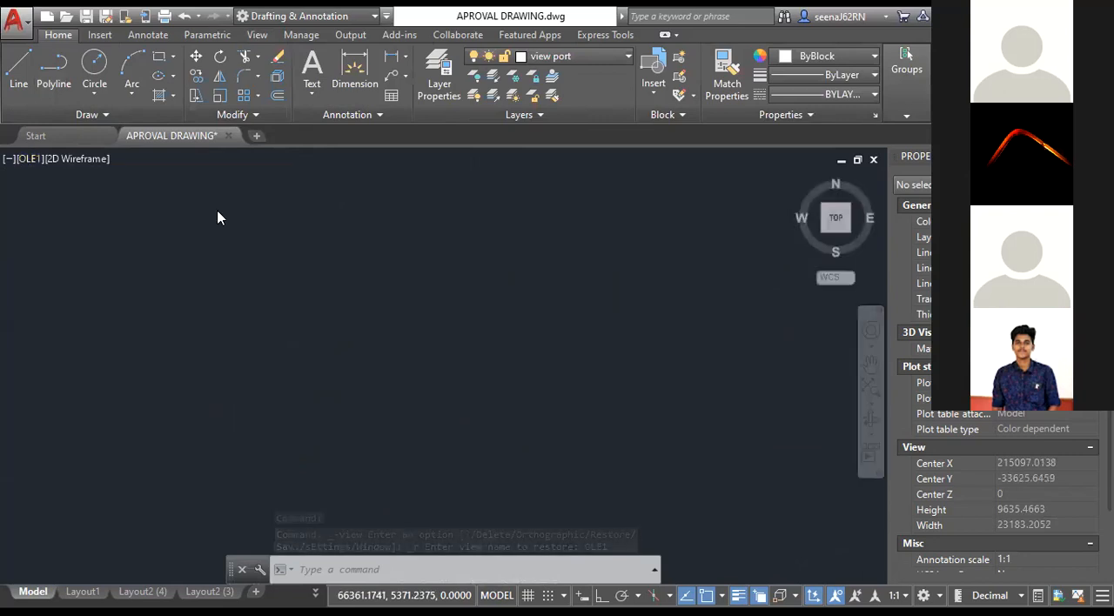
pyautogui.click(219, 212)
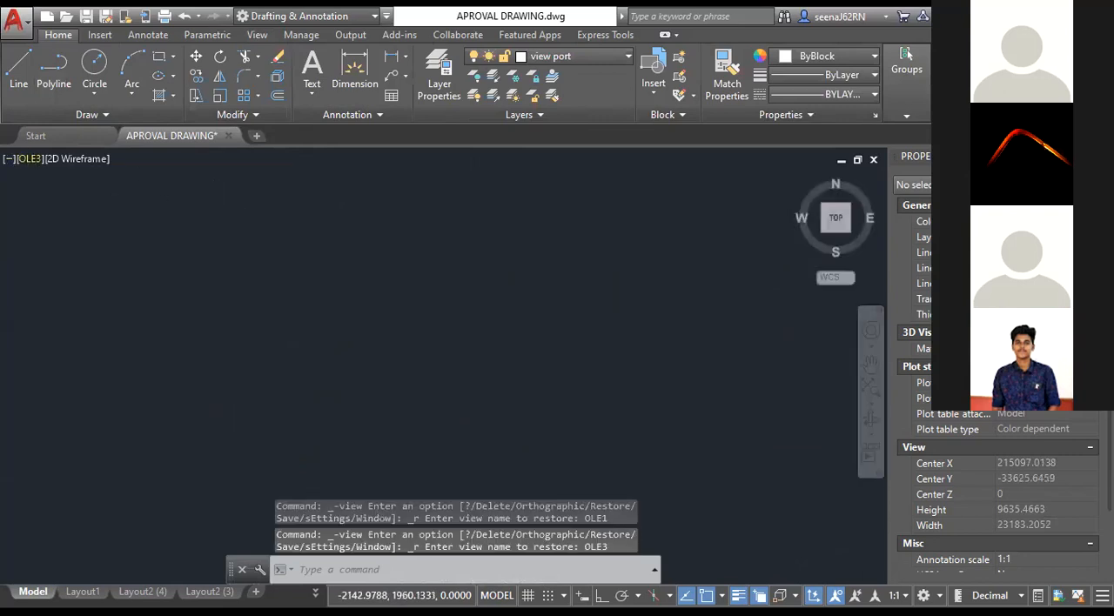
pyautogui.scroll(-5, 580, 372)
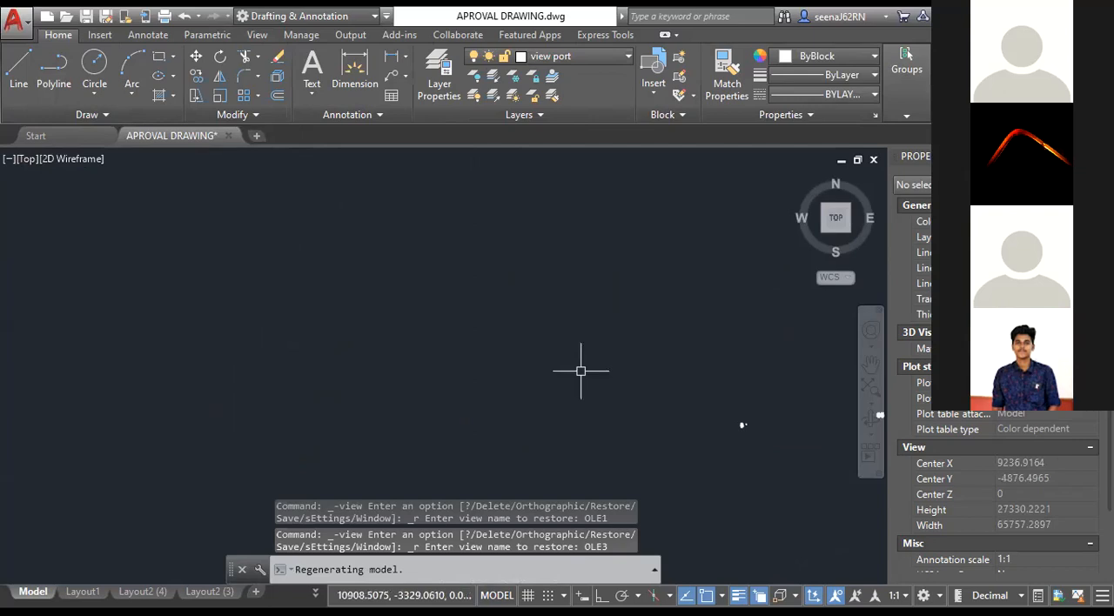
pyautogui.scroll(4, 790, 356)
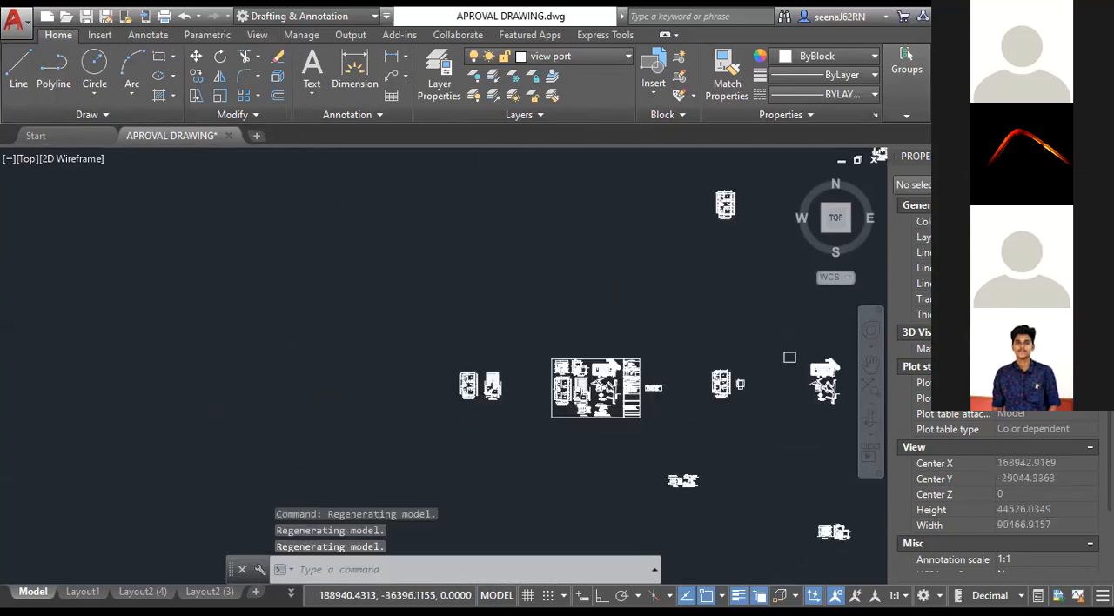
pyautogui.scroll(2, 622, 425)
pyautogui.scroll(2, 619, 422)
pyautogui.moveTo(717, 346); pyautogui.dragTo(445, 363, button='middle')
pyautogui.scroll(2, 444, 363)
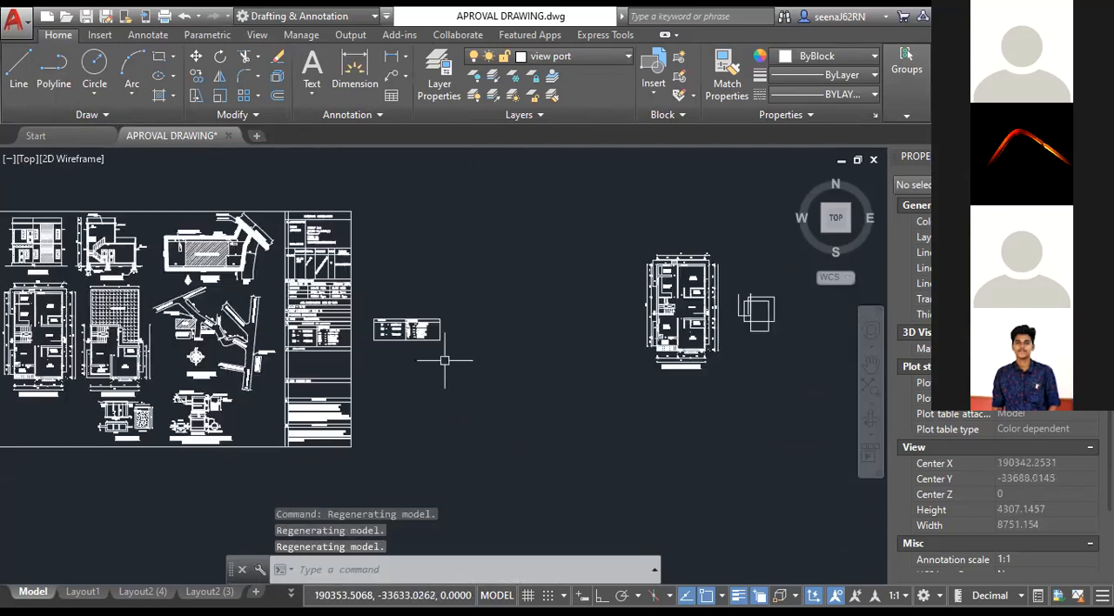
pyautogui.scroll(-2, 444, 361)
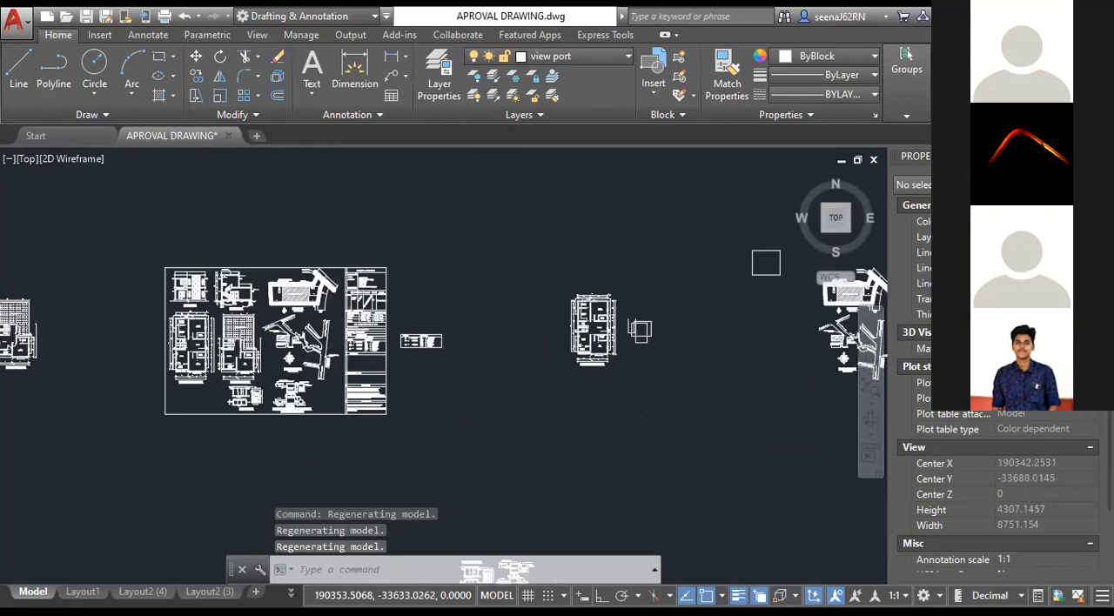
pyautogui.scroll(4, 661, 378)
pyautogui.moveTo(661, 378); pyautogui.dragTo(559, 402, button='middle')
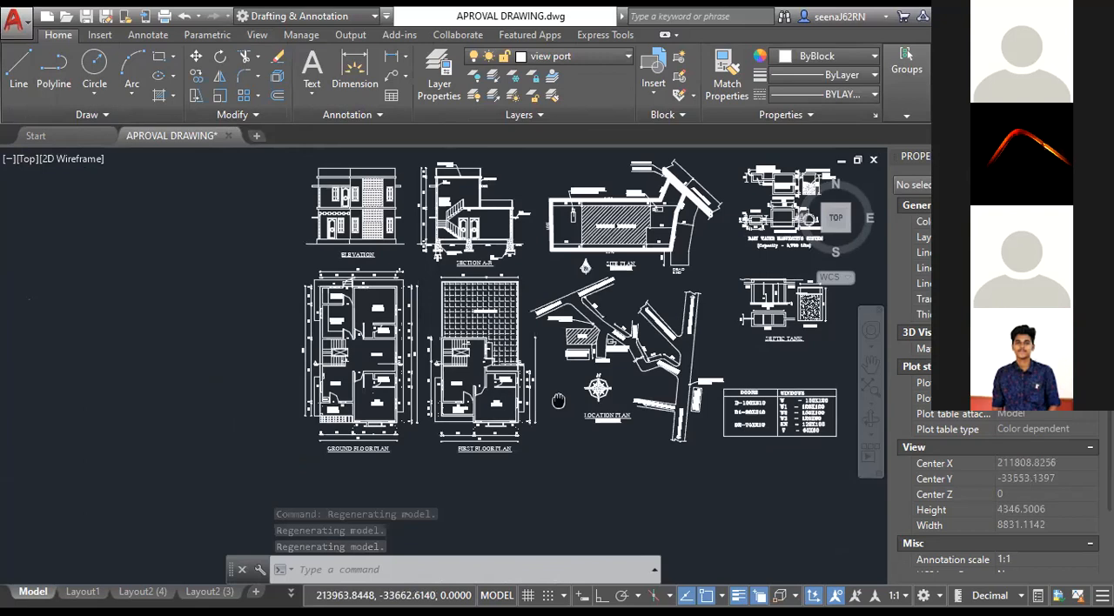
# Start a new named view around the location plan area and name it Location Plan.
pyautogui.moveTo(559, 401); pyautogui.dragTo(482, 412, button='middle')
pyautogui.scroll(2, 542, 360)
pyautogui.moveTo(543, 360); pyautogui.dragTo(410, 373, button='middle')
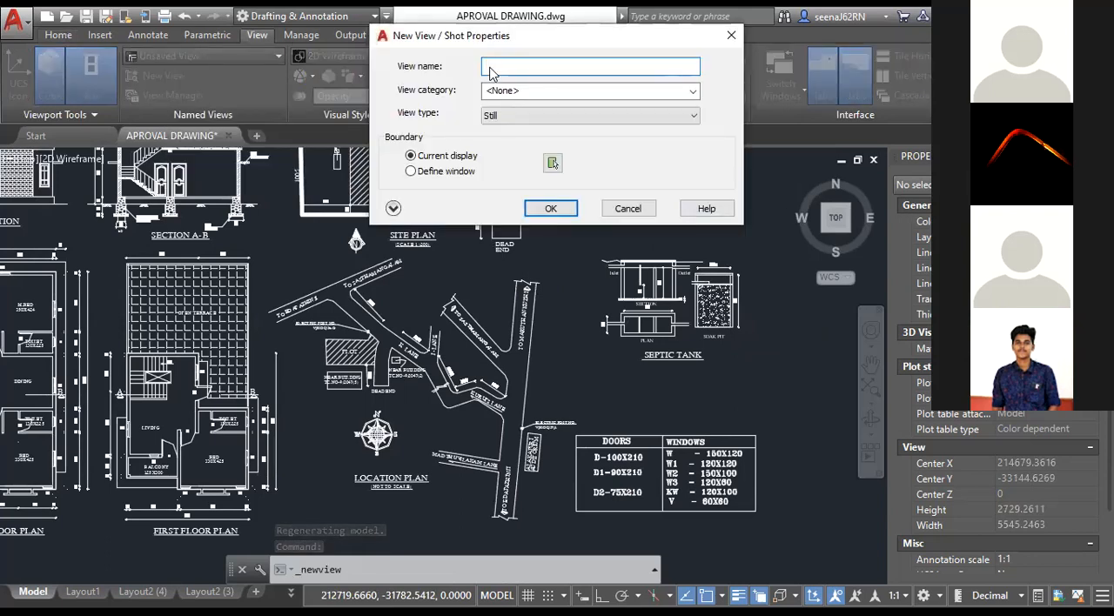
pyautogui.write('Location Plan')
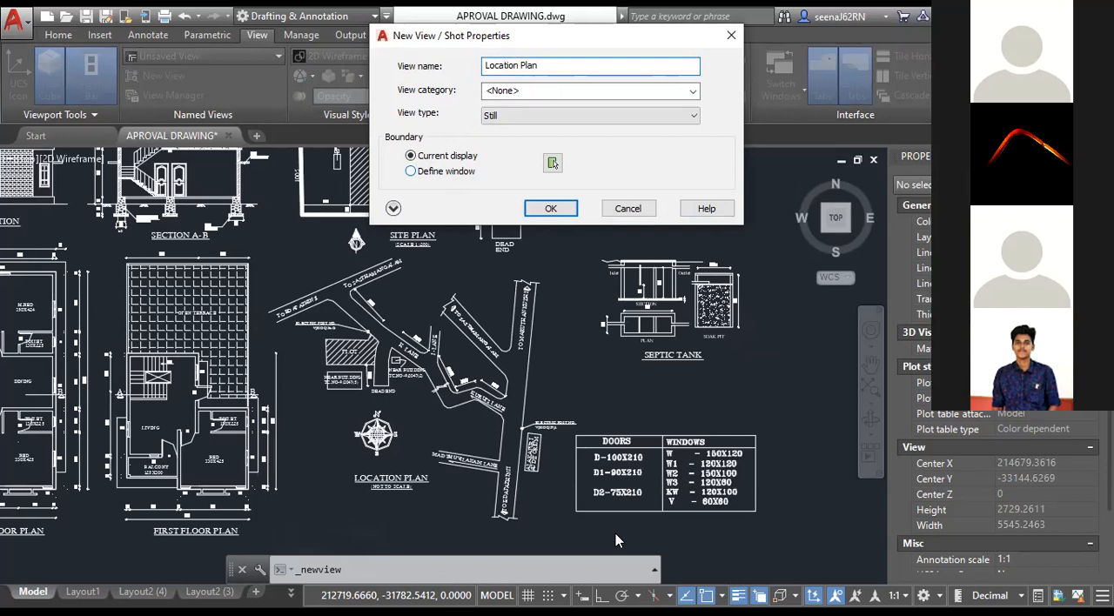
# Define the view boundary with a window enclosing the location plan drawing and its title, and save the view.
pyautogui.press('Return')
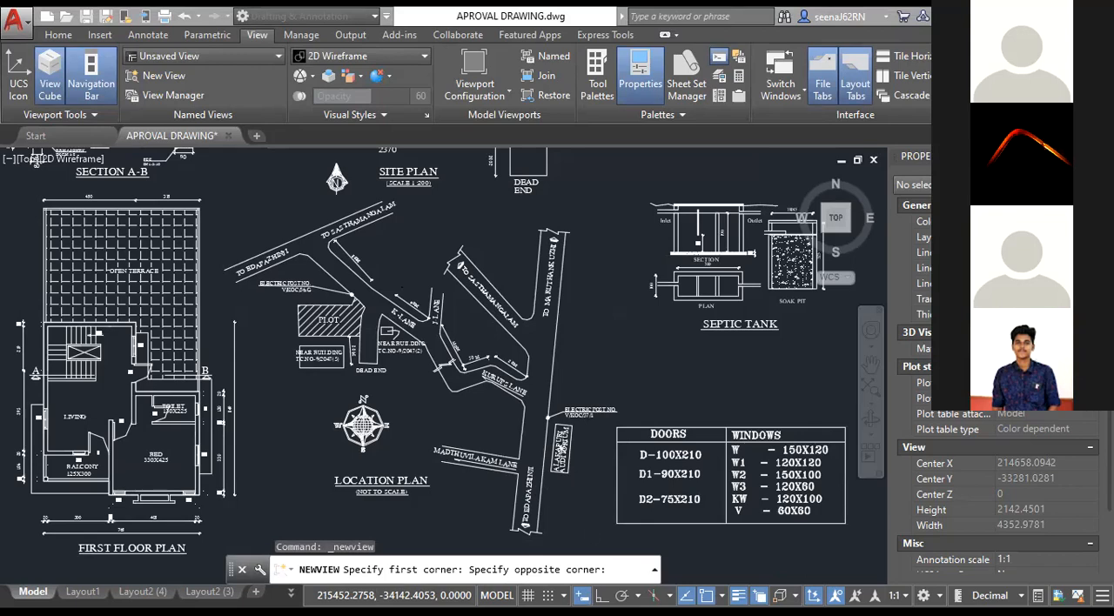
pyautogui.click(545, 212)
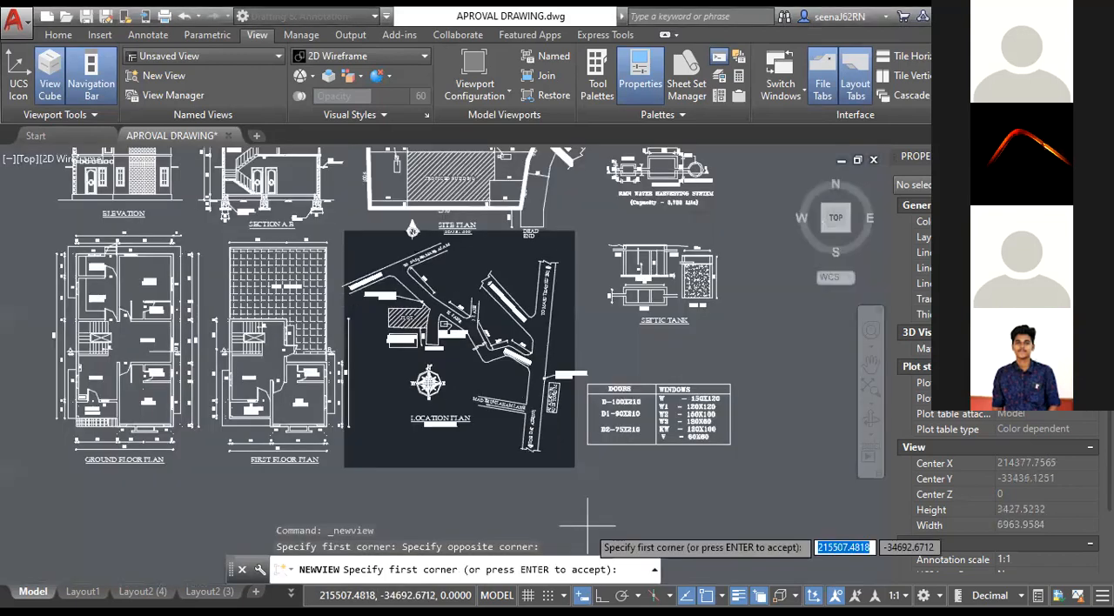
pyautogui.press('Return')
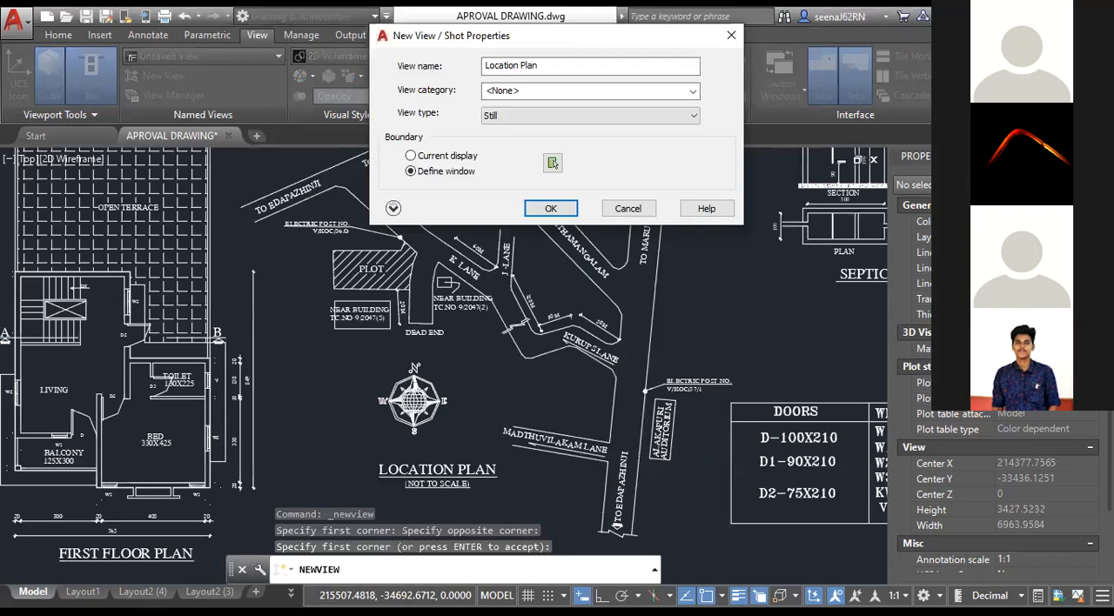
pyautogui.click(550, 208)
# Restore the custom model view Location Plan from a zoomed-out view of model space.
pyautogui.scroll(-1, 428, 263)
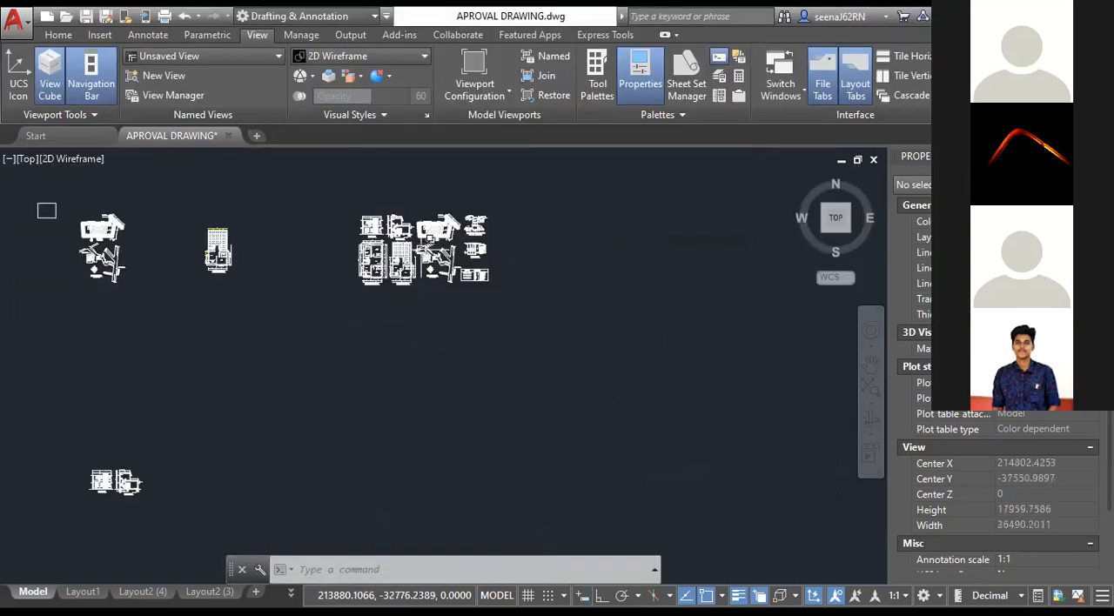
pyautogui.scroll(-1, 423, 249)
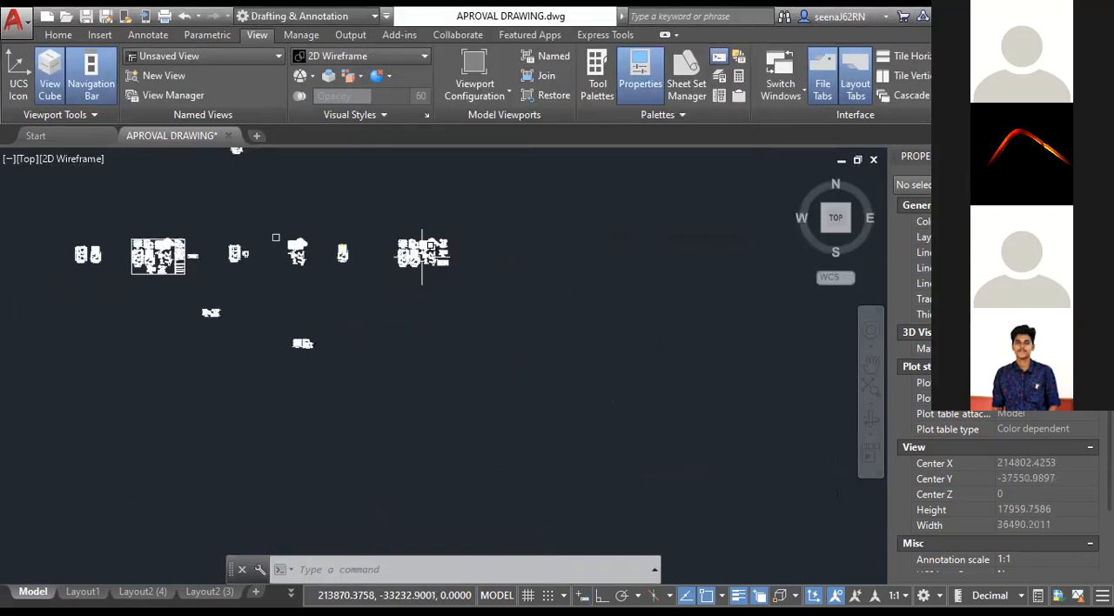
pyautogui.scroll(1, 123, 226)
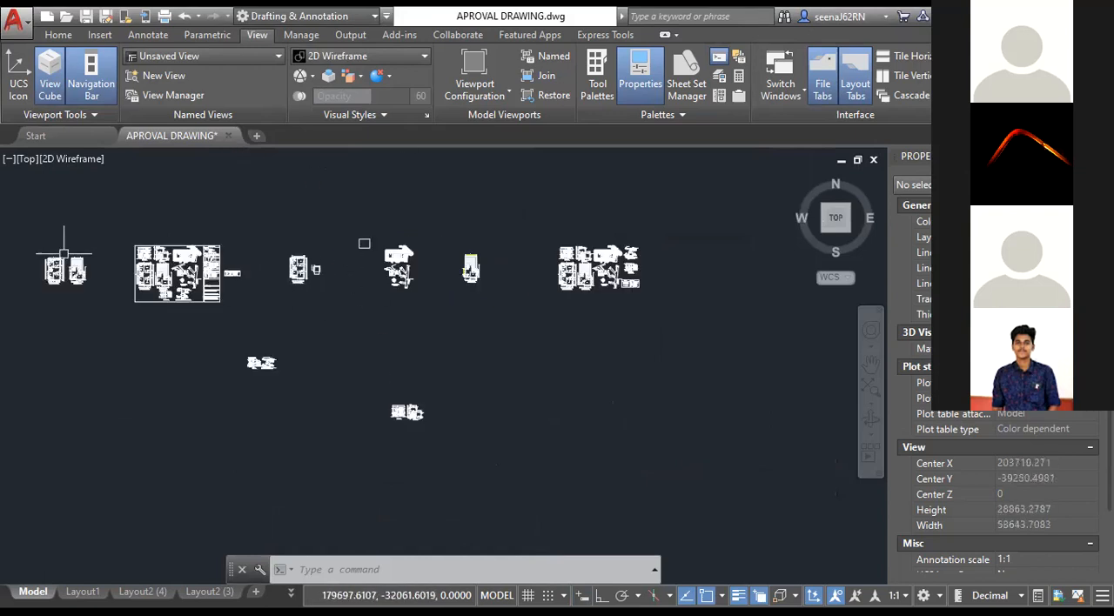
pyautogui.click(26, 160)
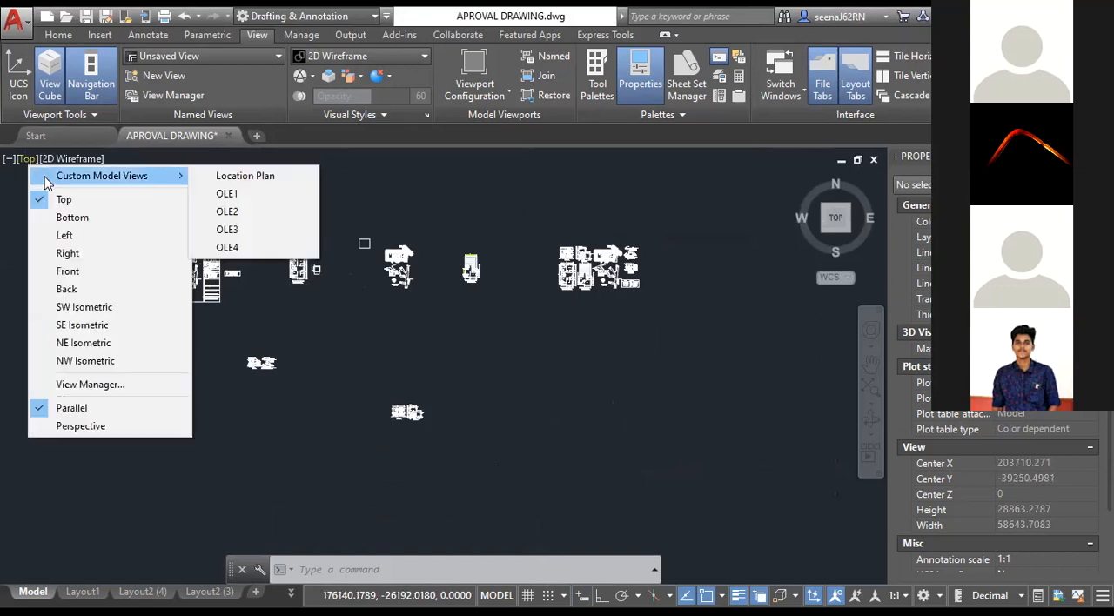
pyautogui.click(246, 176)
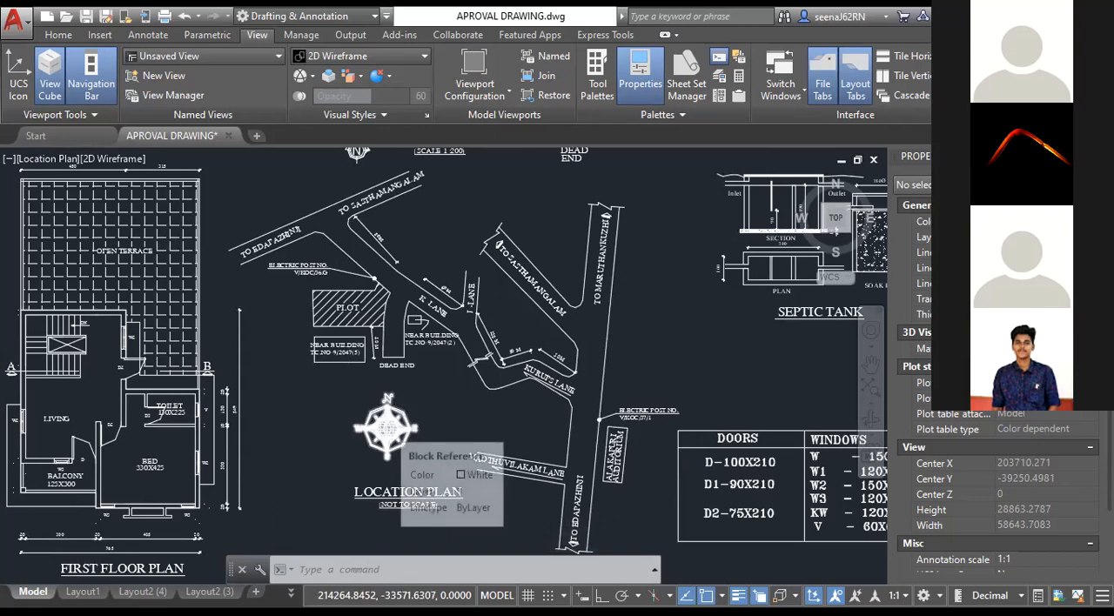
pyautogui.scroll(-2, 389, 428)
pyautogui.click(255, 137)
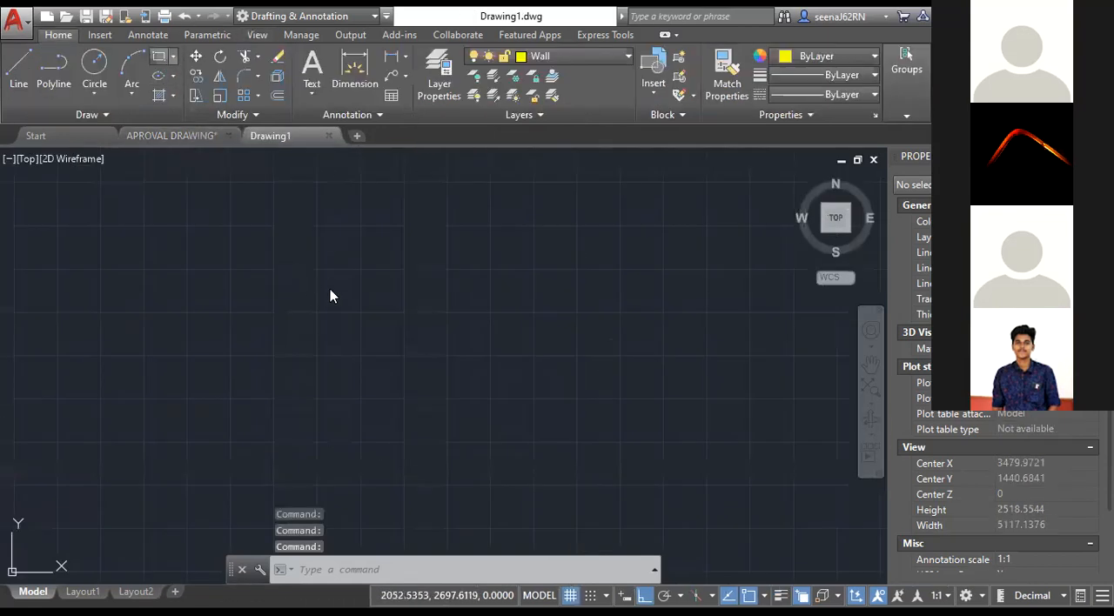
pyautogui.click(159, 56)
pyautogui.click(323, 262)
pyautogui.click(389, 315)
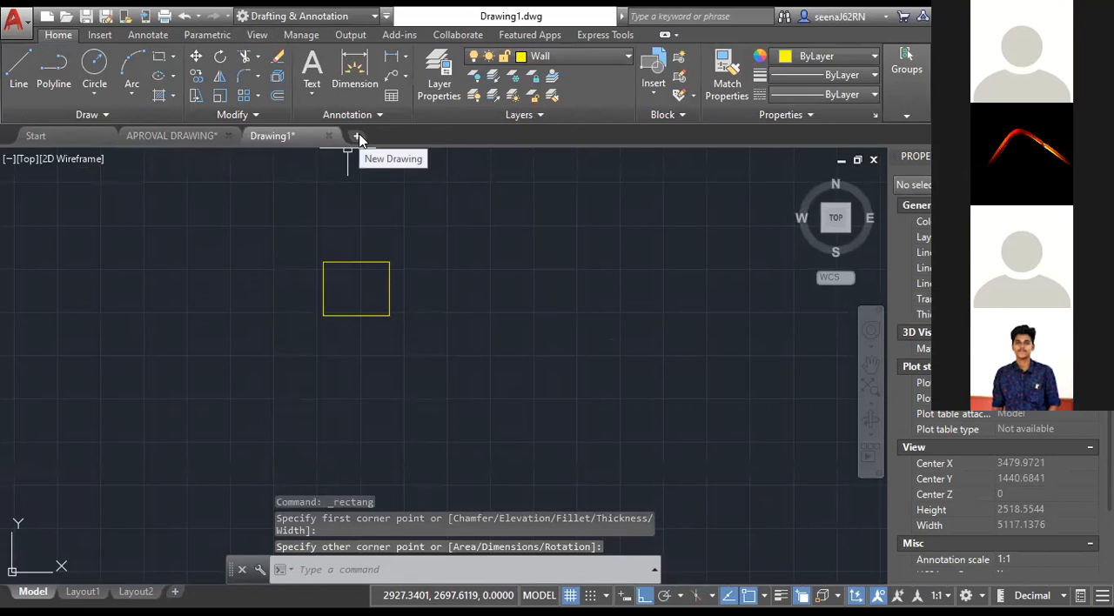
# Create a new drawing from the acadiso.dwt template and close Drawing1 without saving its changes.
pyautogui.click(79, 134)
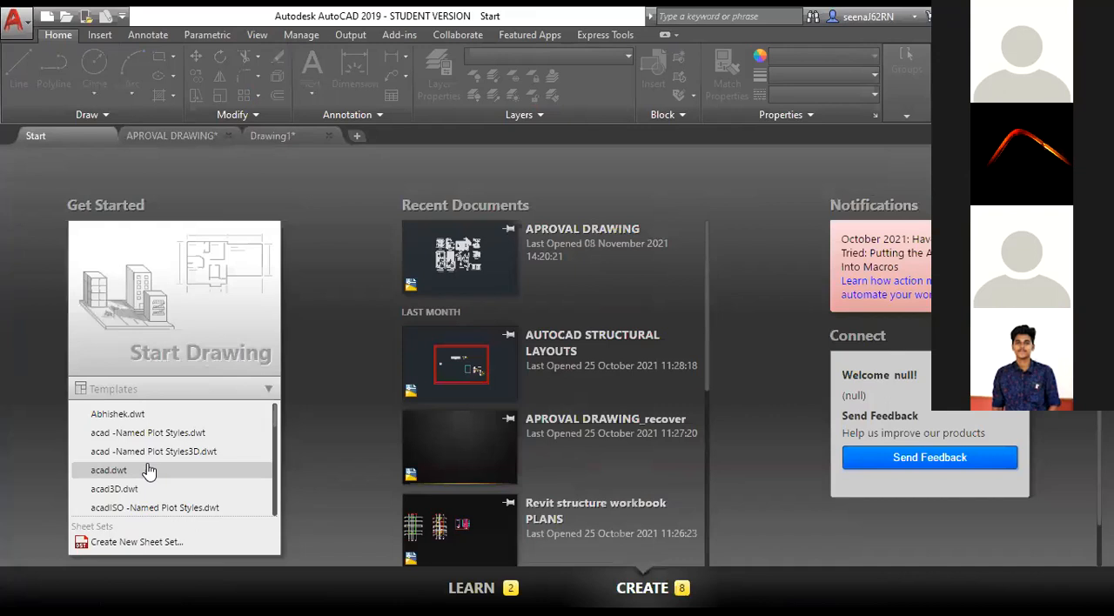
pyautogui.scroll(-1, 151, 473)
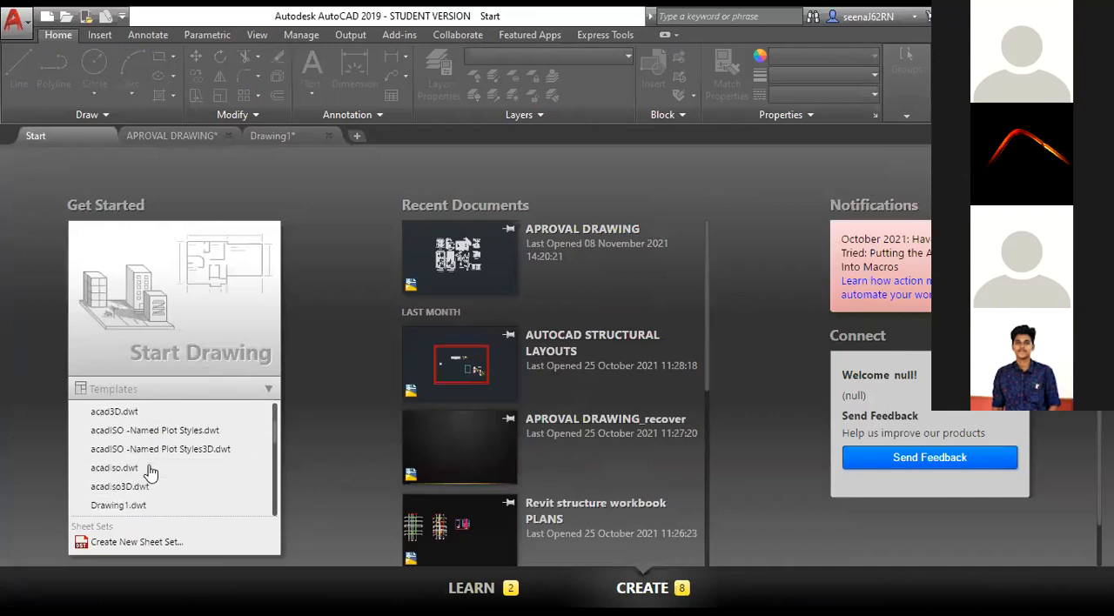
pyautogui.click(122, 464)
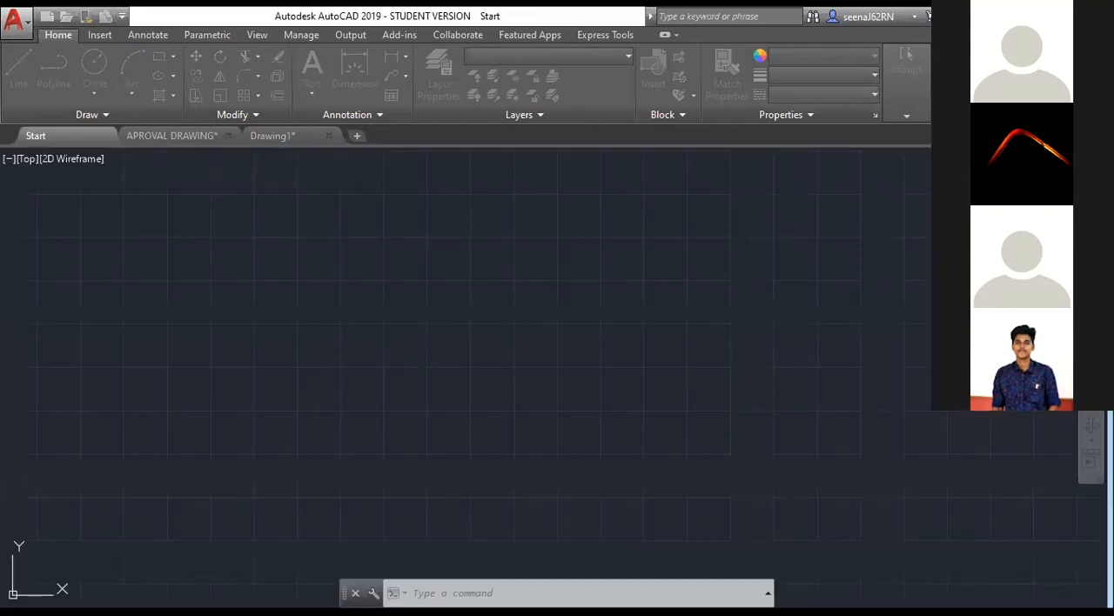
pyautogui.click(330, 135)
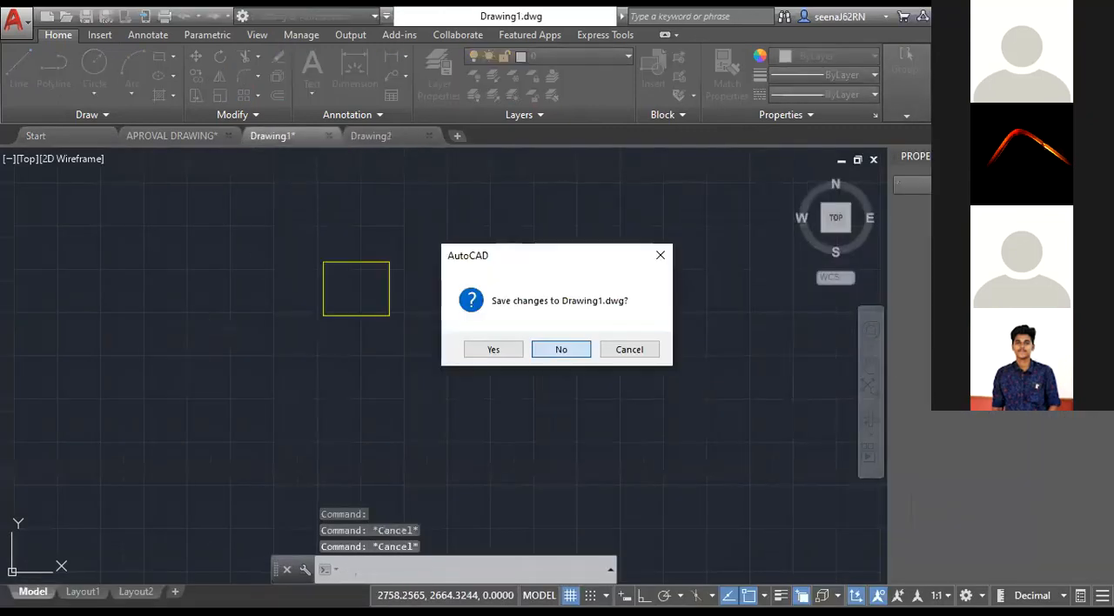
pyautogui.click(561, 350)
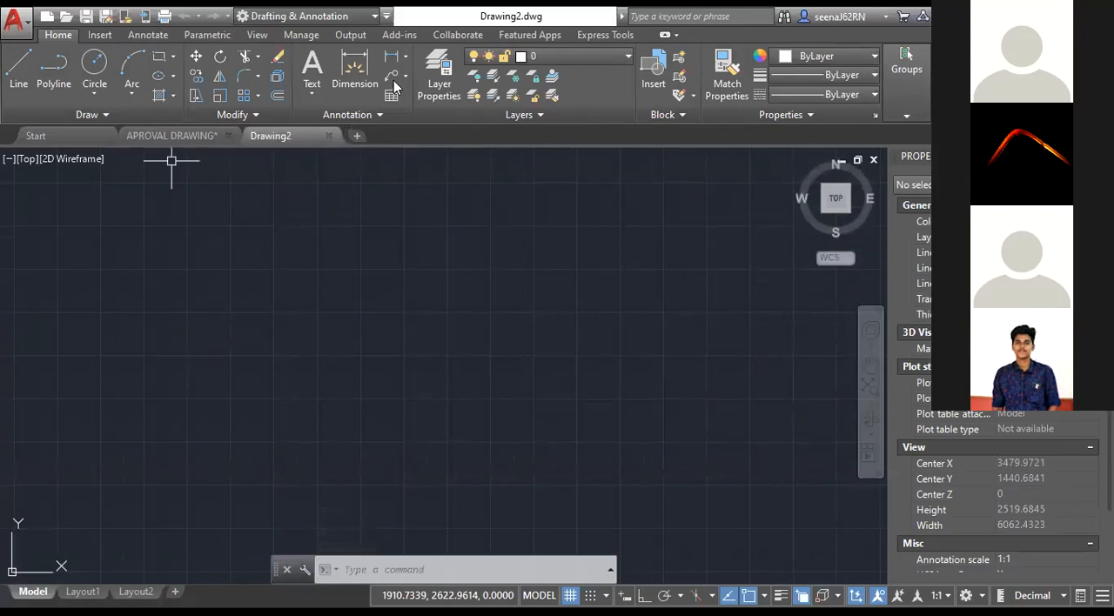
# Draw a rectangle in the empty drawing and add a smaller circle centred inside it.
pyautogui.click(158, 58)
pyautogui.click(248, 247)
pyautogui.click(331, 318)
pyautogui.click(94, 62)
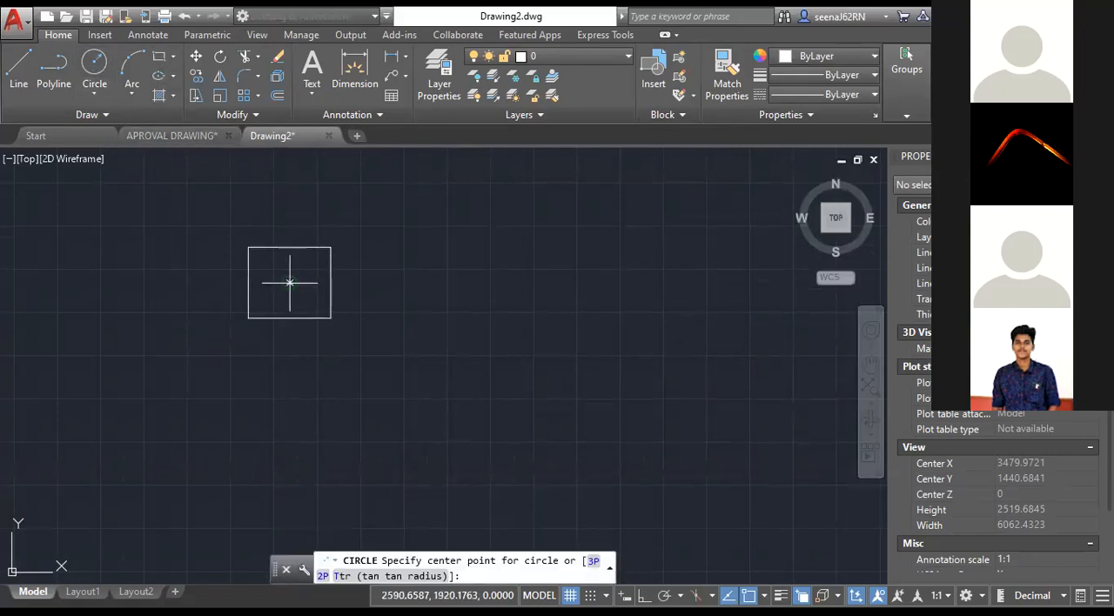
pyautogui.click(290, 283)
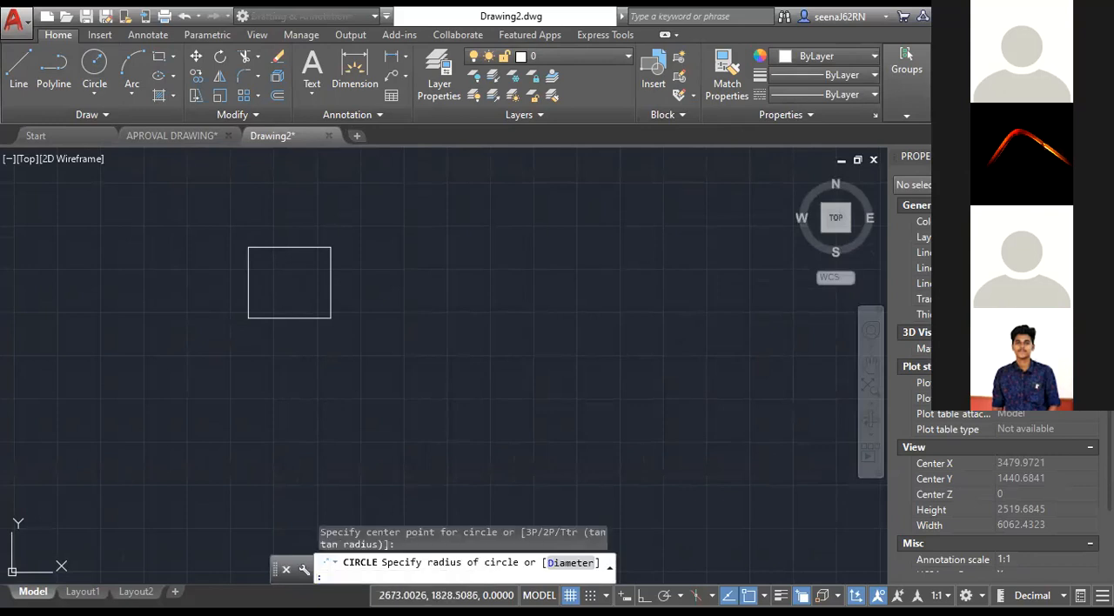
pyautogui.click(272, 295)
# Define the rectangle and circle as a block named Block 1, with its base point at the rectangle's lower-left corner.
pyautogui.click(209, 213)
pyautogui.click(419, 390)
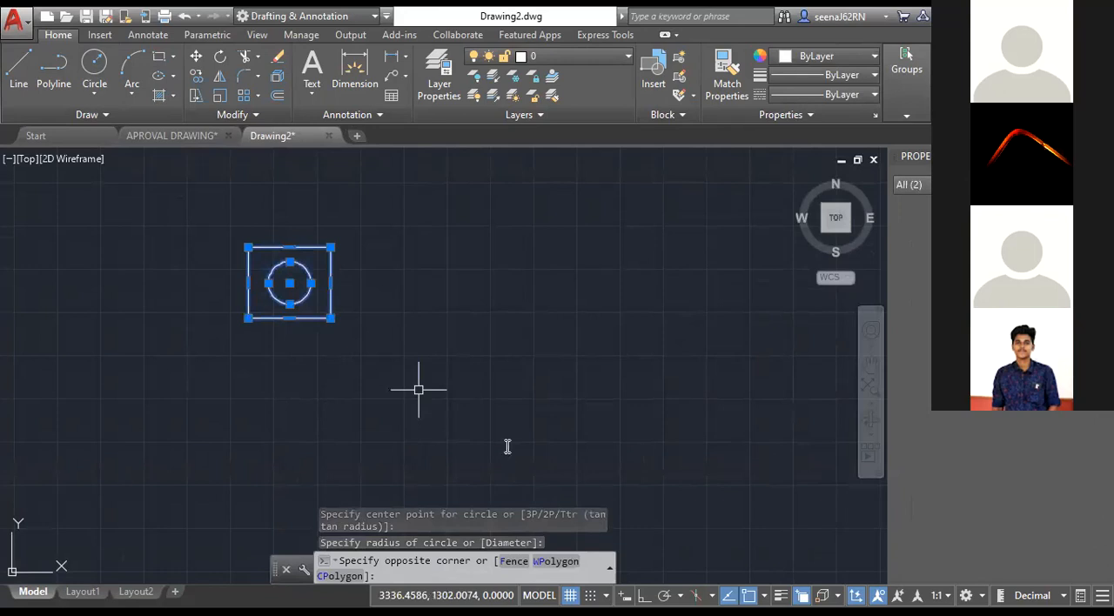
pyautogui.write('b')
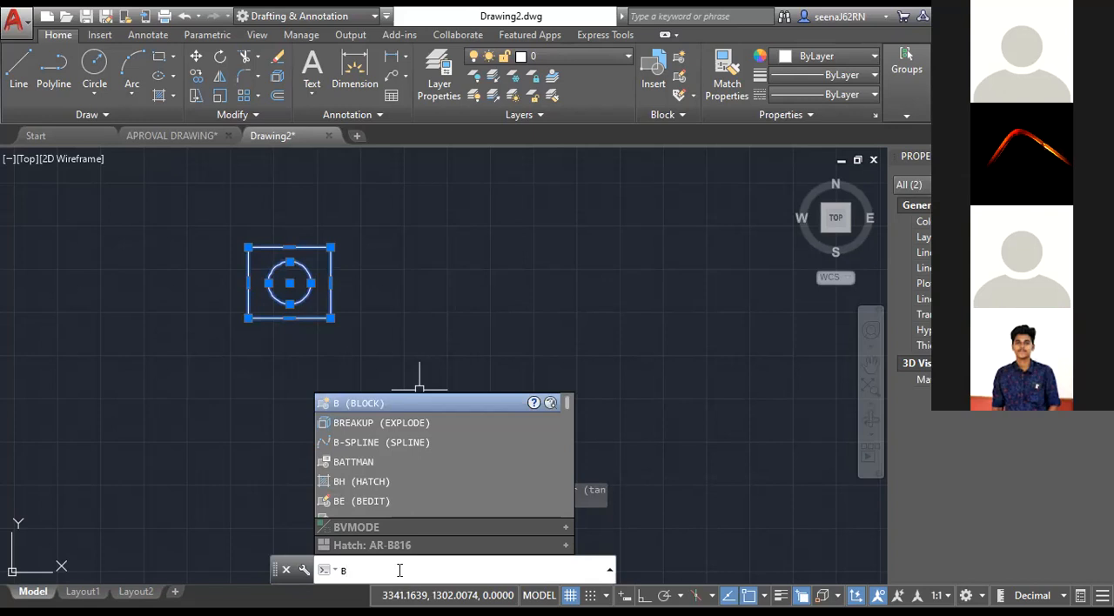
pyautogui.press('Return')
pyautogui.press('Return')
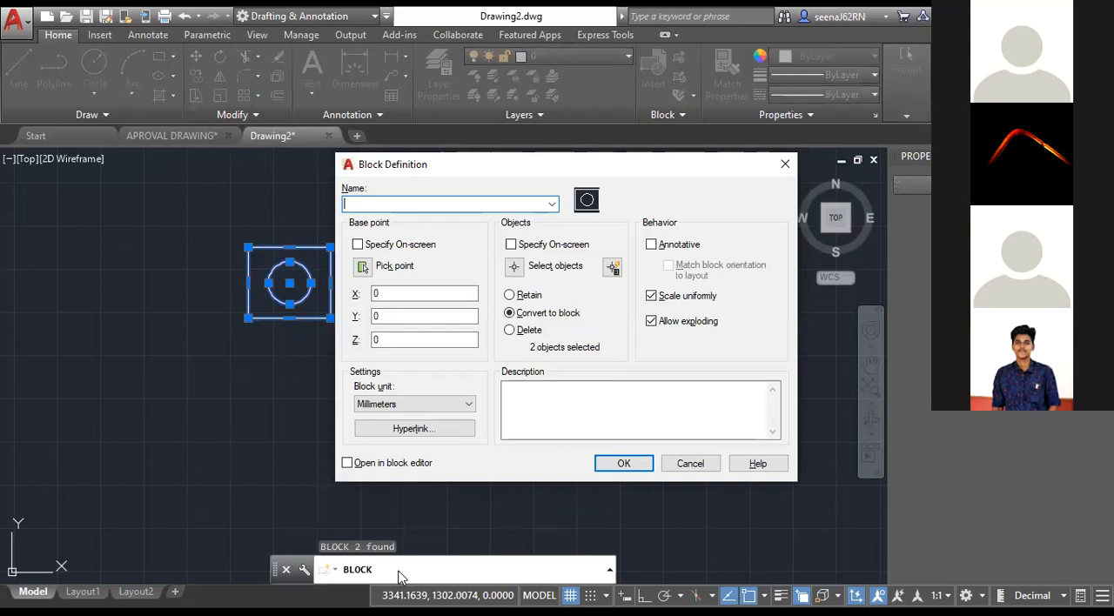
pyautogui.write('Block 1')
pyautogui.click(363, 266)
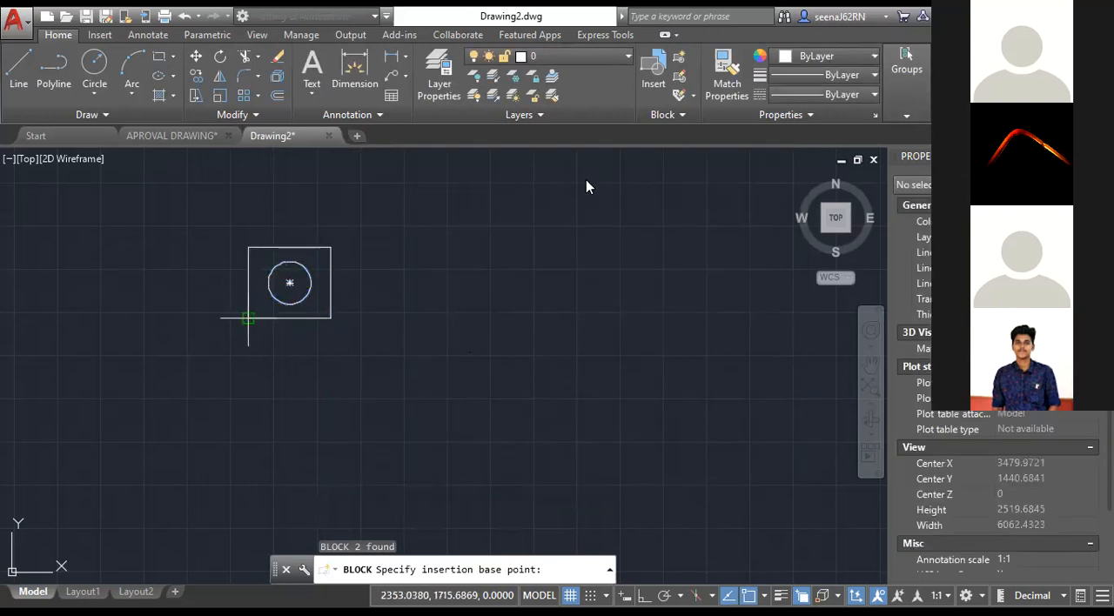
pyautogui.click(248, 318)
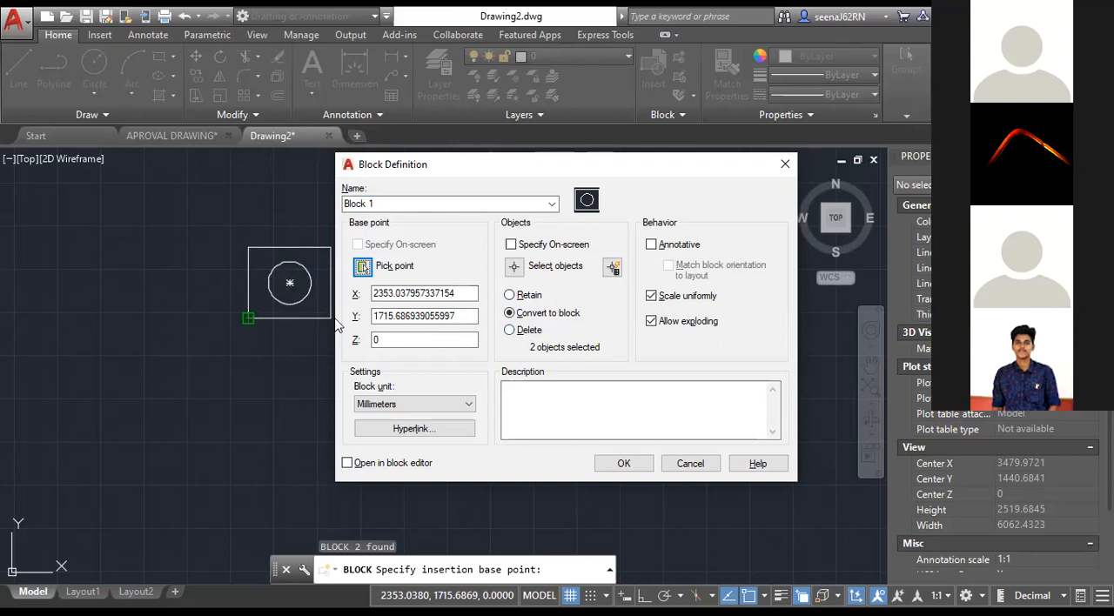
pyautogui.click(623, 463)
# Insert a second instance of Block 1 to the right of the original block.
pyautogui.moveTo(294, 294); pyautogui.dragTo(351, 300, button='middle')
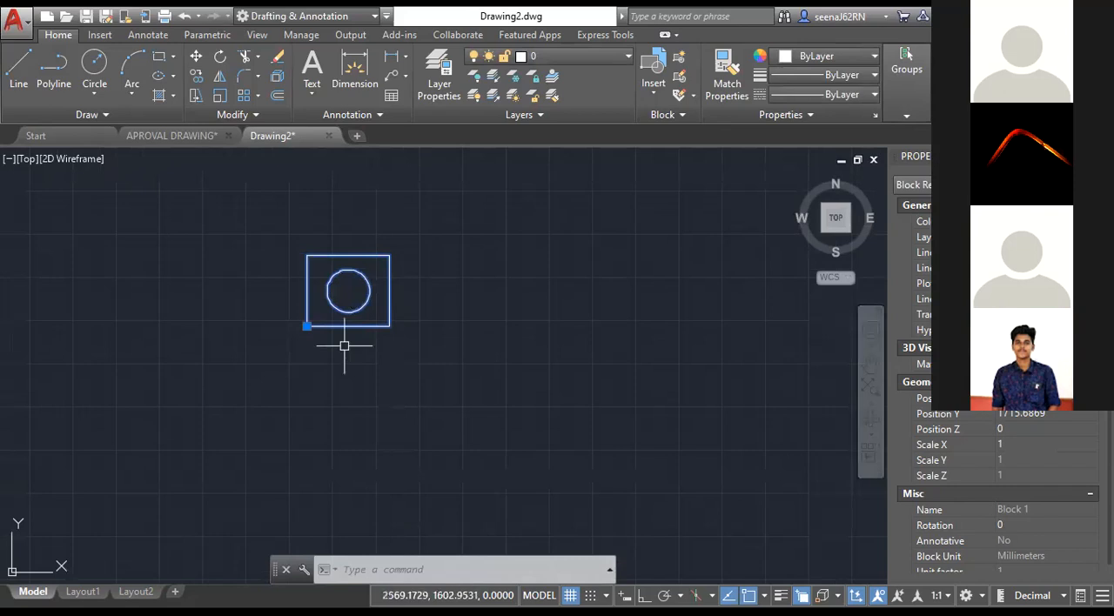
pyautogui.scroll(-2, 365, 326)
pyautogui.press('Escape')
pyautogui.press('Escape')
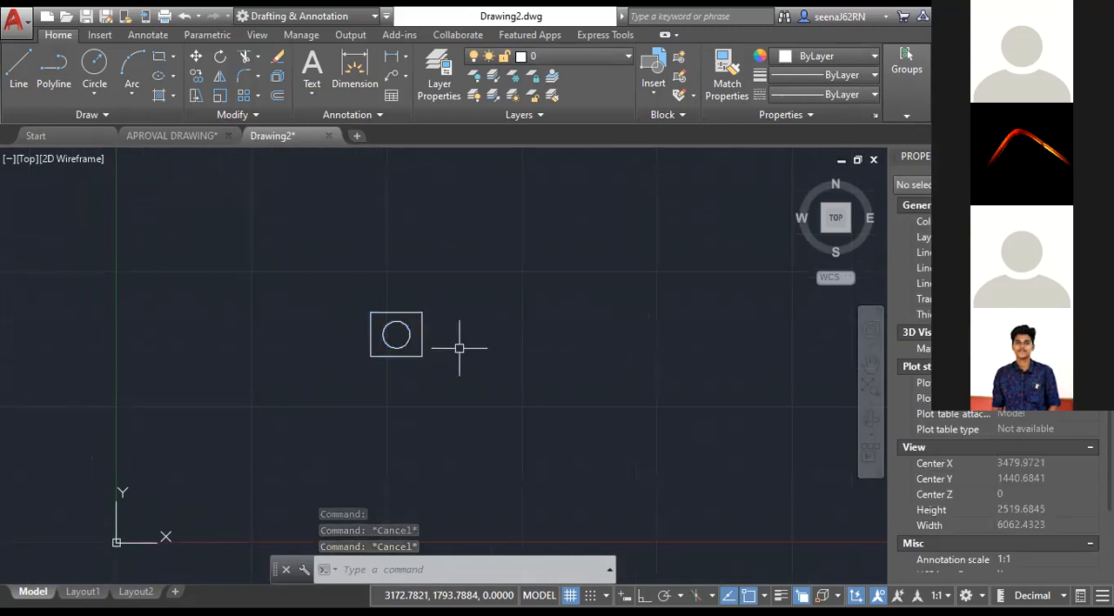
pyautogui.write('I')
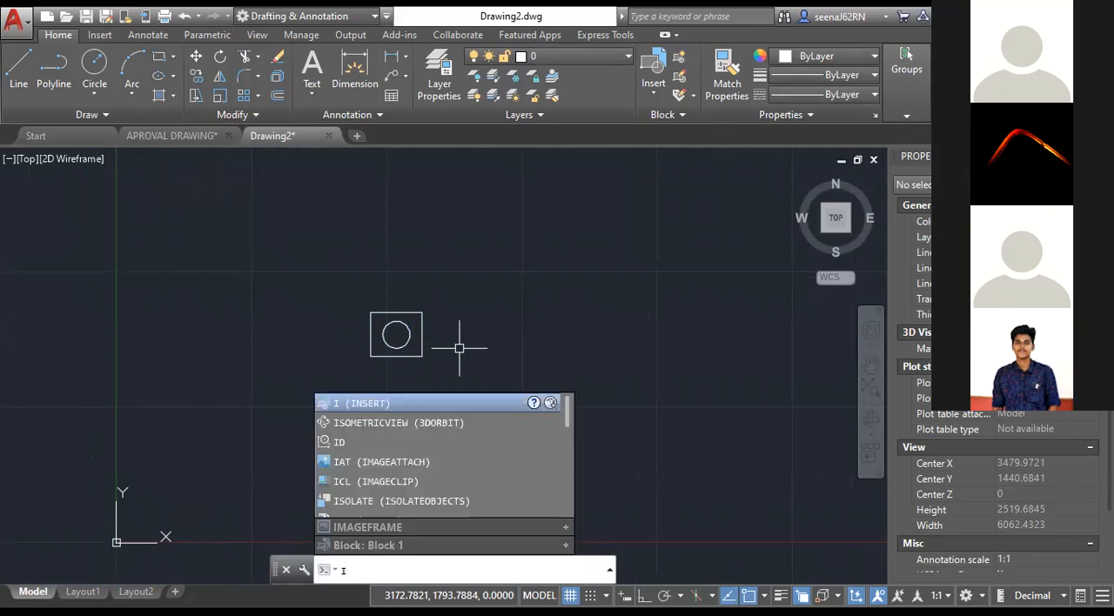
pyautogui.press('Escape')
pyautogui.press('Escape')
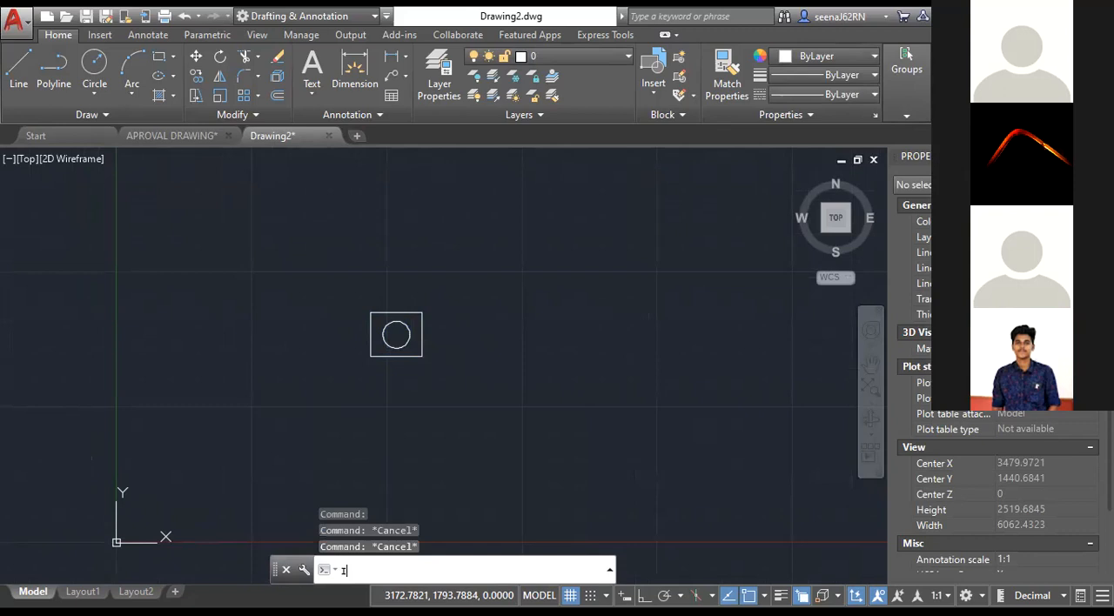
pyautogui.write('I')
pyautogui.press('Return')
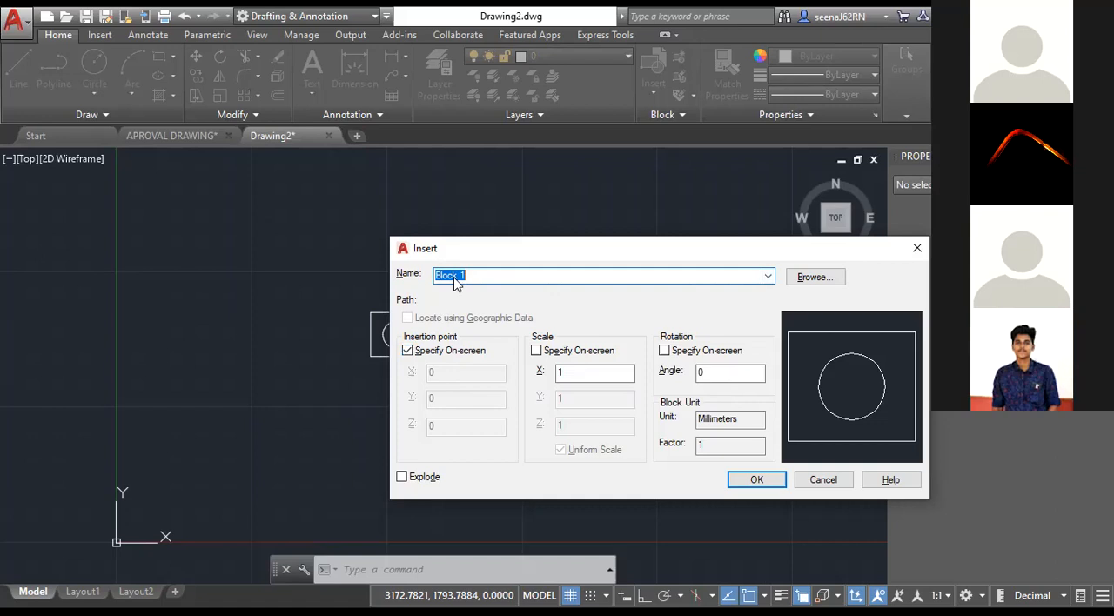
pyautogui.click(481, 278)
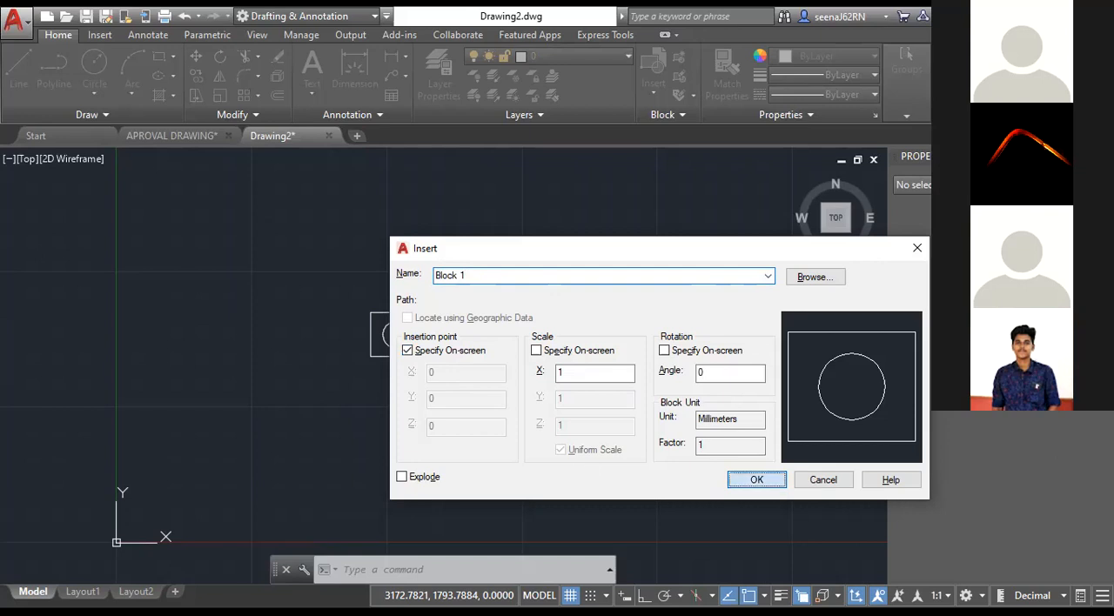
pyautogui.press('Return')
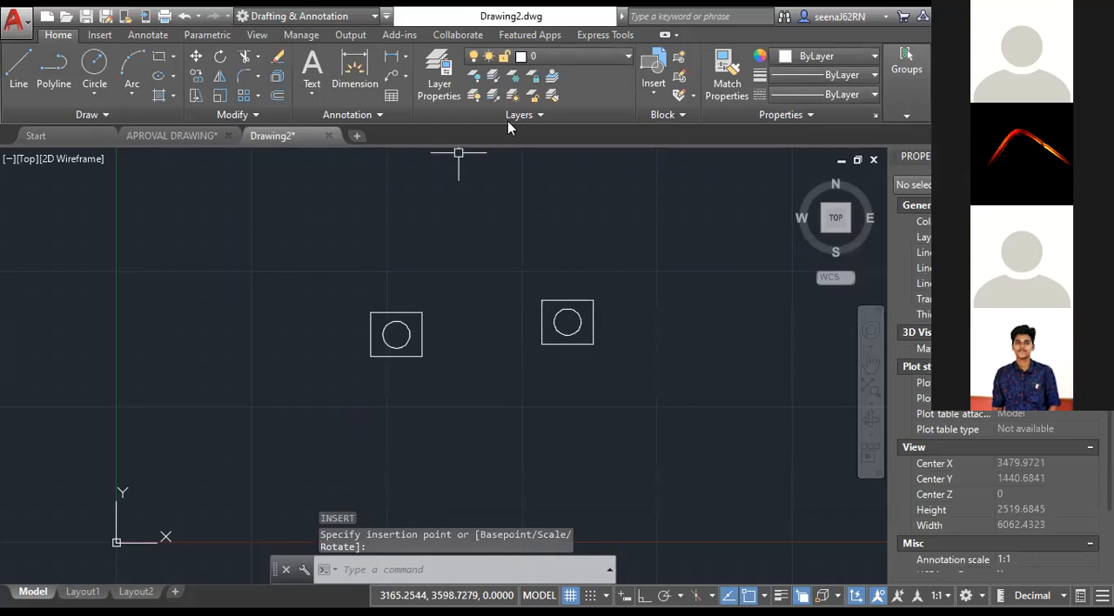
pyautogui.press('Escape')
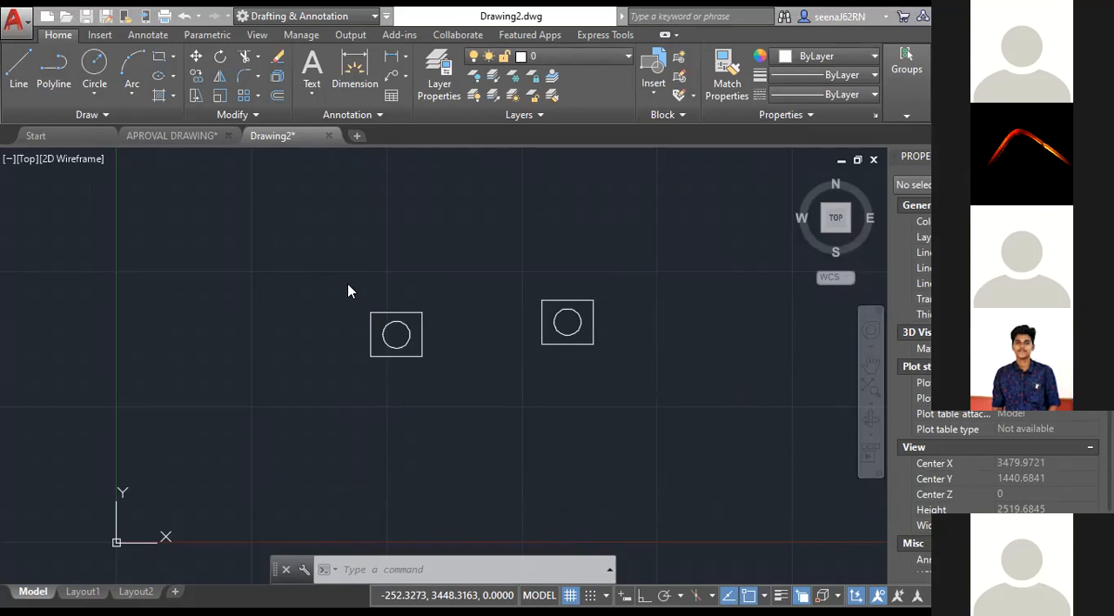
# Erase both instances of Block 1 and undo the erasure.
pyautogui.click(343, 259)
pyautogui.click(660, 429)
pyautogui.press('Delete')
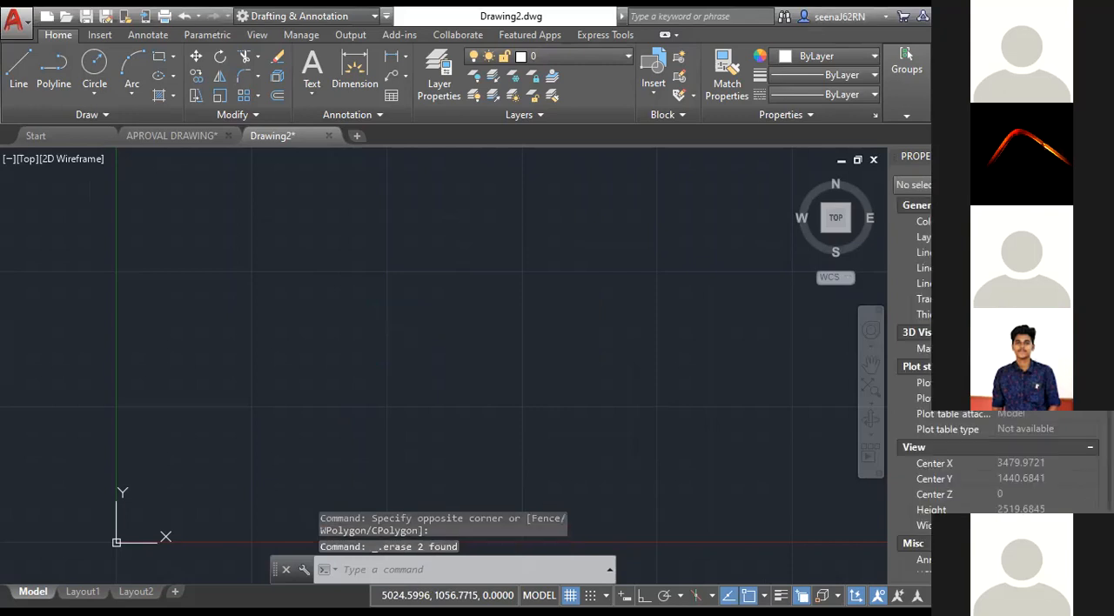
pyautogui.hotkey('ctrl', 'z')
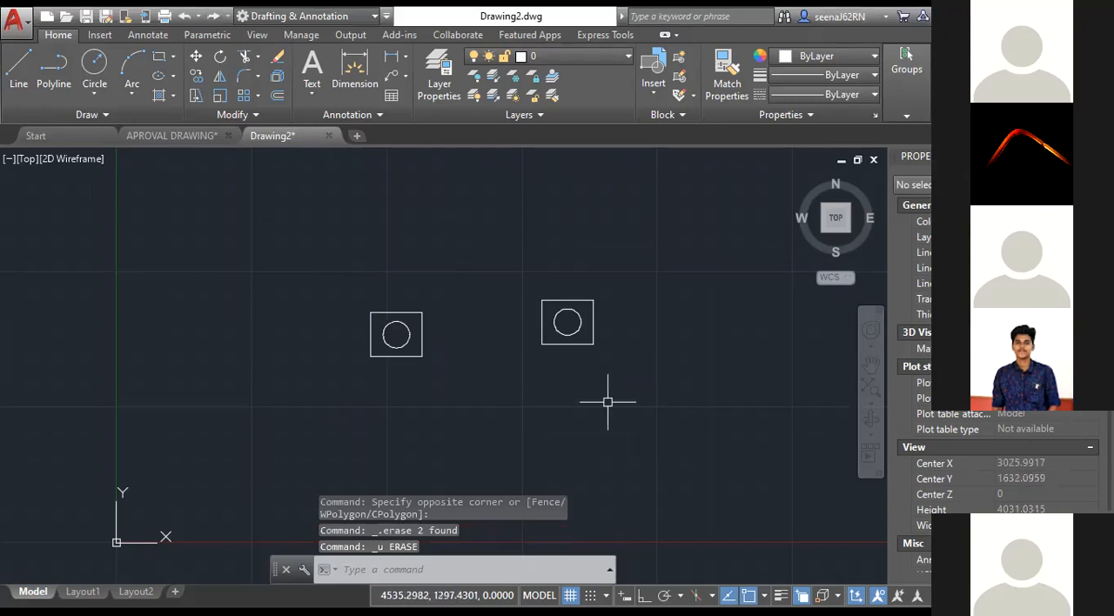
# Set up a new empty table in the Standard style with 6 columns and 7 data rows for insertion.
pyautogui.scroll(-2, 608, 402)
pyautogui.moveTo(607, 402)
pyautogui.mouseDown(button='middle')
pyautogui.moveTo(428, 371)
pyautogui.moveTo(361, 384)
pyautogui.mouseUp(button='middle')
pyautogui.click(462, 570)
pyautogui.write('TA')
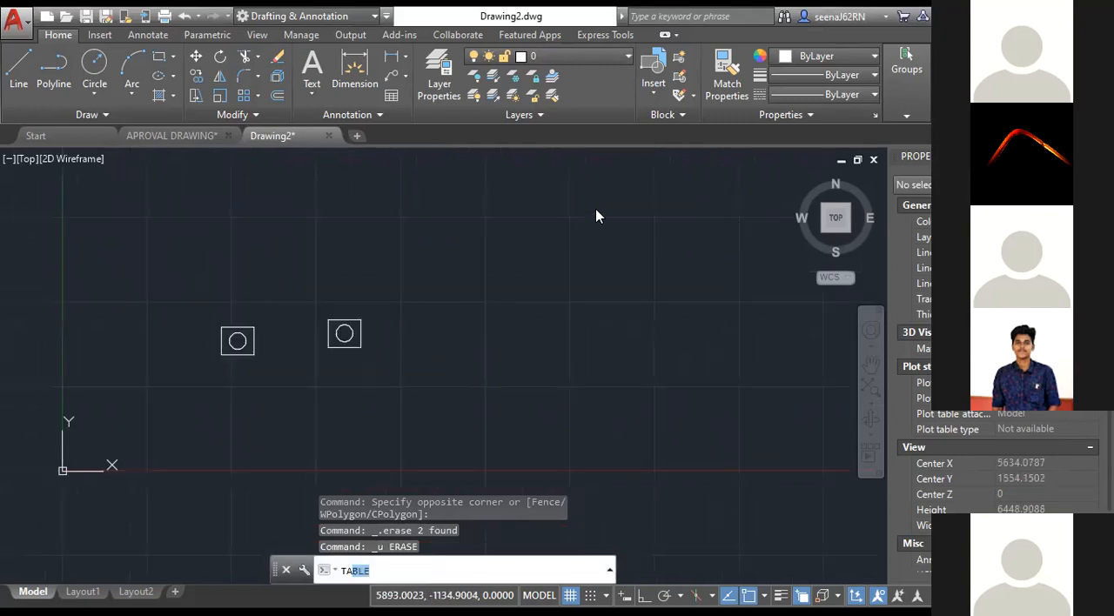
pyautogui.press('Return')
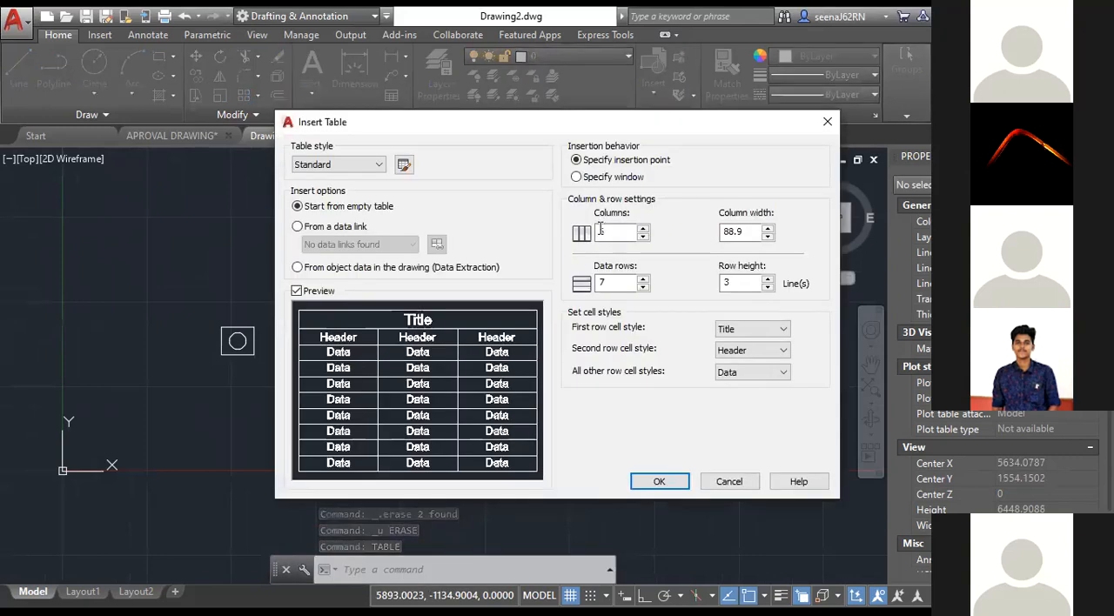
pyautogui.click(624, 284)
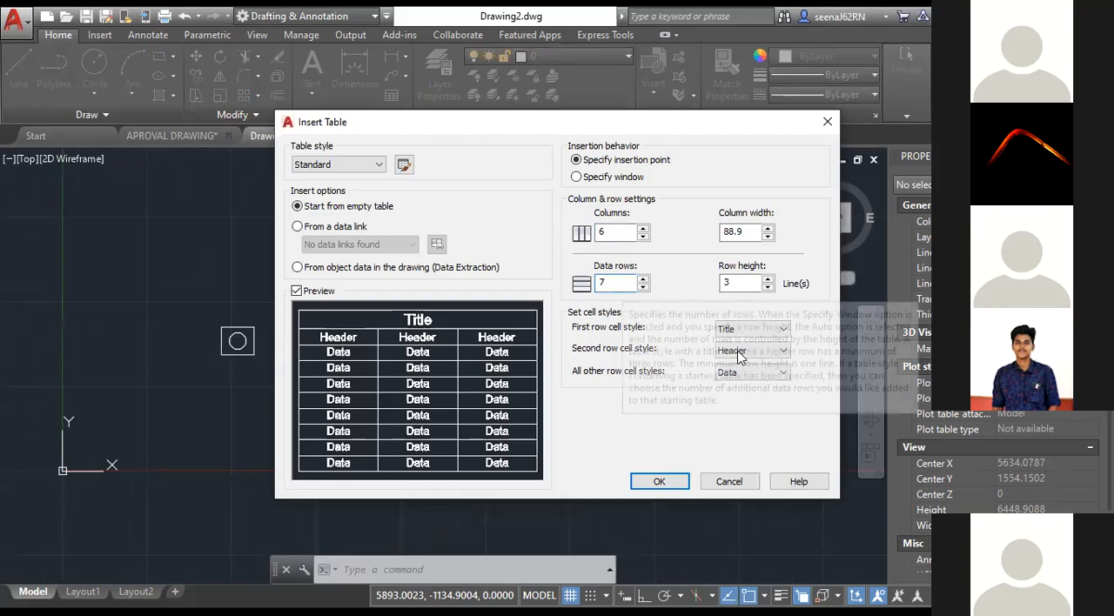
pyautogui.click(736, 373)
pyautogui.click(754, 276)
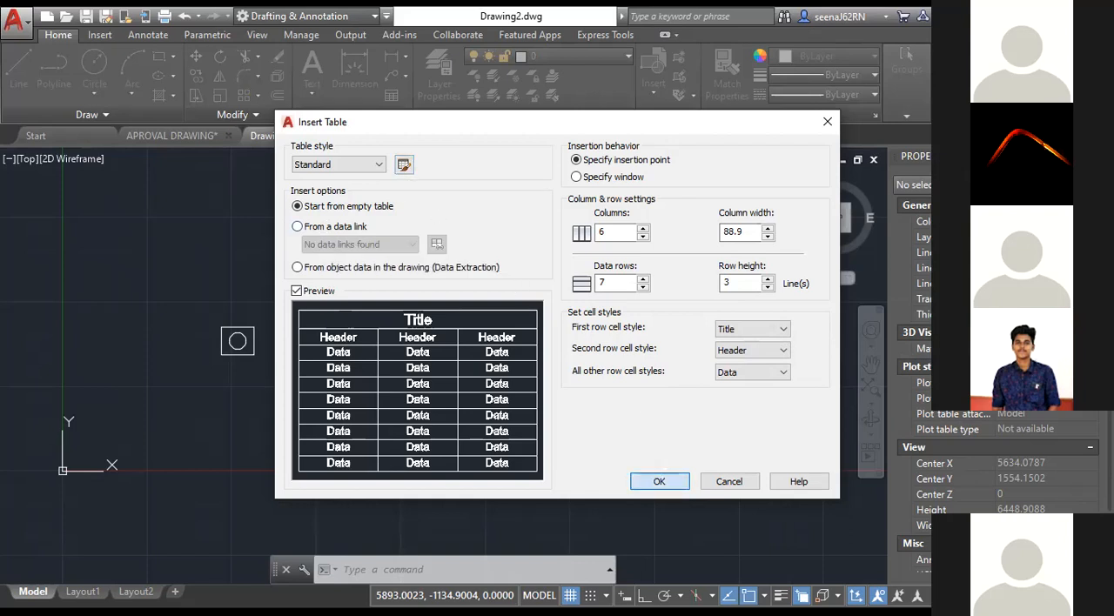
pyautogui.click(660, 481)
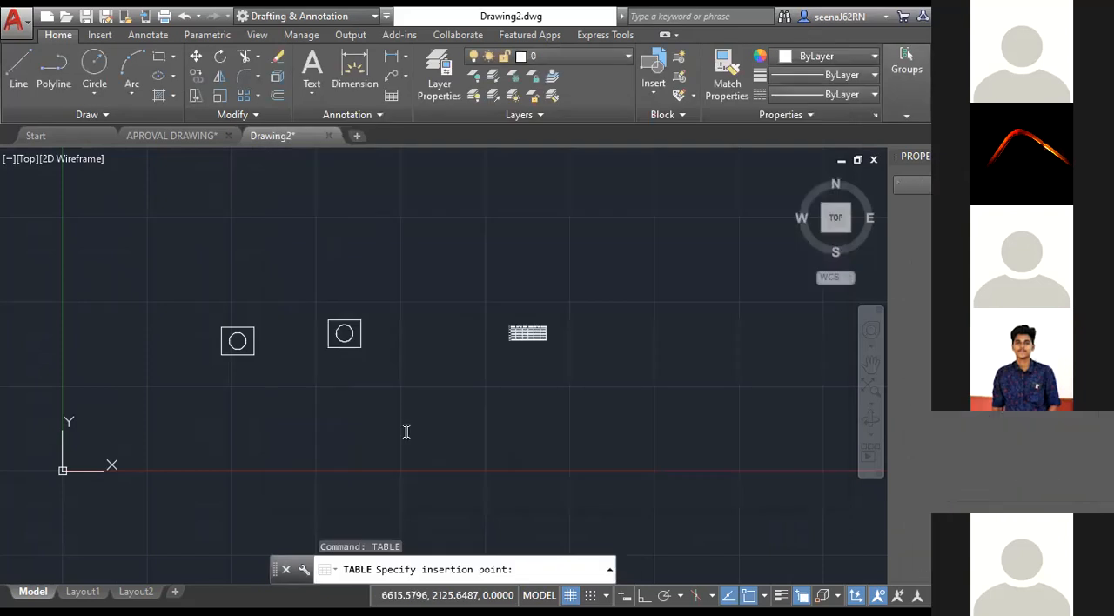
# Place the table to the right of the two blocks and enter ACP as its title.
pyautogui.click(510, 327)
pyautogui.write('ACP')
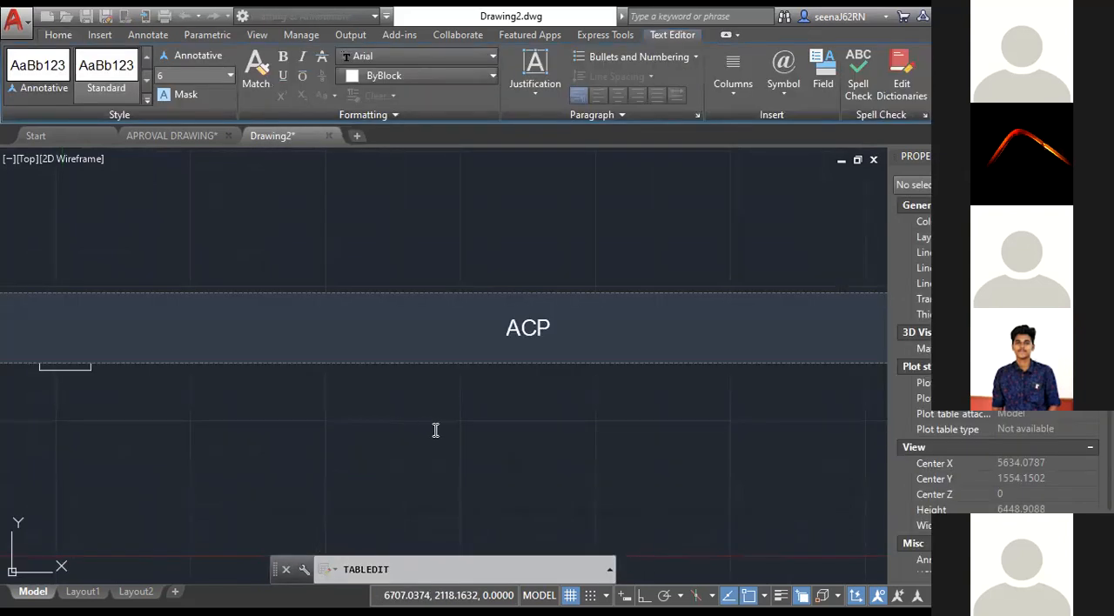
pyautogui.click(459, 438)
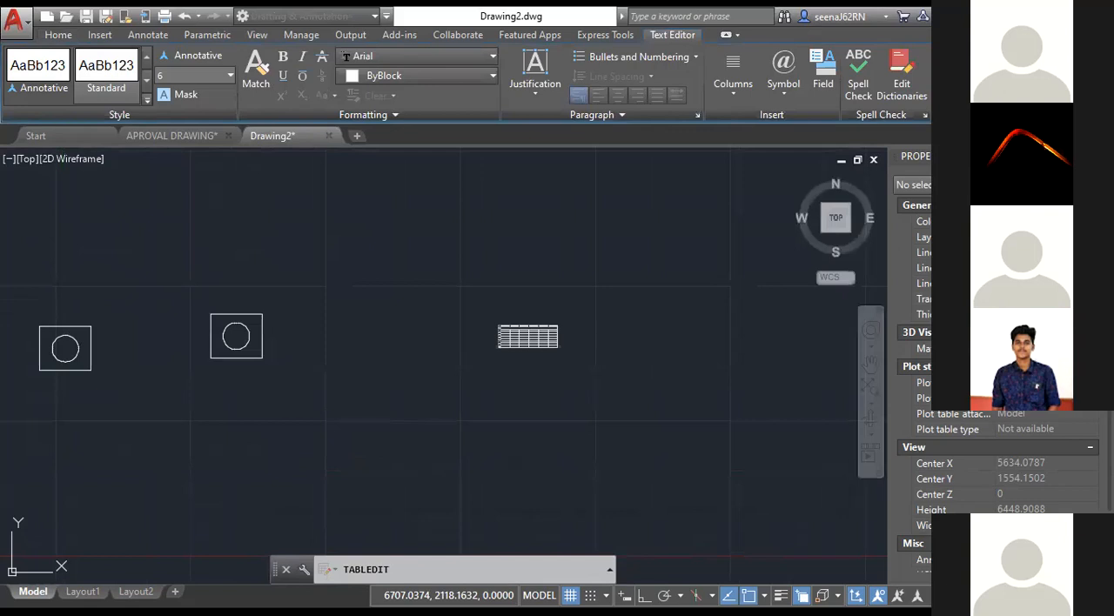
# Finish the table's title entry, pick a cell in column C and clear the selection.
pyautogui.press('Escape')
pyautogui.scroll(5, 531, 344)
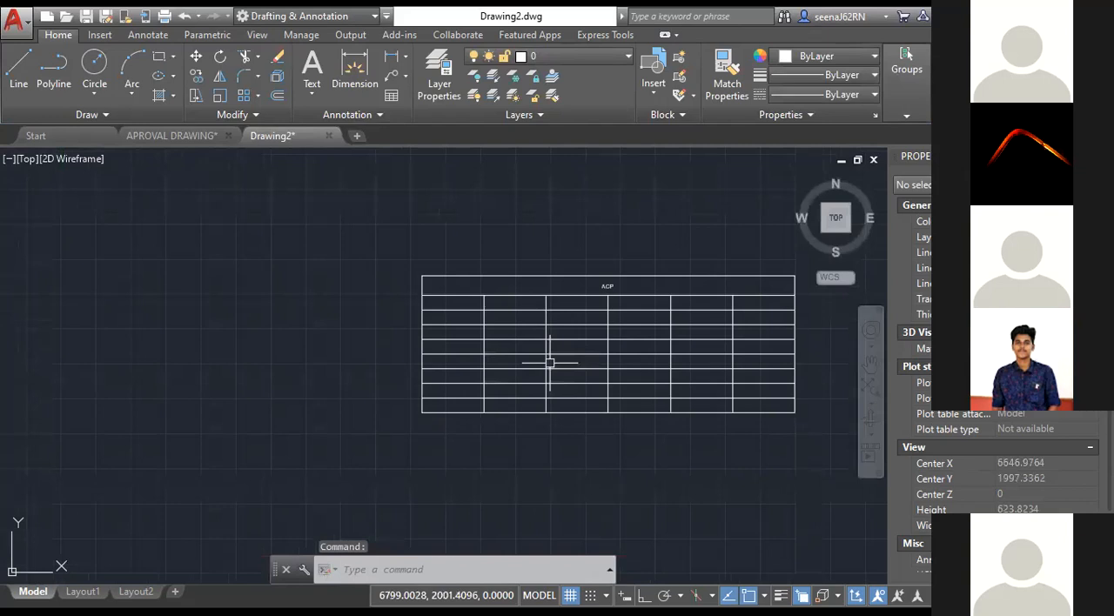
pyautogui.moveTo(550, 363); pyautogui.dragTo(426, 360, button='middle')
pyautogui.click(426, 361)
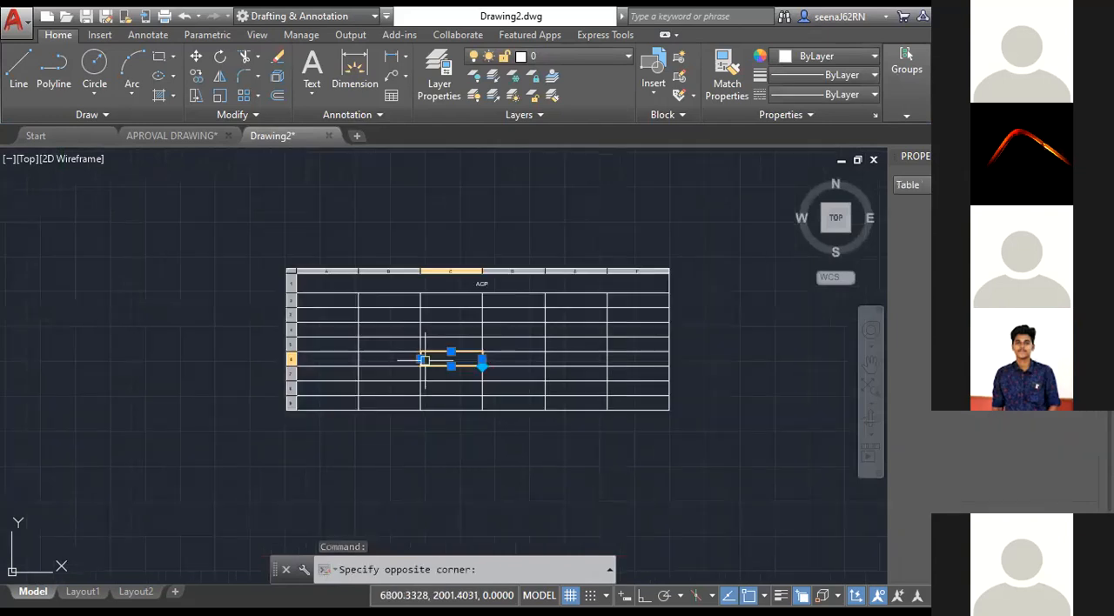
pyautogui.press('Escape')
pyautogui.press('Escape')
# Enlarge the whole table with its corner grip and undo the resizing.
pyautogui.scroll(2, 462, 391)
pyautogui.click(485, 403)
pyautogui.scroll(-2, 704, 469)
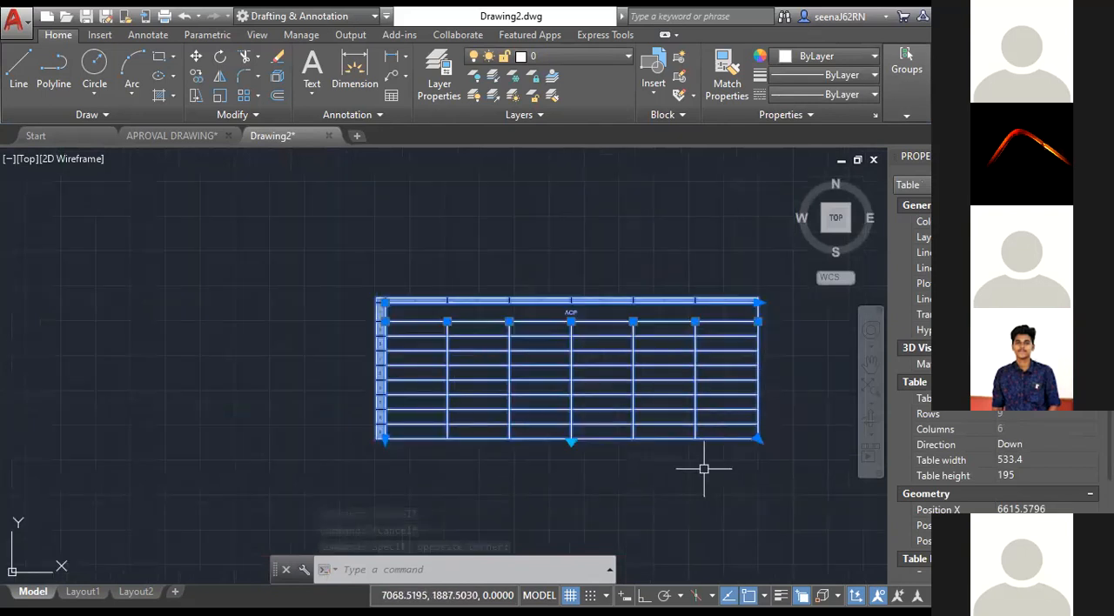
pyautogui.moveTo(704, 470); pyautogui.dragTo(561, 422, button='middle')
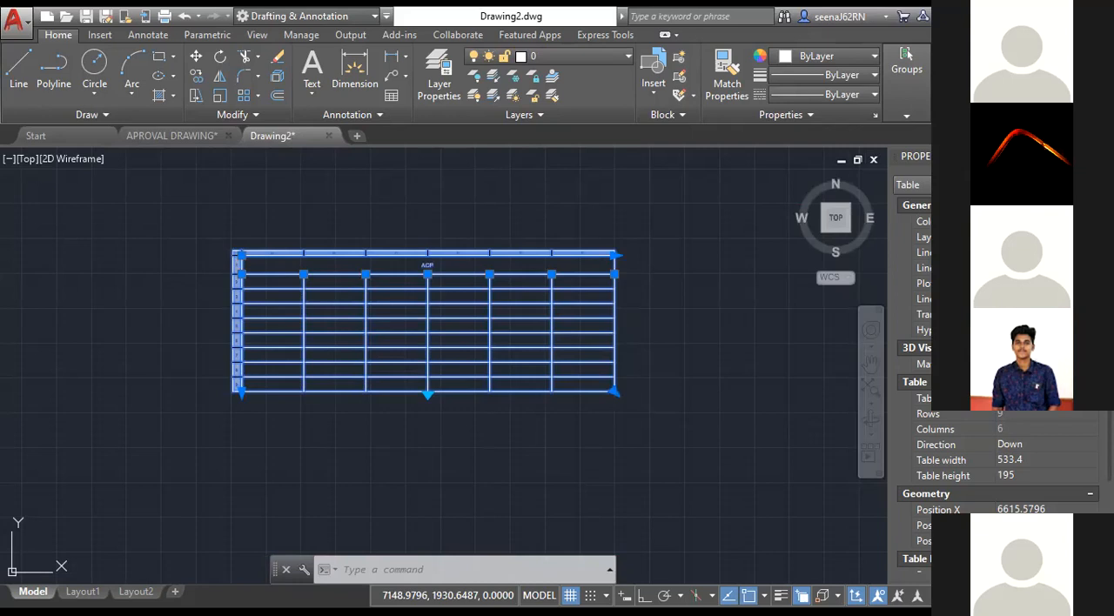
pyautogui.scroll(6, 466, 243)
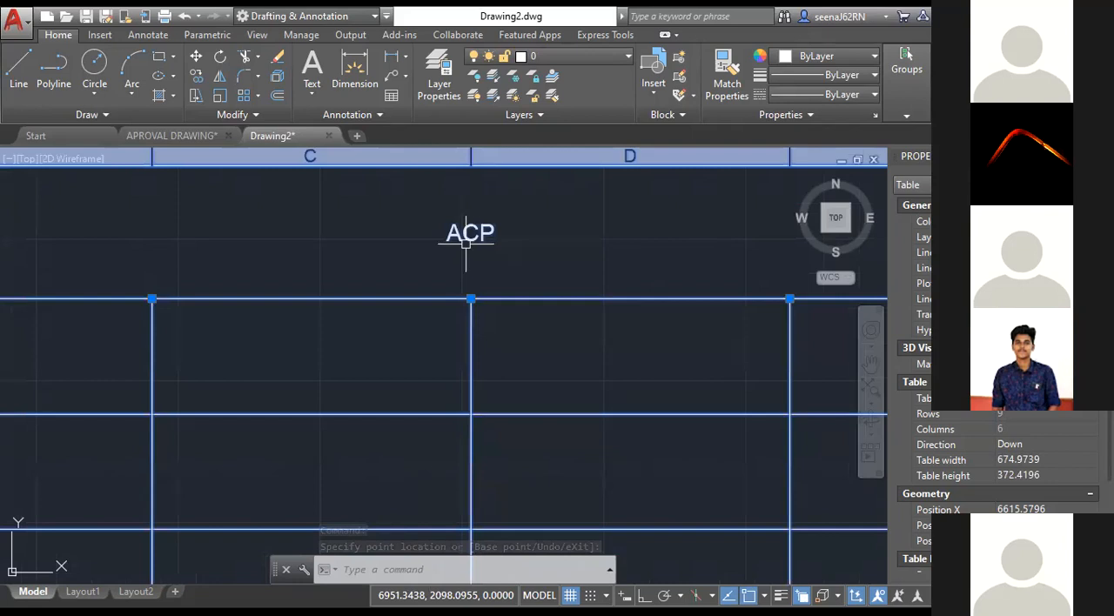
pyautogui.scroll(-2, 466, 243)
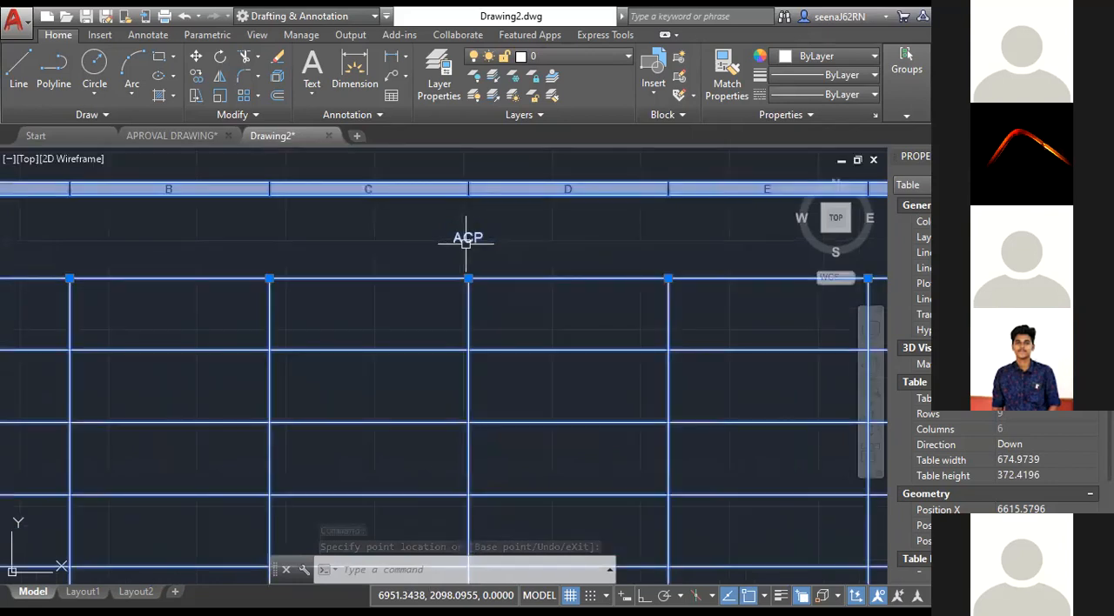
pyautogui.hotkey('ctrl', 'z')
pyautogui.hotkey('ctrl', 'z')
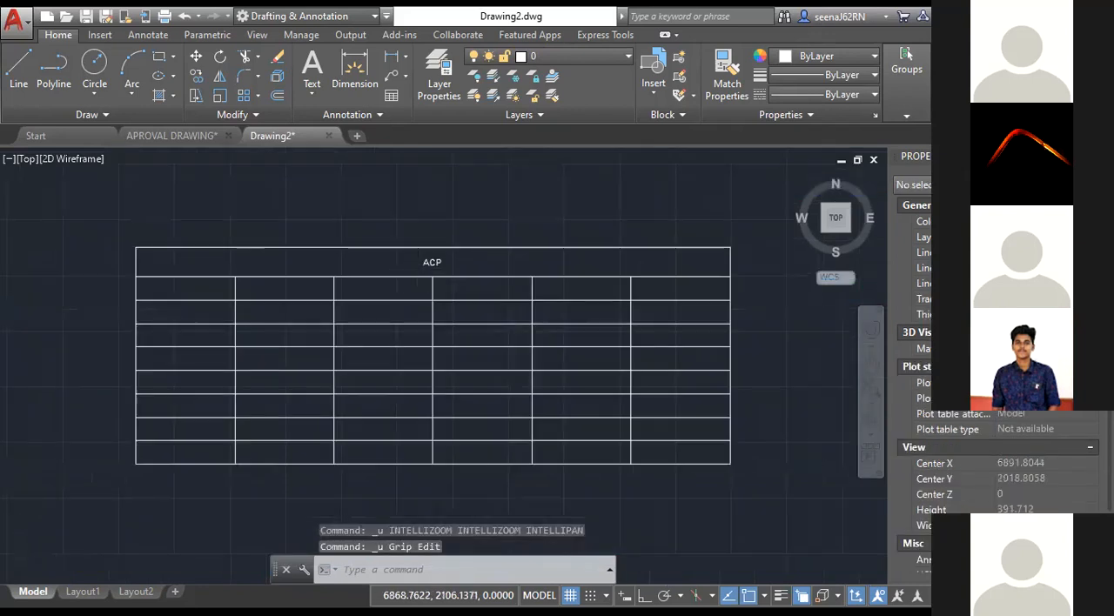
# Scale the table by reference from its lower-left corner, using its bottom edge as reference length, to a new width of about 759.
pyautogui.scroll(-2, 419, 268)
pyautogui.click(751, 468)
pyautogui.click(174, 200)
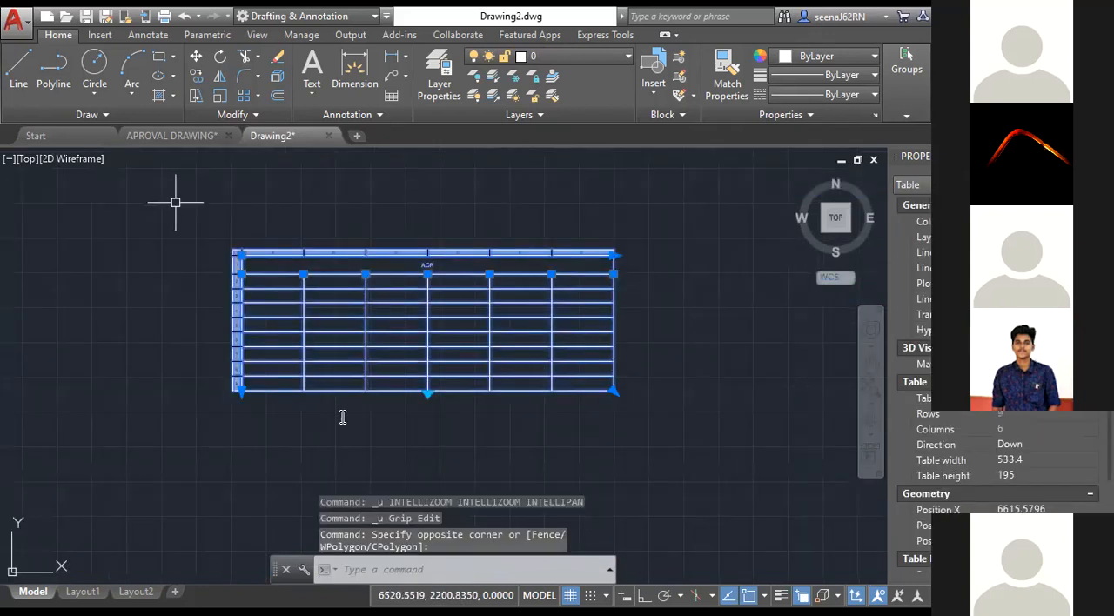
pyautogui.write('sc')
pyautogui.press('Return')
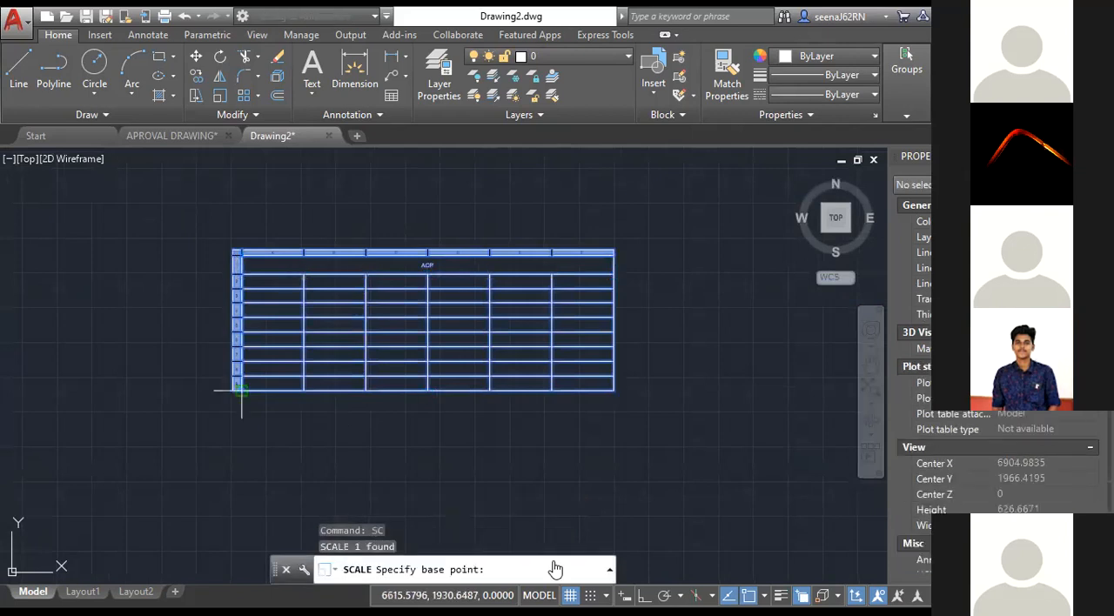
pyautogui.click(242, 390)
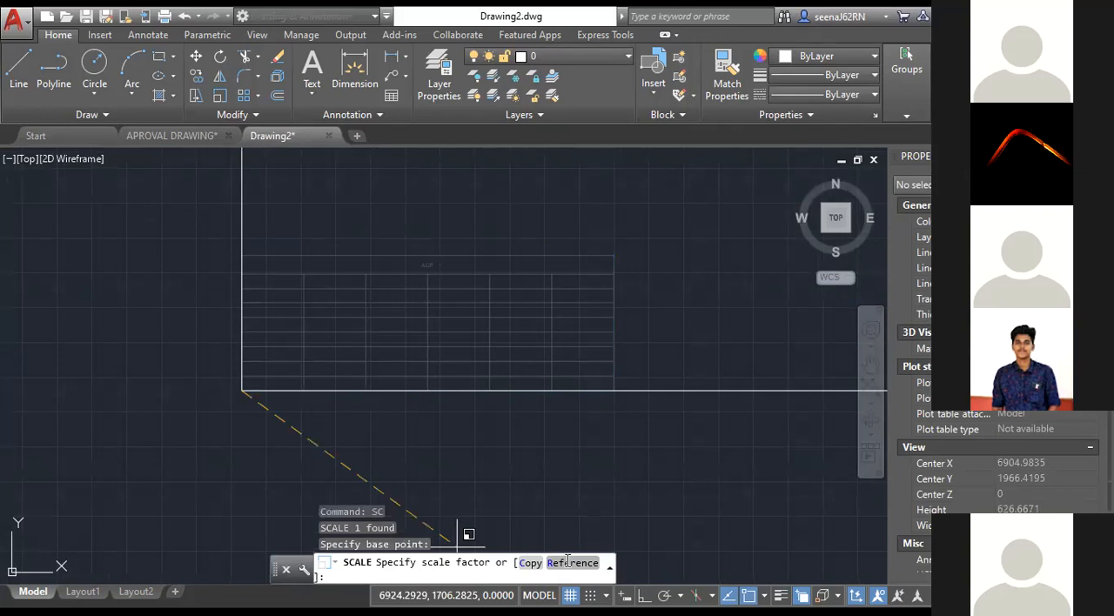
pyautogui.click(568, 562)
pyautogui.click(242, 390)
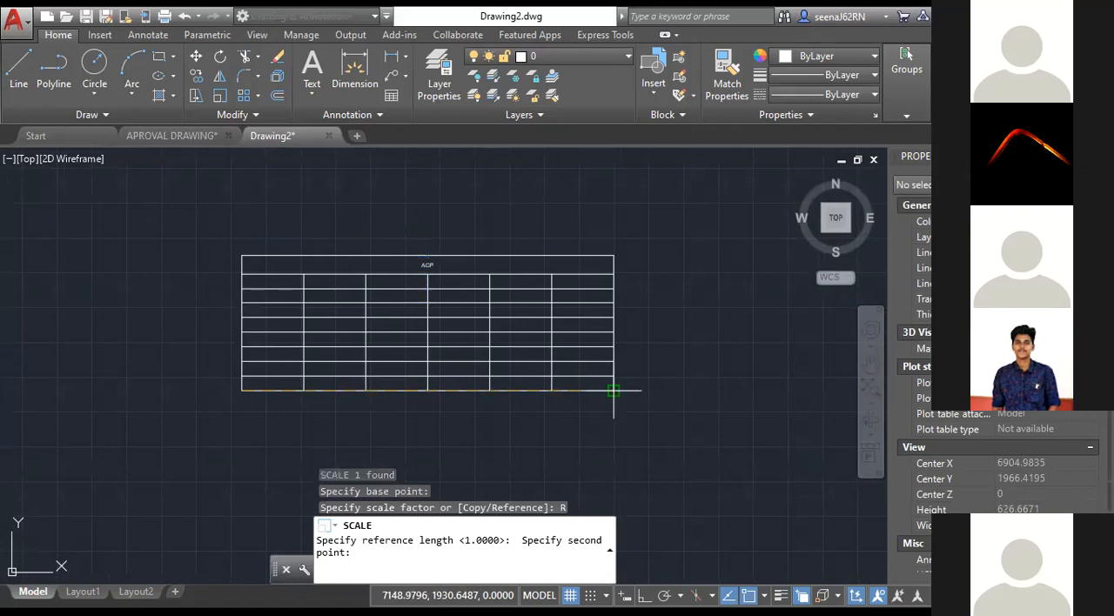
pyautogui.click(613, 391)
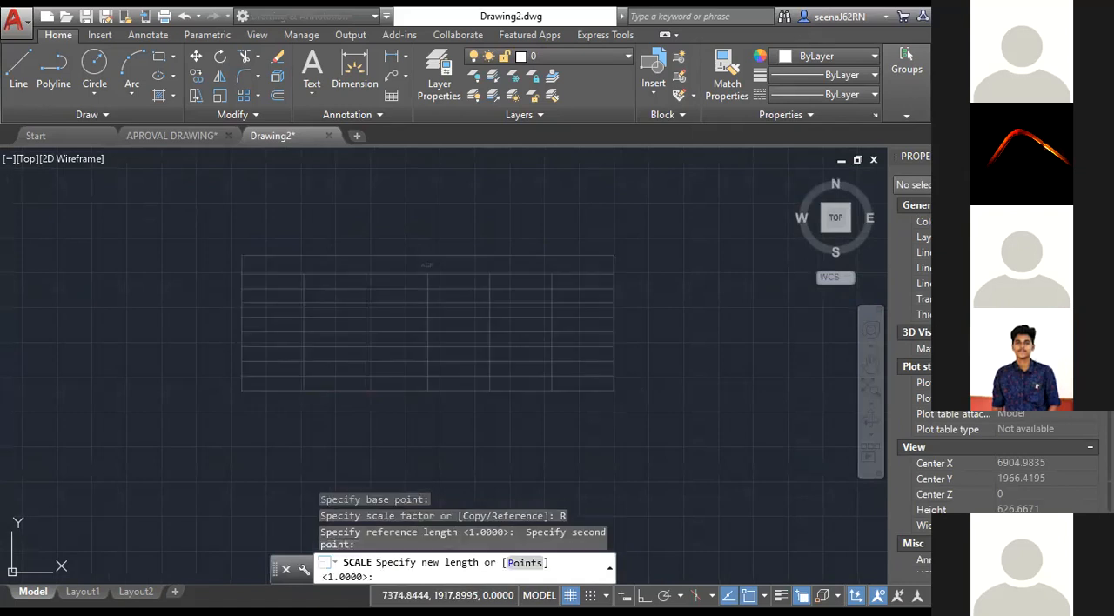
pyautogui.click(426, 352)
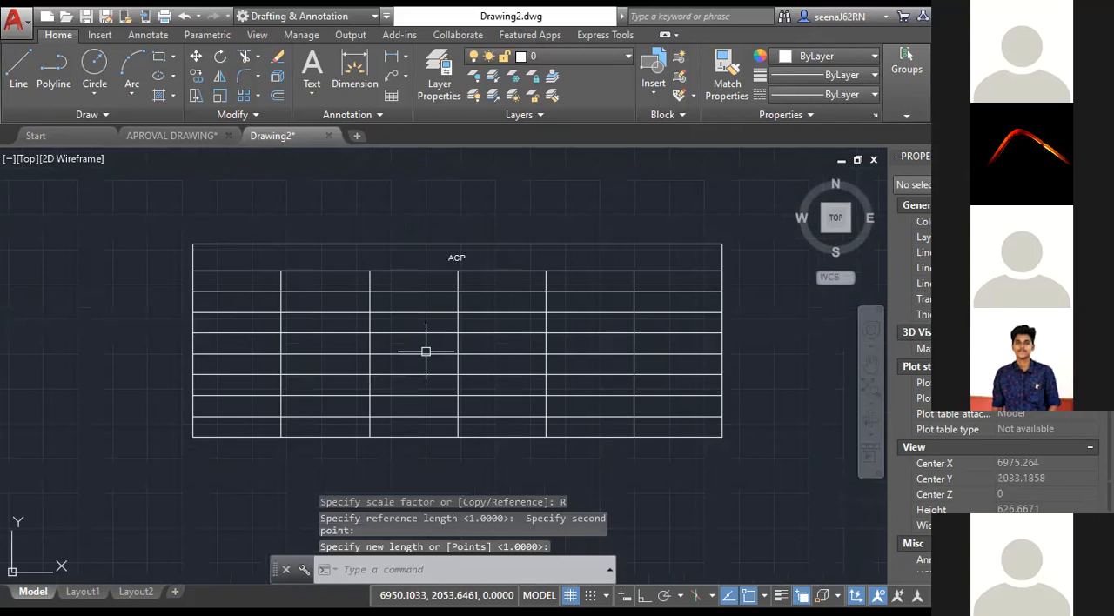
# Examine the cell options and properties for cells in column D of the table.
pyautogui.scroll(-2, 426, 351)
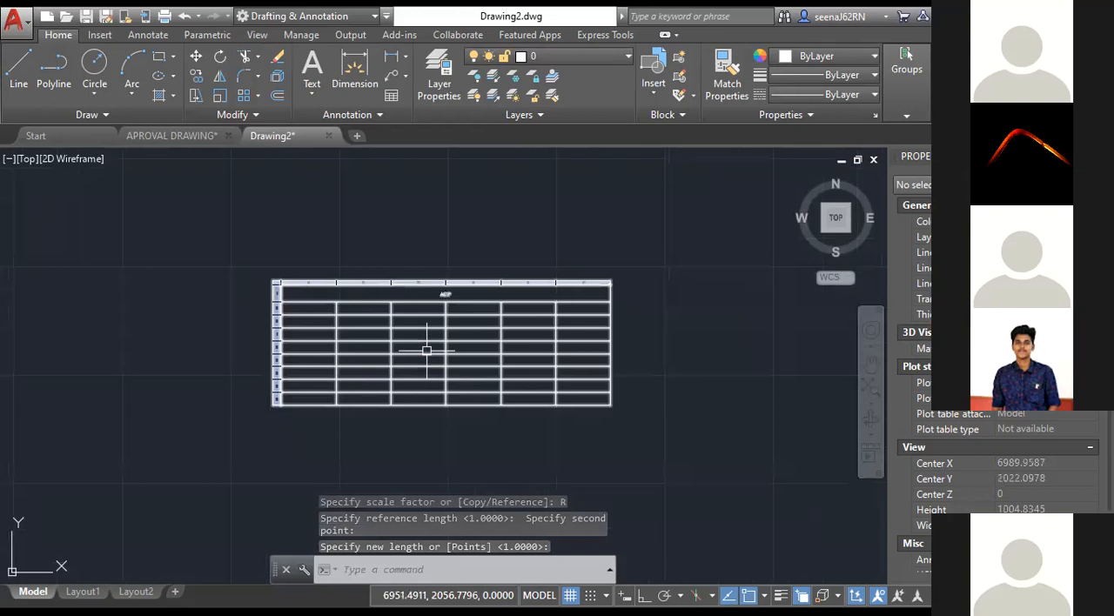
pyautogui.click(473, 341)
pyautogui.scroll(4, 470, 346)
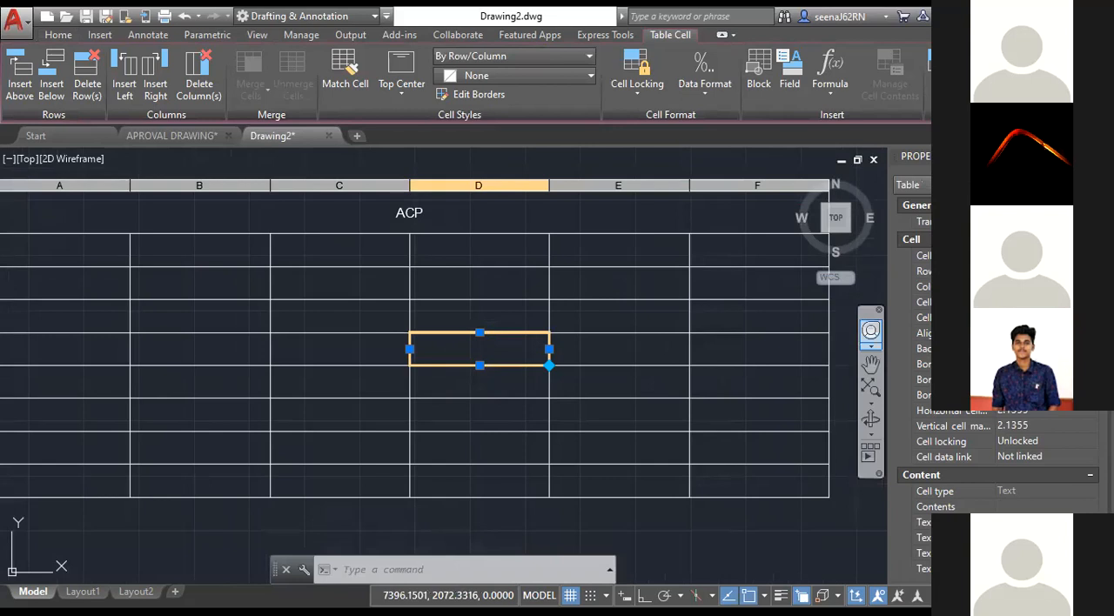
pyautogui.rightClick(721, 410)
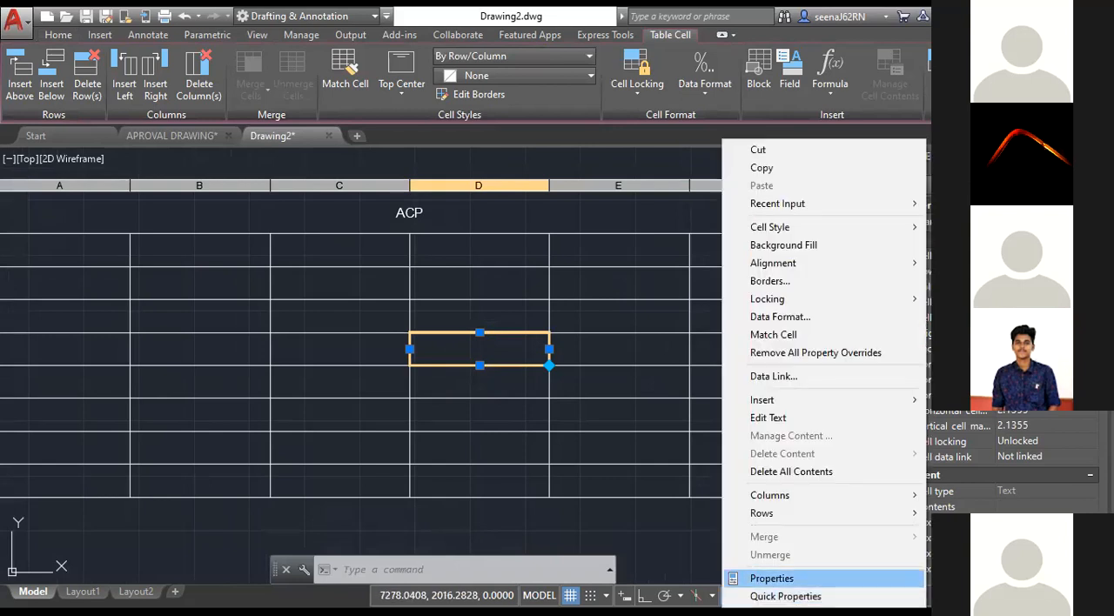
pyautogui.click(637, 540)
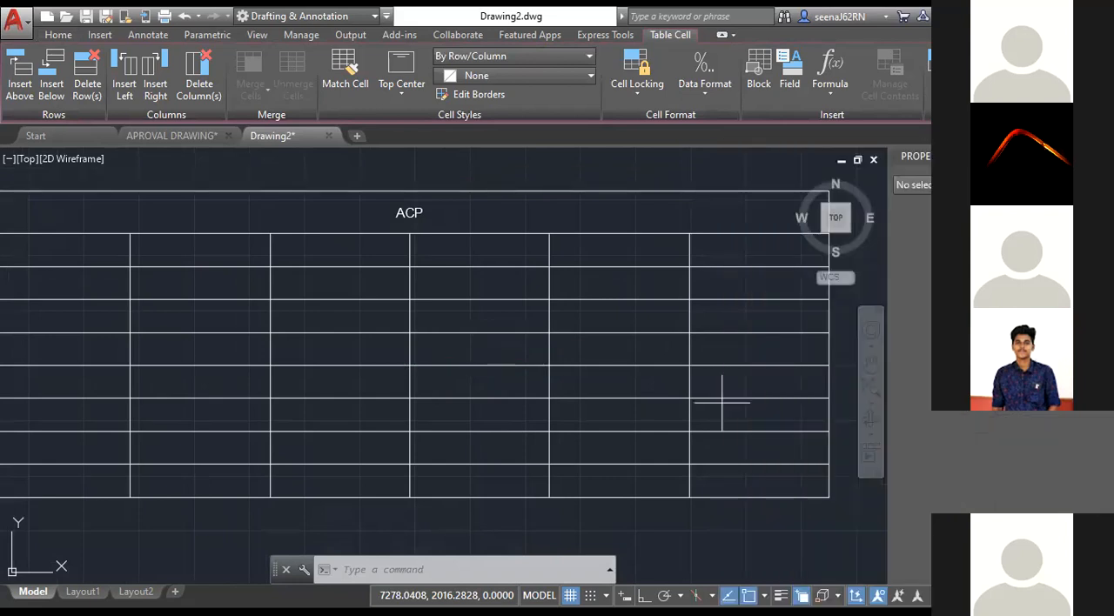
pyautogui.click(637, 541)
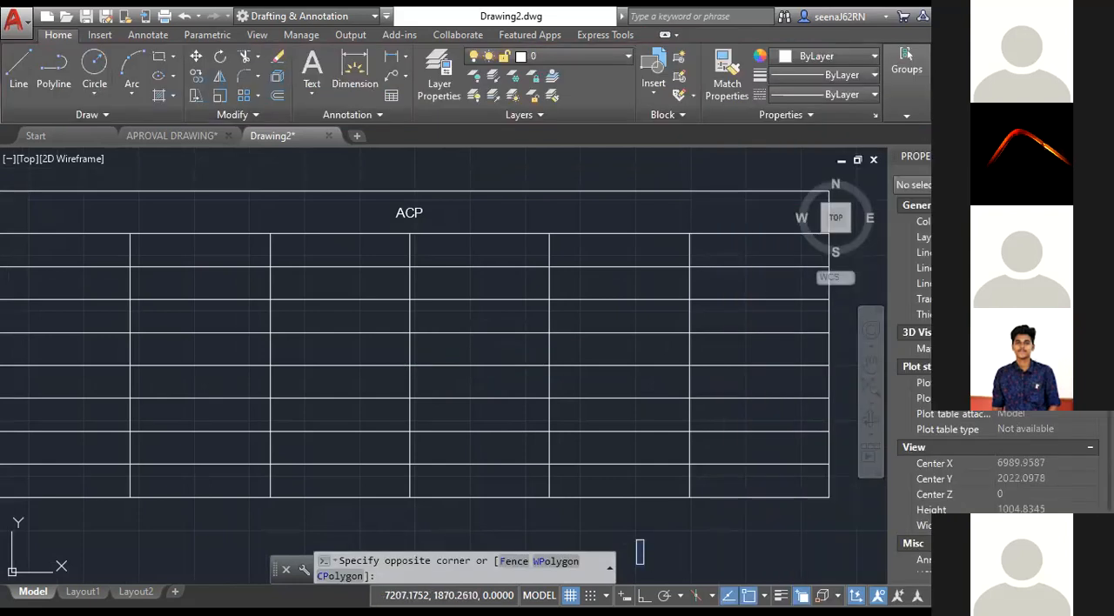
pyautogui.click(762, 496)
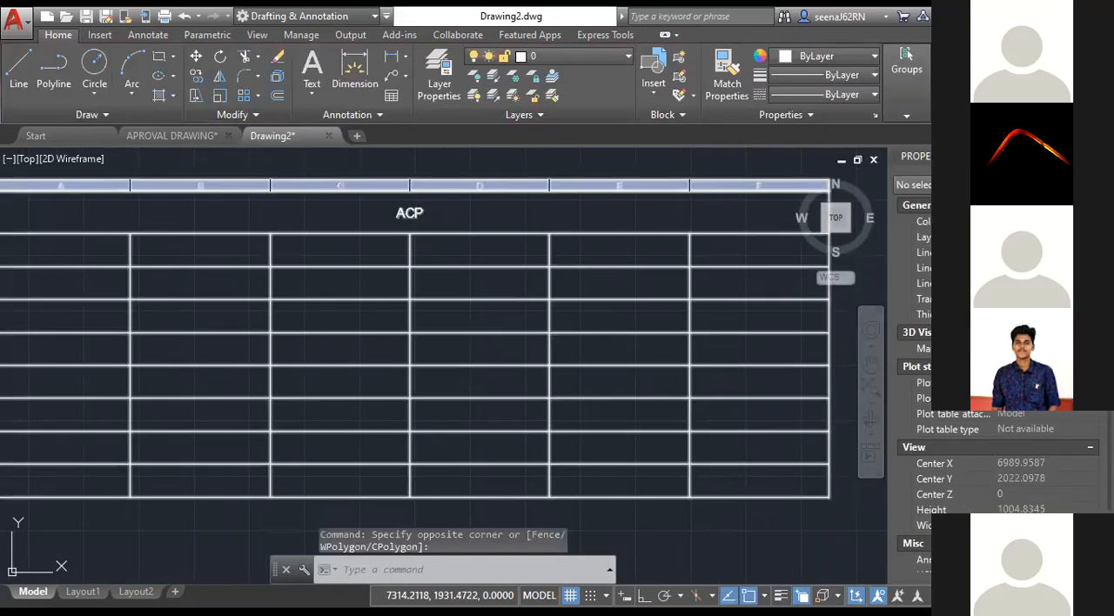
pyautogui.click(590, 316)
pyautogui.hotkey('ctrl', '1')
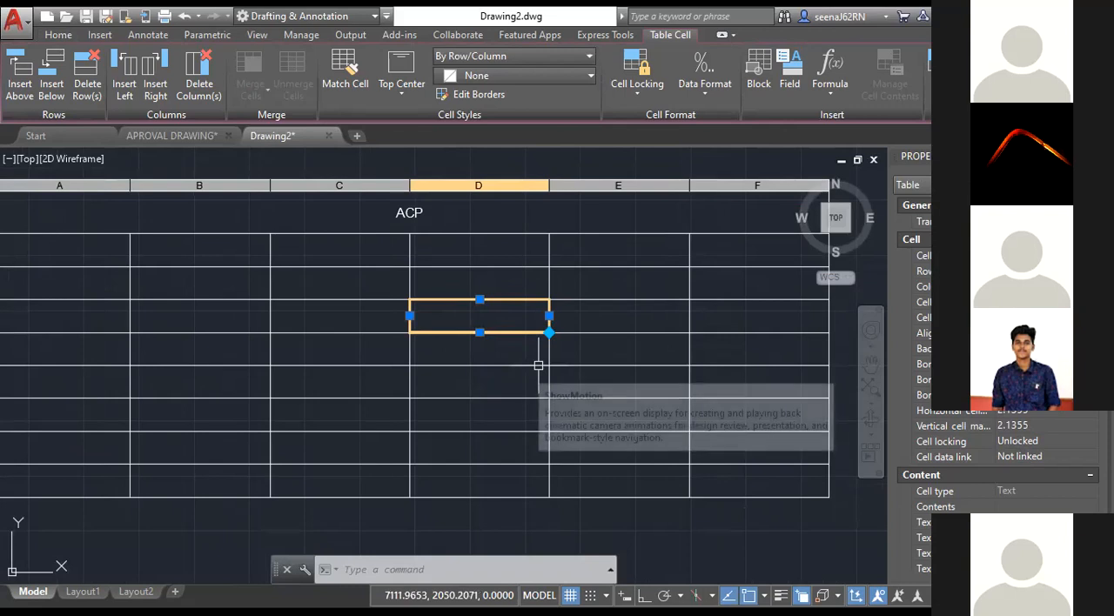
pyautogui.press('Escape')
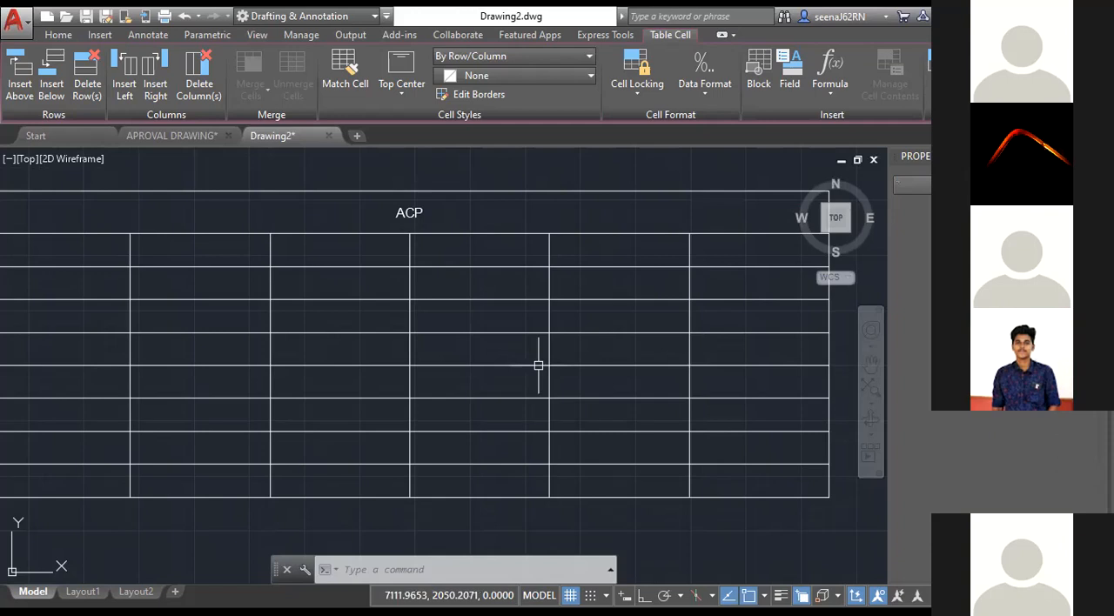
pyautogui.press('Escape')
pyautogui.press('Escape')
pyautogui.press('Escape')
pyautogui.scroll(-5, 538, 366)
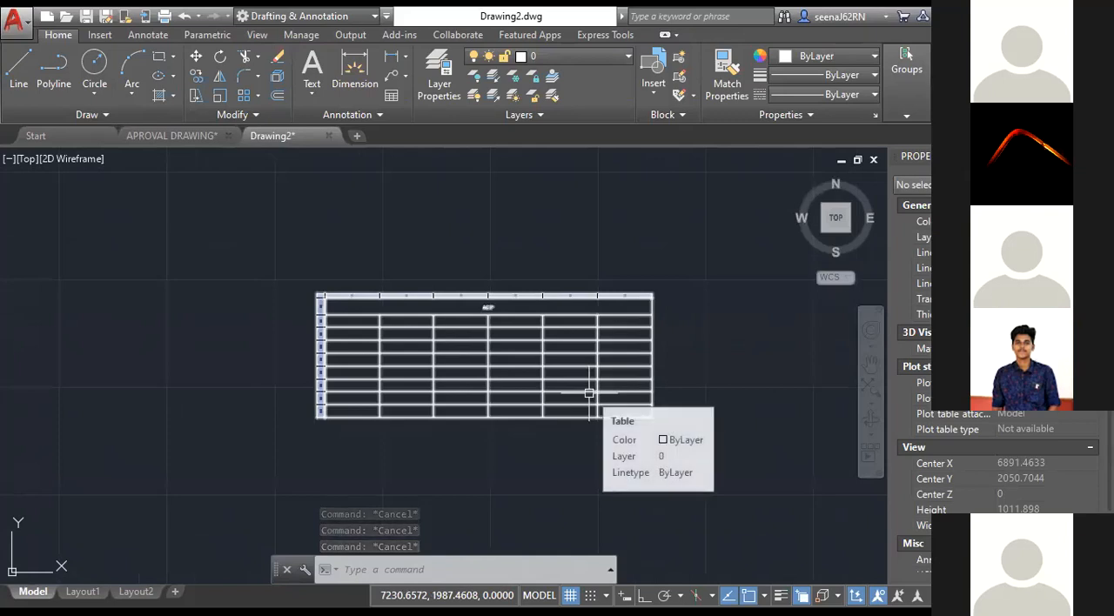
# Scale the whole table by a factor of 5 from its lower-left corner.
pyautogui.moveTo(589, 394); pyautogui.dragTo(612, 358, button='middle')
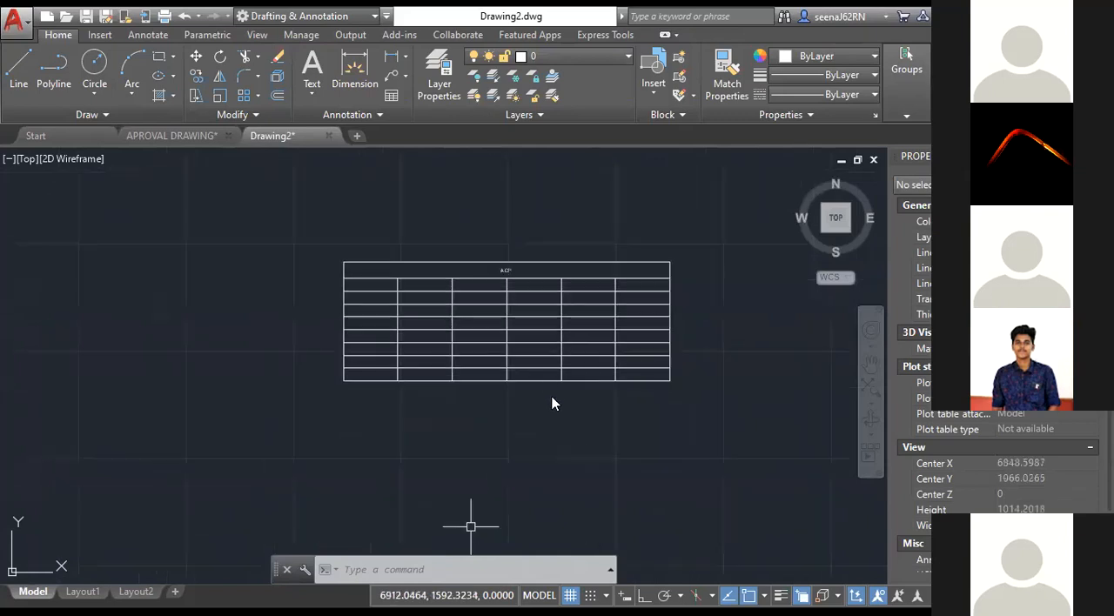
pyautogui.click(481, 383)
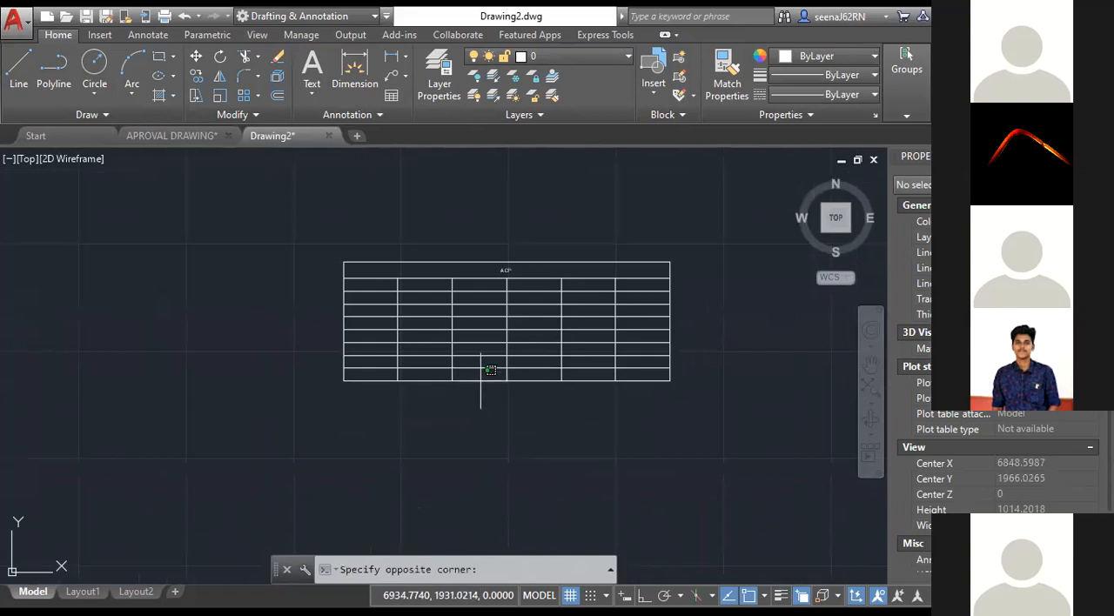
pyautogui.click(490, 370)
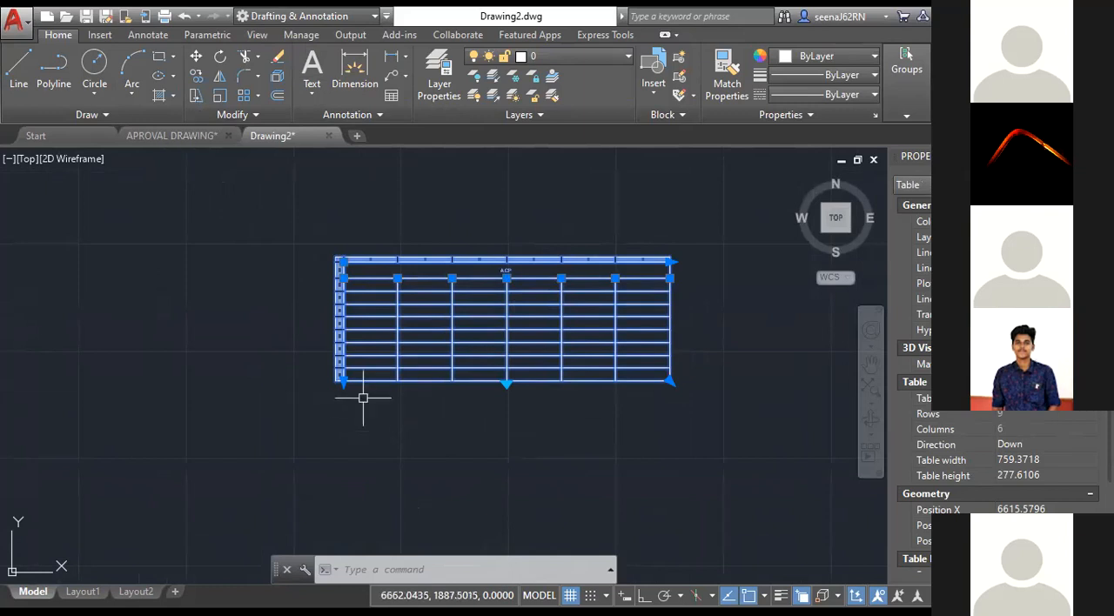
pyautogui.click(220, 96)
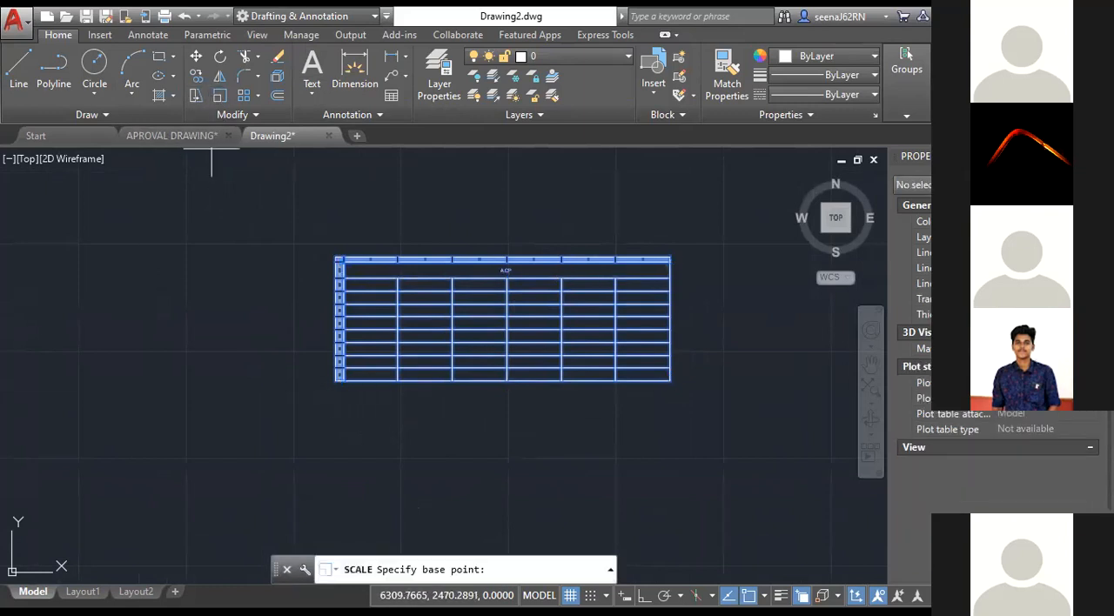
pyautogui.click(342, 381)
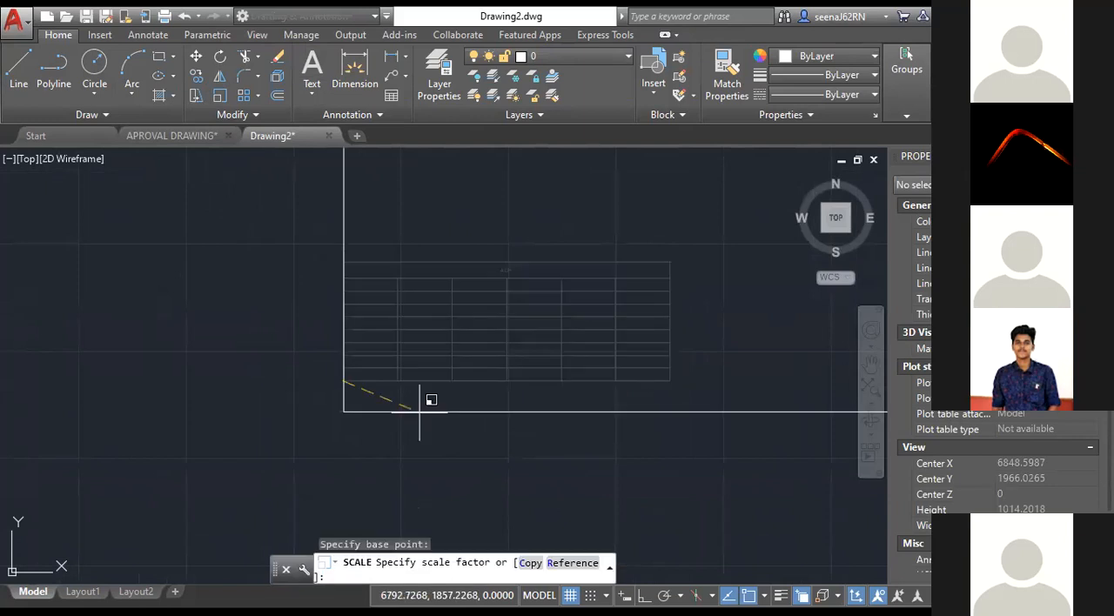
pyautogui.write('5')
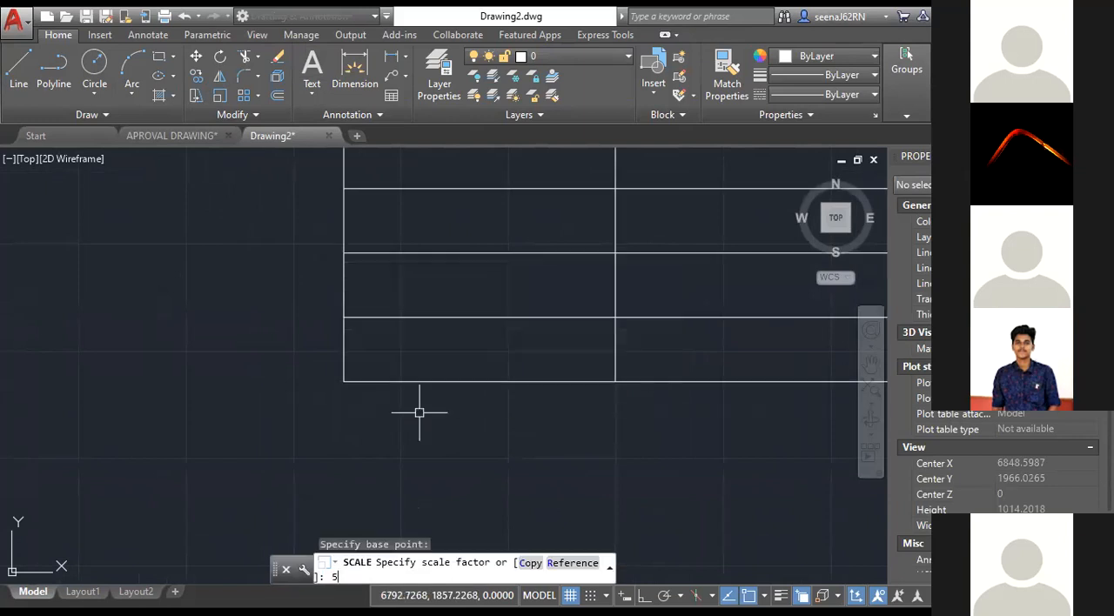
pyautogui.press('Return')
pyautogui.scroll(-6, 383, 410)
pyautogui.moveTo(513, 407); pyautogui.dragTo(413, 371, button='middle')
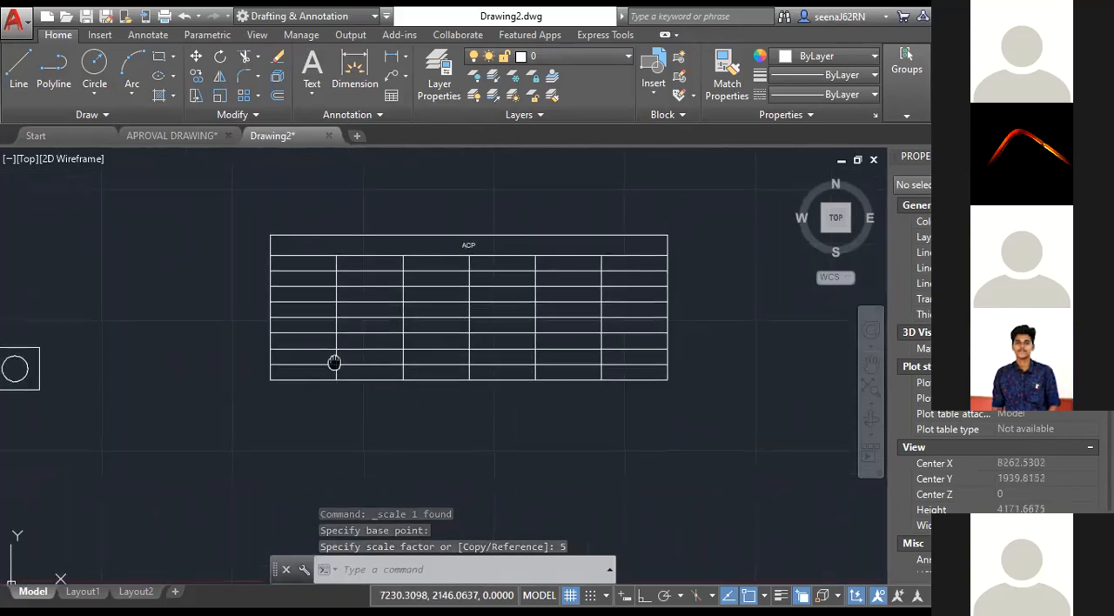
# Examine the enlarged table's cells and its lower-right corner up close.
pyautogui.click(334, 259)
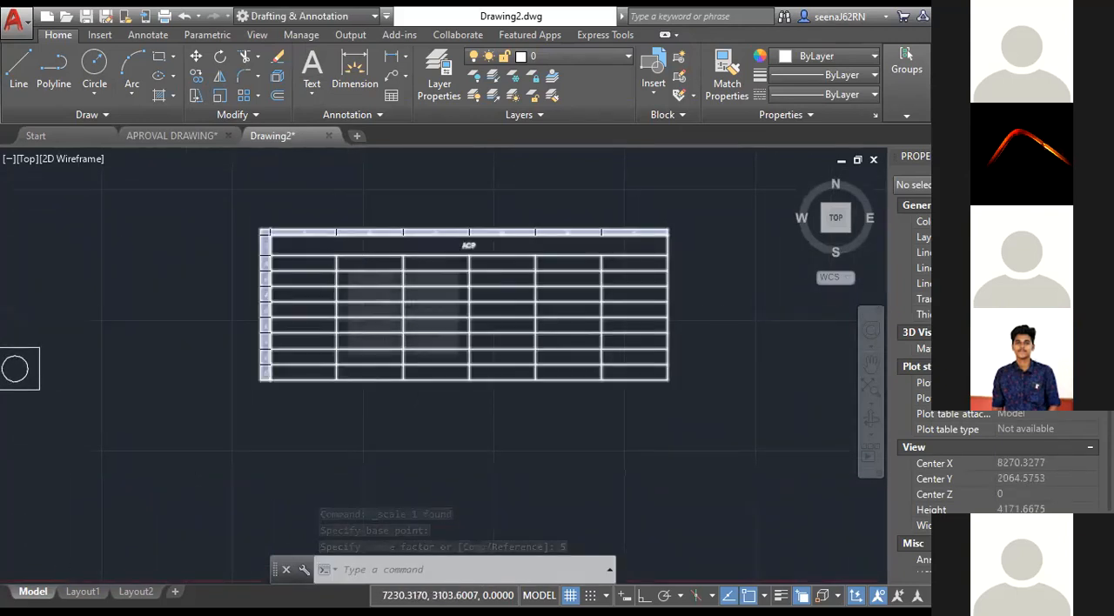
pyautogui.press('Escape')
pyautogui.scroll(2, 334, 257)
pyautogui.click(334, 258)
pyautogui.scroll(2, 334, 258)
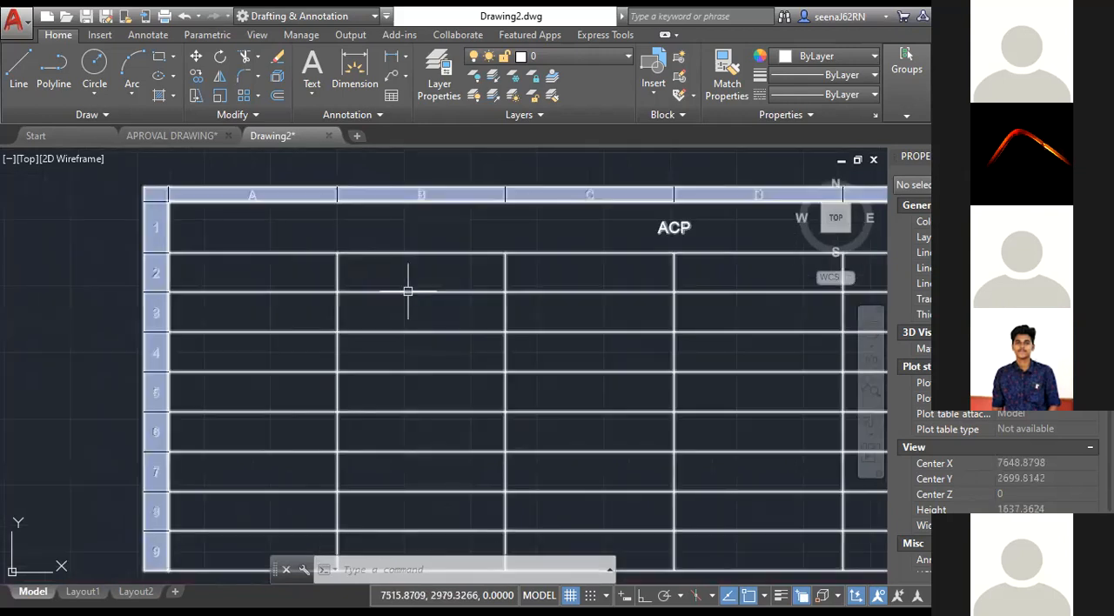
pyautogui.press('Escape')
pyautogui.scroll(-3, 407, 290)
pyautogui.scroll(3, 632, 378)
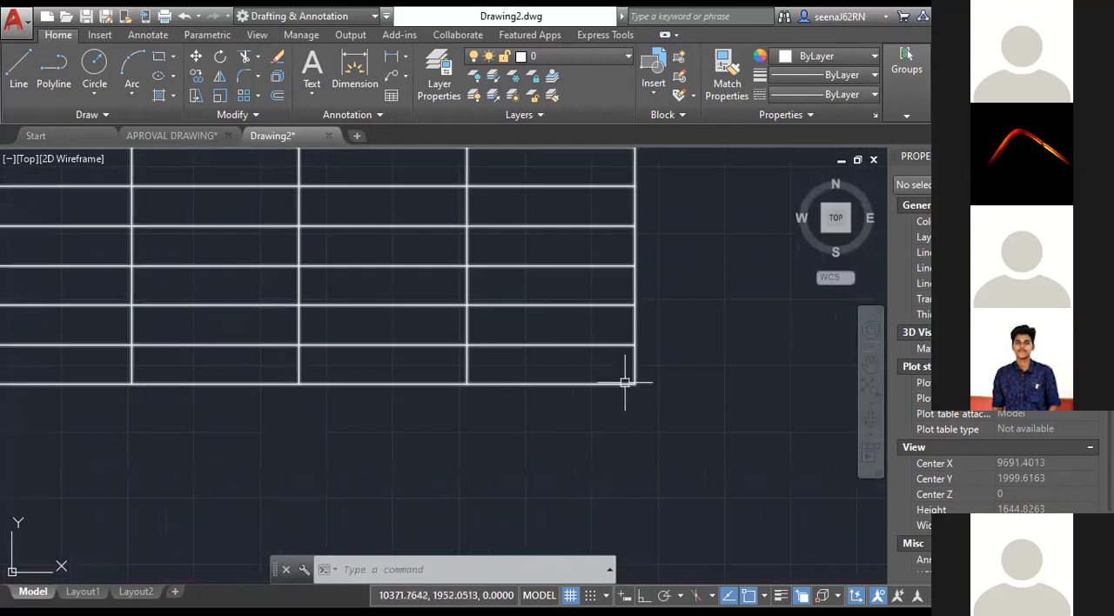
pyautogui.scroll(-4, 632, 381)
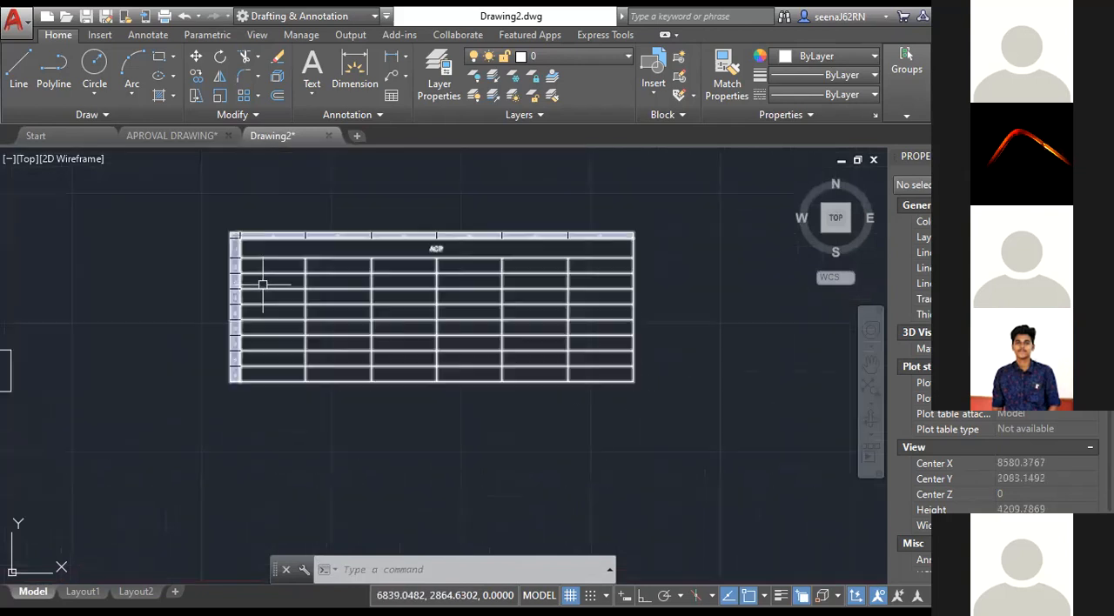
# Measure the distance from the bottom of the title row, at the first column divider, to the table's lower-right corner.
pyautogui.scroll(3, 304, 259)
pyautogui.scroll(-3, 304, 258)
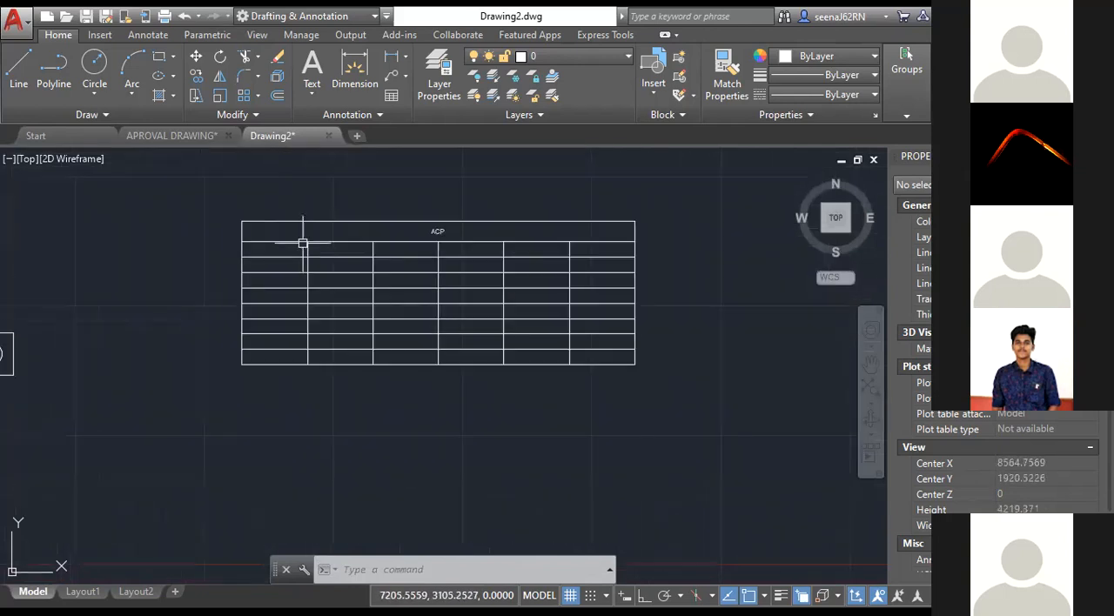
pyautogui.click(308, 242)
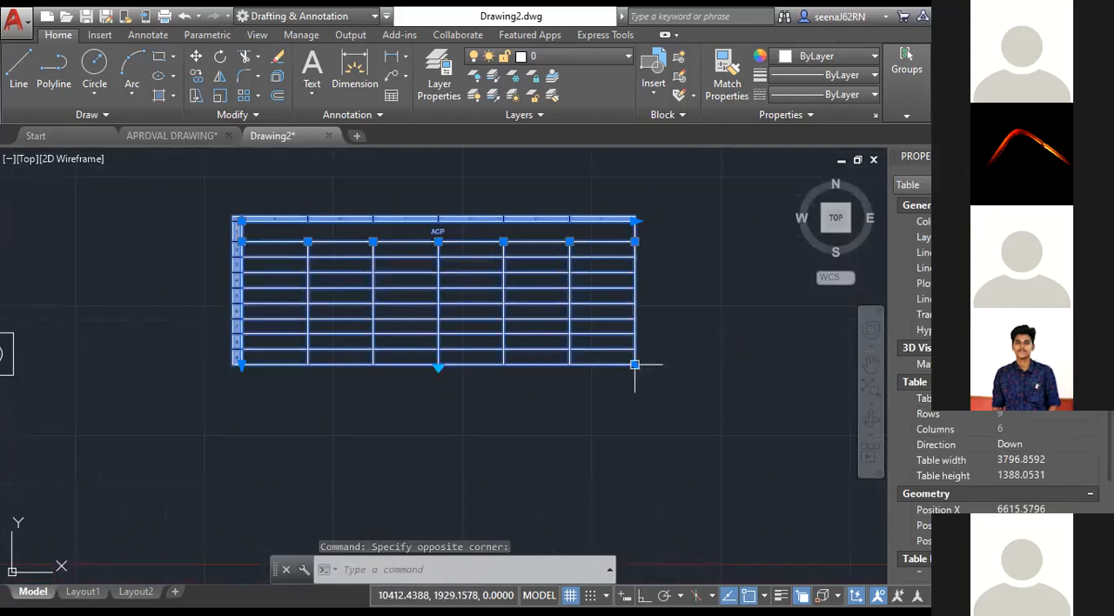
pyautogui.click(403, 575)
pyautogui.write('di')
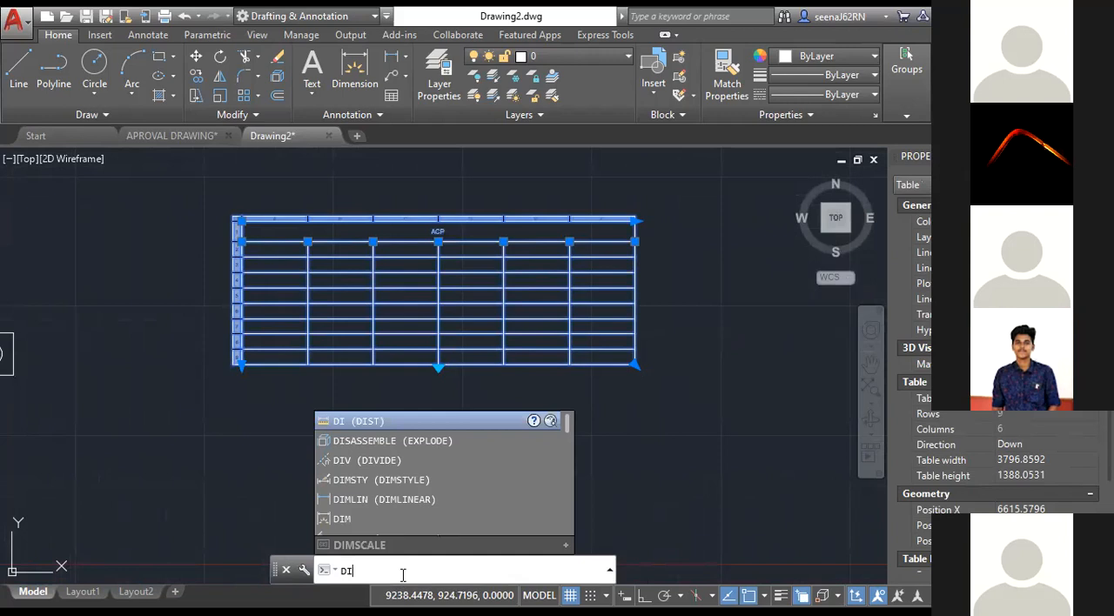
pyautogui.press('Return')
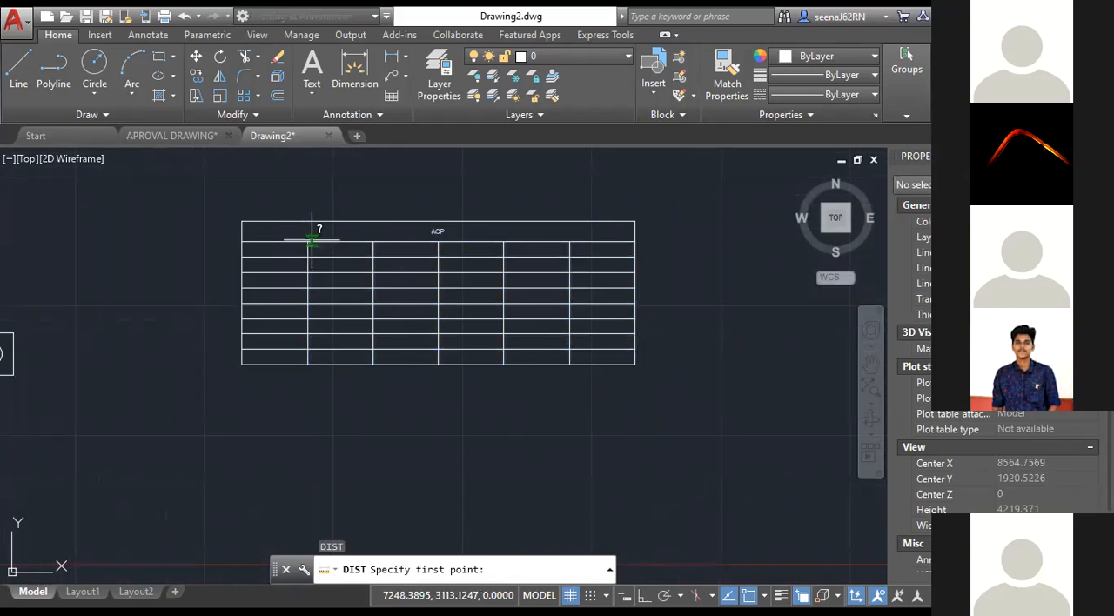
pyautogui.click(307, 242)
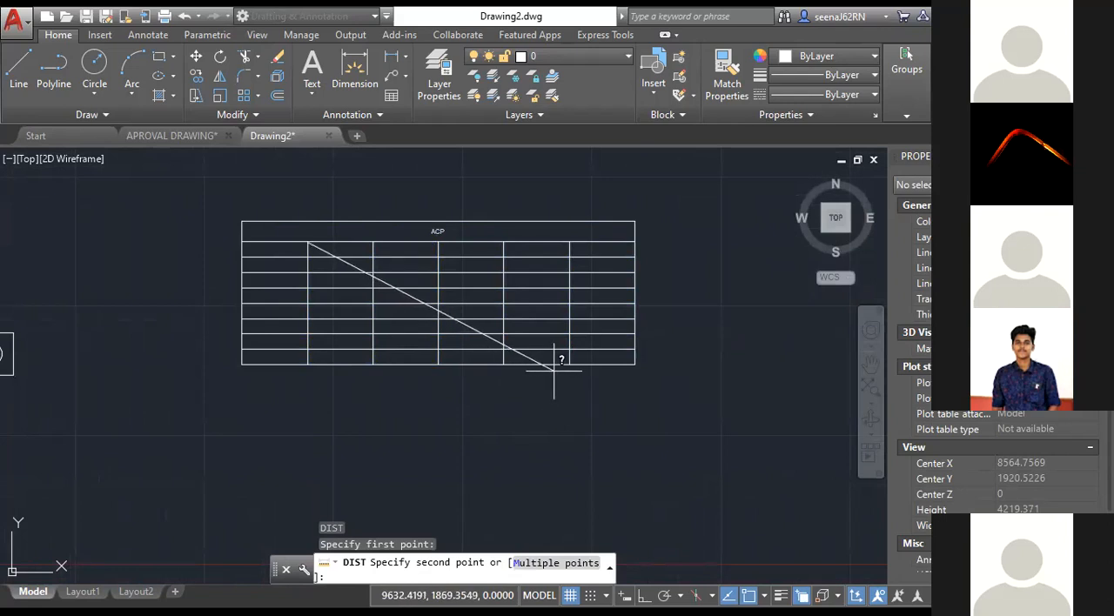
pyautogui.click(634, 363)
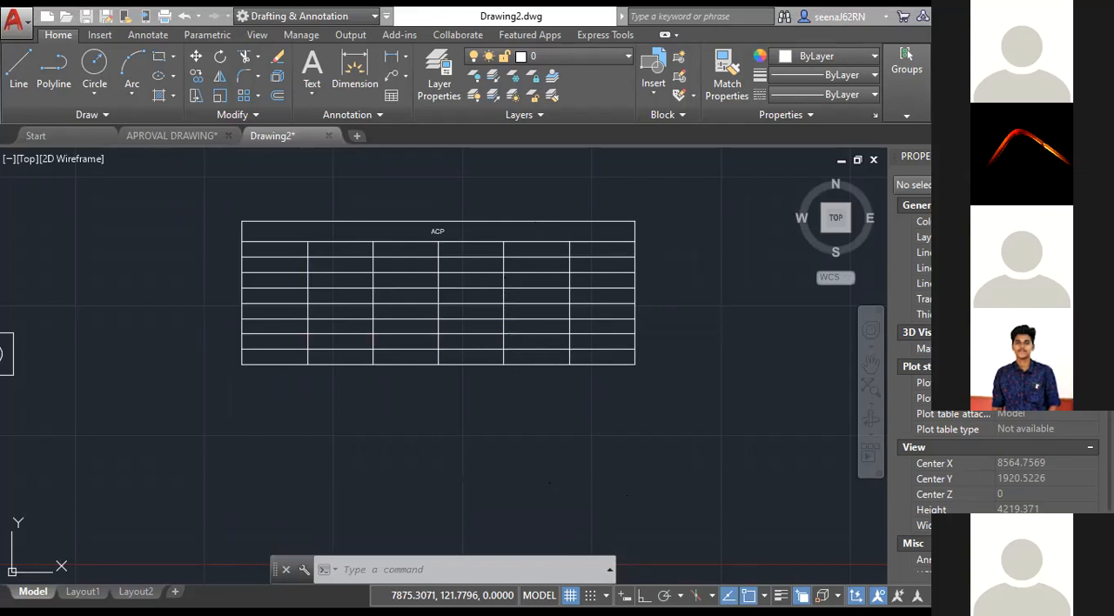
pyautogui.scroll(-1, 277, 364)
pyautogui.click(277, 364)
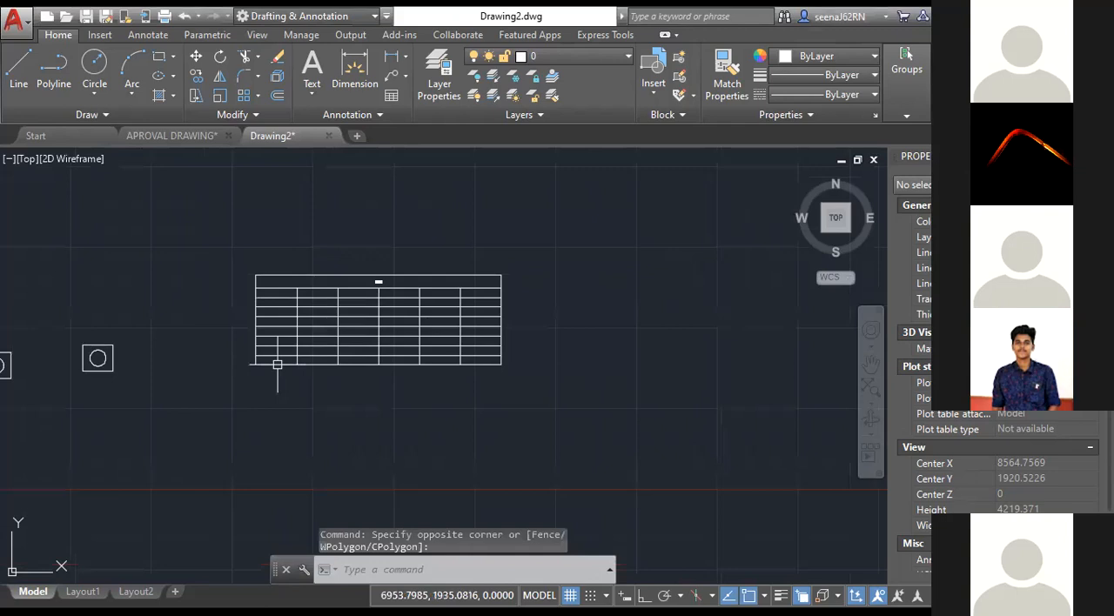
pyautogui.moveTo(278, 365); pyautogui.dragTo(354, 360, button='middle')
pyautogui.click(356, 565)
pyautogui.write('r')
pyautogui.press('BackSpace')
pyautogui.write('tab')
pyautogui.click(179, 328)
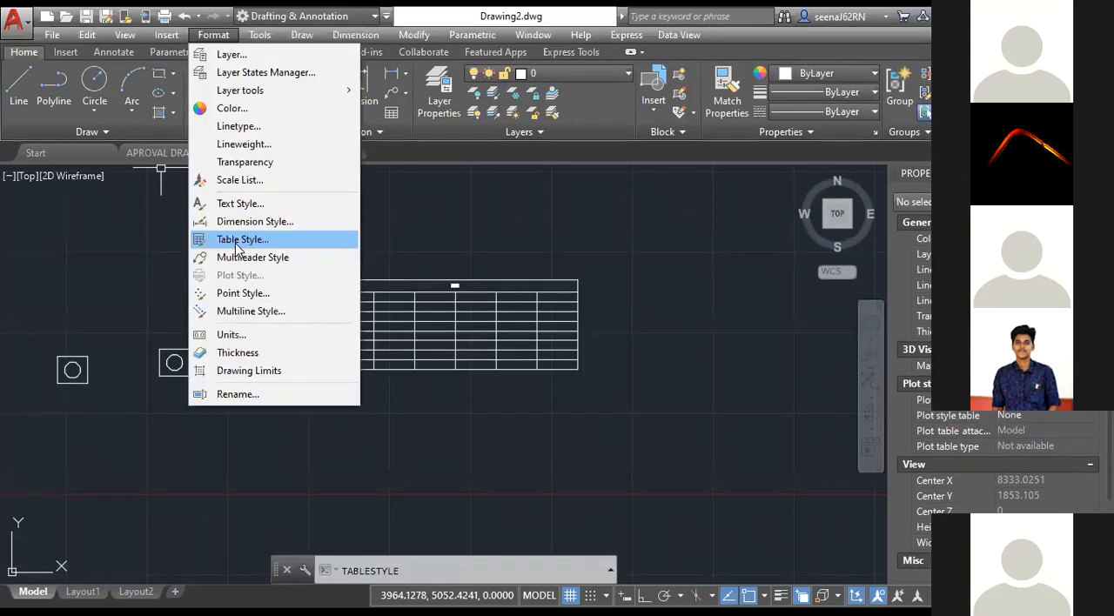
pyautogui.click(236, 240)
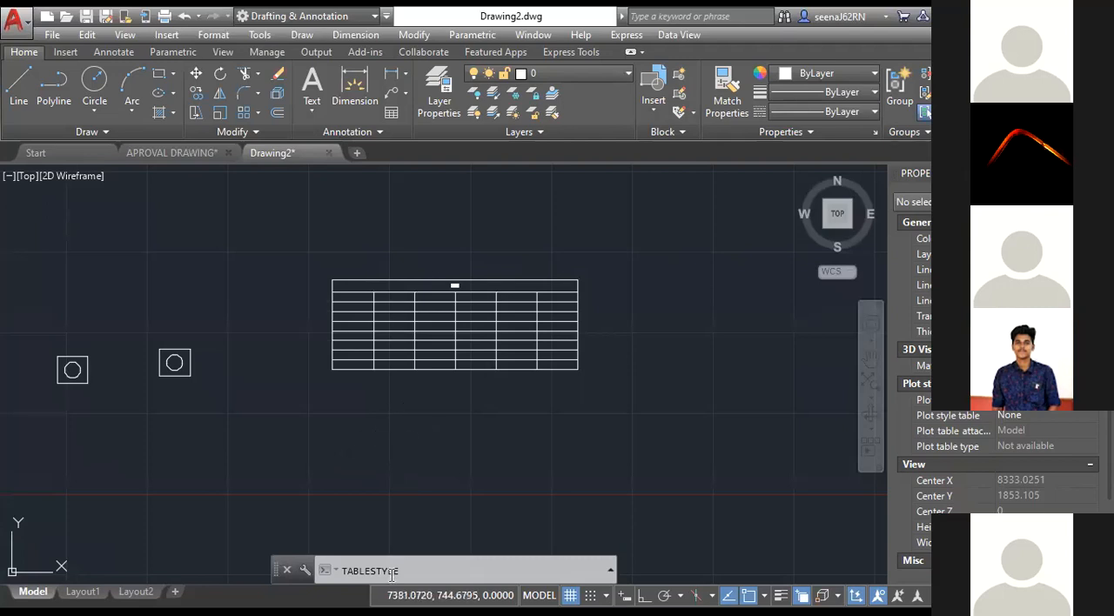
pyautogui.press('Escape')
# Open the Standard table style for modification with the ACP table as its starting table.
pyautogui.write('TABLE')
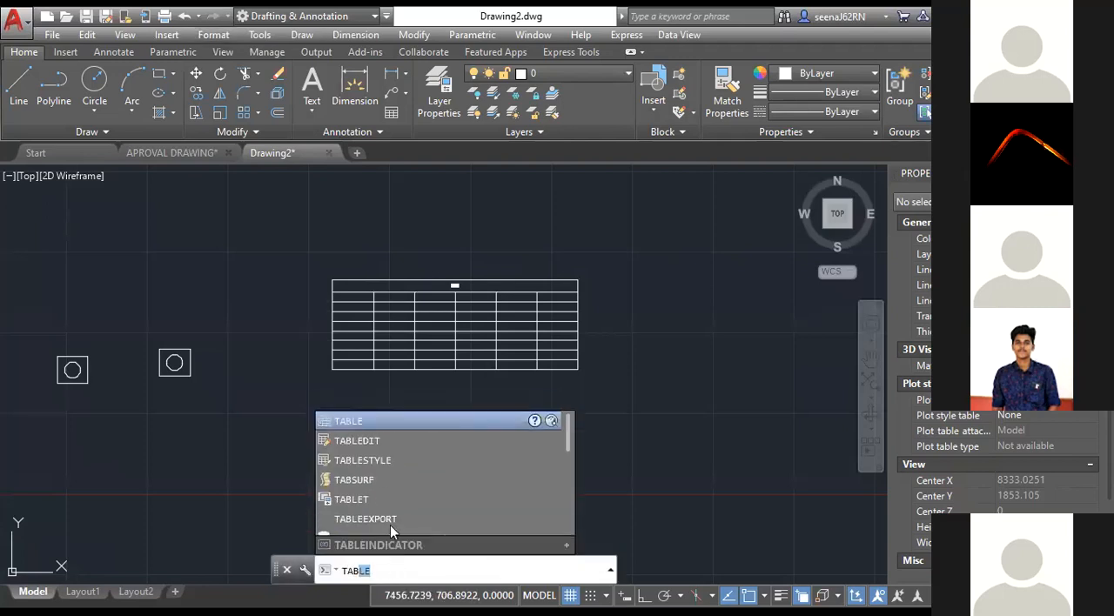
pyautogui.scroll(-1, 388, 442)
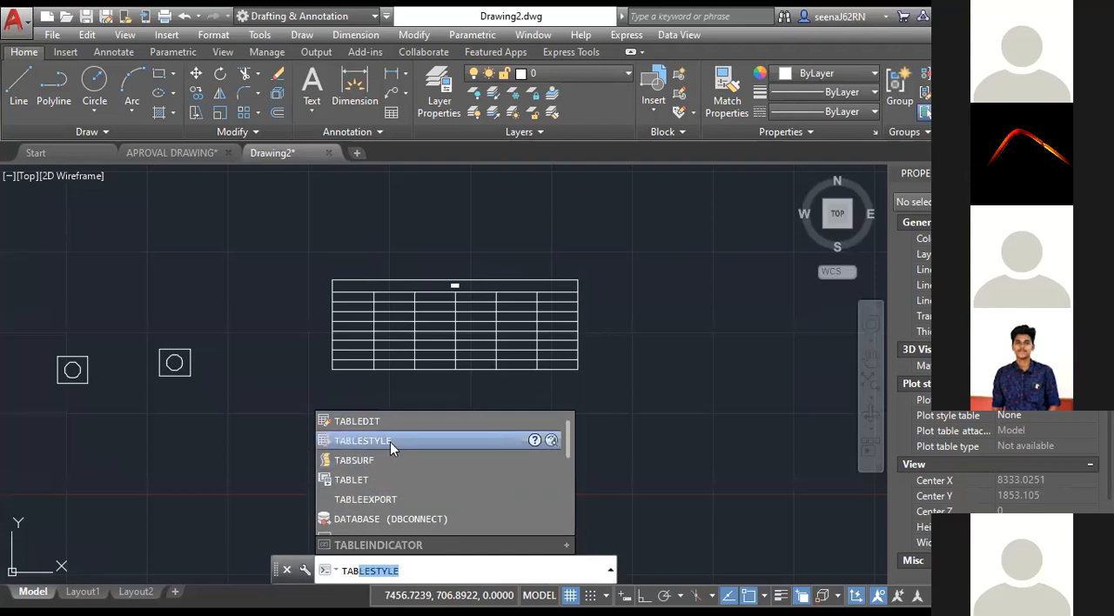
pyautogui.click(390, 443)
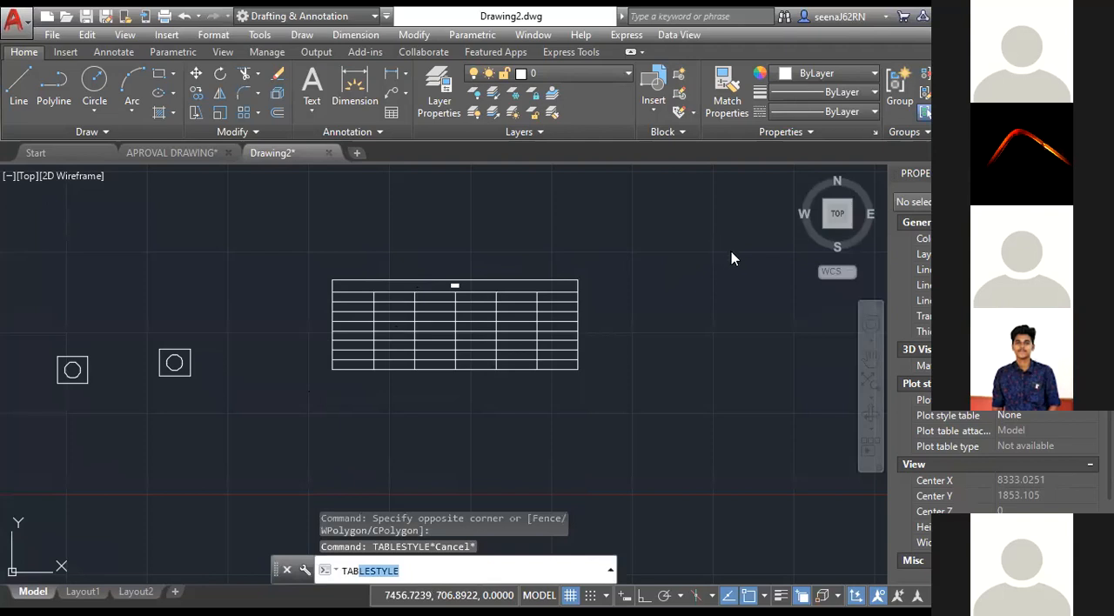
pyautogui.press('Return')
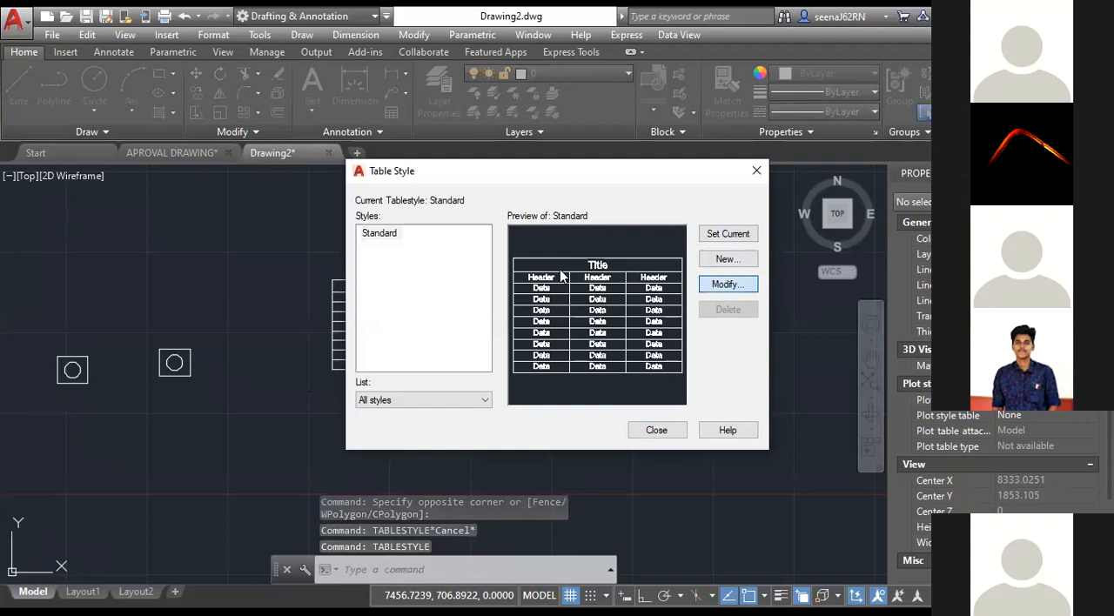
pyautogui.press('Return')
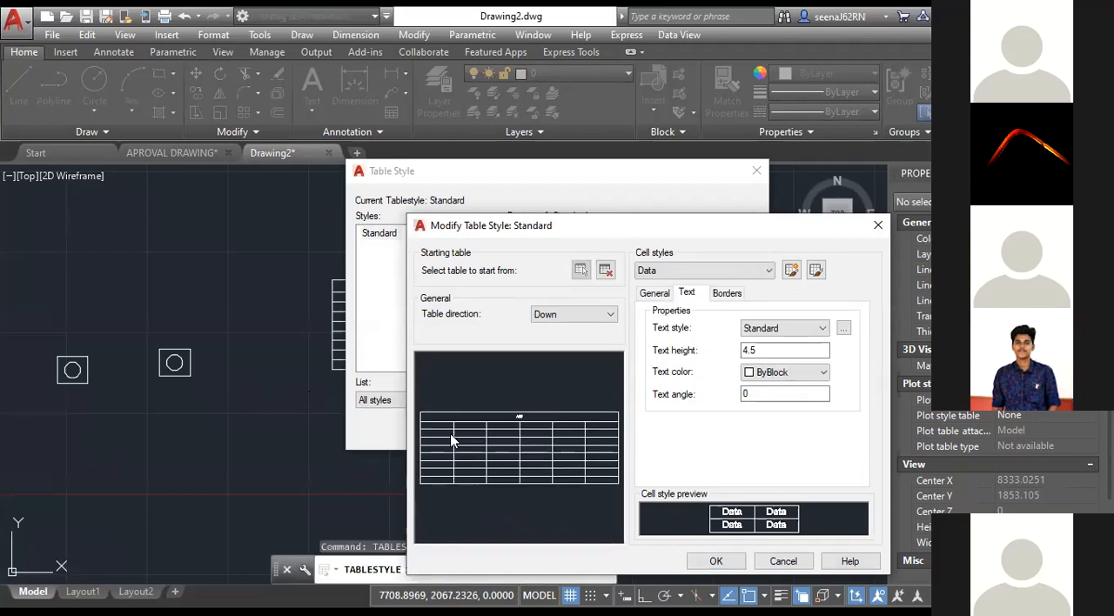
# Try a Green fill color for the Data cell style, set it back to None and check the cell type options.
pyautogui.click(657, 296)
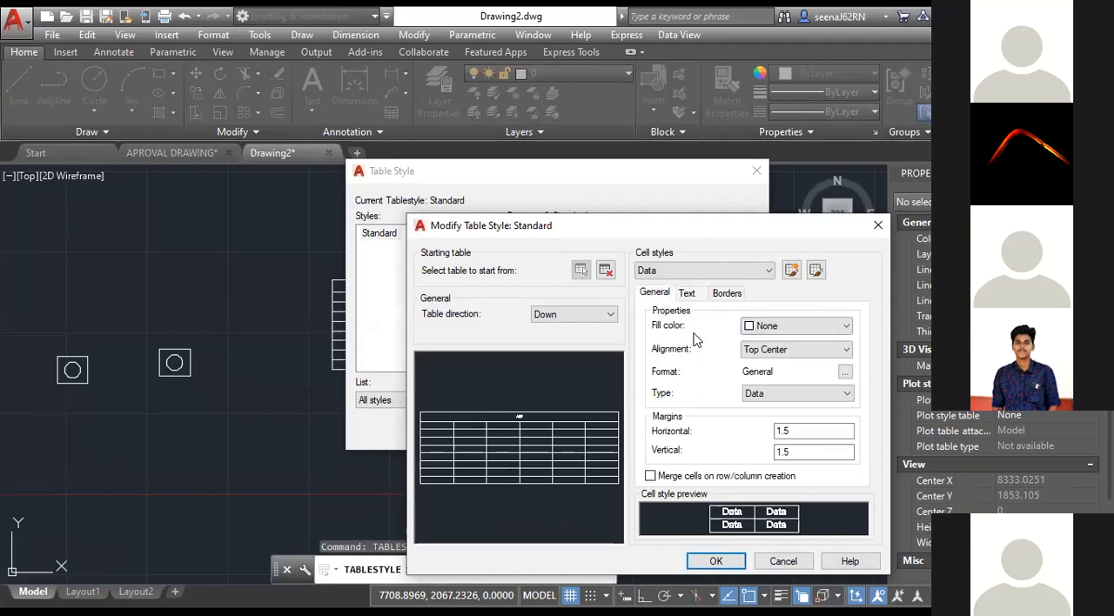
pyautogui.click(779, 331)
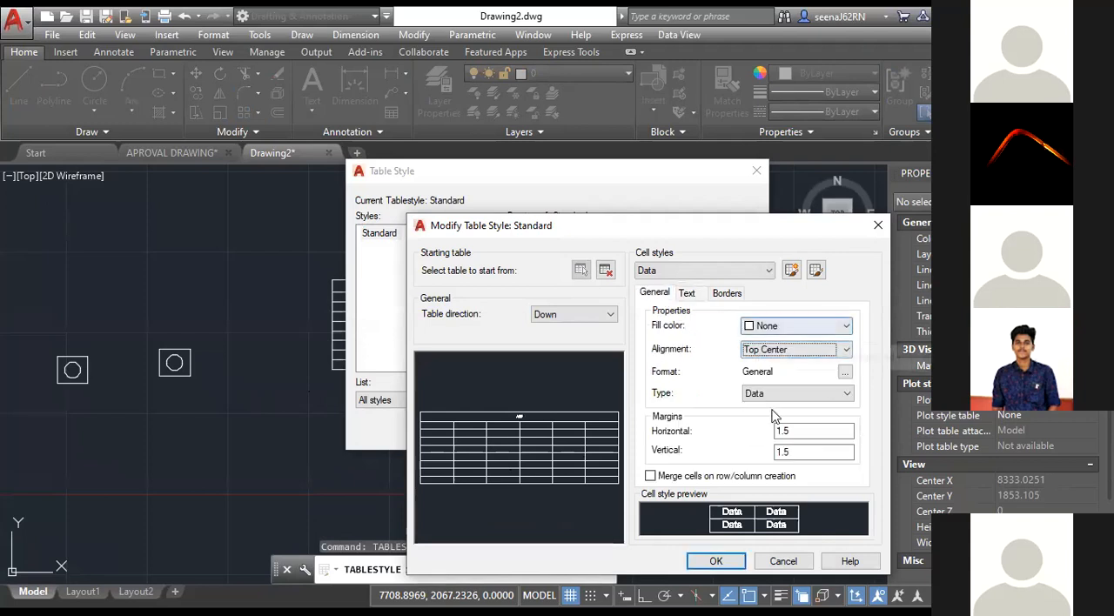
pyautogui.click(766, 407)
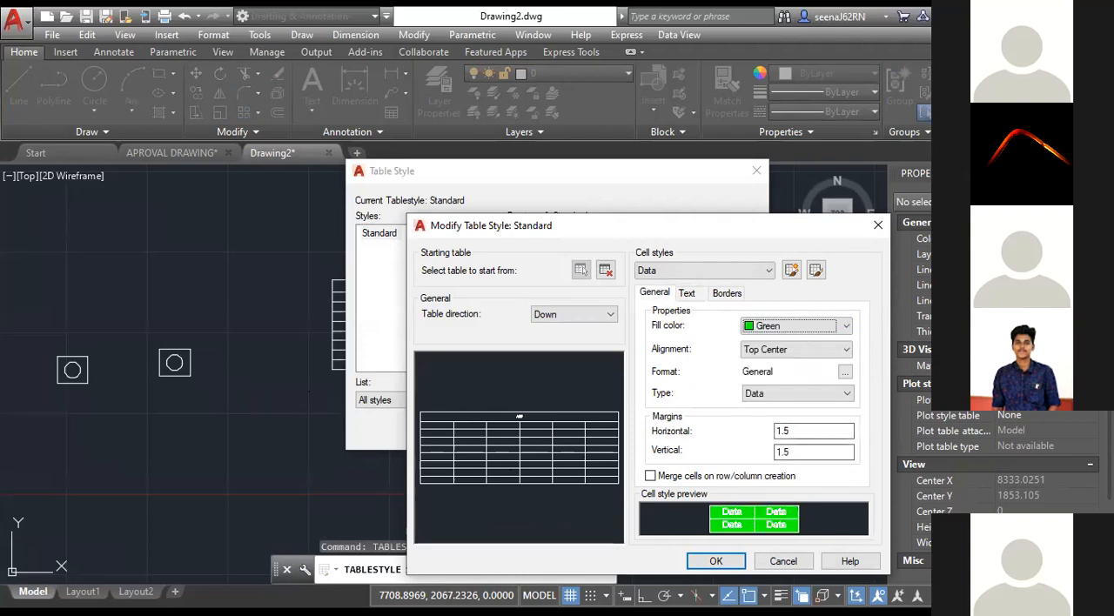
pyautogui.click(793, 327)
pyautogui.click(759, 337)
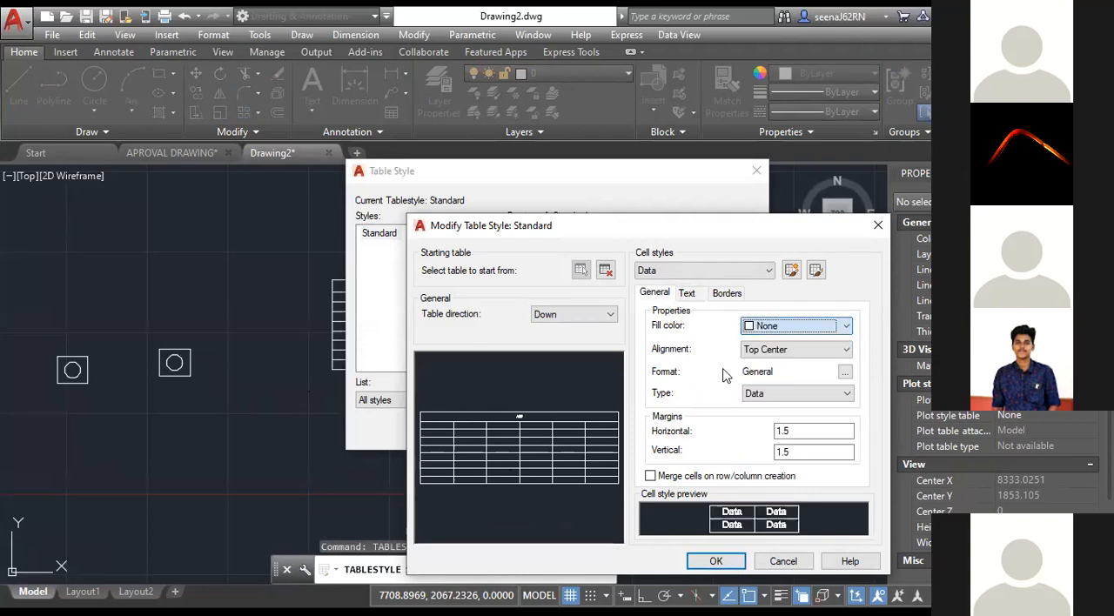
pyautogui.click(770, 402)
pyautogui.click(770, 402)
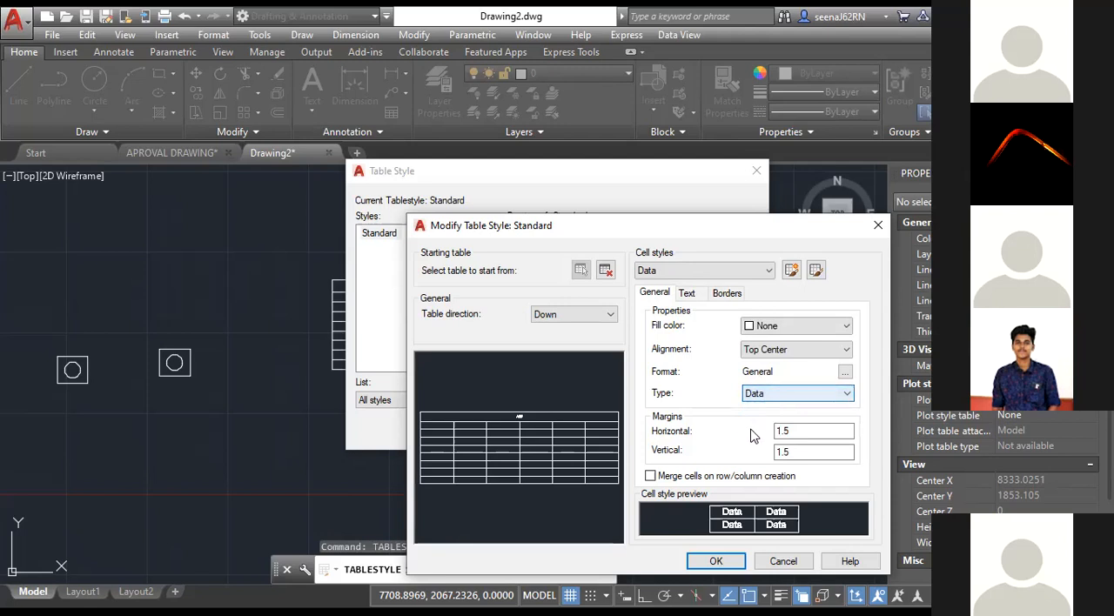
# Examine the text style, text height and border settings of the Data cell style.
pyautogui.click(686, 295)
pyautogui.click(667, 272)
pyautogui.click(665, 286)
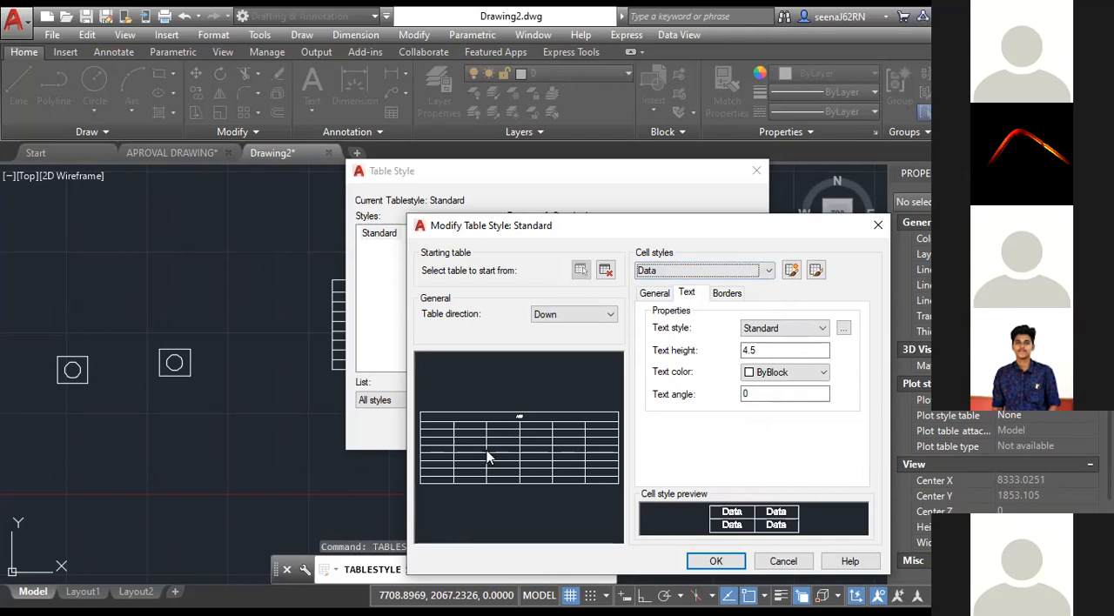
pyautogui.doubleClick(768, 351)
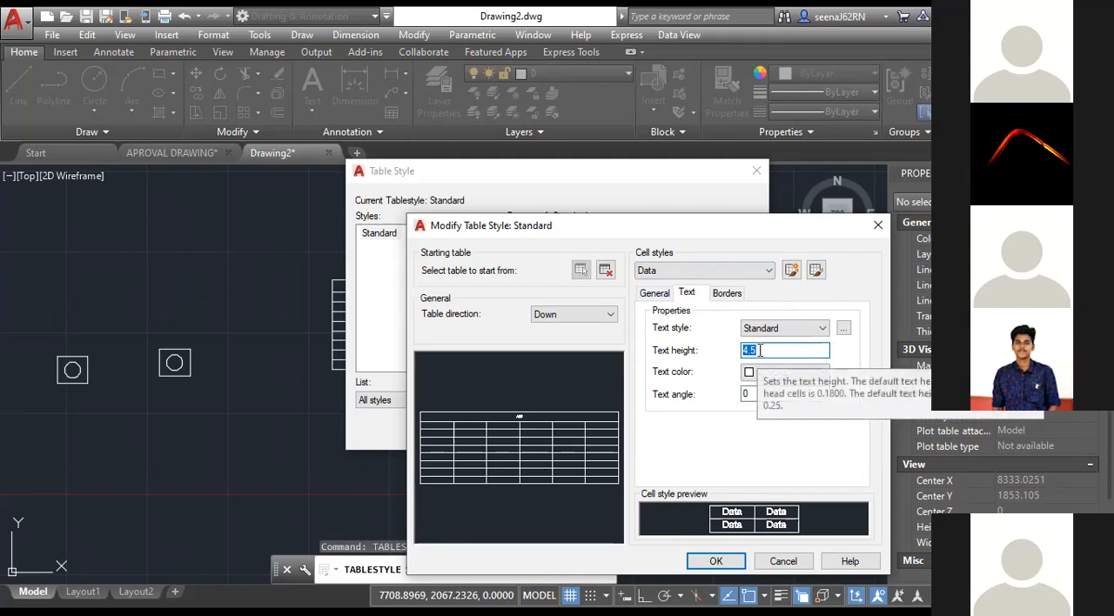
pyautogui.click(771, 331)
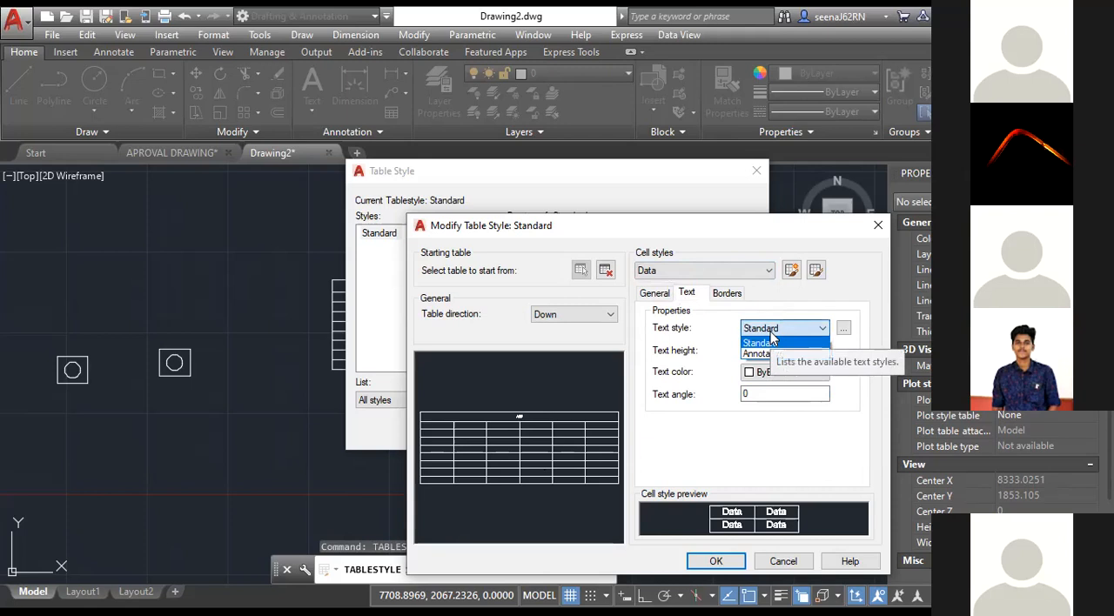
pyautogui.click(720, 318)
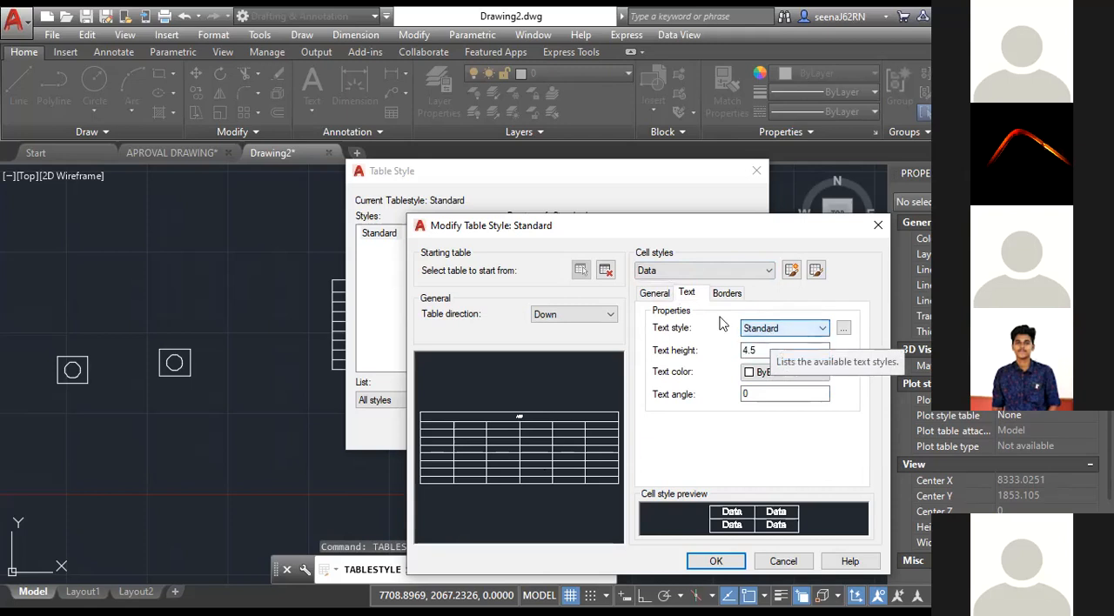
pyautogui.click(727, 295)
pyautogui.click(657, 294)
# For the Header cell style, browse the fill colors and set the text color to Blue, trying Magenta as an alternative.
pyautogui.click(704, 271)
pyautogui.click(664, 296)
pyautogui.click(798, 328)
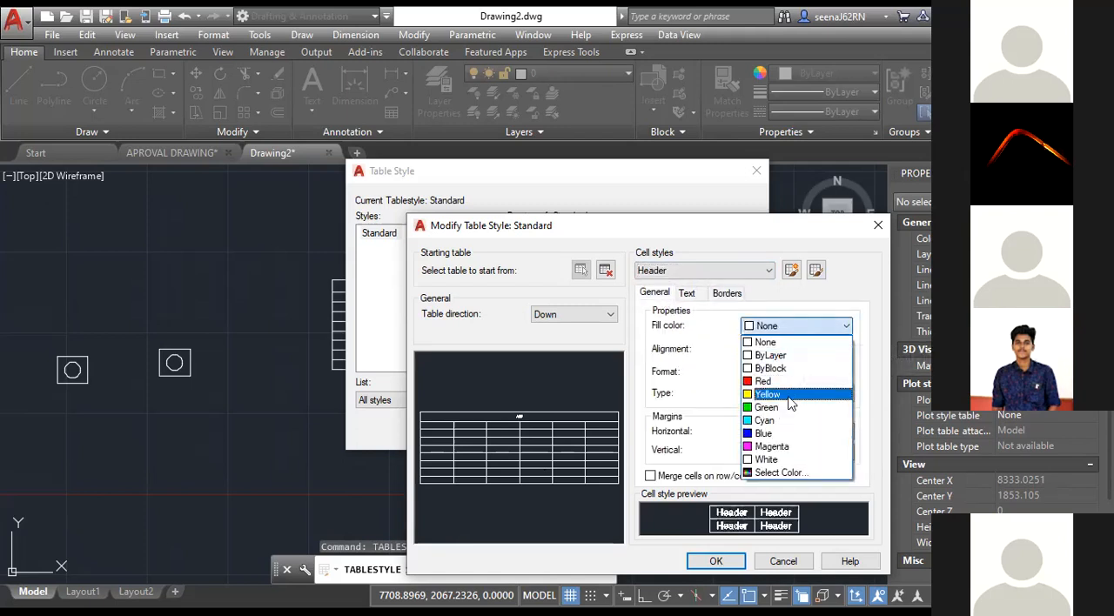
pyautogui.click(697, 299)
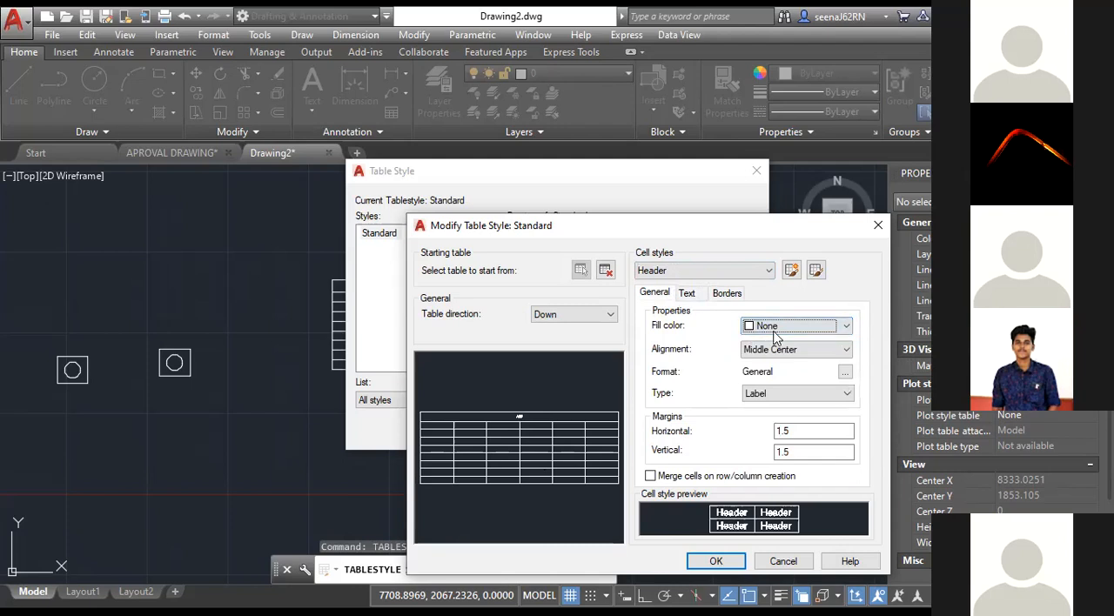
pyautogui.click(778, 326)
pyautogui.click(707, 365)
pyautogui.click(699, 295)
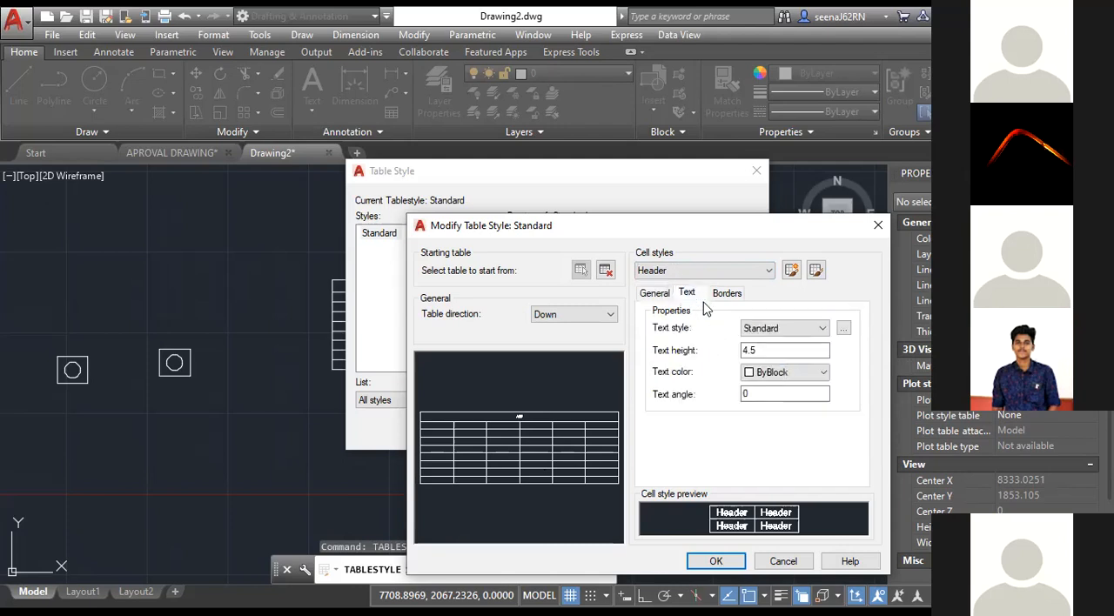
pyautogui.click(766, 374)
pyautogui.click(765, 468)
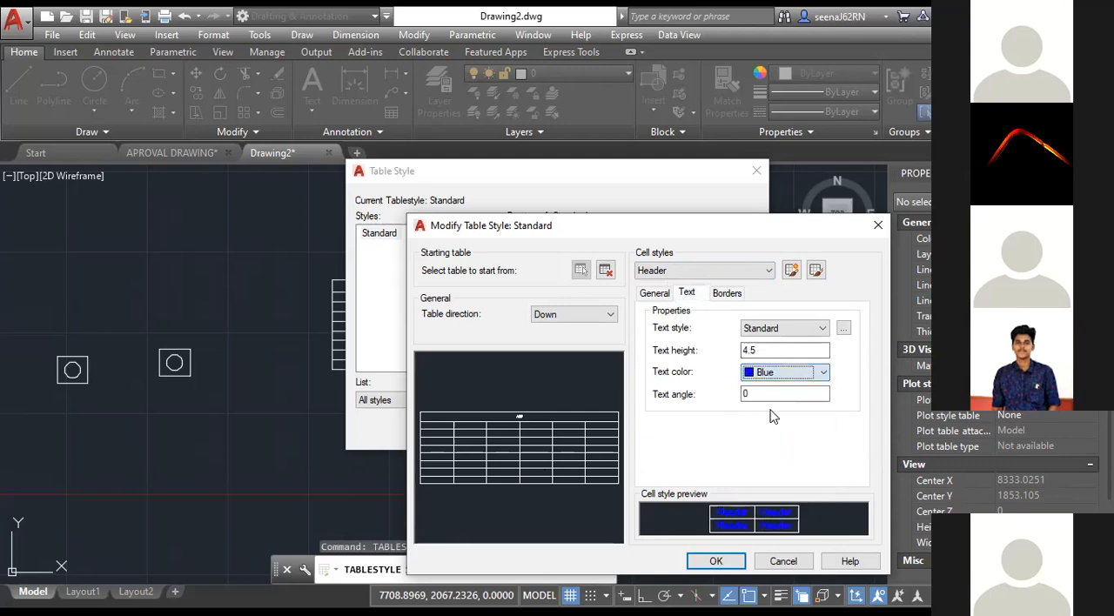
pyautogui.click(789, 373)
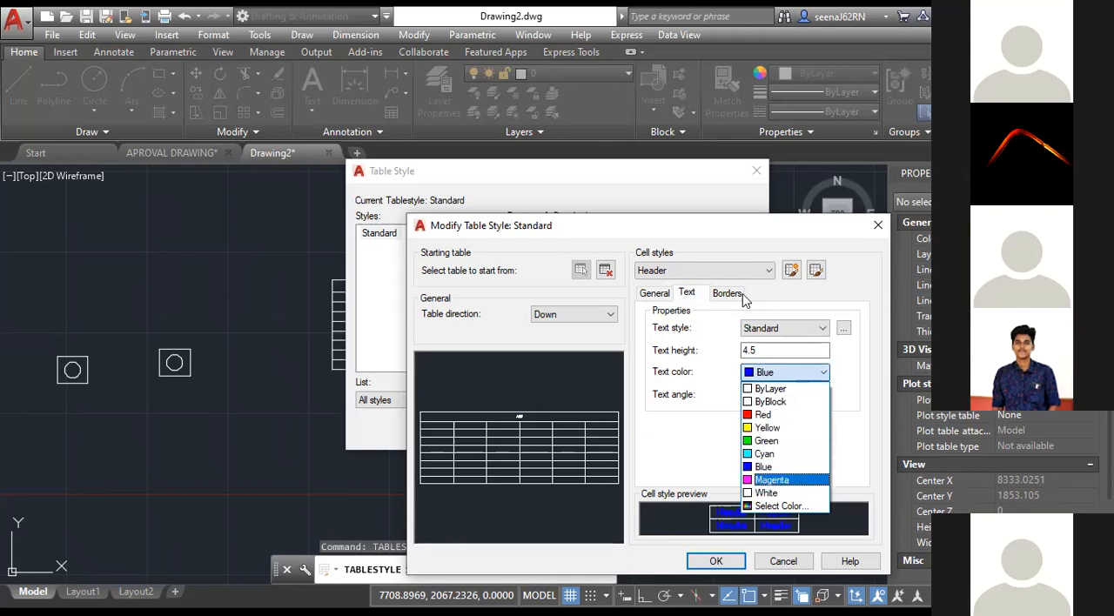
pyautogui.click(771, 480)
# Set the Title cell style's text color to Cyan, apply the table style changes and check the ACP title in the drawing.
pyautogui.click(705, 270)
pyautogui.click(661, 307)
pyautogui.click(788, 372)
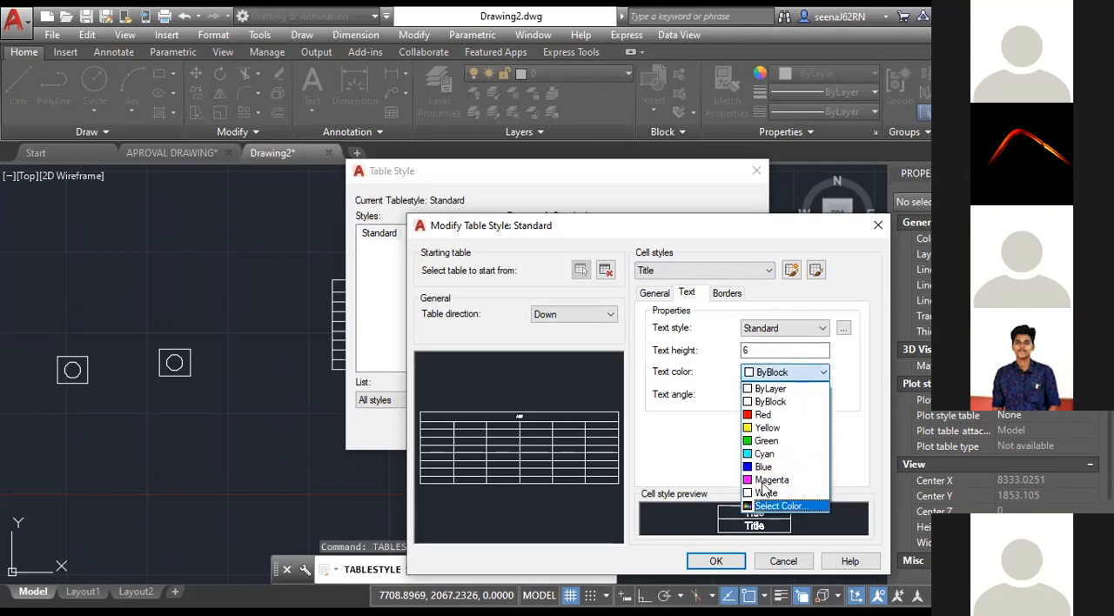
pyautogui.click(764, 453)
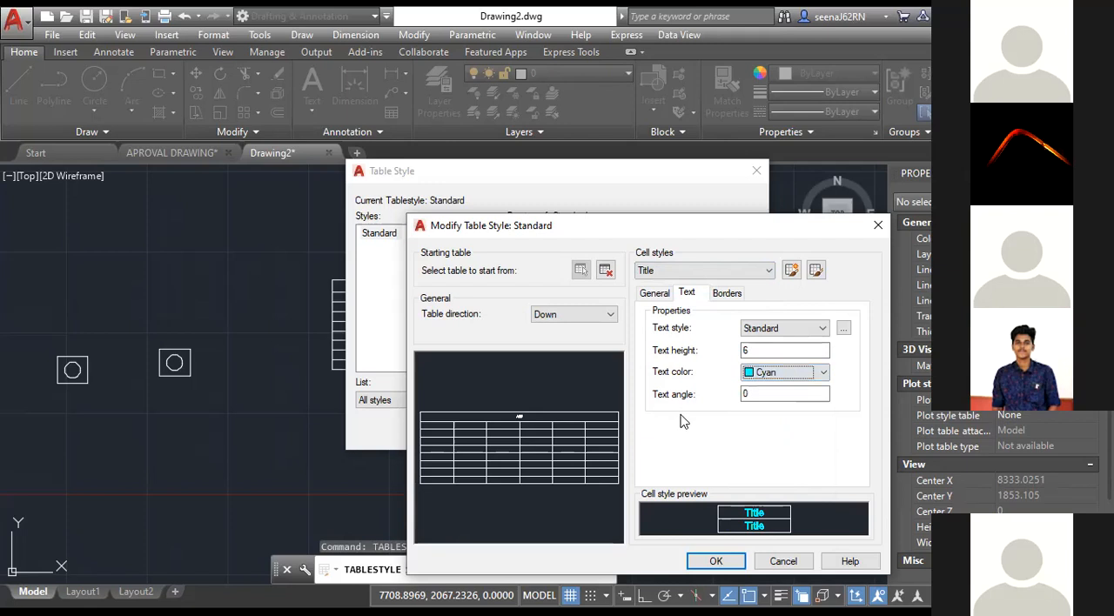
pyautogui.press('Return')
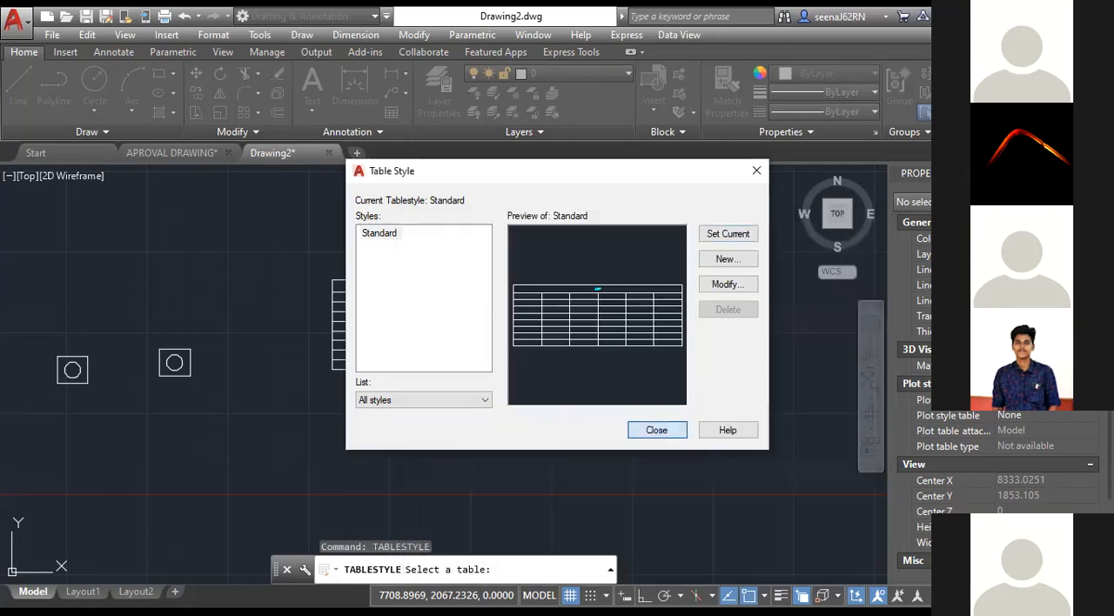
pyautogui.click(658, 430)
pyautogui.scroll(8, 448, 282)
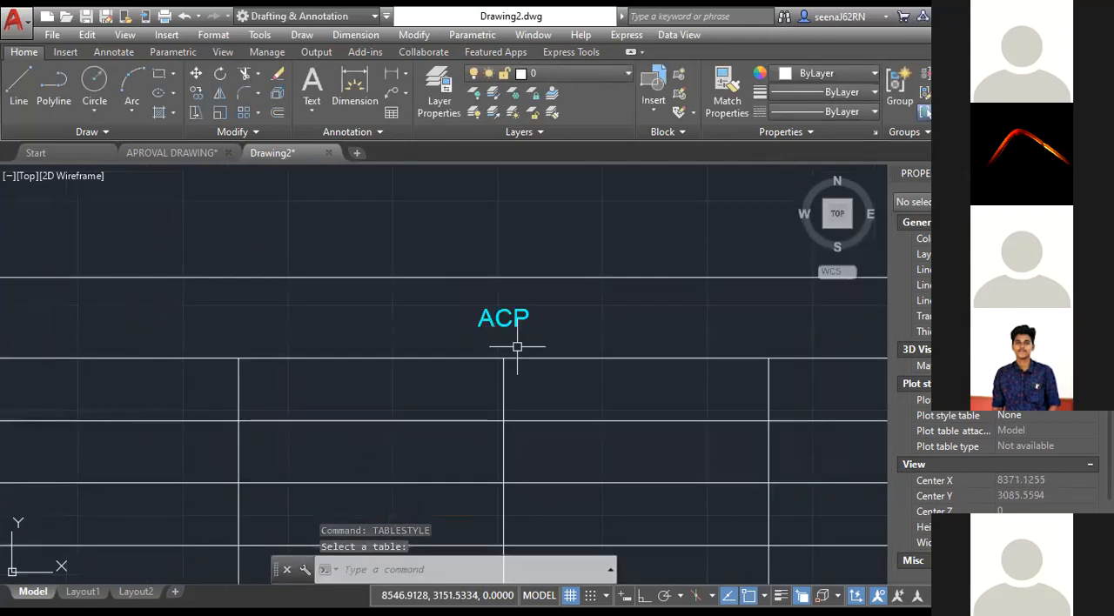
pyautogui.scroll(-2, 517, 347)
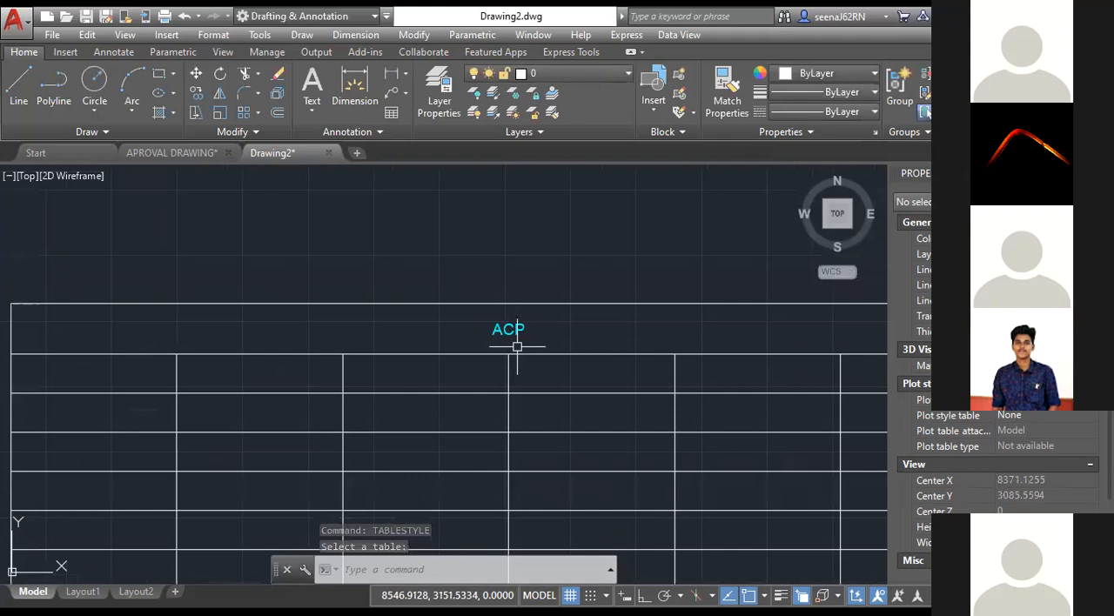
pyautogui.scroll(-4, 517, 347)
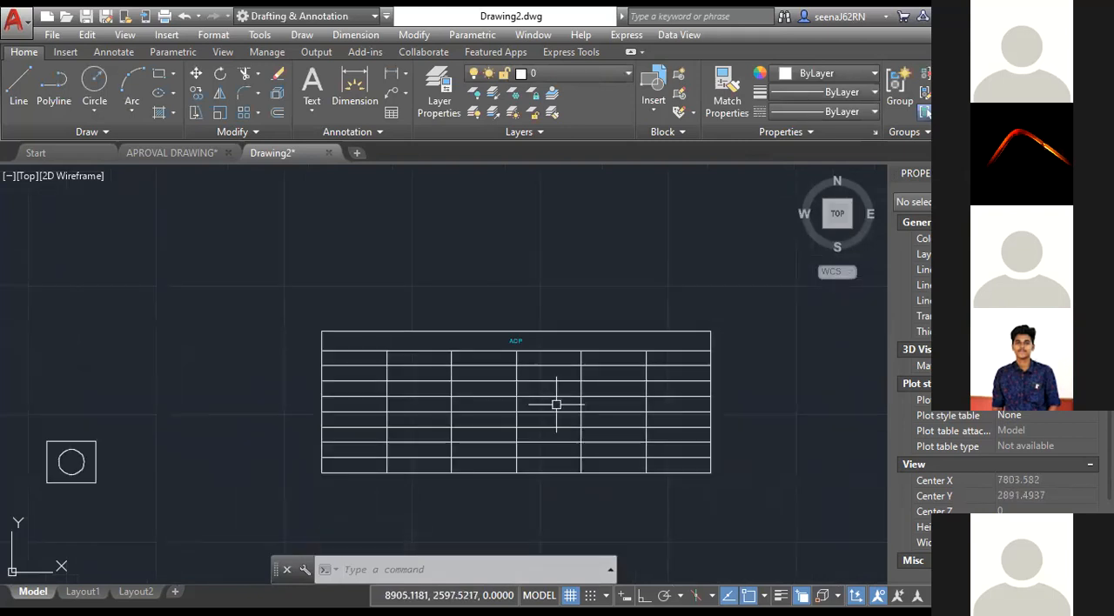
pyautogui.click(556, 404)
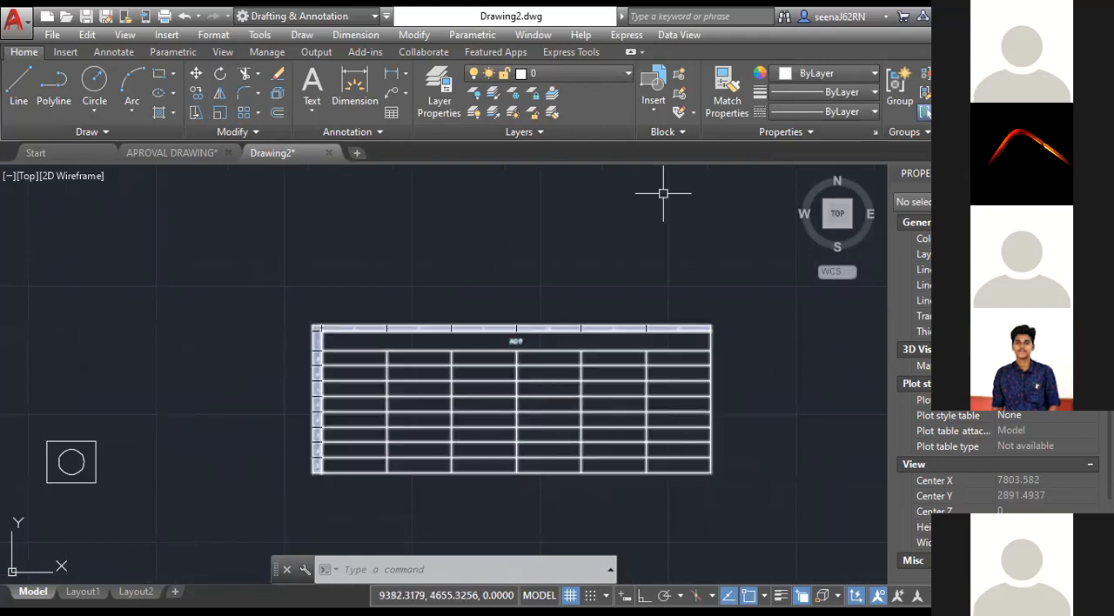
# Open the drafting settings and look through the snap and grid, object snap, 3D object snap, dynamic input and quick properties options.
pyautogui.scroll(-2, 477, 396)
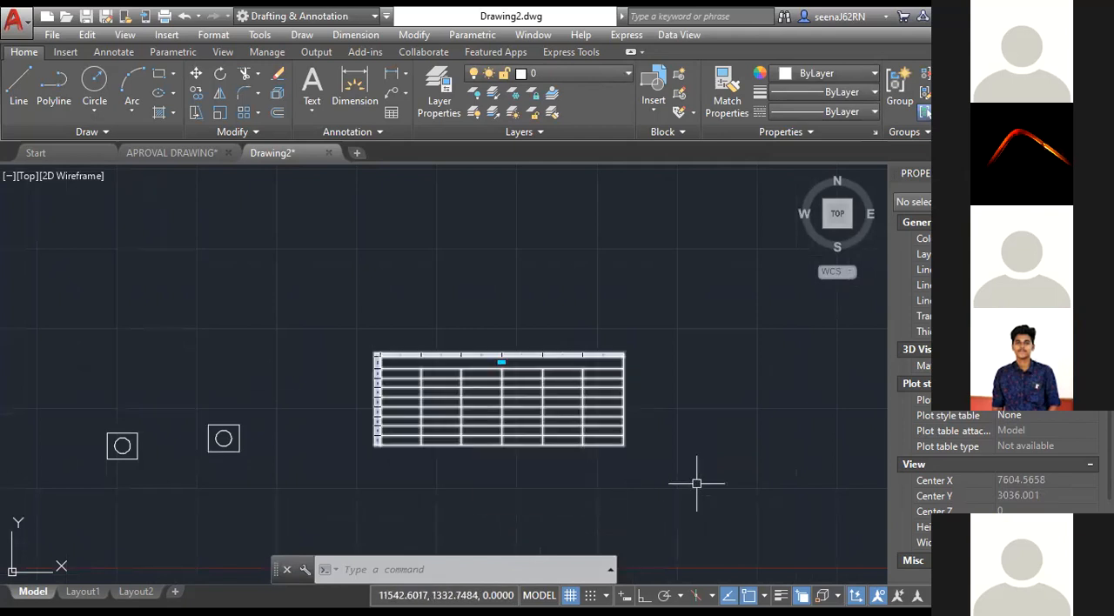
pyautogui.write('ds')
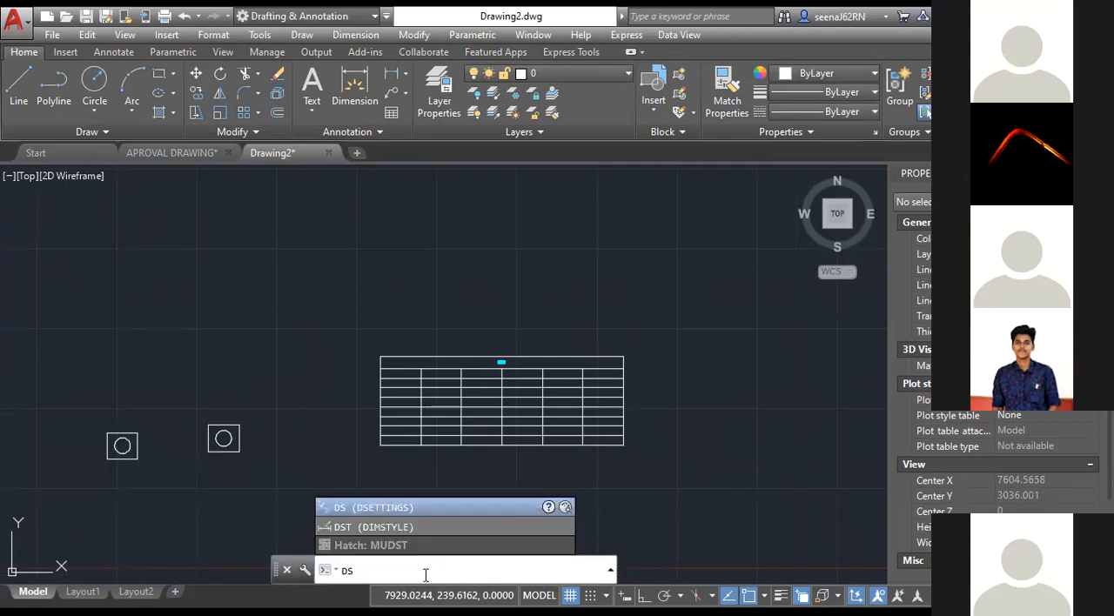
pyautogui.press('Return')
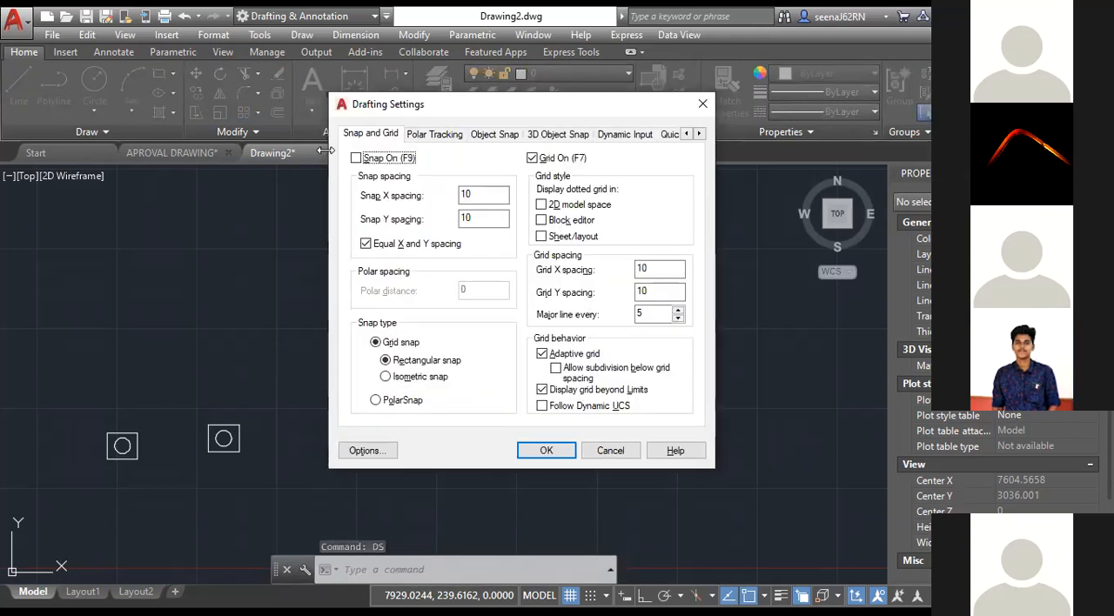
pyautogui.moveTo(380, 107); pyautogui.dragTo(380, 159)
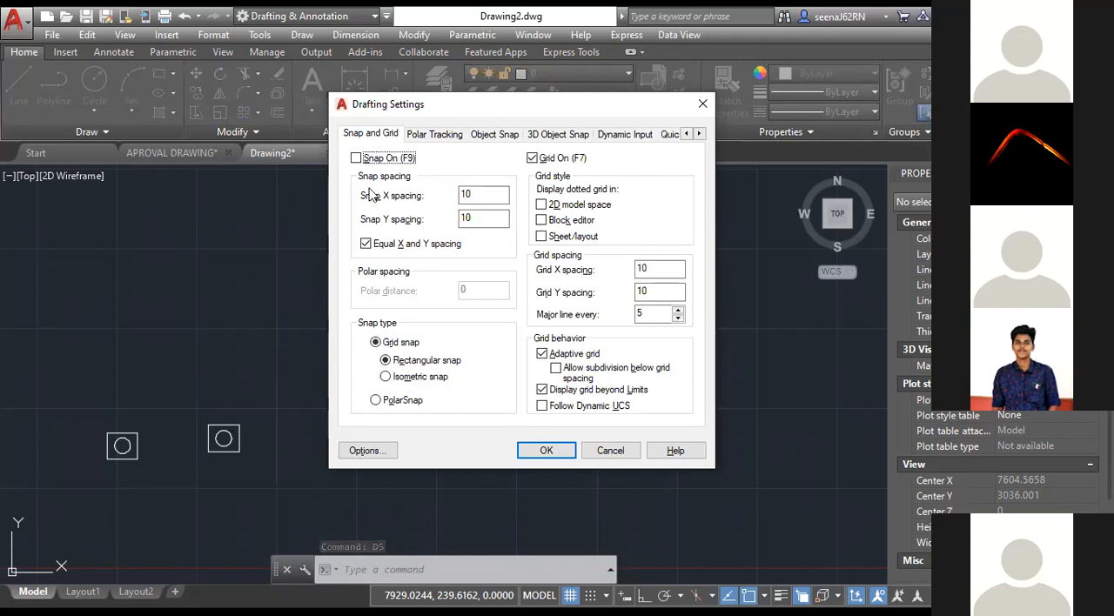
pyautogui.click(448, 186)
pyautogui.click(493, 193)
pyautogui.click(552, 189)
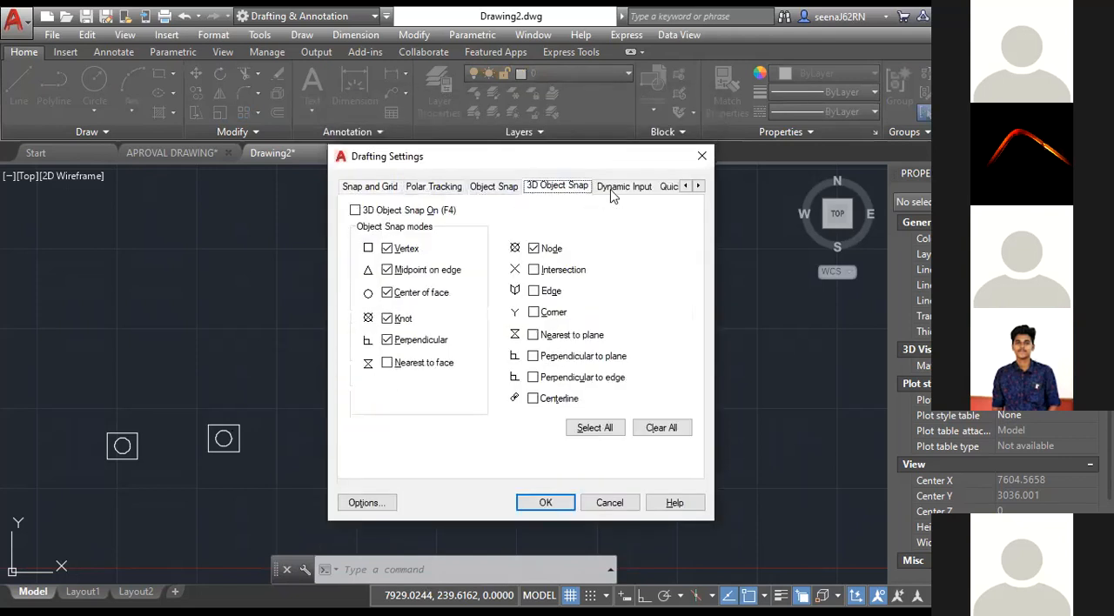
pyautogui.click(613, 188)
pyautogui.click(669, 188)
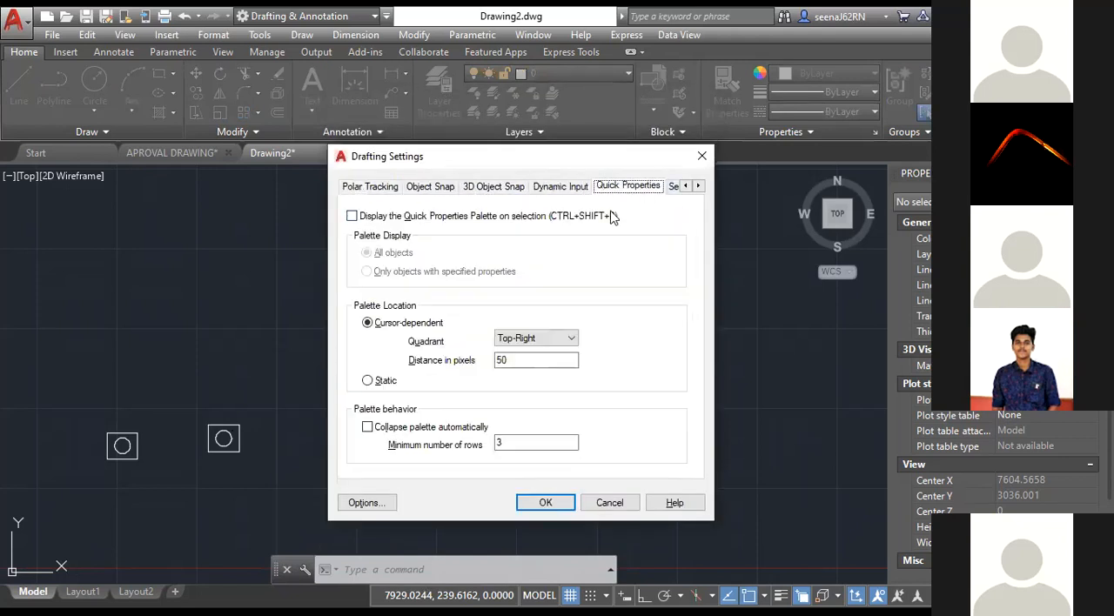
# Examine the polar tracking angles and the object snap modes and accept the drafting settings.
pyautogui.click(375, 191)
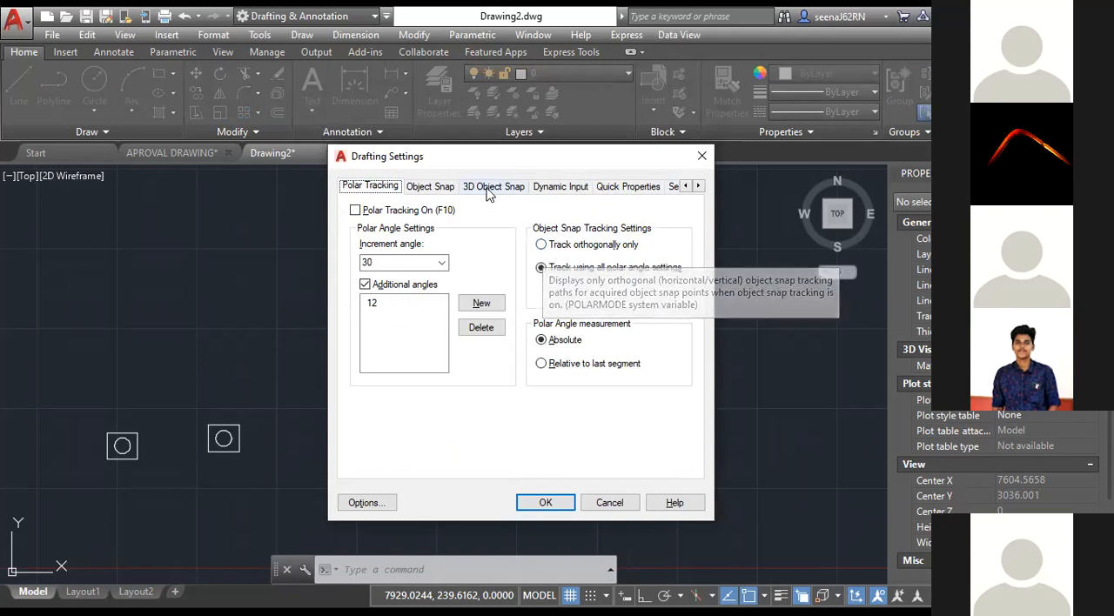
pyautogui.click(428, 187)
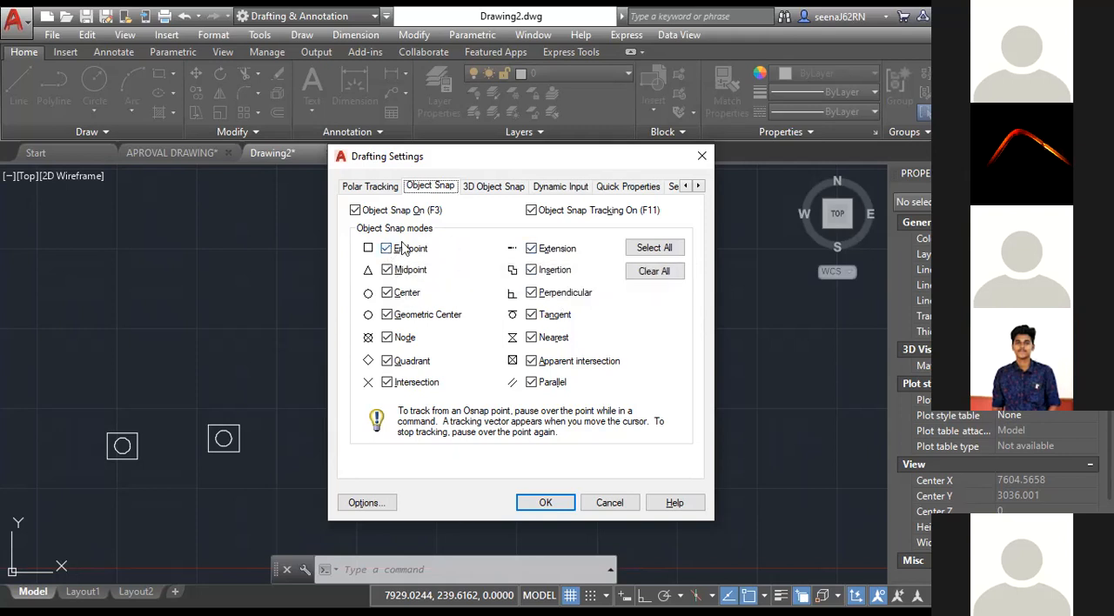
pyautogui.click(524, 500)
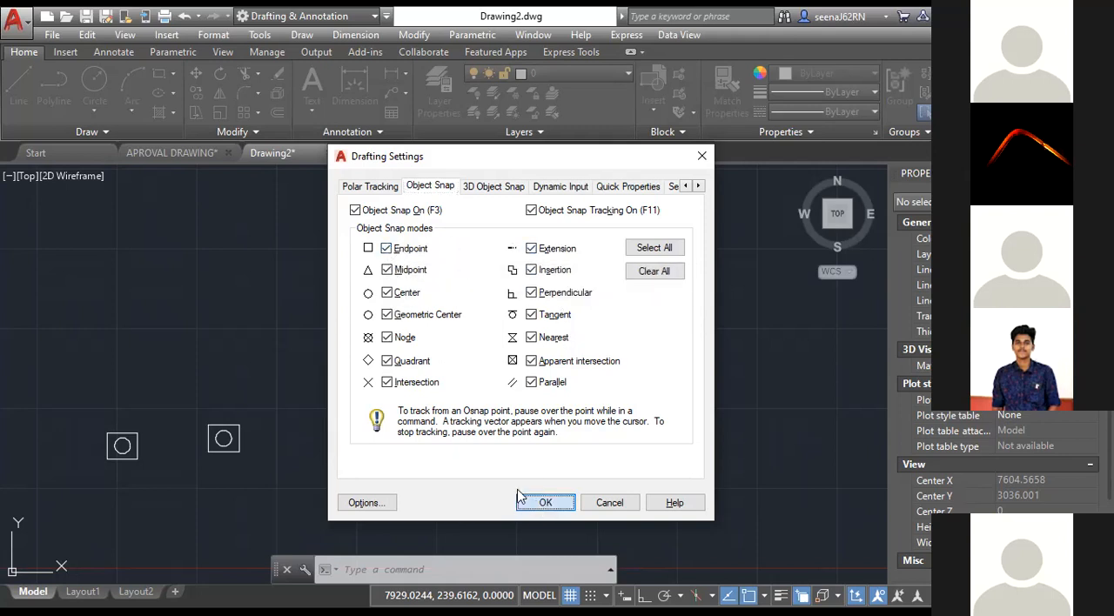
# Draw a freehand upright rectangle in the gap between the circle-in-square blocks and the table.
pyautogui.scroll(-3, 562, 341)
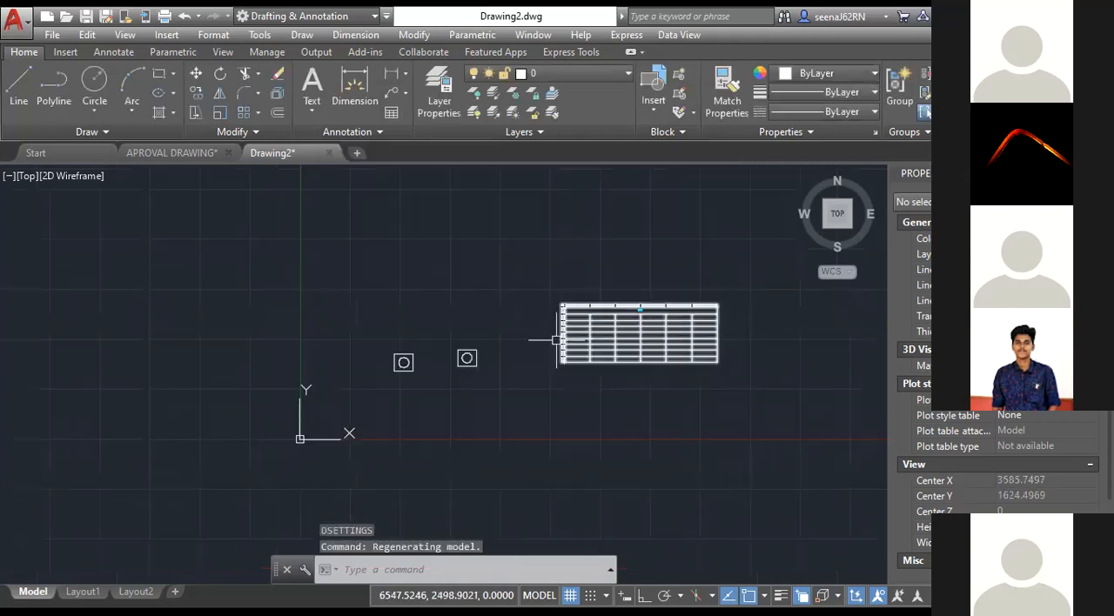
pyautogui.scroll(4, 505, 351)
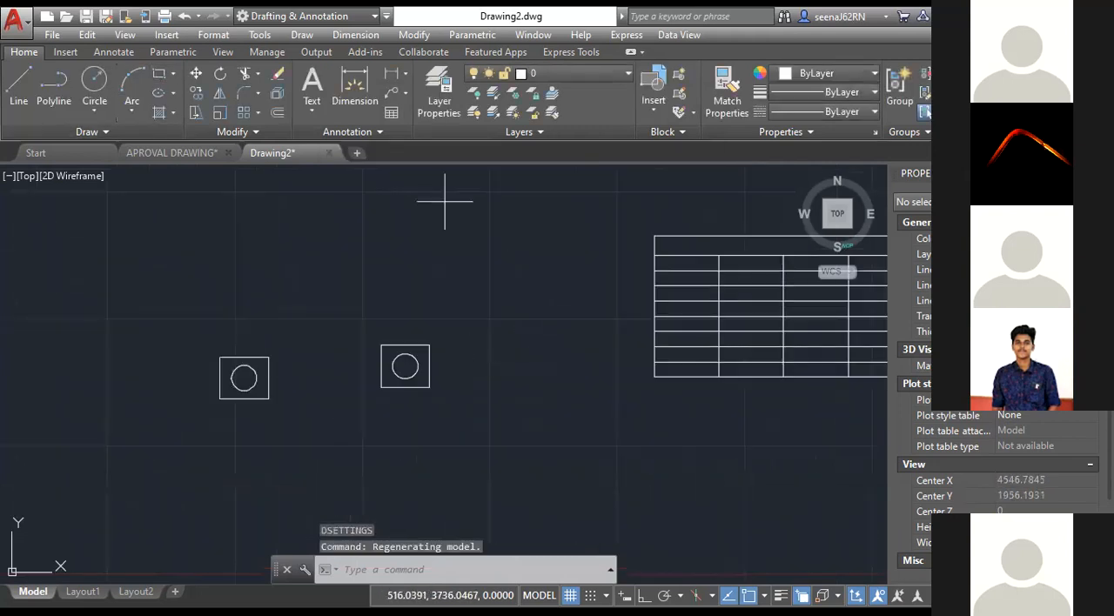
pyautogui.click(486, 212)
pyautogui.click(593, 358)
pyautogui.moveTo(475, 188); pyautogui.dragTo(437, 196, button='middle')
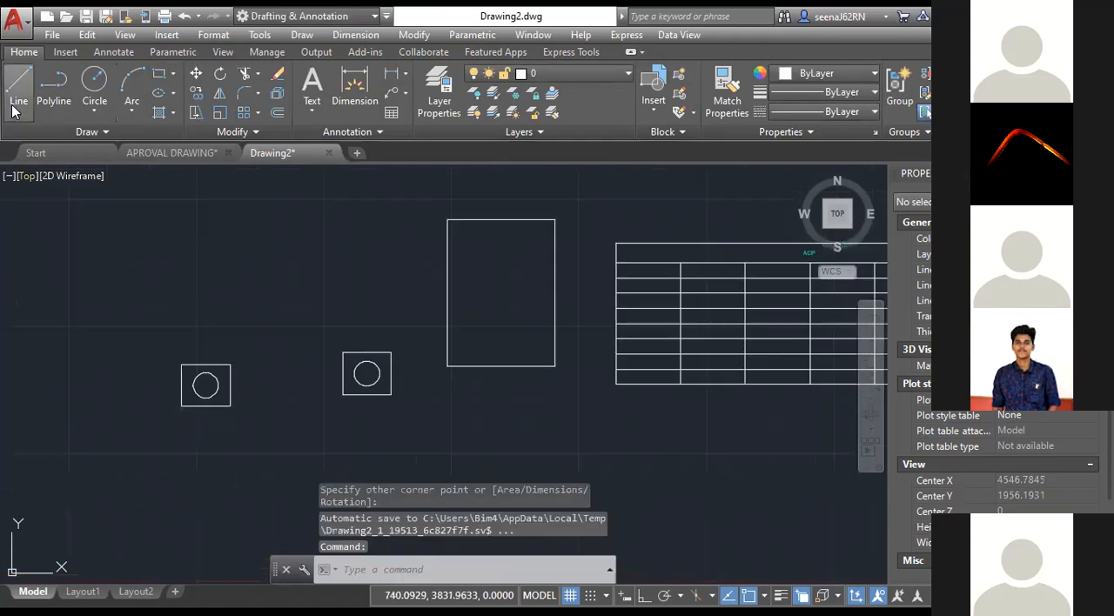
pyautogui.click(18, 86)
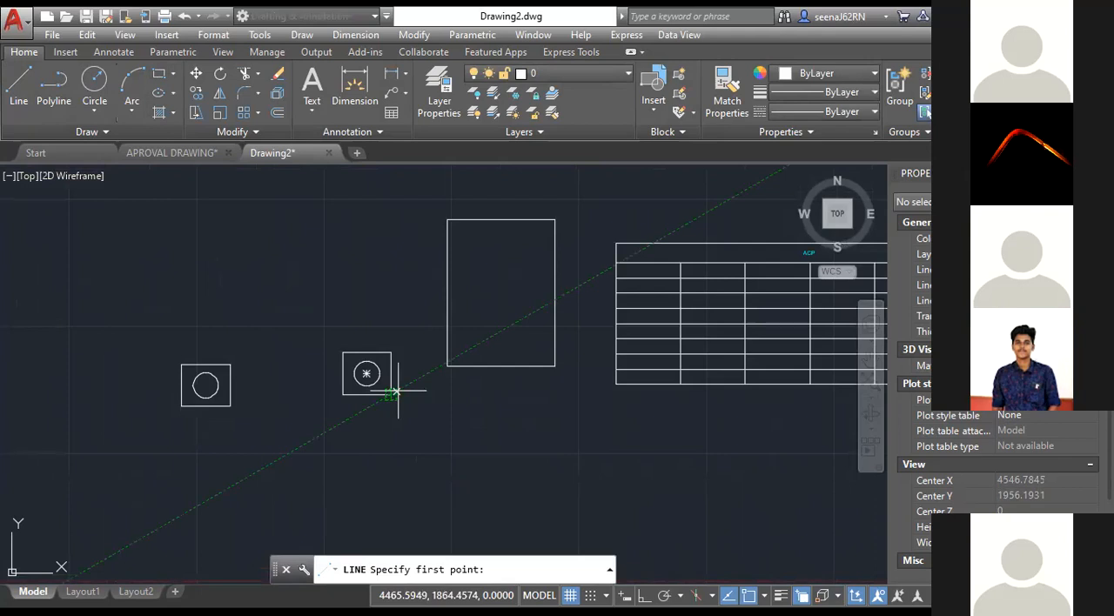
pyautogui.click(447, 395)
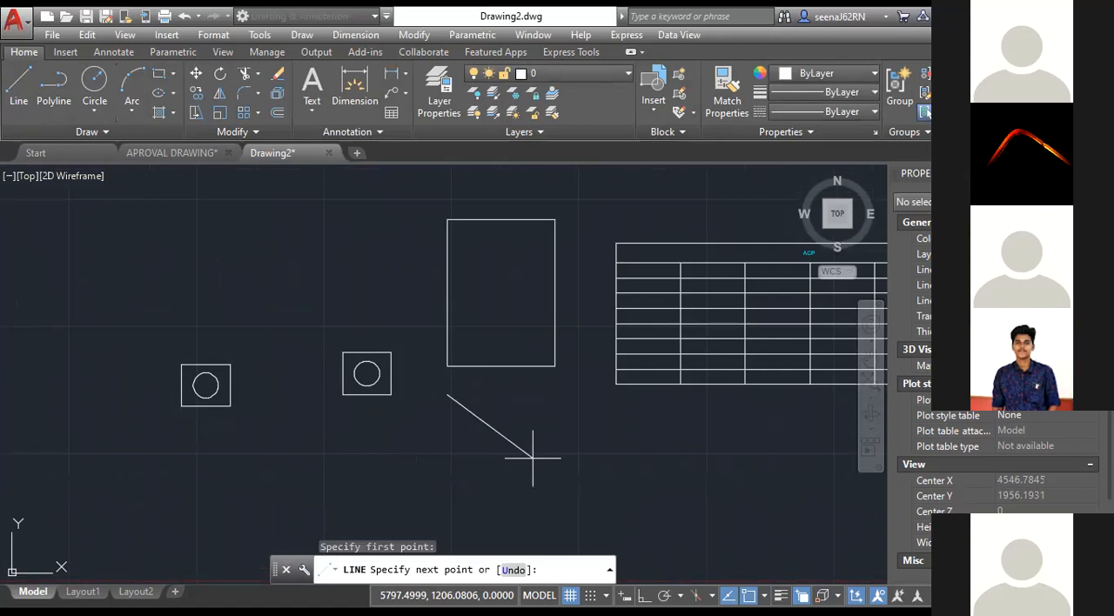
pyautogui.press('Escape')
pyautogui.press('Escape')
pyautogui.press('Escape')
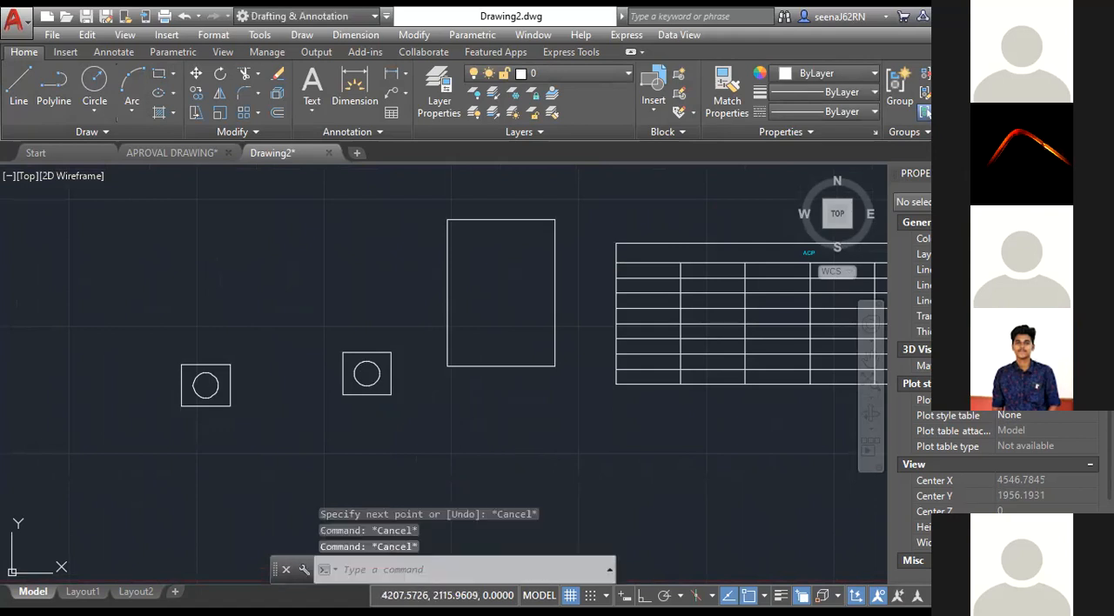
# Draw a diagonal line from the point tracked below the large rectangle's left edge, level with the nearer block's lower edge.
pyautogui.click(18, 87)
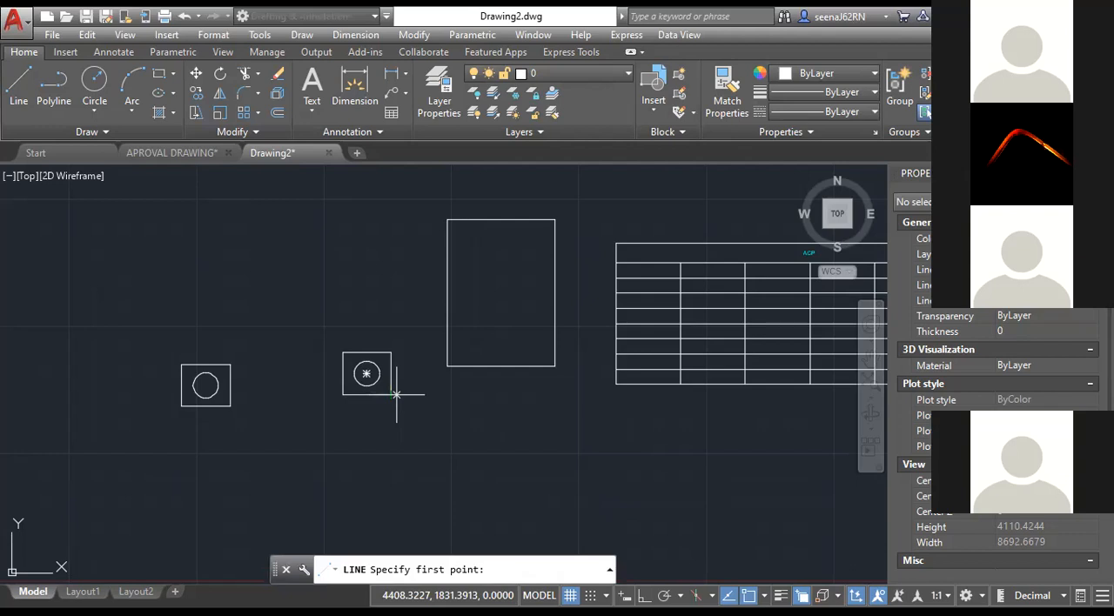
pyautogui.click(448, 394)
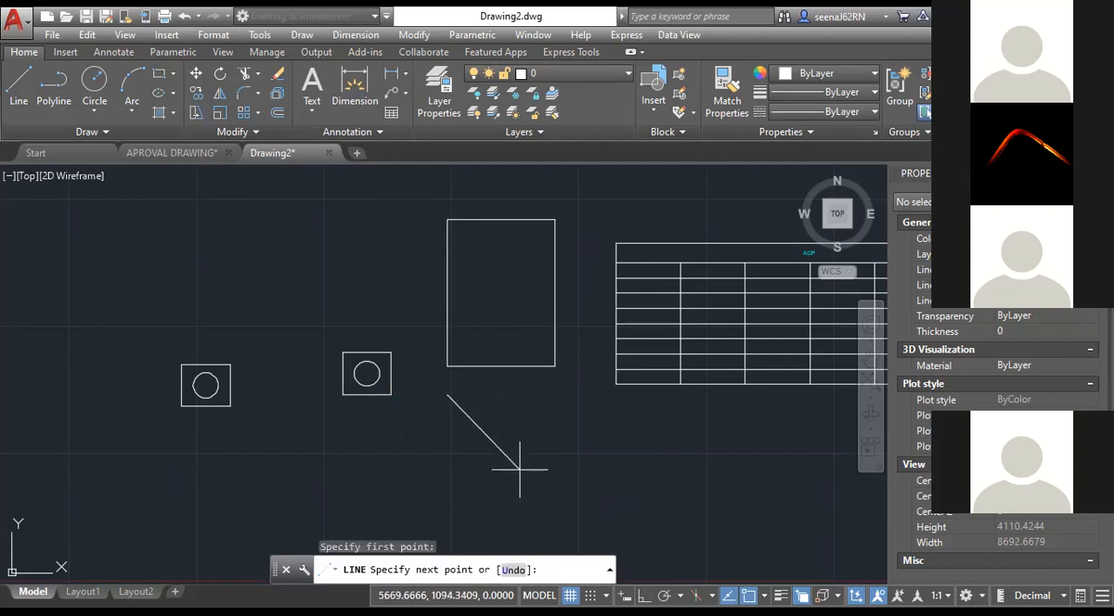
pyautogui.click(519, 469)
pyautogui.press('Return')
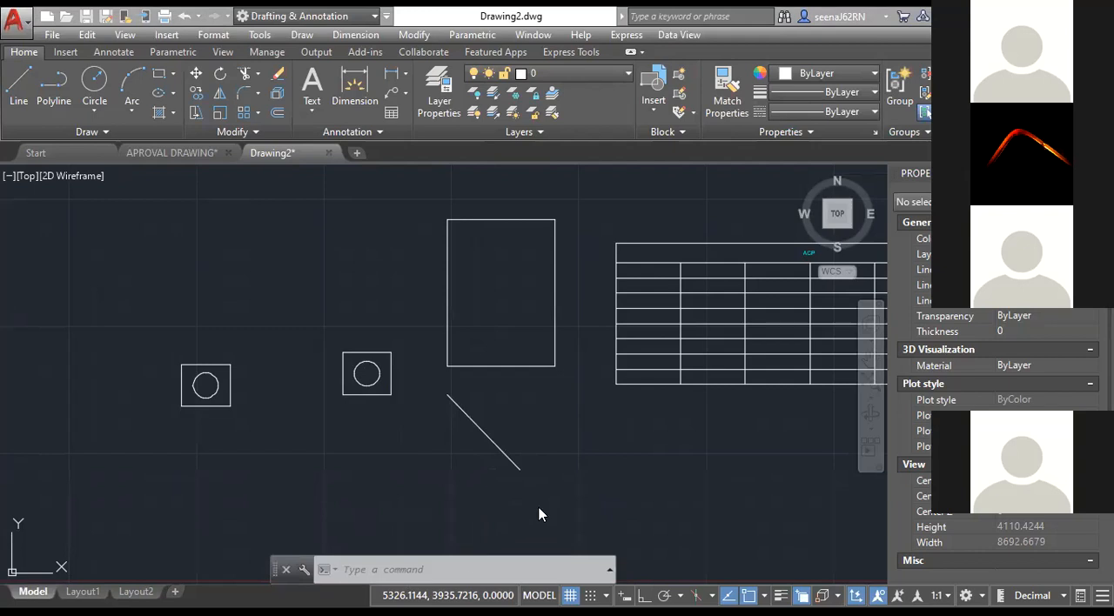
# Reopen the drafting settings to review the object snap modes and close them without changes.
pyautogui.click(396, 573)
pyautogui.write('ds')
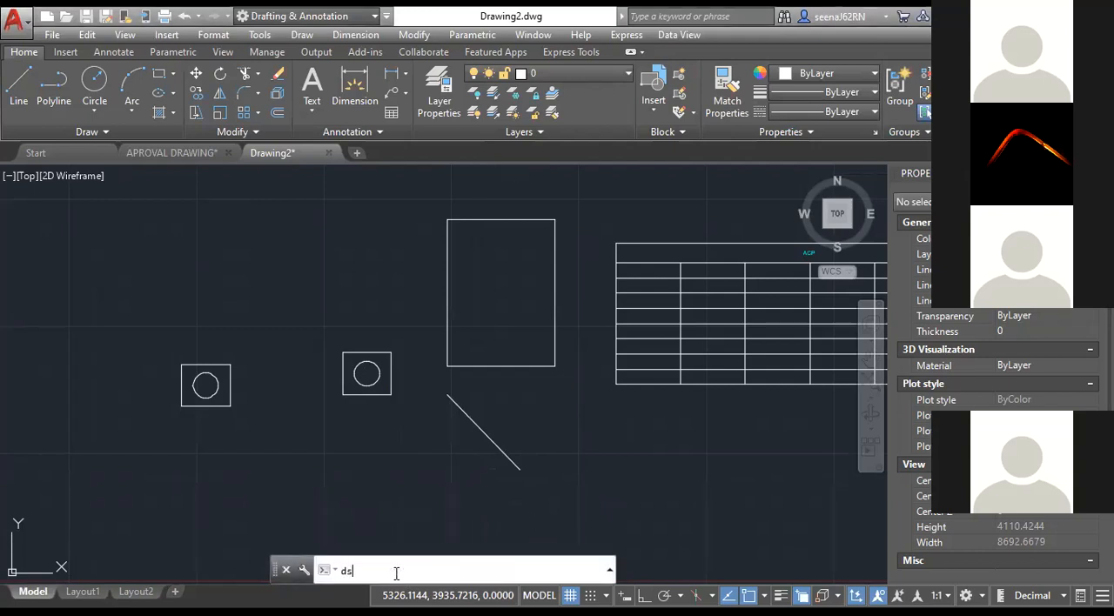
pyautogui.press('Return')
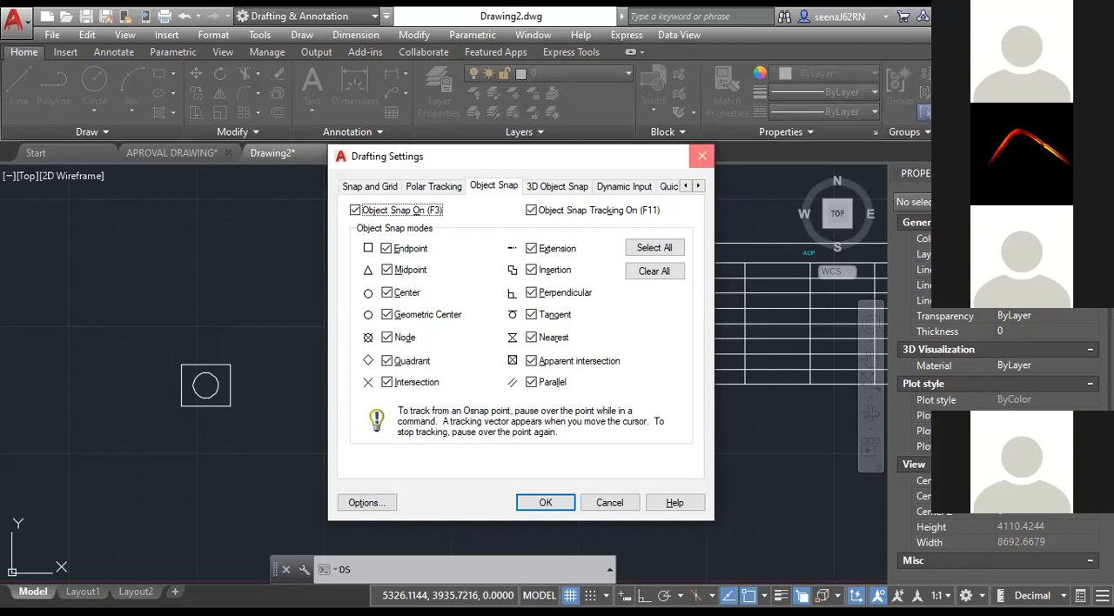
pyautogui.click(701, 157)
# Switch to the APROVAL DRAWING file and look over its plans in model space.
pyautogui.scroll(-4, 469, 433)
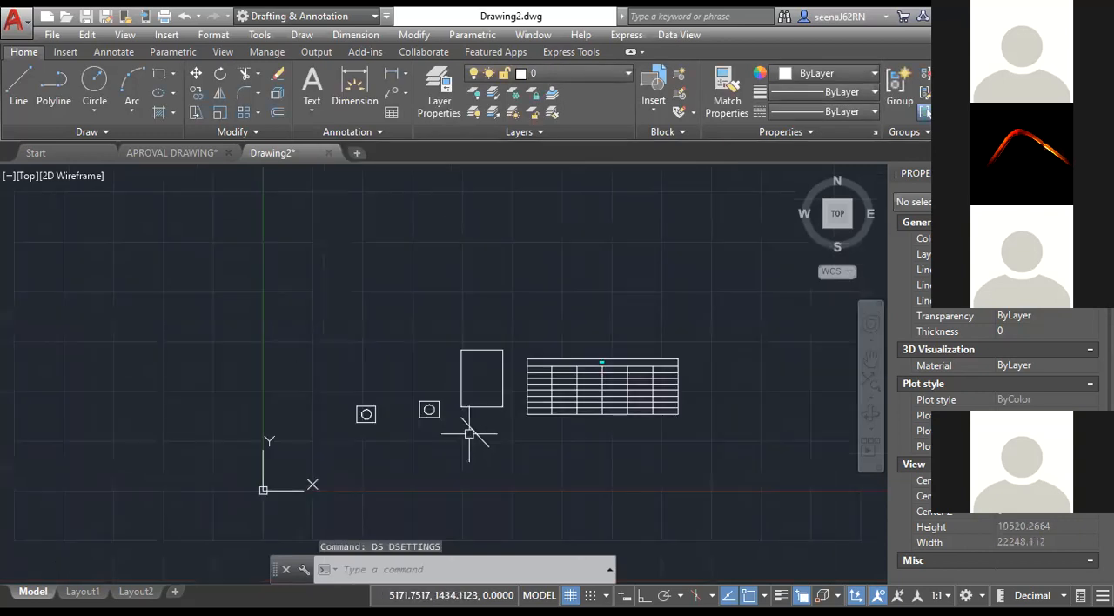
pyautogui.moveTo(457, 475); pyautogui.dragTo(320, 452, button='middle')
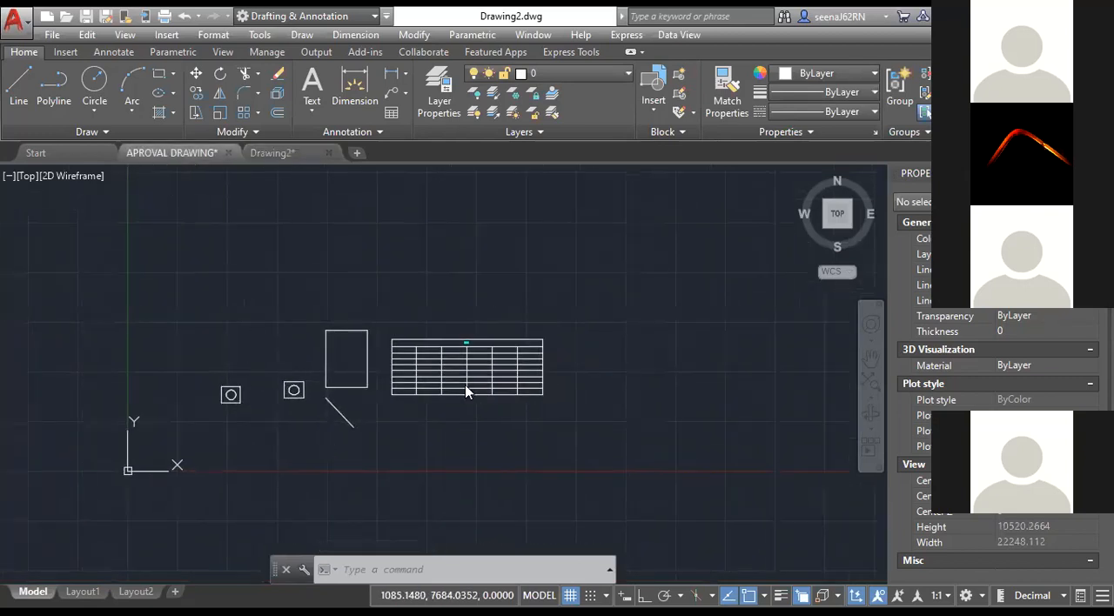
pyautogui.click(172, 153)
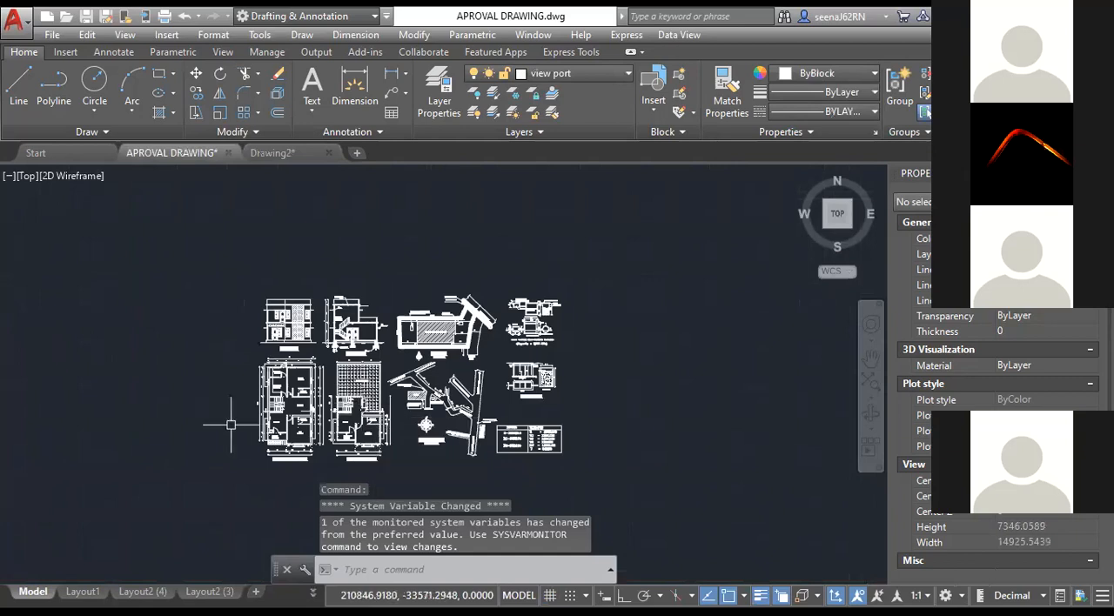
pyautogui.scroll(2, 379, 439)
pyautogui.scroll(-10, 403, 411)
pyautogui.scroll(5, 403, 411)
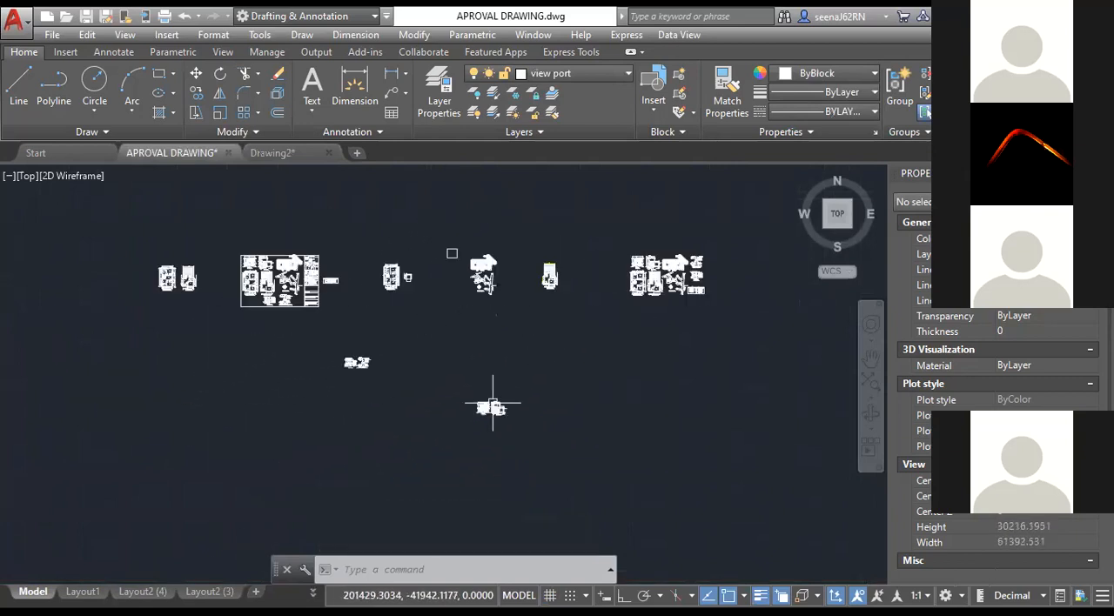
# Show the ground floor plan sheet in Layout2 (4) and add a new layout with the default name.
pyautogui.click(142, 591)
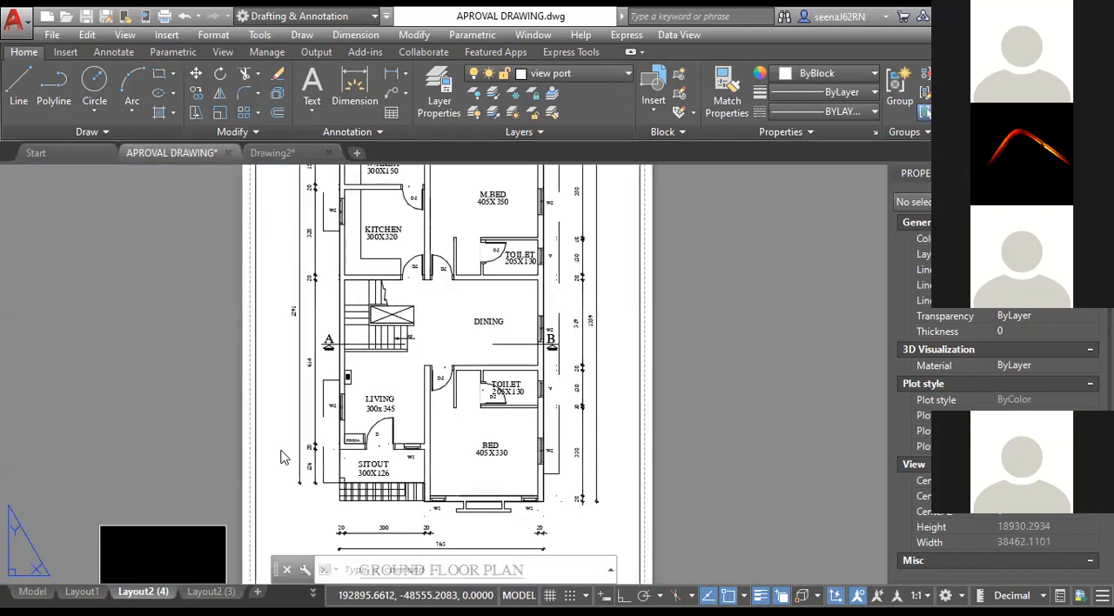
pyautogui.scroll(-5, 338, 415)
pyautogui.moveTo(429, 545); pyautogui.dragTo(481, 504, button='middle')
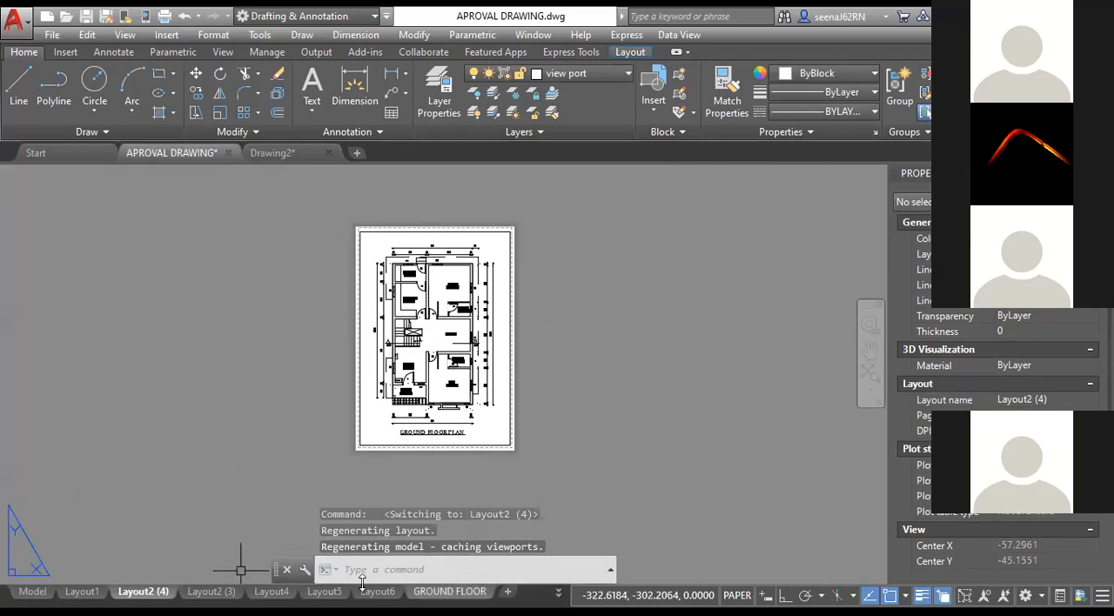
pyautogui.click(507, 592)
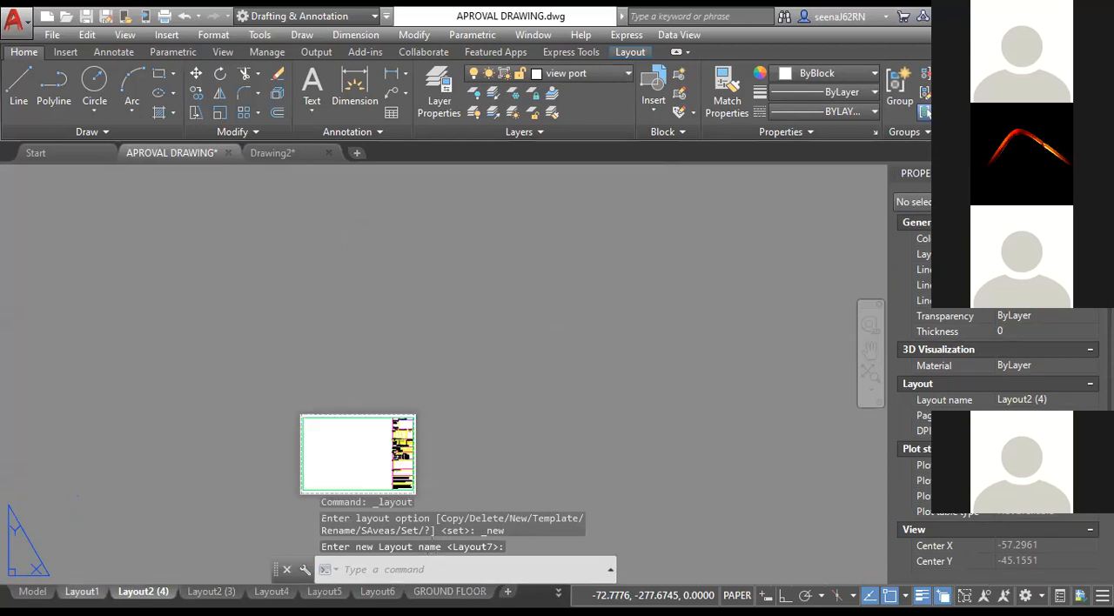
# Open Layout1 and examine its sheet frame and building application title block.
pyautogui.click(81, 592)
pyautogui.scroll(2, 332, 465)
pyautogui.scroll(-4, 332, 465)
pyautogui.moveTo(331, 465); pyautogui.dragTo(563, 414, button='middle')
pyautogui.press('Escape')
pyautogui.press('Escape')
pyautogui.scroll(2, 595, 395)
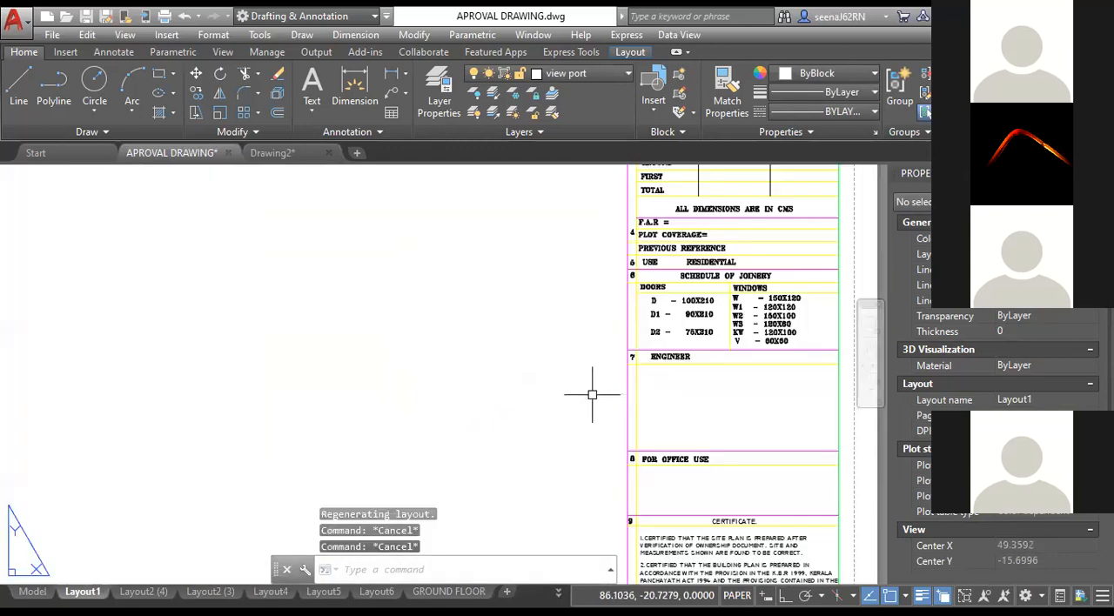
pyautogui.scroll(-1, 545, 403)
pyautogui.scroll(-1, 506, 476)
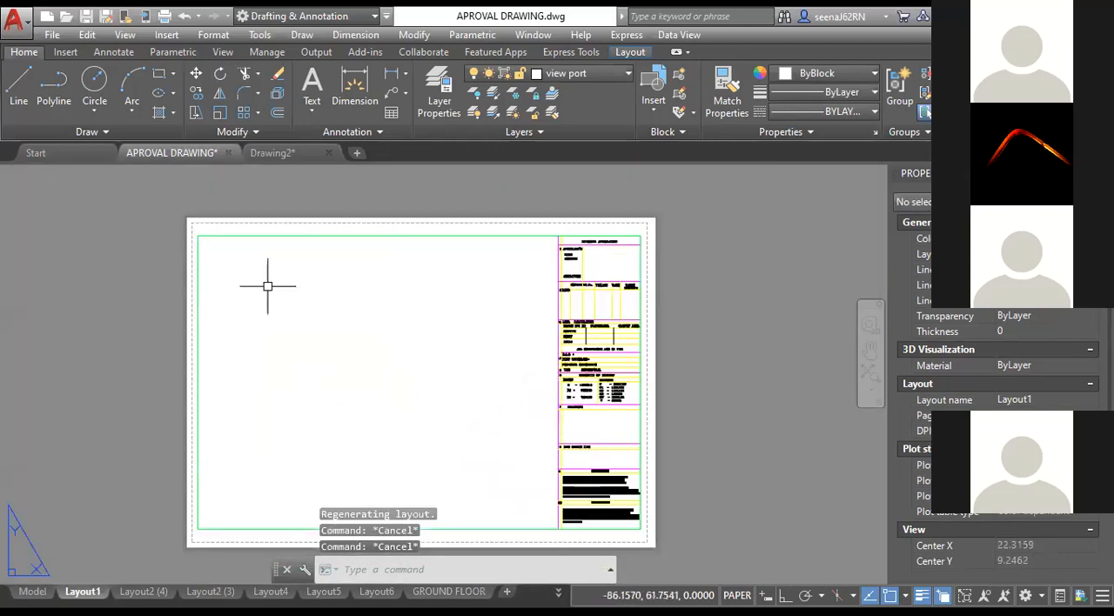
# Select the whole frame and title block on the Layout1 sheet and assign them to layer 0.
pyautogui.click(168, 209)
pyautogui.click(709, 552)
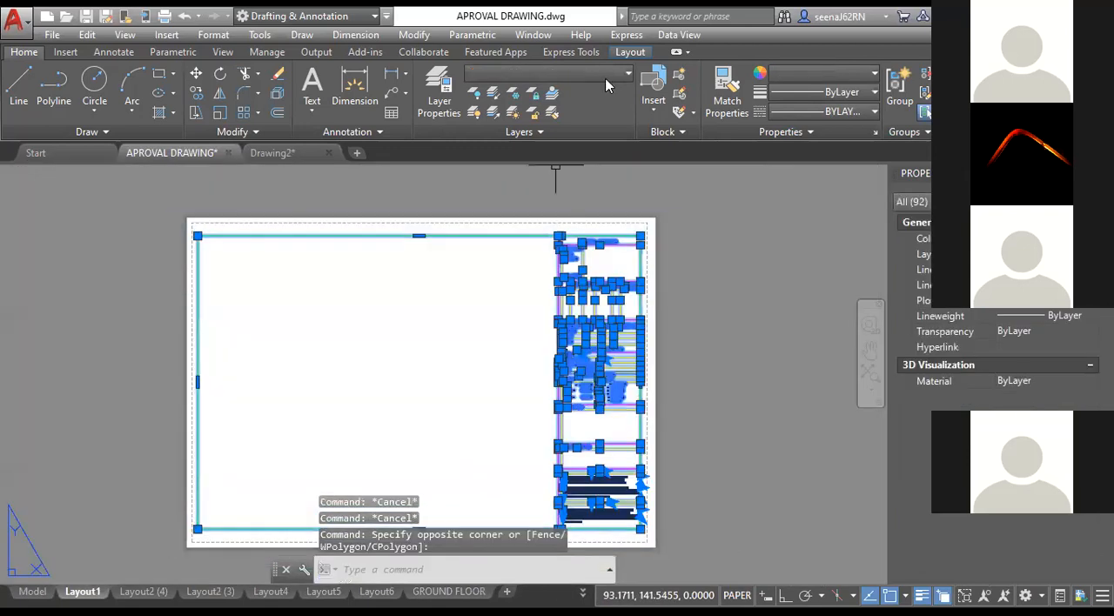
pyautogui.click(547, 73)
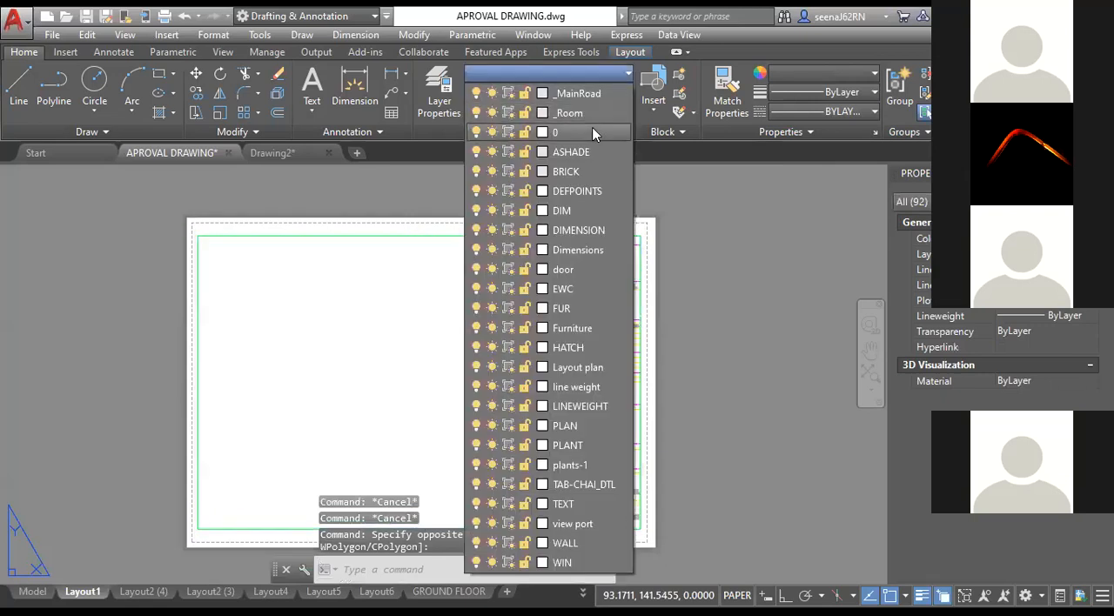
pyautogui.click(573, 523)
pyautogui.press('Escape')
pyautogui.press('Escape')
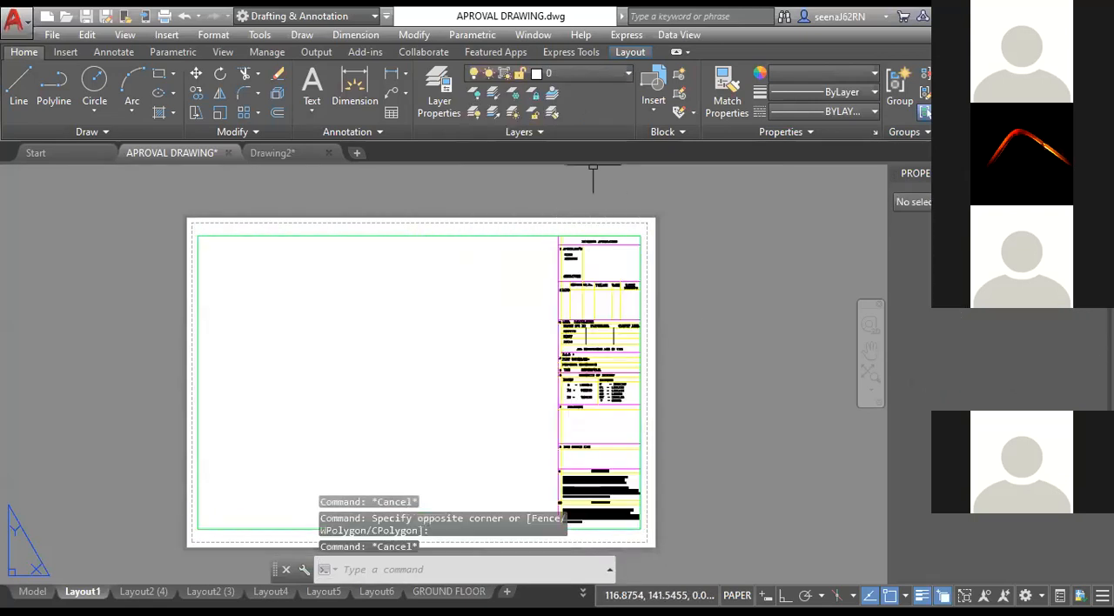
pyautogui.scroll(4, 603, 363)
pyautogui.scroll(4, 602, 363)
pyautogui.scroll(-6, 604, 363)
pyautogui.moveTo(450, 381); pyautogui.dragTo(591, 397, button='middle')
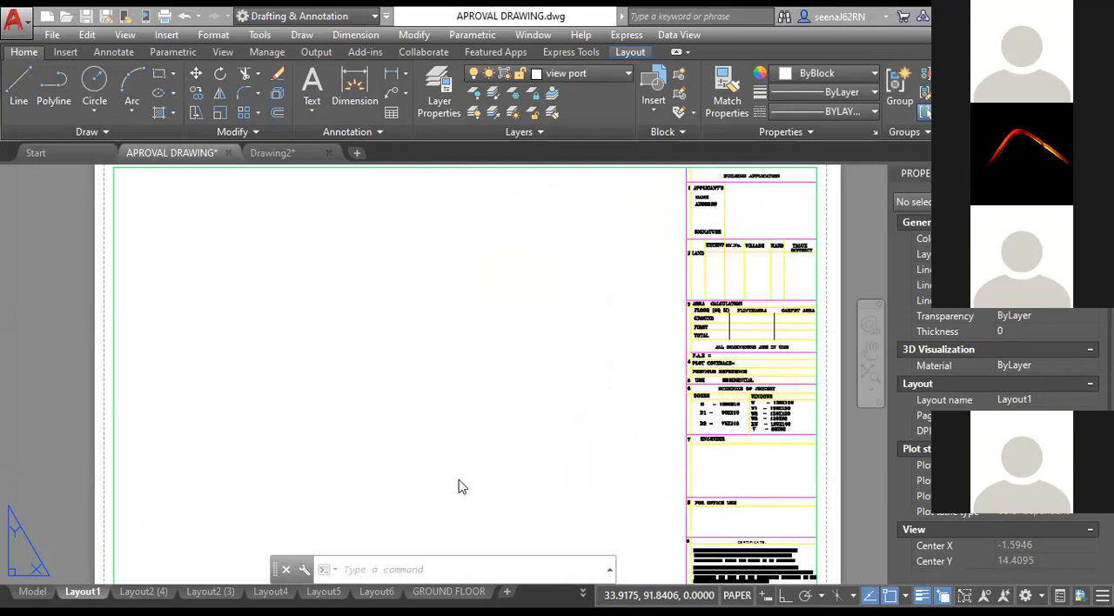
pyautogui.scroll(-2, 461, 483)
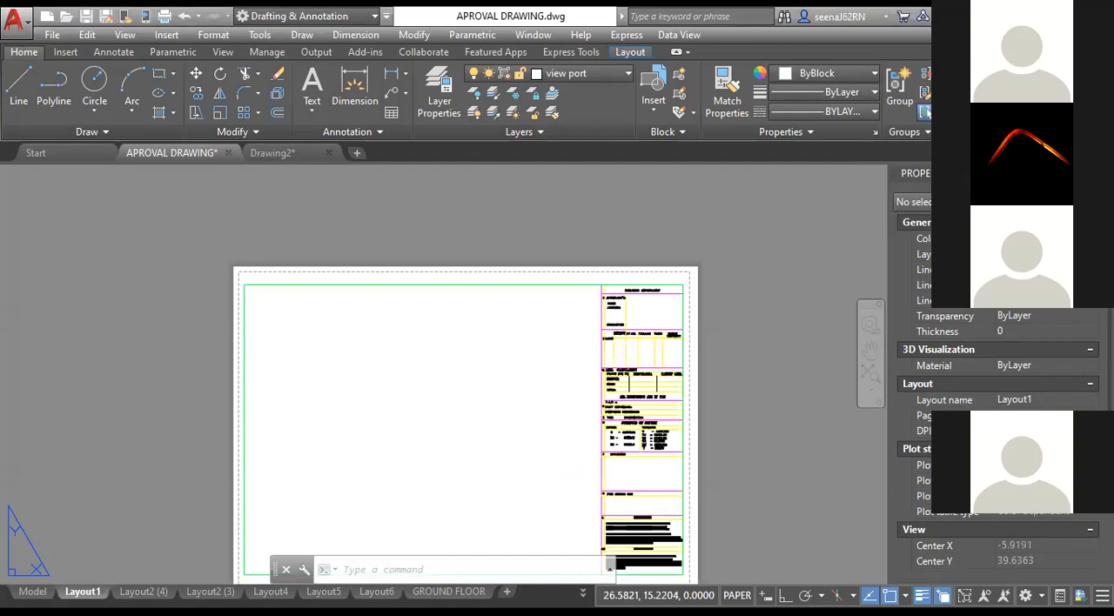
pyautogui.scroll(-2, 490, 409)
pyautogui.scroll(2, 490, 409)
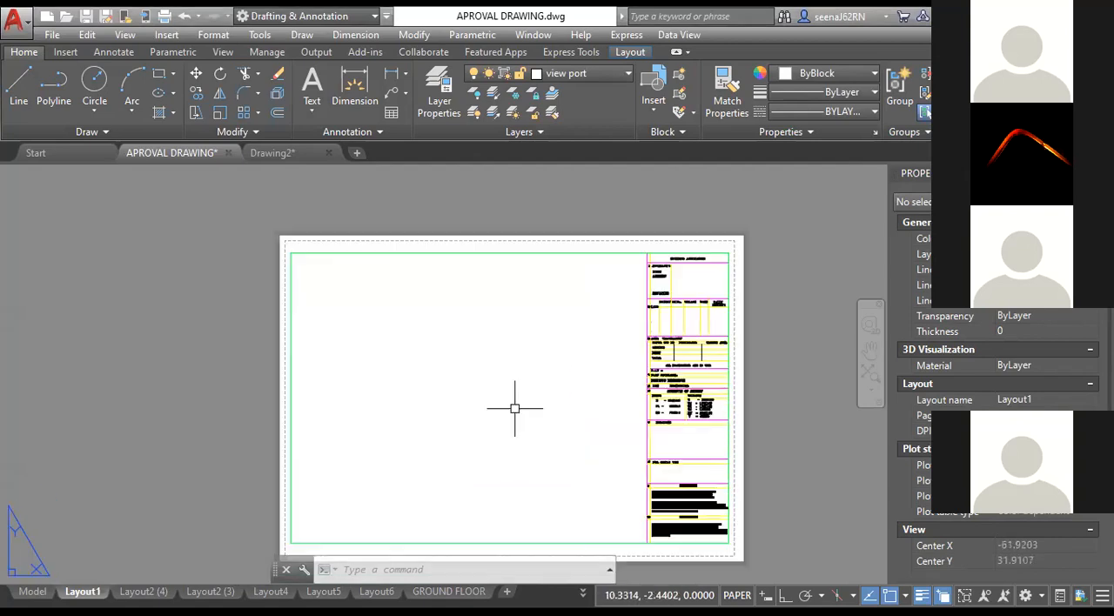
# Place a rectangular viewport in the blank area of the Layout1 sheet and zoom and pan to the plans inside it.
pyautogui.click(626, 54)
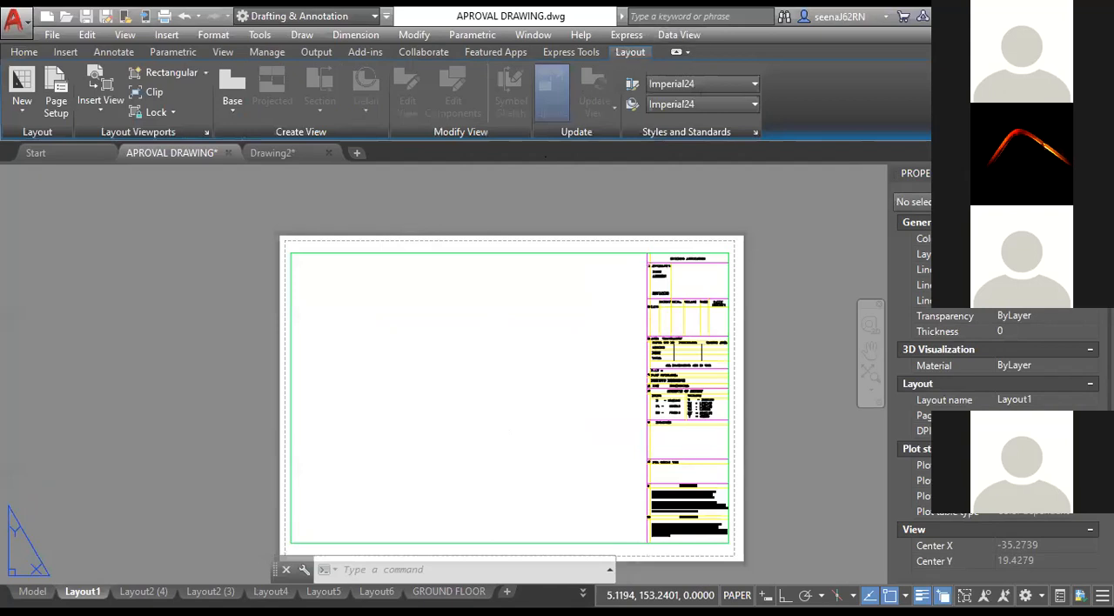
pyautogui.moveTo(84, 592)
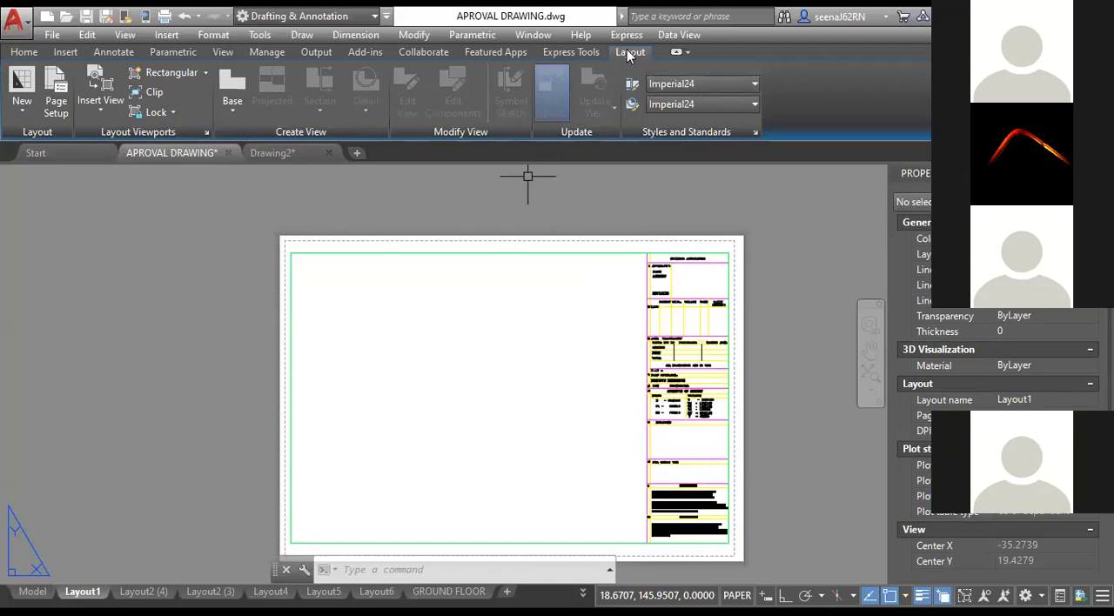
pyautogui.click(206, 74)
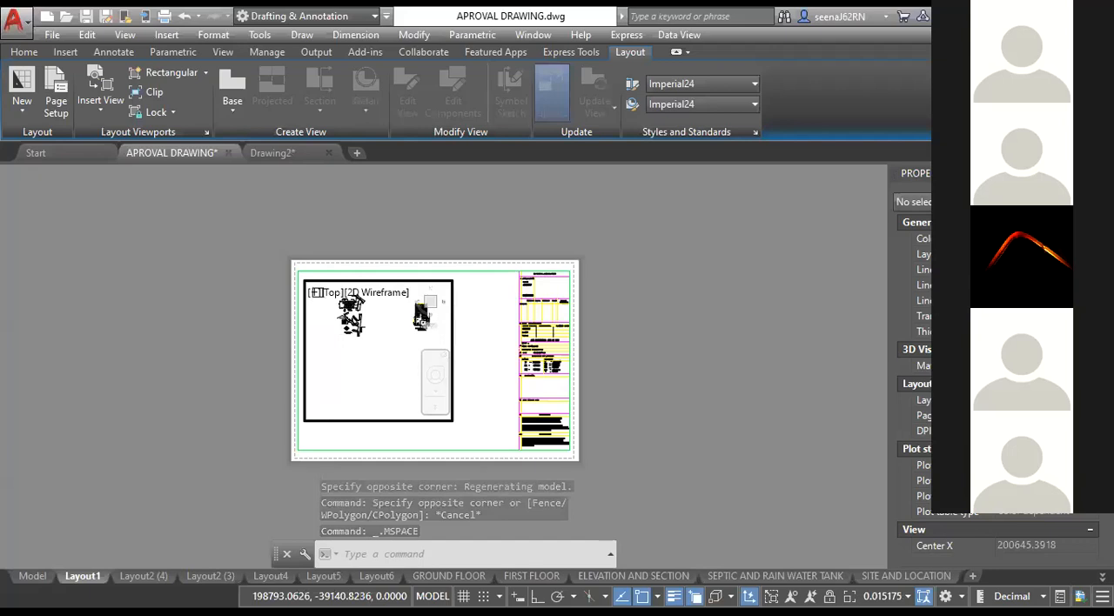
pyautogui.scroll(2, 341, 365)
pyautogui.moveTo(340, 365); pyautogui.dragTo(376, 377, button='middle')
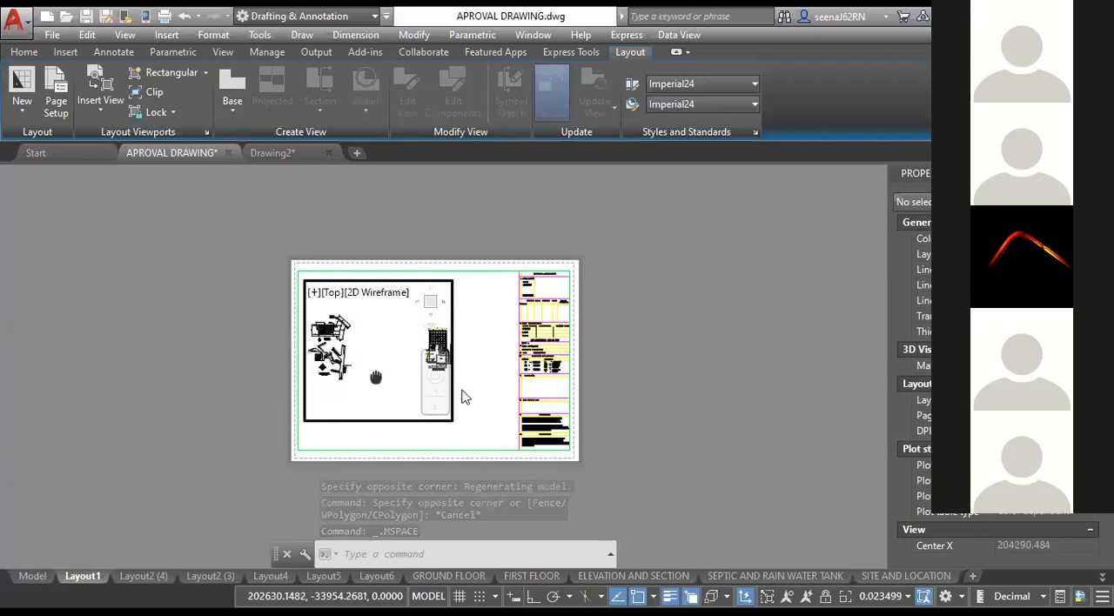
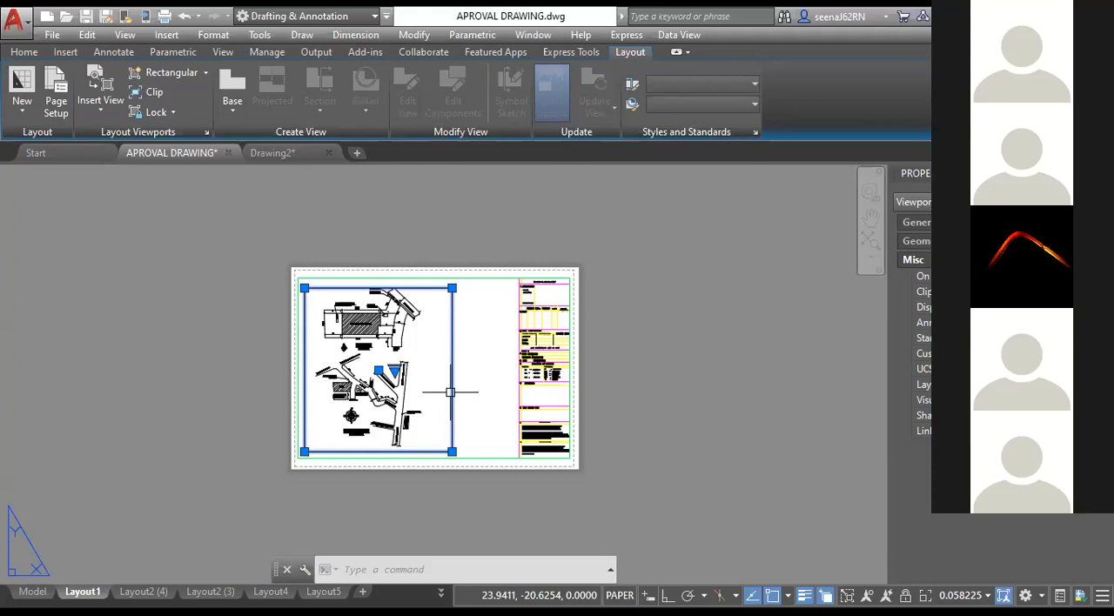
# Choose a standard scale for the selected viewport on the Layout1 sheet.
pyautogui.click(964, 595)
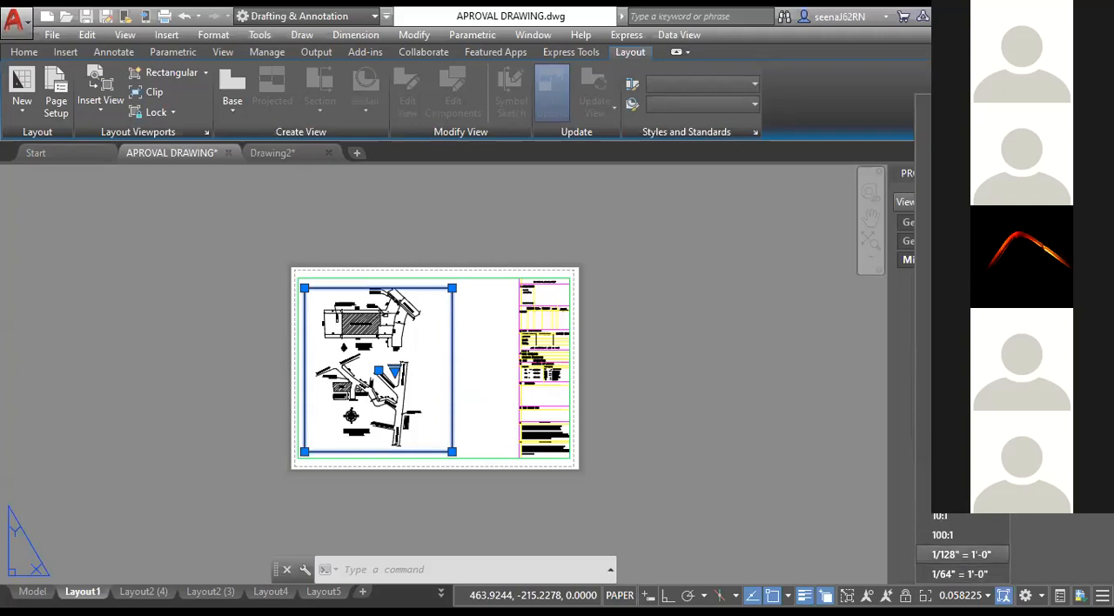
pyautogui.click(924, 320)
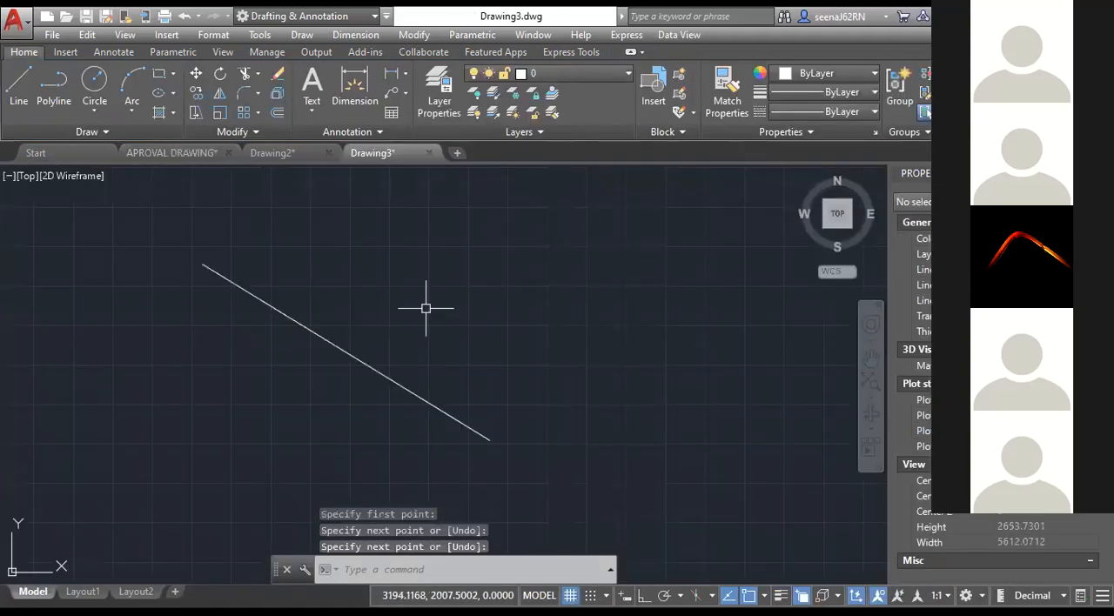
pyautogui.click(418, 396)
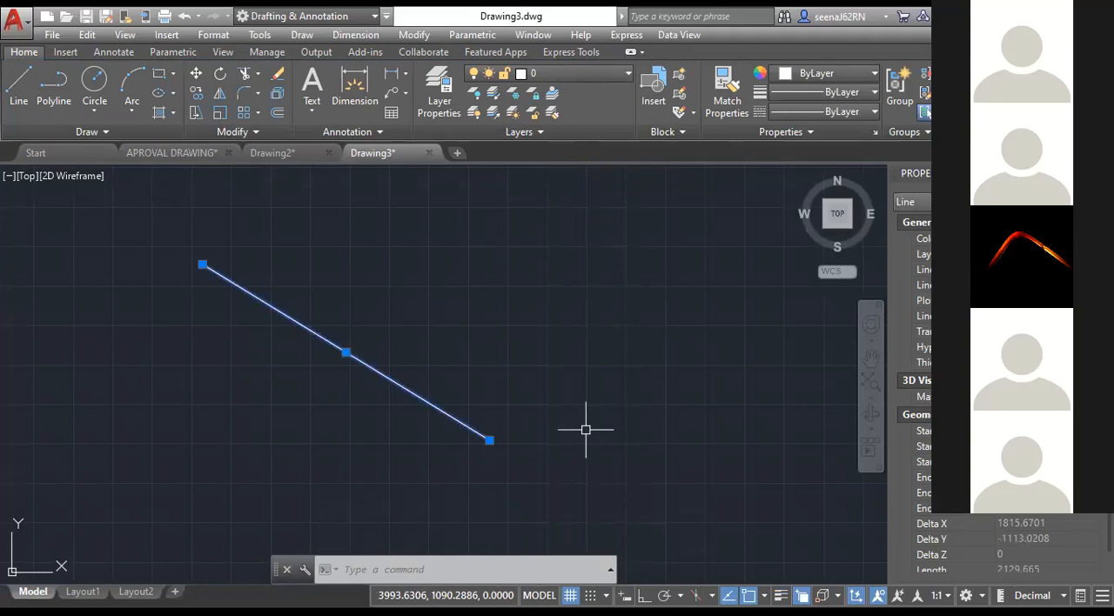
pyautogui.press('Escape')
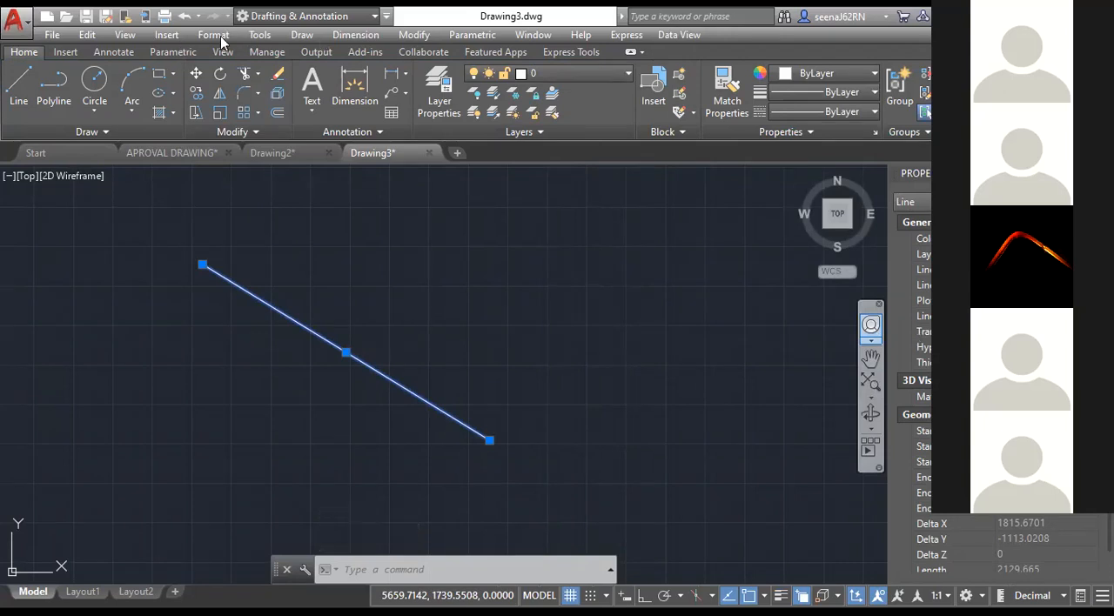
pyautogui.press('Escape')
pyautogui.press('Escape')
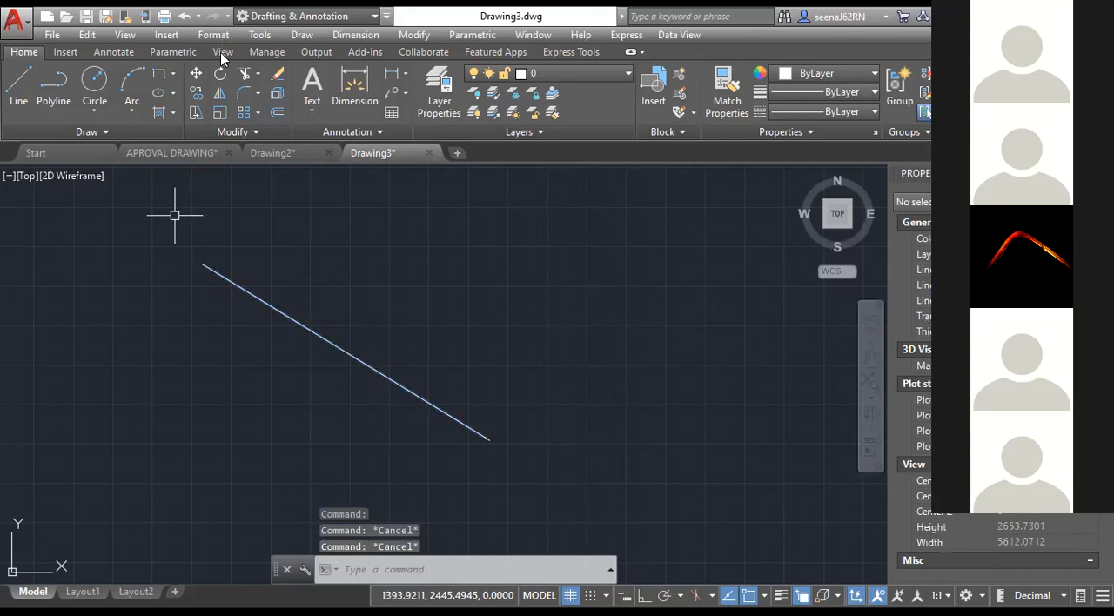
# Load the BATTING linetype from acadiso.lin into Drawing3 with the Linetype Manager.
pyautogui.click(213, 34)
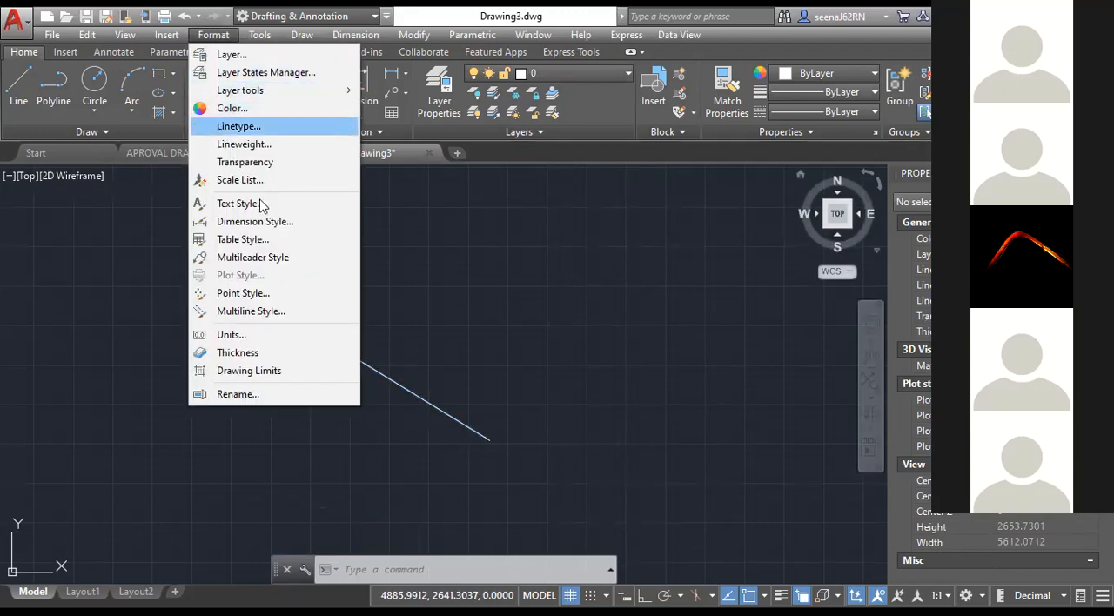
pyautogui.click(291, 127)
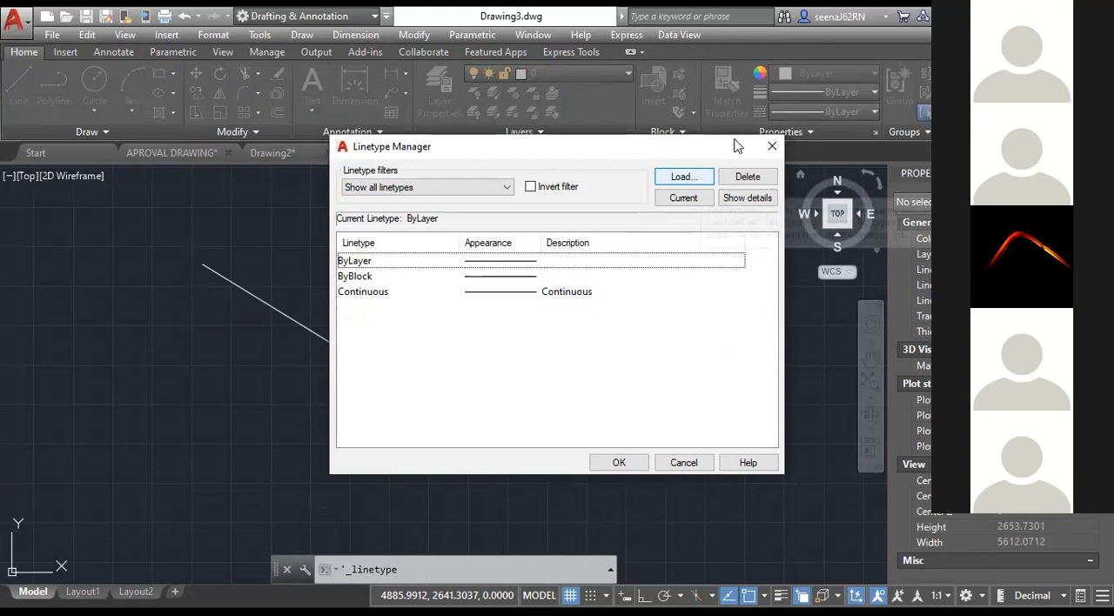
pyautogui.click(698, 177)
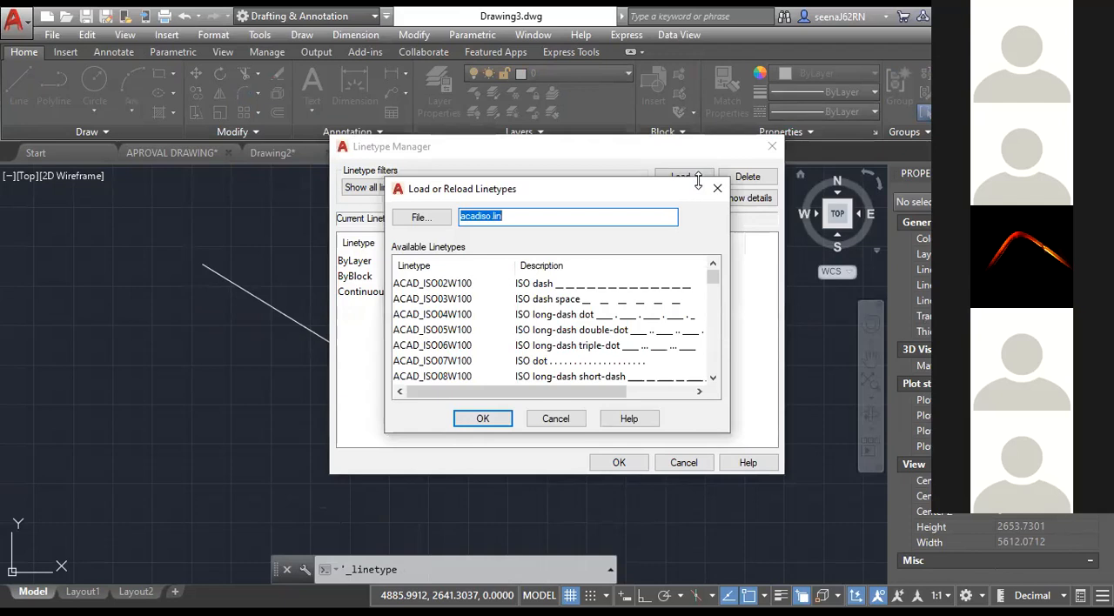
pyautogui.scroll(-1, 609, 301)
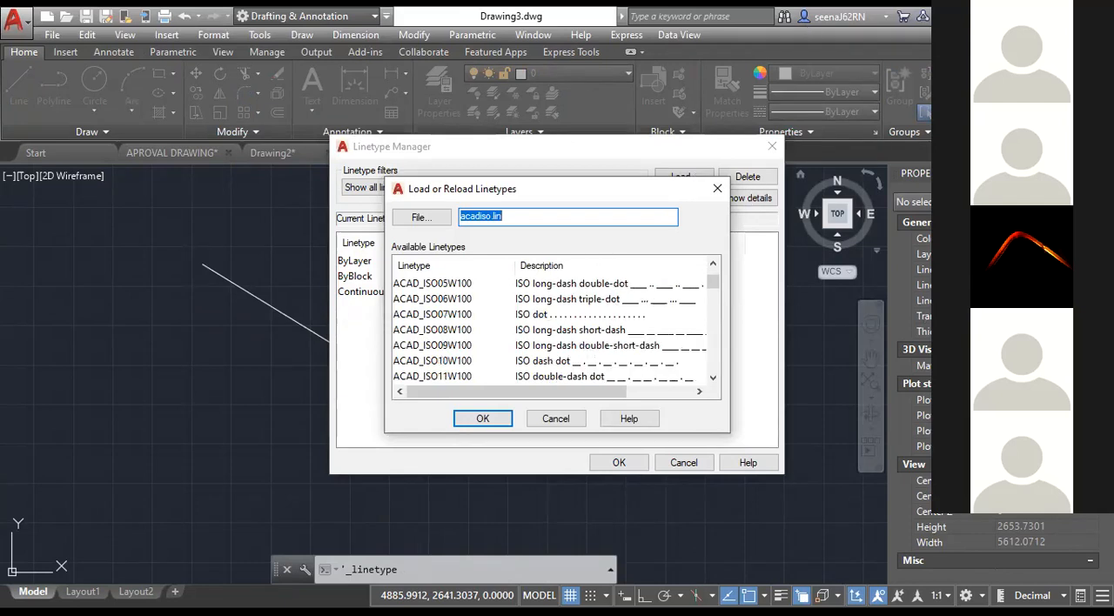
pyautogui.press('Escape')
pyautogui.press('Escape')
# Assign the BATTING linetype to the diagonal line in Drawing3.
pyautogui.click(439, 353)
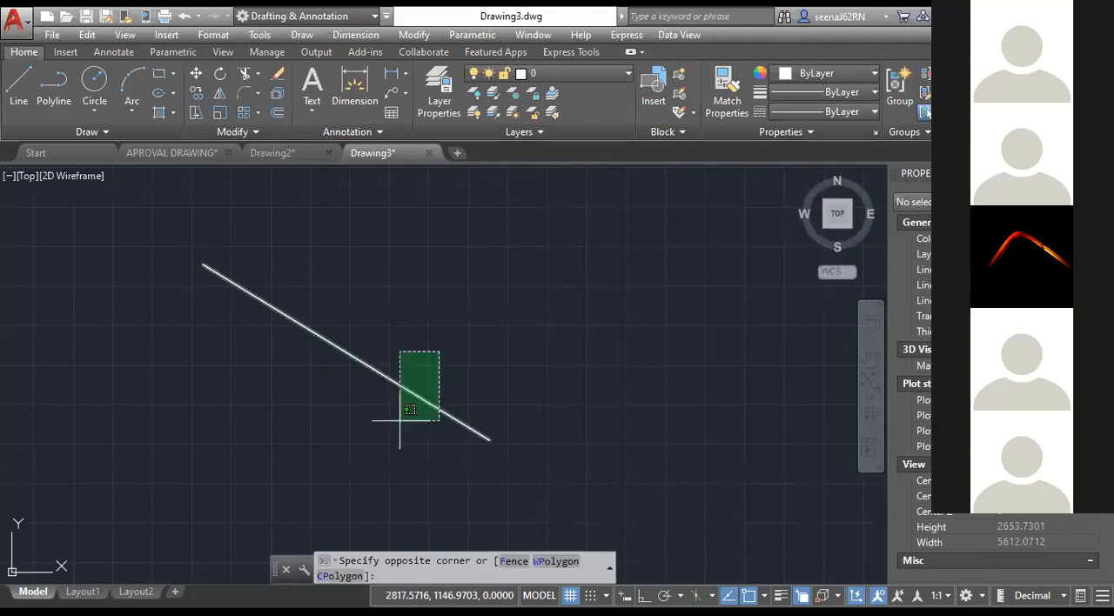
pyautogui.click(400, 421)
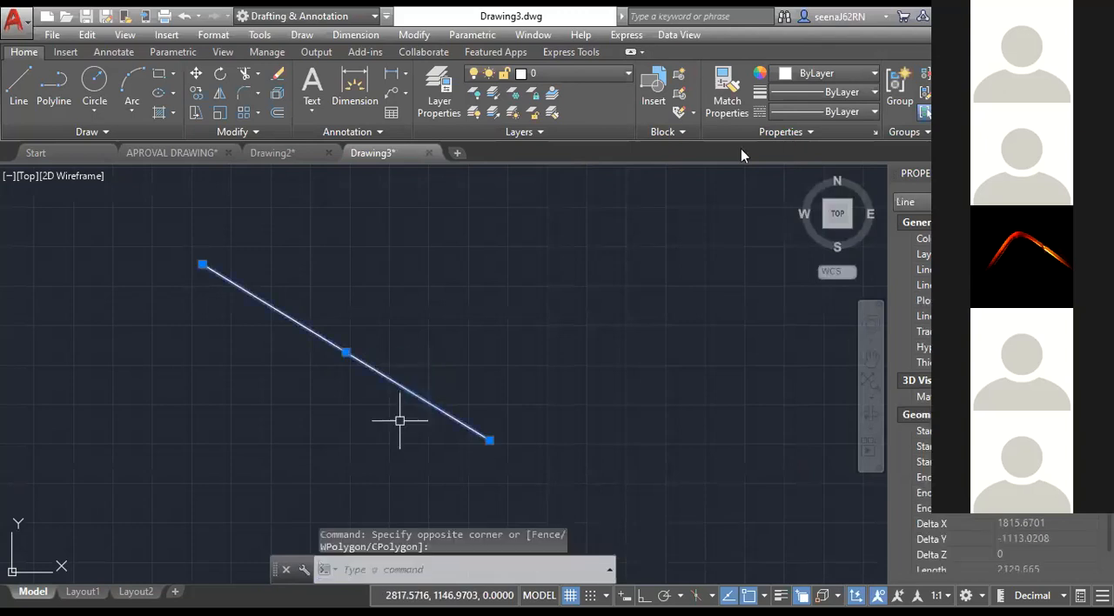
pyautogui.click(873, 112)
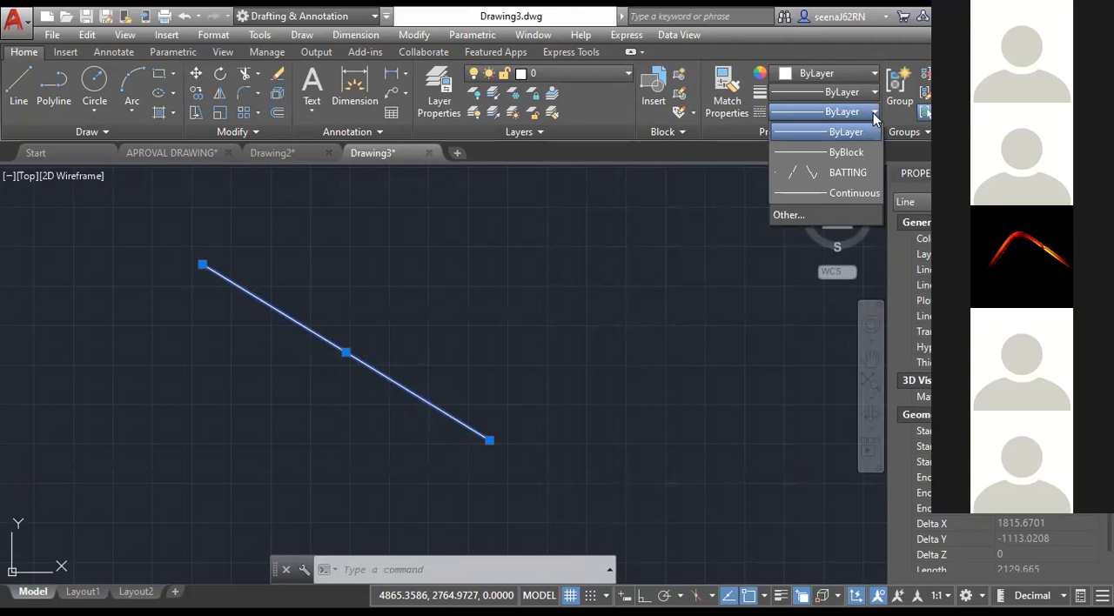
pyautogui.click(835, 172)
pyautogui.scroll(5, 270, 322)
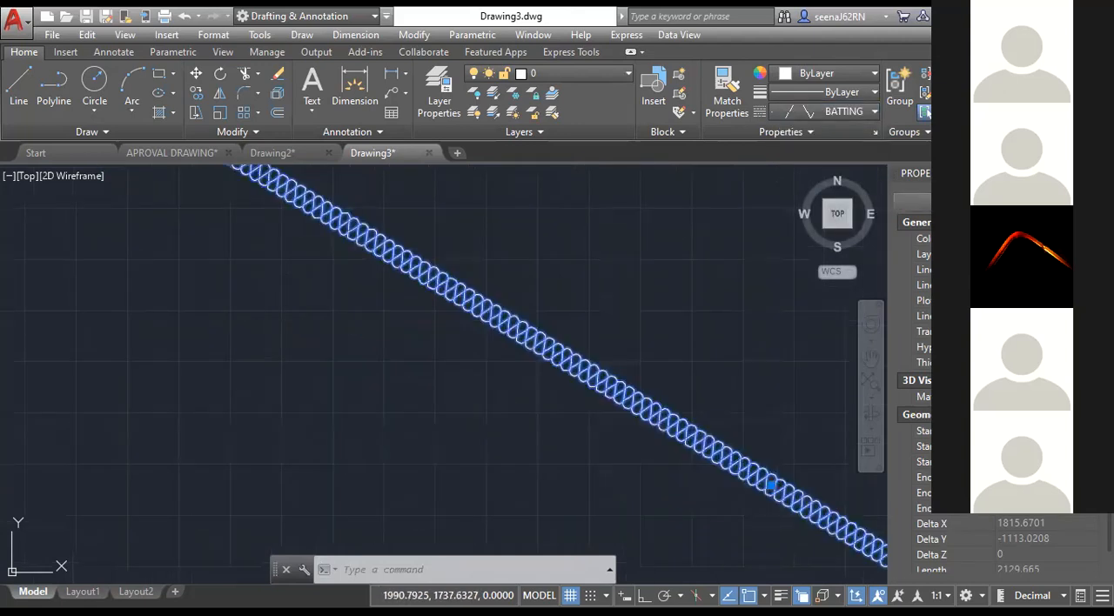
pyautogui.press('Escape')
pyautogui.press('Escape')
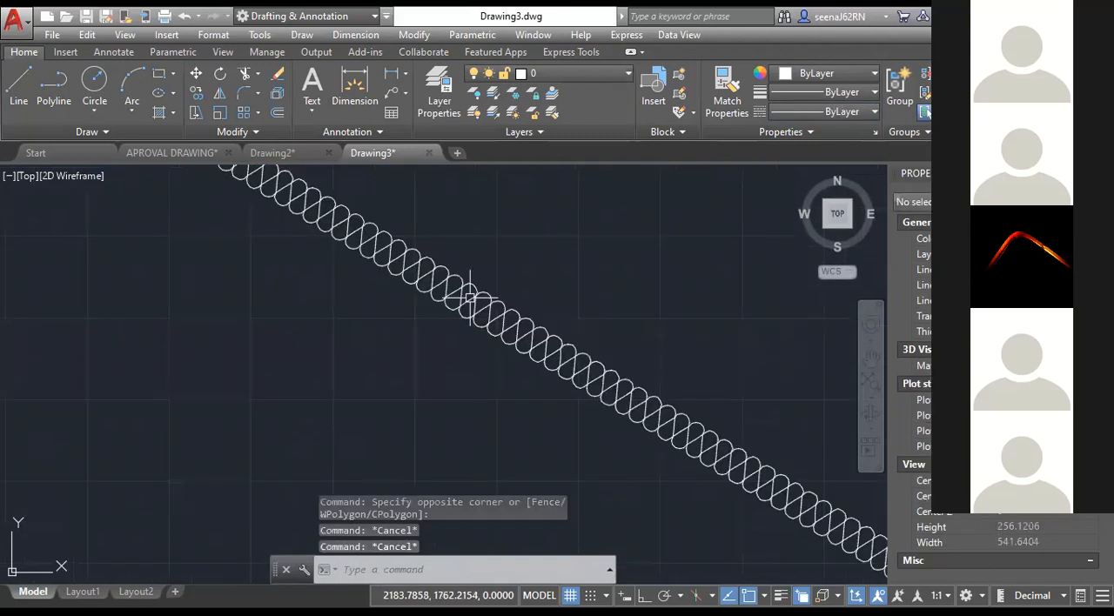
# Examine the batting pattern along the diagonal line and the line's properties.
pyautogui.scroll(-2, 519, 324)
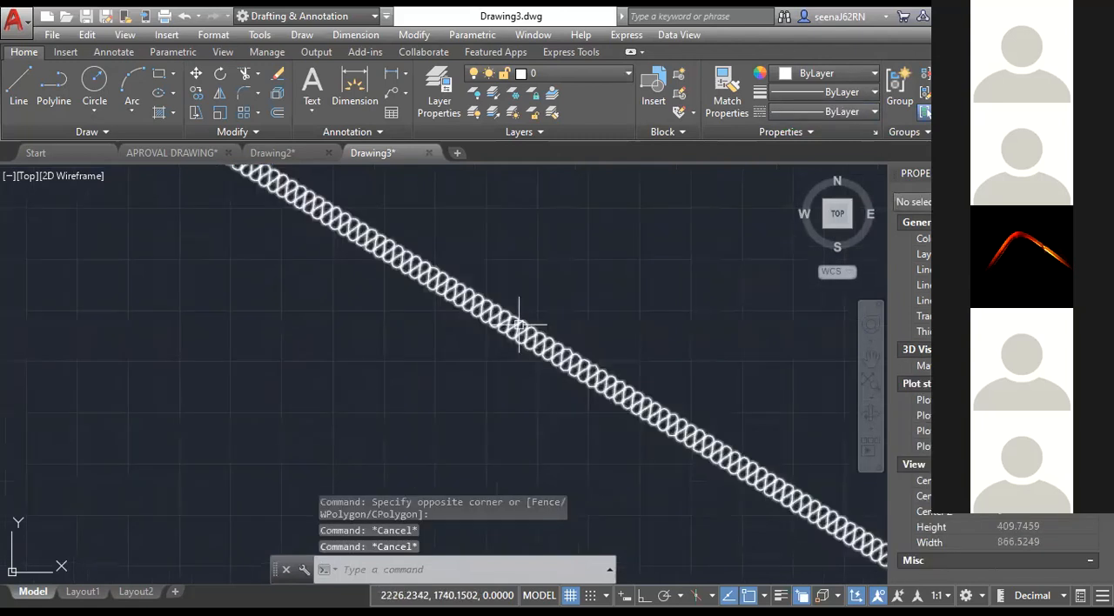
pyautogui.scroll(-2, 520, 324)
pyautogui.moveTo(520, 324); pyautogui.dragTo(171, 190, button='middle')
pyautogui.click(510, 418)
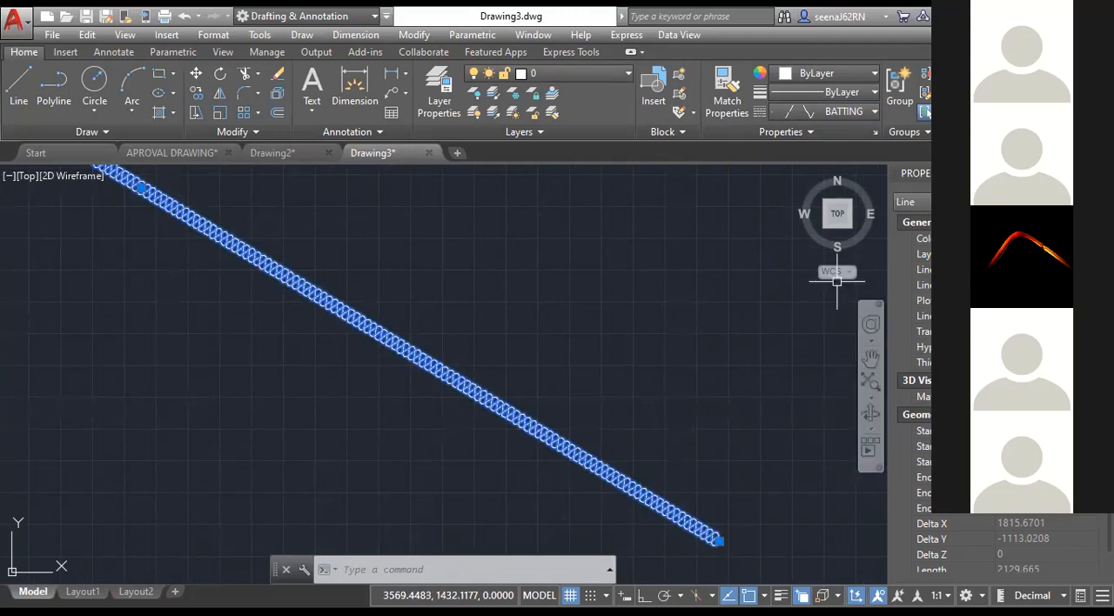
pyautogui.press('Escape')
pyautogui.press('Escape')
pyautogui.press('Escape')
pyautogui.scroll(-4, 519, 299)
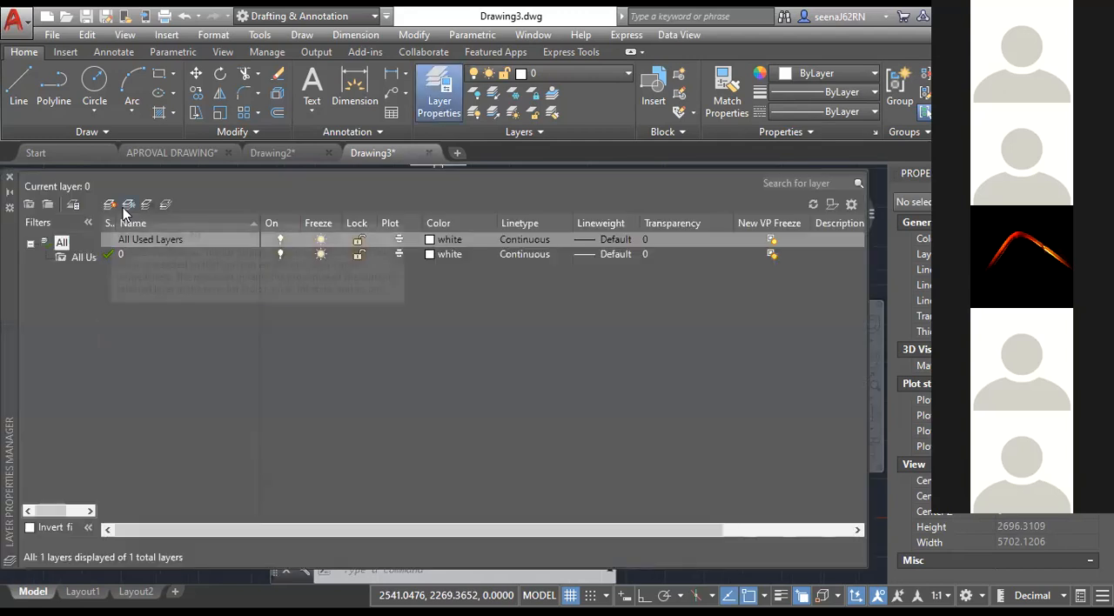
# Create a new layer with the default name and set its color to index color 31.
pyautogui.click(109, 205)
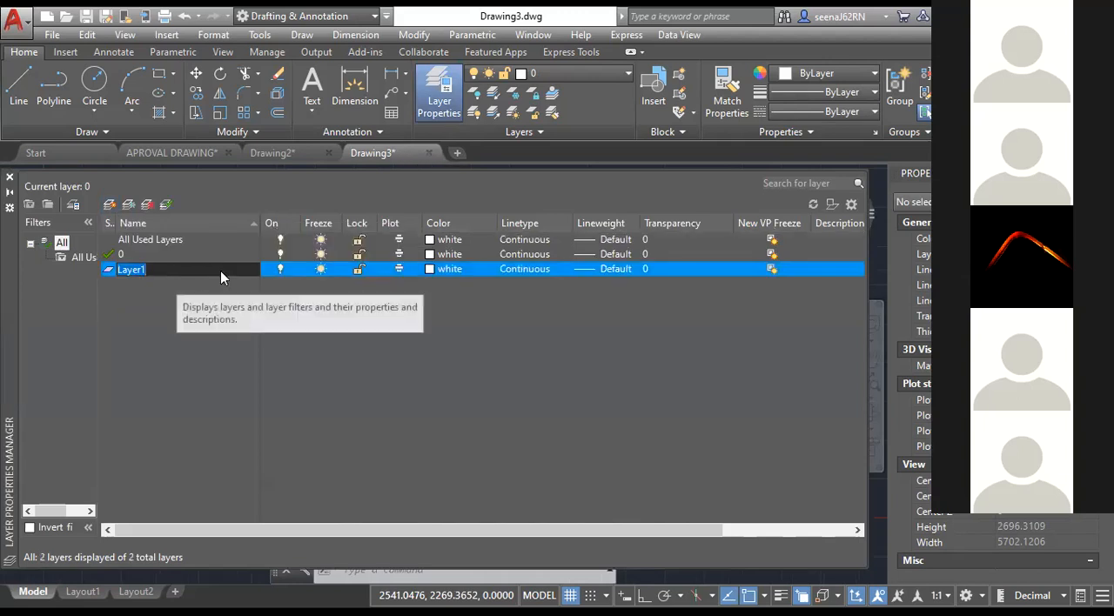
pyautogui.click(430, 267)
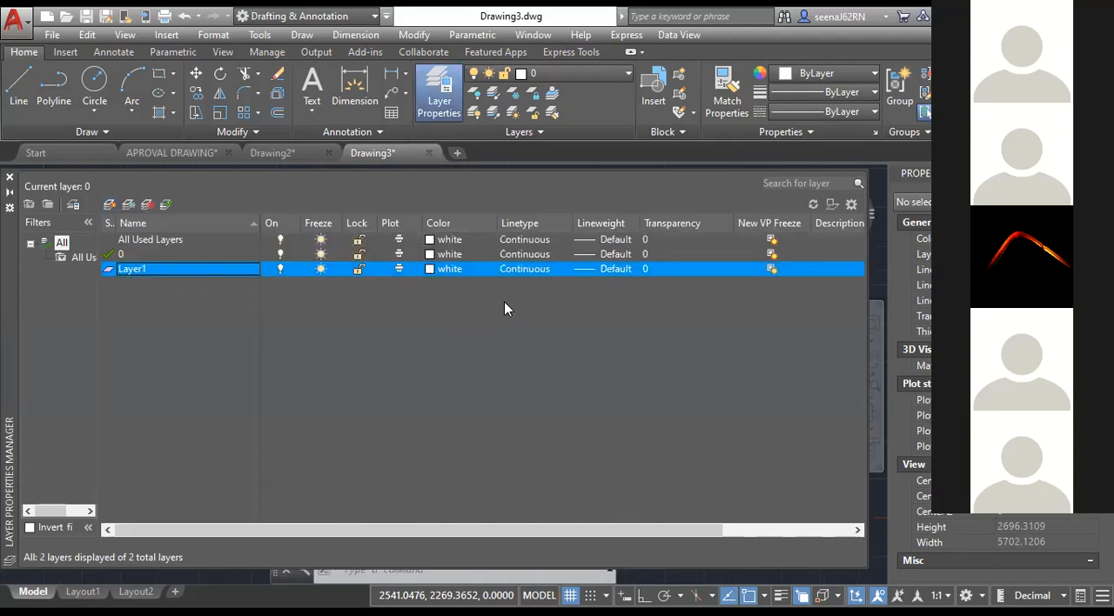
pyautogui.click(449, 275)
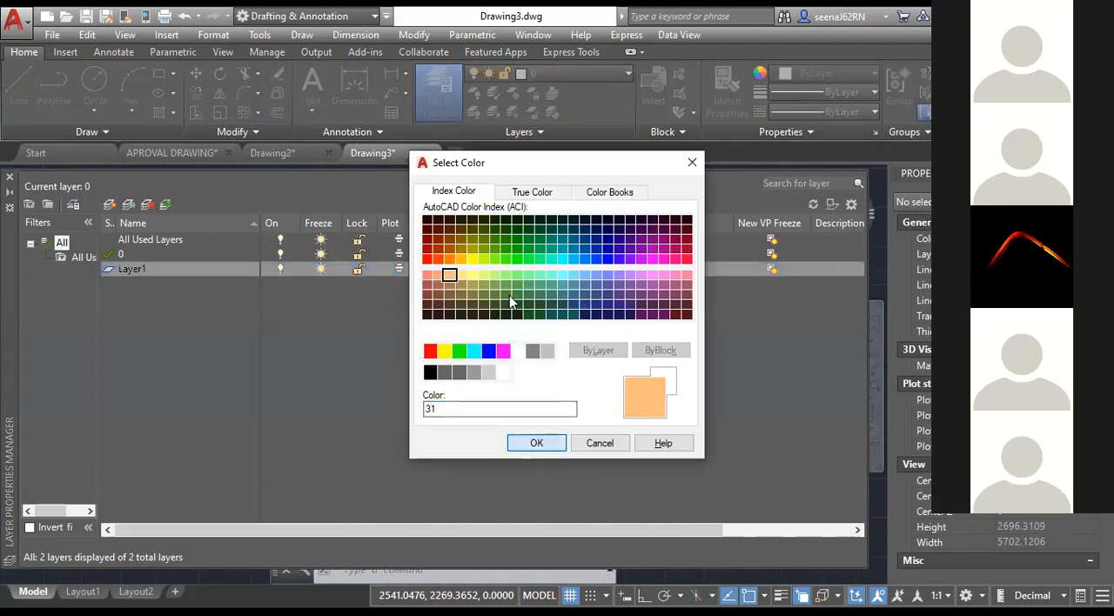
pyautogui.press('Return')
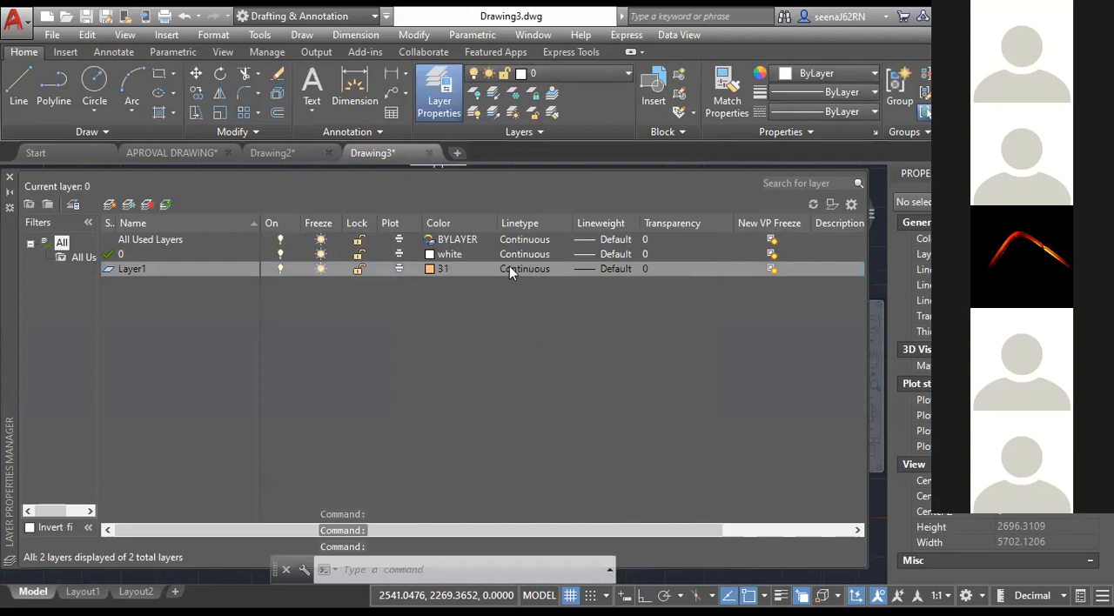
# Load the DASHED2 linetype from acadiso.lin and assign it to Layer1.
pyautogui.click(517, 268)
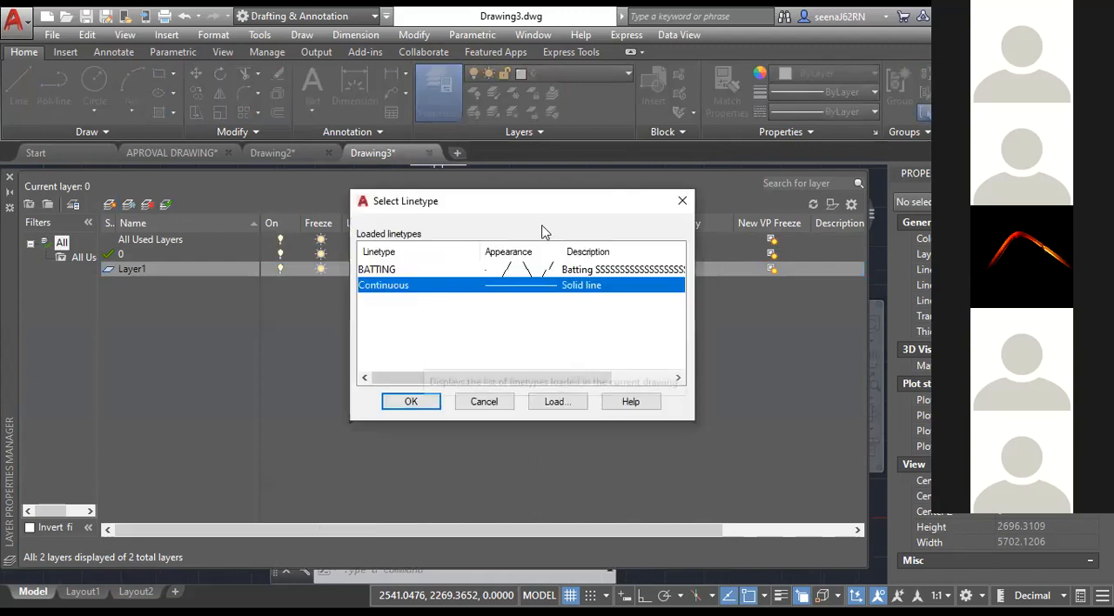
pyautogui.click(672, 201)
pyautogui.click(537, 271)
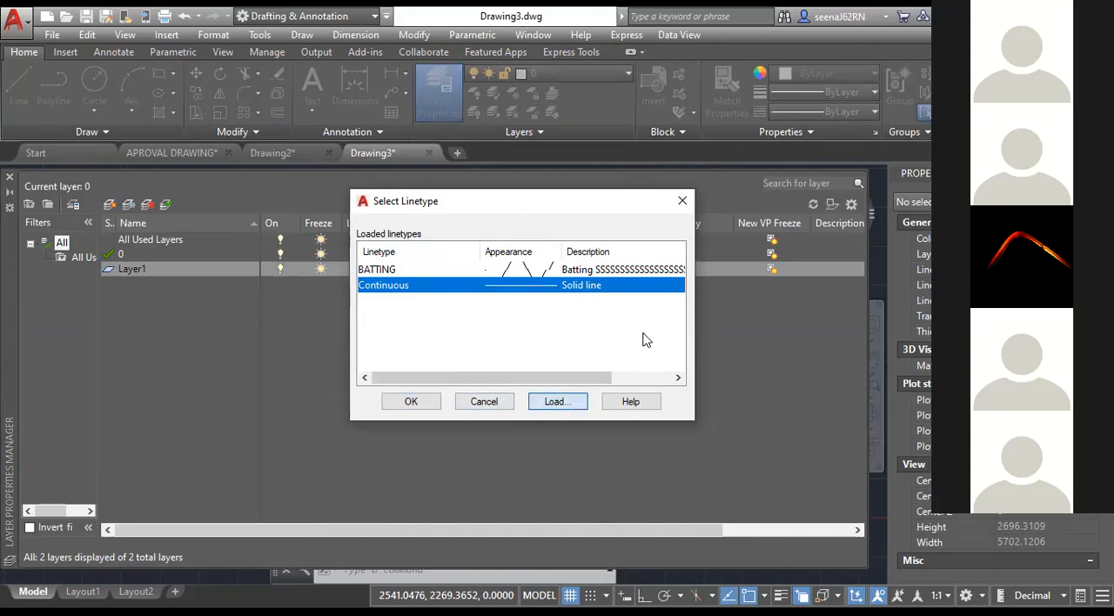
pyautogui.scroll(-4, 661, 331)
pyautogui.scroll(-4, 599, 333)
pyautogui.click(601, 301)
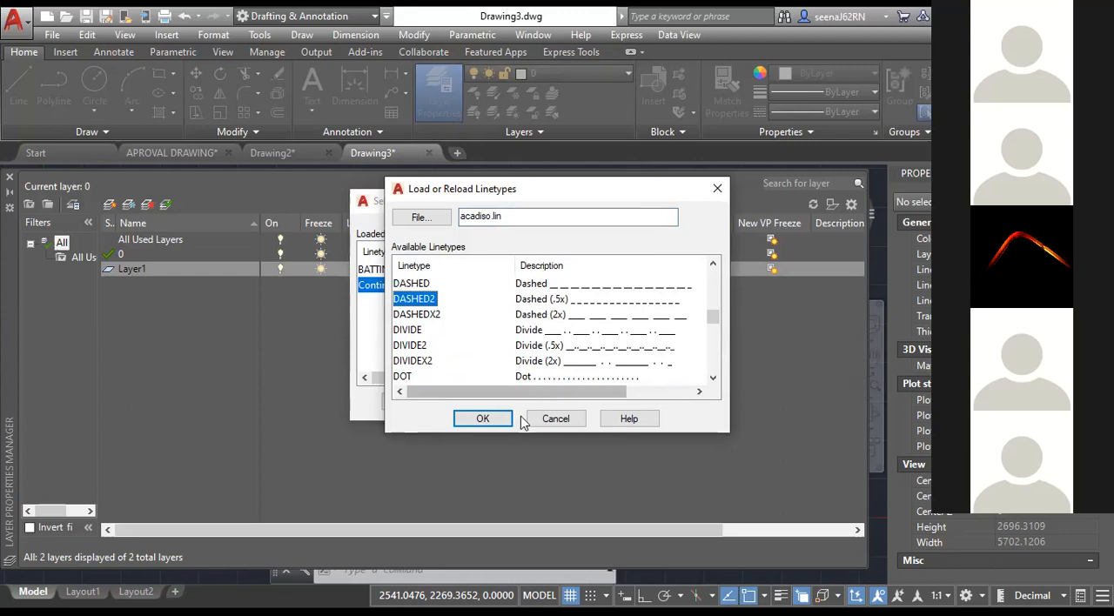
pyautogui.click(487, 419)
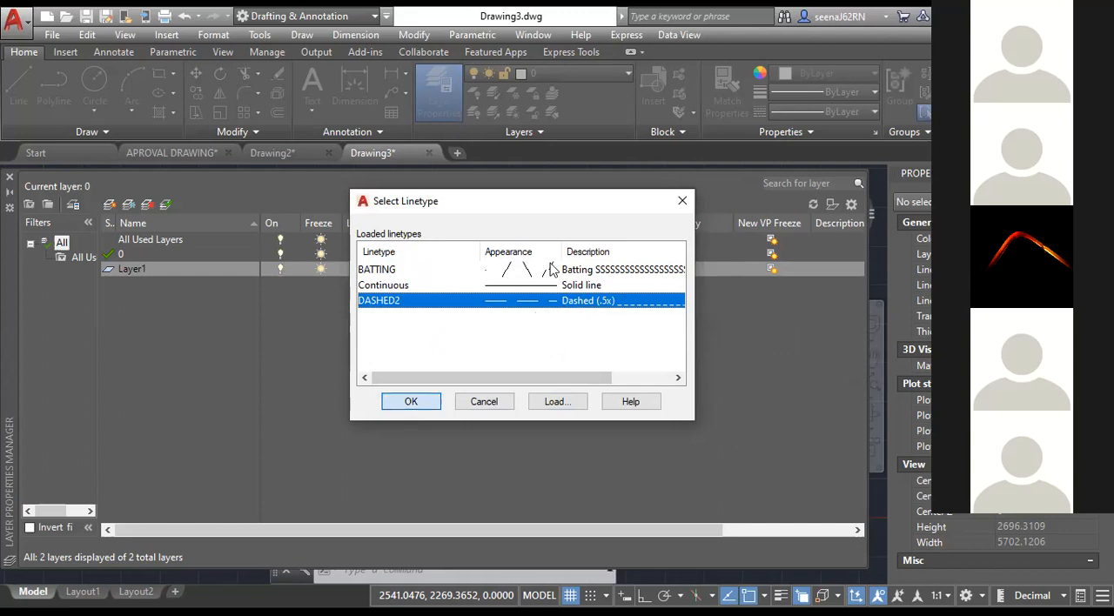
pyautogui.press('Return')
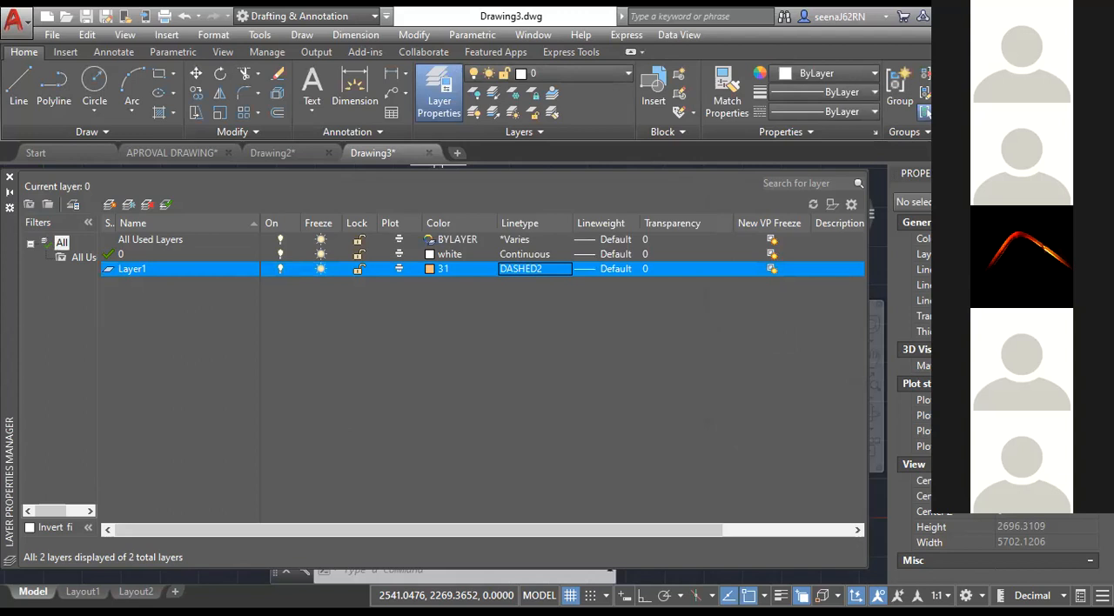
pyautogui.click(10, 176)
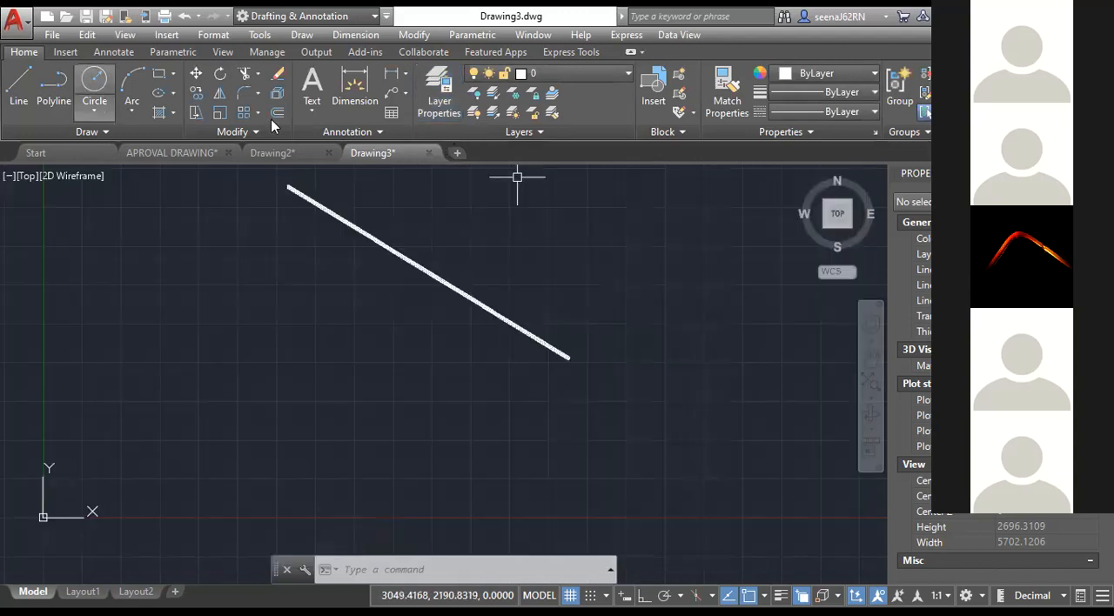
# Make Layer1 the current layer and draw a rectangle in the empty area beside the diagonal line.
pyautogui.click(159, 74)
pyautogui.click(554, 74)
pyautogui.click(550, 113)
pyautogui.moveTo(615, 295); pyautogui.dragTo(240, 244, button='middle')
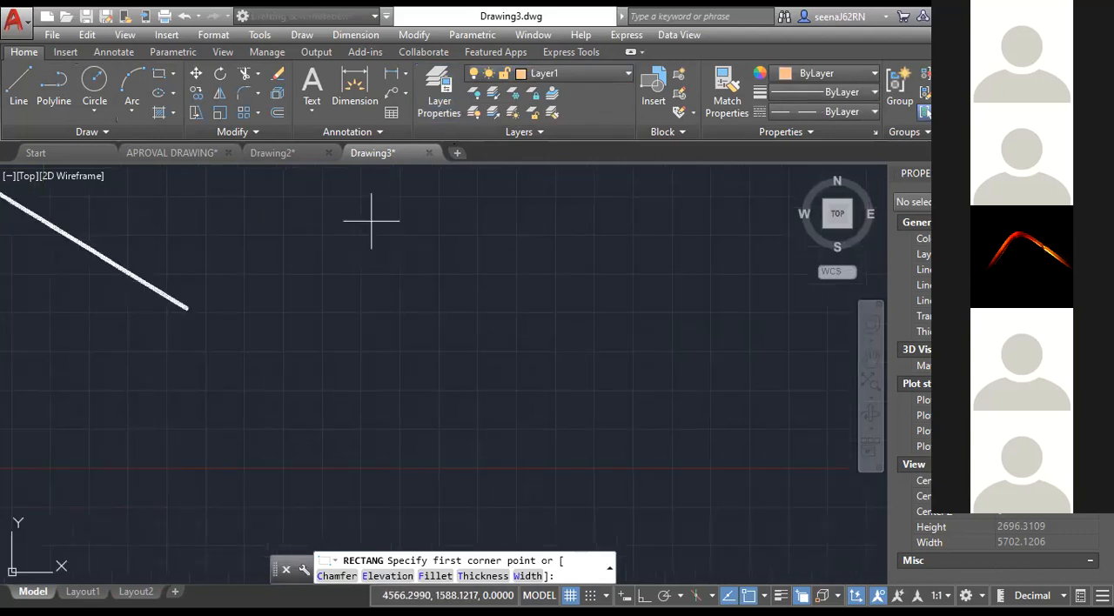
pyautogui.click(372, 221)
# Select the rectangle and examine the linetype of its edges up close.
pyautogui.scroll(5, 402, 289)
pyautogui.scroll(4, 408, 285)
pyautogui.moveTo(408, 284); pyautogui.dragTo(418, 315, button='middle')
pyautogui.click(525, 354)
pyautogui.click(474, 299)
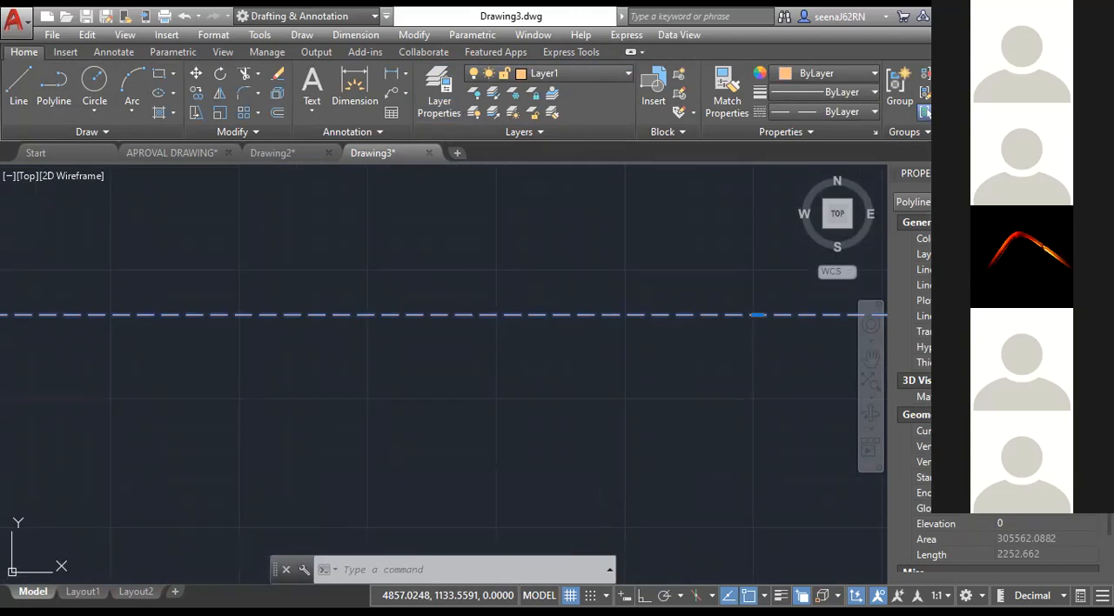
pyautogui.scroll(-5, 592, 329)
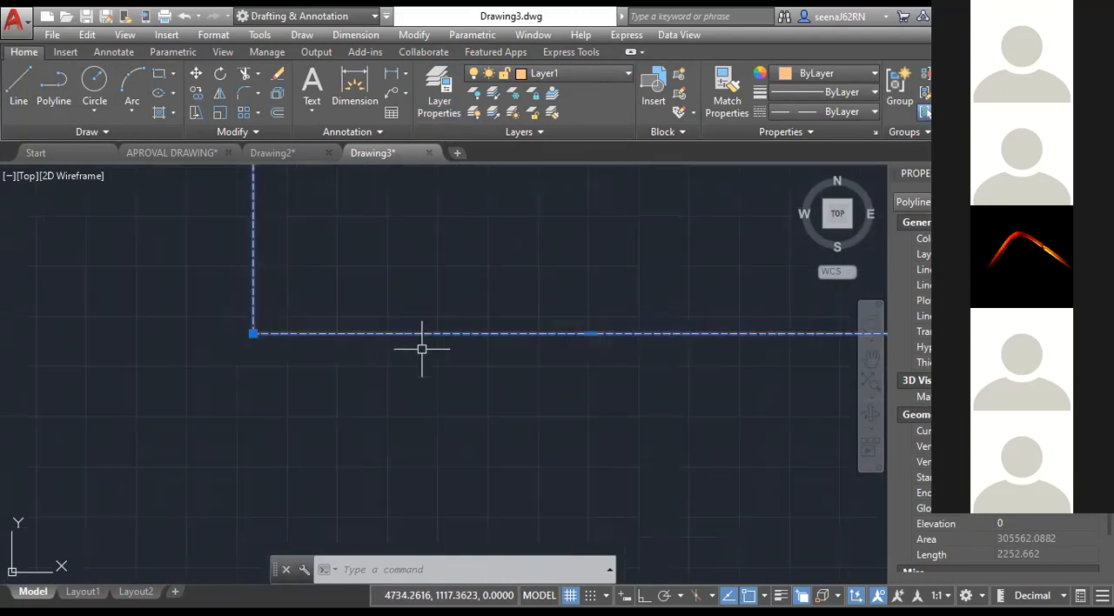
pyautogui.moveTo(421, 349); pyautogui.dragTo(365, 451, button='middle')
pyautogui.scroll(-4, 392, 379)
pyautogui.moveTo(392, 380); pyautogui.dragTo(392, 447, button='middle')
pyautogui.scroll(2, 316, 335)
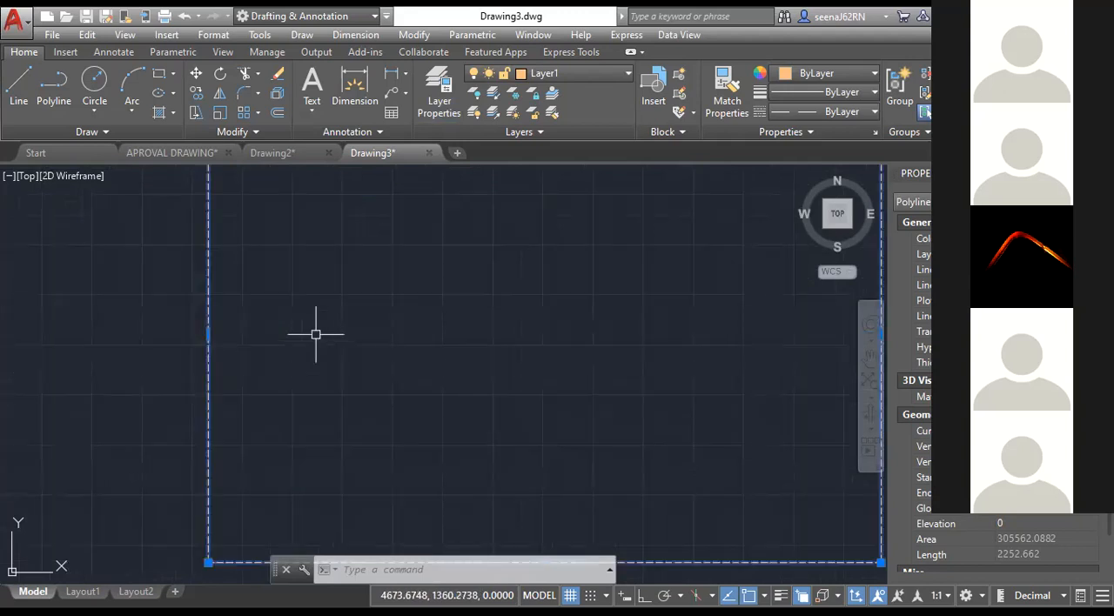
# Switch to Drawing2 and open Block 1, the small rectangle with a circle, for editing in the Block Editor.
pyautogui.click(300, 151)
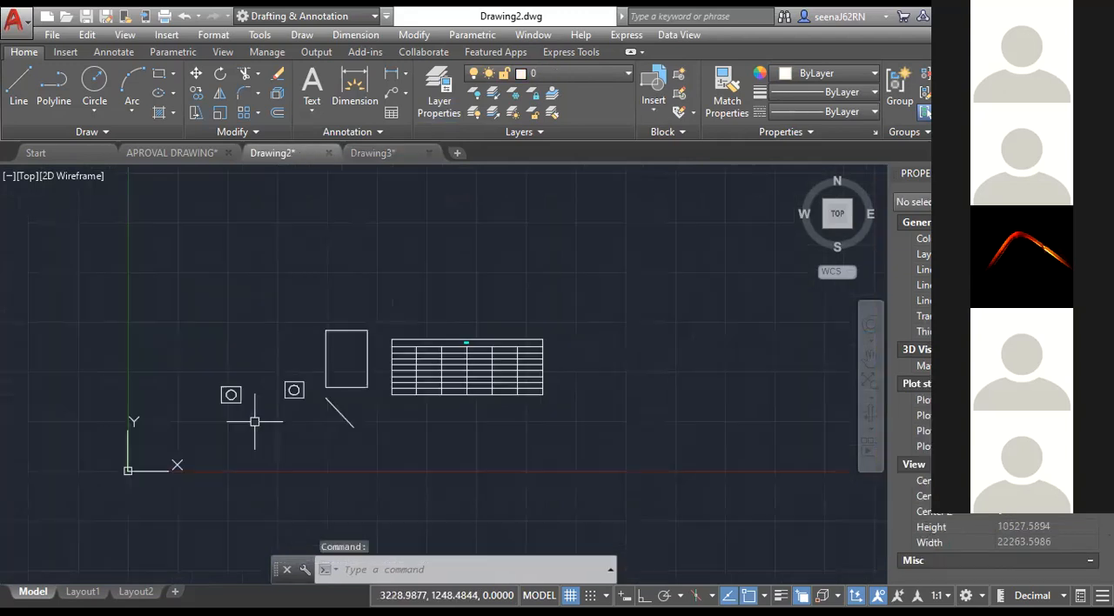
pyautogui.scroll(2, 244, 409)
pyautogui.scroll(2, 244, 391)
pyautogui.moveTo(579, 454); pyautogui.dragTo(529, 472, button='middle')
pyautogui.press('Escape')
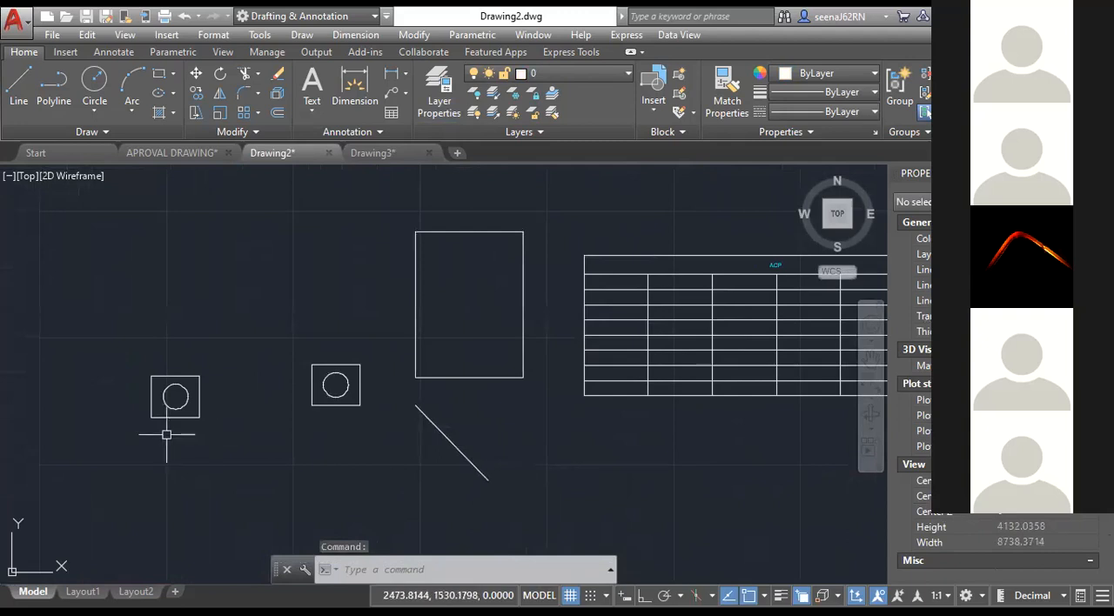
pyautogui.click(181, 417)
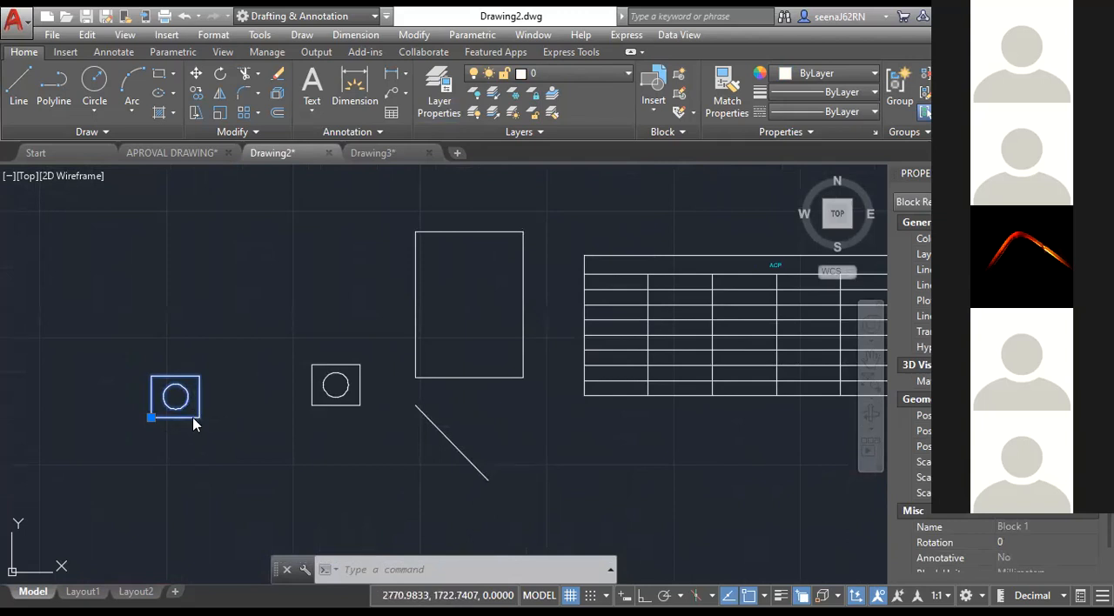
pyautogui.rightClick(194, 422)
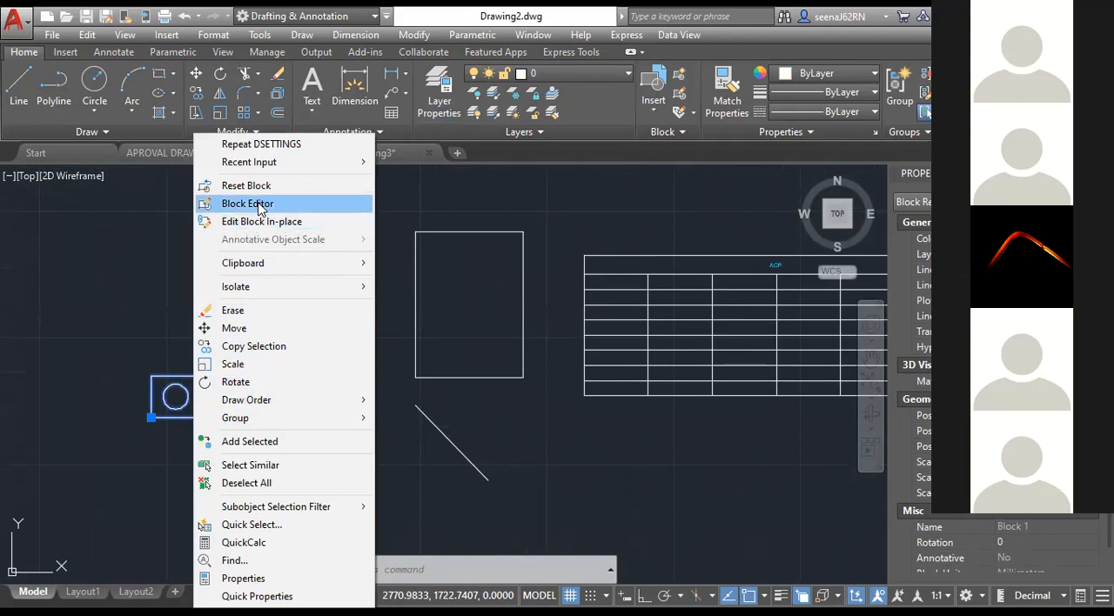
pyautogui.click(259, 203)
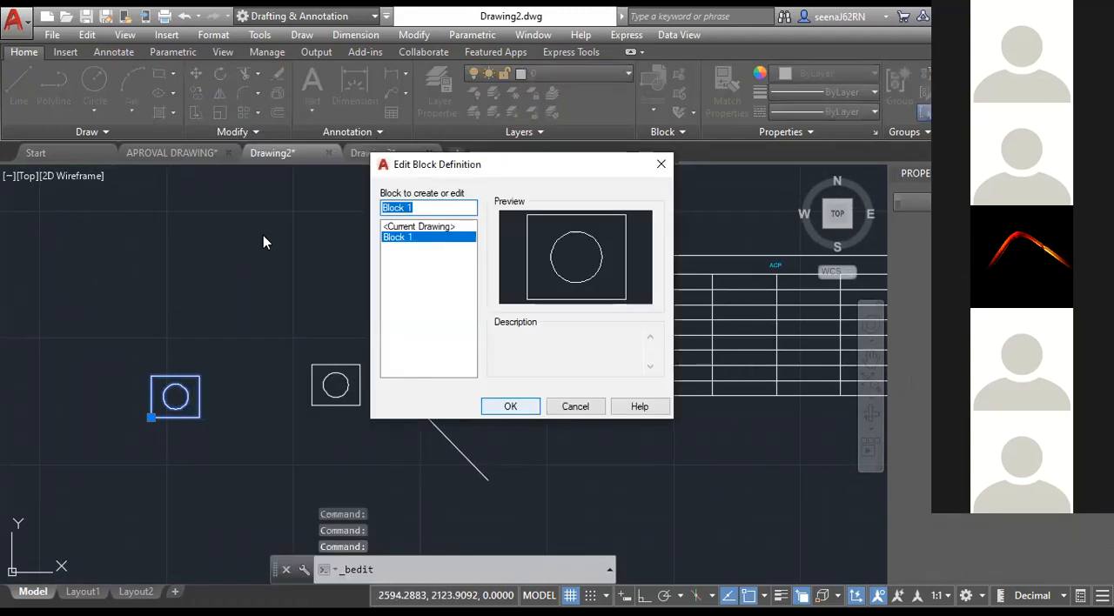
pyautogui.click(511, 405)
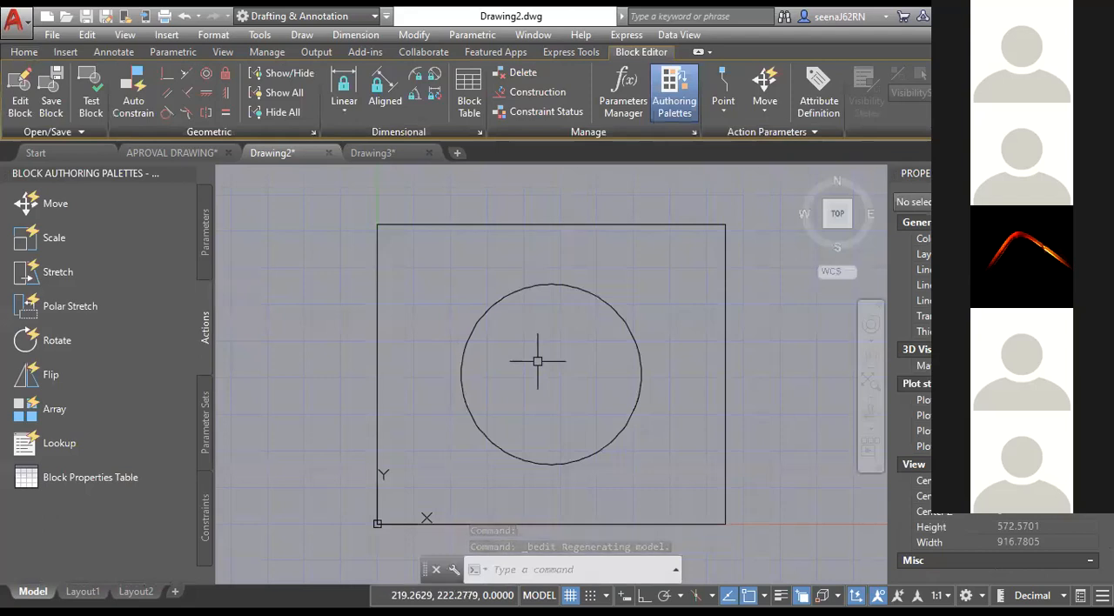
# Reshape Block 1's rectangle into an irregular quadrilateral, shift its circle toward the lower-left corner, and save and close the block.
pyautogui.click(211, 246)
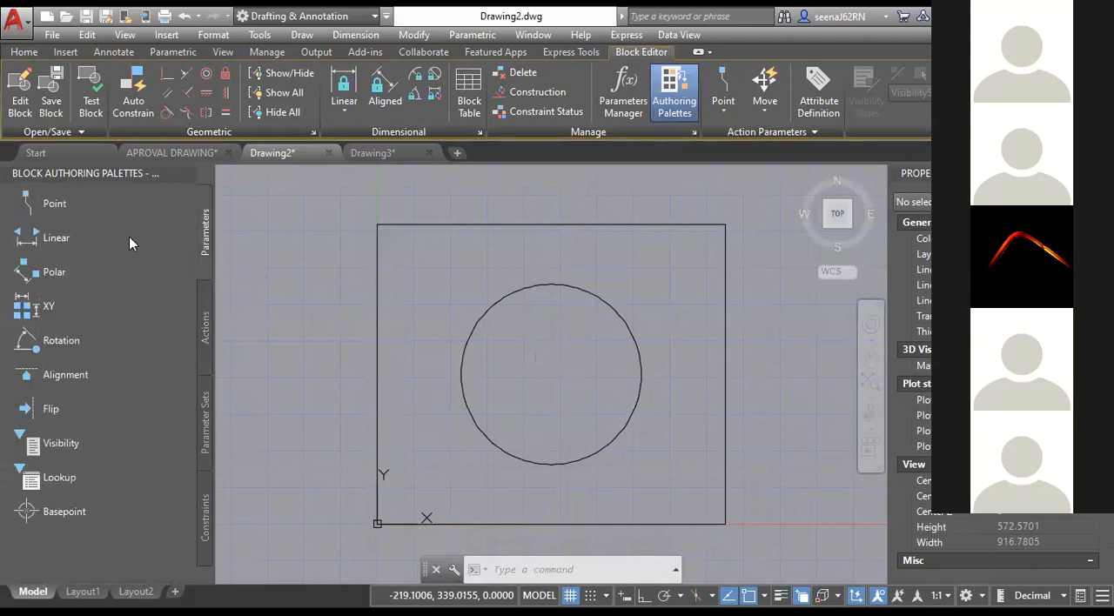
pyautogui.click(206, 326)
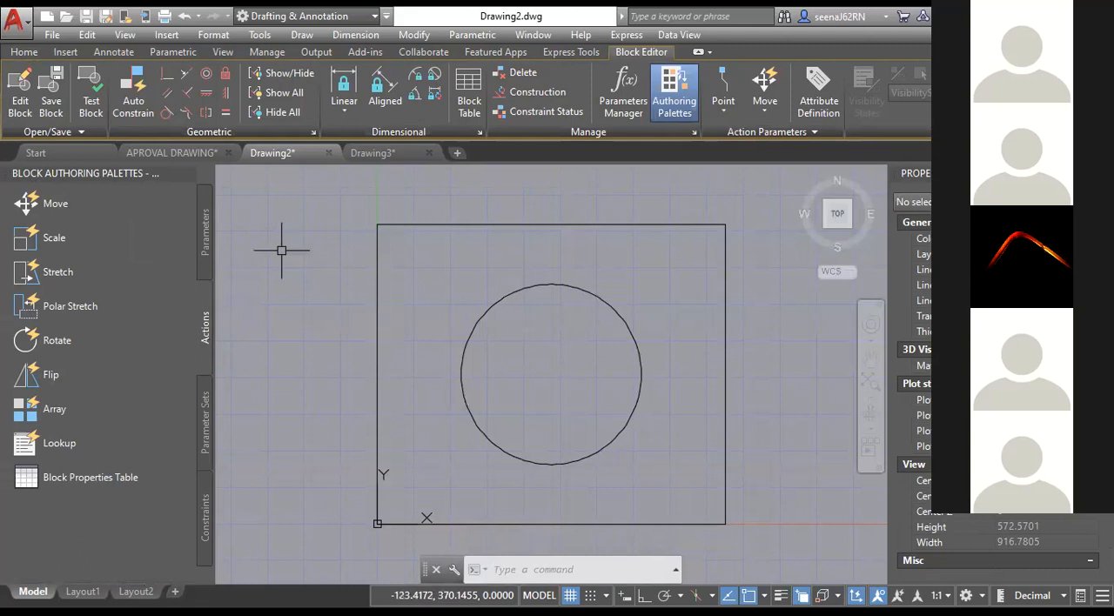
pyautogui.click(719, 376)
pyautogui.scroll(-2, 676, 383)
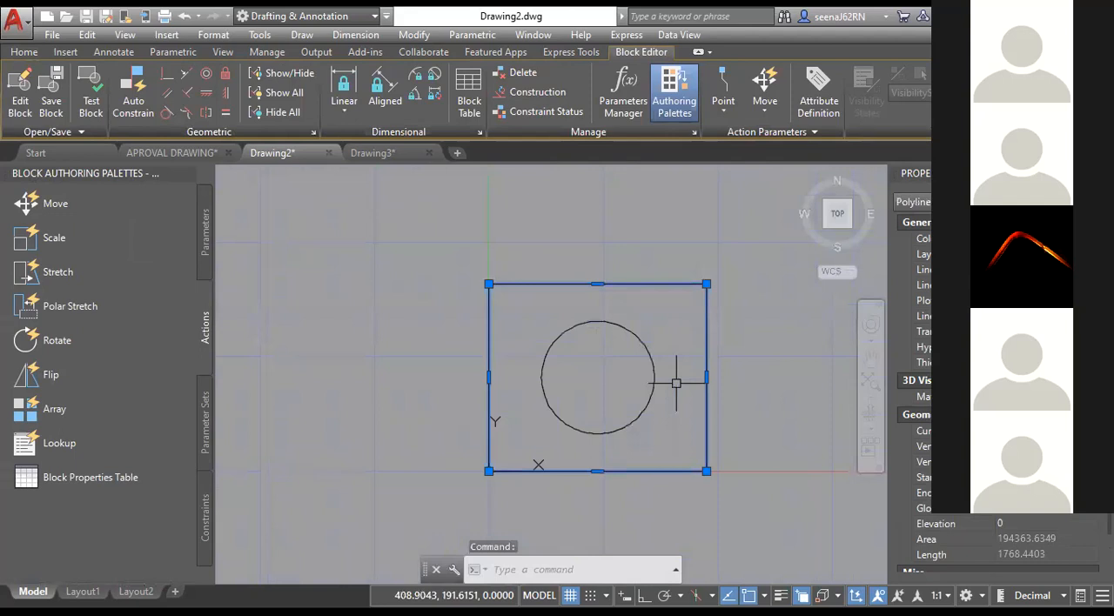
pyautogui.scroll(-2, 676, 383)
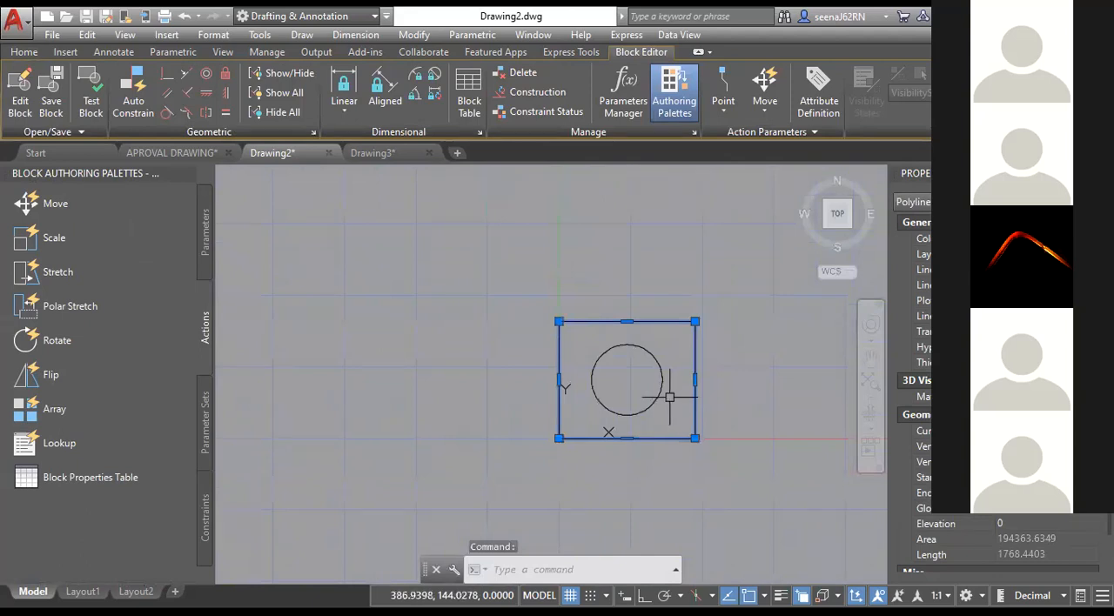
pyautogui.moveTo(669, 397); pyautogui.dragTo(622, 392, button='middle')
pyautogui.click(648, 316)
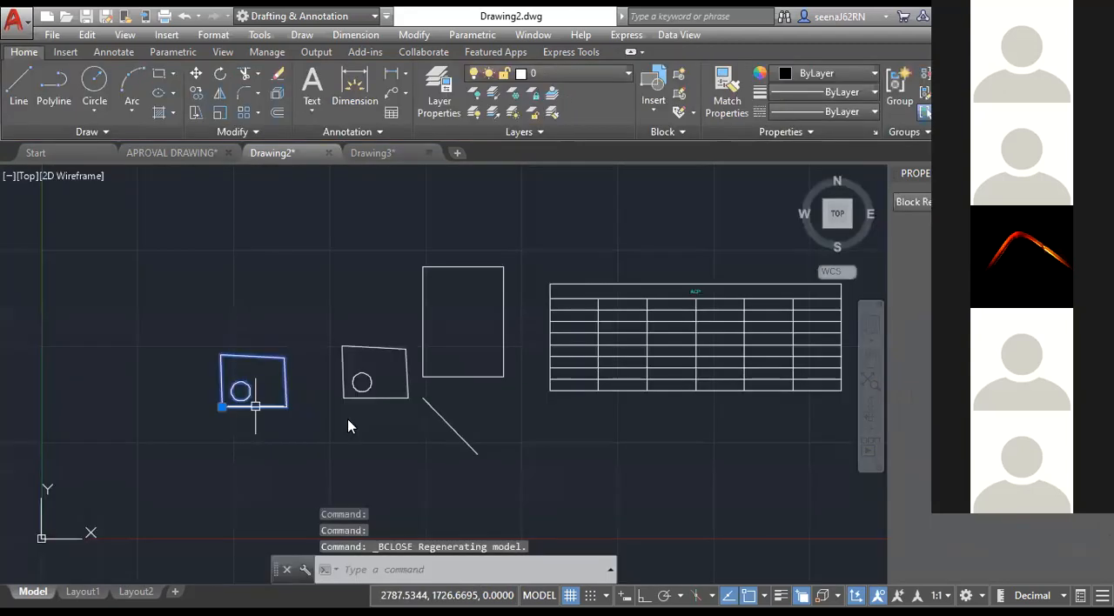
# Reopen Block 1 in the Block Editor and draw a smaller rectangle inside the outline's upper-right area.
pyautogui.doubleClick(255, 407)
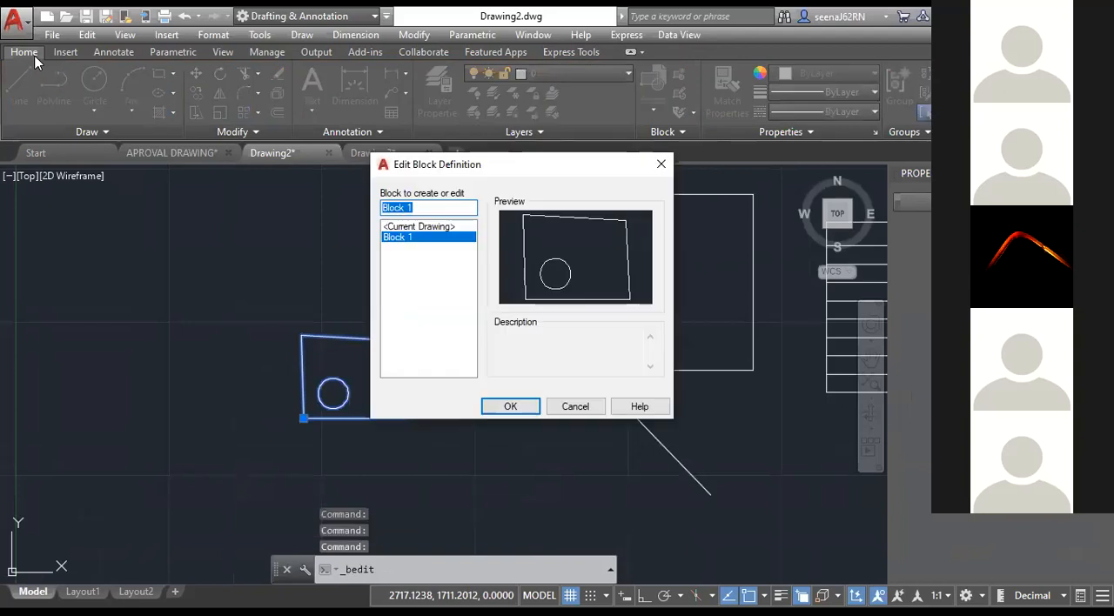
pyautogui.press('Return')
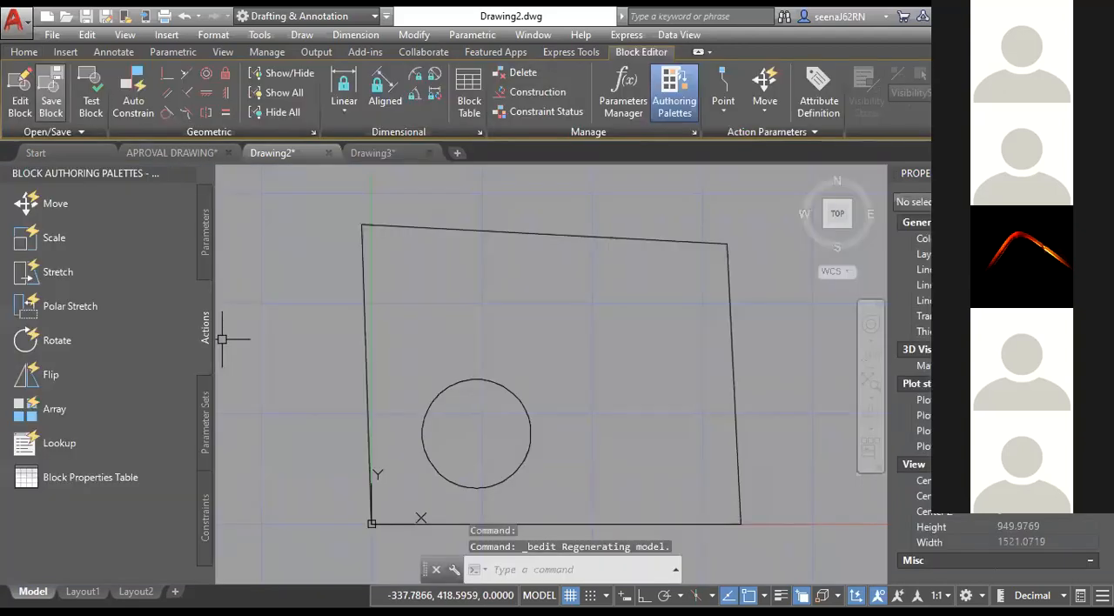
pyautogui.click(23, 52)
pyautogui.click(159, 74)
pyautogui.click(542, 272)
pyautogui.click(697, 387)
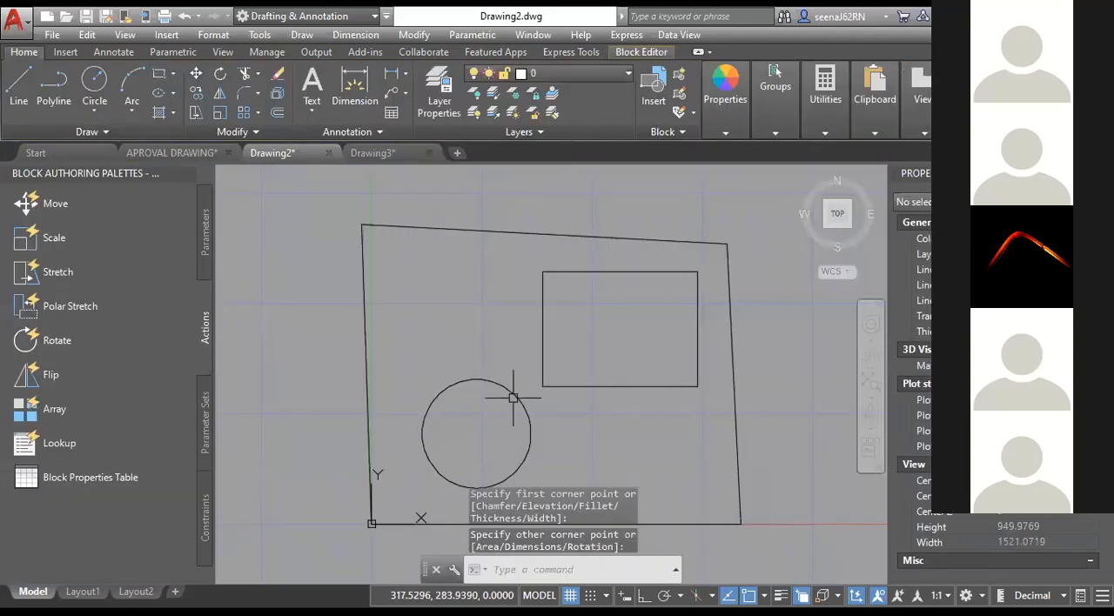
# Move the circle to the center of the small inner rectangle, and save and close the block.
pyautogui.click(518, 394)
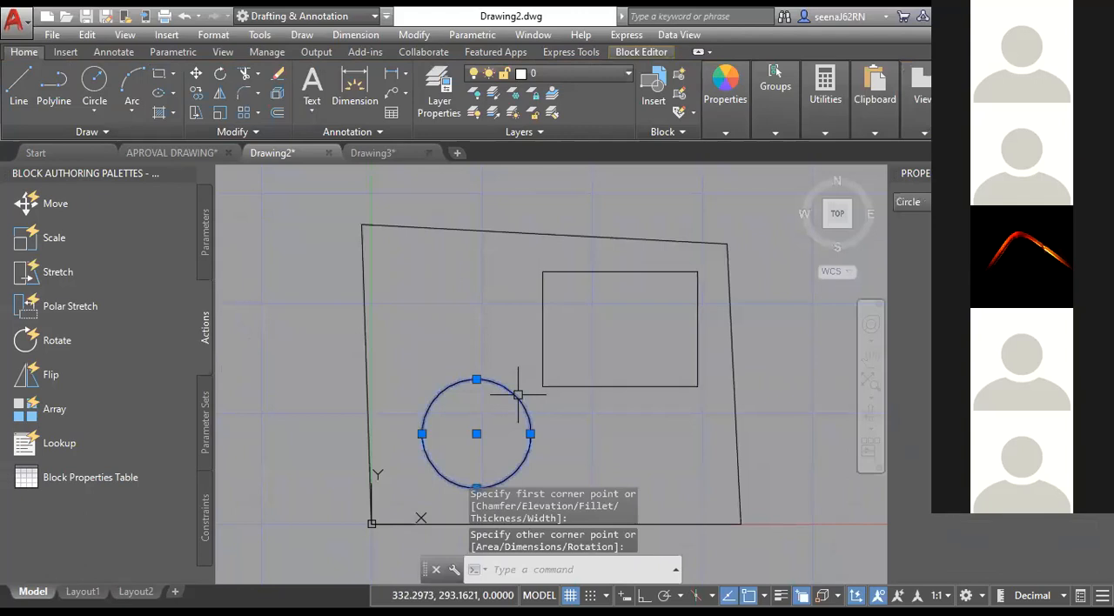
pyautogui.click(477, 434)
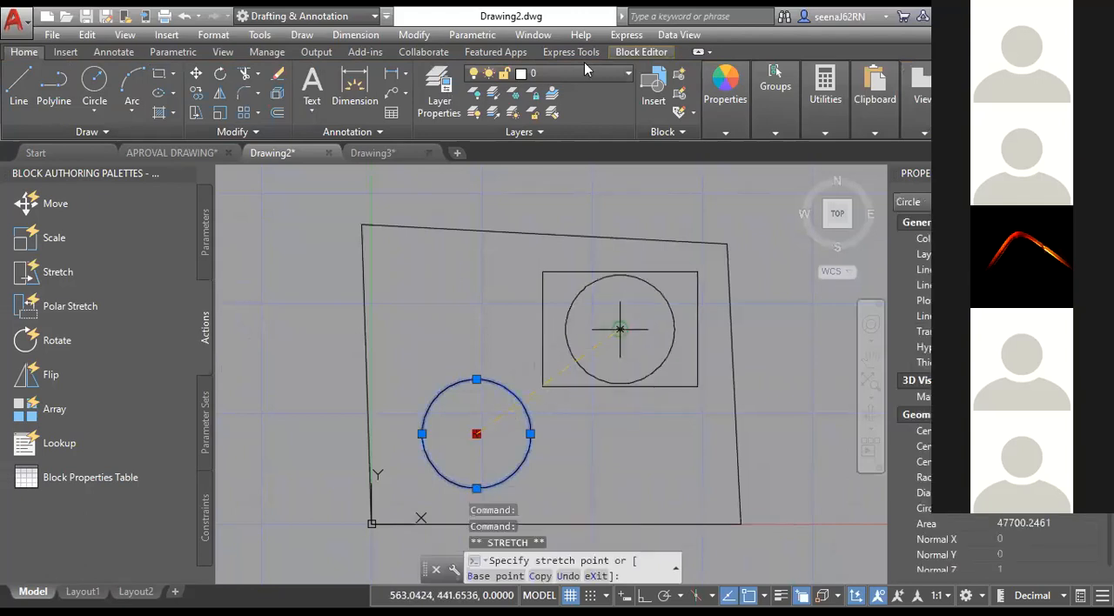
pyautogui.click(620, 329)
pyautogui.click(641, 52)
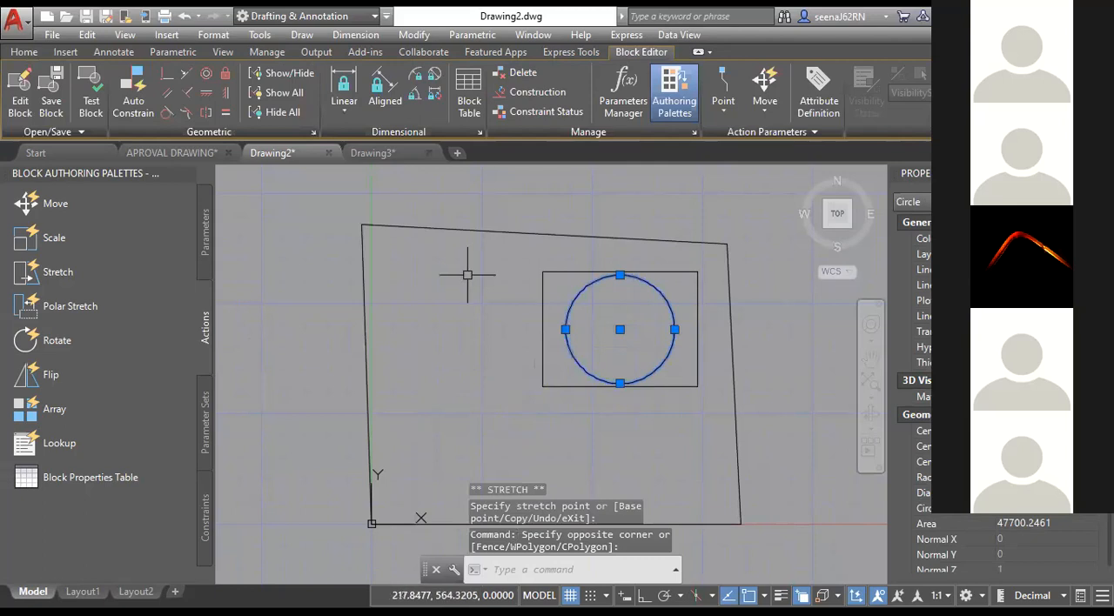
pyautogui.click(51, 94)
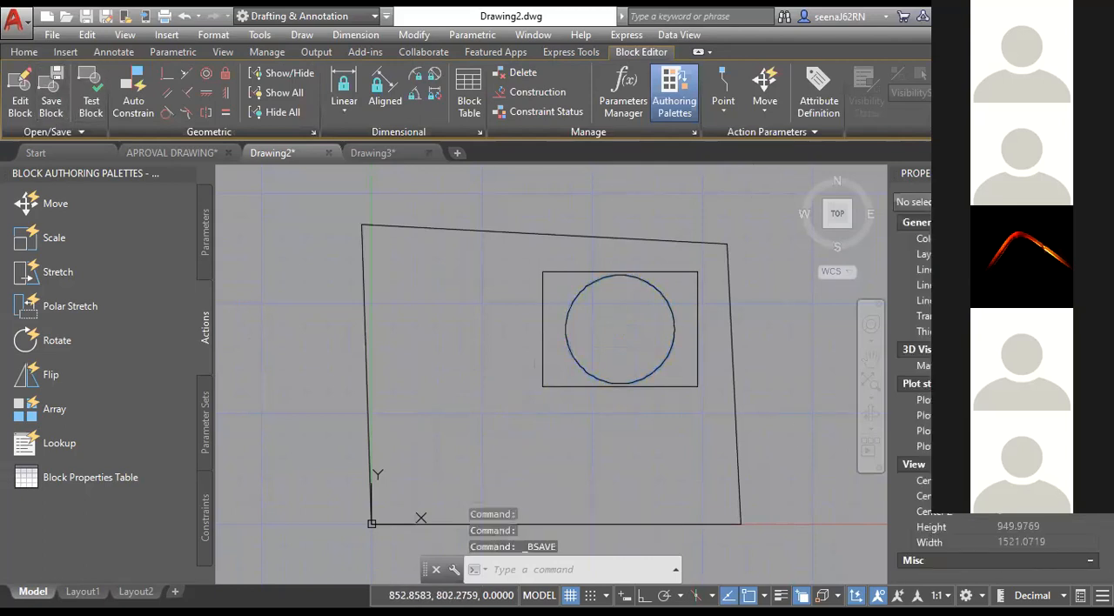
pyautogui.click(1014, 92)
pyautogui.scroll(2, 377, 384)
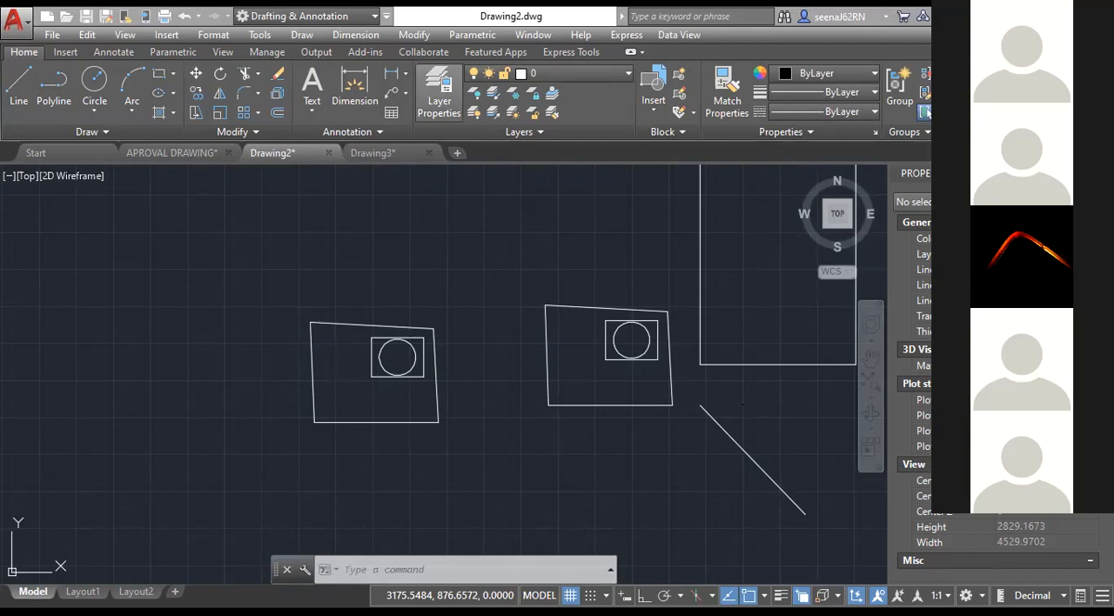
# Switch to APROVAL DRAWING and review its list of layers and their properties, including _MainRoad and Layout plan.
pyautogui.click(172, 153)
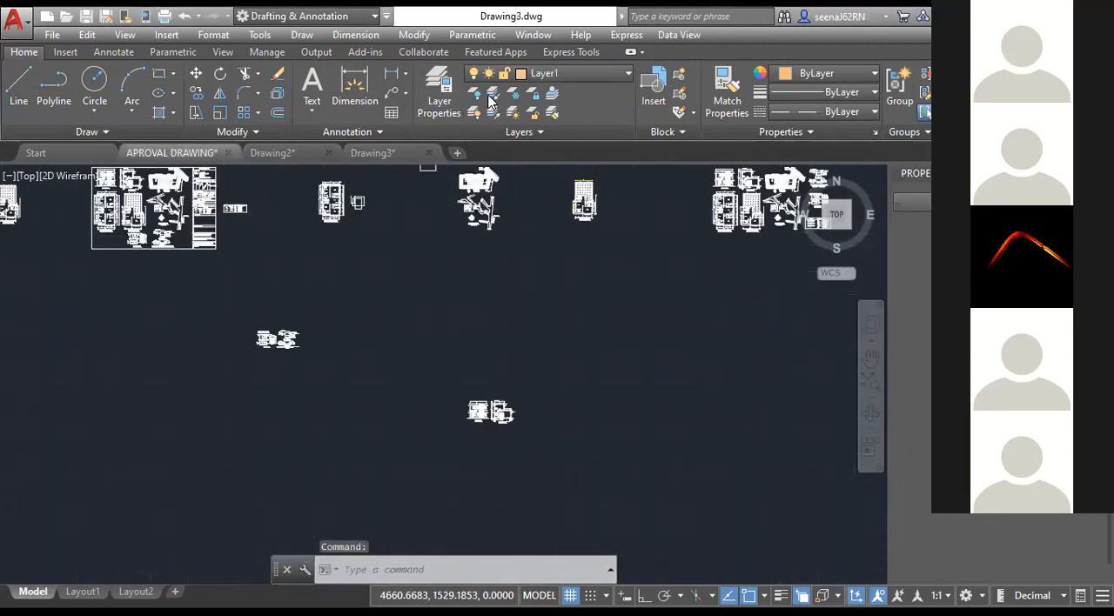
pyautogui.scroll(6, 252, 332)
pyautogui.click(541, 75)
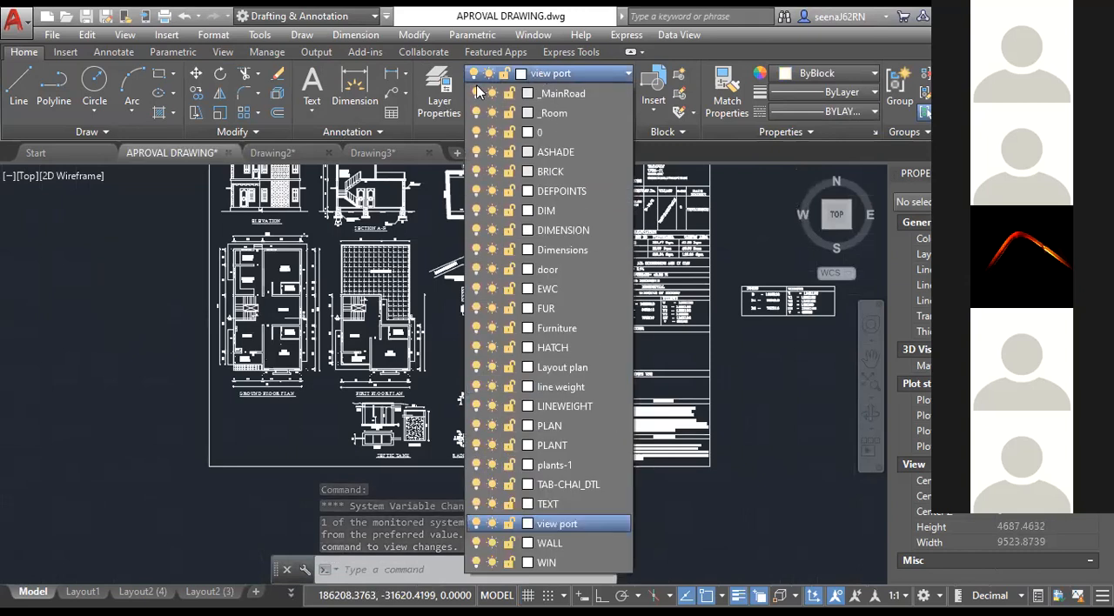
pyautogui.click(442, 102)
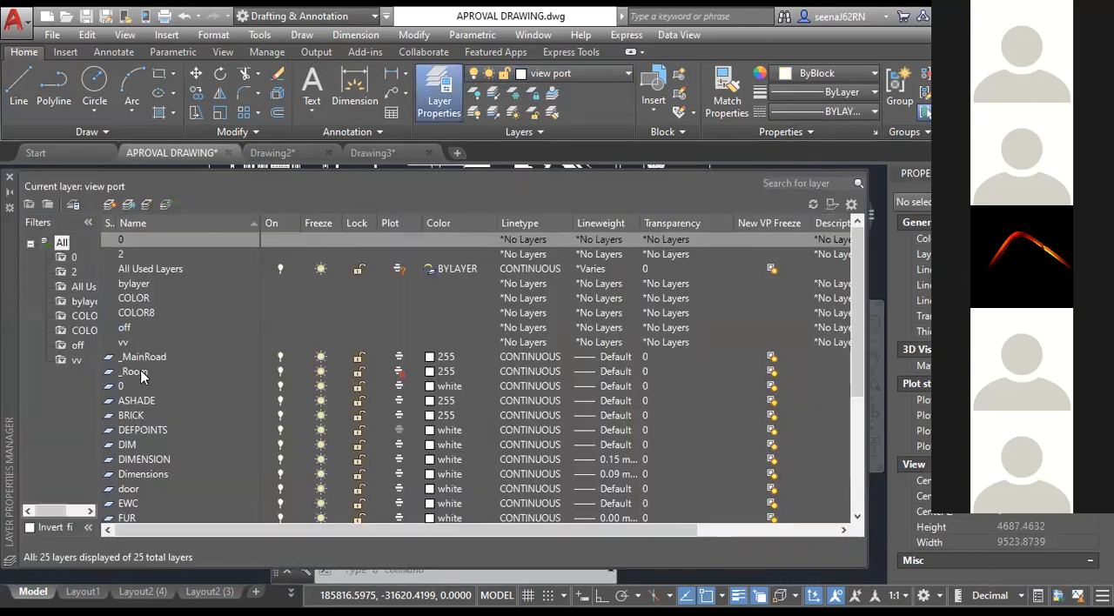
pyautogui.click(140, 364)
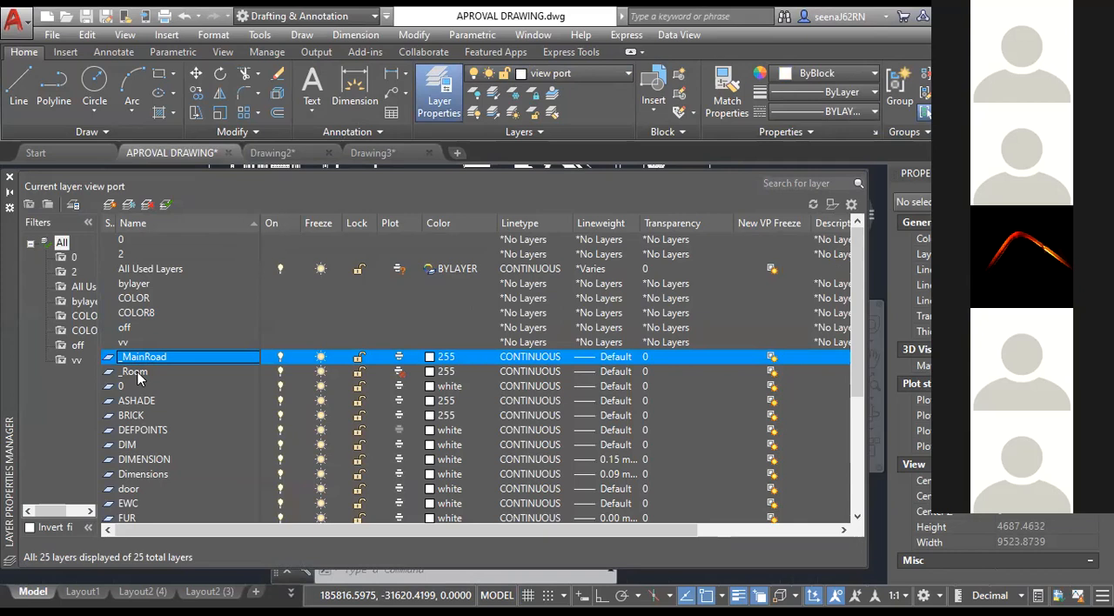
pyautogui.click(146, 240)
pyautogui.click(450, 92)
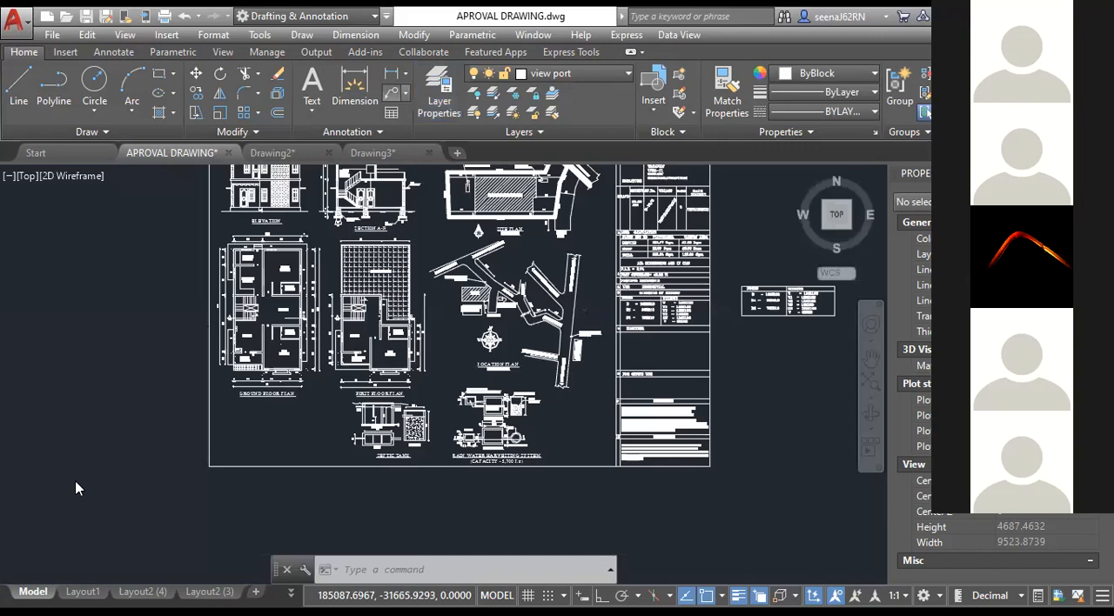
pyautogui.click(440, 87)
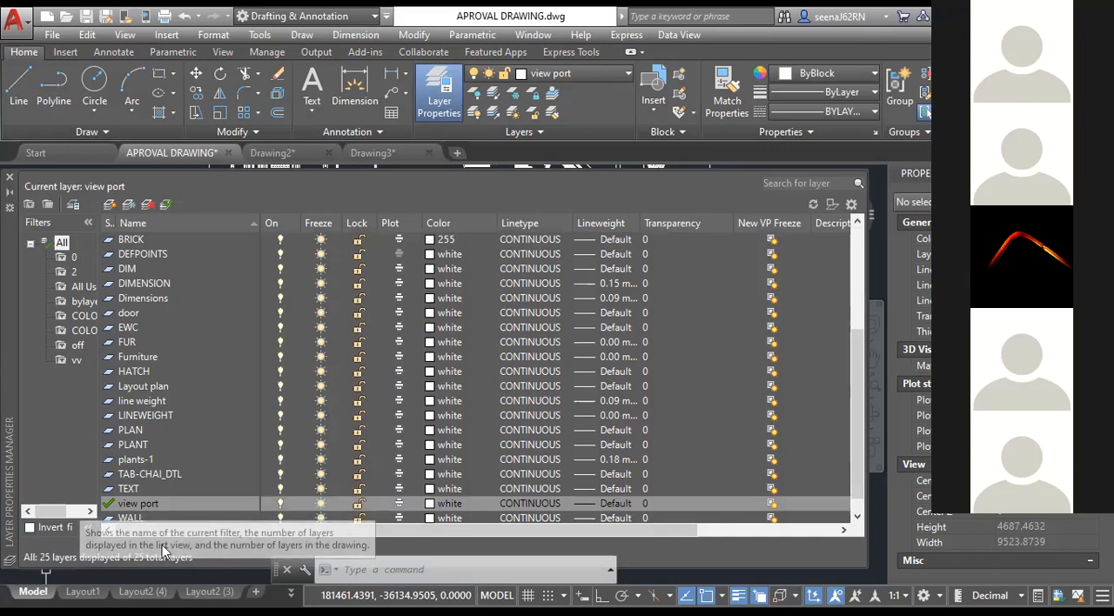
pyautogui.click(153, 462)
pyautogui.click(131, 388)
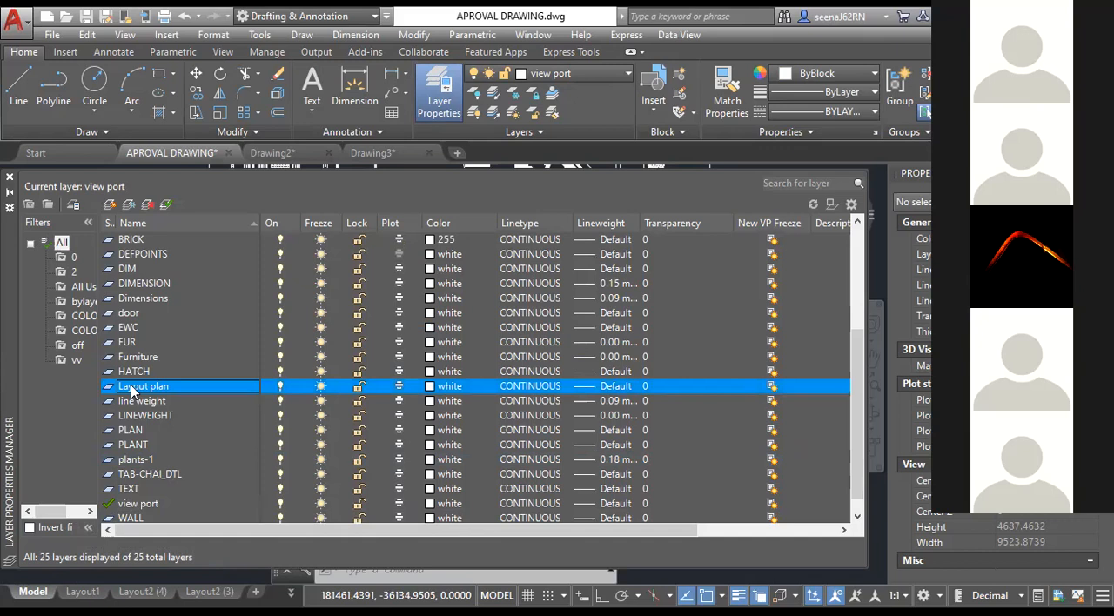
pyautogui.click(440, 92)
# Create a new drawing and place a horizontal aligned dimension about 712 units long.
pyautogui.click(457, 153)
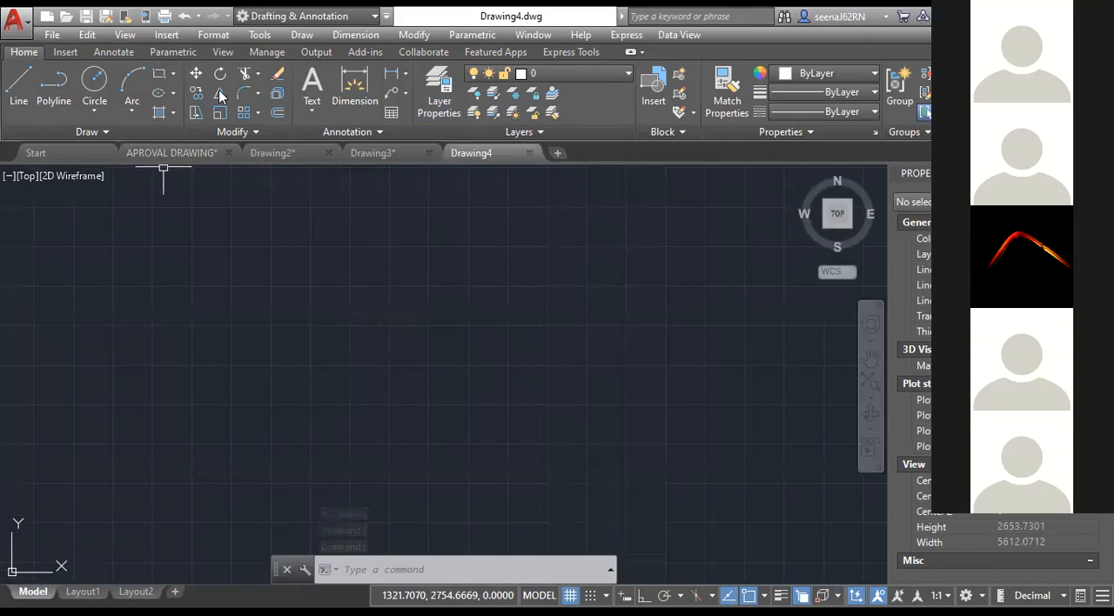
pyautogui.click(405, 74)
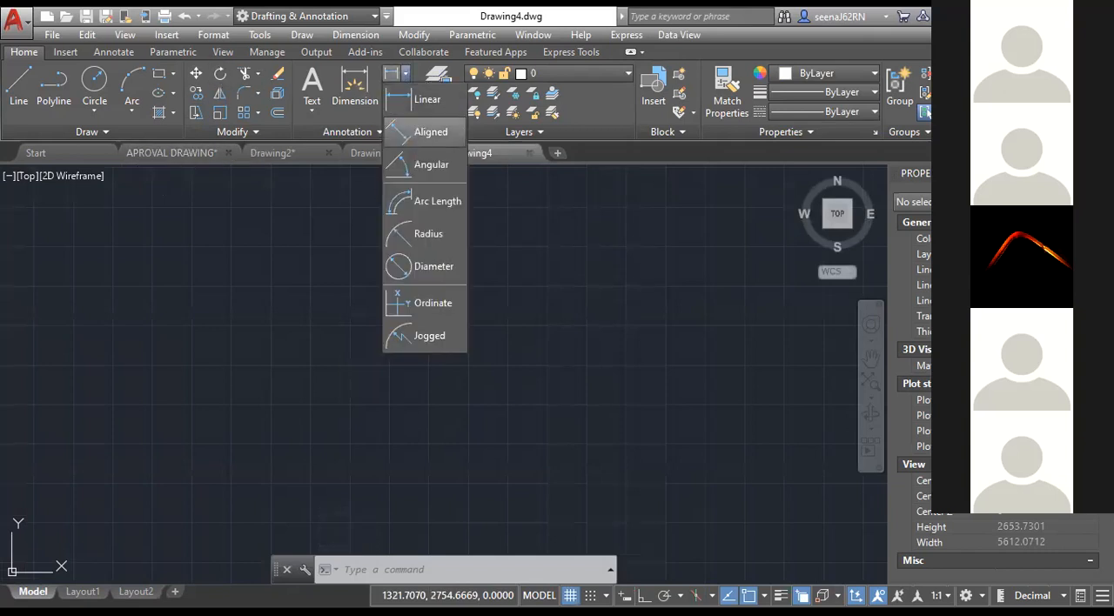
pyautogui.click(420, 139)
pyautogui.click(401, 324)
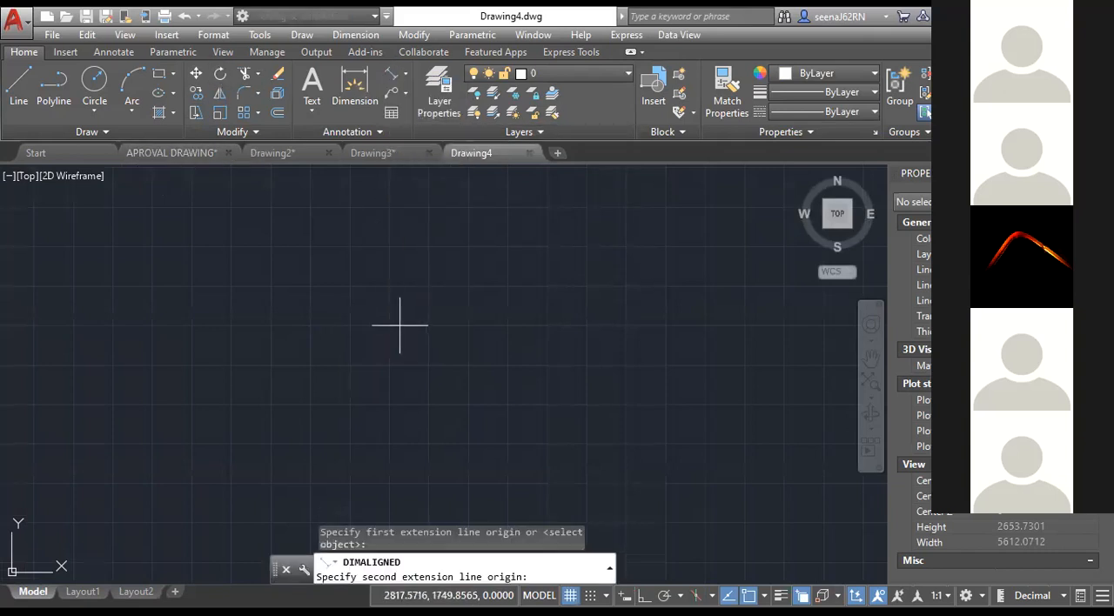
pyautogui.click(340, 325)
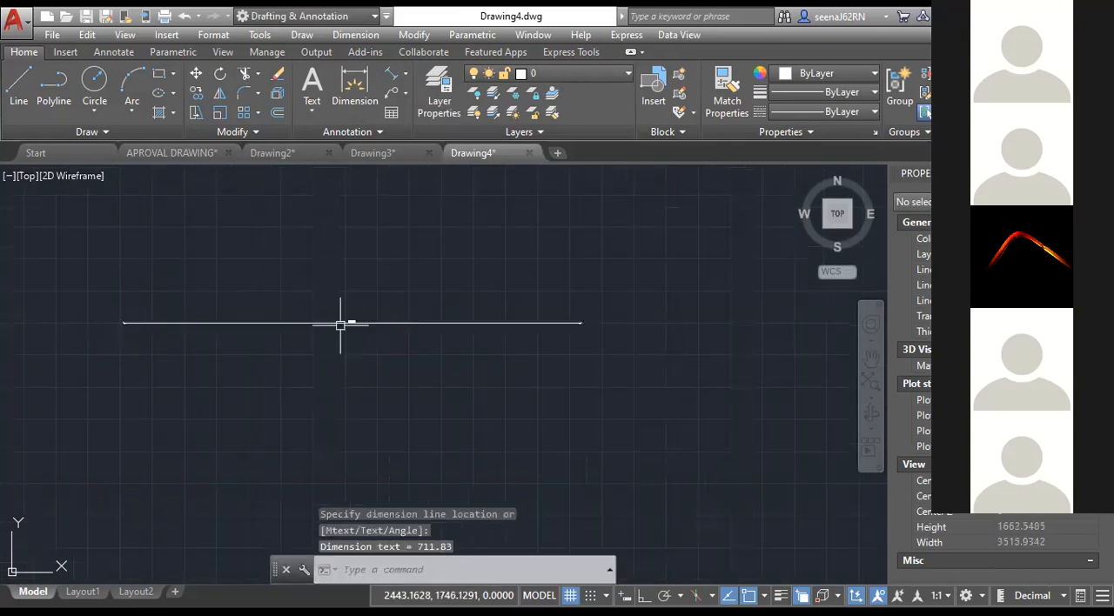
# Delete the long aligned dimension and place a shorter, nearly horizontal one about 35.5 units long.
pyautogui.click(383, 305)
pyautogui.moveTo(416, 326); pyautogui.dragTo(372, 284)
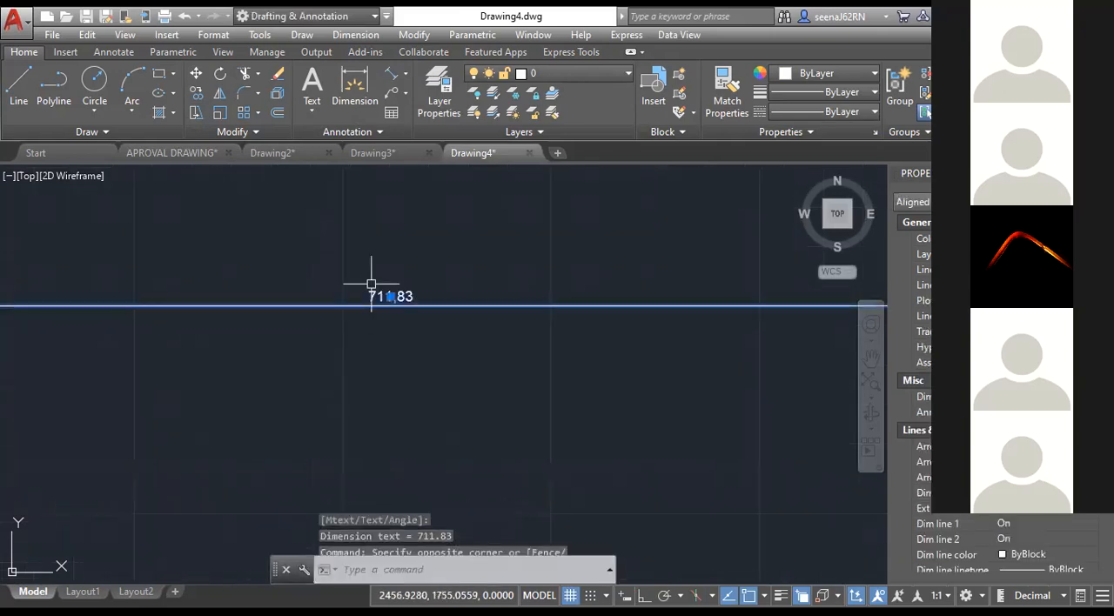
pyautogui.press('Delete')
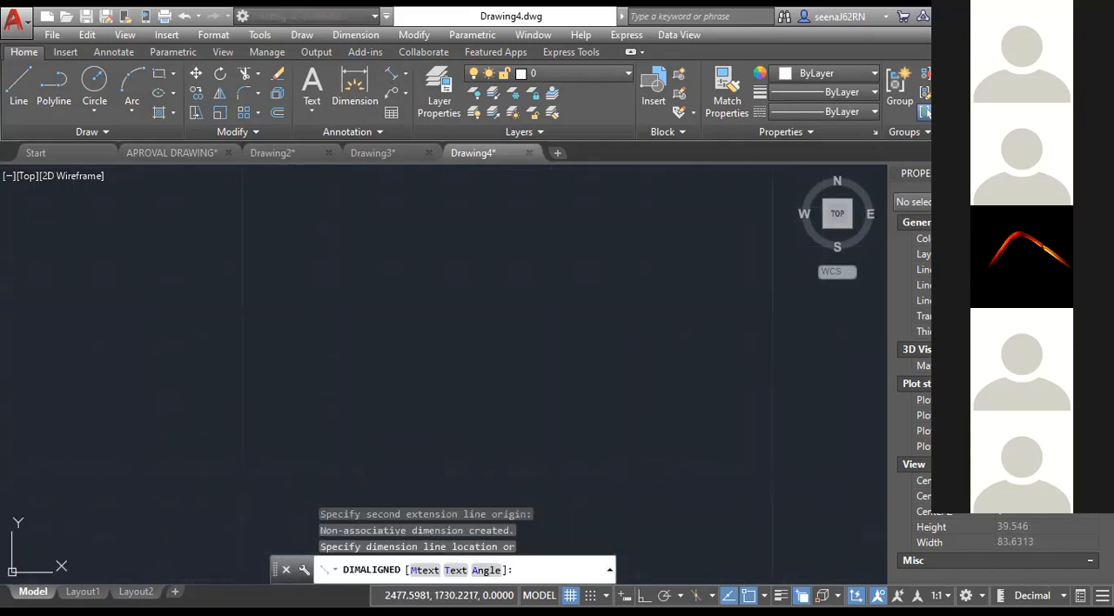
pyautogui.click(450, 290)
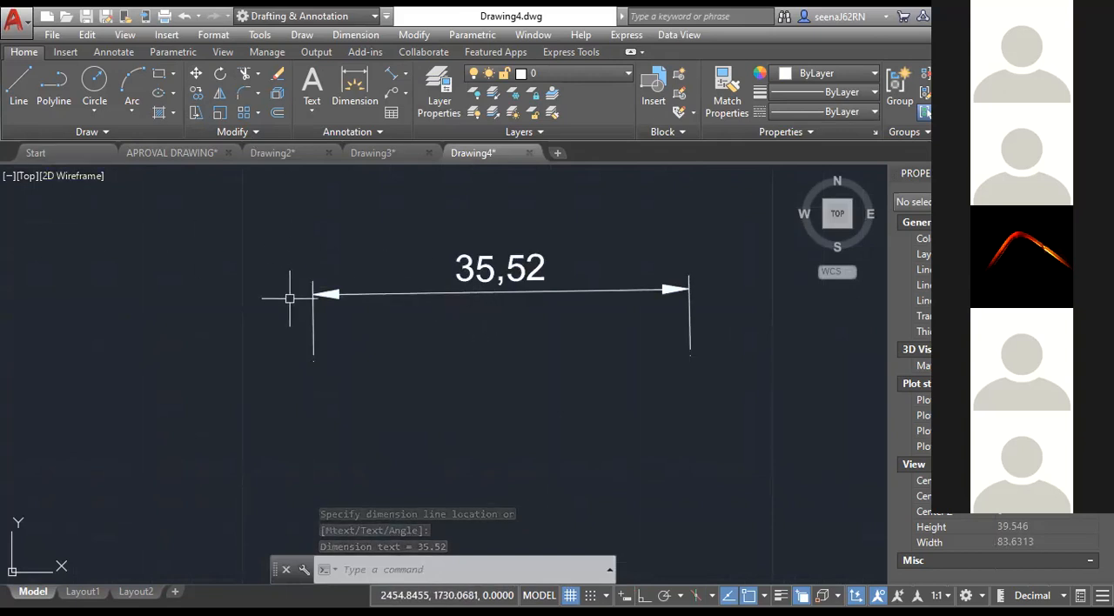
pyautogui.click(349, 567)
pyautogui.write('d')
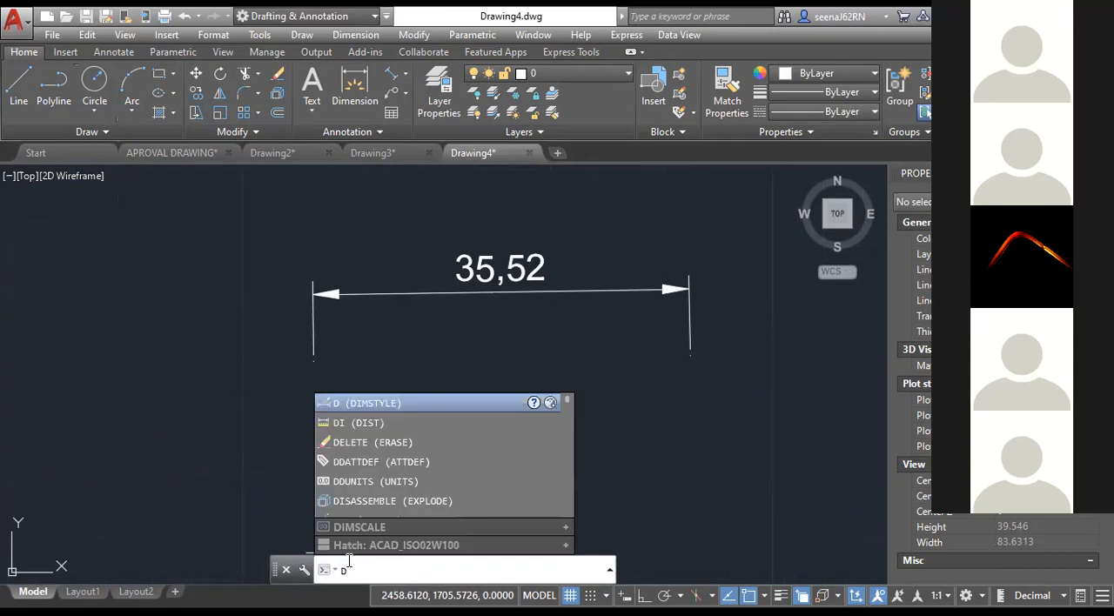
pyautogui.press('BackSpace')
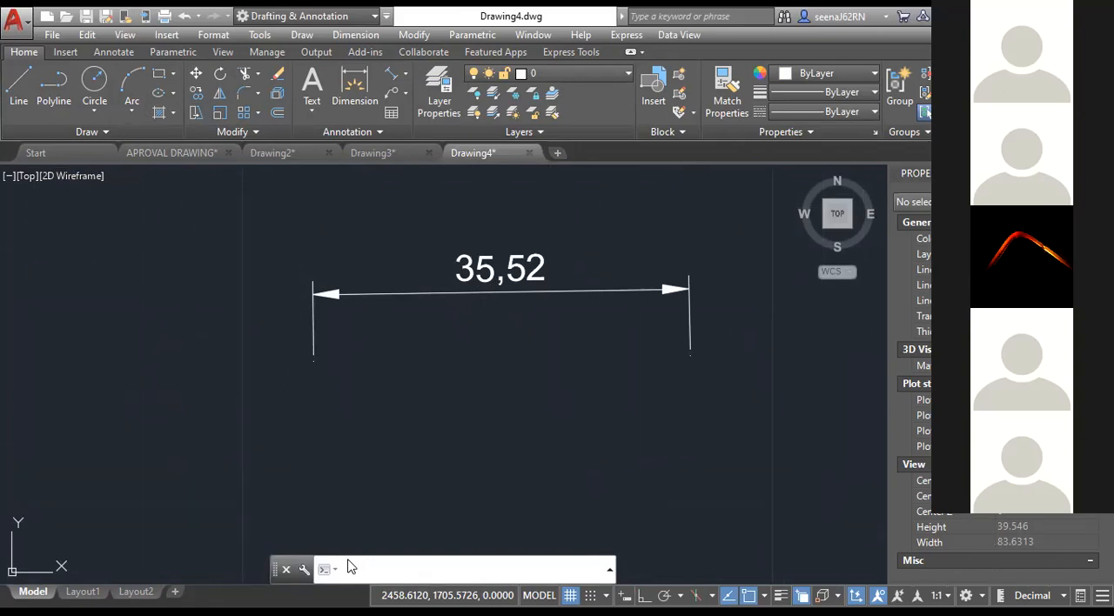
# Open the Standard dimension style for modification and check its decimal separator options, keeping Period.
pyautogui.write('d')
pyautogui.press('Return')
pyautogui.click(392, 254)
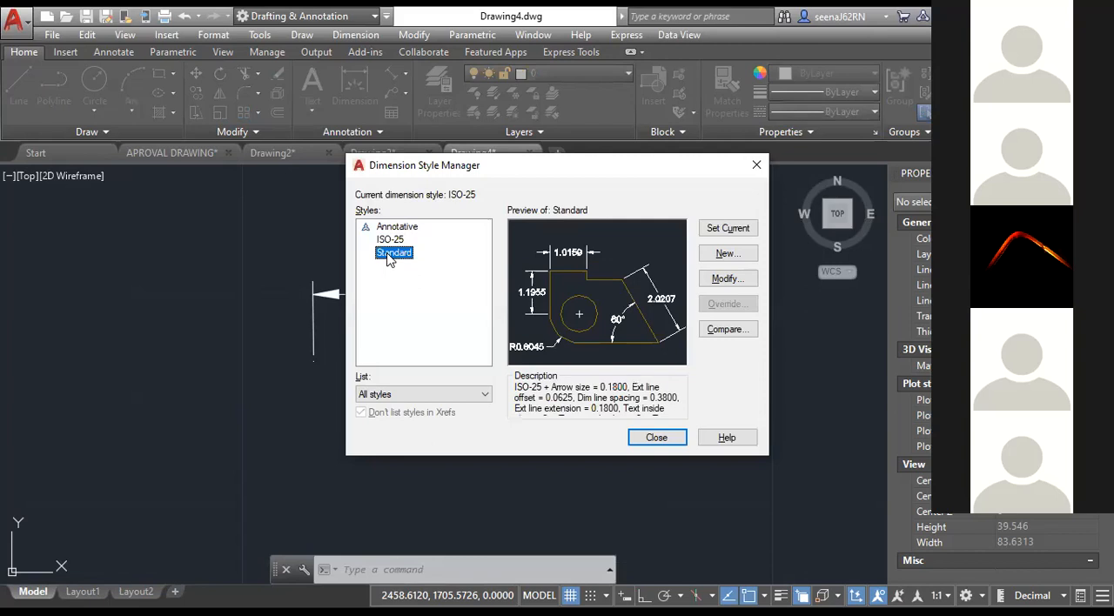
pyautogui.click(722, 281)
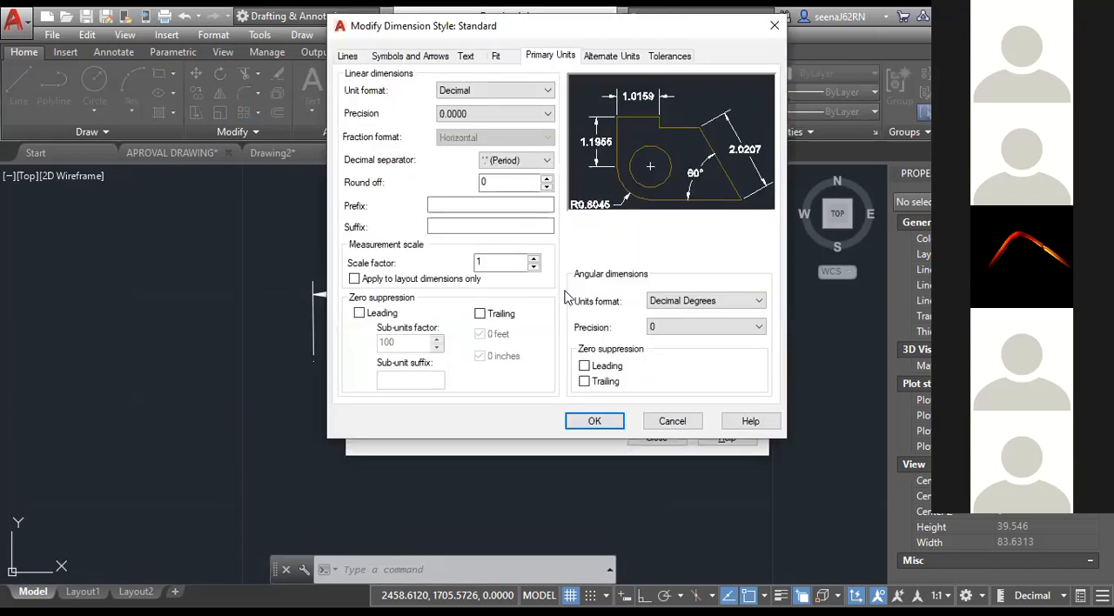
pyautogui.click(497, 166)
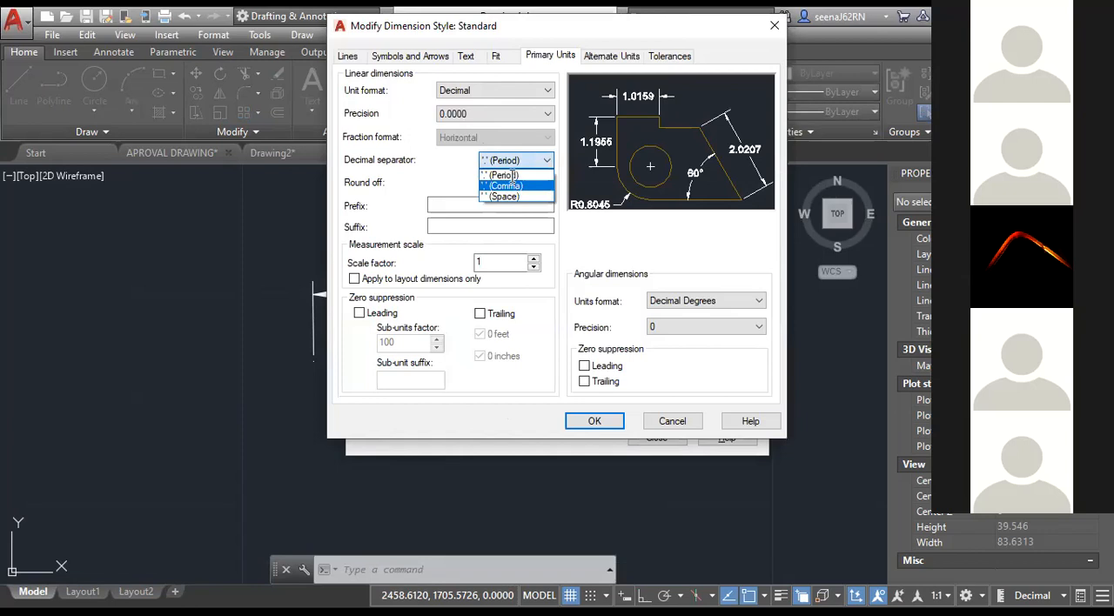
pyautogui.click(505, 173)
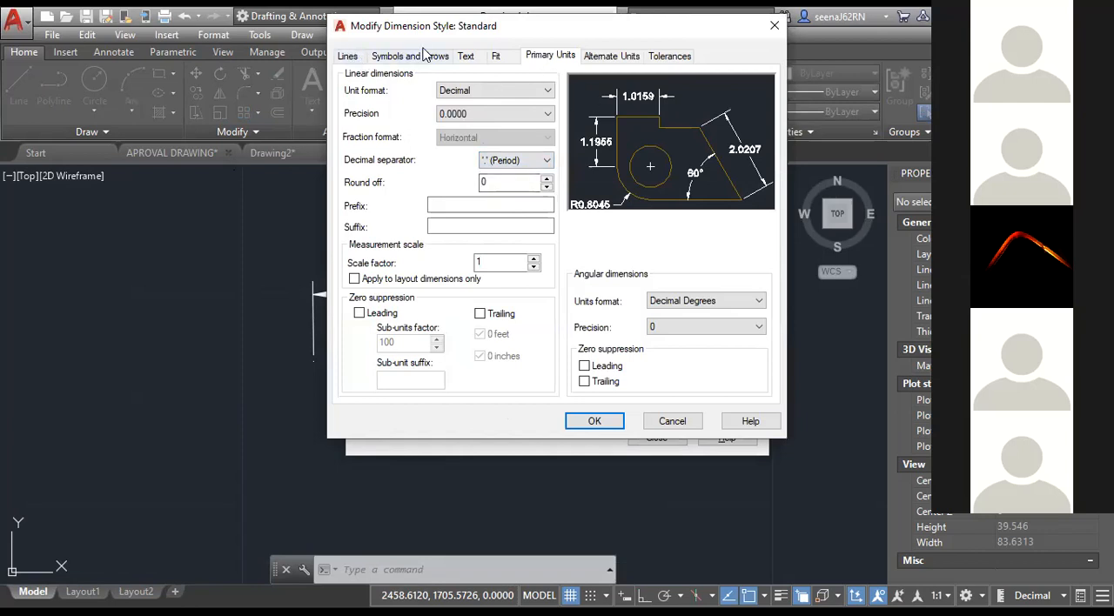
# Review the Standard dimension style's text, line, and symbol and arrow settings without changing them.
pyautogui.click(464, 56)
pyautogui.doubleClick(510, 173)
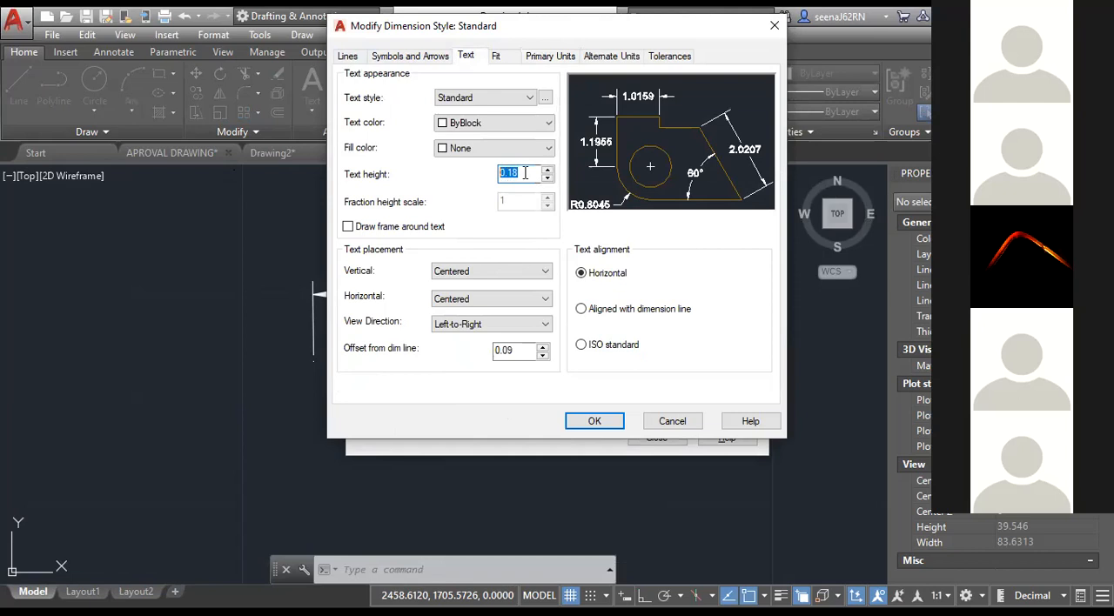
pyautogui.click(526, 173)
pyautogui.click(350, 56)
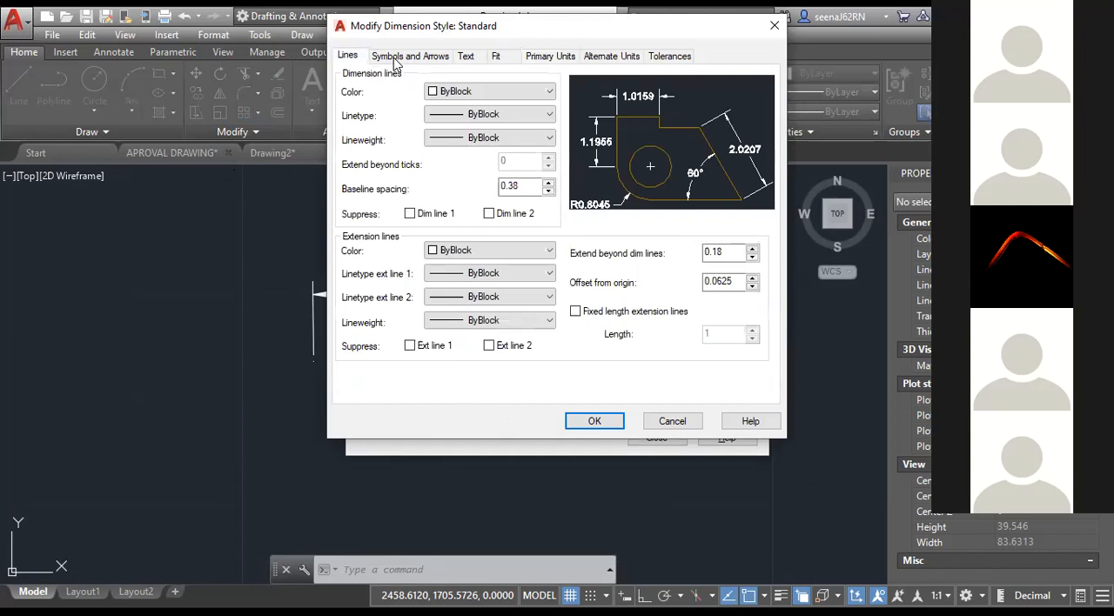
pyautogui.click(416, 58)
pyautogui.click(466, 56)
pyautogui.click(348, 56)
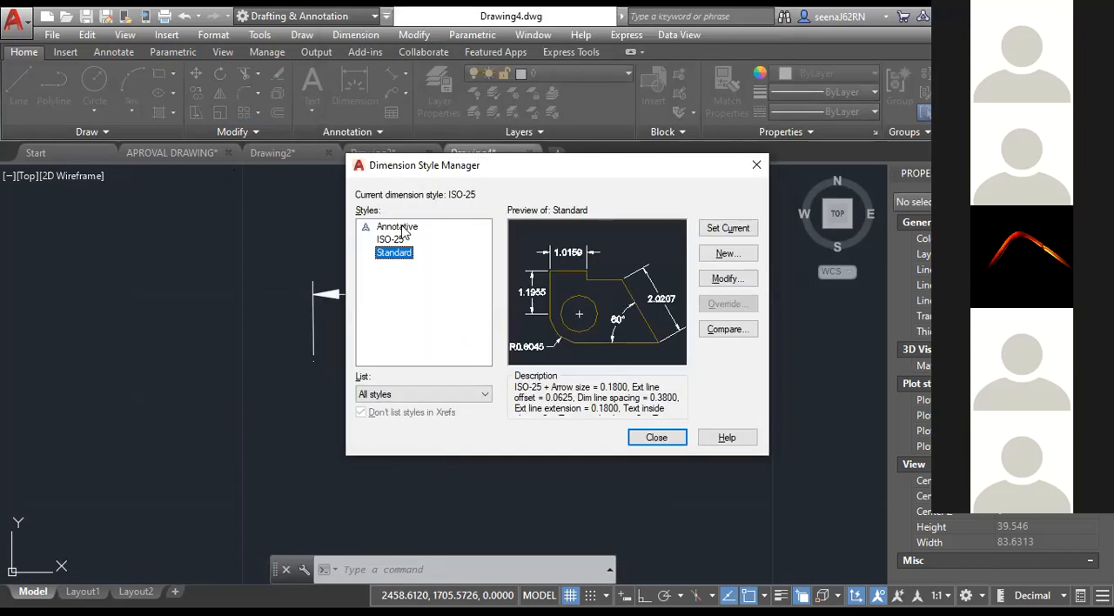
pyautogui.click(712, 283)
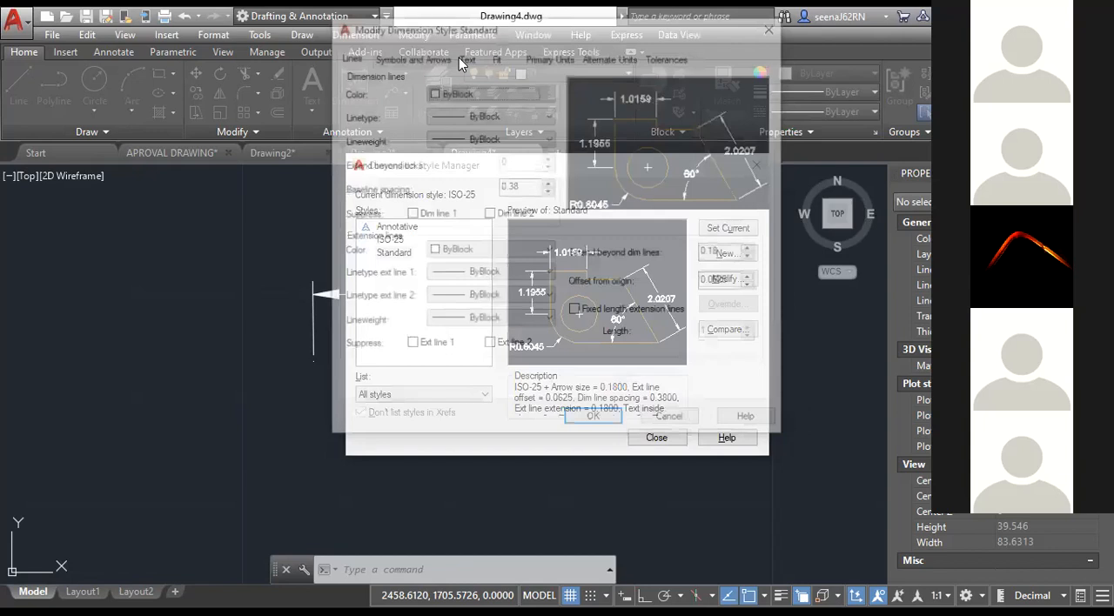
pyautogui.click(774, 32)
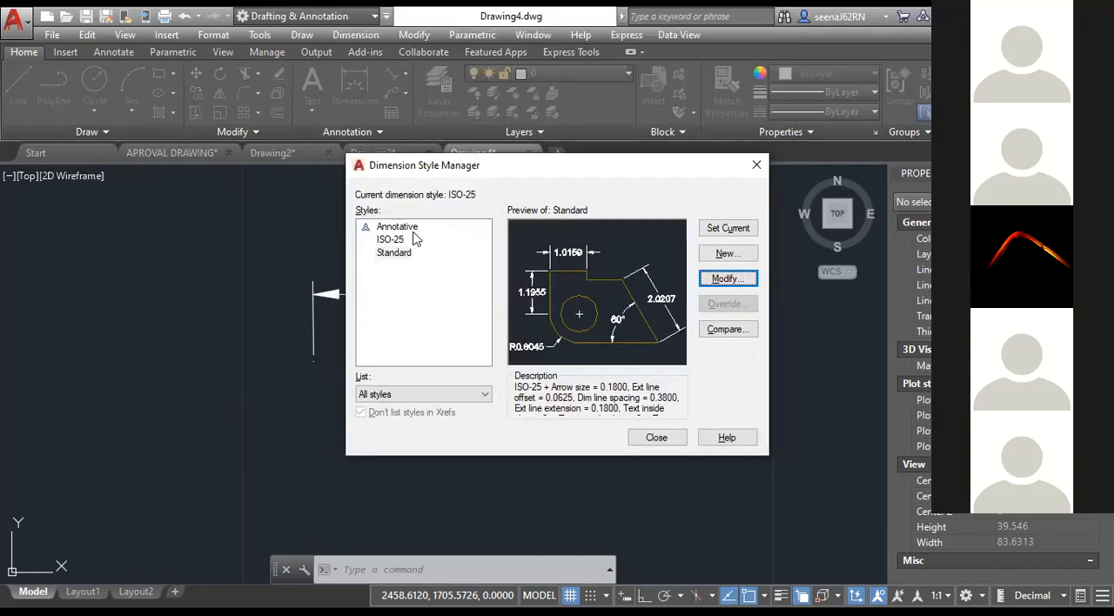
# Change the Annotative dimension style's decimal separator to Period and make that style current.
pyautogui.click(398, 226)
pyautogui.click(708, 285)
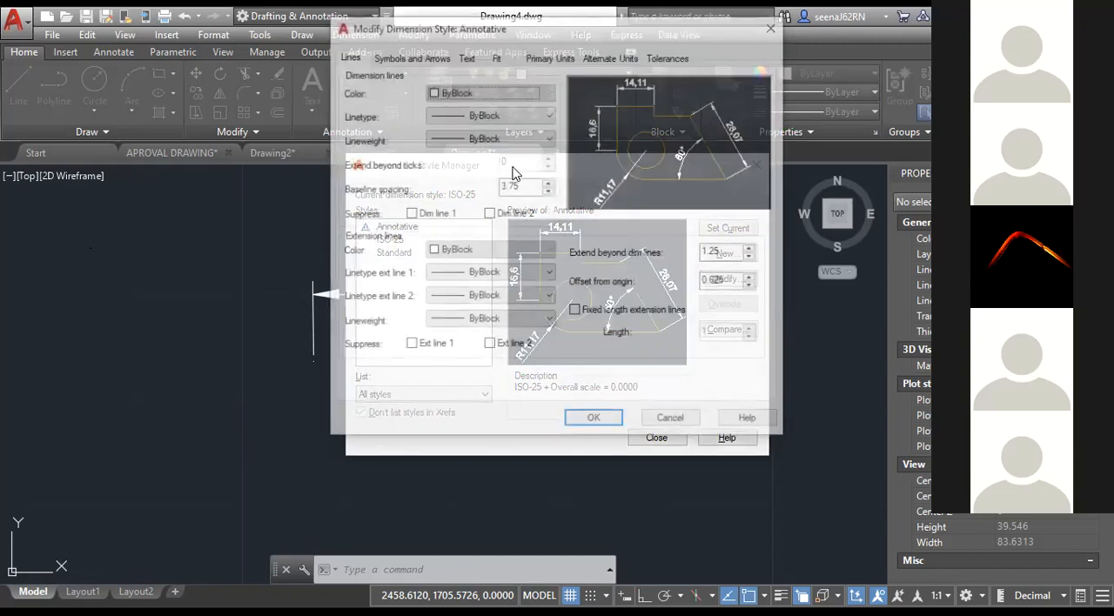
pyautogui.click(513, 160)
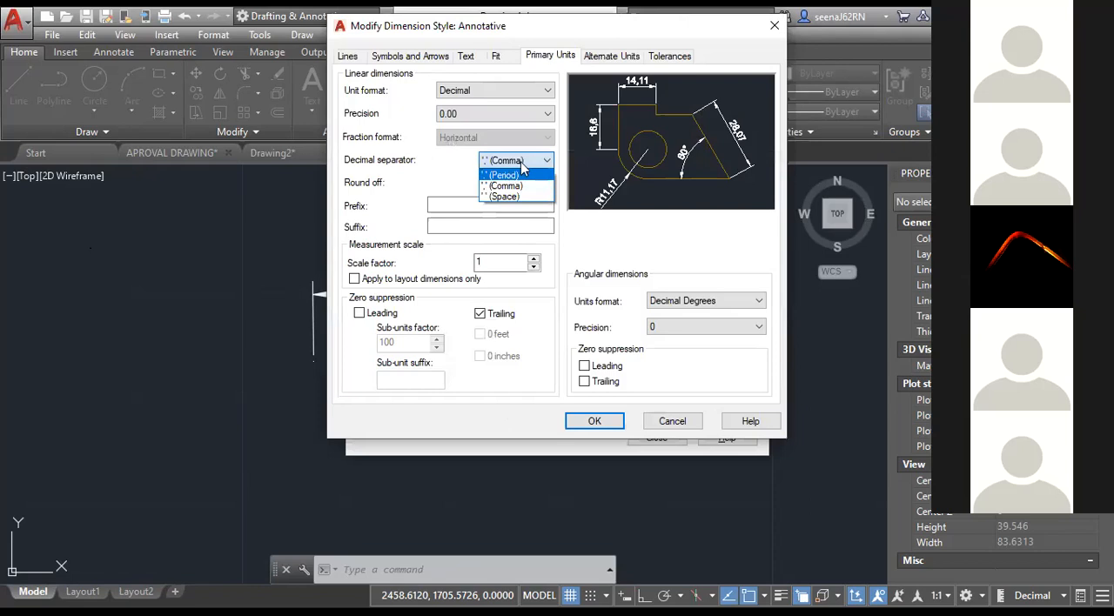
pyautogui.click(521, 175)
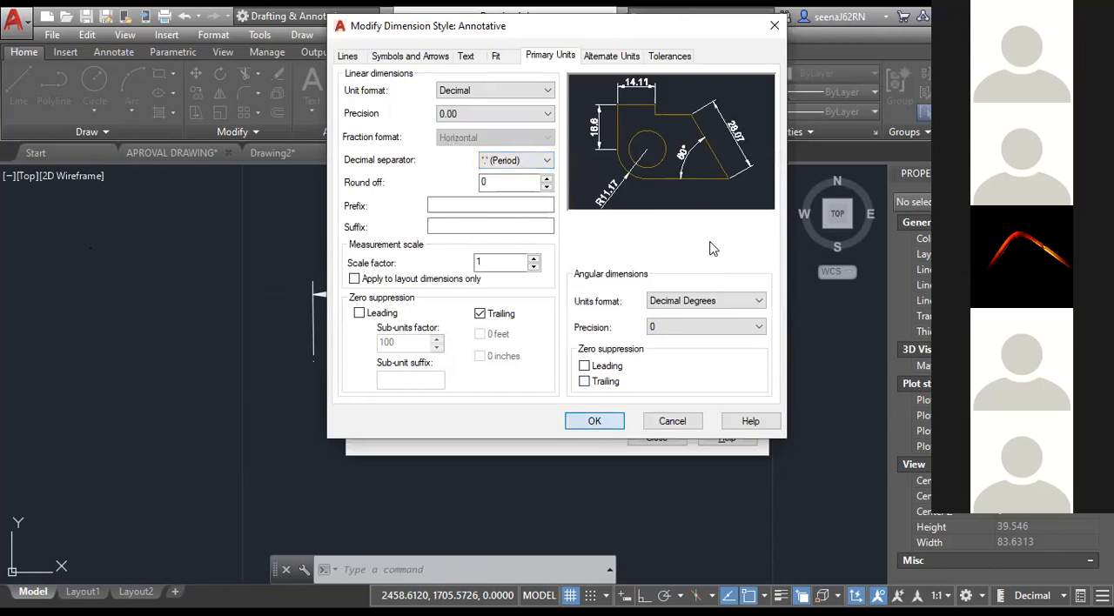
pyautogui.click(595, 421)
pyautogui.click(724, 230)
pyautogui.click(656, 438)
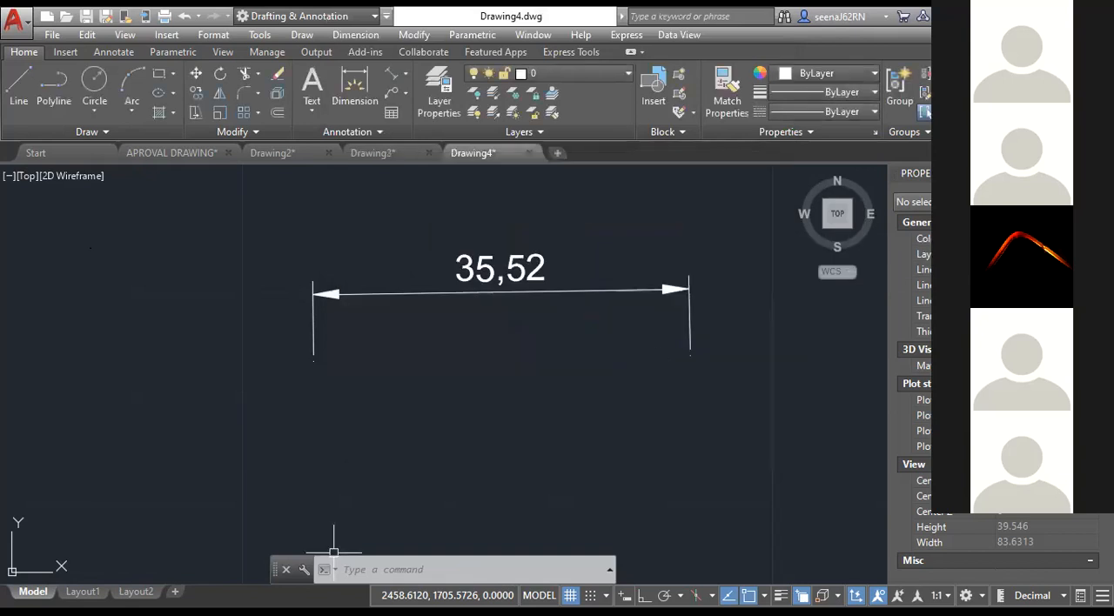
# Replace the existing dimension with a horizontal annotative aligned dimension about 34 units long at annotation scale 1:1.
pyautogui.click(527, 289)
pyautogui.press('Delete')
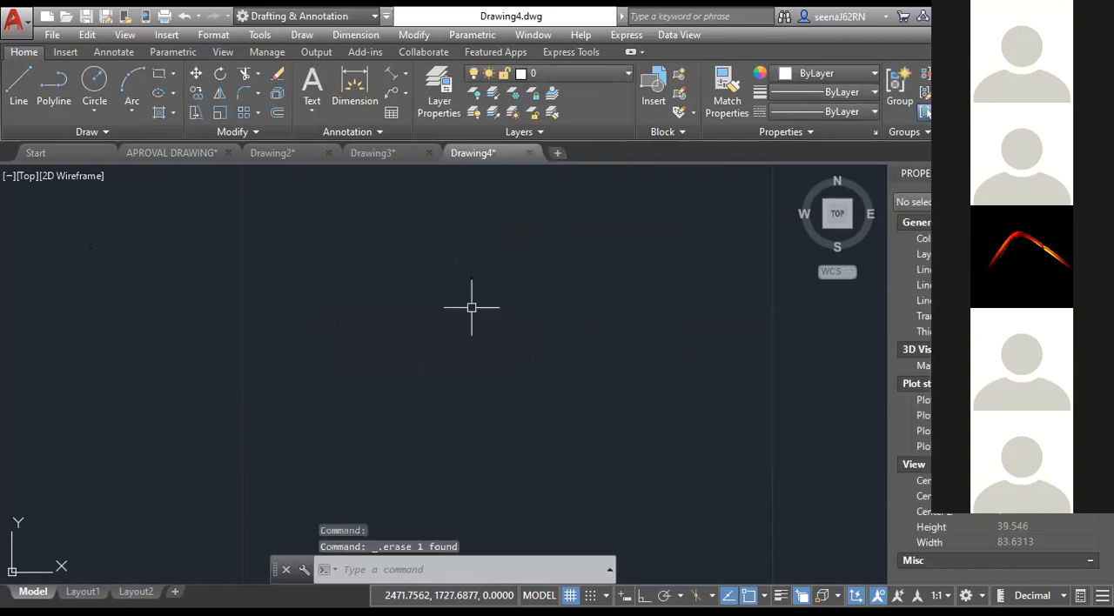
pyautogui.click(405, 74)
pyautogui.click(415, 134)
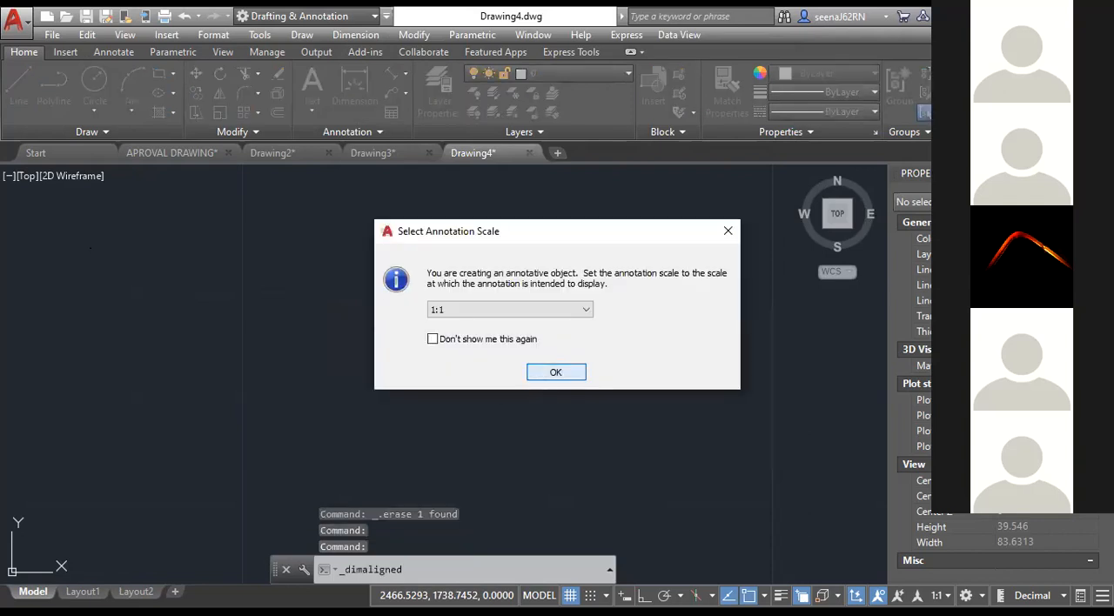
pyautogui.press('Return')
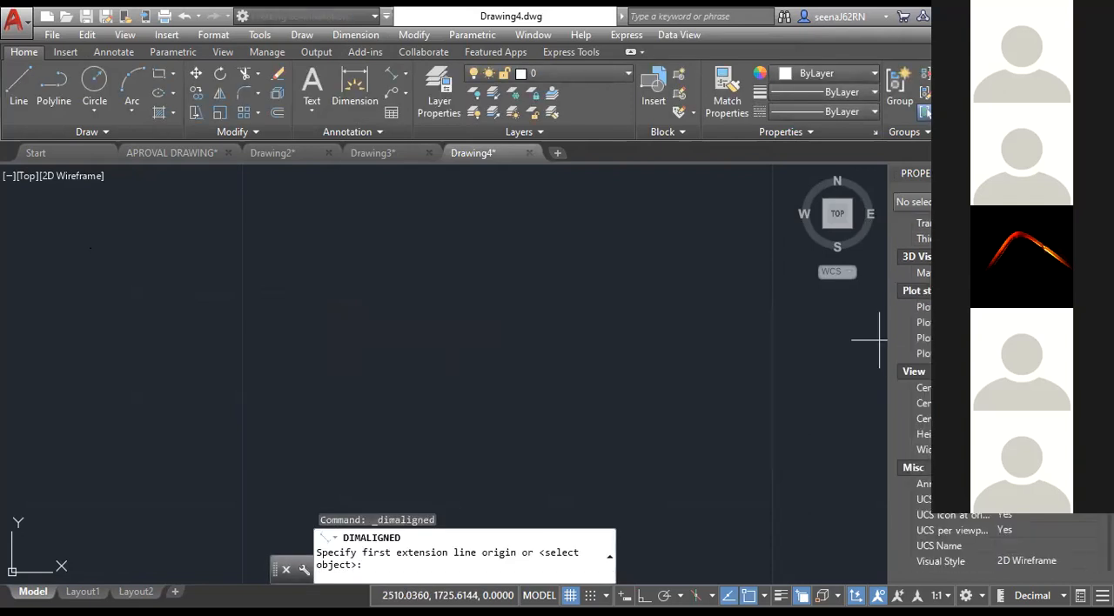
pyautogui.click(288, 330)
pyautogui.click(651, 328)
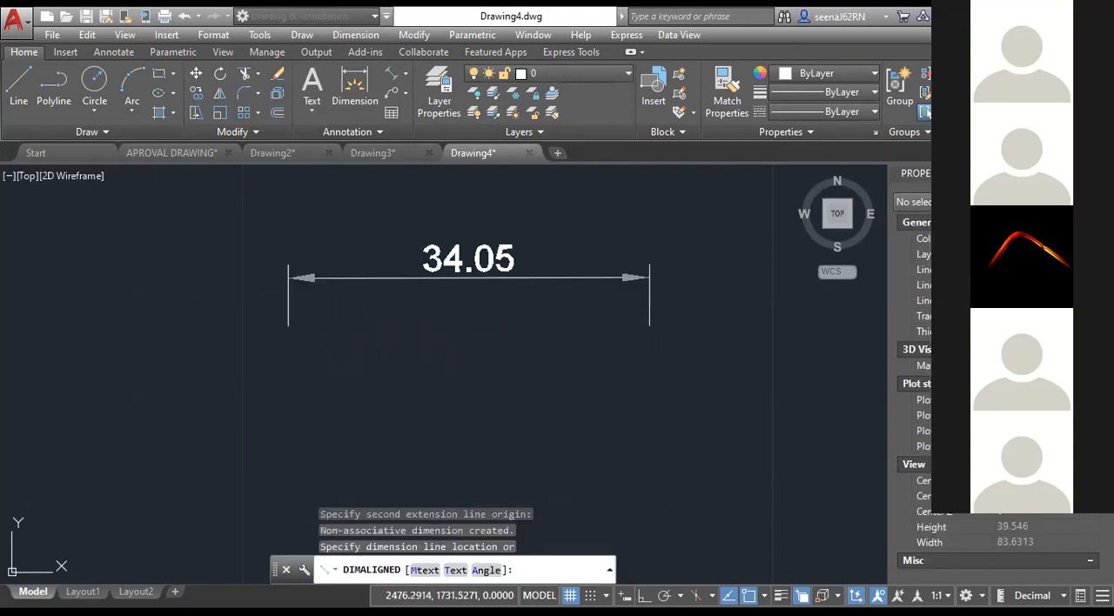
pyautogui.click(649, 279)
pyautogui.click(659, 323)
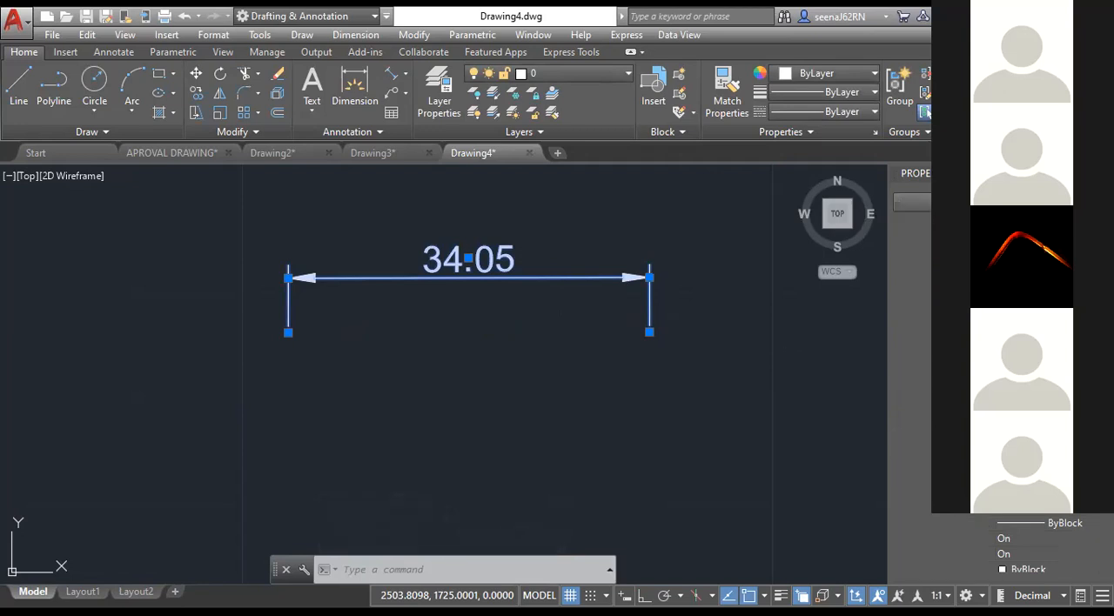
pyautogui.press('Escape')
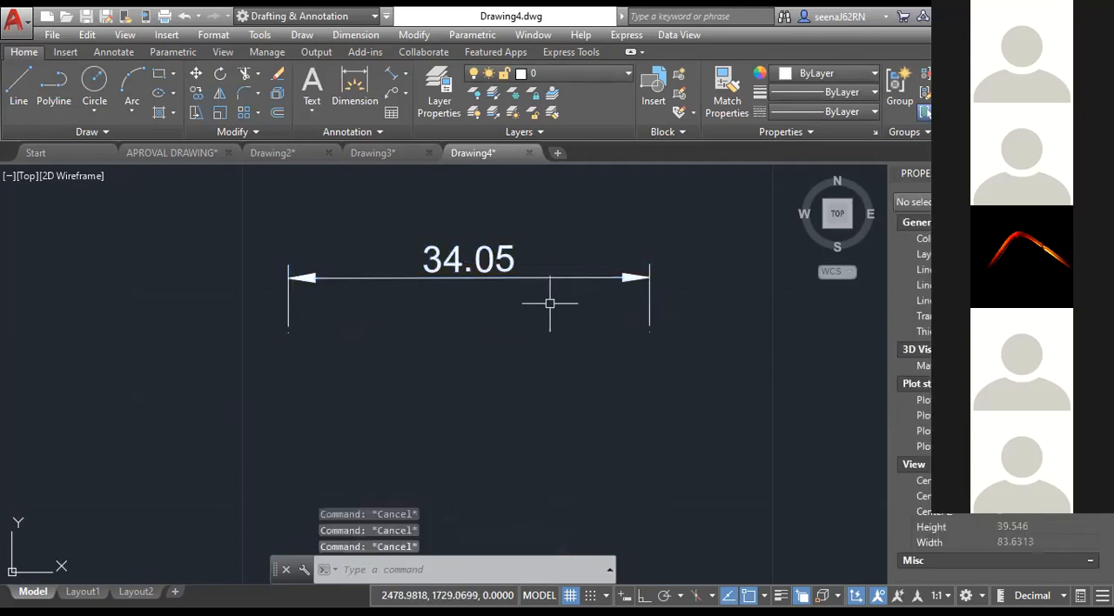
# Delete the dimension and place a shorter horizontal aligned one about 28.6 units long, checking its properties.
pyautogui.moveTo(551, 303); pyautogui.dragTo(530, 268)
pyautogui.press('Delete')
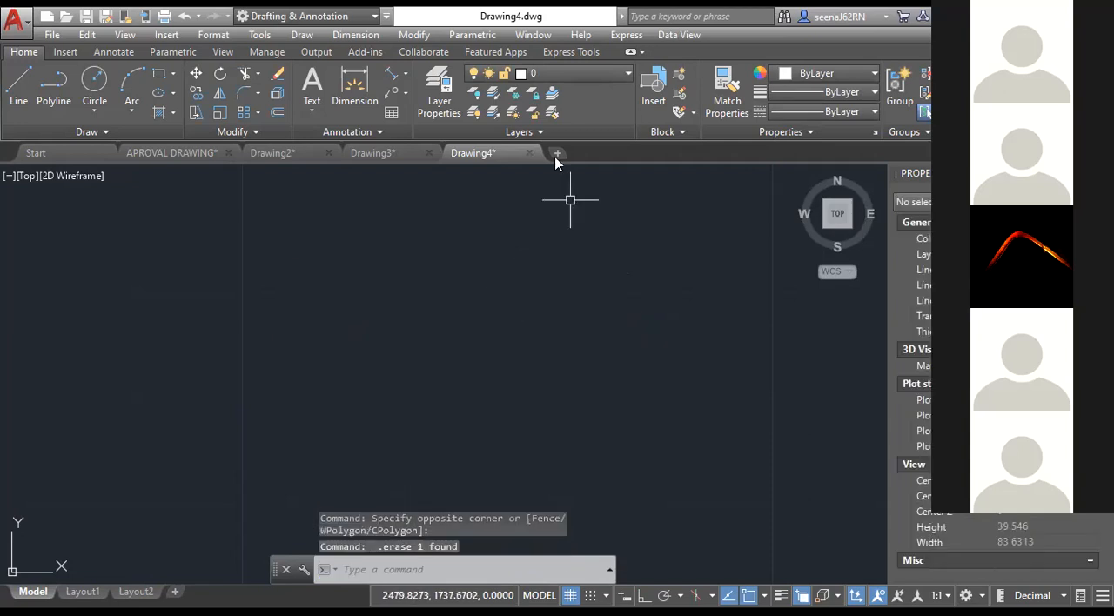
pyautogui.click(389, 77)
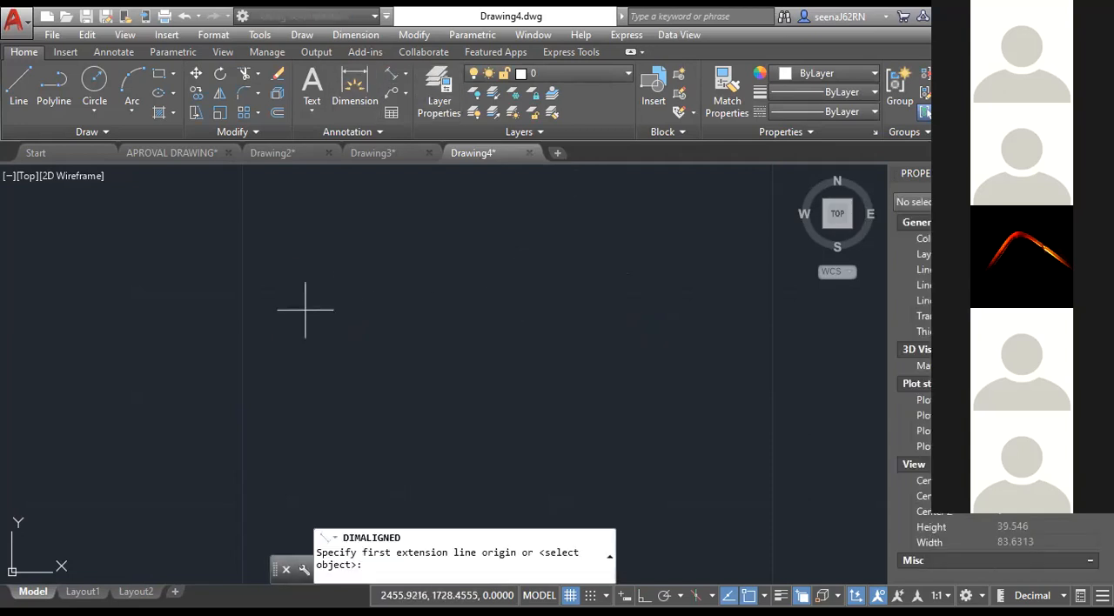
pyautogui.click(609, 311)
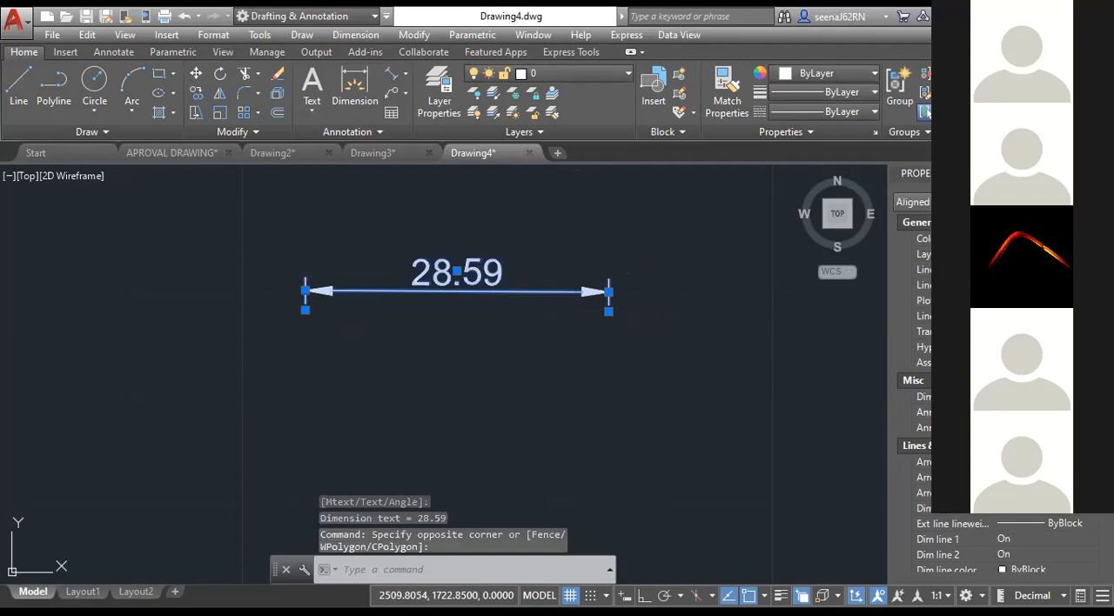
pyautogui.click(1032, 439)
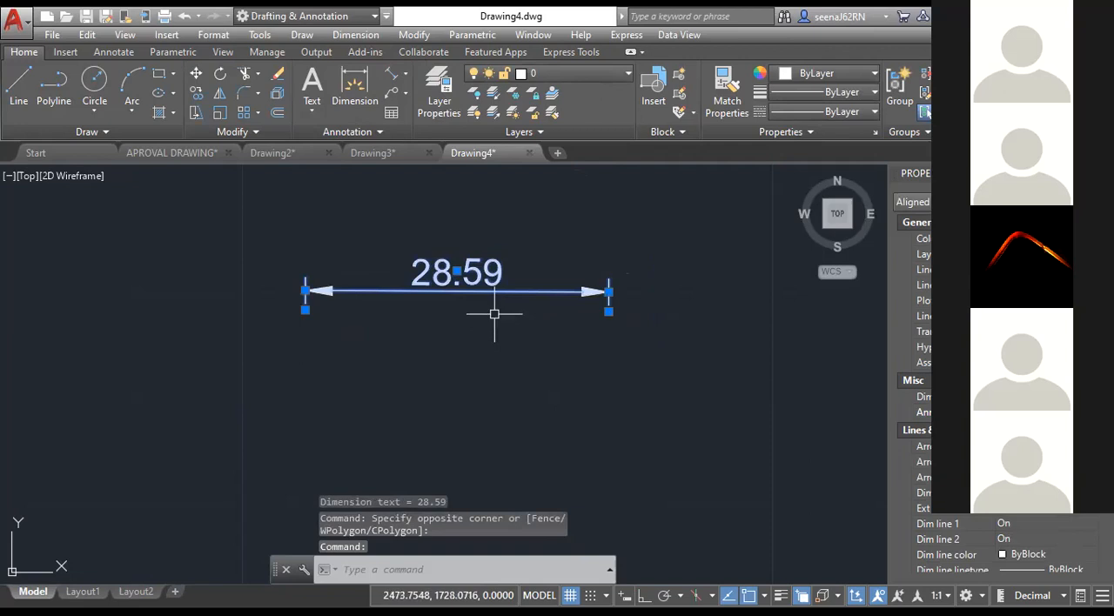
pyautogui.press('Escape')
pyautogui.press('Escape')
pyautogui.press('Escape')
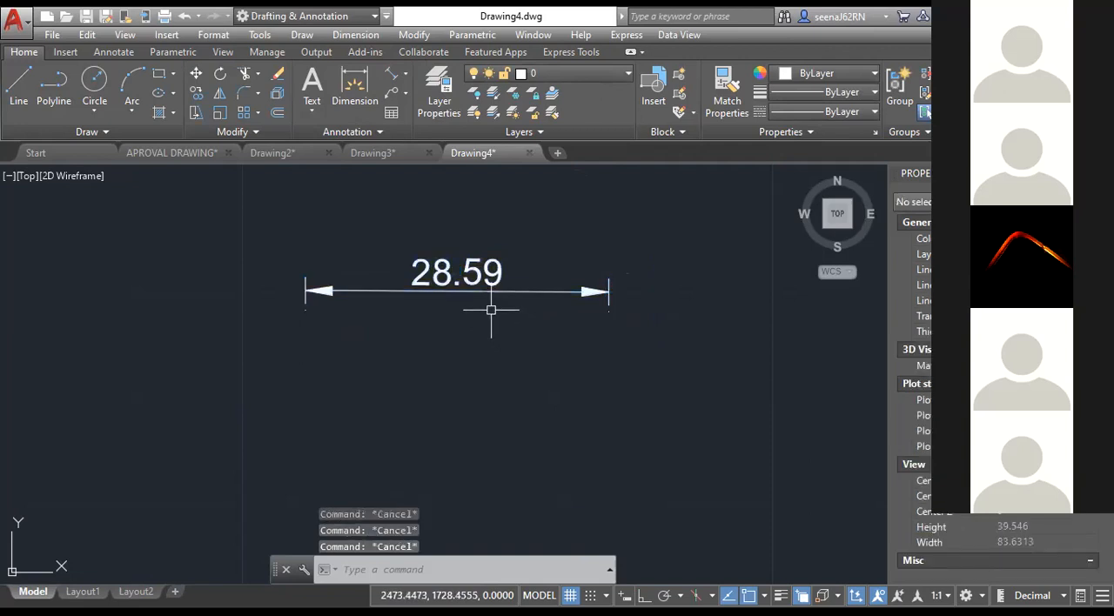
# In Layout1, delete the default viewport and create a smaller rectangular one in the upper-left part of the sheet.
pyautogui.click(87, 592)
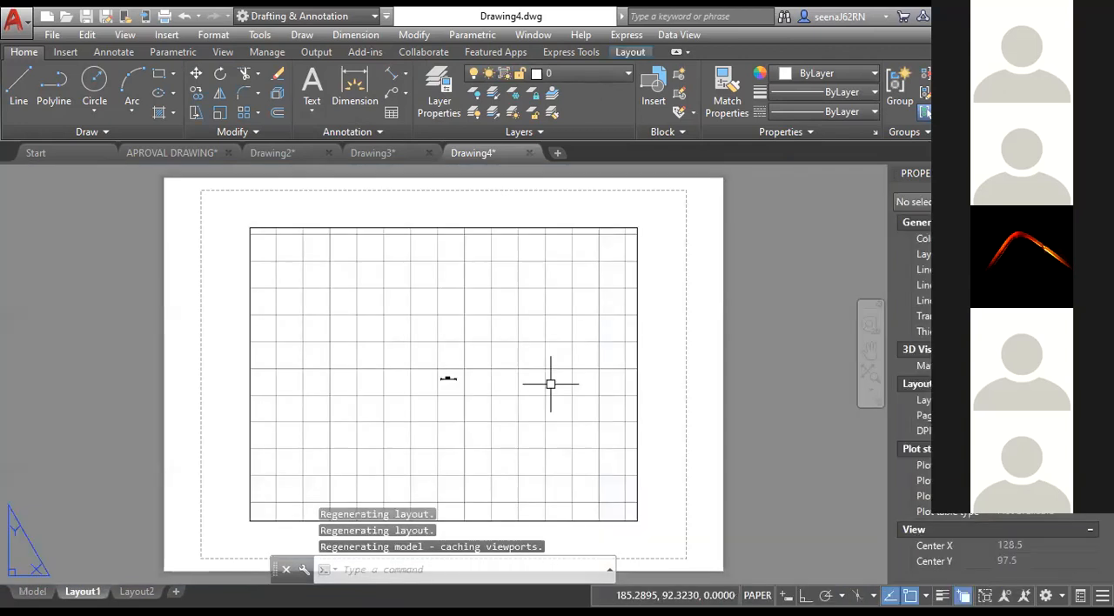
pyautogui.click(482, 226)
pyautogui.press('Delete')
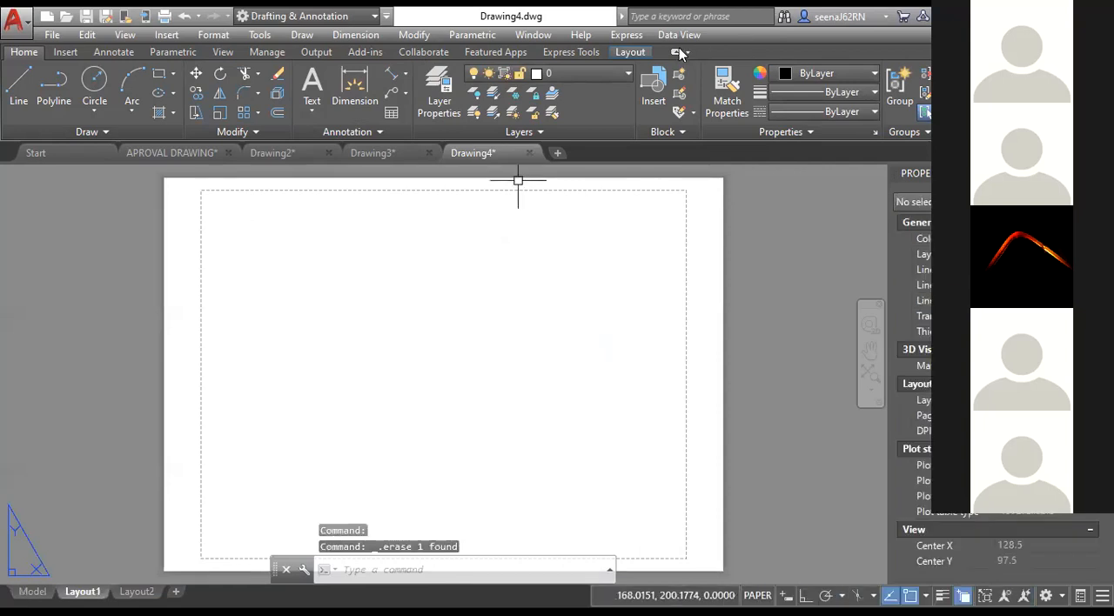
pyautogui.click(625, 52)
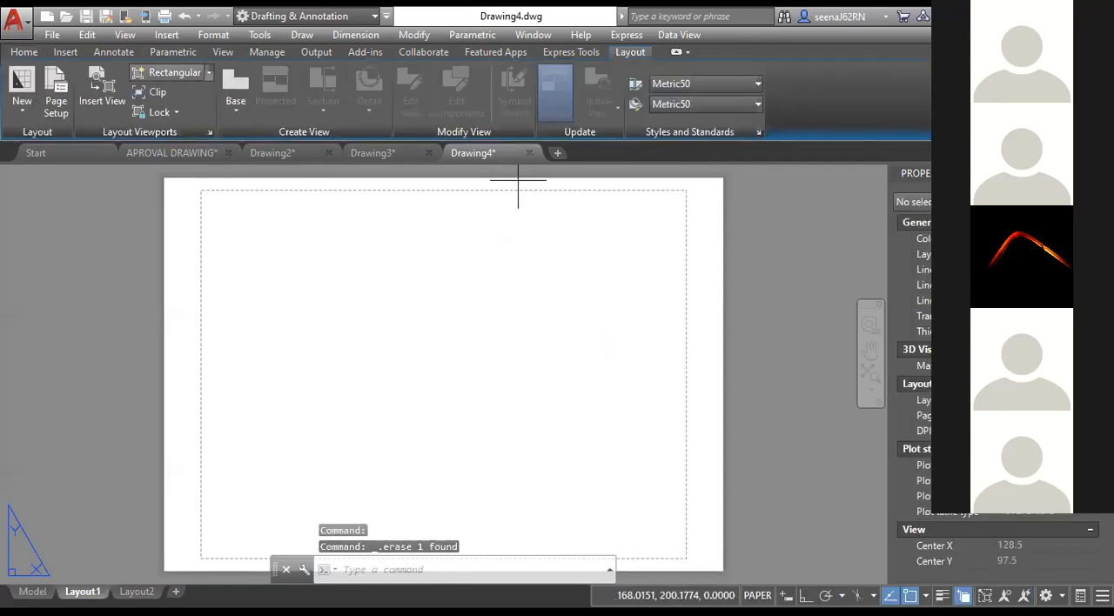
pyautogui.click(219, 237)
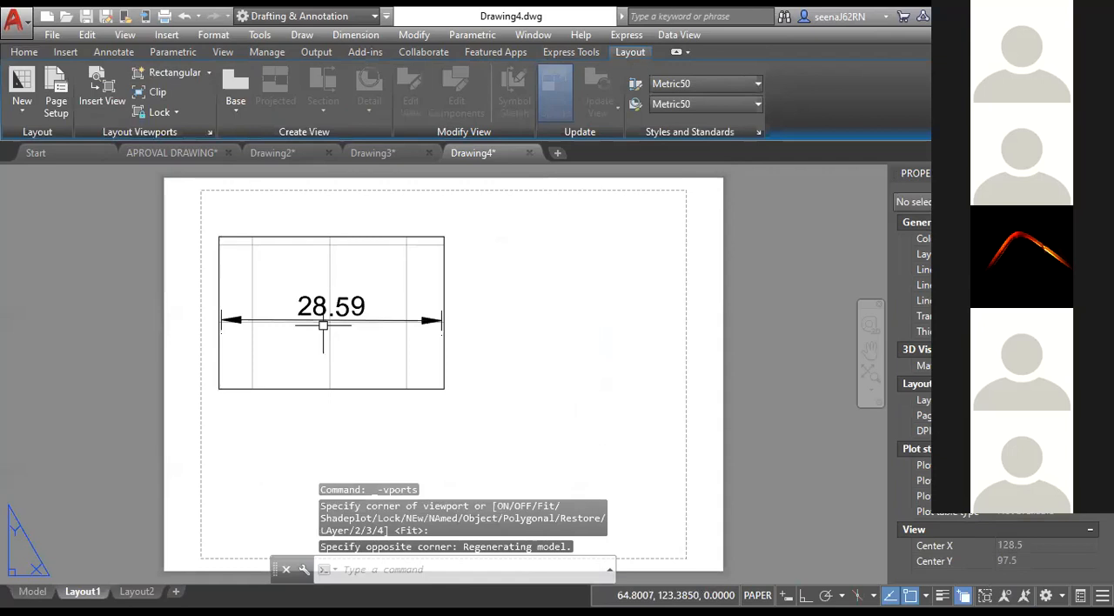
pyautogui.click(444, 389)
# Enlarge the viewport by stretching its lower-right corner outward and center the dimension inside it.
pyautogui.click(444, 389)
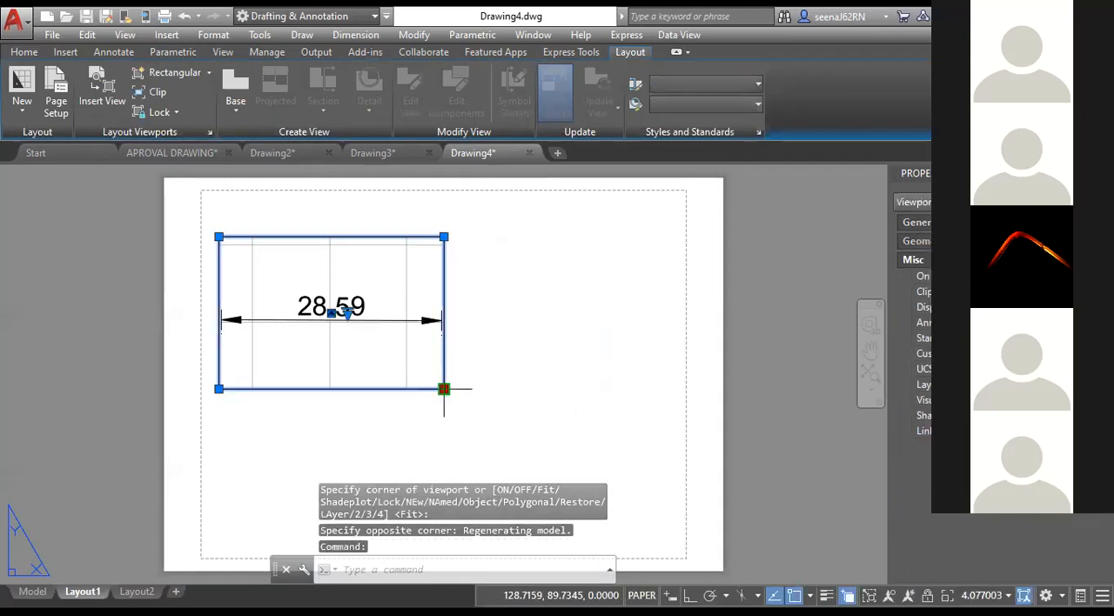
pyautogui.click(527, 448)
pyautogui.moveTo(364, 374); pyautogui.dragTo(383, 370, button='middle')
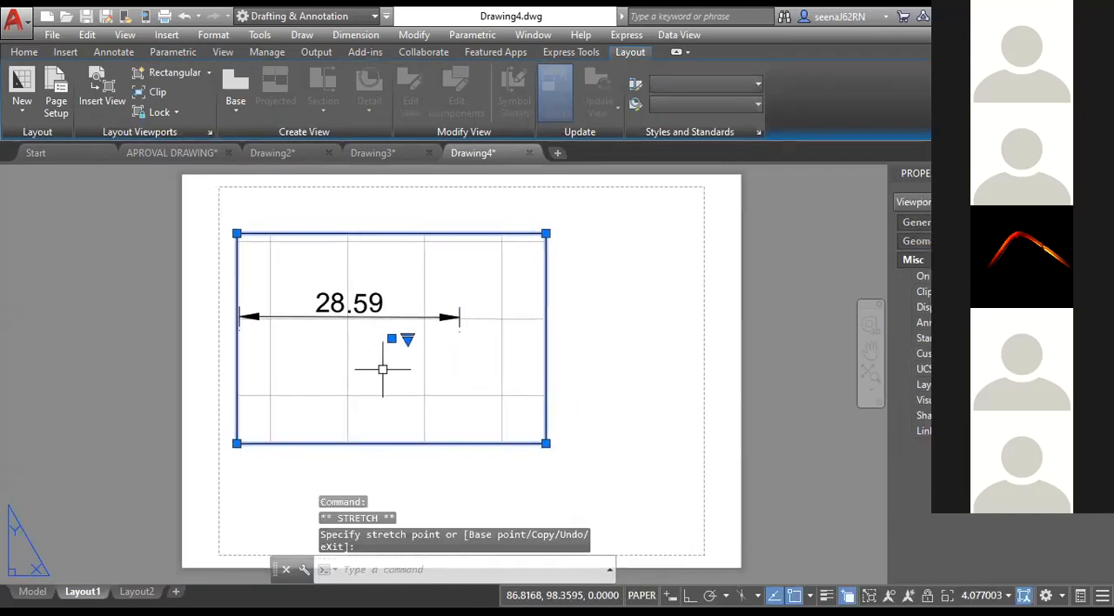
pyautogui.doubleClick(383, 369)
pyautogui.doubleClick(616, 381)
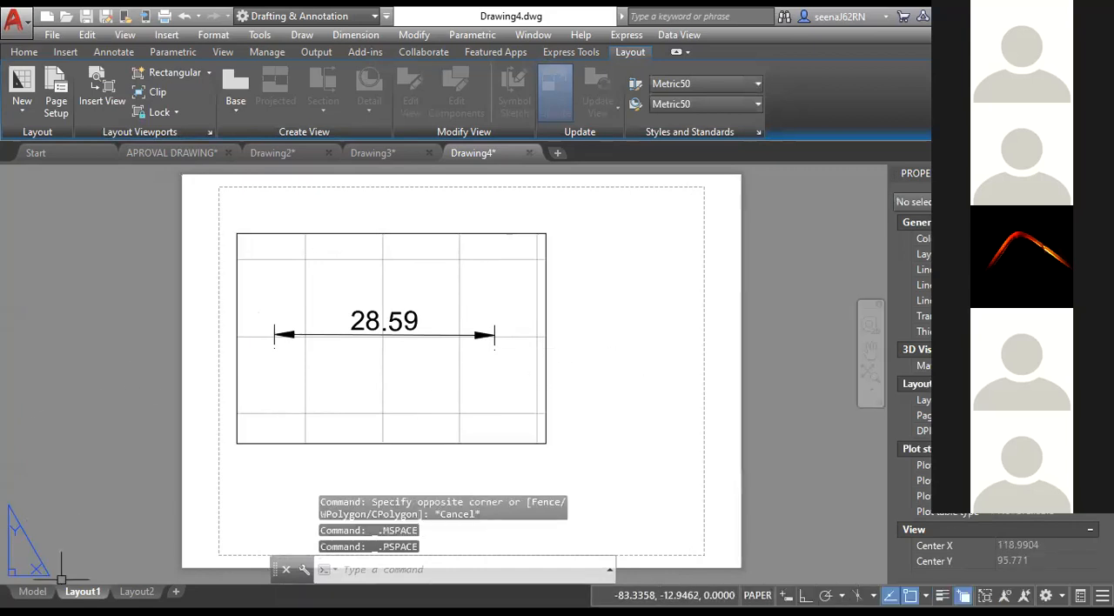
# Set the scale of the Layout1 viewport to 1:2.
pyautogui.click(32, 592)
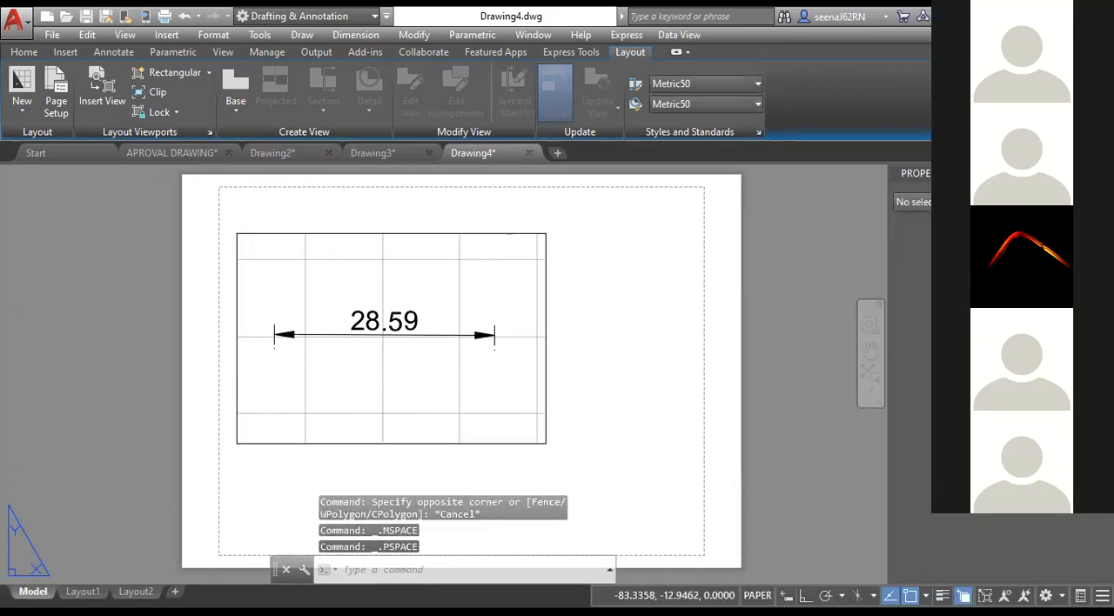
pyautogui.click(82, 592)
pyautogui.click(459, 444)
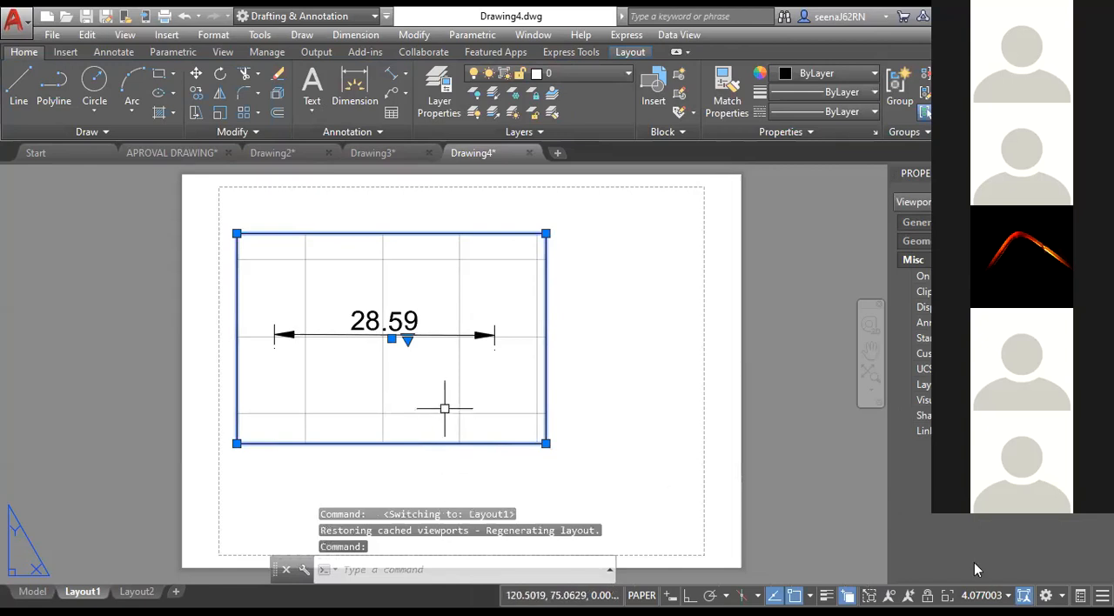
pyautogui.click(982, 596)
pyautogui.click(977, 270)
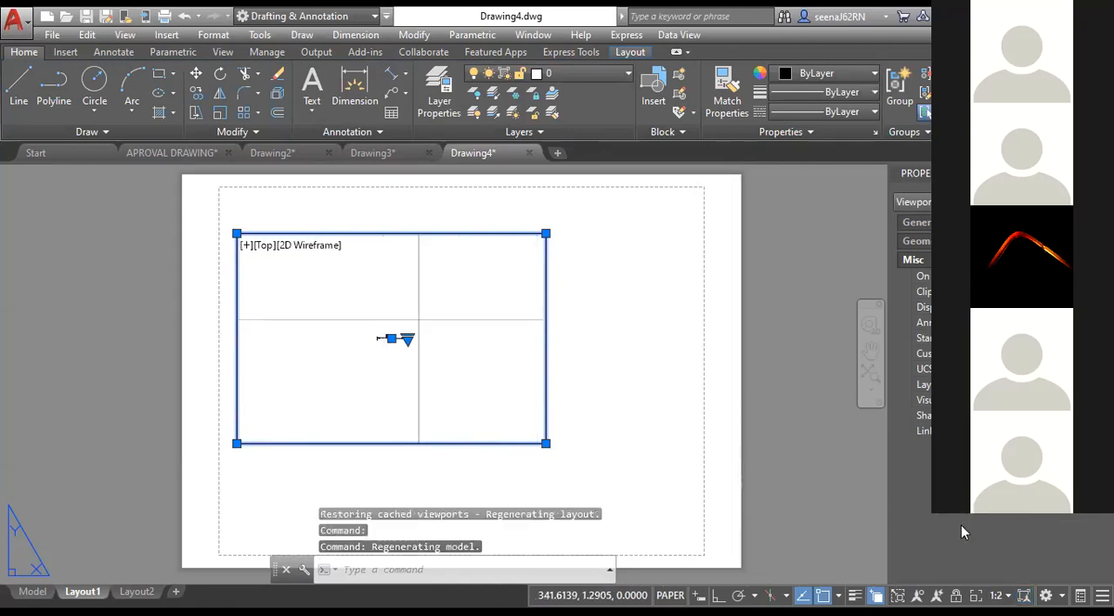
pyautogui.click(996, 597)
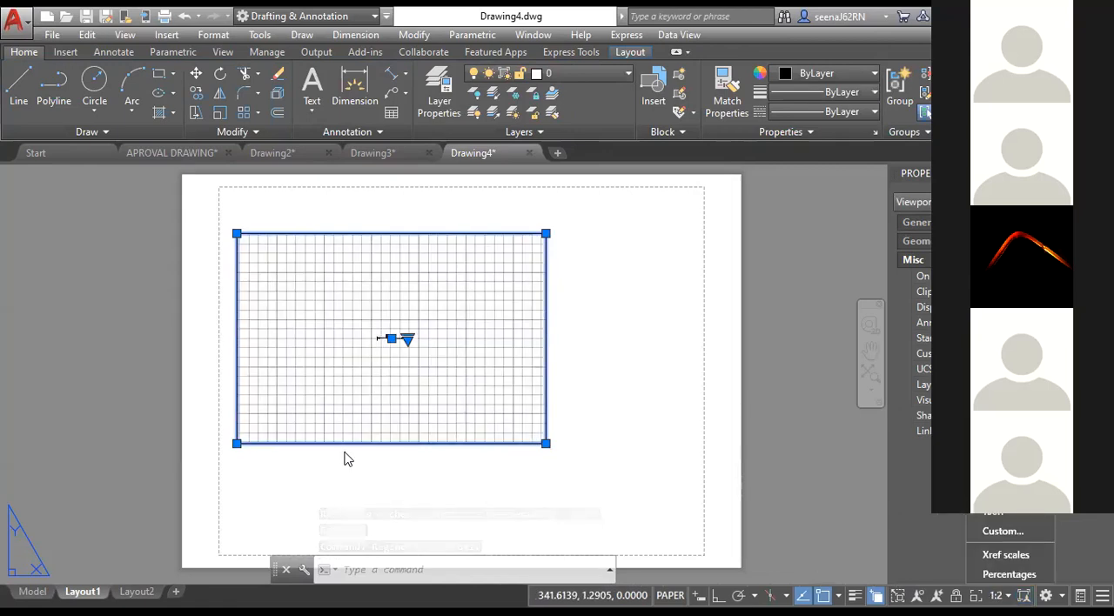
# Examine how the dimension appears inside the 1:2 viewport on Layout1.
pyautogui.click(413, 394)
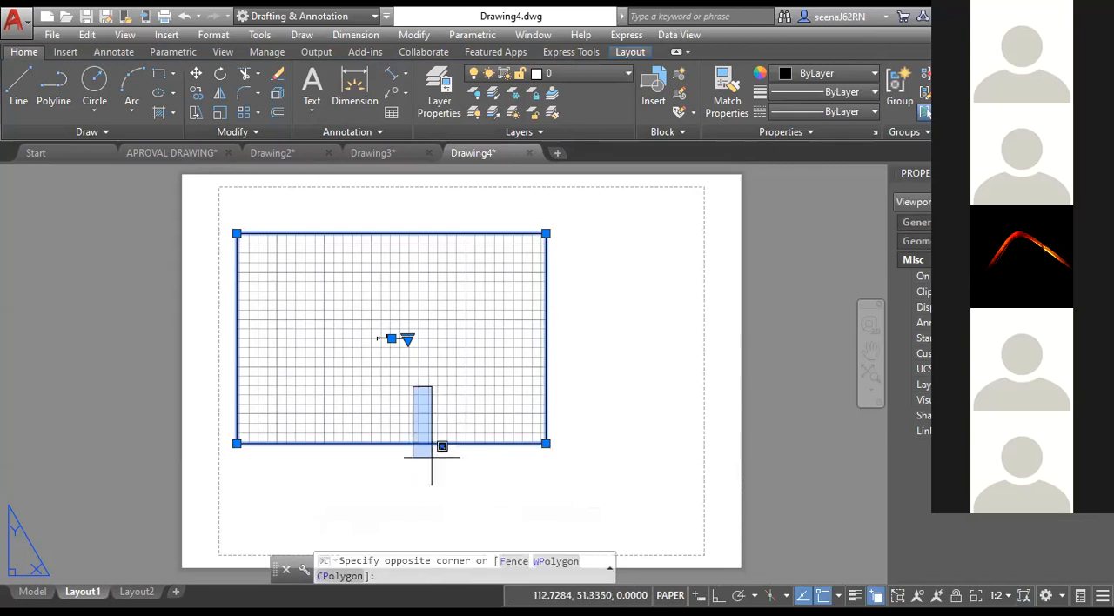
pyautogui.scroll(4, 382, 366)
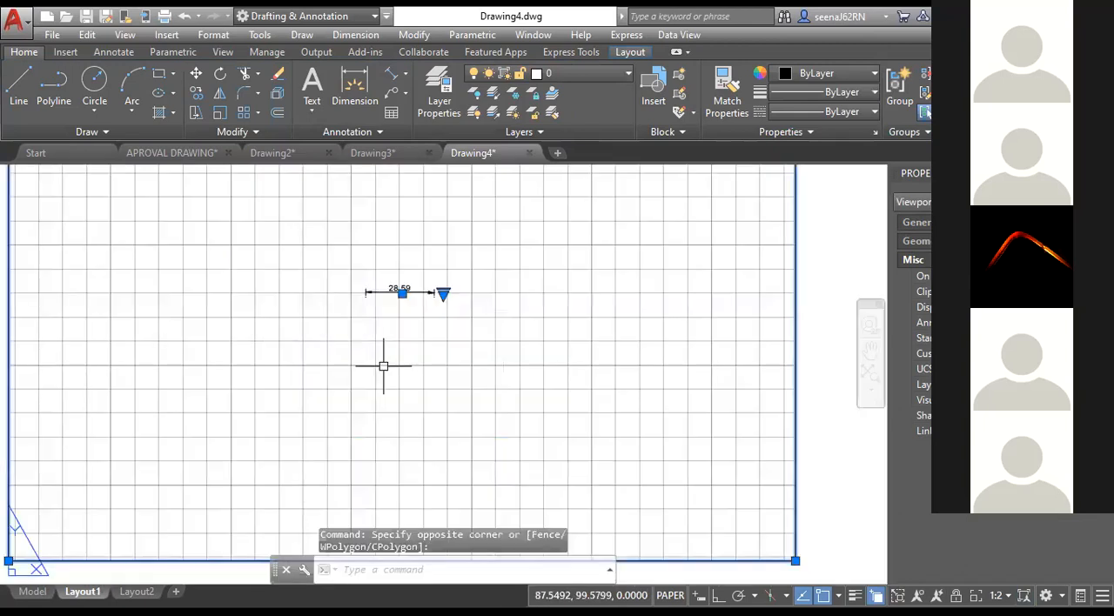
pyautogui.scroll(-2, 383, 366)
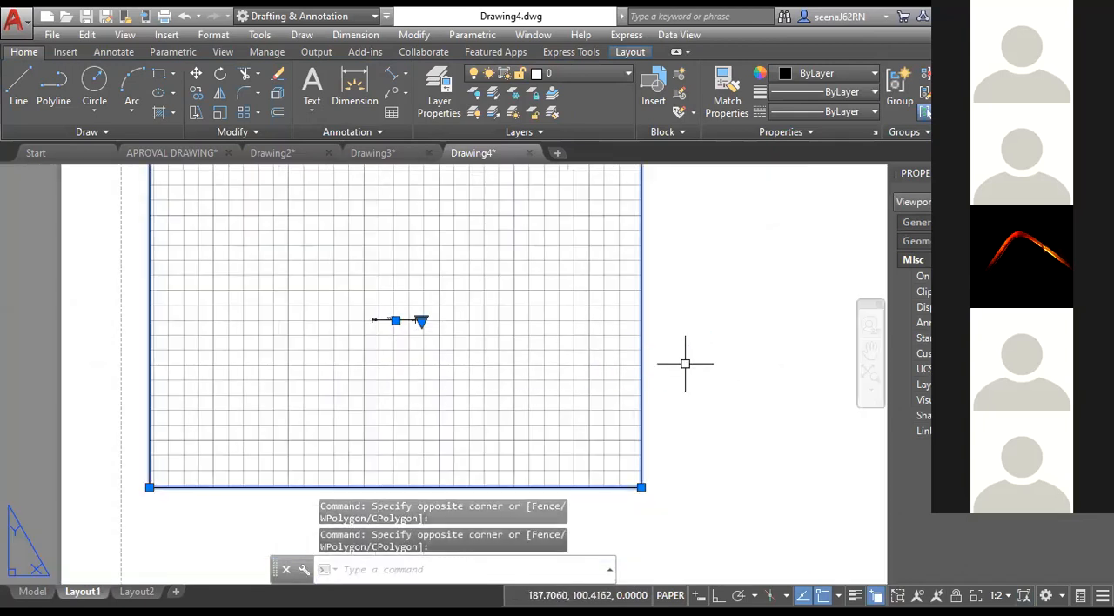
pyautogui.press('Escape')
pyautogui.press('Escape')
pyautogui.scroll(5, 371, 320)
pyautogui.scroll(-4, 371, 321)
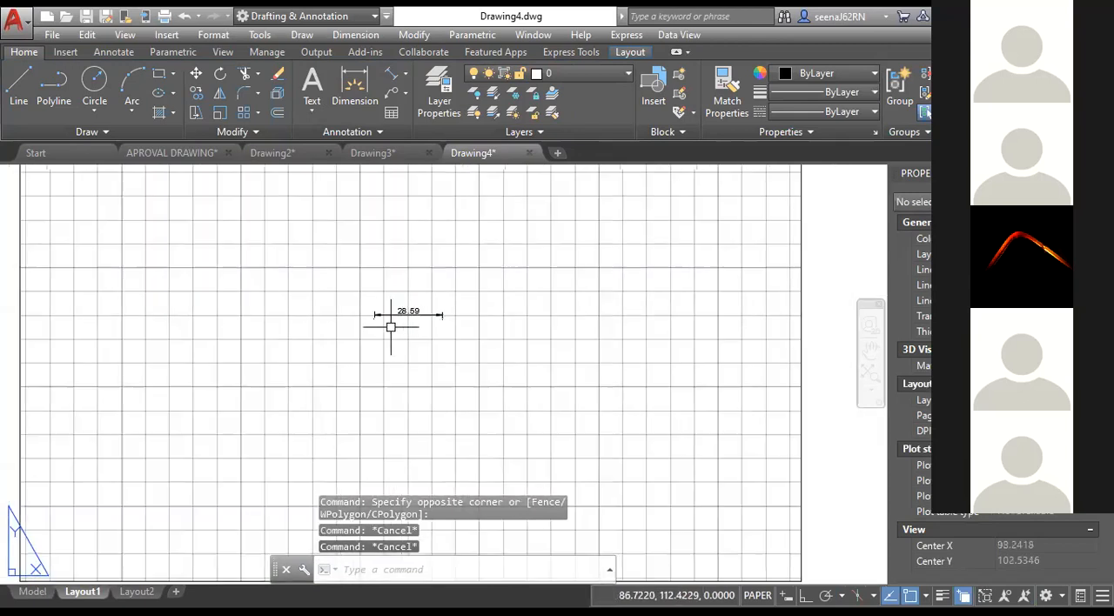
pyautogui.scroll(-3, 396, 323)
pyautogui.click(651, 399)
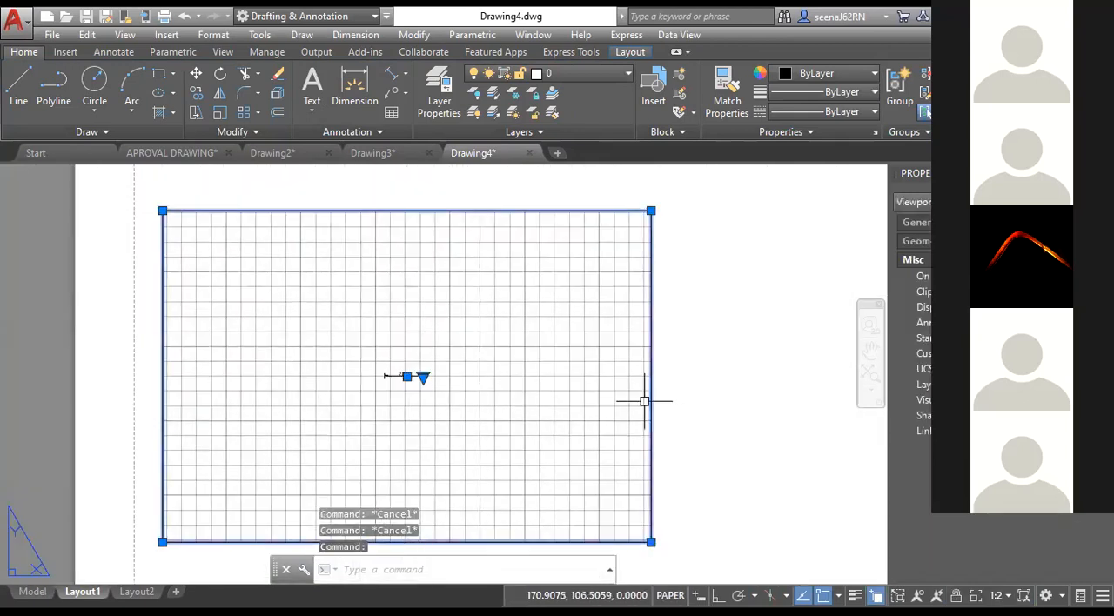
pyautogui.press('Escape')
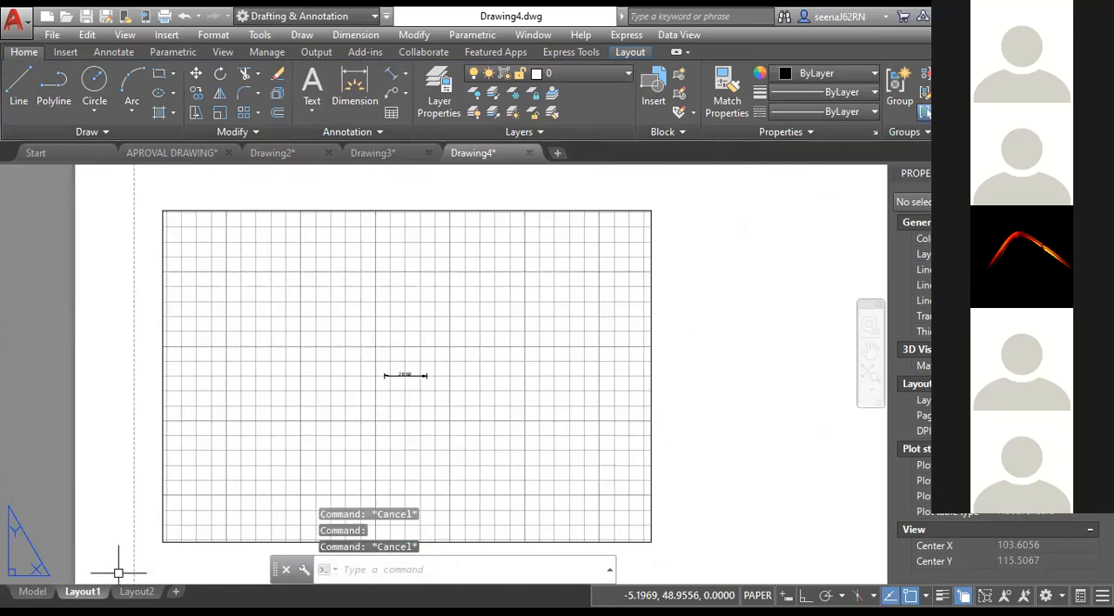
# Compare the dimension in model space with its display in the Layout1 viewport.
pyautogui.click(33, 592)
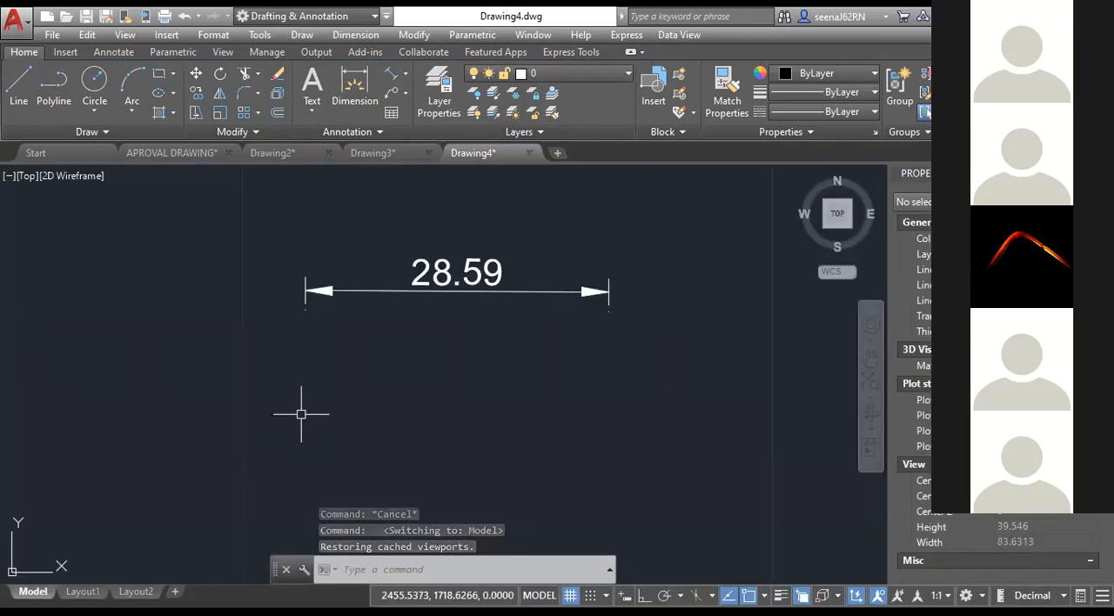
pyautogui.click(376, 308)
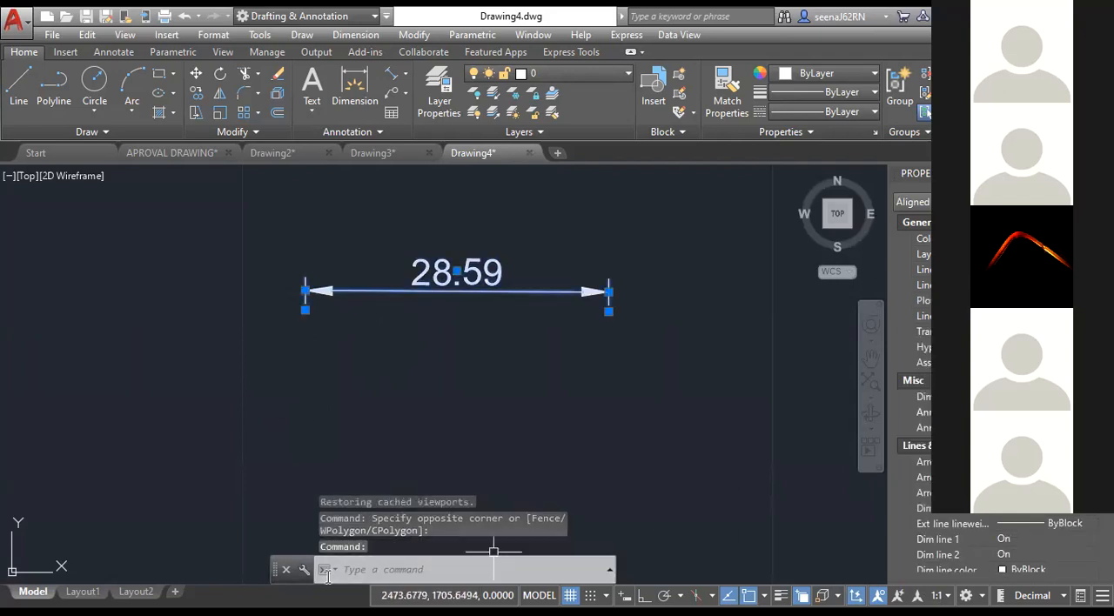
pyautogui.click(82, 592)
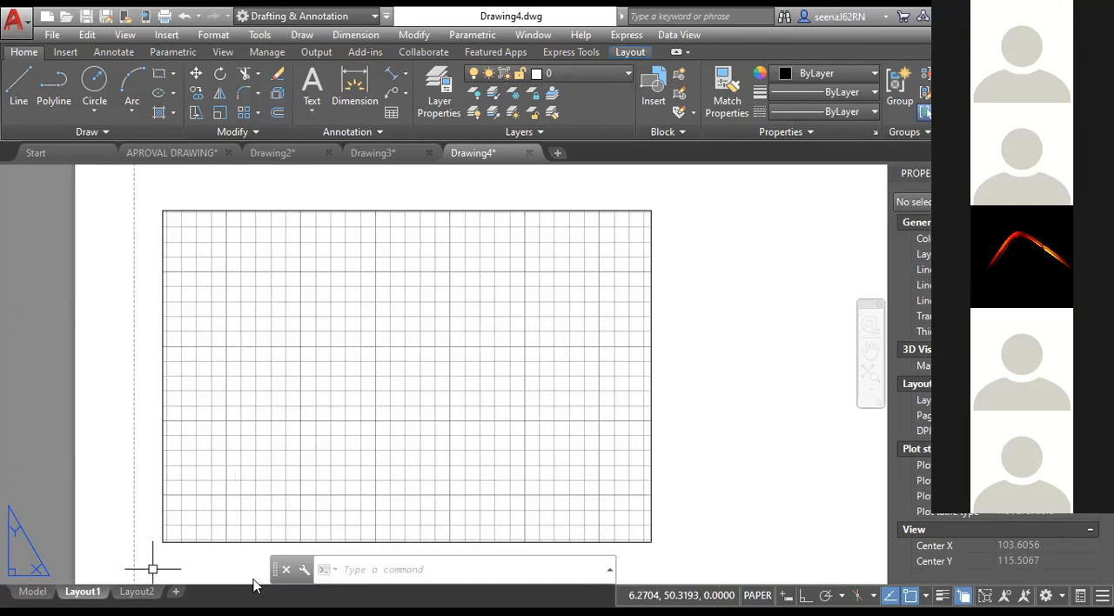
pyautogui.click(479, 541)
pyautogui.press('Escape')
pyautogui.click(33, 592)
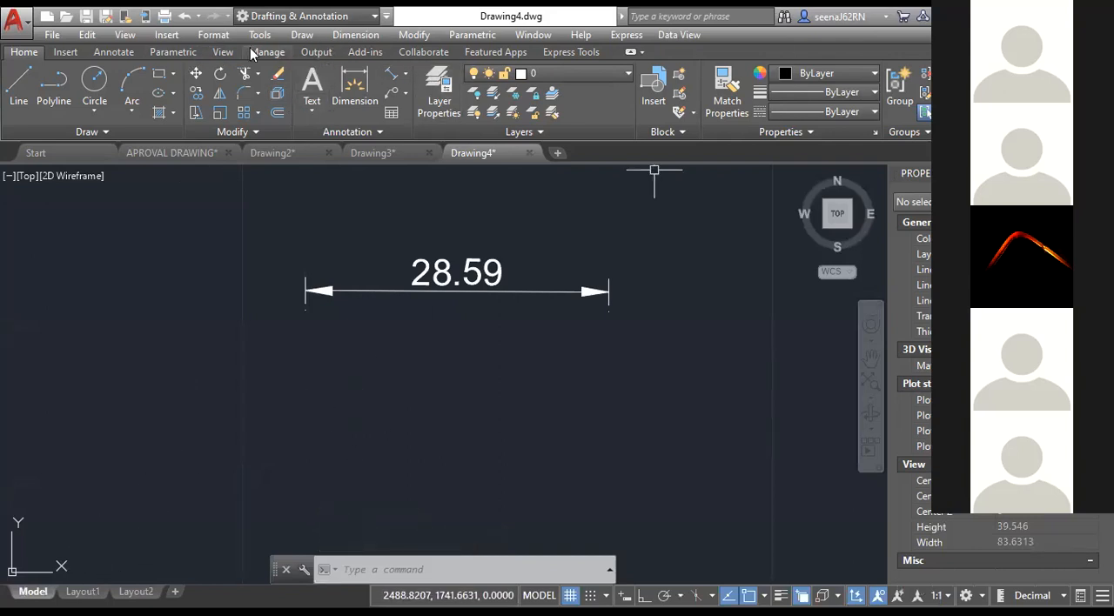
# Add the 1:2 annotation scale to the aligned dimension in model space.
pyautogui.click(103, 53)
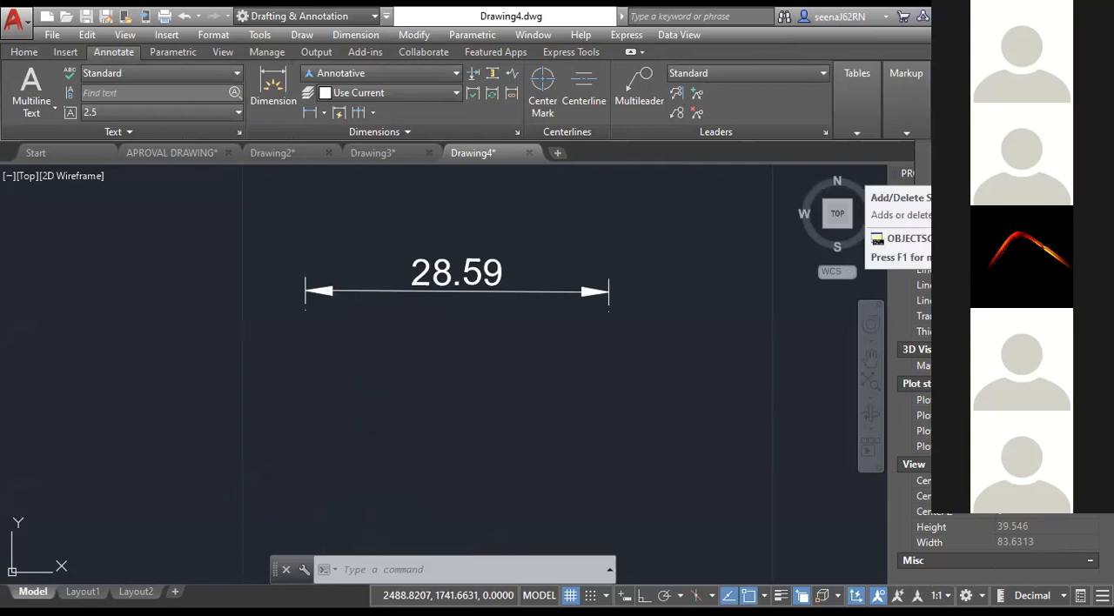
pyautogui.click(1001, 168)
pyautogui.click(537, 291)
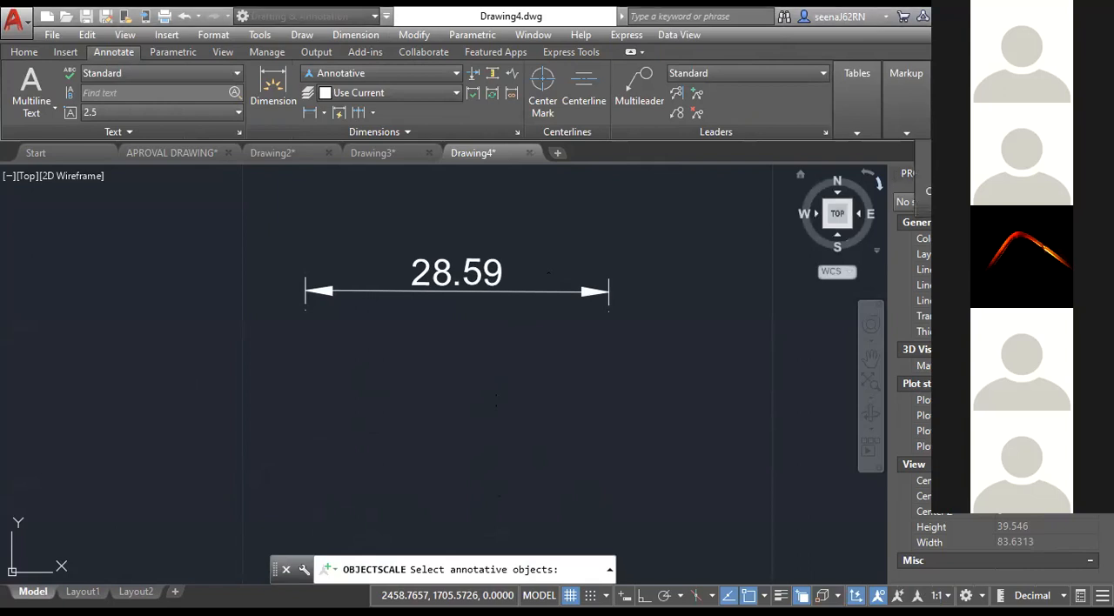
pyautogui.click(1001, 172)
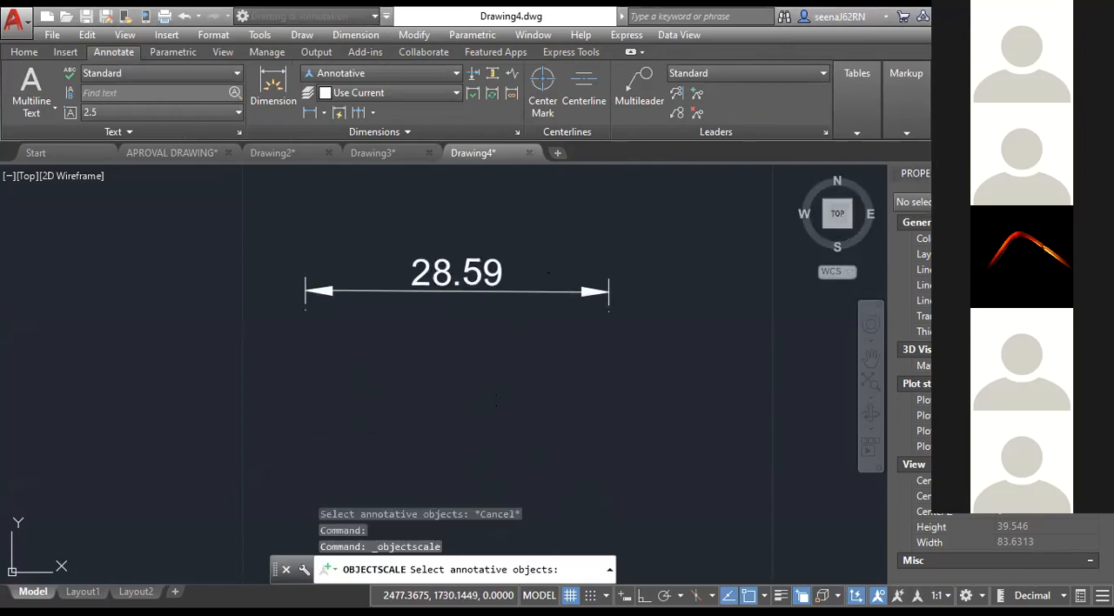
pyautogui.click(533, 292)
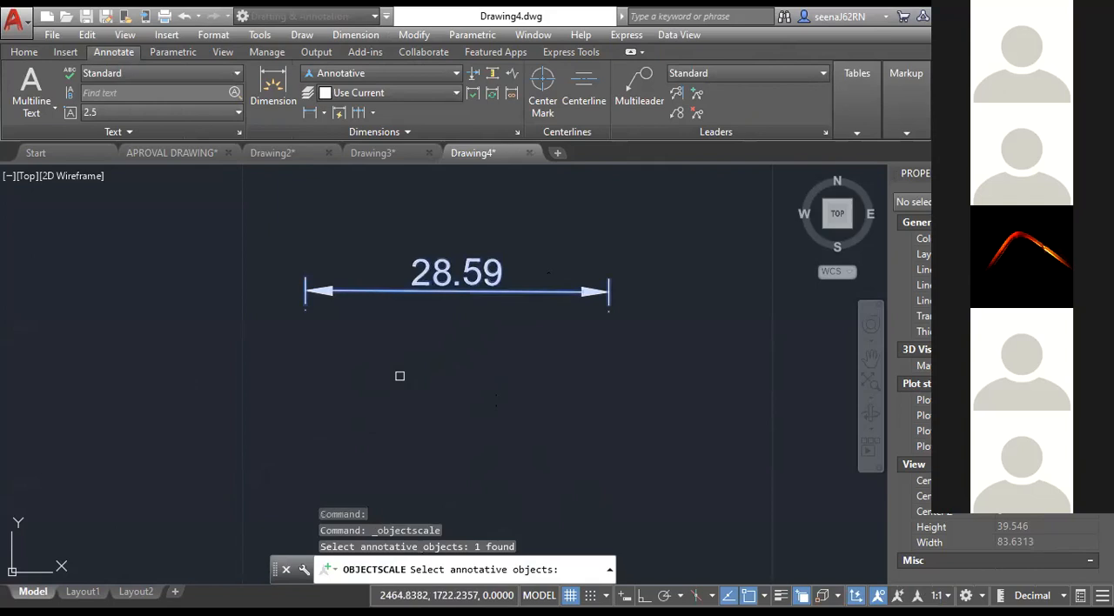
pyautogui.press('Return')
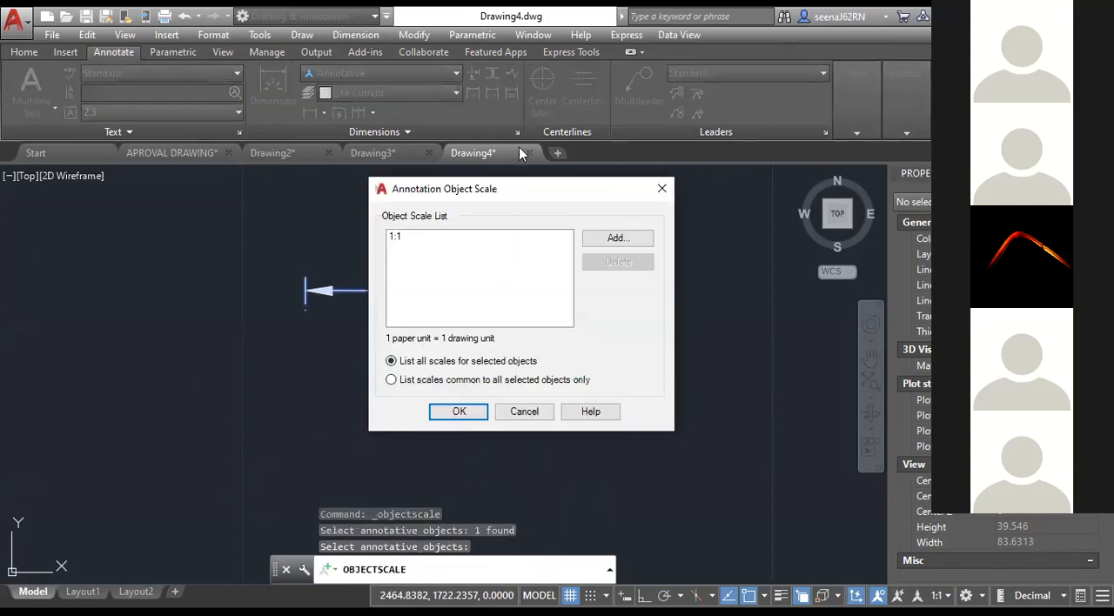
pyautogui.click(592, 242)
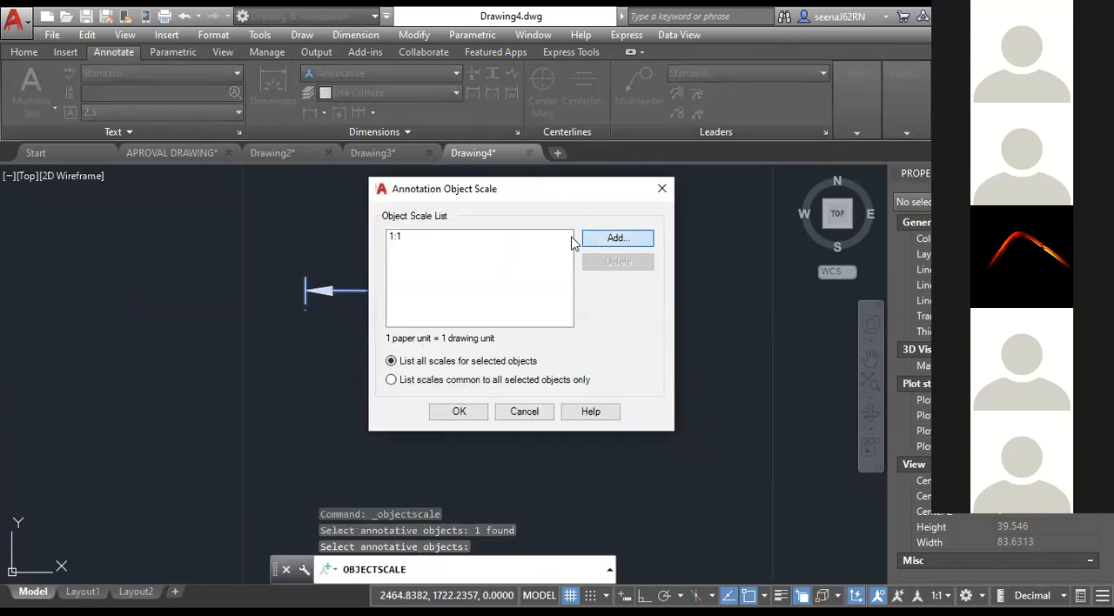
pyautogui.click(435, 239)
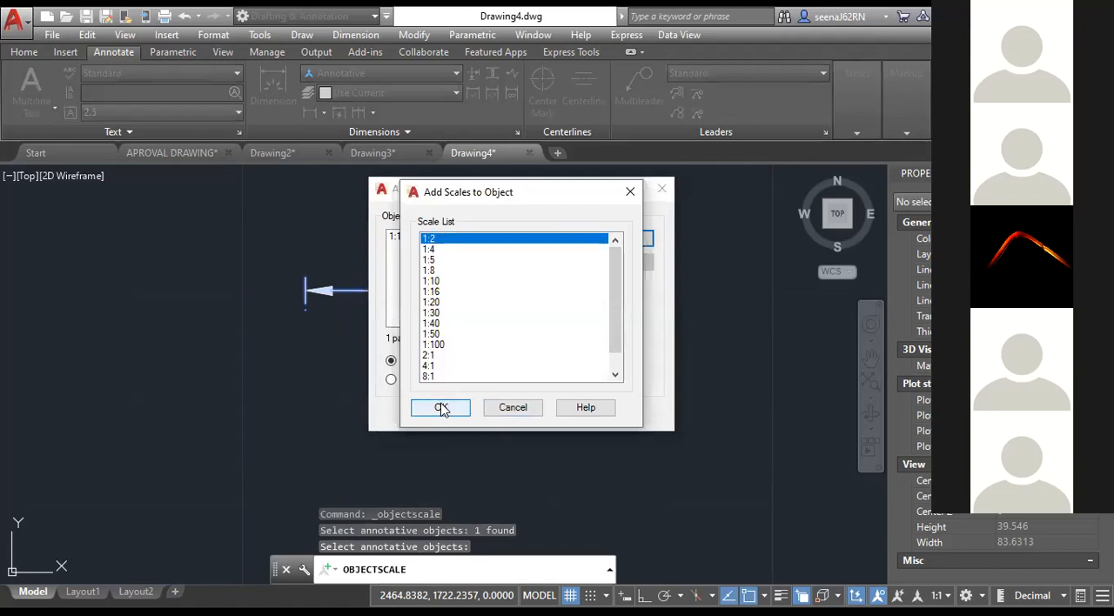
pyautogui.press('Return')
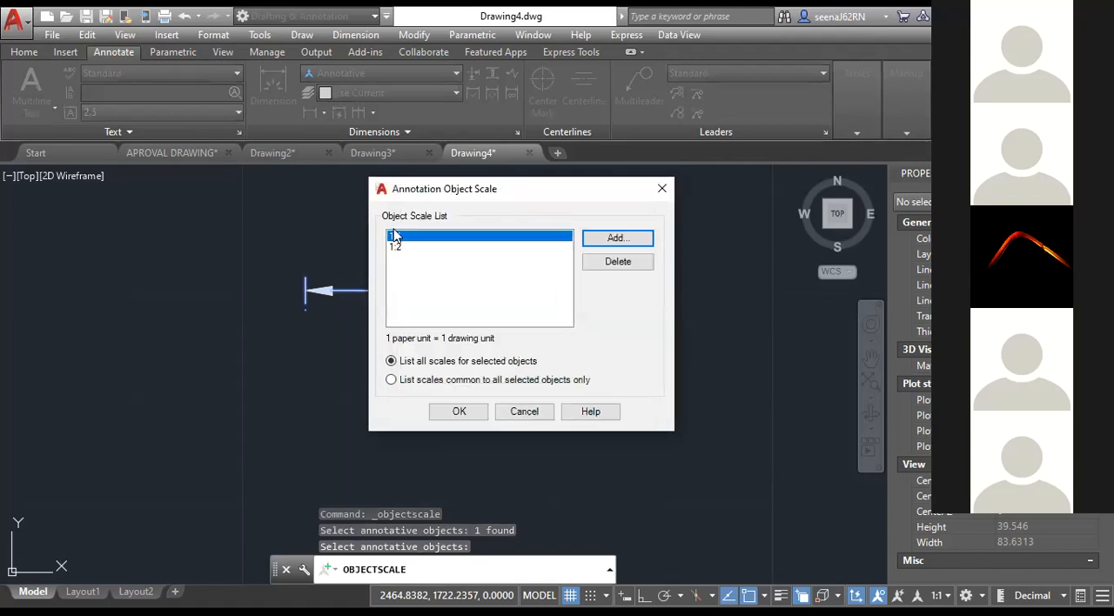
pyautogui.click(459, 413)
# Return to Layout1 and inspect the dimension's text and arrow size within the viewport.
pyautogui.click(83, 592)
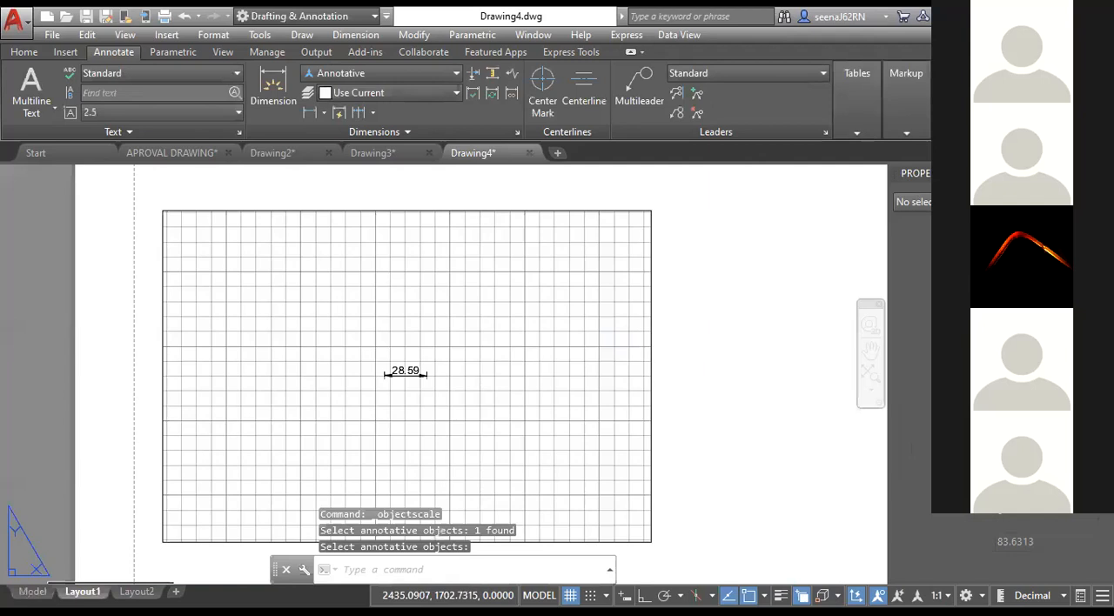
pyautogui.scroll(6, 410, 356)
pyautogui.scroll(-4, 410, 356)
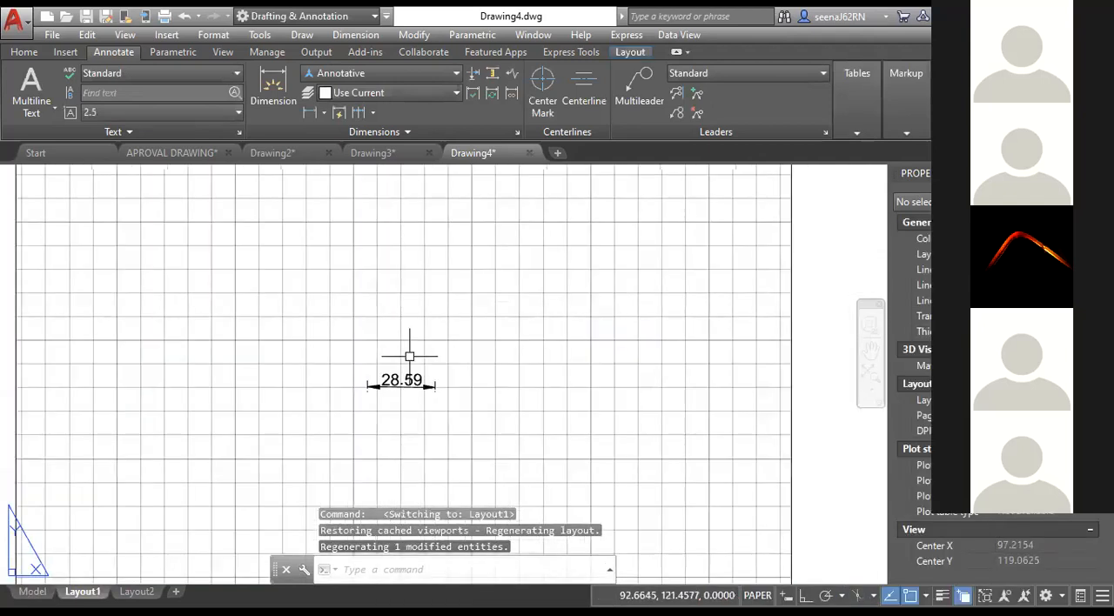
pyautogui.scroll(-3, 410, 356)
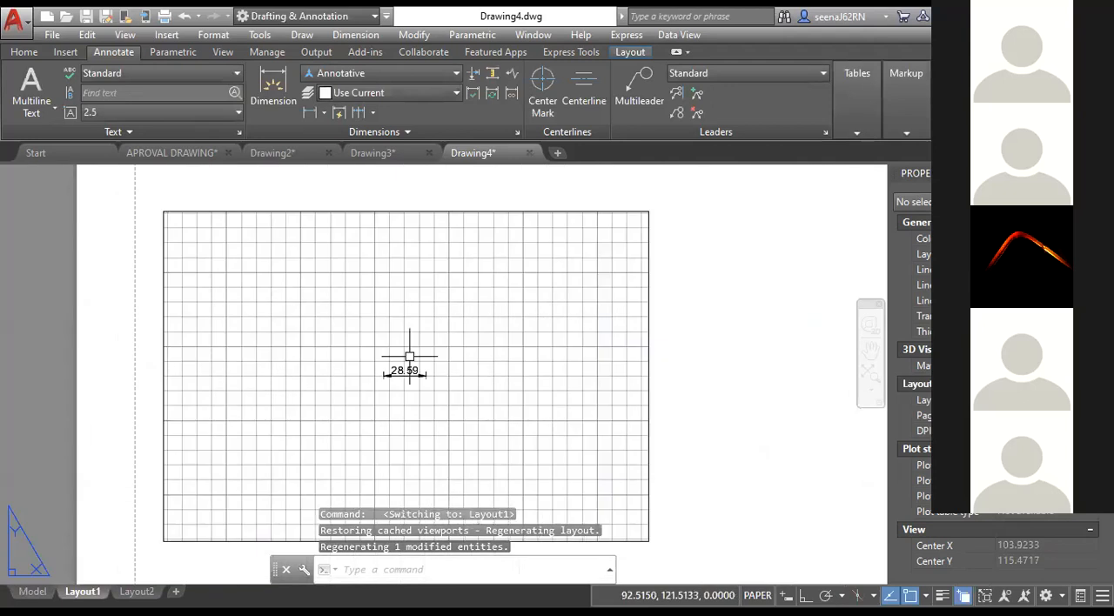
pyautogui.scroll(3, 410, 356)
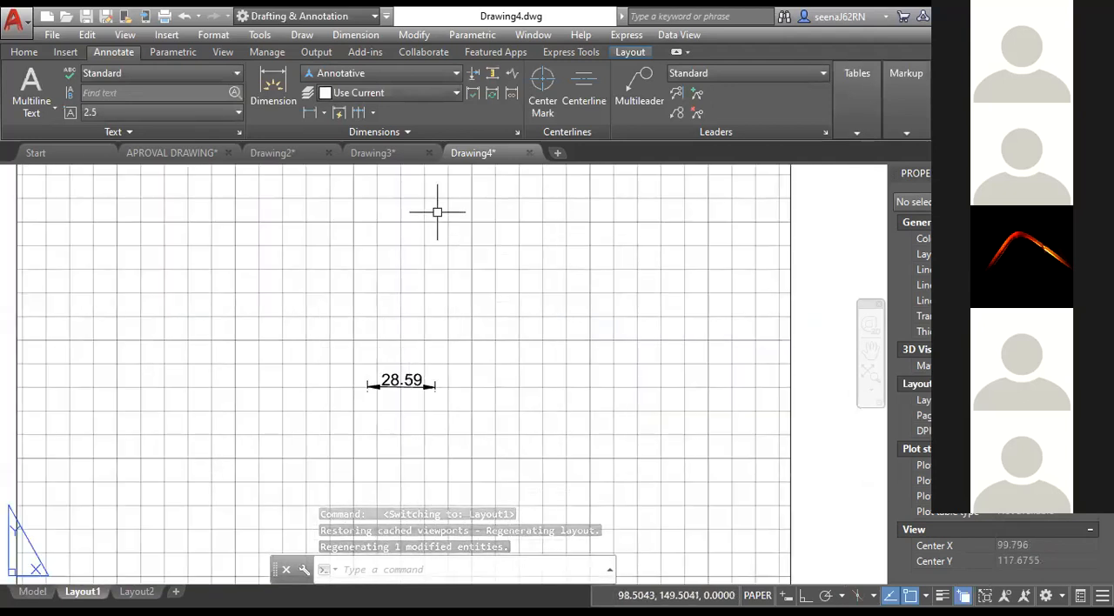
pyautogui.scroll(-2, 582, 376)
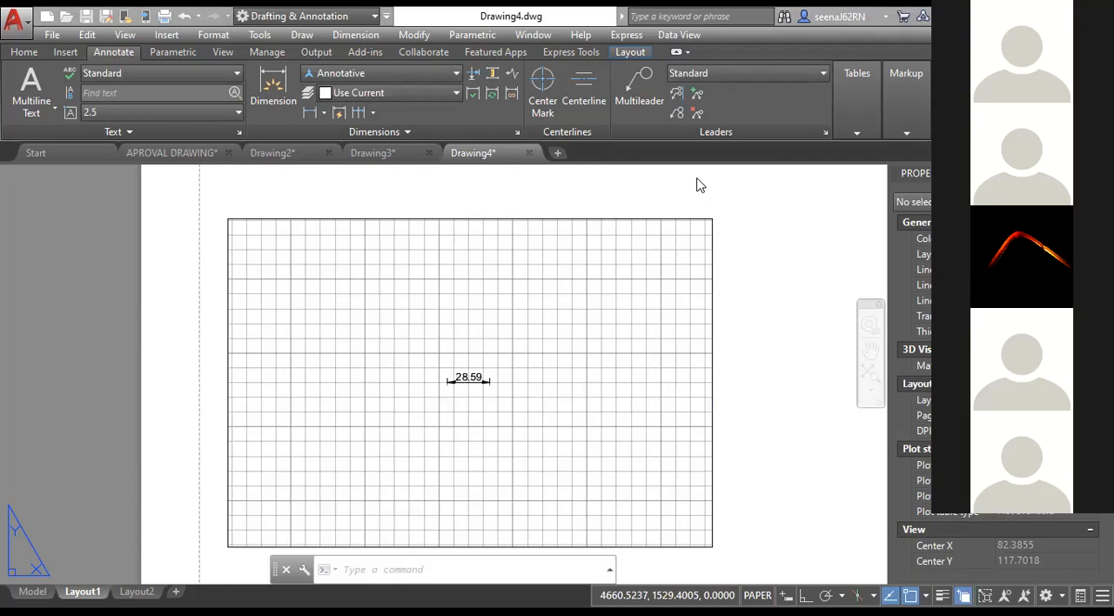
pyautogui.scroll(-4, 351, 410)
pyautogui.scroll(2, 352, 410)
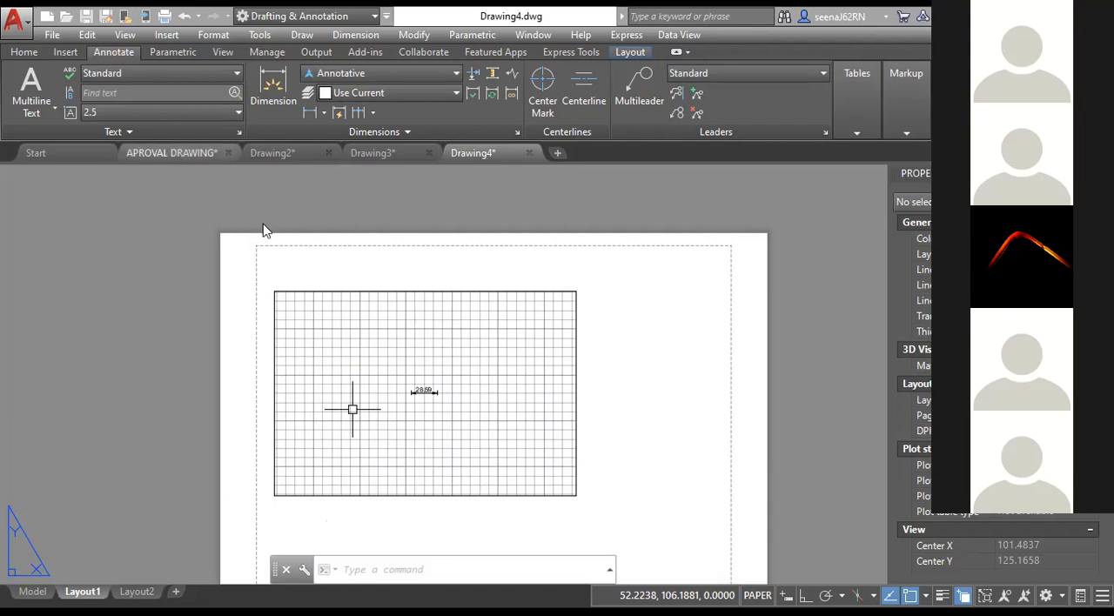
# Switch to APROVAL DRAWING.dwg and show the whole set of drawings in its model space.
pyautogui.click(211, 152)
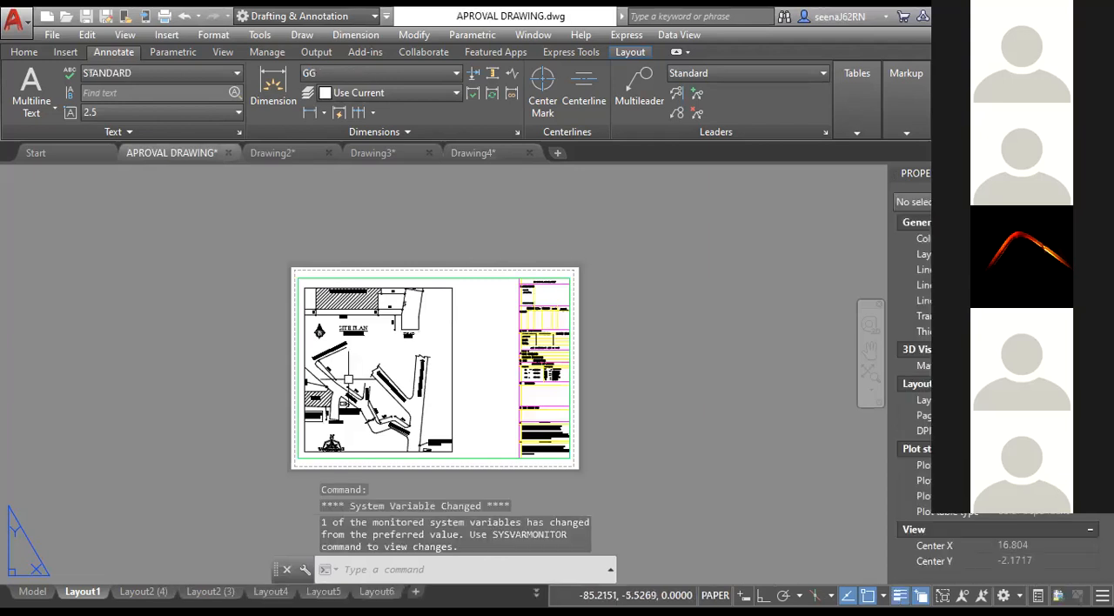
pyautogui.scroll(-4, 351, 379)
pyautogui.moveTo(270, 418); pyautogui.dragTo(282, 359, button='middle')
pyautogui.click(33, 592)
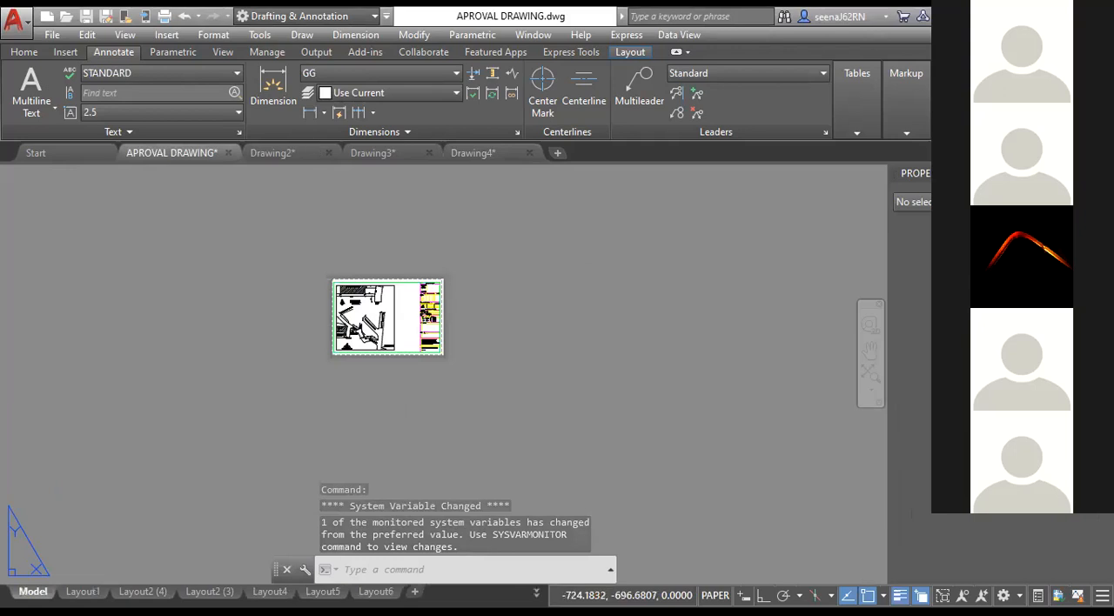
pyautogui.scroll(-8, 356, 367)
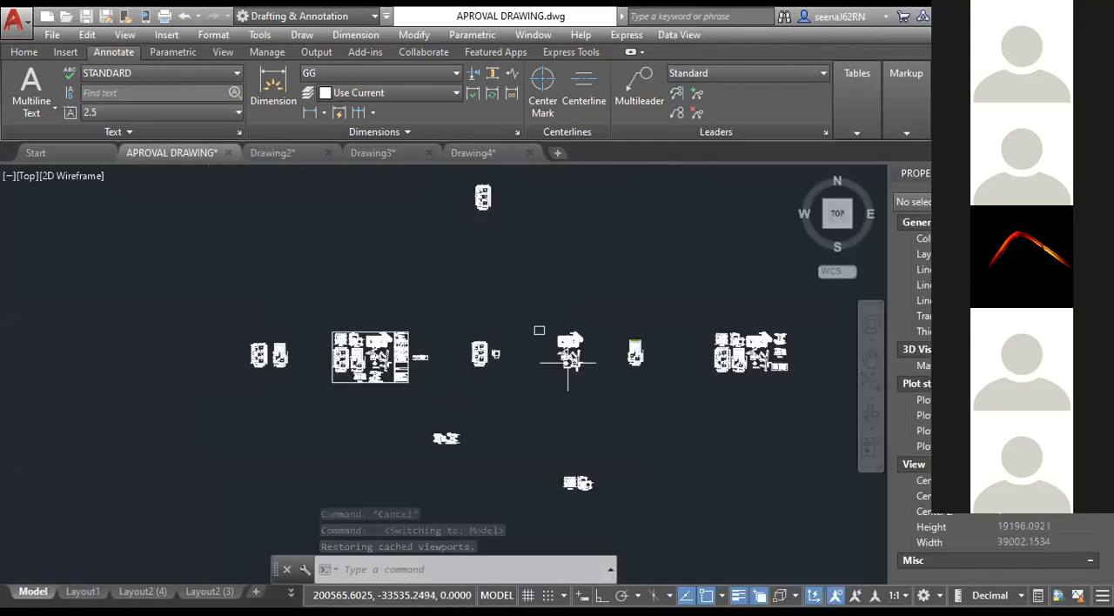
# Select the complete drawing group at the far right of model space and copy it to the clipboard.
pyautogui.moveTo(564, 358); pyautogui.dragTo(371, 347, button='middle')
pyautogui.click(623, 394)
pyautogui.click(522, 284)
pyautogui.scroll(2, 609, 380)
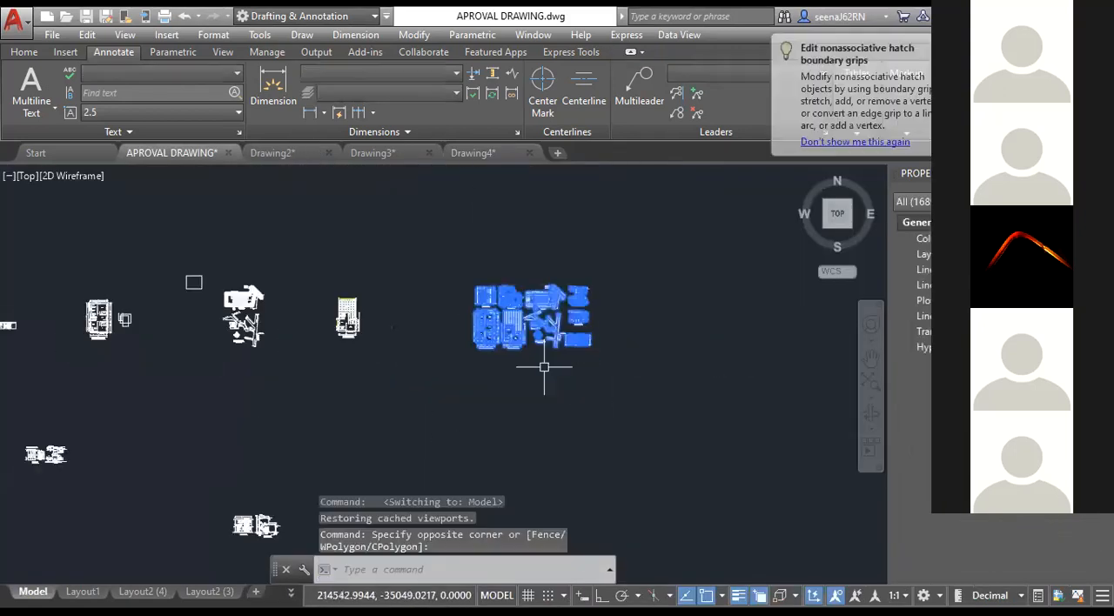
pyautogui.click(657, 383)
pyautogui.click(426, 241)
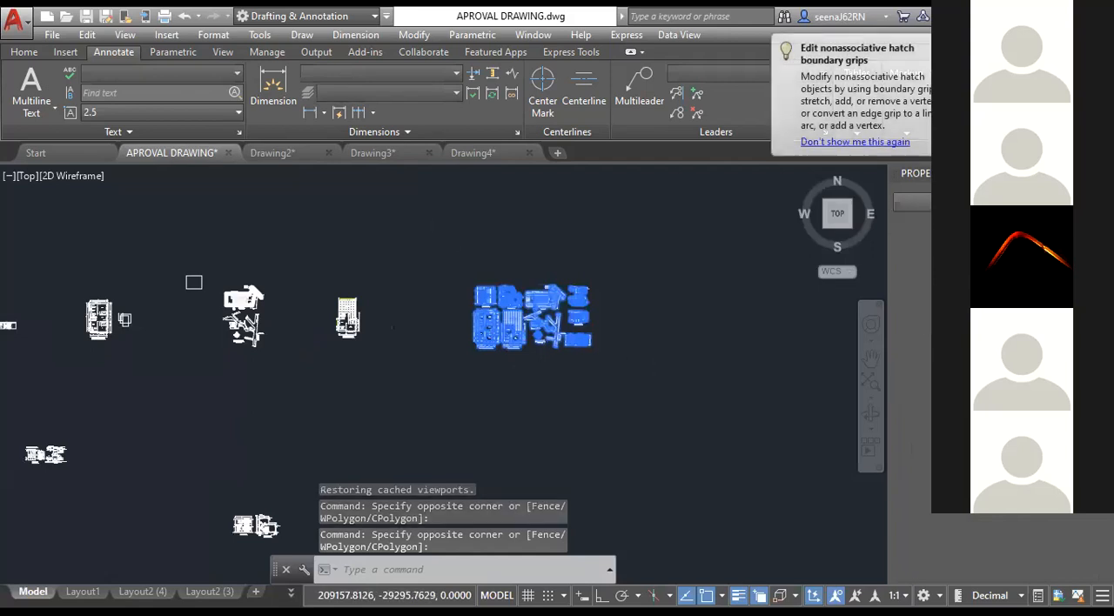
pyautogui.hotkey('ctrl', 'c')
# Start a new blank drawing and paste the copied plans into model space, to the upper right of the origin.
pyautogui.click(560, 154)
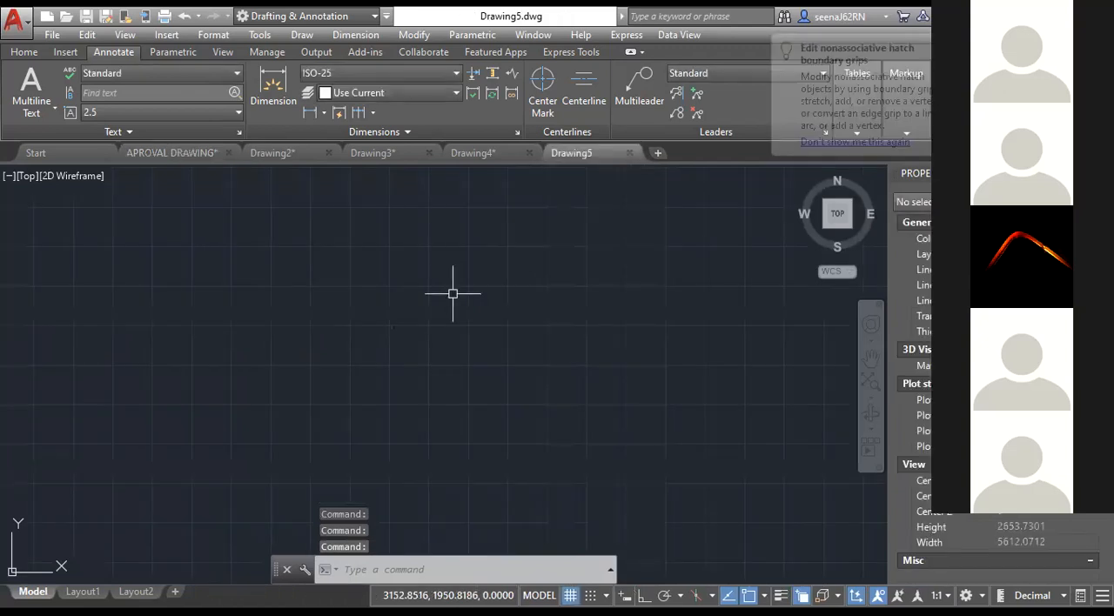
pyautogui.hotkey('ctrl', 'v')
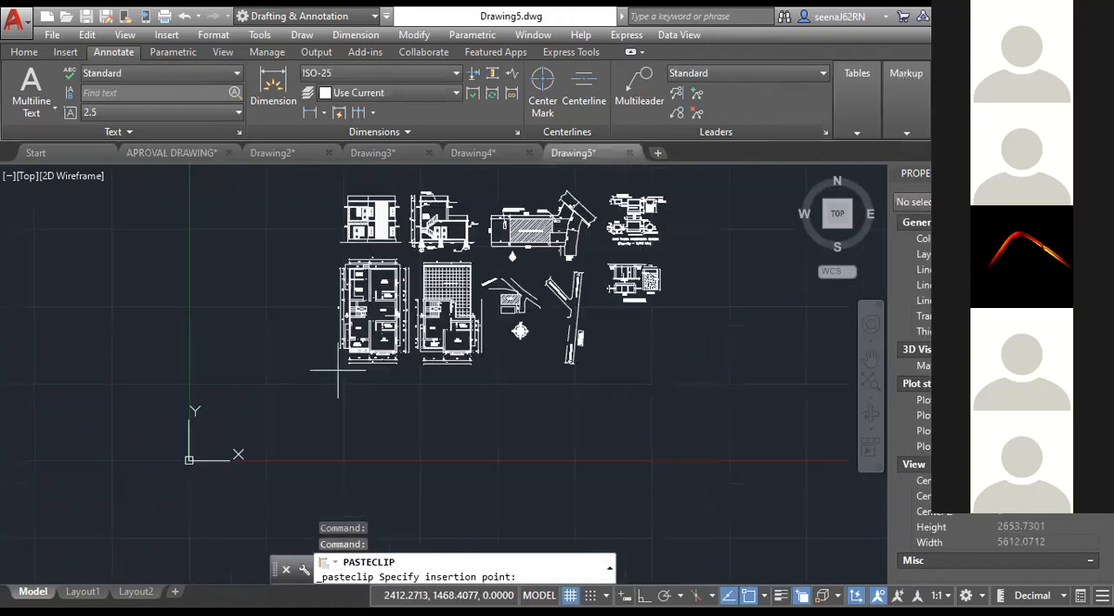
pyautogui.click(307, 406)
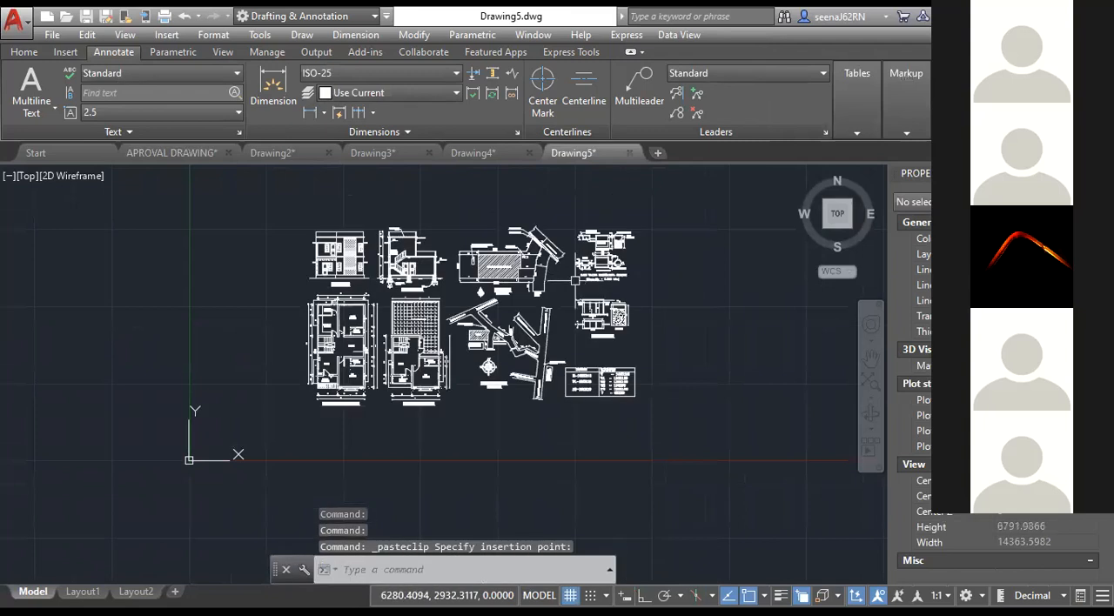
pyautogui.scroll(2, 576, 281)
pyautogui.scroll(-2, 572, 285)
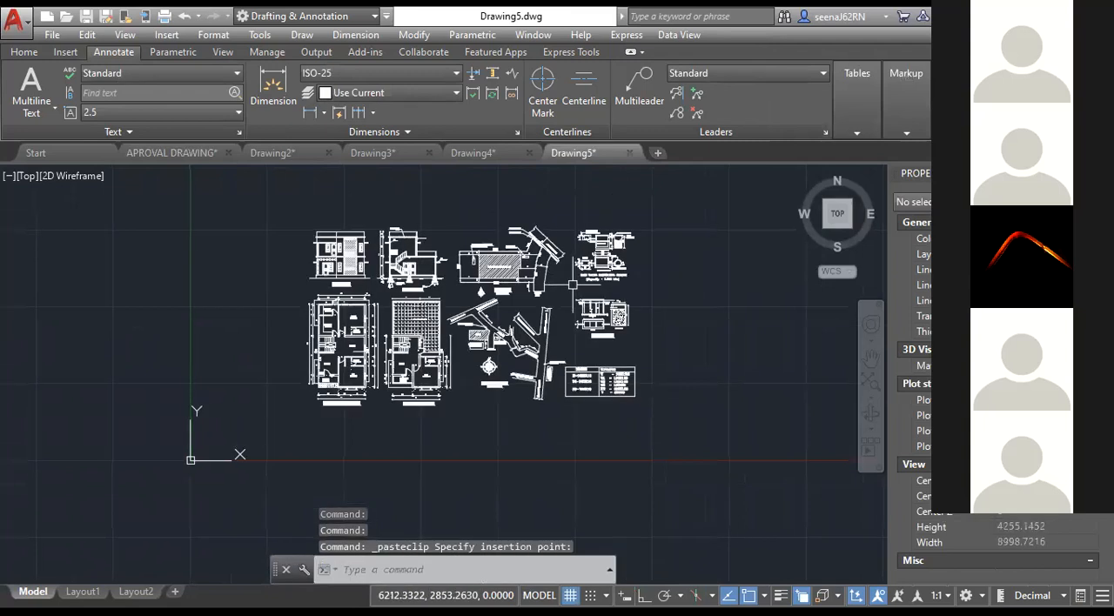
pyautogui.scroll(2, 398, 352)
pyautogui.scroll(-2, 562, 398)
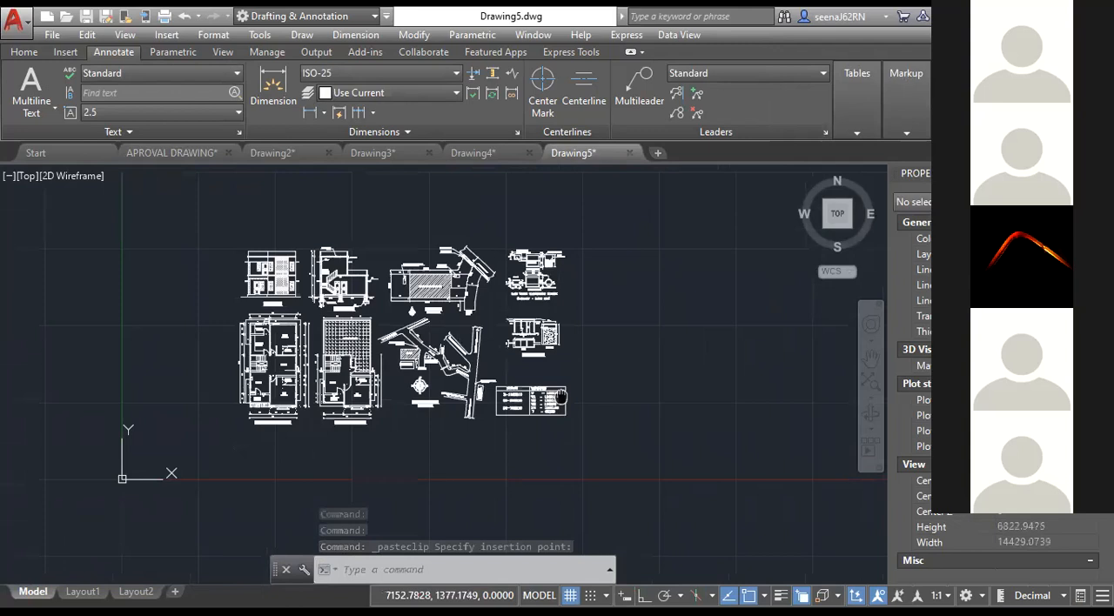
pyautogui.moveTo(561, 397); pyautogui.dragTo(538, 454, button='middle')
pyautogui.scroll(2, 501, 383)
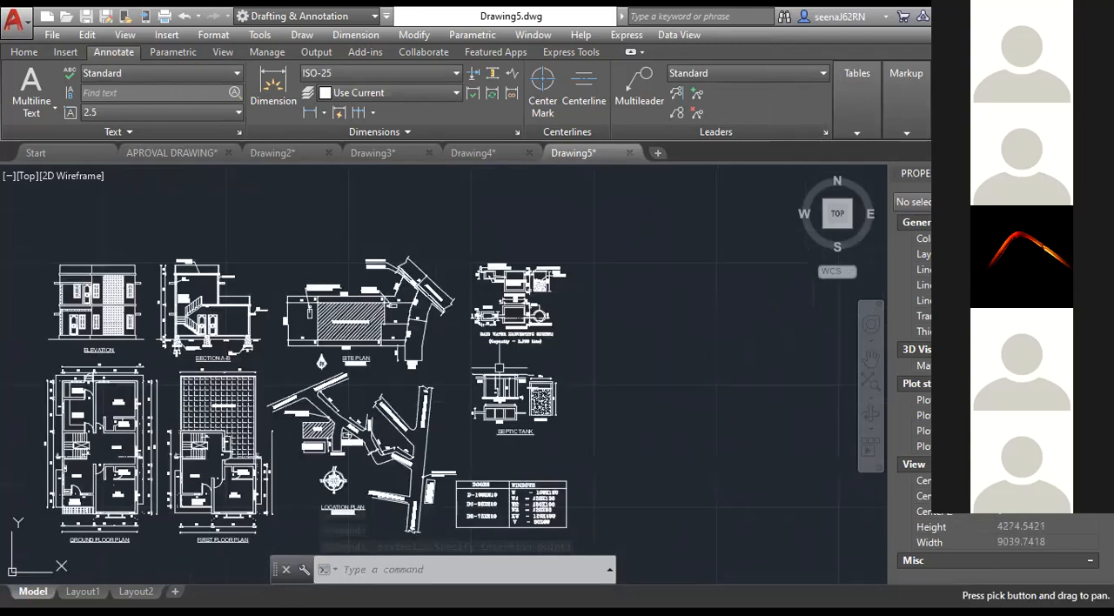
# Move the elevation, section and both floor plans to the right of the site and location plan drawings.
pyautogui.moveTo(457, 280)
pyautogui.mouseDown(button='middle')
pyautogui.moveTo(418, 278)
pyautogui.moveTo(592, 257)
pyautogui.mouseUp(button='middle')
pyautogui.click(167, 214)
pyautogui.moveTo(424, 525); pyautogui.dragTo(402, 411, button='middle')
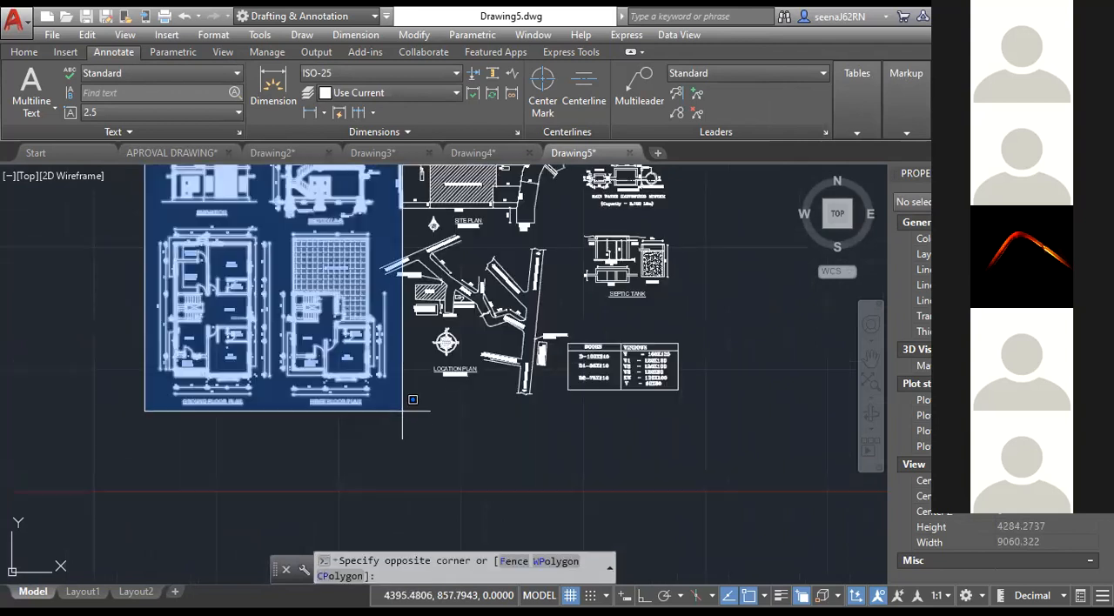
pyautogui.click(403, 422)
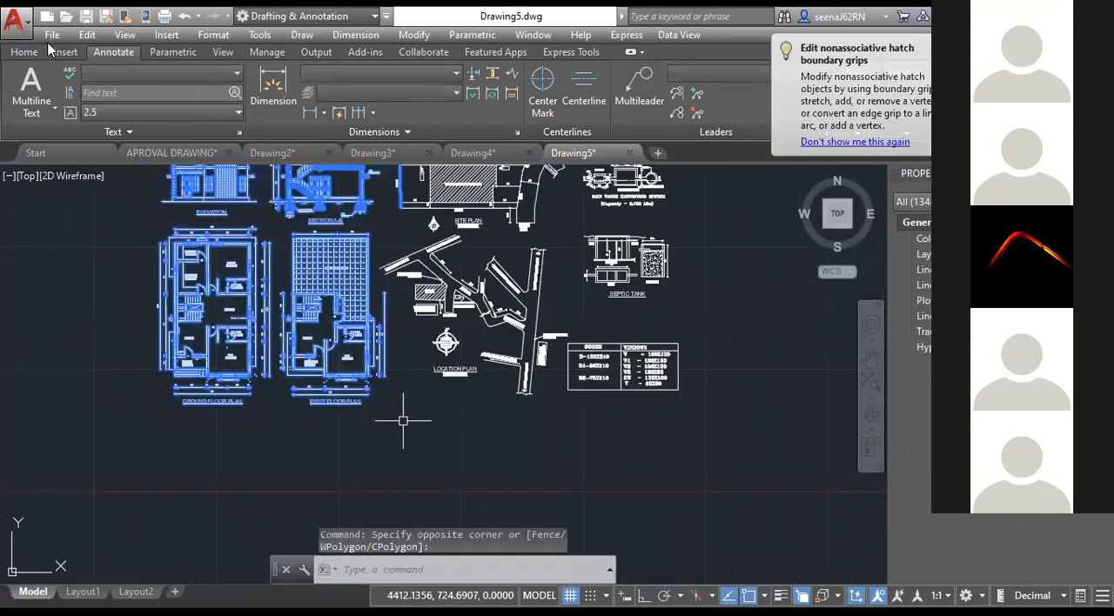
pyautogui.scroll(1, 207, 107)
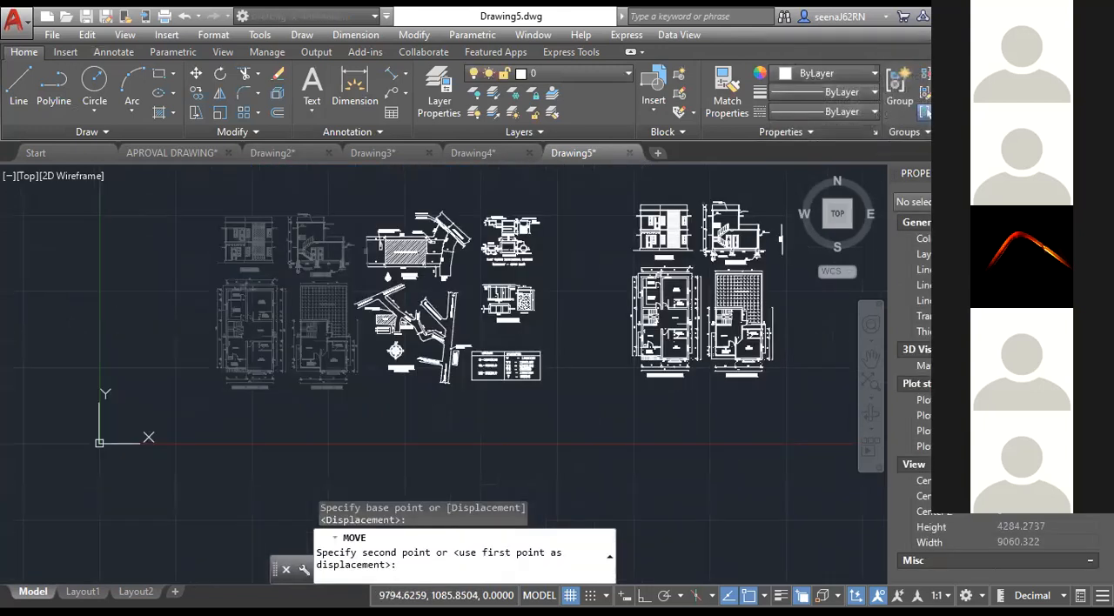
pyautogui.press('Escape')
pyautogui.press('Escape')
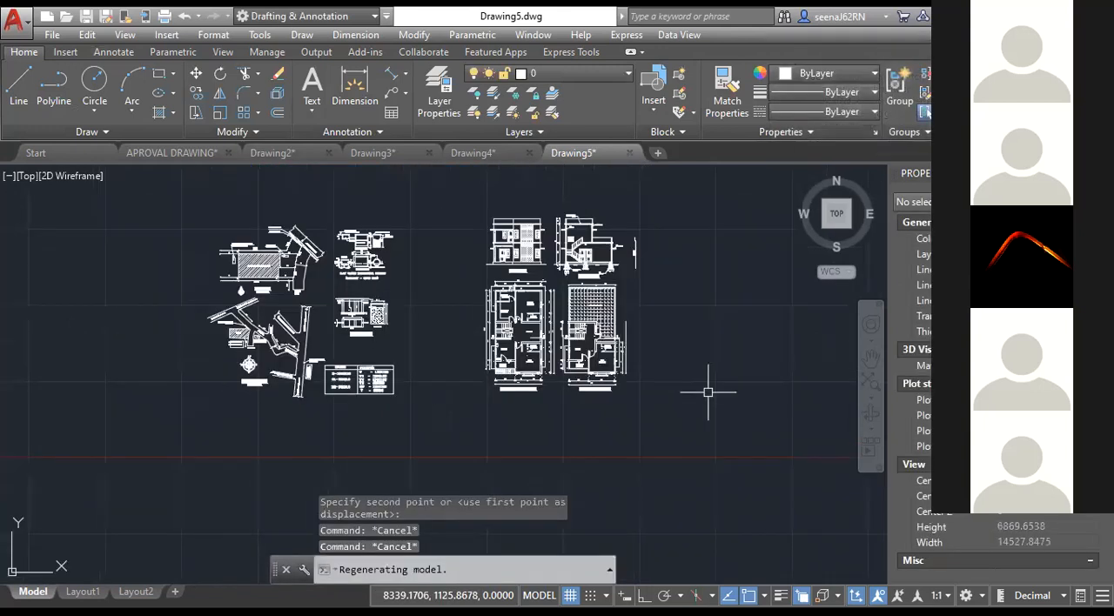
# Open Layout1's page setup for modification and choose DWG To PDF.pc3 as its plotter.
pyautogui.rightClick(74, 592)
pyautogui.click(124, 481)
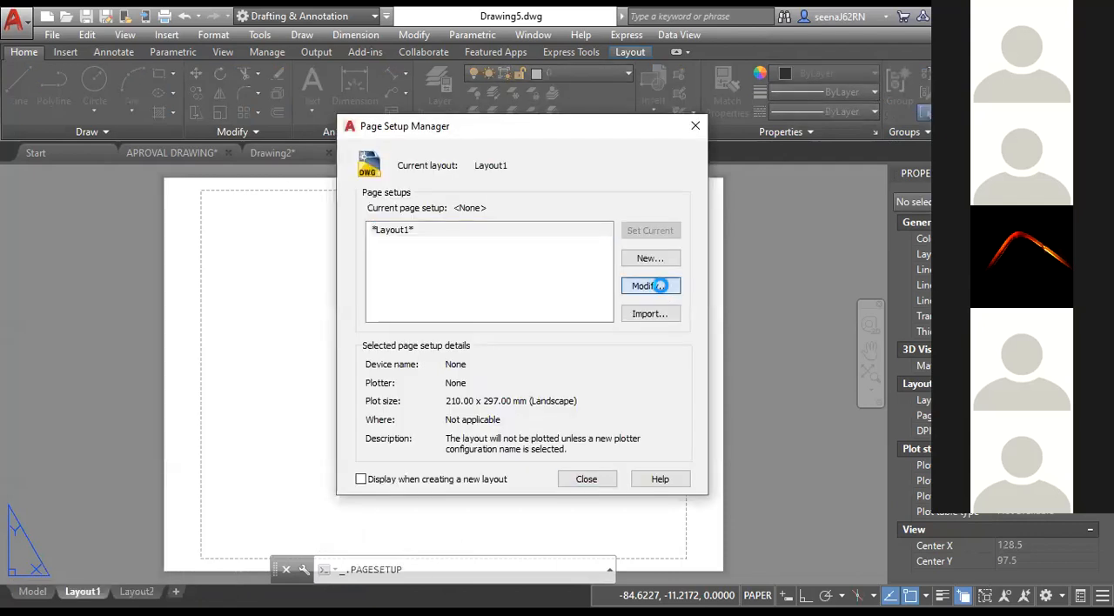
pyautogui.click(382, 197)
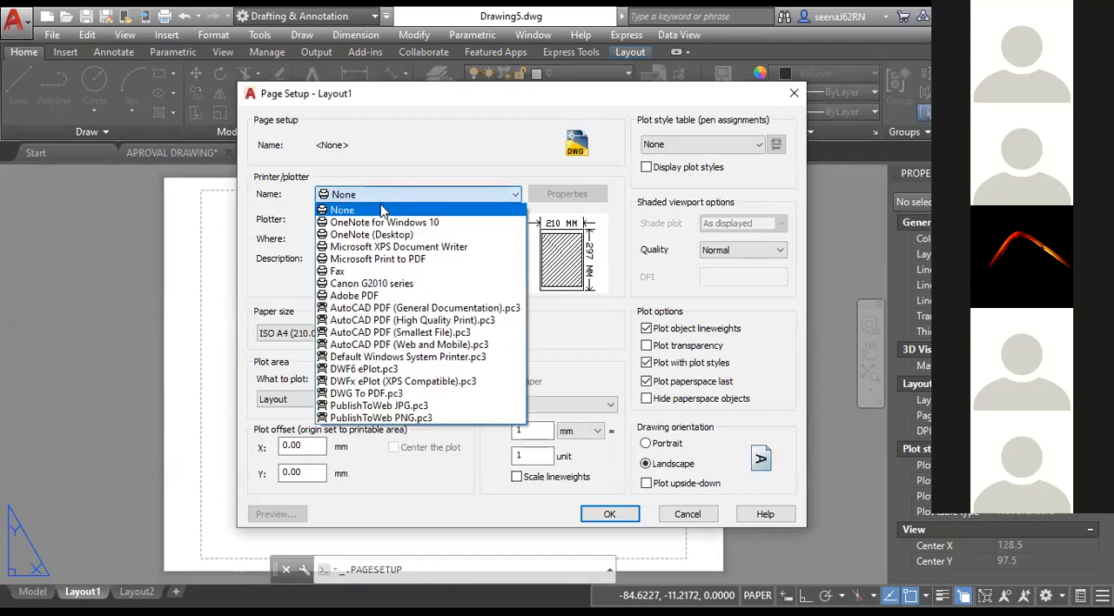
pyautogui.click(367, 394)
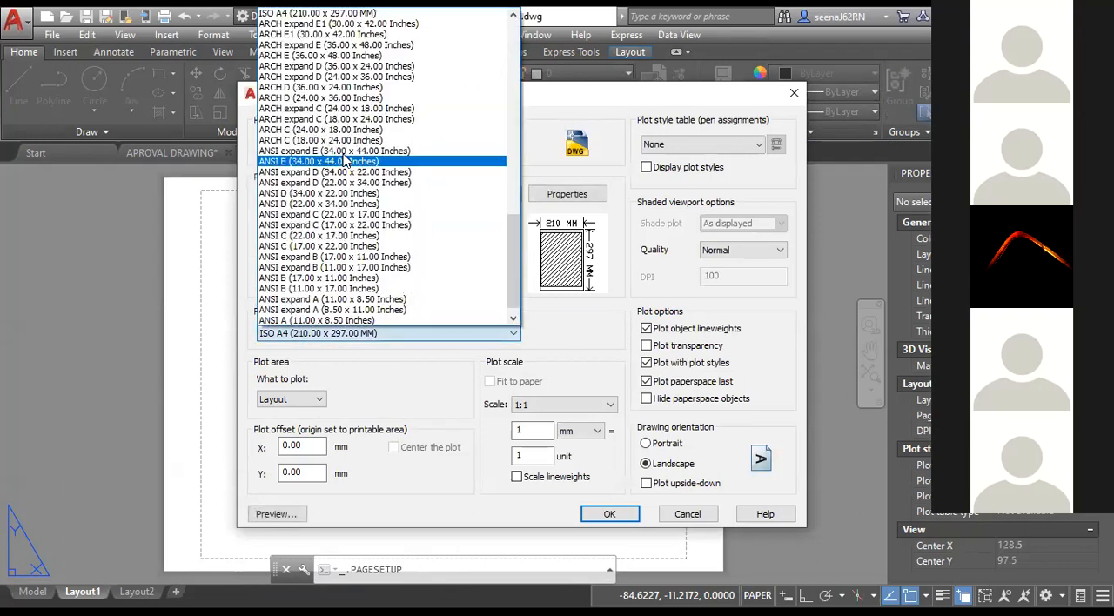
# Set Layout1's paper size to ISO full bleed A4 (210.00 x 297.00 MM) and apply the page setup.
pyautogui.scroll(1, 366, 151)
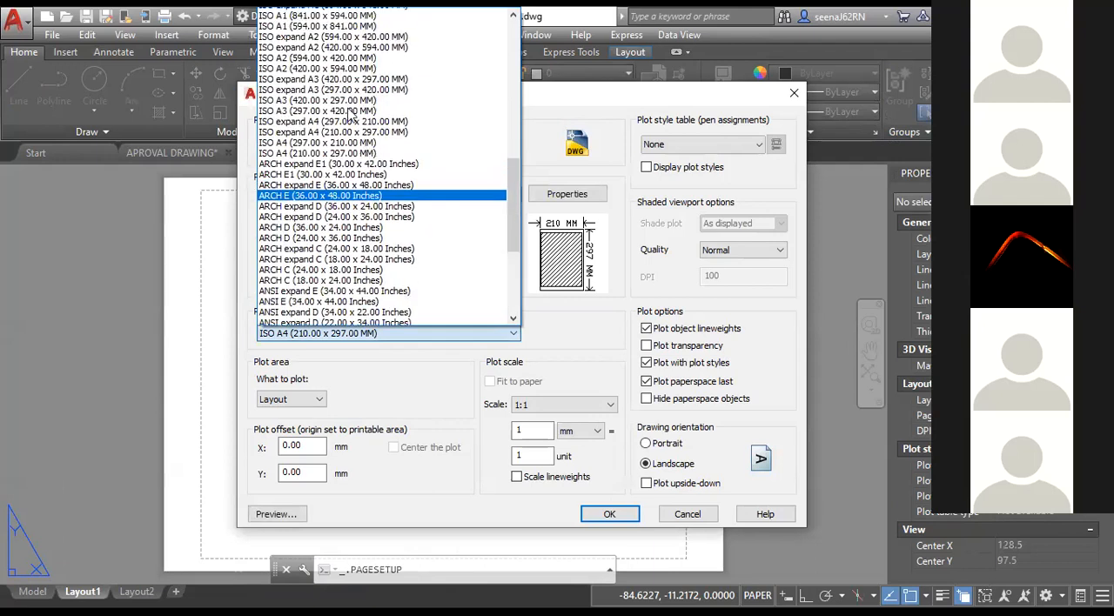
pyautogui.scroll(6, 366, 151)
pyautogui.scroll(5, 367, 70)
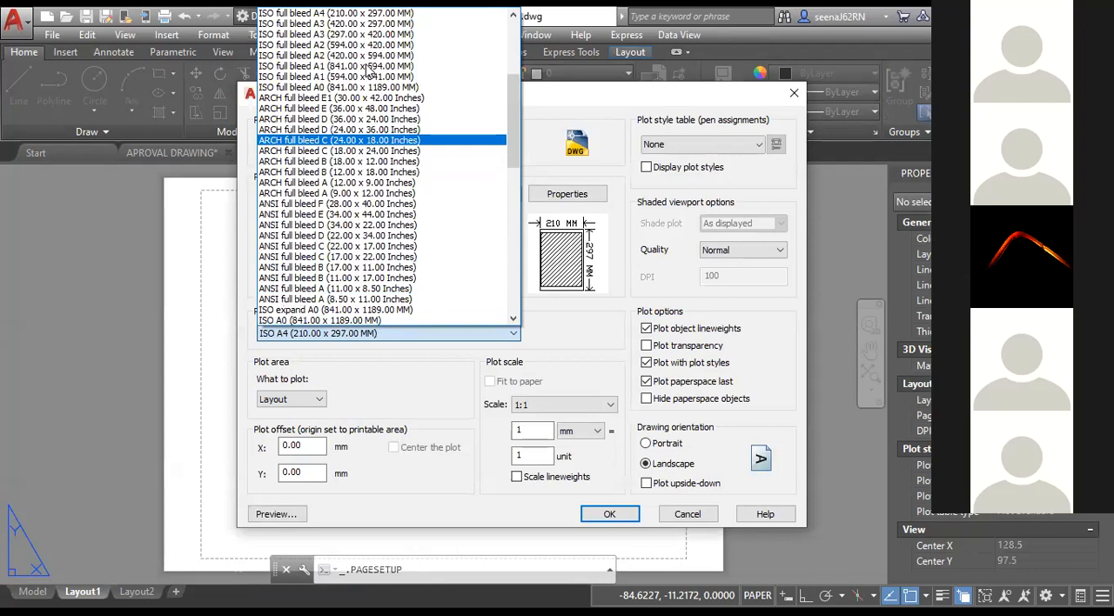
pyautogui.scroll(1, 371, 68)
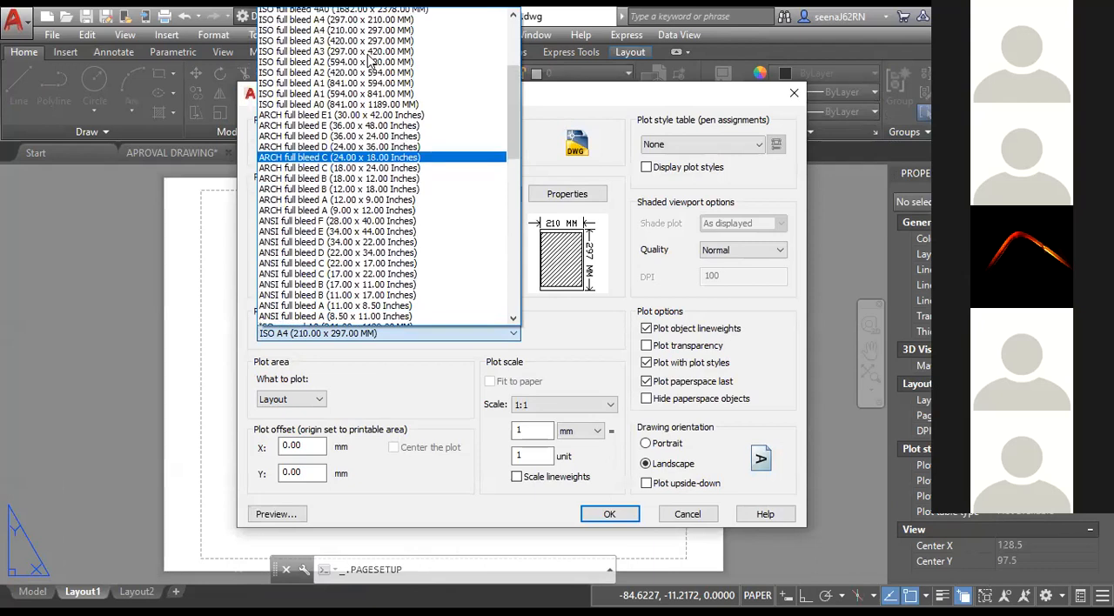
pyautogui.scroll(1, 369, 60)
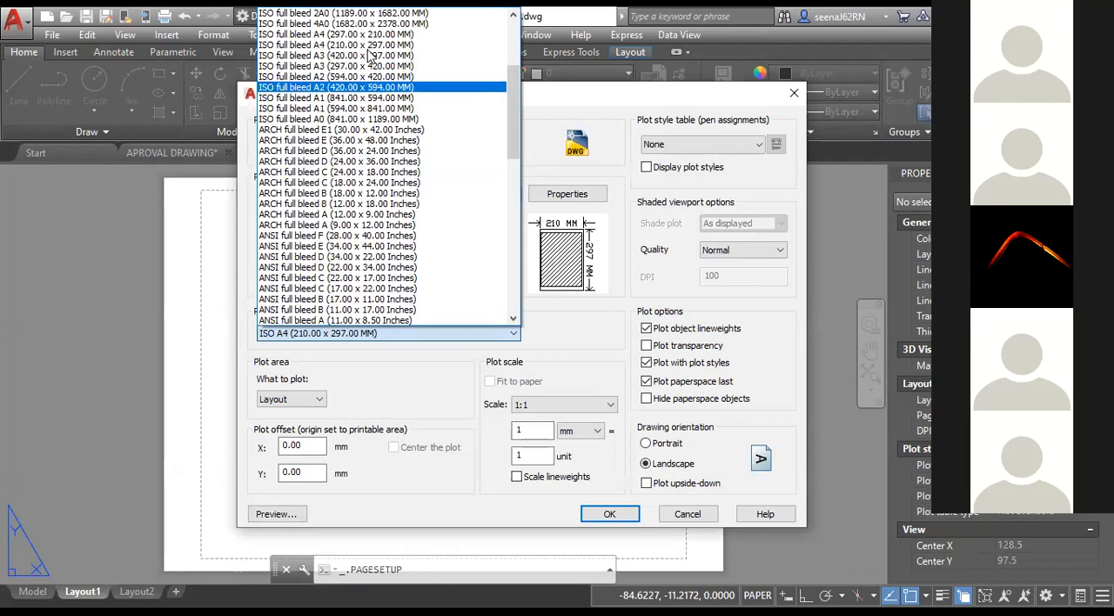
pyautogui.click(365, 44)
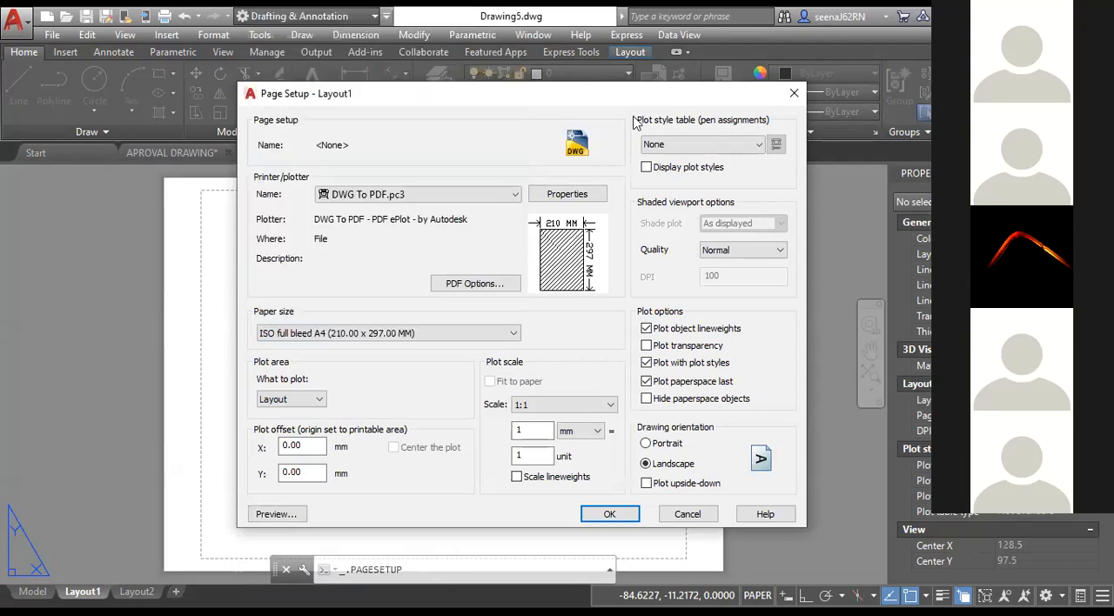
pyautogui.press('Return')
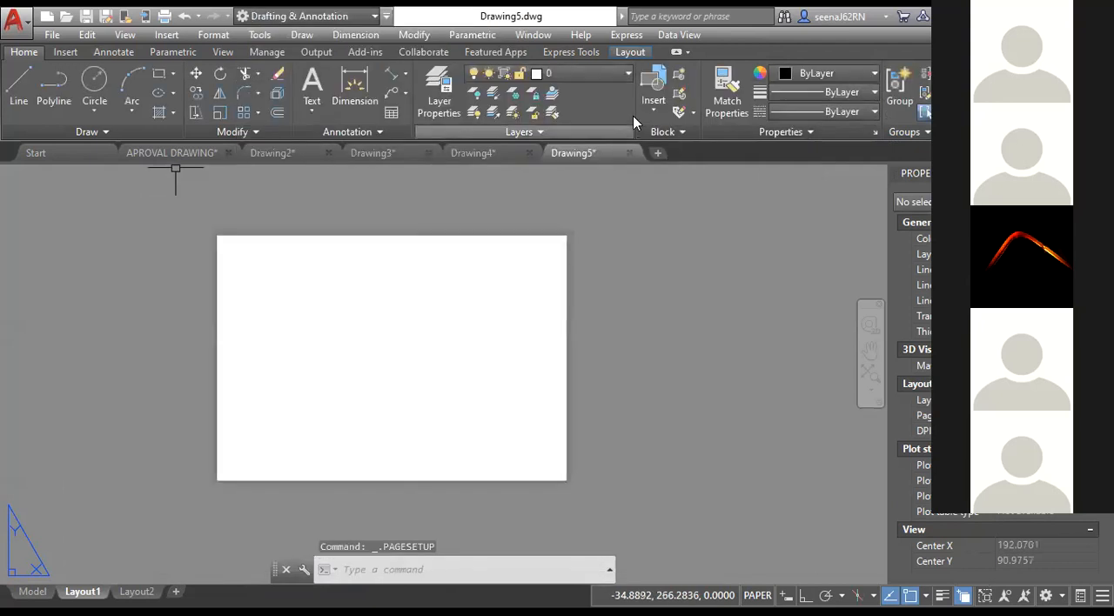
# Draw a rectangular border just inside the edges of the Layout1 sheet.
pyautogui.click(160, 74)
pyautogui.click(237, 244)
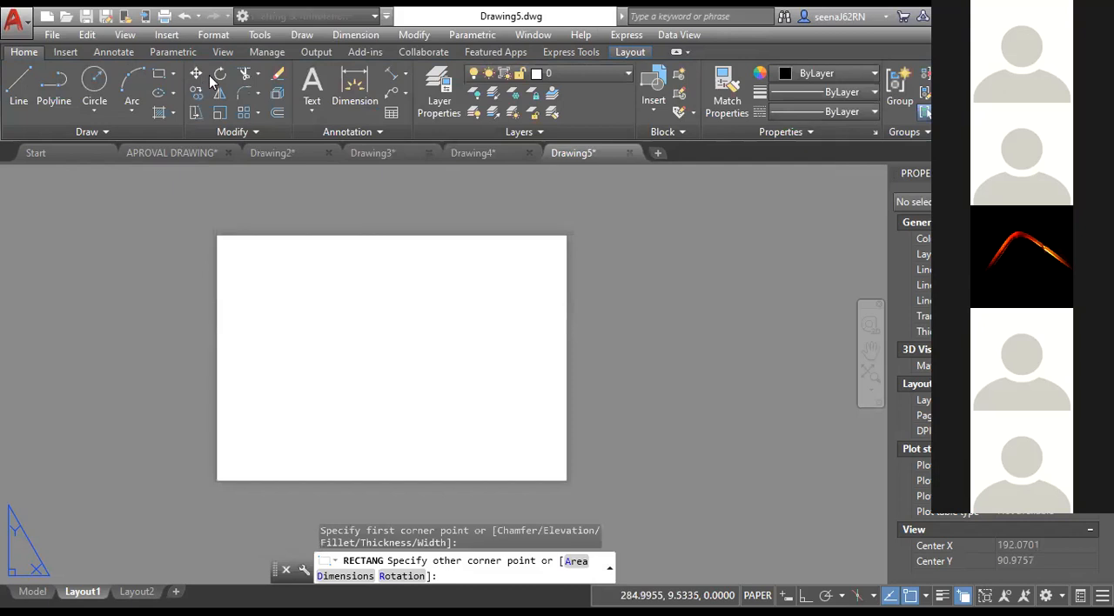
pyautogui.click(553, 471)
# Create a tall rectangular viewport in the left half of the sheet border.
pyautogui.click(630, 52)
pyautogui.click(209, 74)
pyautogui.click(176, 98)
pyautogui.click(270, 258)
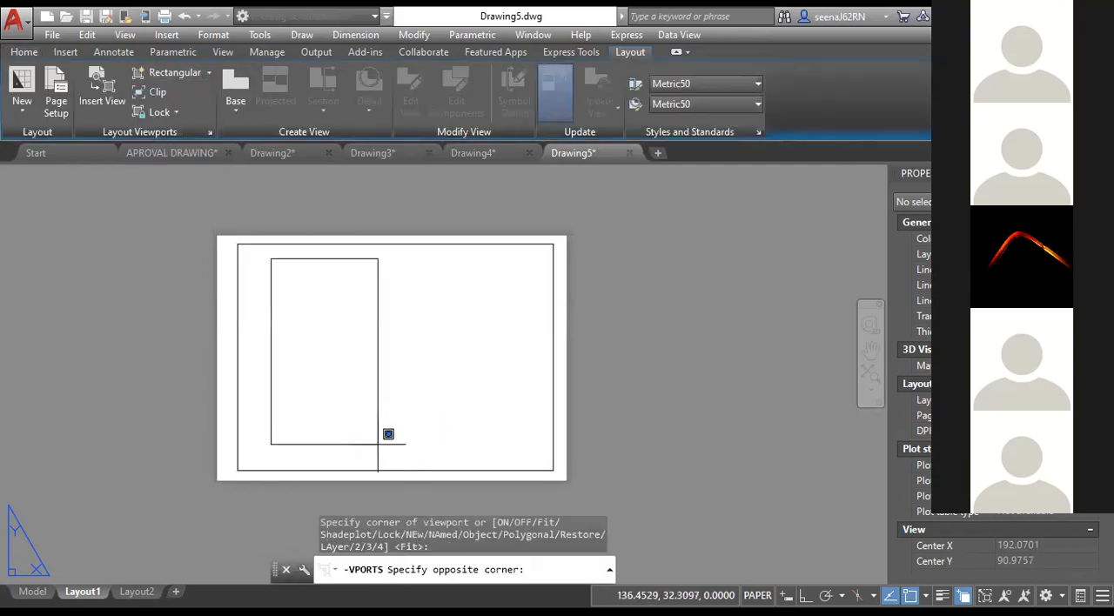
pyautogui.click(383, 456)
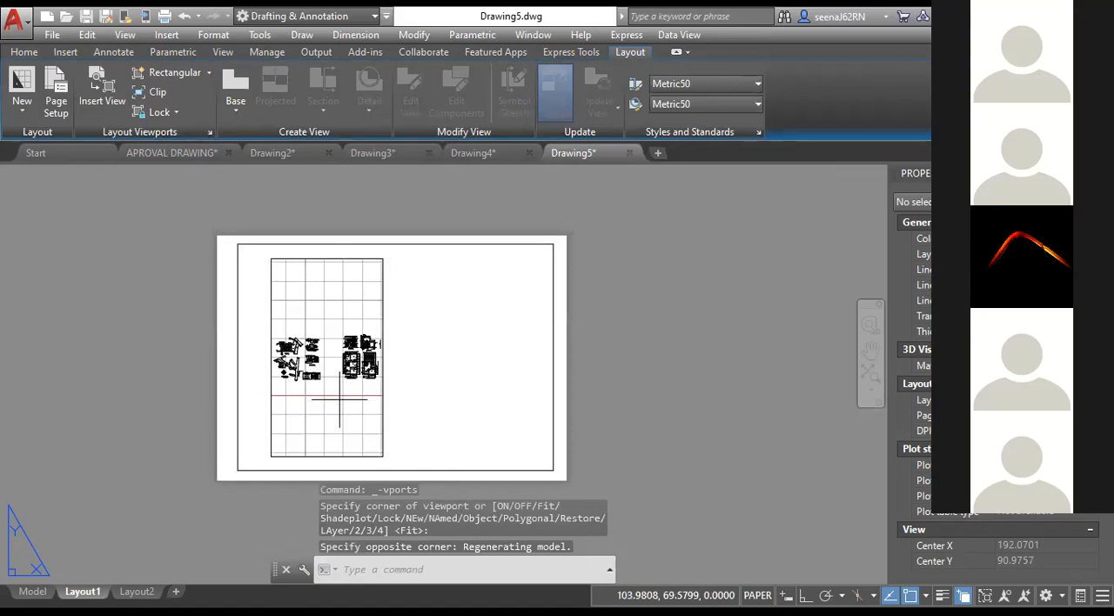
# Frame the elevation and floor plans in the viewport and stretch its upper-left corner toward the sheet border.
pyautogui.doubleClick(340, 401)
pyautogui.doubleClick(264, 429)
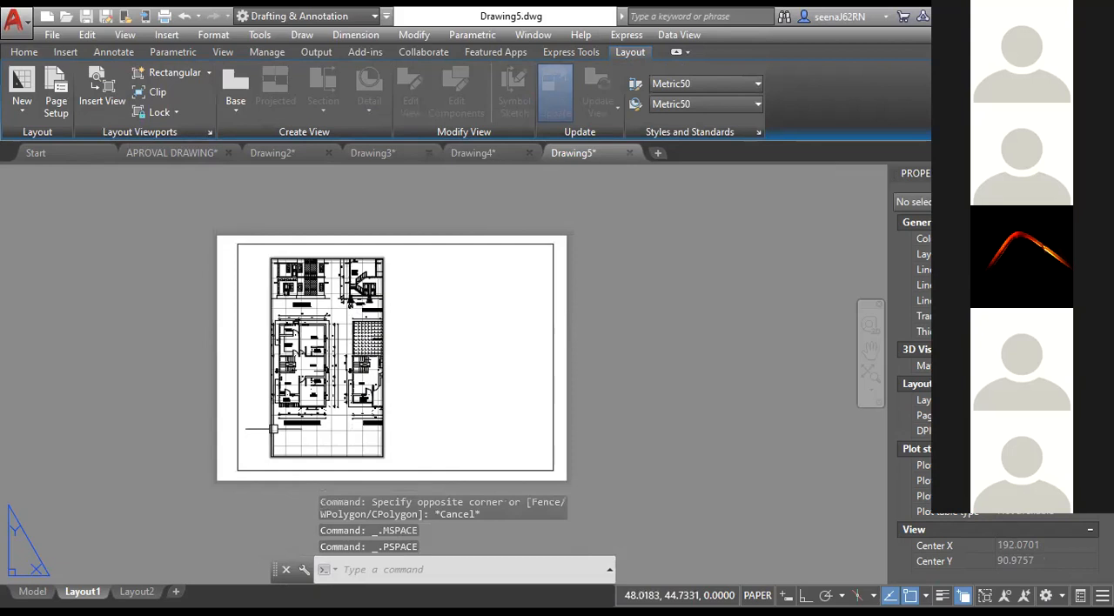
pyautogui.click(270, 259)
pyautogui.click(270, 259)
pyautogui.click(250, 253)
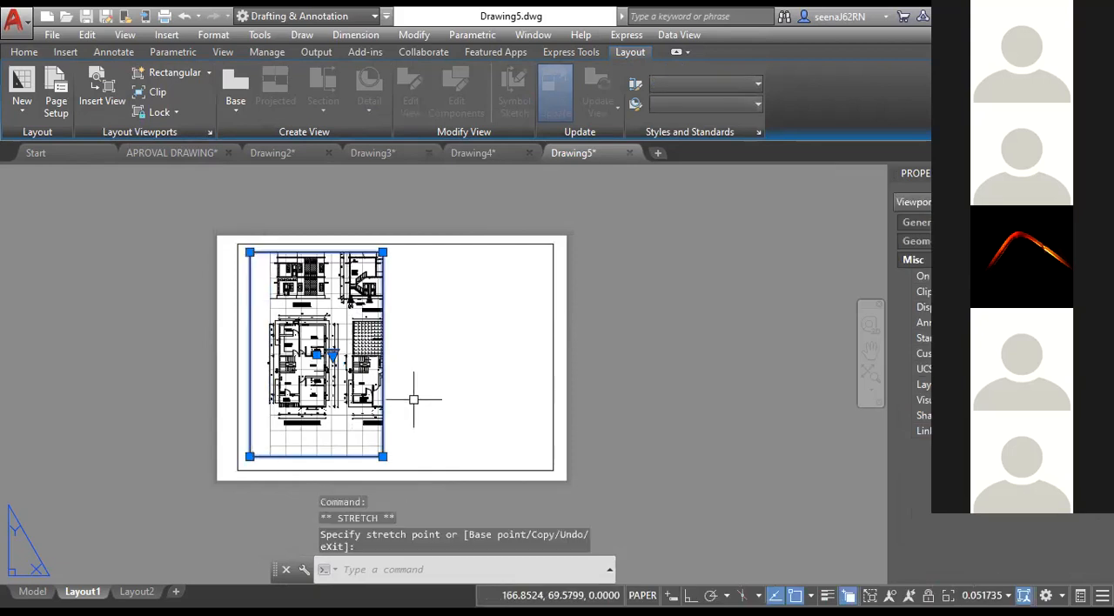
pyautogui.press('Escape')
pyautogui.press('Escape')
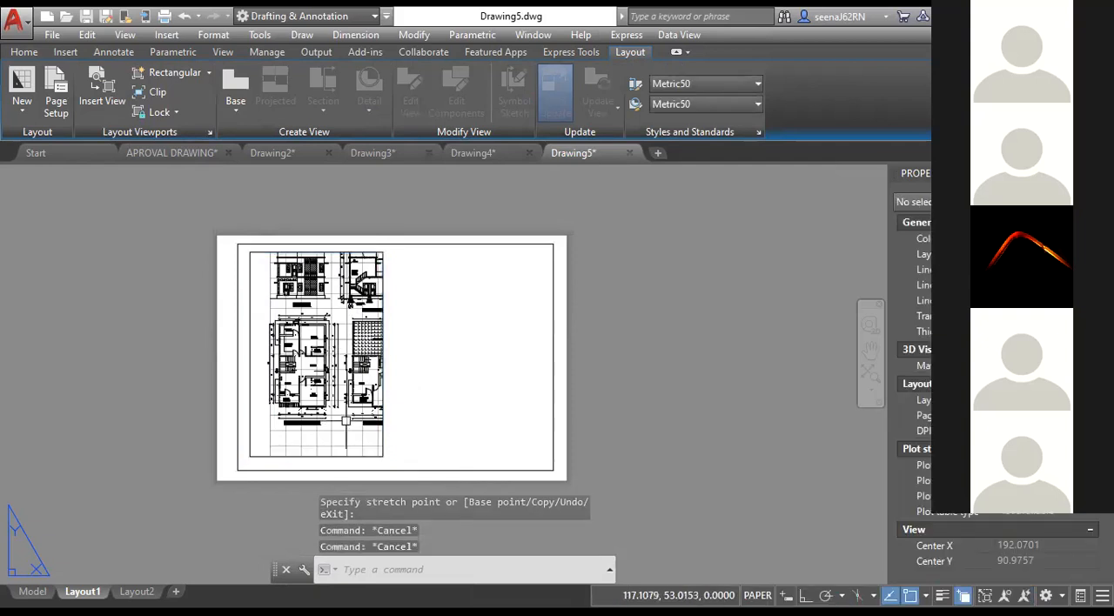
# Stretch the viewport's corners until it meets the left, top and bottom edges of the sheet border.
pyautogui.doubleClick(416, 438)
pyautogui.doubleClick(416, 438)
pyautogui.click(383, 261)
pyautogui.click(382, 253)
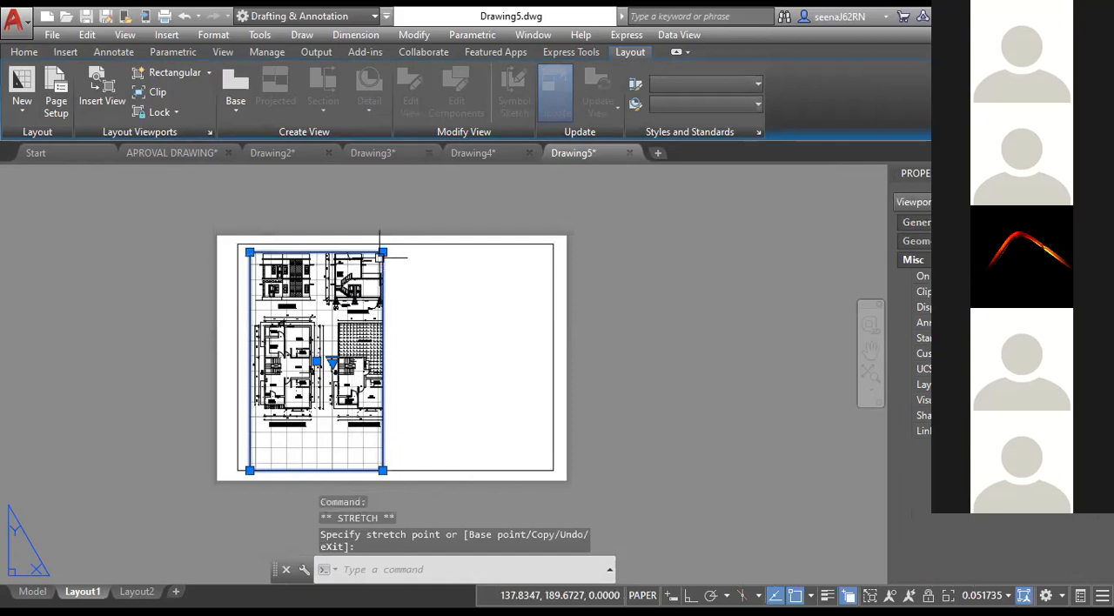
pyautogui.click(383, 252)
pyautogui.click(389, 244)
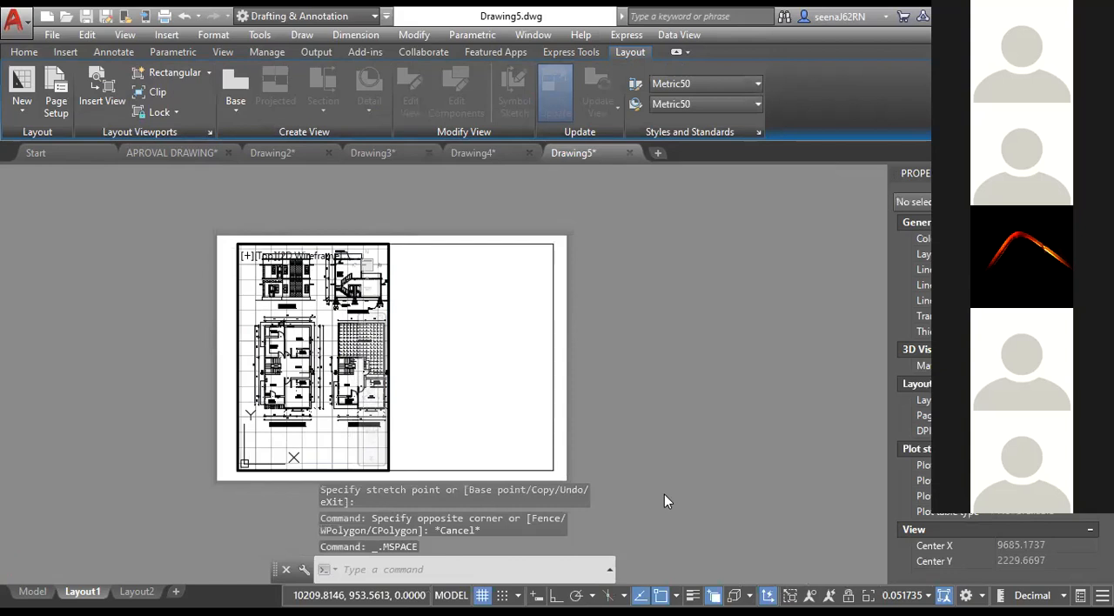
# Turn off the grid inside the left viewport and set its viewport scale to 1:10.
pyautogui.click(482, 597)
pyautogui.doubleClick(398, 448)
pyautogui.click(389, 342)
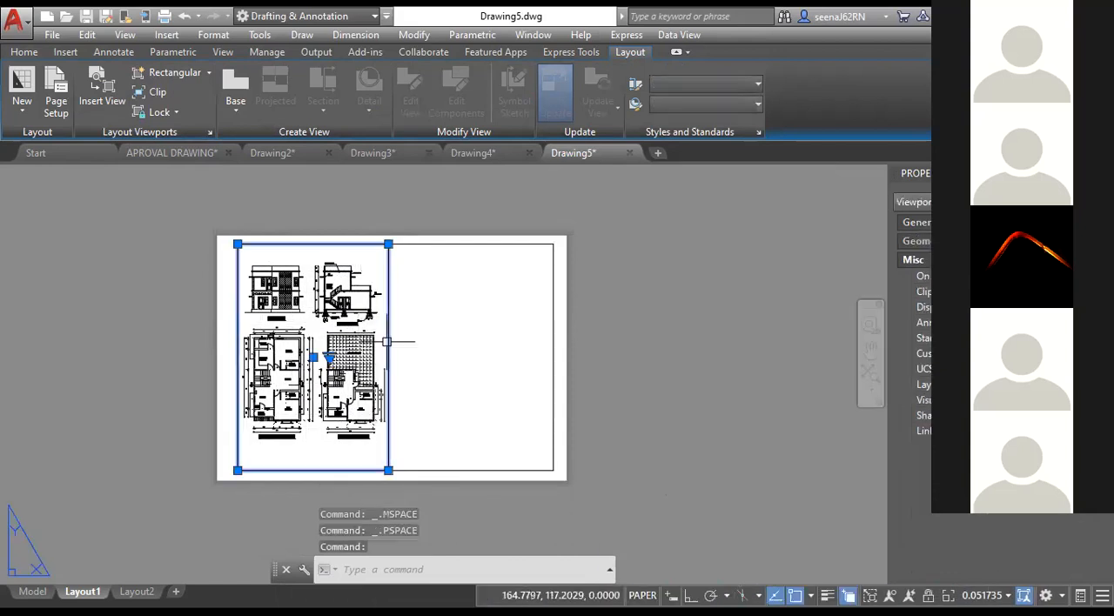
pyautogui.click(984, 596)
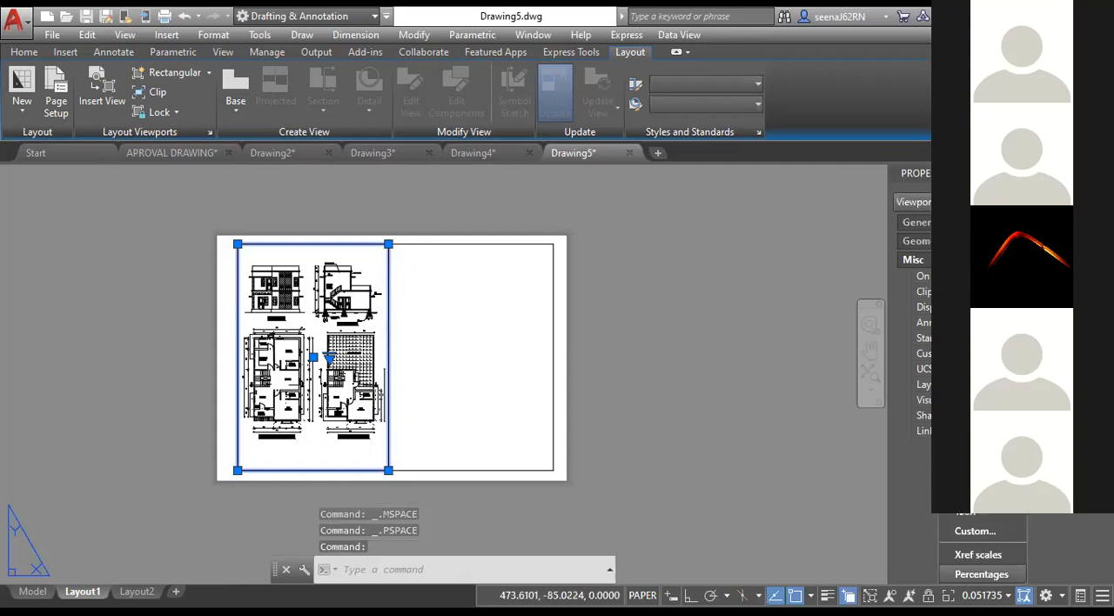
pyautogui.click(982, 413)
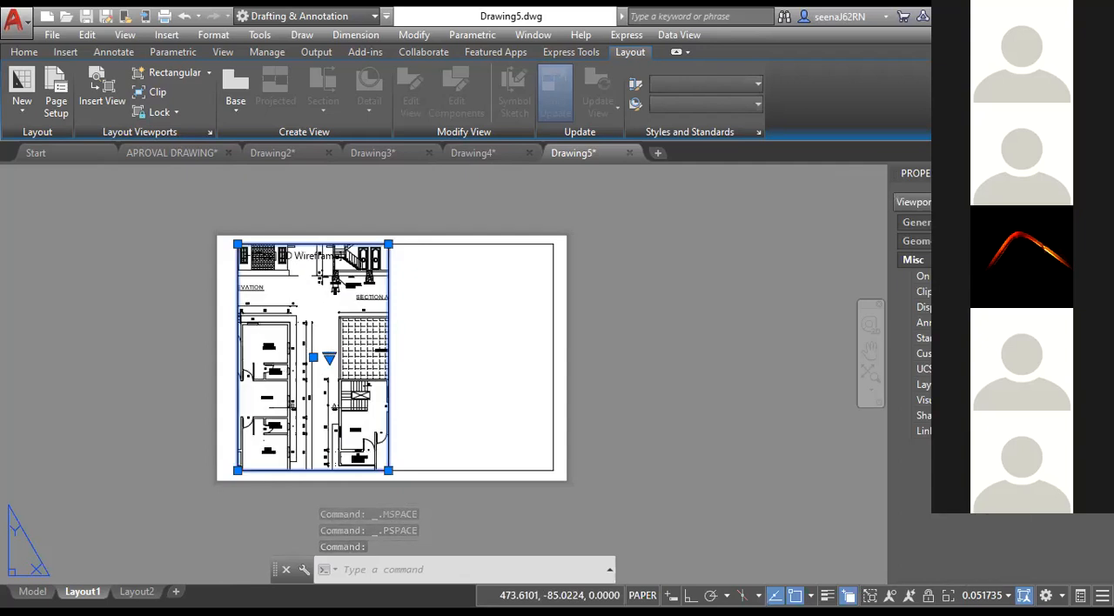
pyautogui.press('Escape')
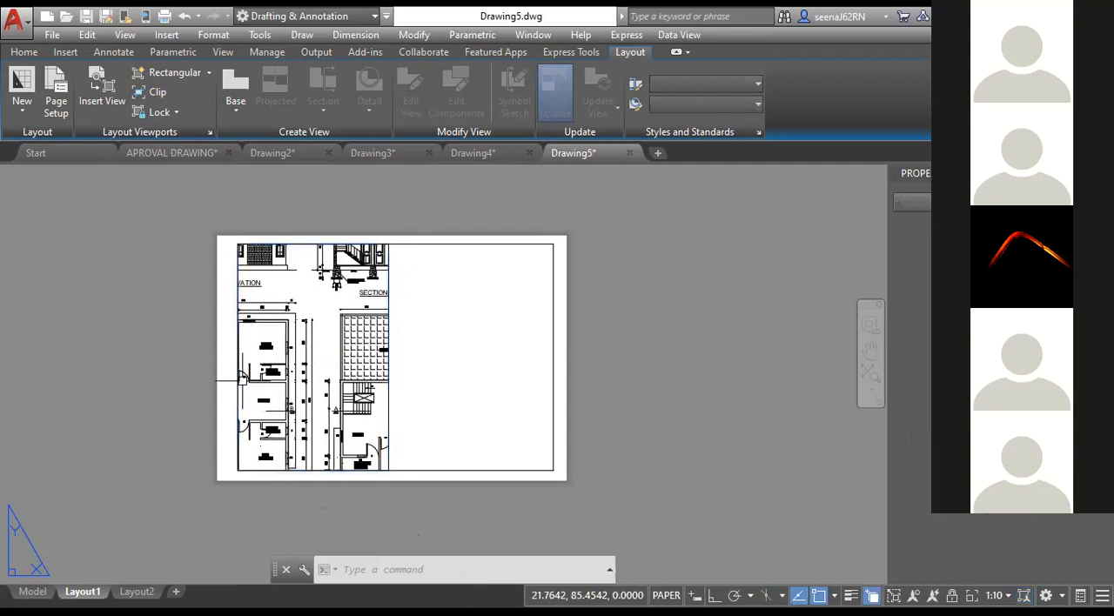
pyautogui.press('Escape')
pyautogui.press('Escape')
pyautogui.press('Escape')
# Create a second rectangular viewport in the empty right half of the sheet border.
pyautogui.click(209, 76)
pyautogui.click(193, 98)
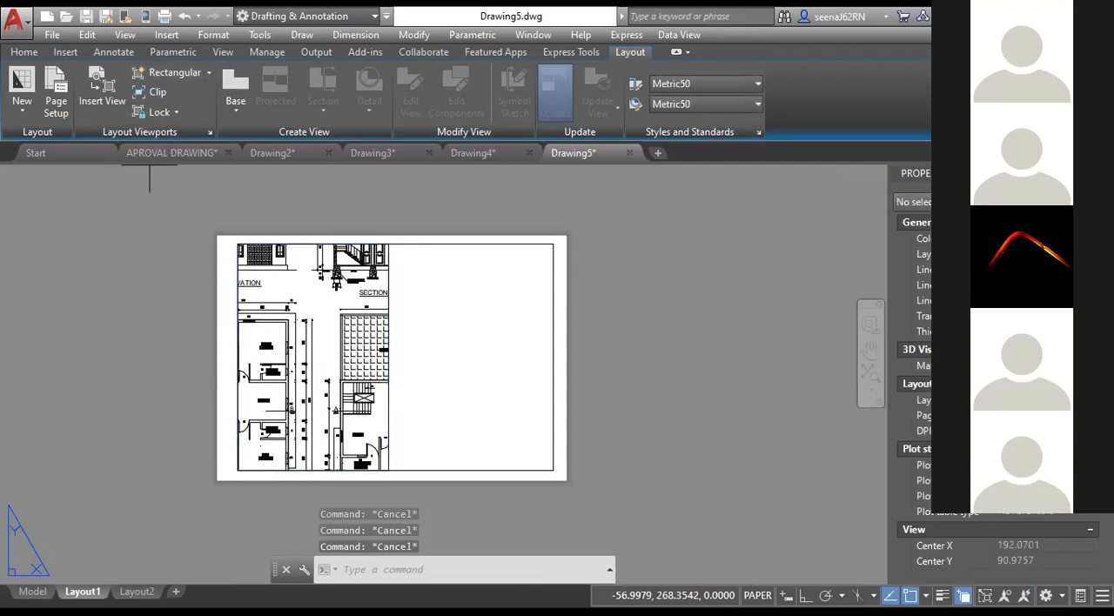
pyautogui.click(400, 250)
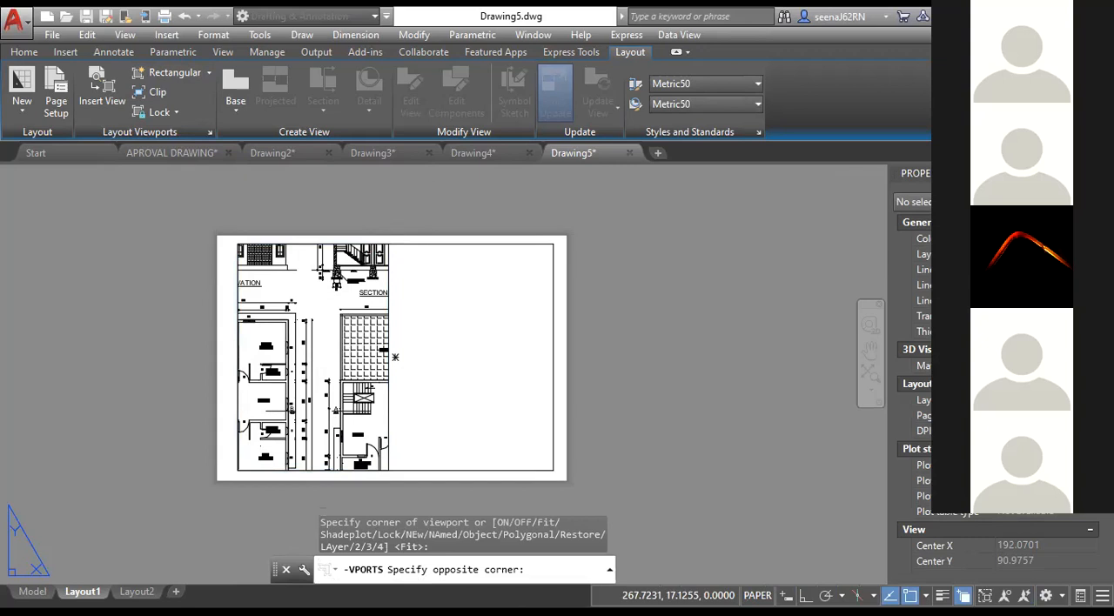
pyautogui.click(533, 462)
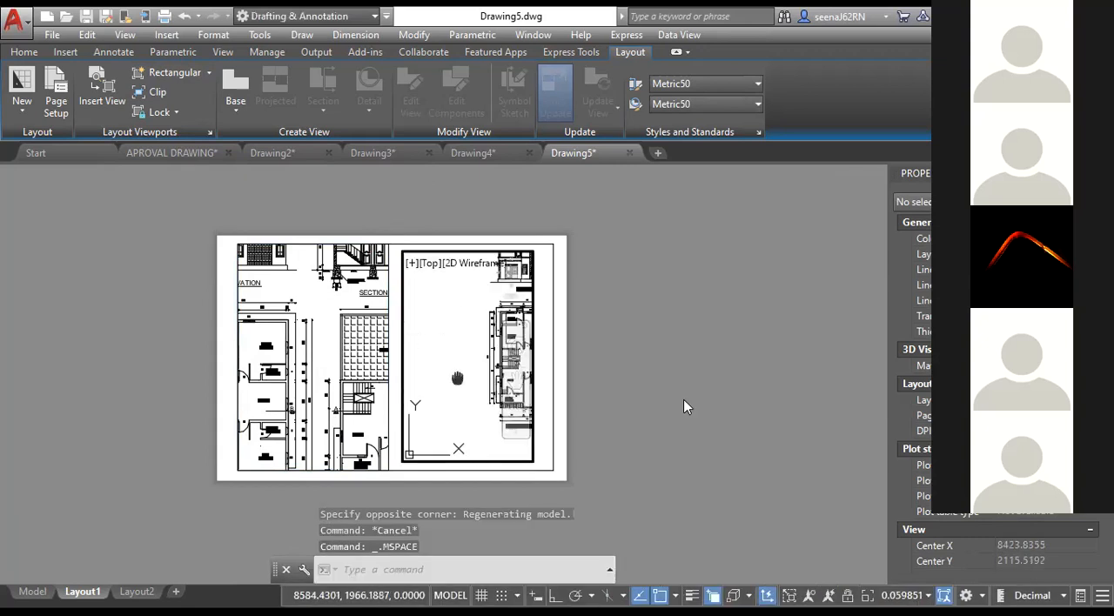
# Bring Section A-B into view in the left viewport and check that viewport's scale.
pyautogui.doubleClick(313, 366)
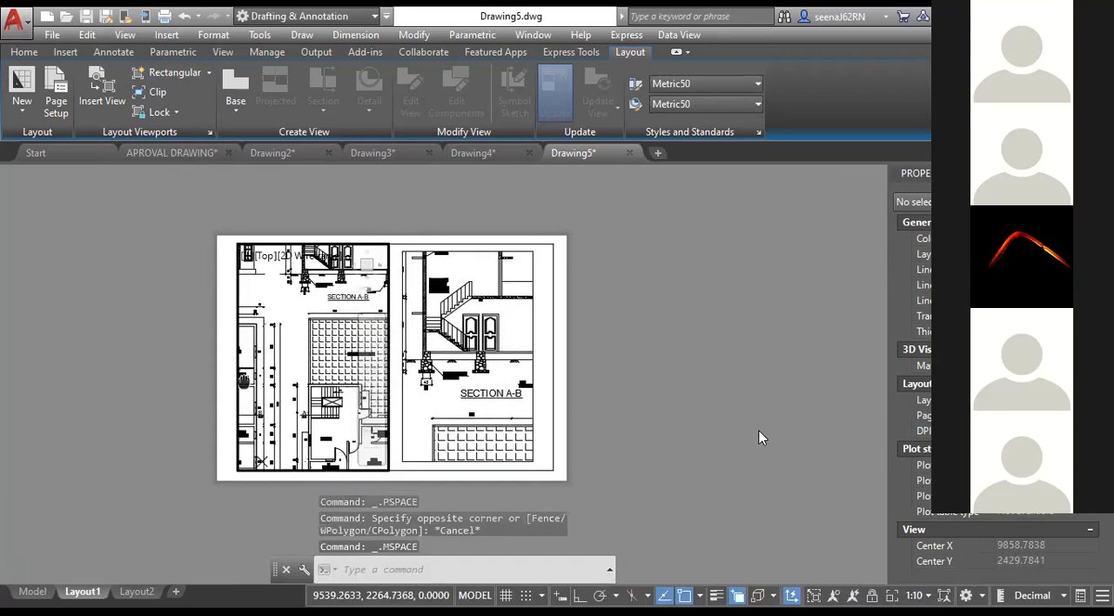
pyautogui.doubleClick(761, 428)
pyautogui.click(385, 458)
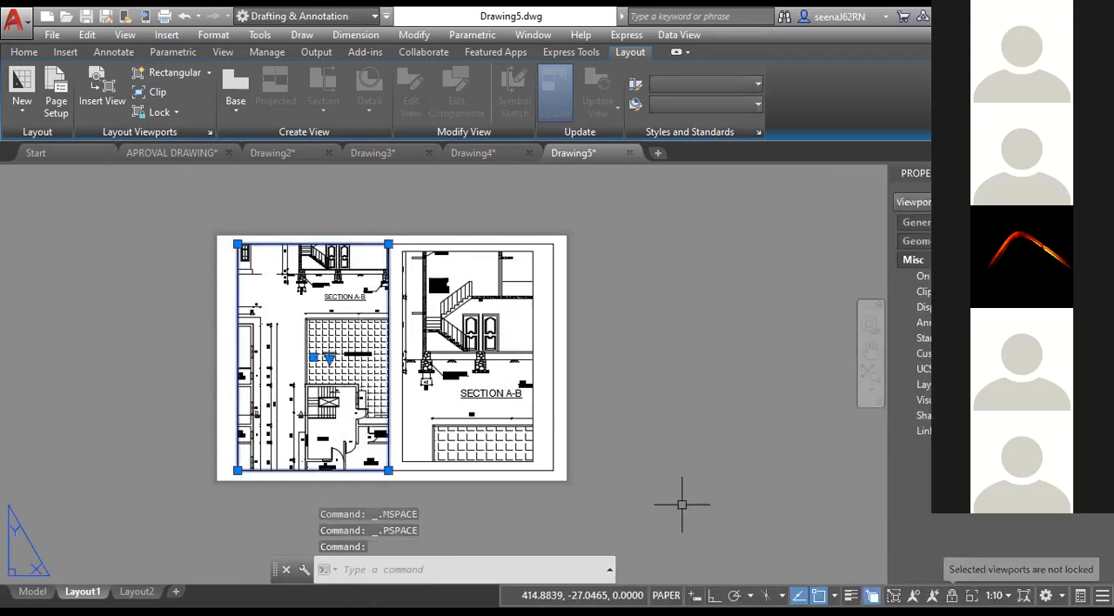
pyautogui.press('Escape')
pyautogui.press('Escape')
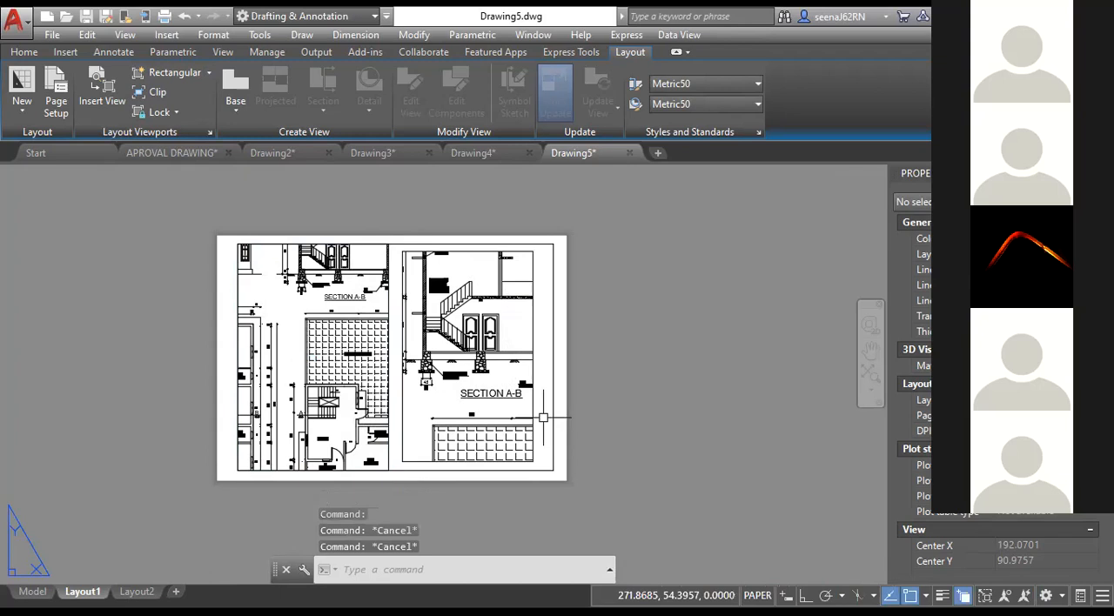
# Apply a larger standard scale to the right viewport showing Section A-B.
pyautogui.click(534, 417)
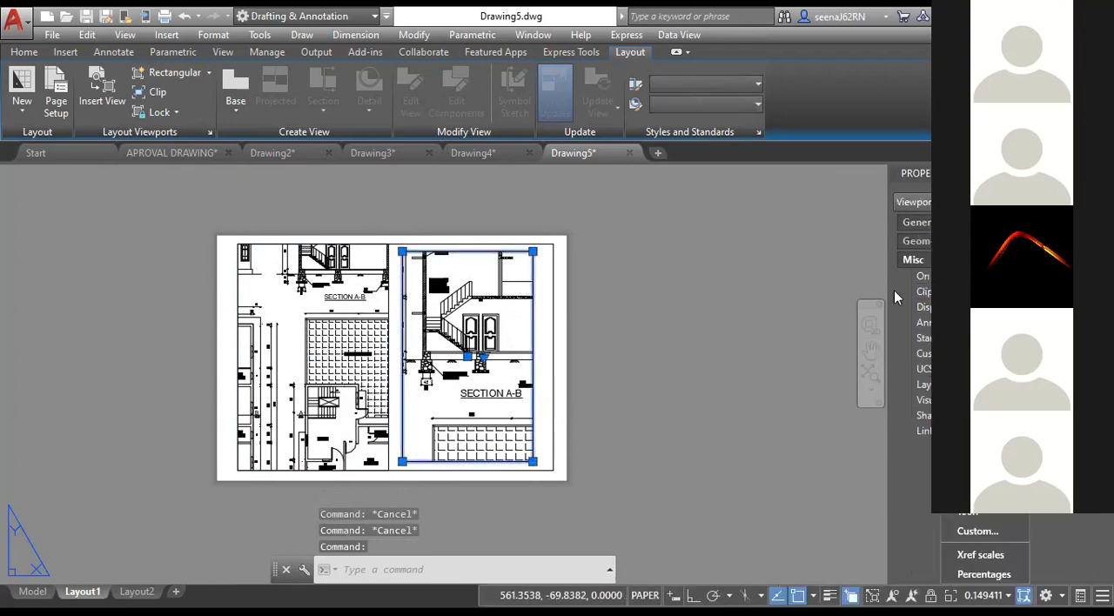
pyautogui.click(967, 257)
pyautogui.press('Escape')
pyautogui.press('Escape')
pyautogui.press('Escape')
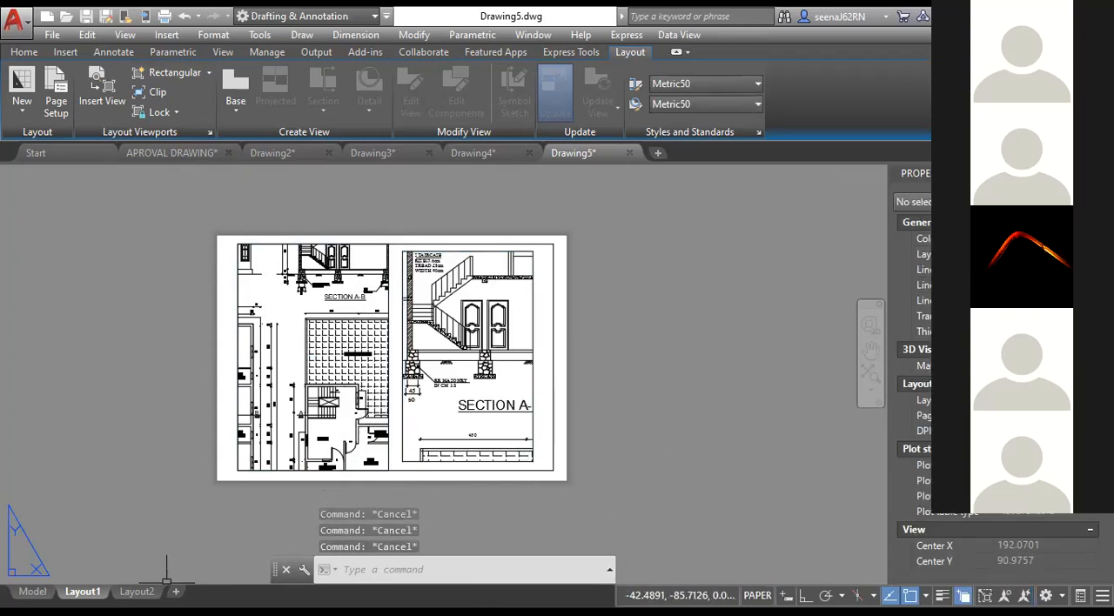
# Compare the drawings in model space with the two scaled viewports in Layout1, finishing in model space.
pyautogui.click(32, 592)
pyautogui.press('Escape')
pyautogui.click(83, 592)
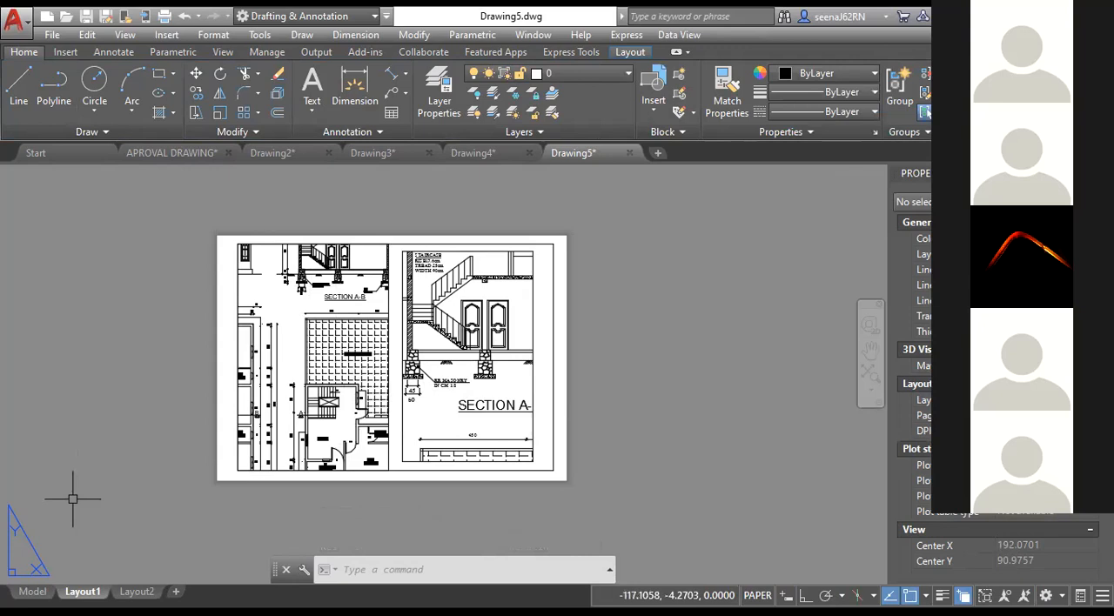
pyautogui.click(32, 592)
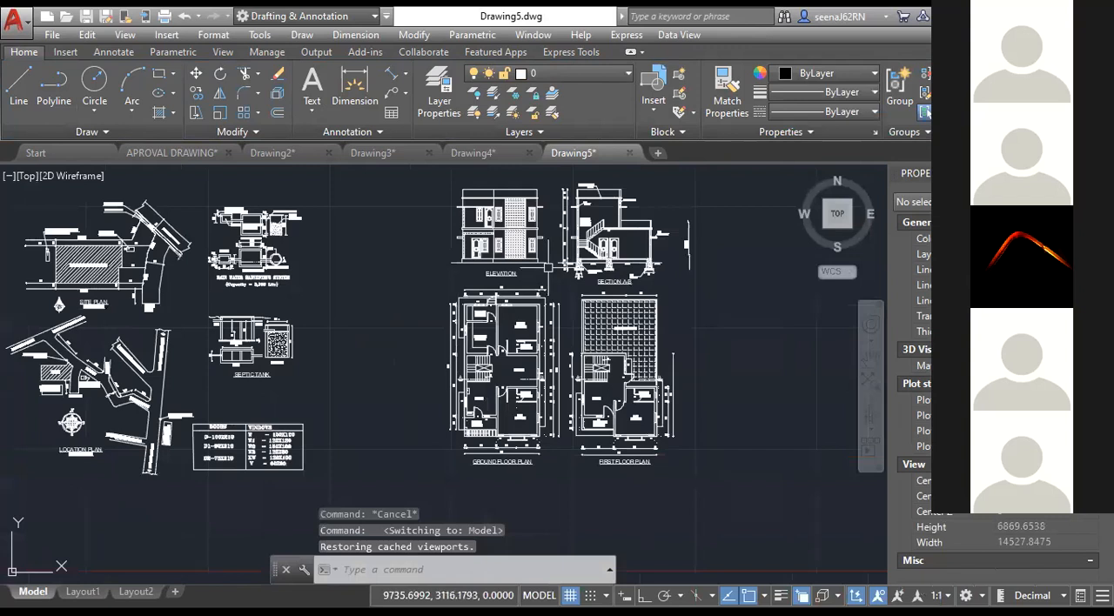
# Inspect the text properties of the SECTION A-B title, switching its Annotative property off and back on.
pyautogui.scroll(6, 637, 270)
pyautogui.click(557, 314)
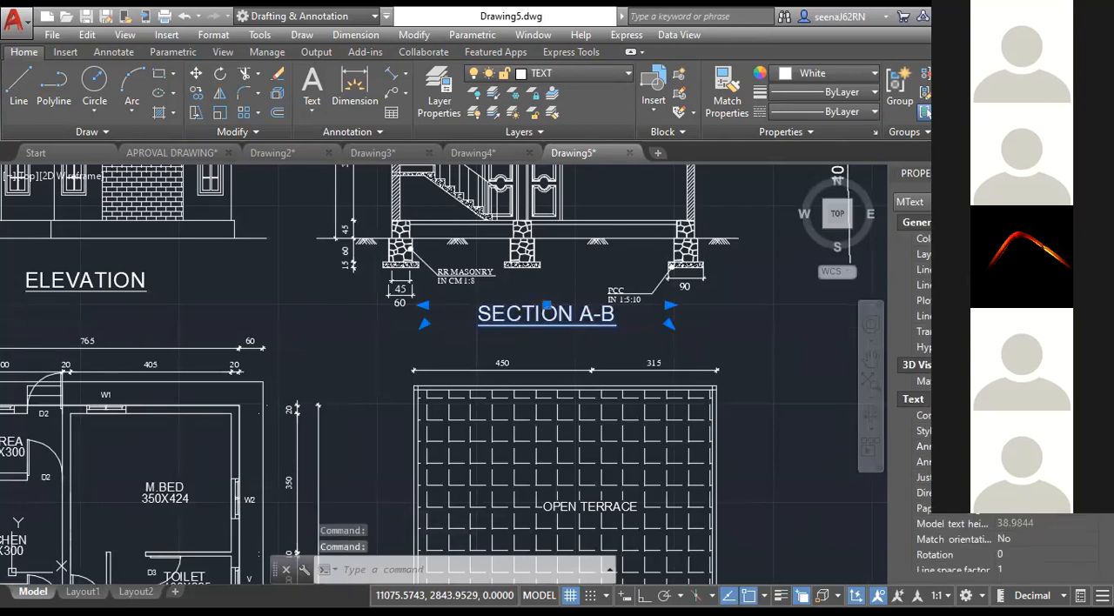
pyautogui.scroll(-3, 914, 374)
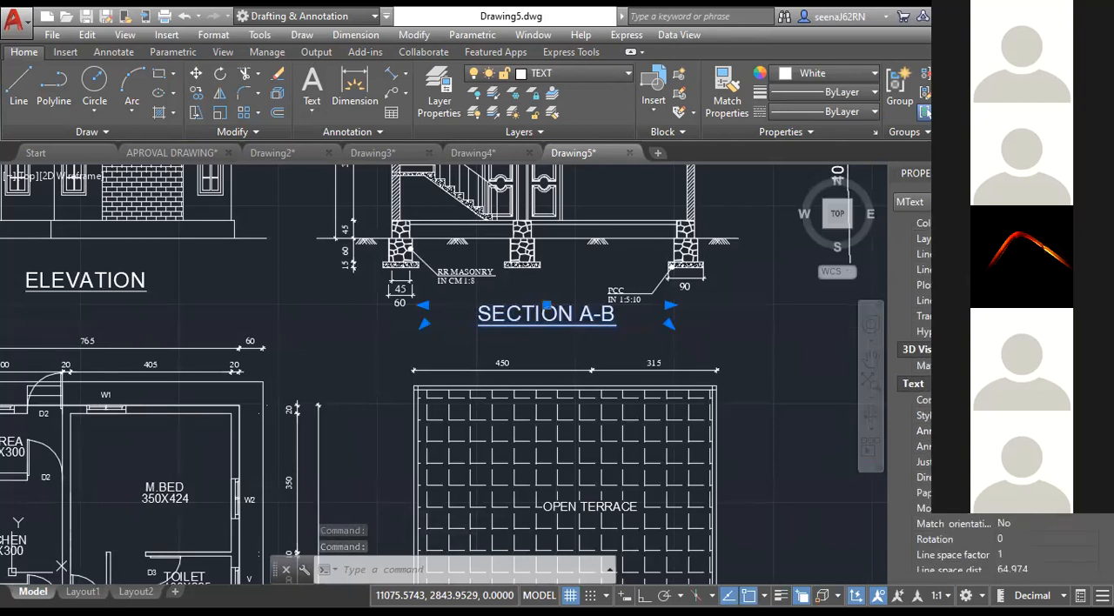
pyautogui.scroll(-1, 914, 374)
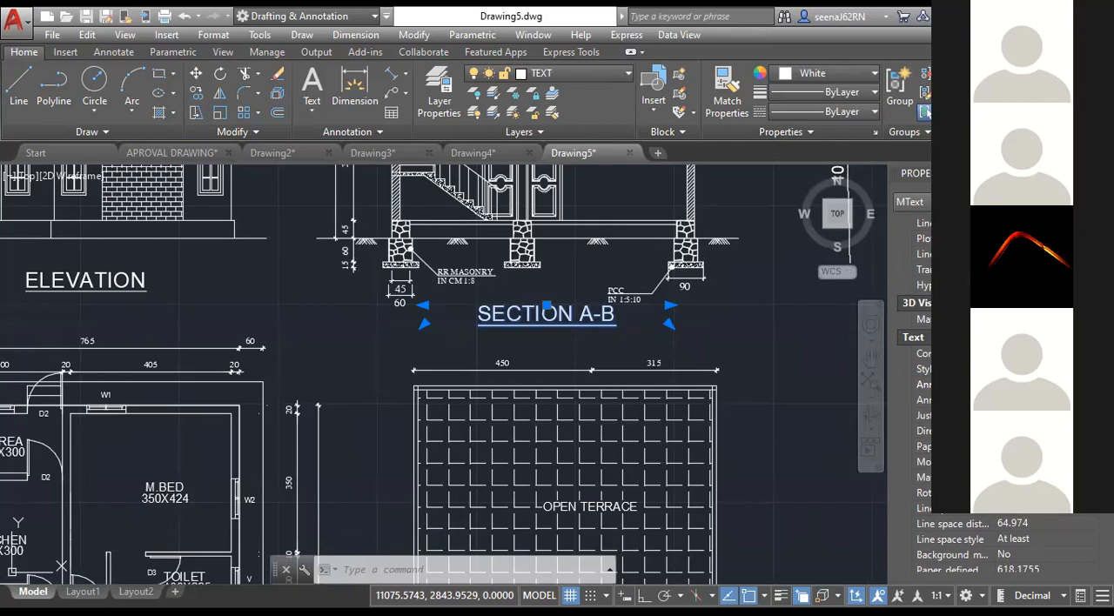
pyautogui.moveTo(887, 410); pyautogui.dragTo(851, 417)
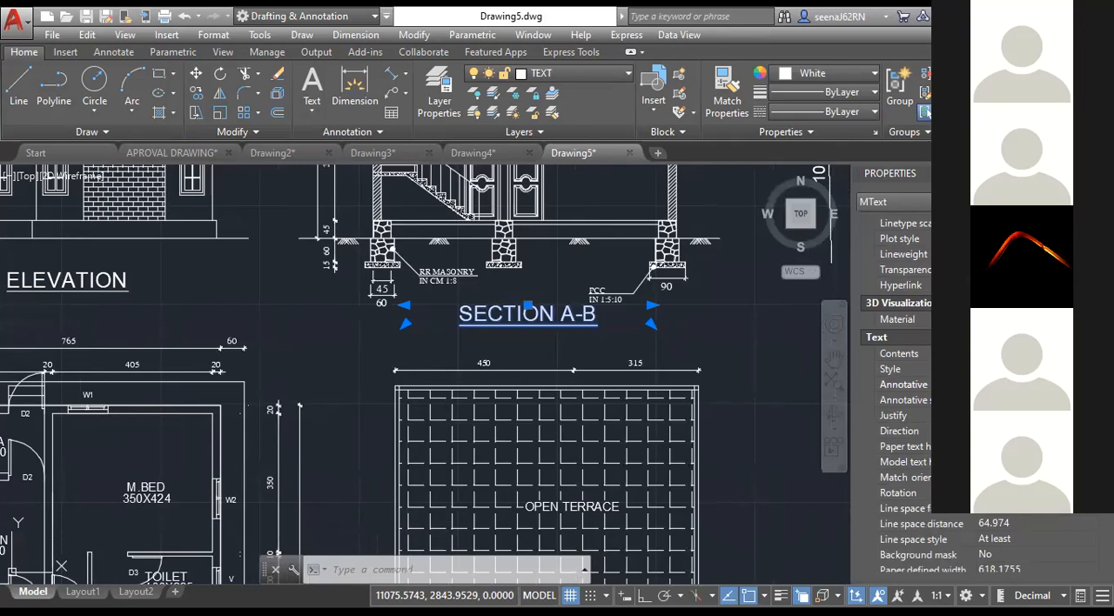
pyautogui.click(1001, 415)
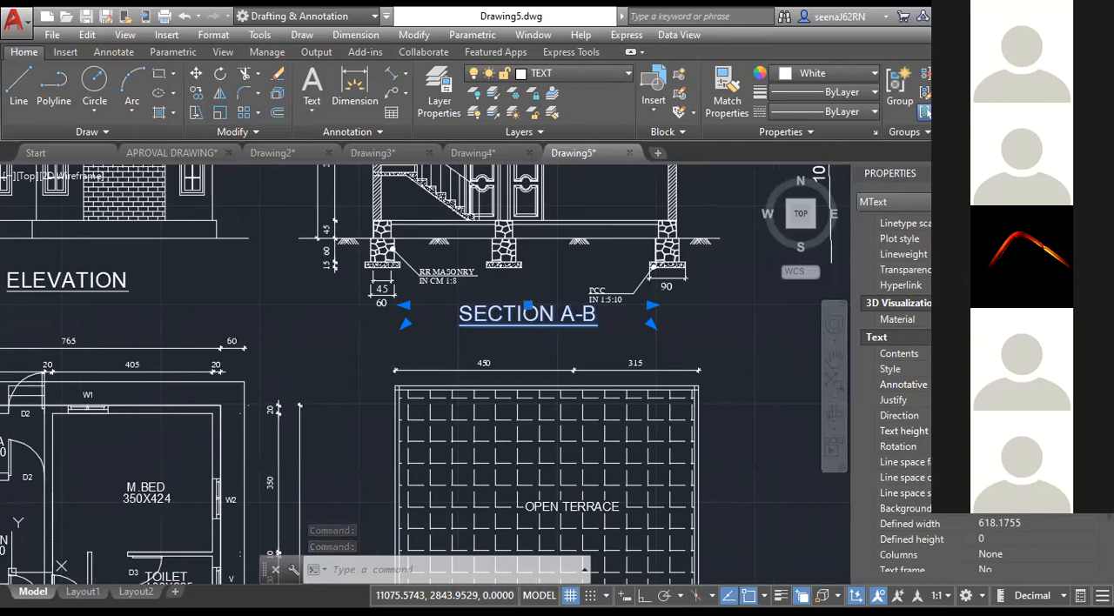
pyautogui.press('Escape')
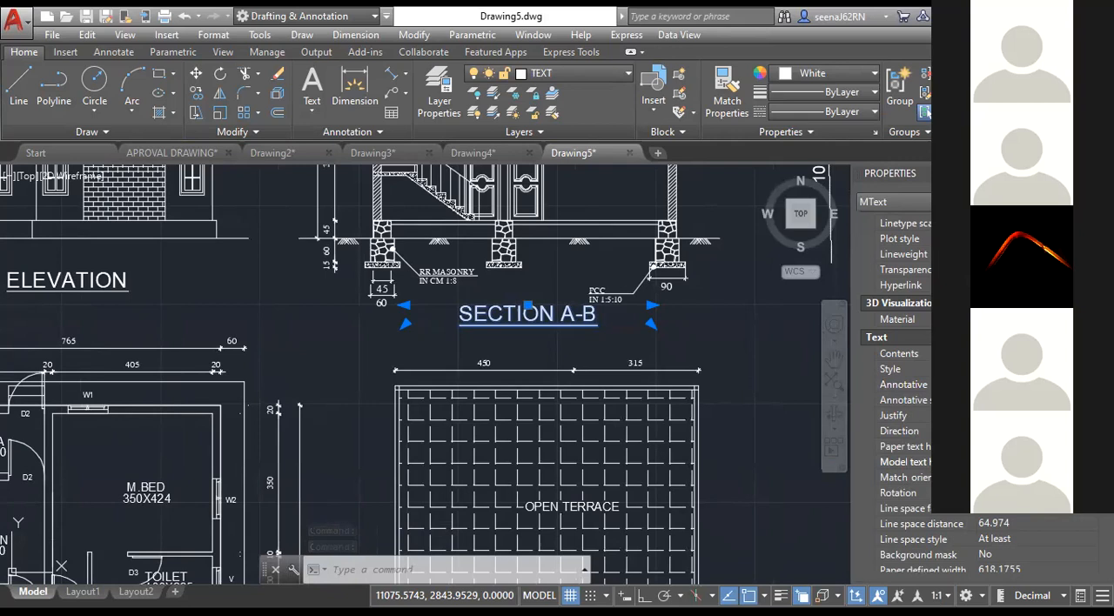
pyautogui.moveTo(942, 367); pyautogui.dragTo(780, 430)
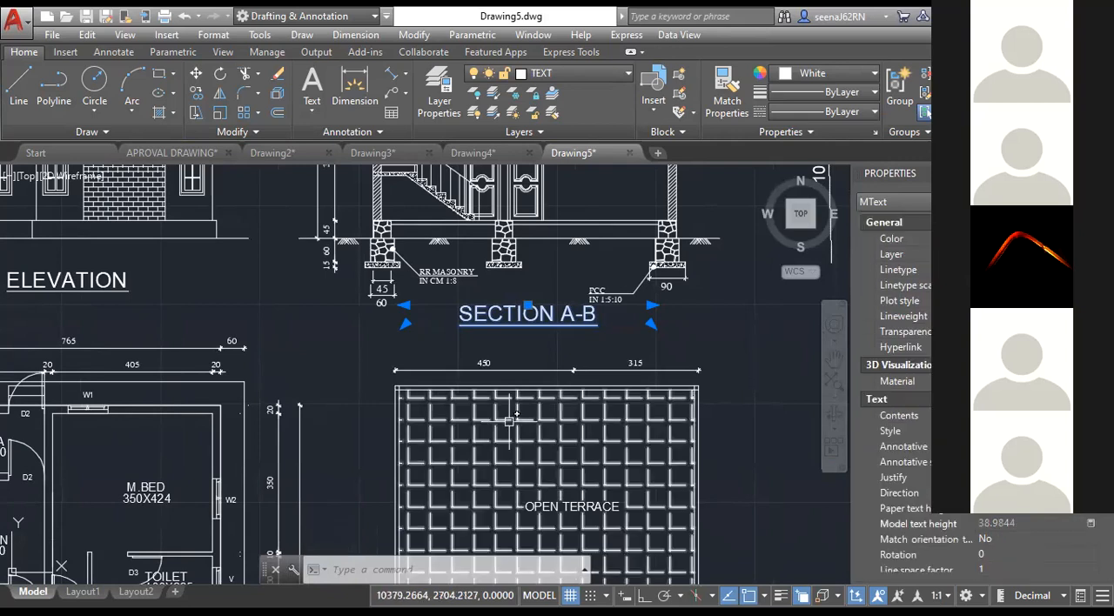
# Check how the SECTION A-B title is displayed in both Layout1 viewports, and return to model space.
pyautogui.click(82, 592)
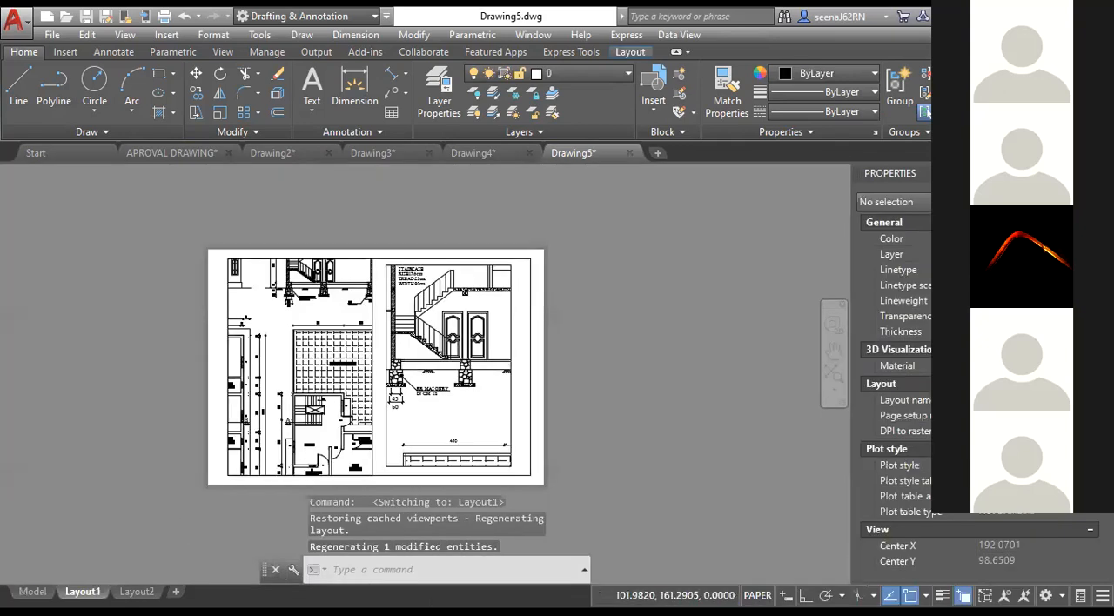
pyautogui.scroll(4, 326, 303)
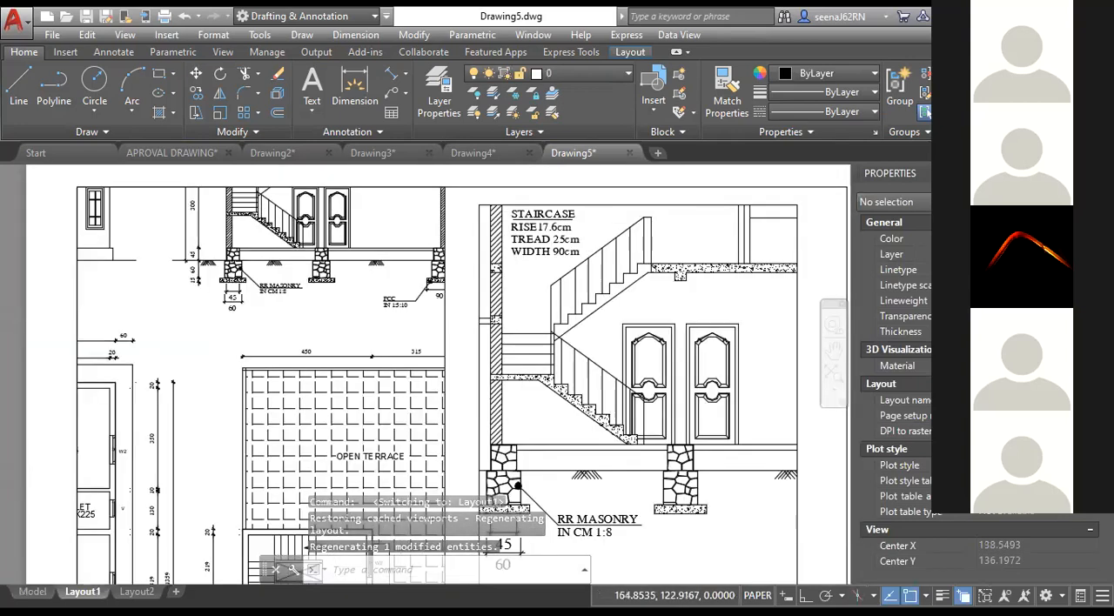
pyautogui.scroll(-2, 536, 430)
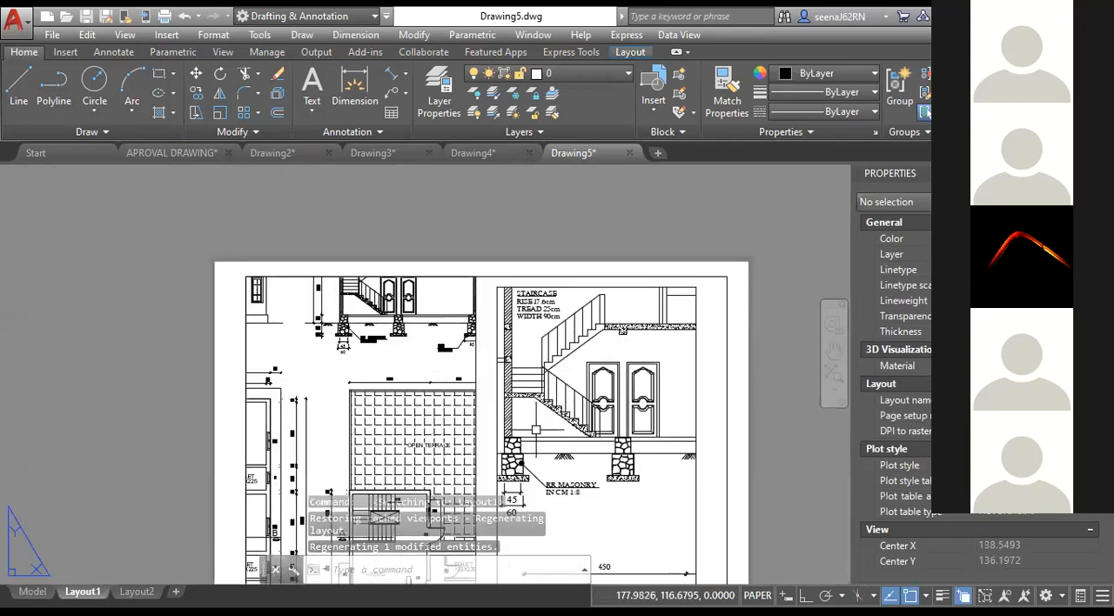
pyautogui.moveTo(537, 430); pyautogui.dragTo(441, 363, button='middle')
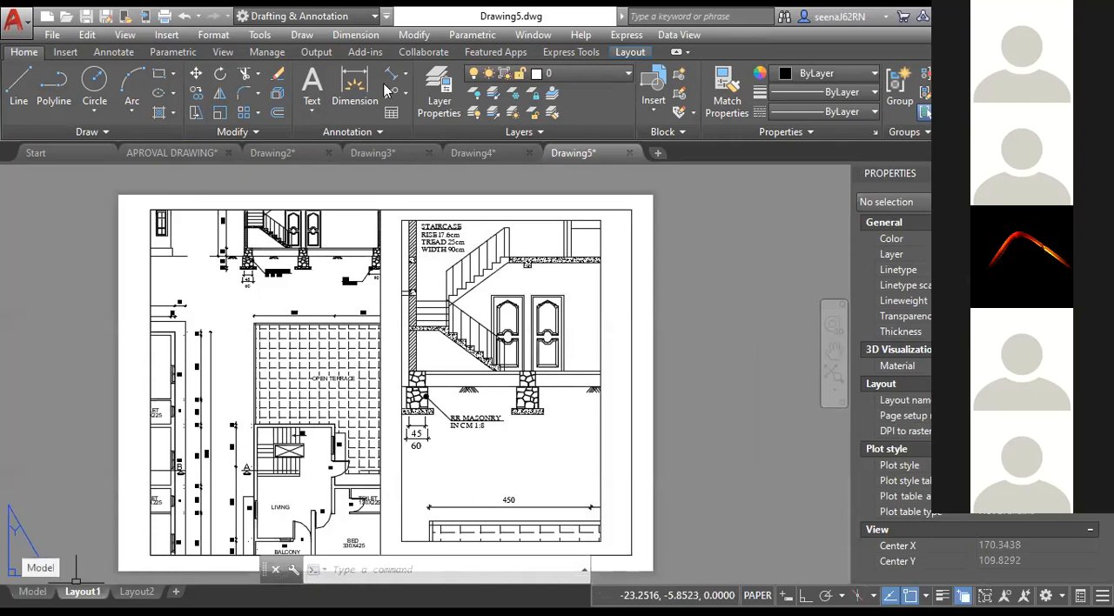
pyautogui.click(33, 591)
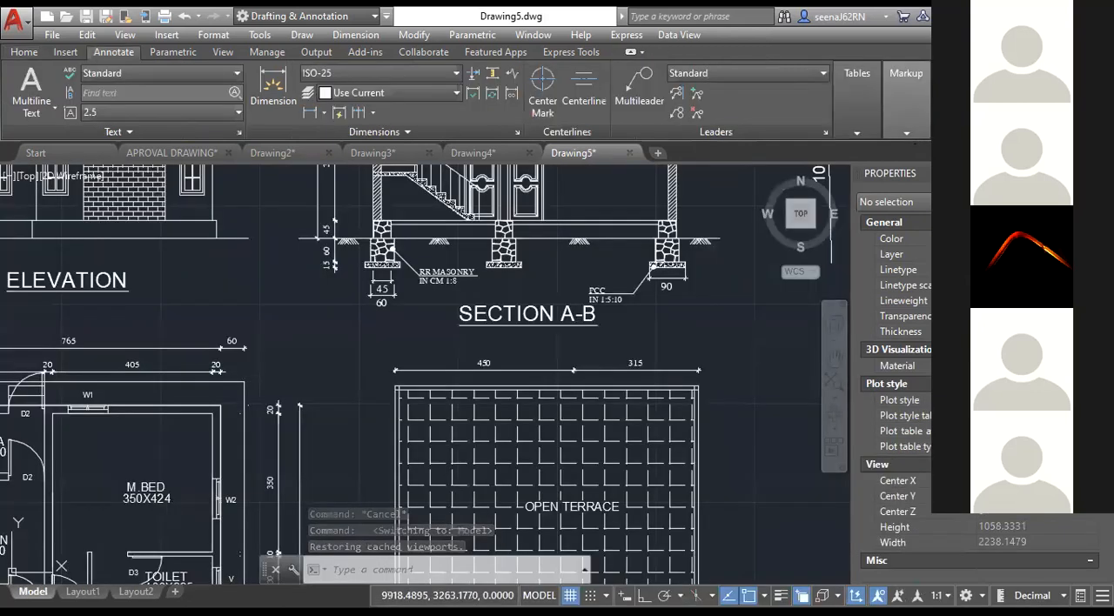
# Add the 1:10 and 1:5 annotation scales to the SECTION A-B title and check it in Layout1.
pyautogui.click(1001, 179)
pyautogui.click(542, 315)
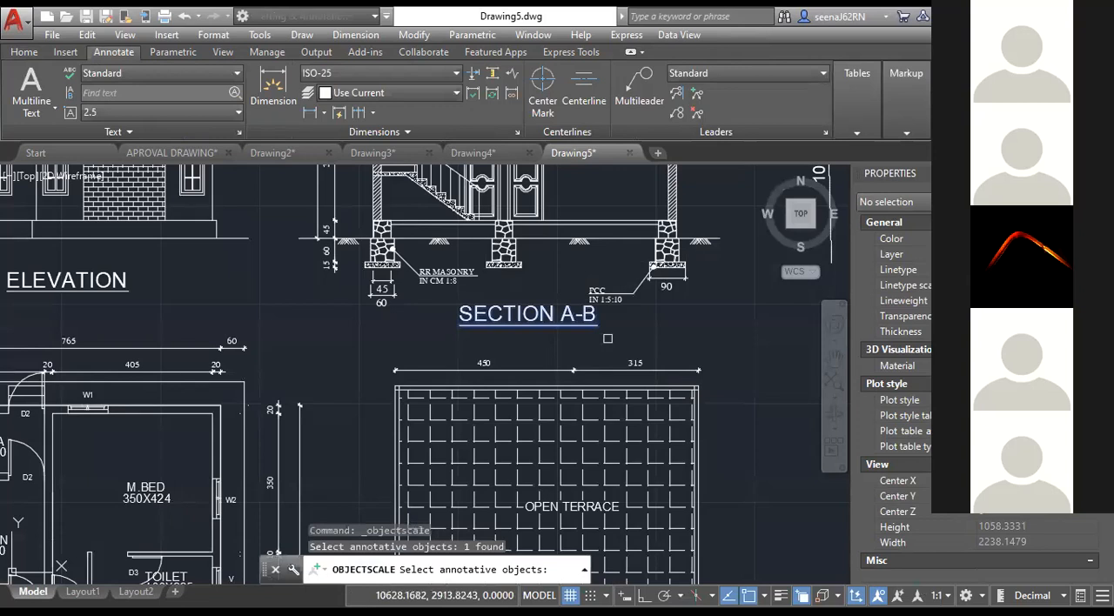
pyautogui.press('Return')
pyautogui.click(635, 241)
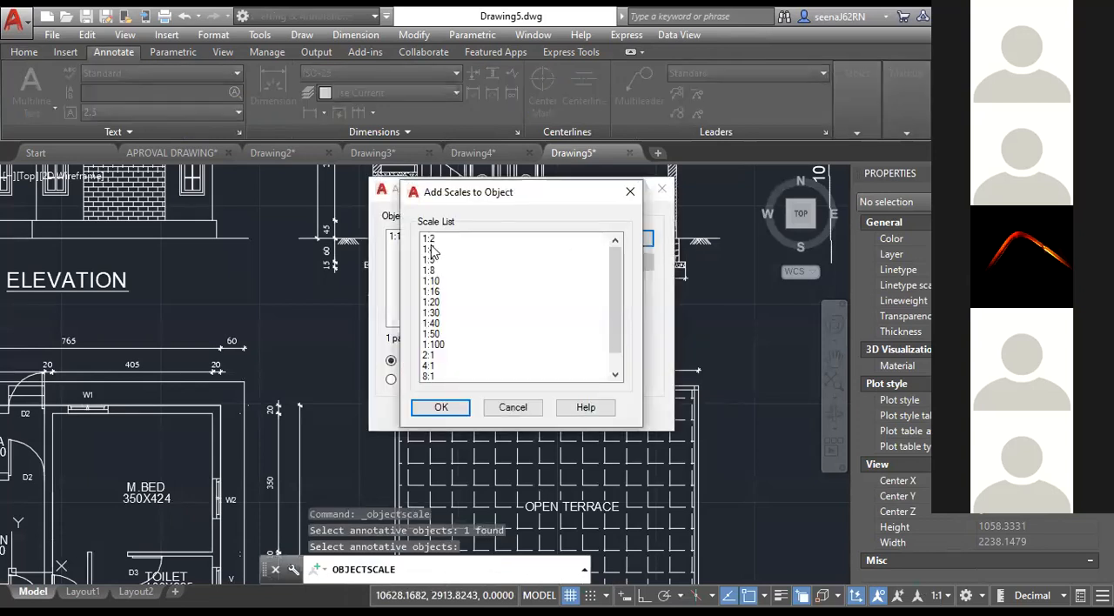
pyautogui.click(432, 280)
pyautogui.keyDown('ctrl'); pyautogui.click(430, 259); pyautogui.keyUp('ctrl')
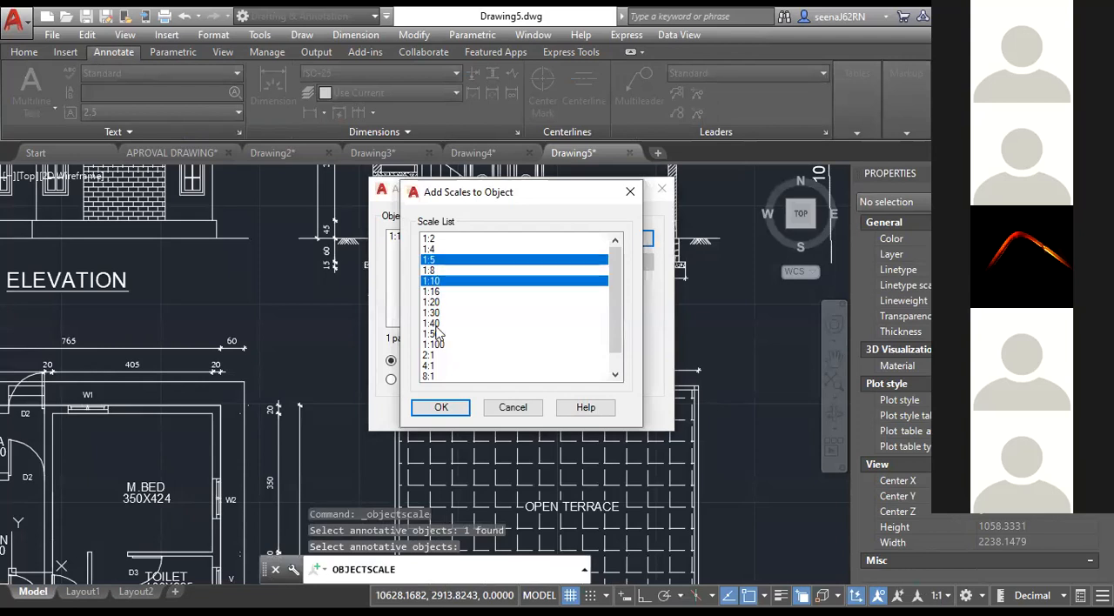
pyautogui.click(439, 408)
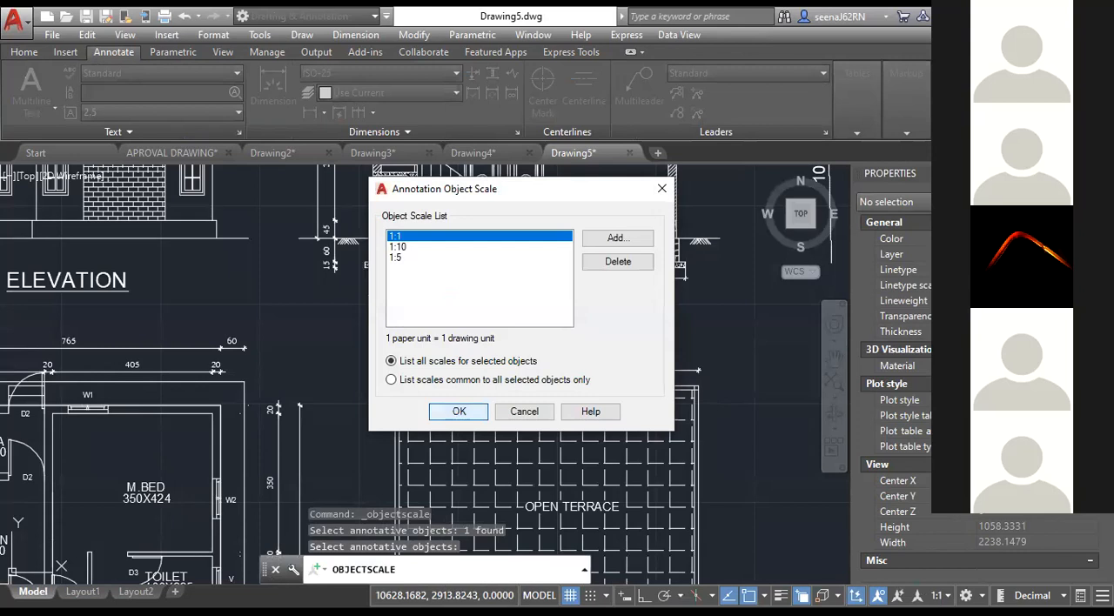
pyautogui.click(459, 411)
pyautogui.click(84, 592)
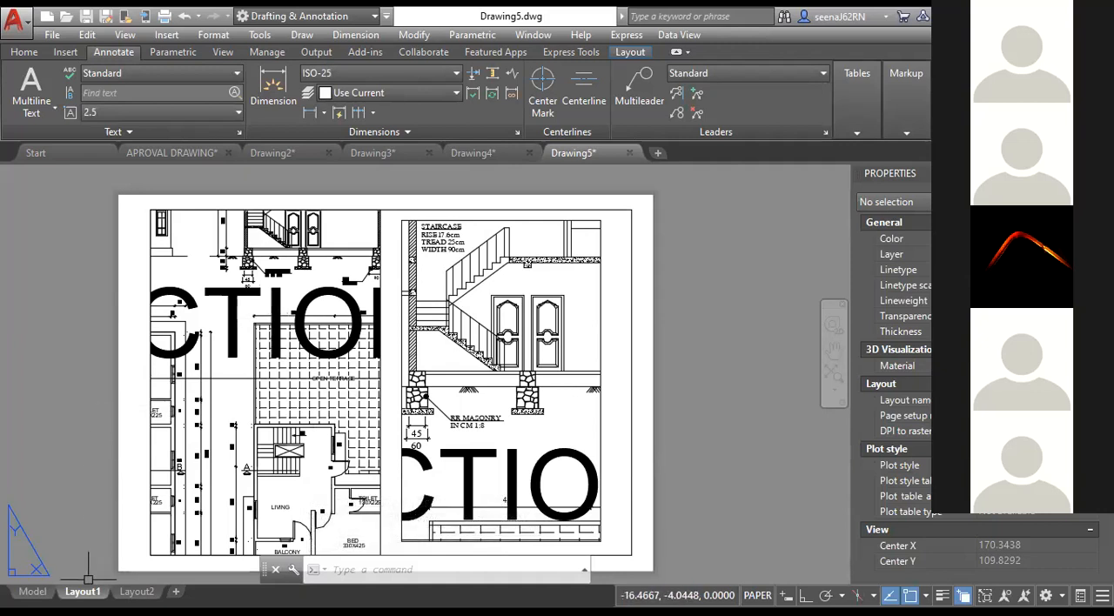
pyautogui.click(33, 592)
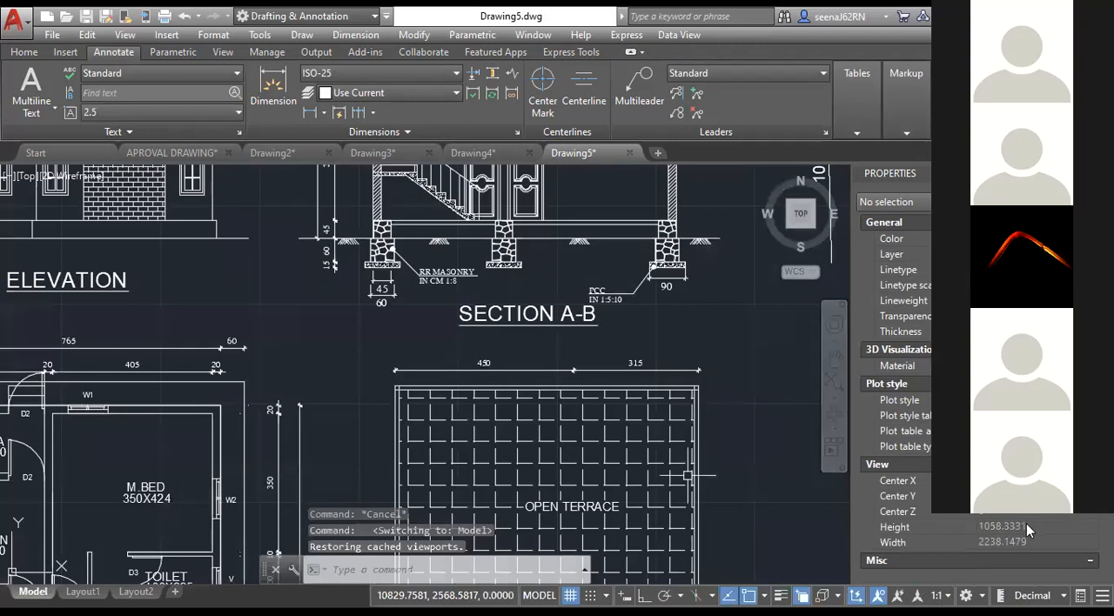
pyautogui.click(527, 314)
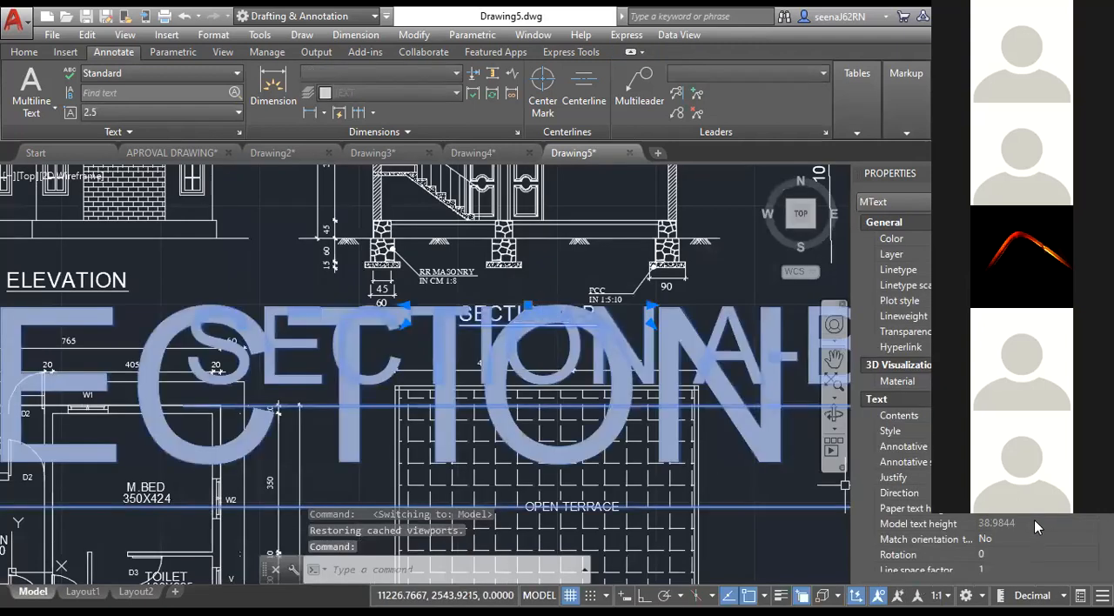
pyautogui.click(1036, 524)
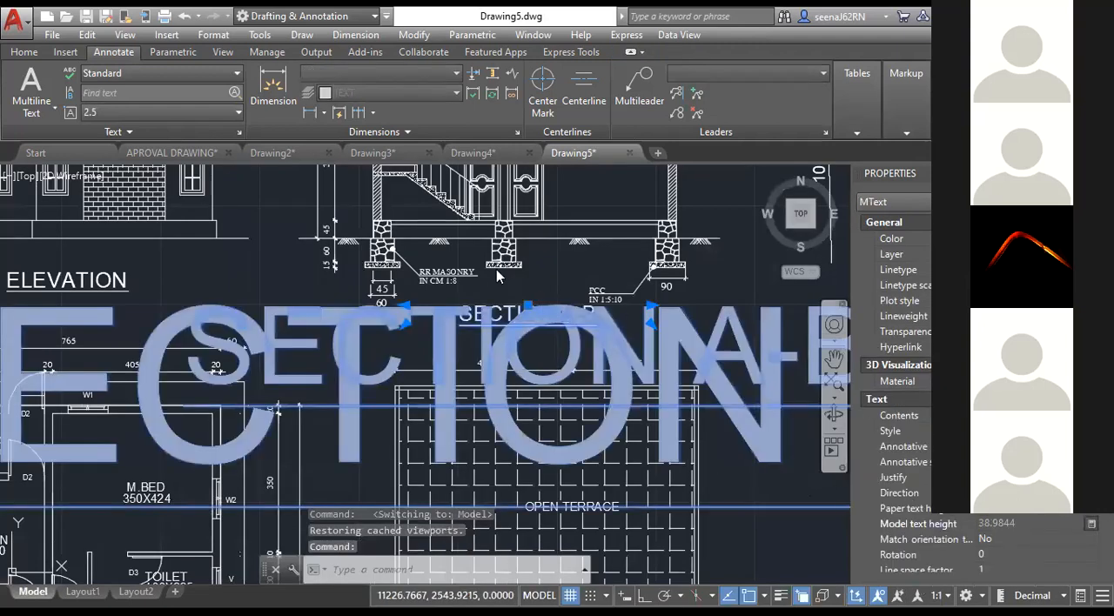
pyautogui.moveTo(499, 202); pyautogui.dragTo(435, 204)
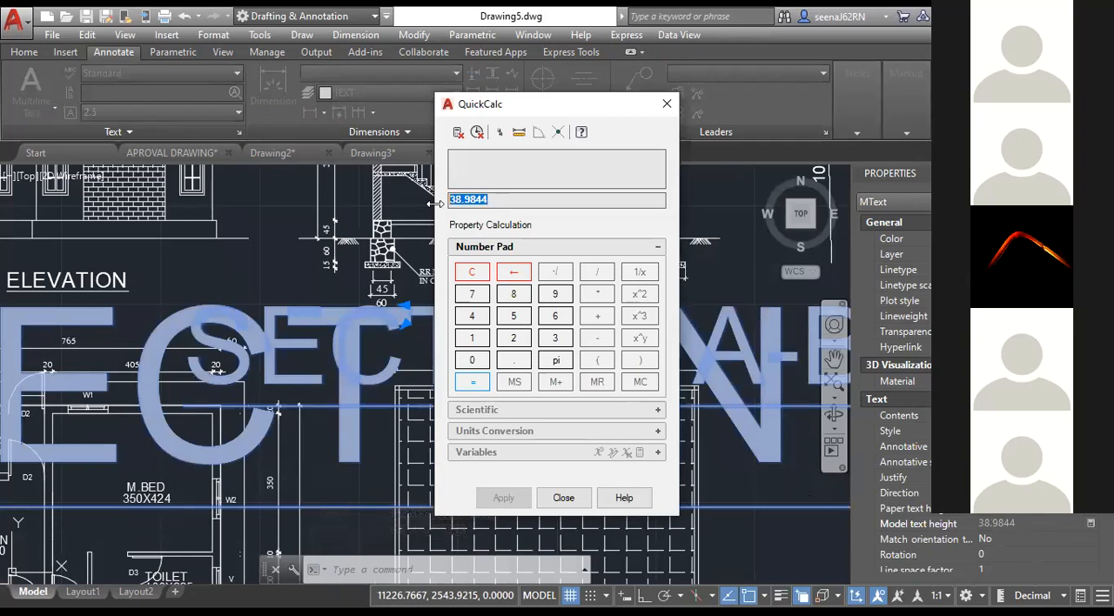
pyautogui.write('10')
pyautogui.press('BackSpace')
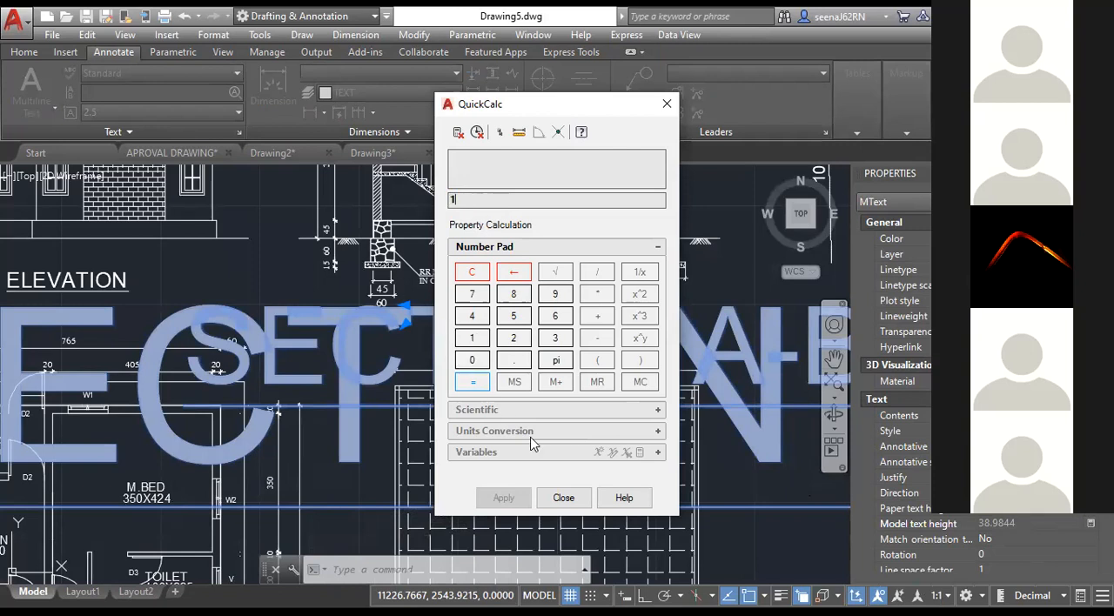
pyautogui.click(484, 363)
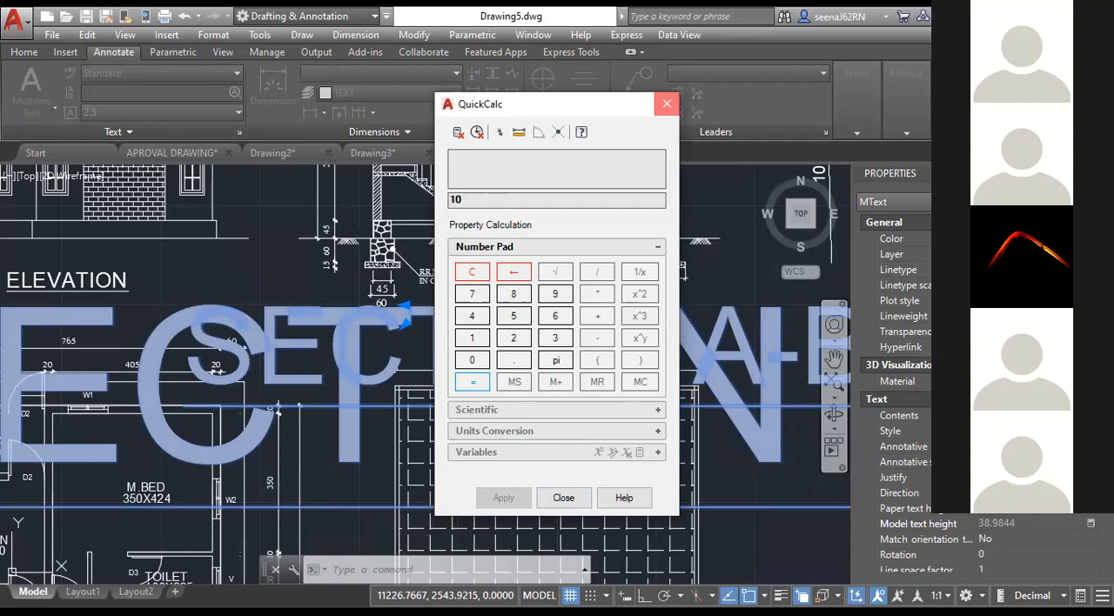
pyautogui.click(667, 104)
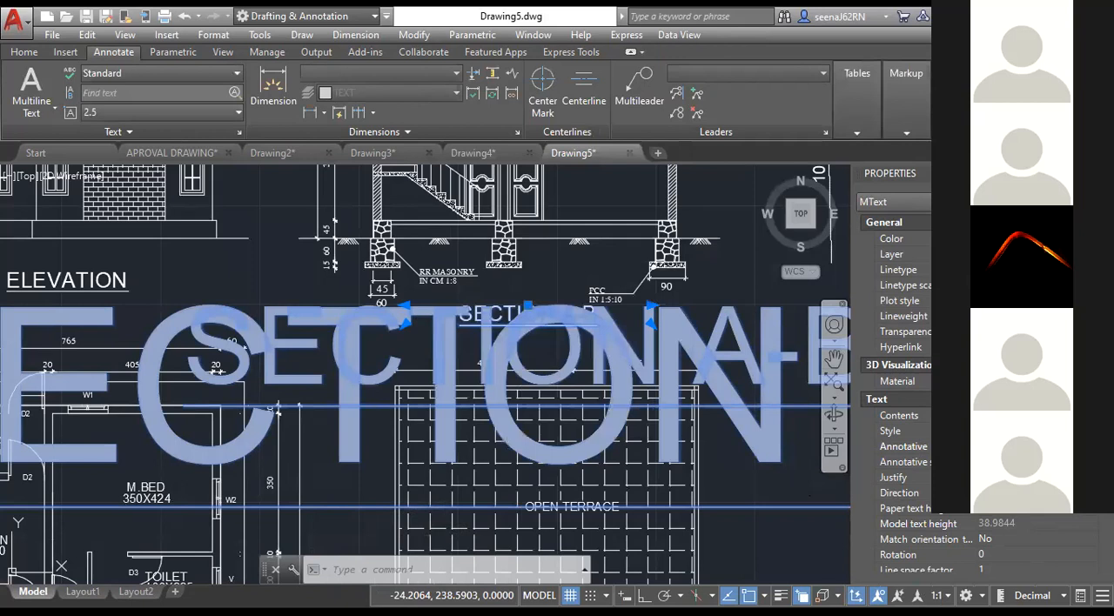
# Reset the SECTION A-B title as annotative text with a height of 10 and check it in Layout1.
pyautogui.click(993, 475)
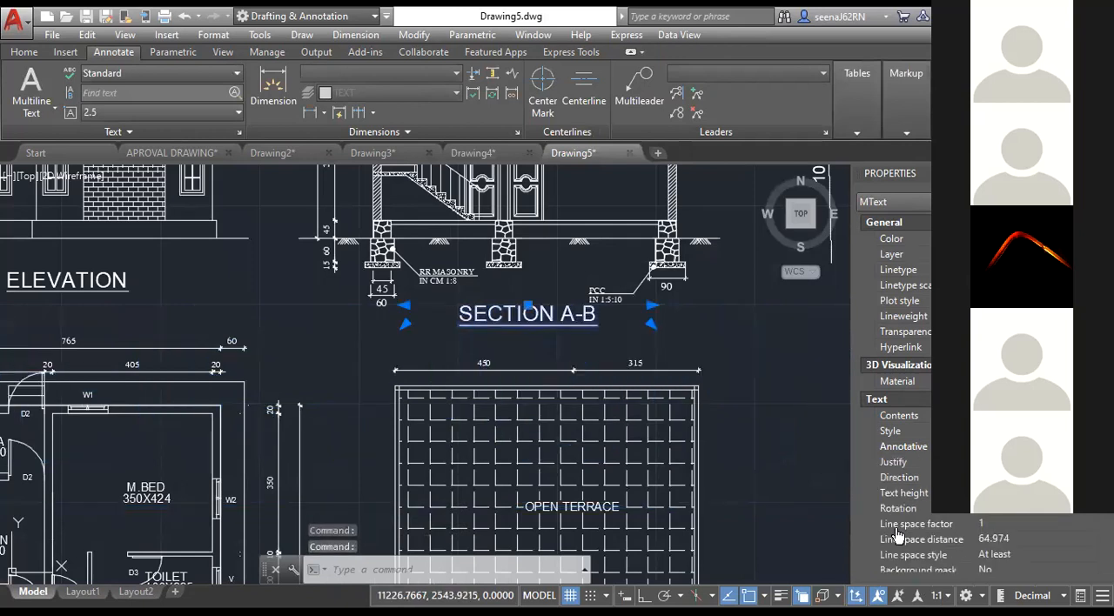
pyautogui.click(83, 592)
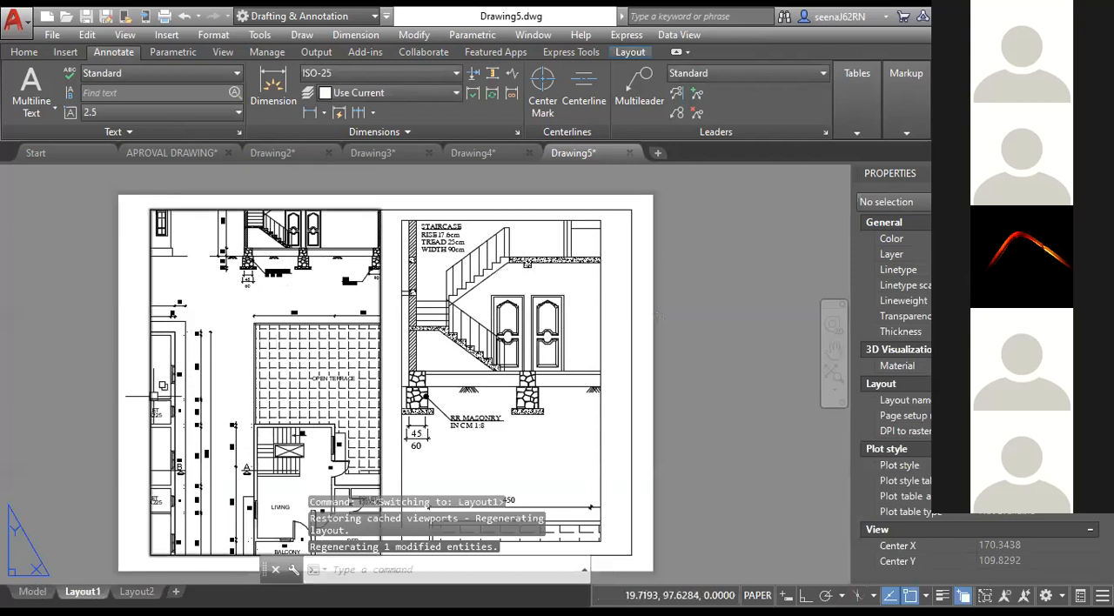
pyautogui.click(32, 591)
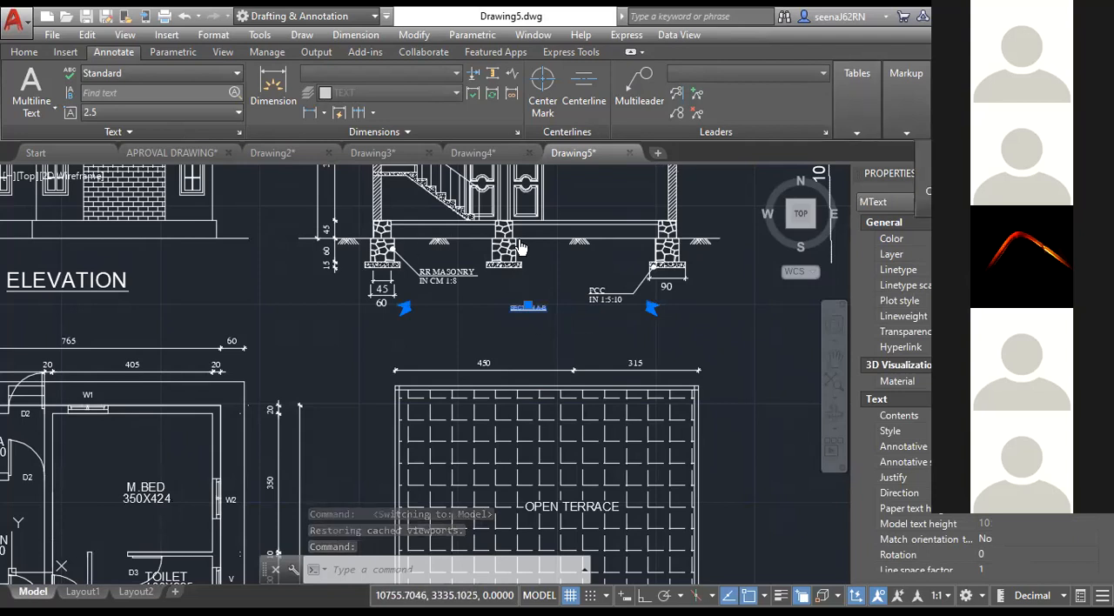
# Add the 1:10 and 1:5 annotation scales to the resized SECTION A-B title and compare both viewports in Layout1.
pyautogui.click(595, 245)
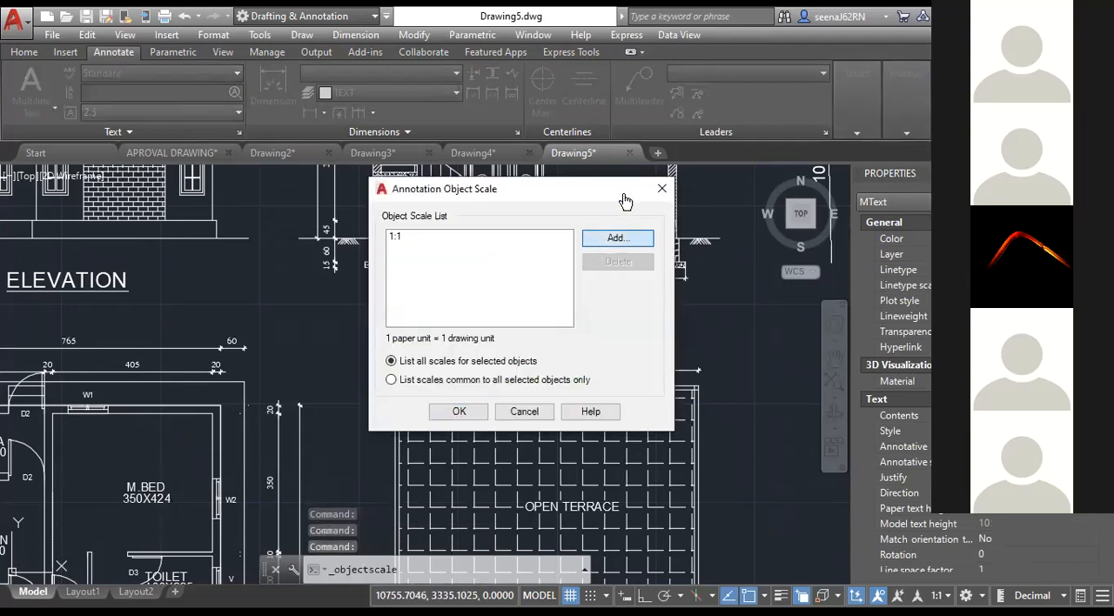
pyautogui.click(617, 238)
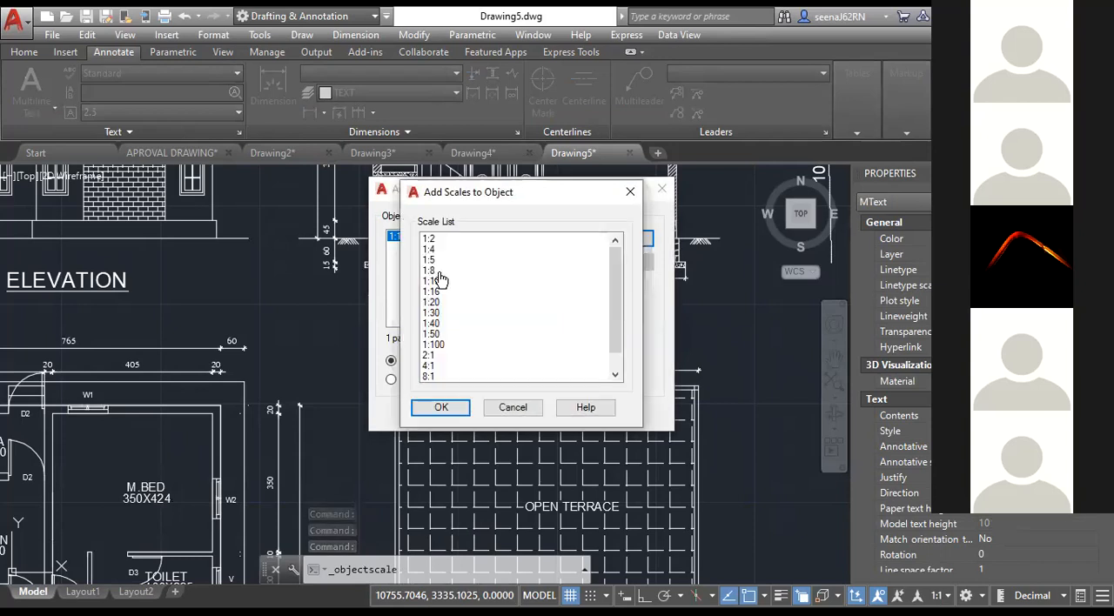
pyautogui.click(432, 281)
pyautogui.keyDown('ctrl'); pyautogui.click(431, 260); pyautogui.keyUp('ctrl')
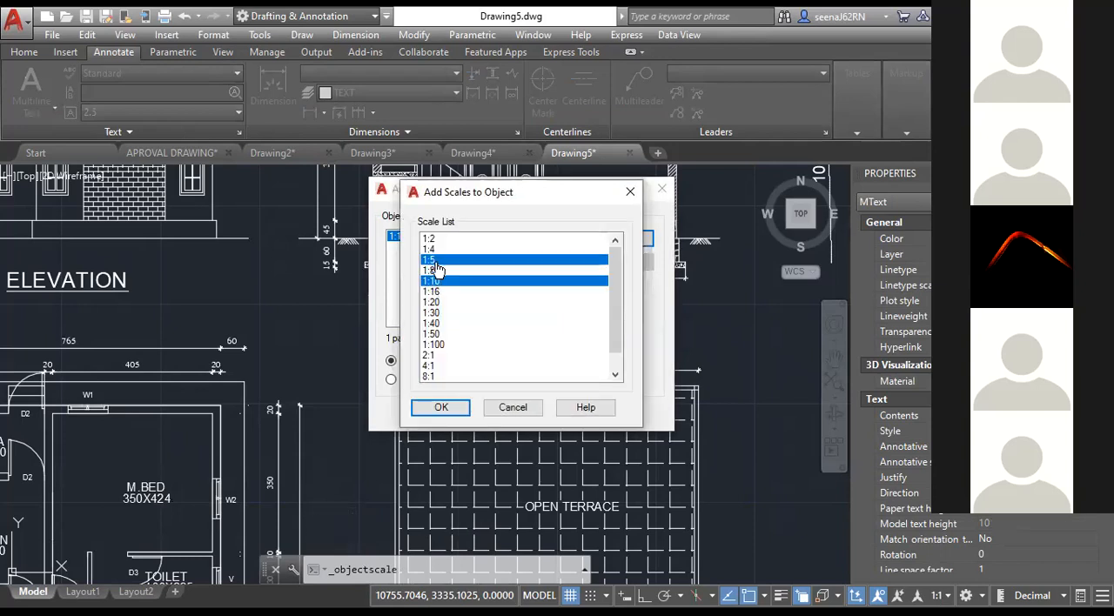
pyautogui.click(459, 408)
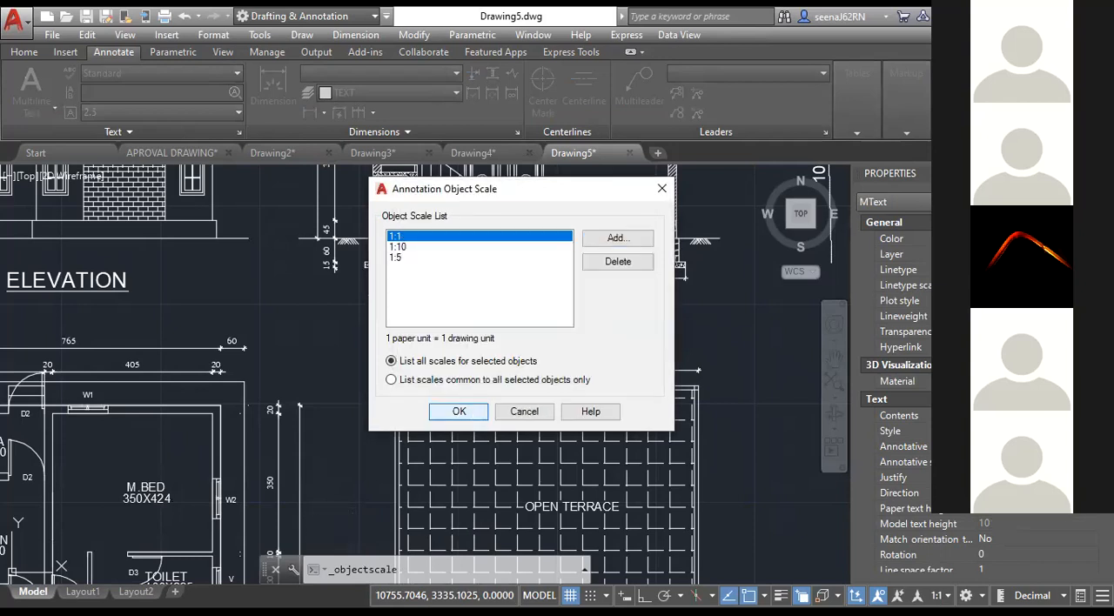
pyautogui.press('Return')
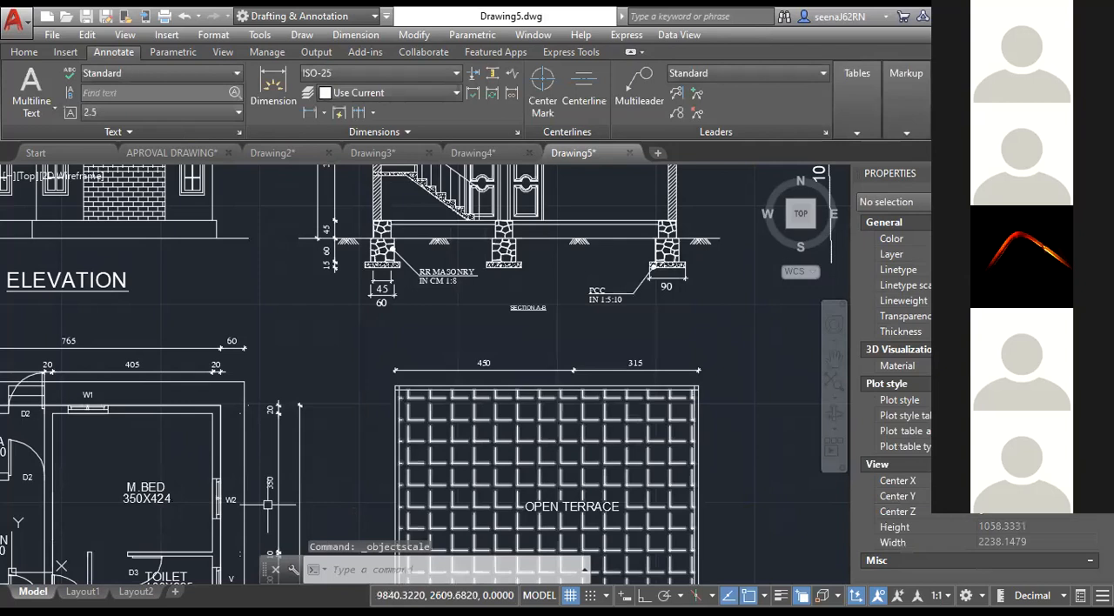
pyautogui.click(83, 592)
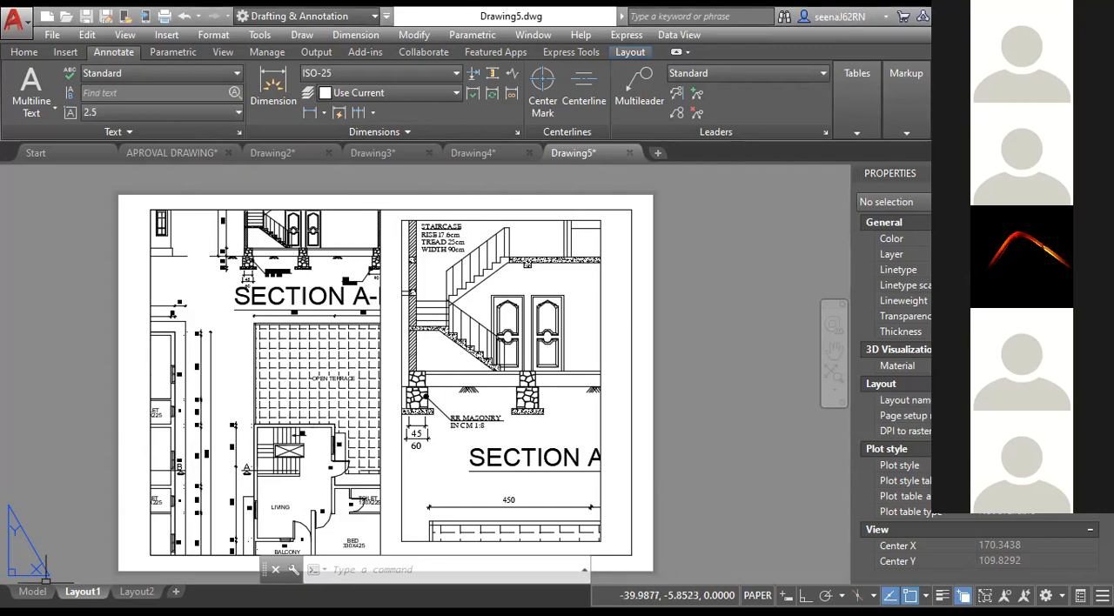
# Return to model space and draw a rectangle in the empty area above and to the right of the building drawings.
pyautogui.hotkey('ctrl', 'pageup')
pyautogui.scroll(-4, 628, 387)
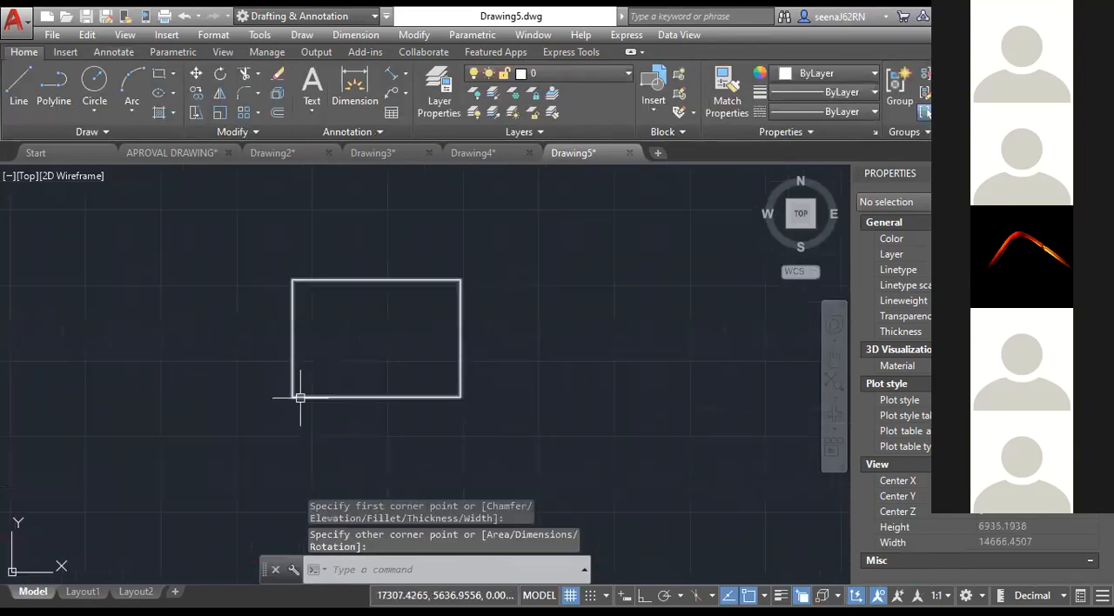
pyautogui.scroll(4, 300, 396)
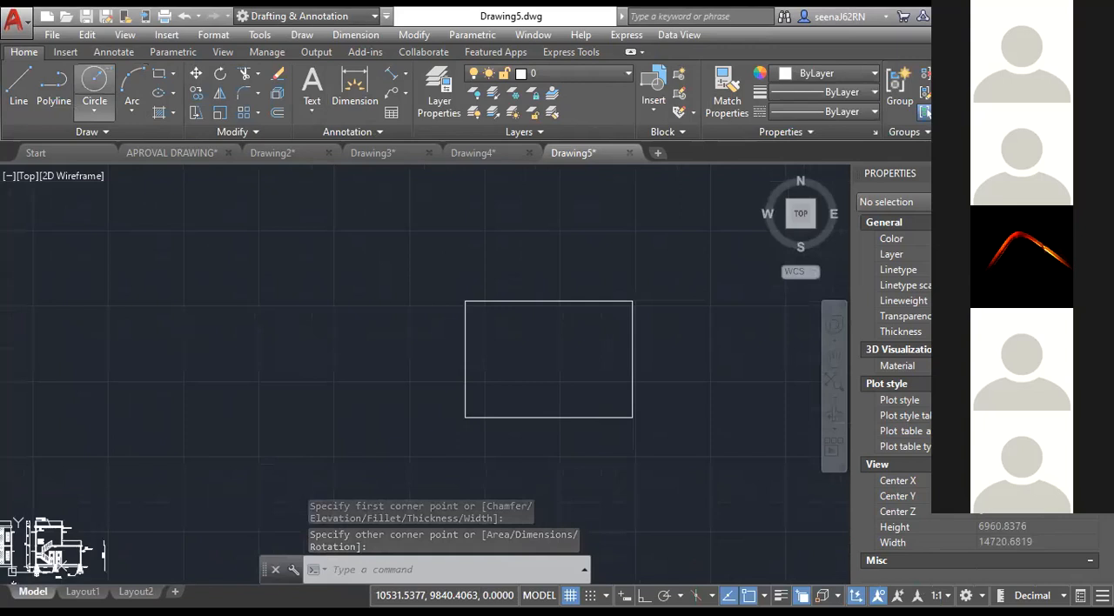
# Draw a single diagonal line in the empty area to the right of the rectangle.
pyautogui.click(18, 88)
pyautogui.moveTo(690, 362); pyautogui.dragTo(414, 311, button='middle')
pyautogui.click(578, 465)
pyautogui.scroll(-2, 771, 321)
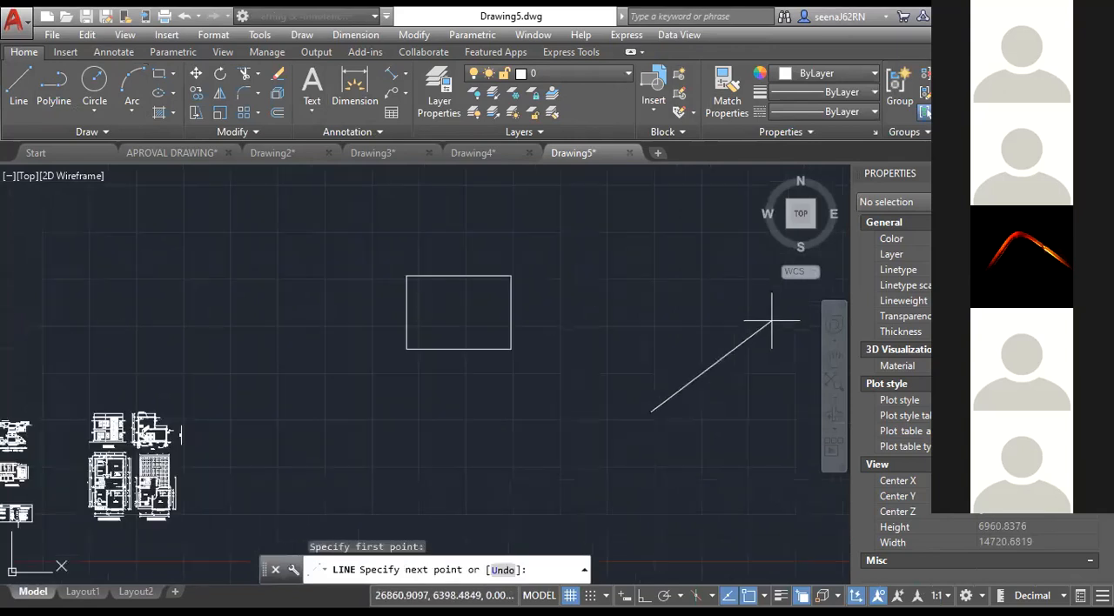
pyautogui.moveTo(772, 321); pyautogui.dragTo(599, 328, button='middle')
pyautogui.click(728, 311)
pyautogui.press('Escape')
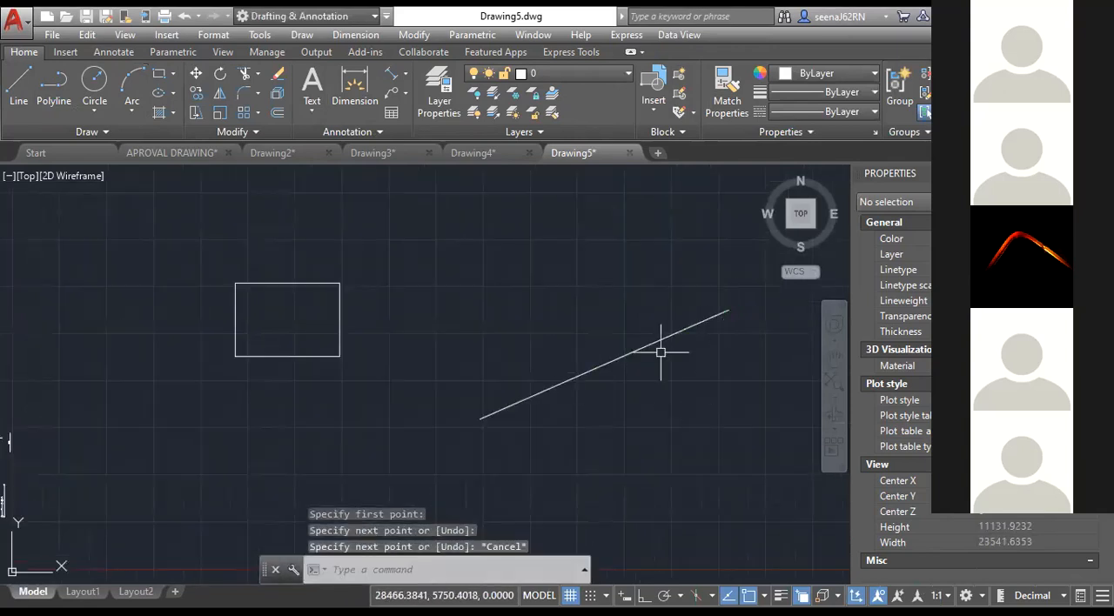
pyautogui.click(644, 351)
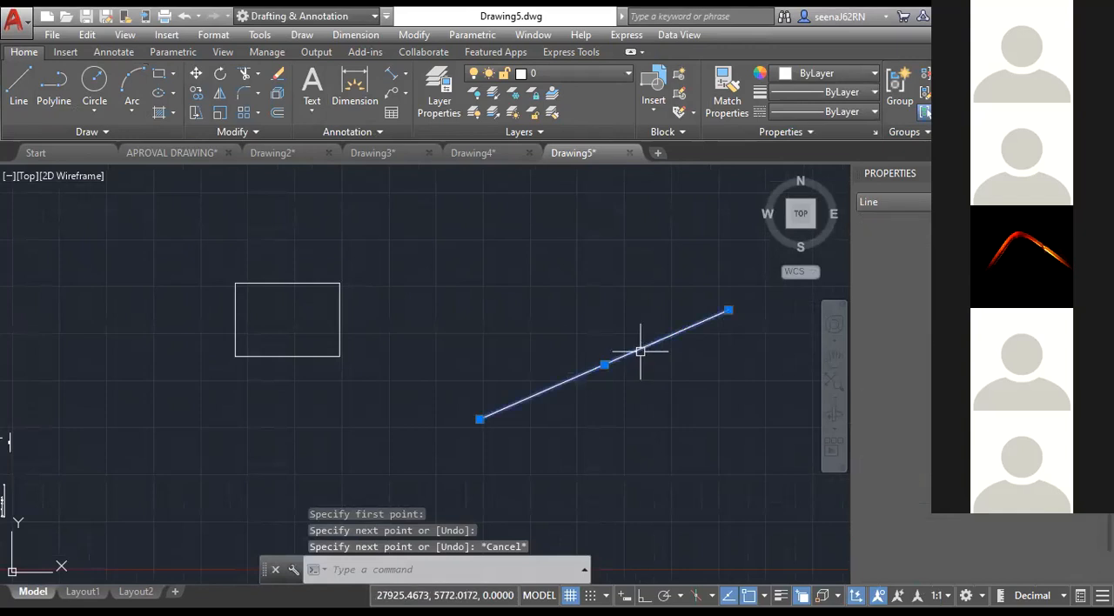
pyautogui.press('Escape')
pyautogui.click(220, 113)
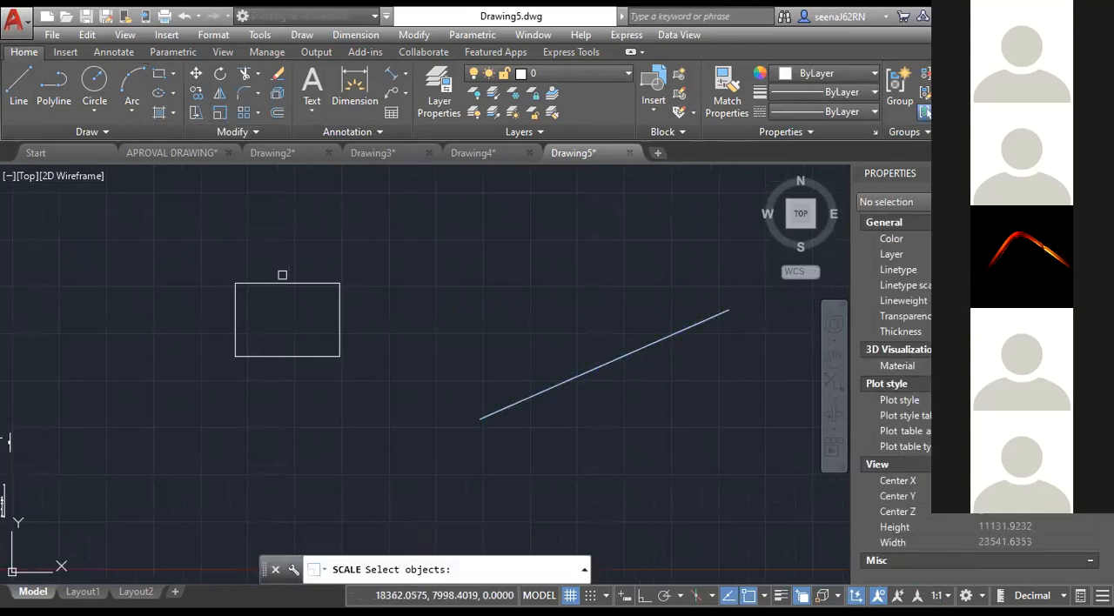
pyautogui.click(286, 285)
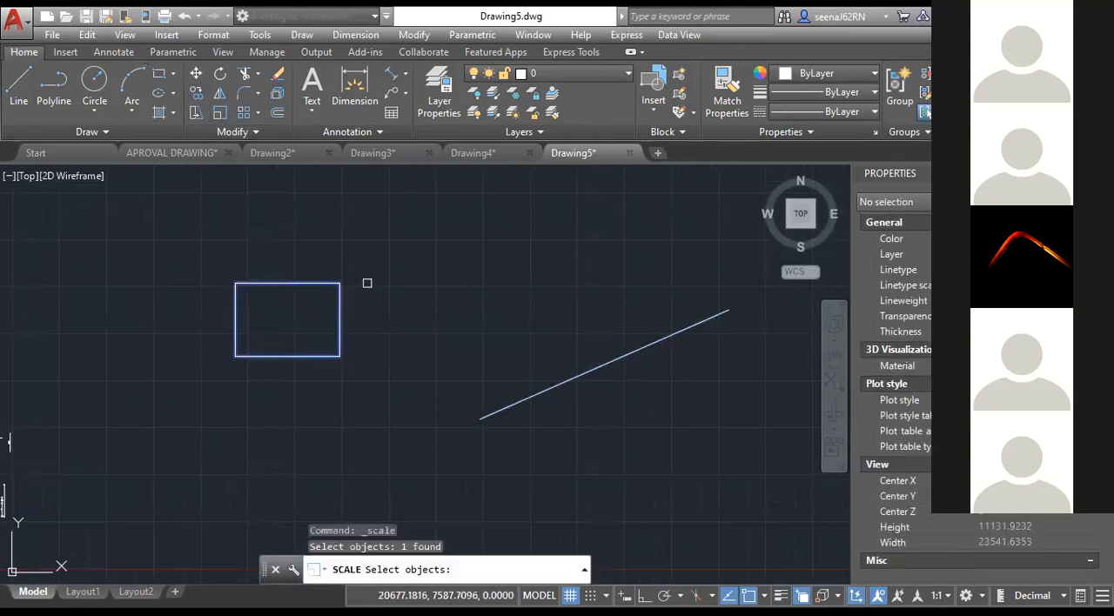
pyautogui.press('Return')
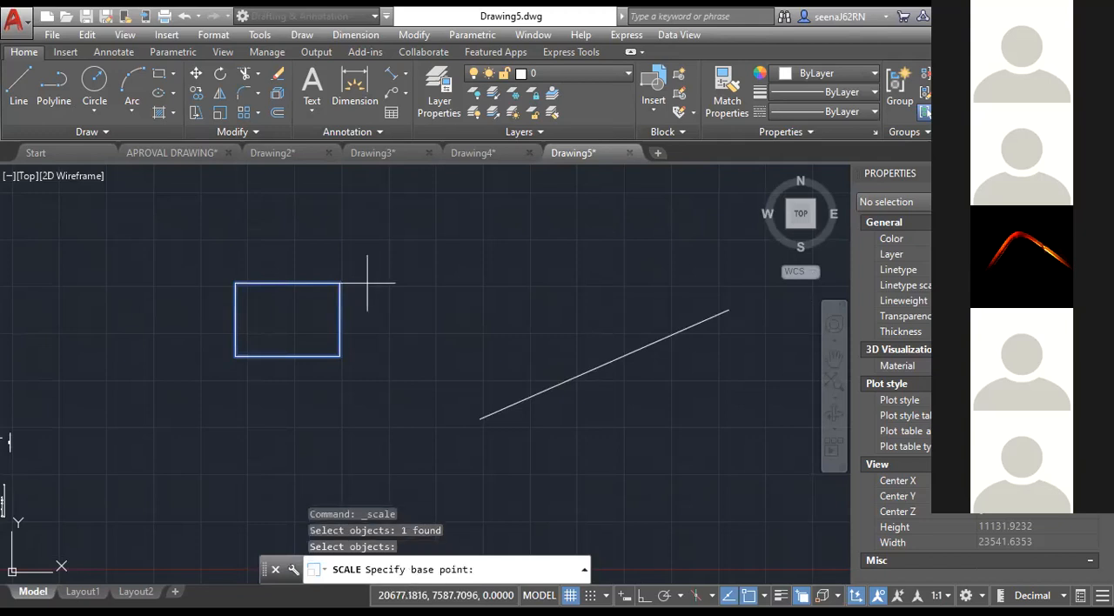
pyautogui.click(235, 352)
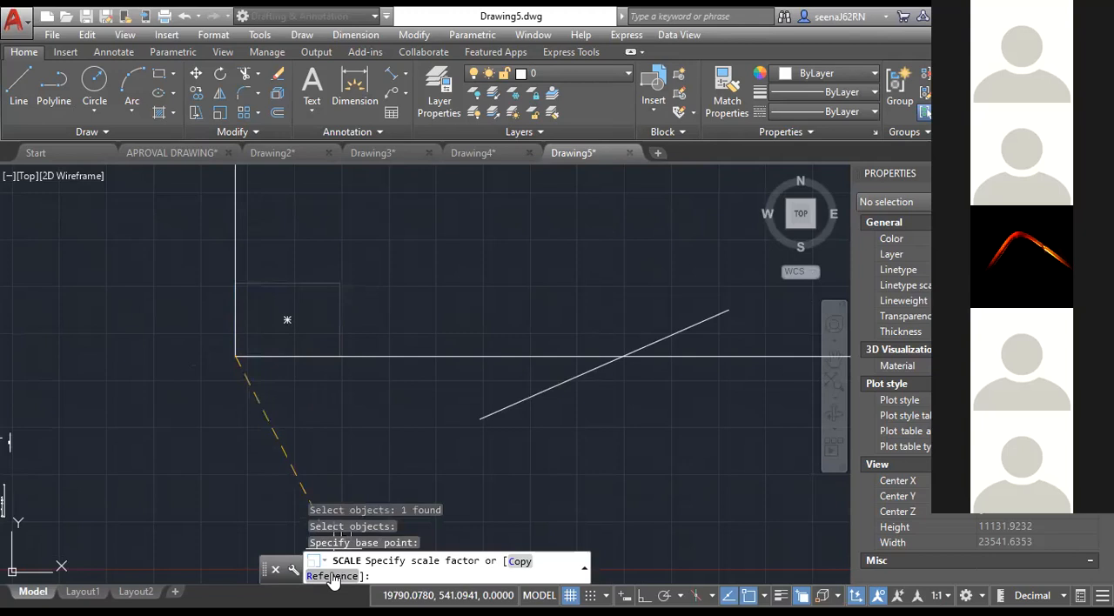
pyautogui.write('R')
pyautogui.press('Return')
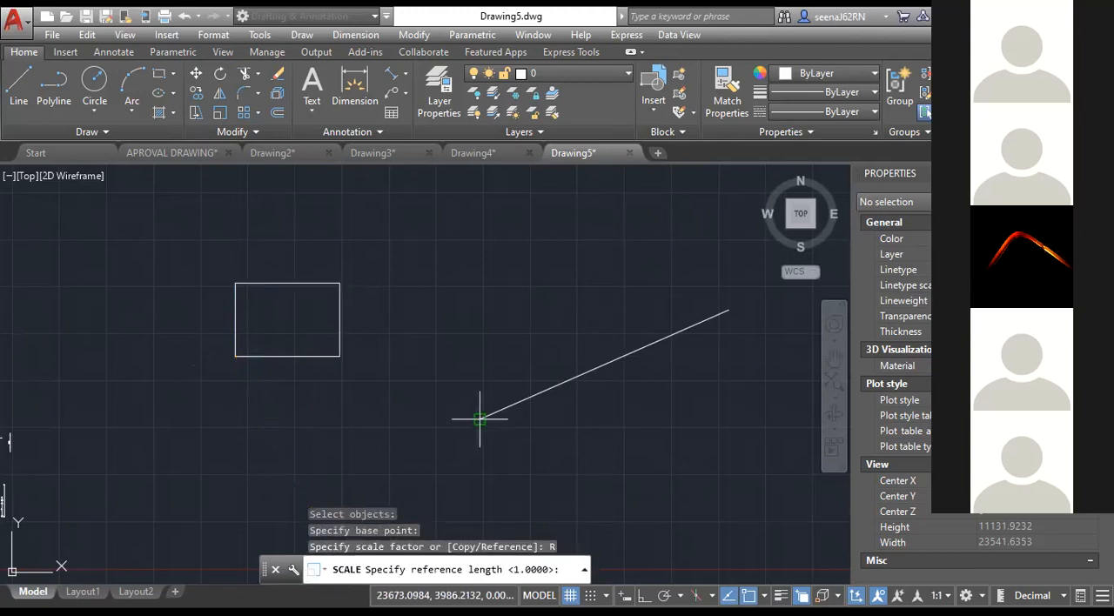
pyautogui.click(480, 420)
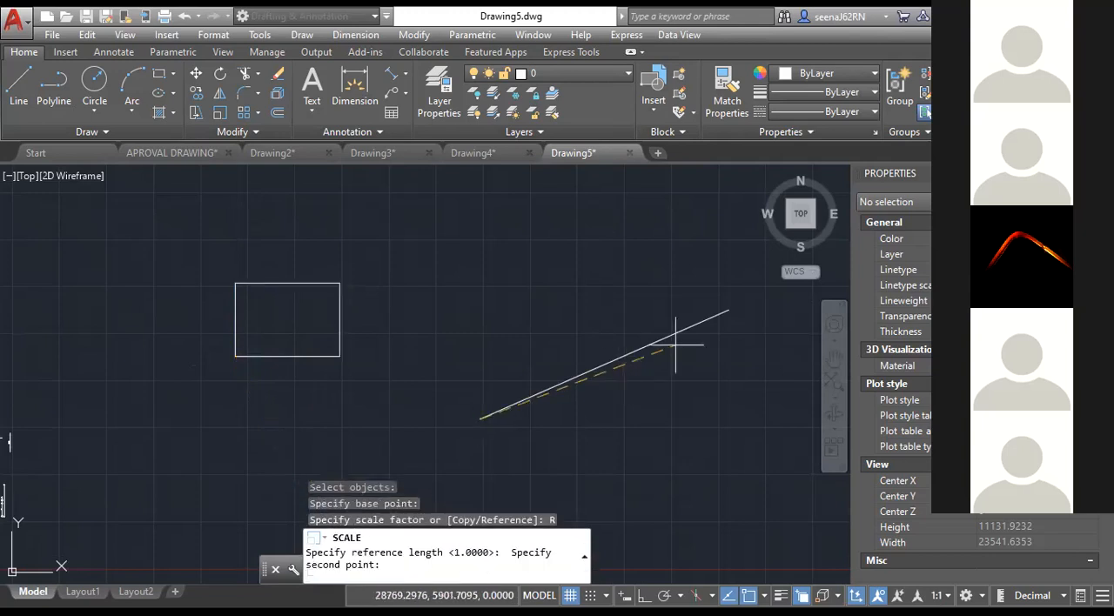
pyautogui.click(728, 310)
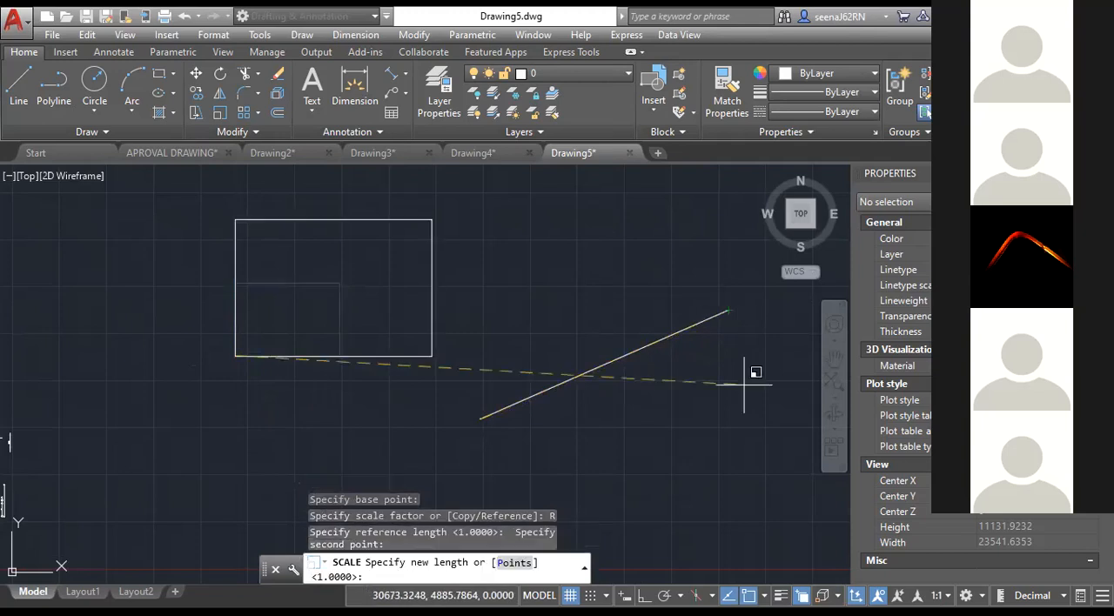
pyautogui.press('Escape')
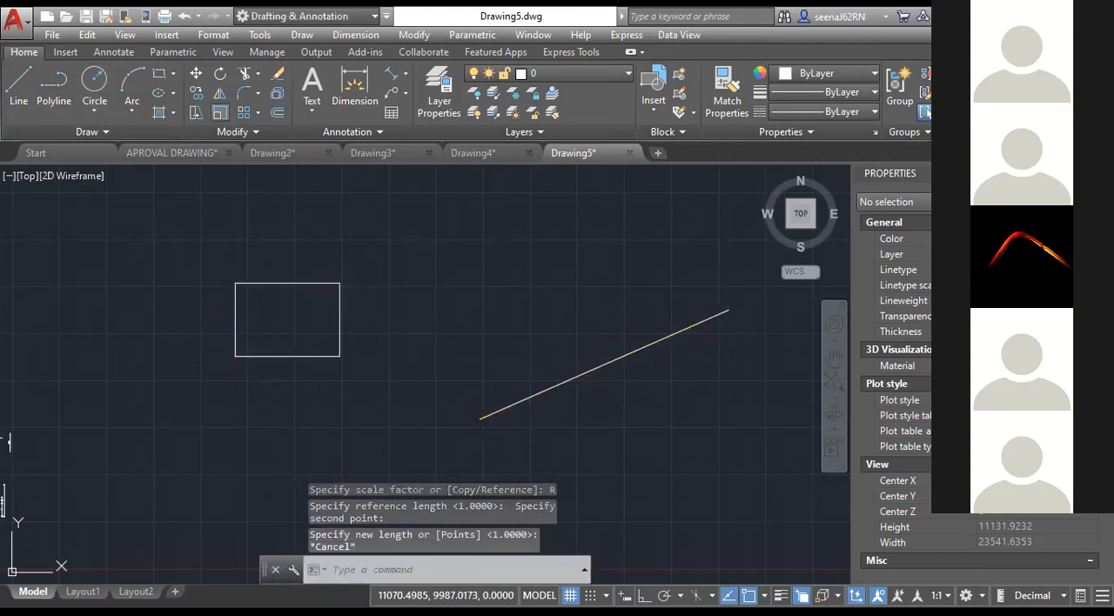
# Scale the rectangle from its lower-left corner by reference, using its bottom edge as reference length and the diagonal line's endpoints as new length.
pyautogui.press('Return')
pyautogui.click(308, 356)
pyautogui.press('Return')
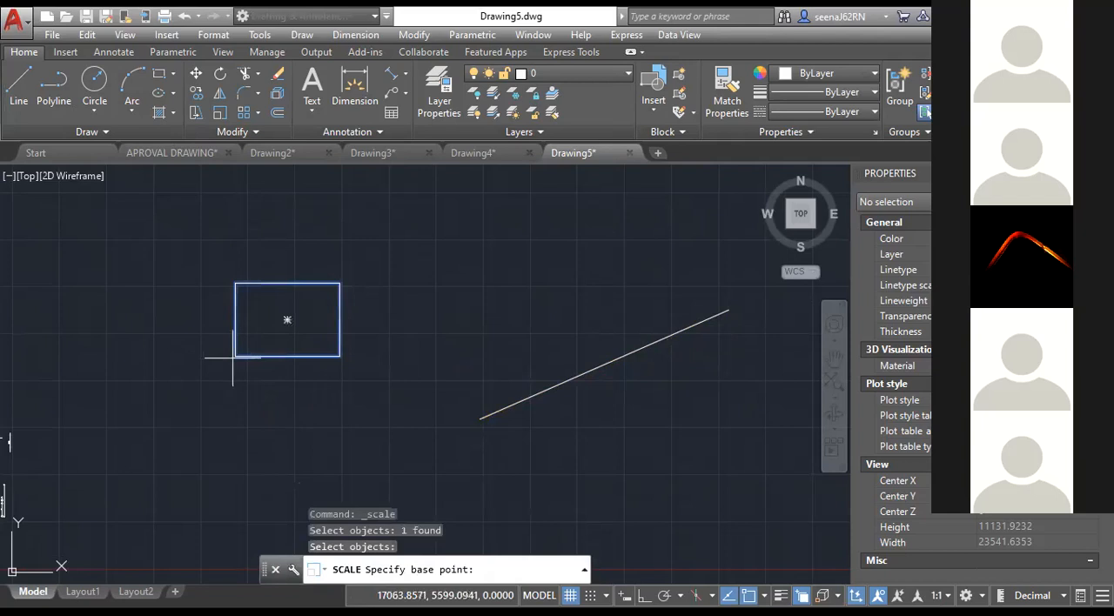
pyautogui.click(236, 357)
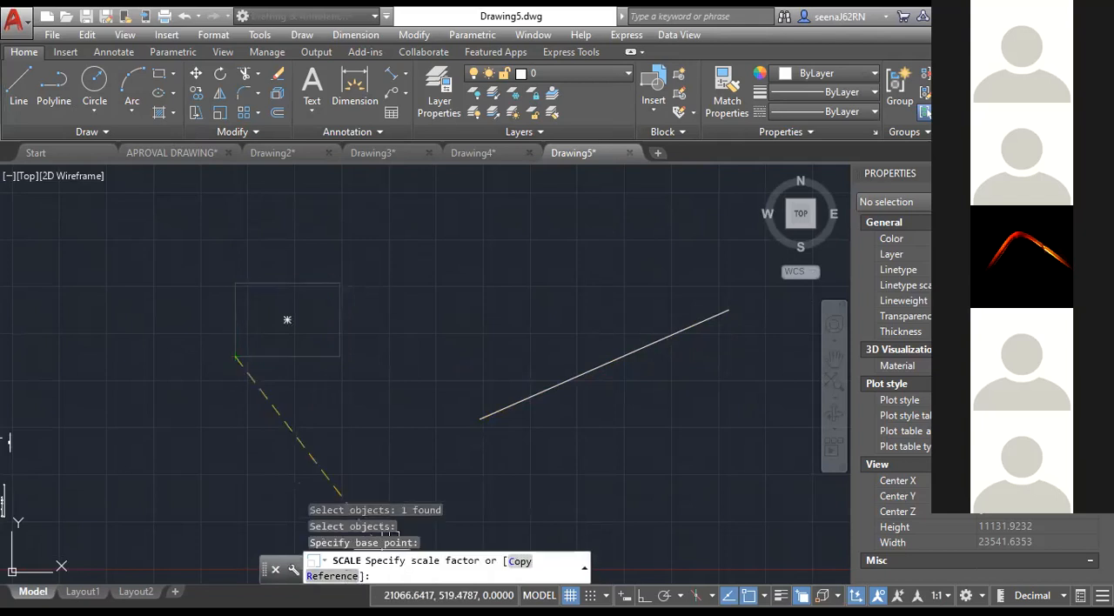
pyautogui.write('R')
pyautogui.press('Return')
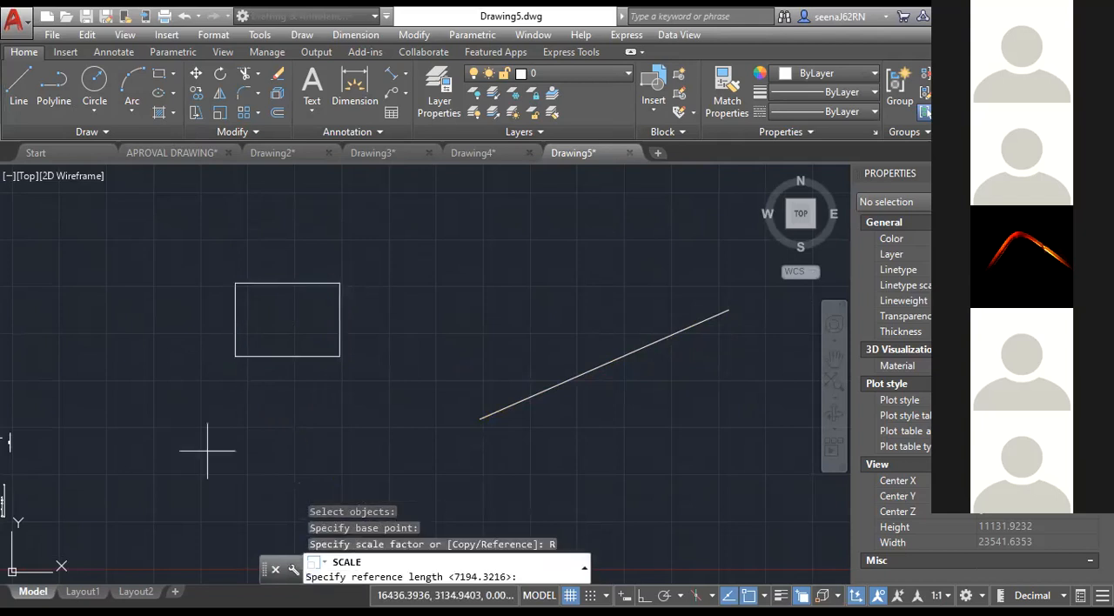
pyautogui.click(235, 356)
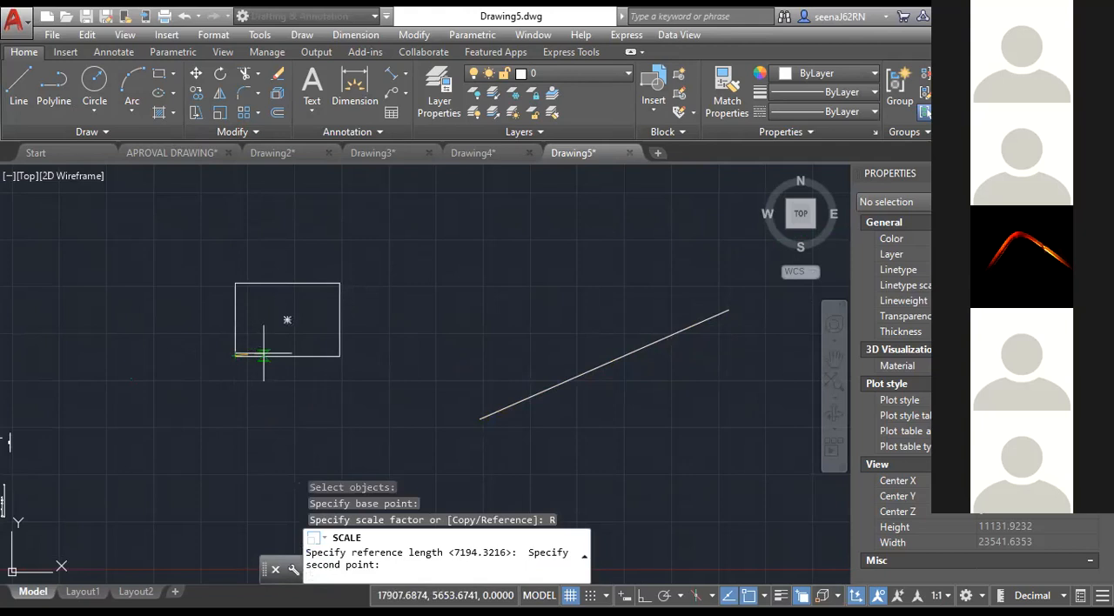
pyautogui.click(340, 356)
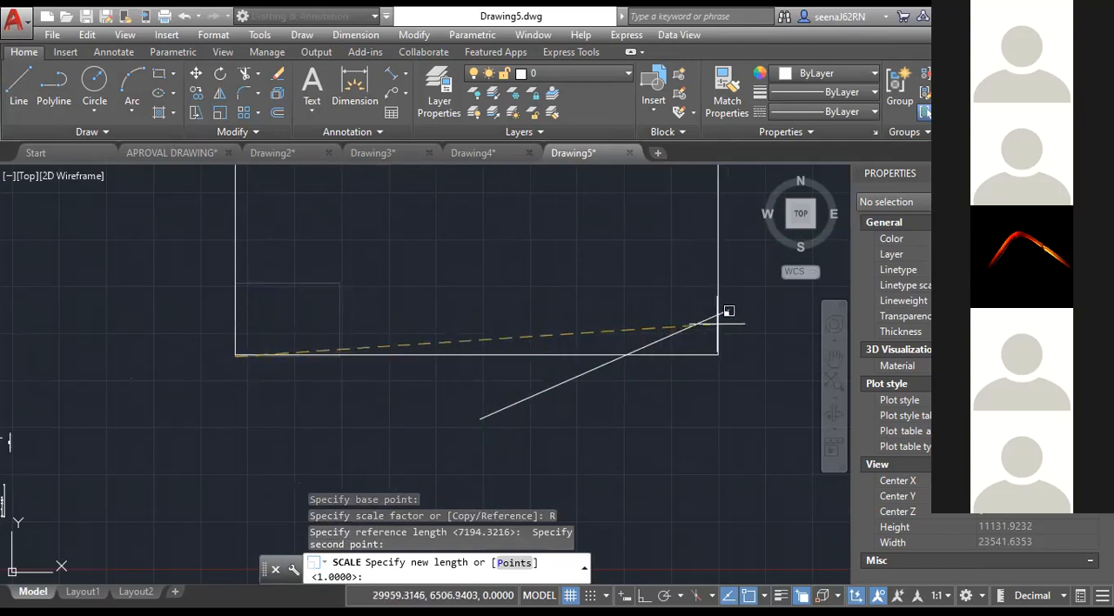
pyautogui.click(513, 563)
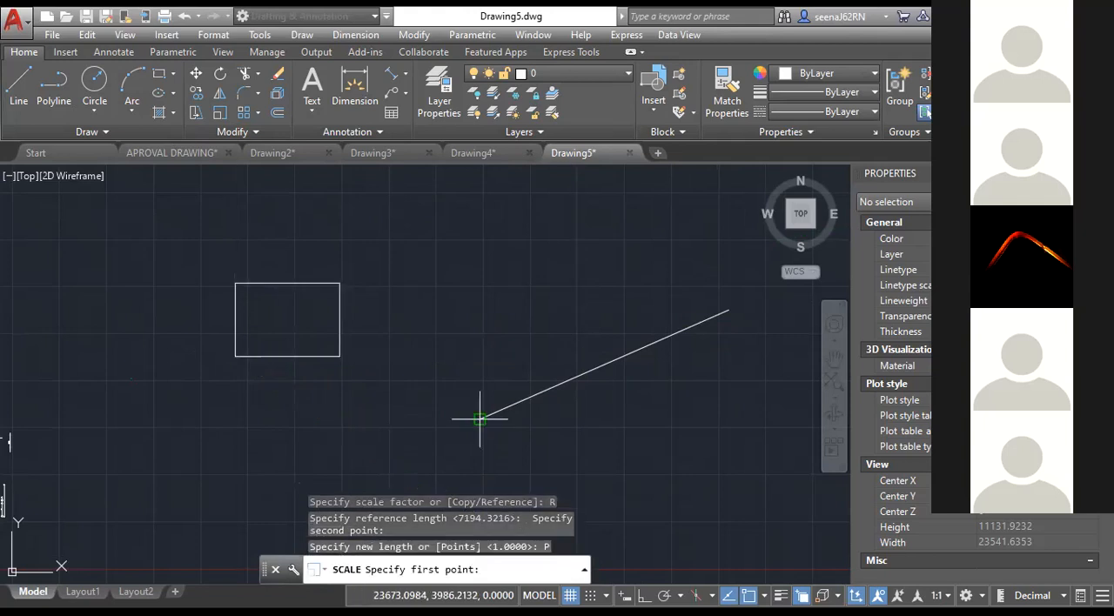
pyautogui.click(480, 419)
pyautogui.click(728, 308)
pyautogui.scroll(-2, 325, 376)
pyautogui.moveTo(325, 376); pyautogui.dragTo(286, 396, button='middle')
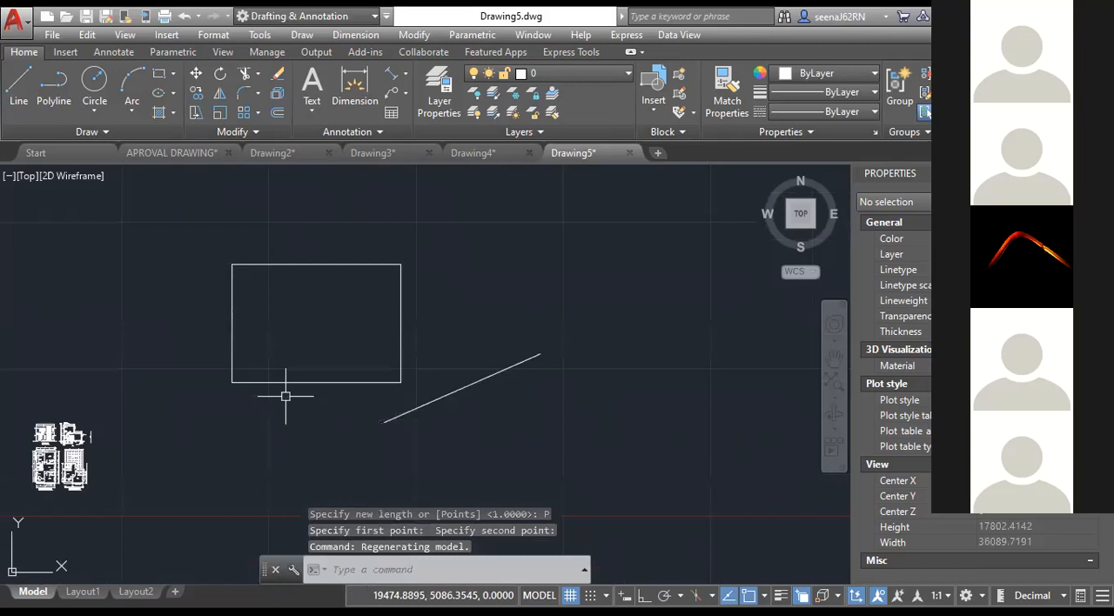
pyautogui.scroll(2, 375, 446)
pyautogui.scroll(-2, 378, 554)
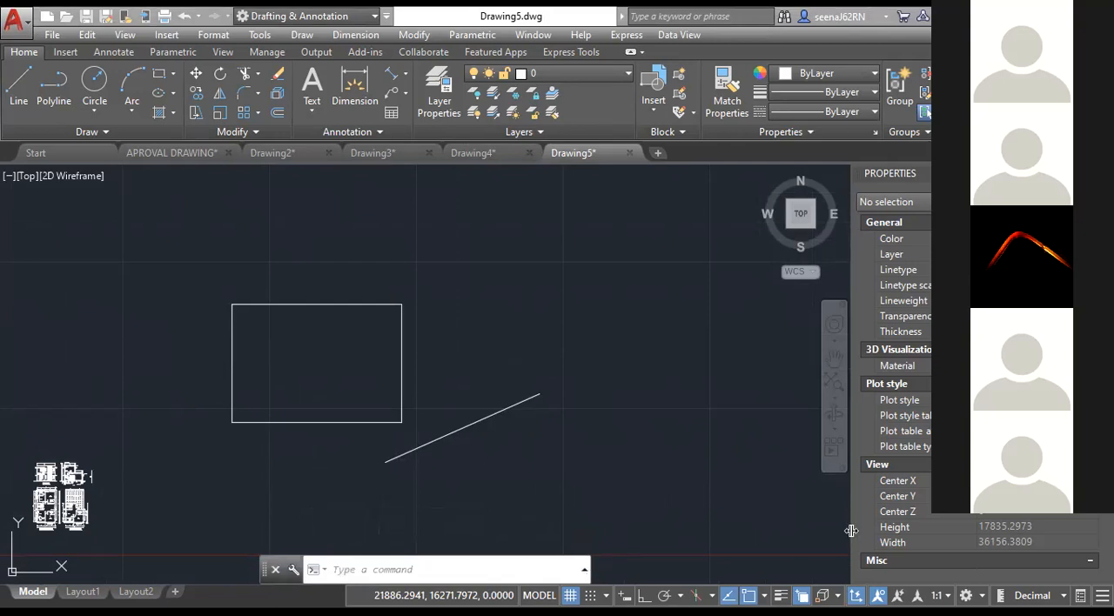
pyautogui.click(317, 574)
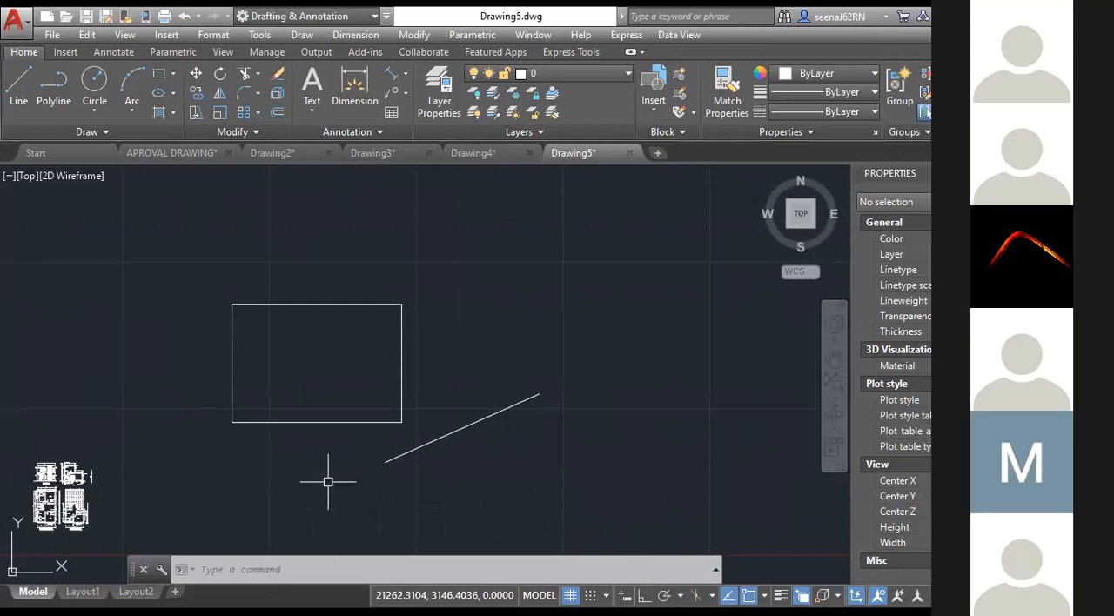
pyautogui.write('D')
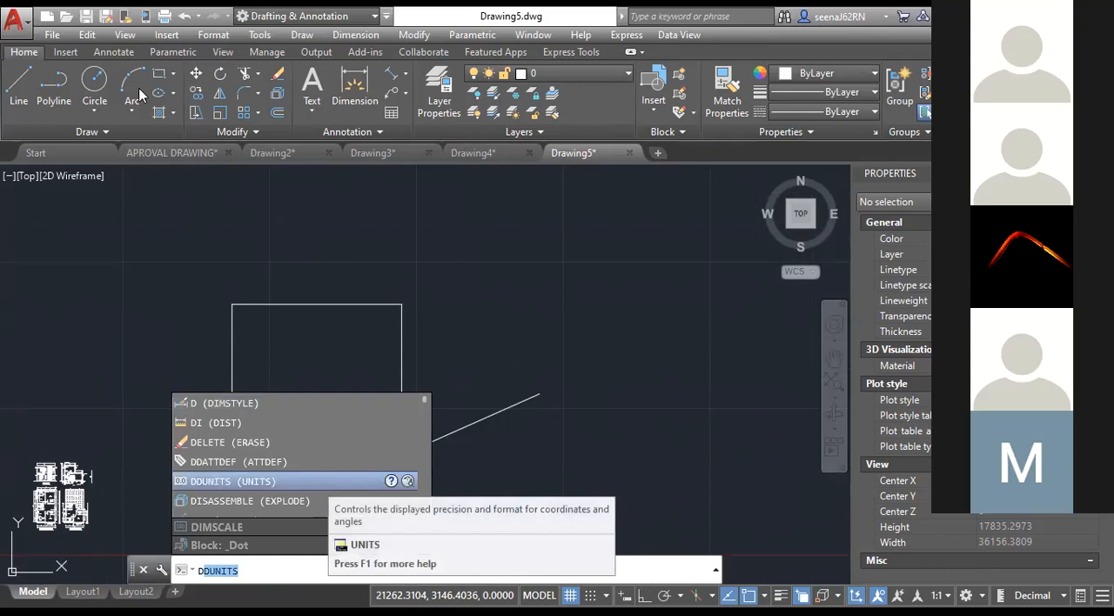
pyautogui.press('Escape')
pyautogui.click(212, 35)
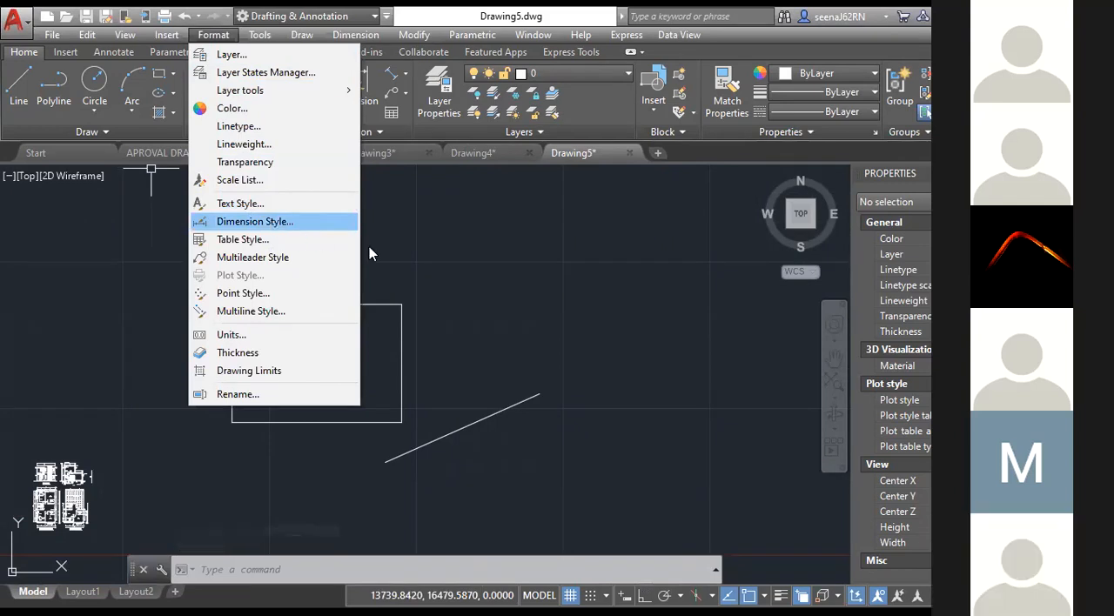
pyautogui.click(455, 252)
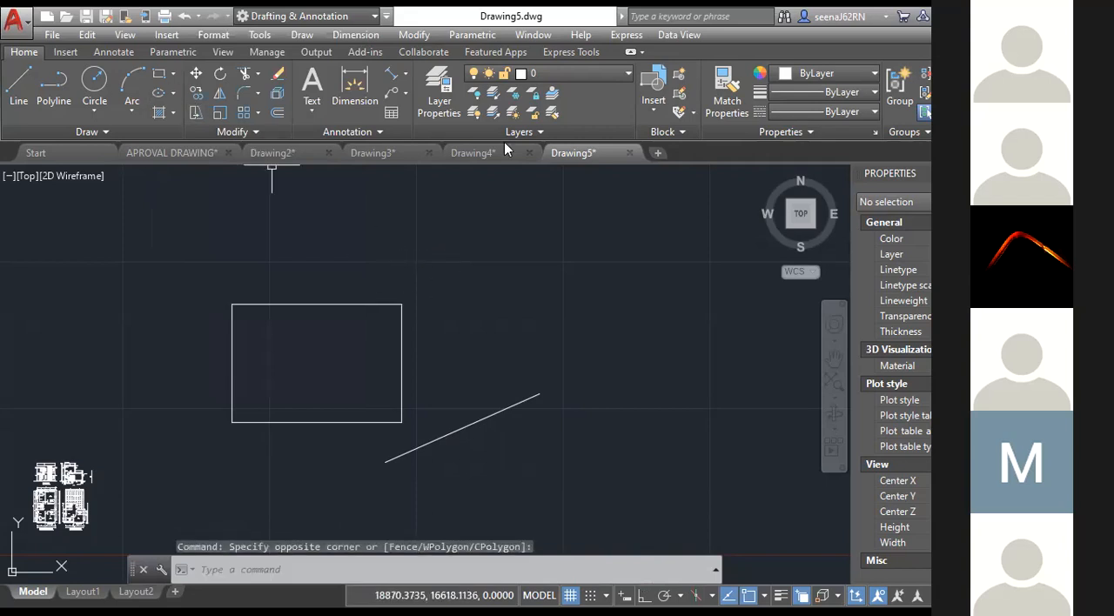
# Create a new dimension style named Copy of ISO-25, based on ISO-25 and used for all dimensions.
pyautogui.click(114, 51)
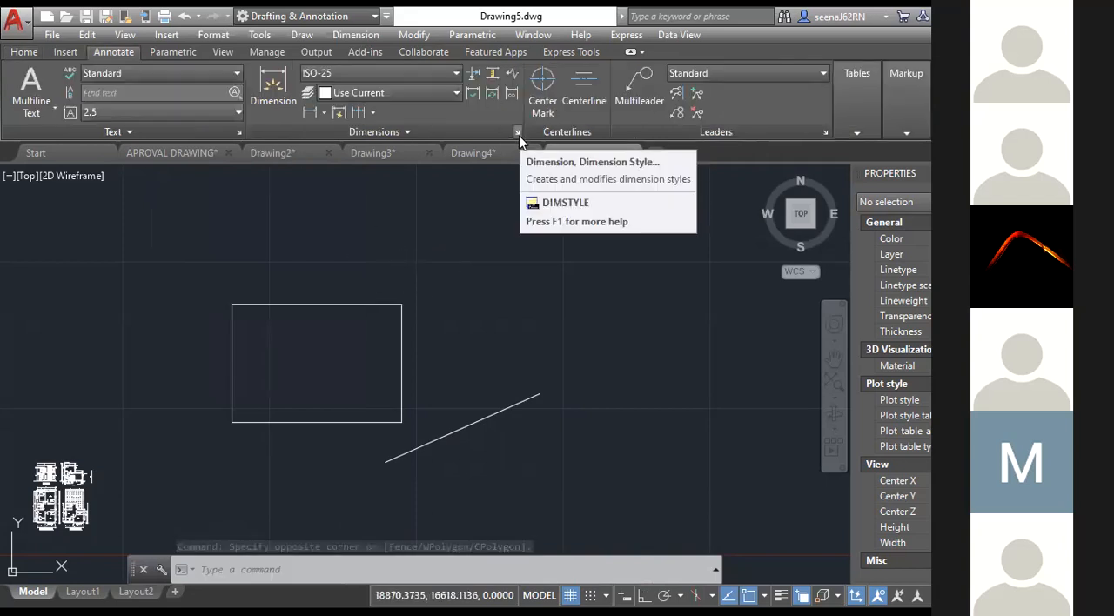
pyautogui.click(517, 133)
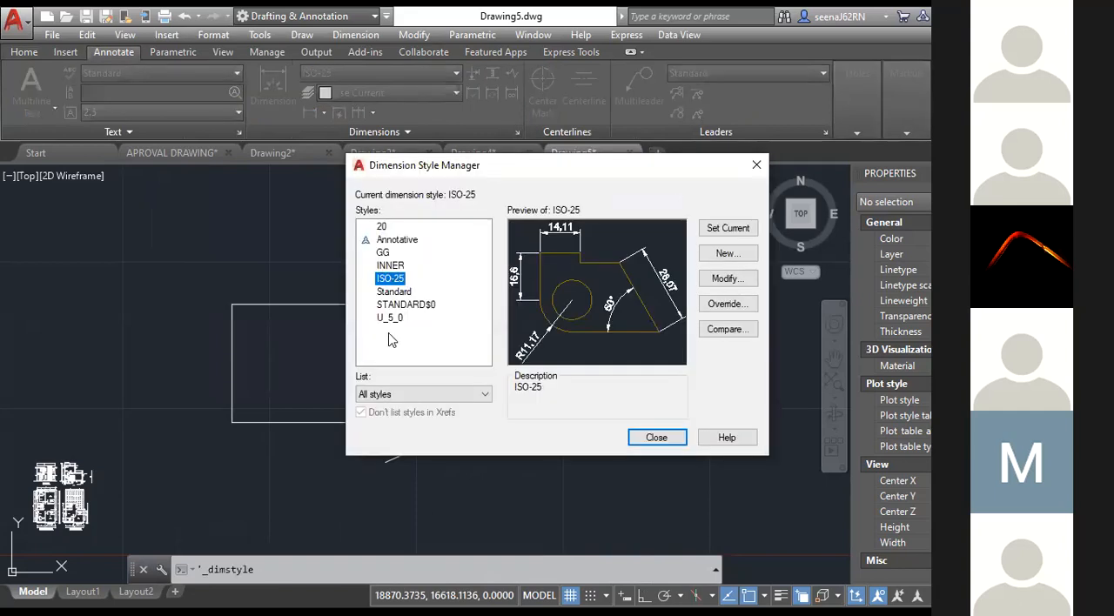
pyautogui.click(723, 253)
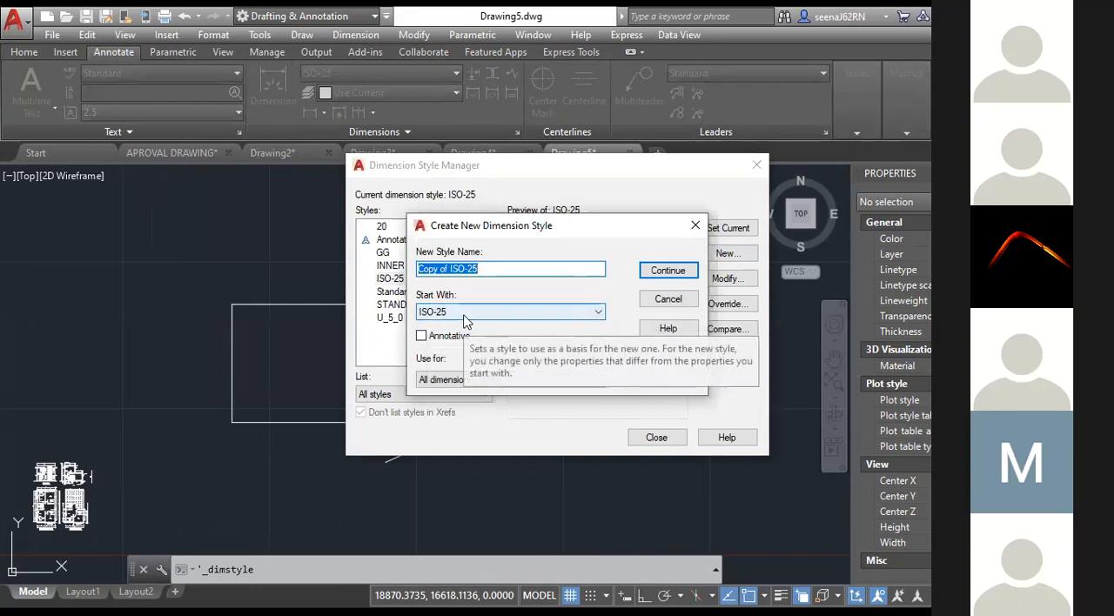
pyautogui.click(666, 270)
# Set the new style's dimension line color to Yellow and try the dimension line suppression options, leaving both lines unsuppressed.
pyautogui.click(348, 135)
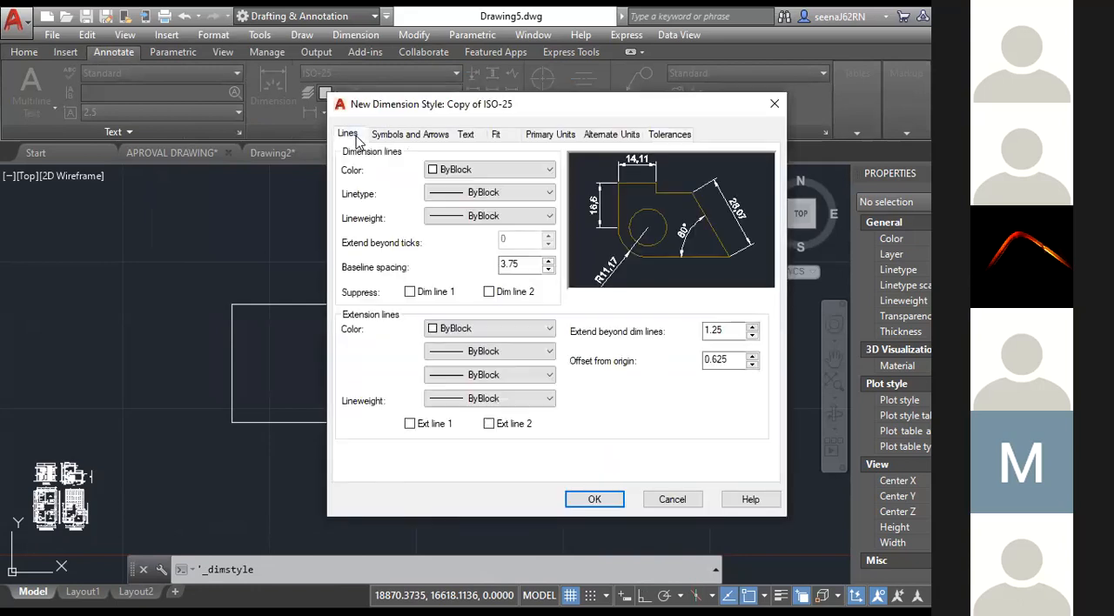
pyautogui.click(444, 172)
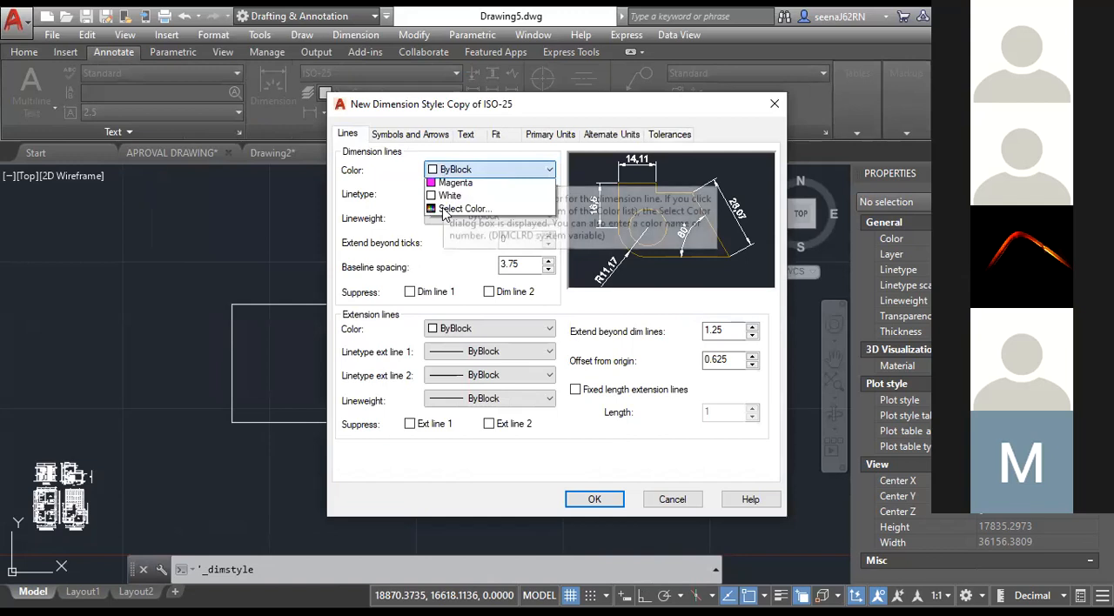
pyautogui.click(470, 221)
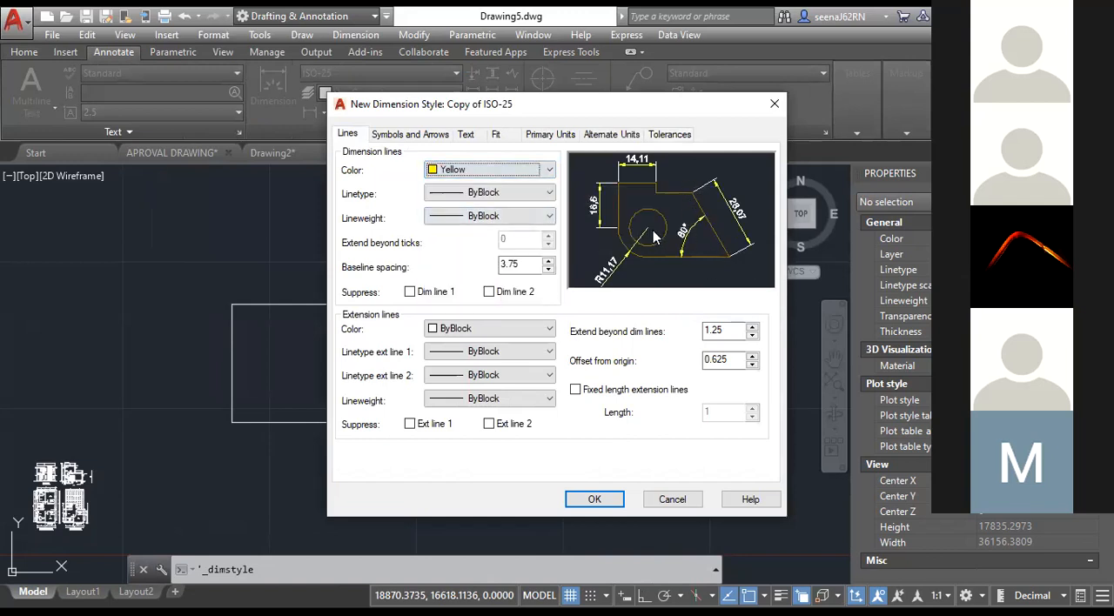
pyautogui.click(406, 295)
pyautogui.click(490, 295)
pyautogui.click(490, 295)
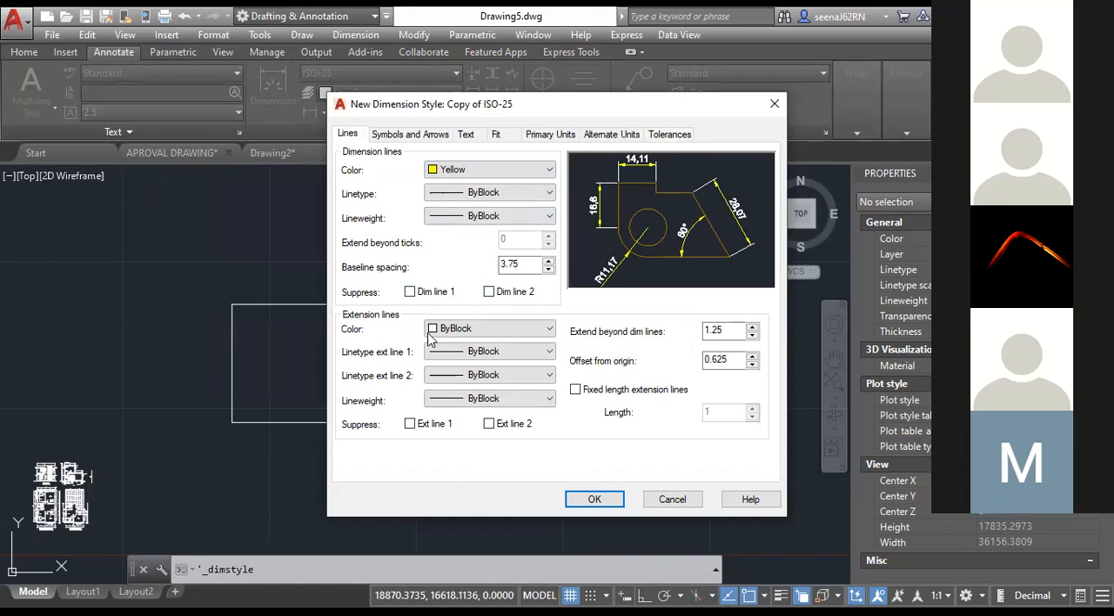
# Set the extension line color to Red and try suppressing each extension line, leaving both unsuppressed.
pyautogui.click(446, 331)
pyautogui.click(451, 368)
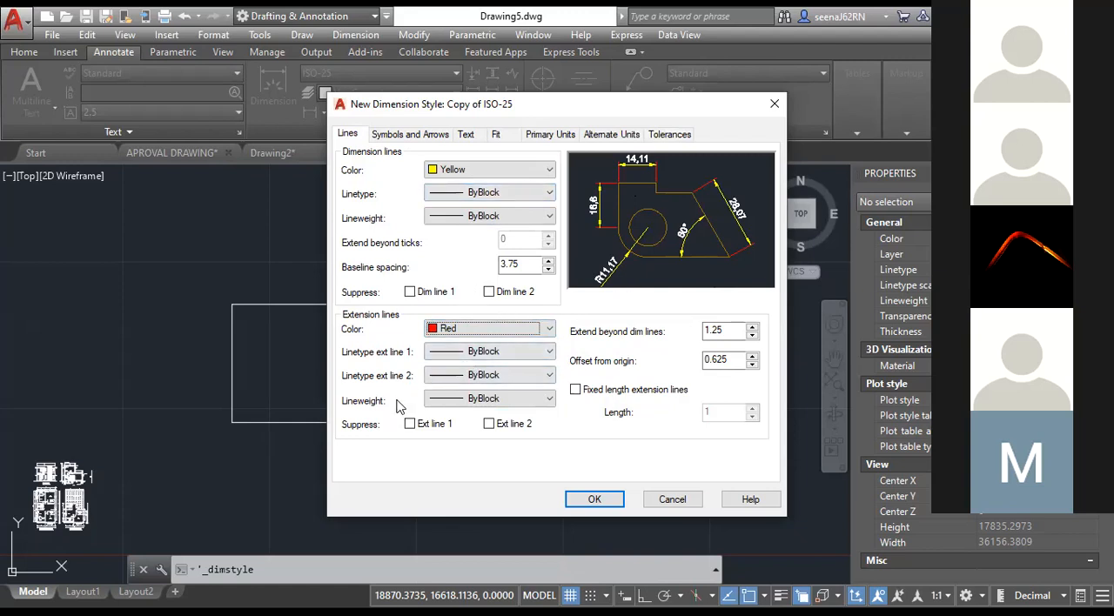
pyautogui.click(409, 426)
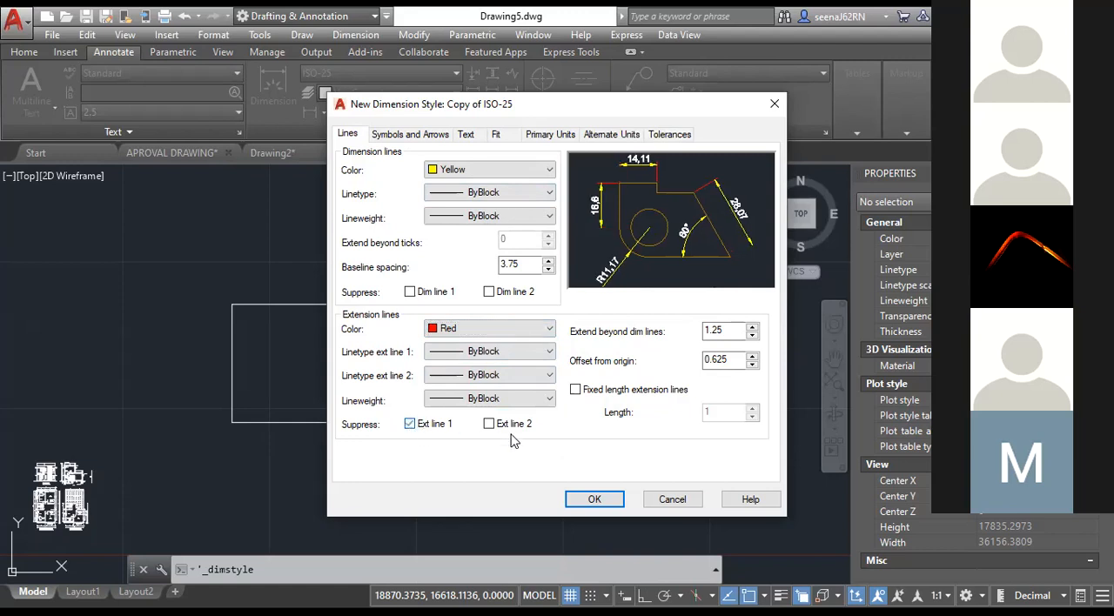
pyautogui.click(428, 425)
pyautogui.click(492, 427)
pyautogui.click(489, 424)
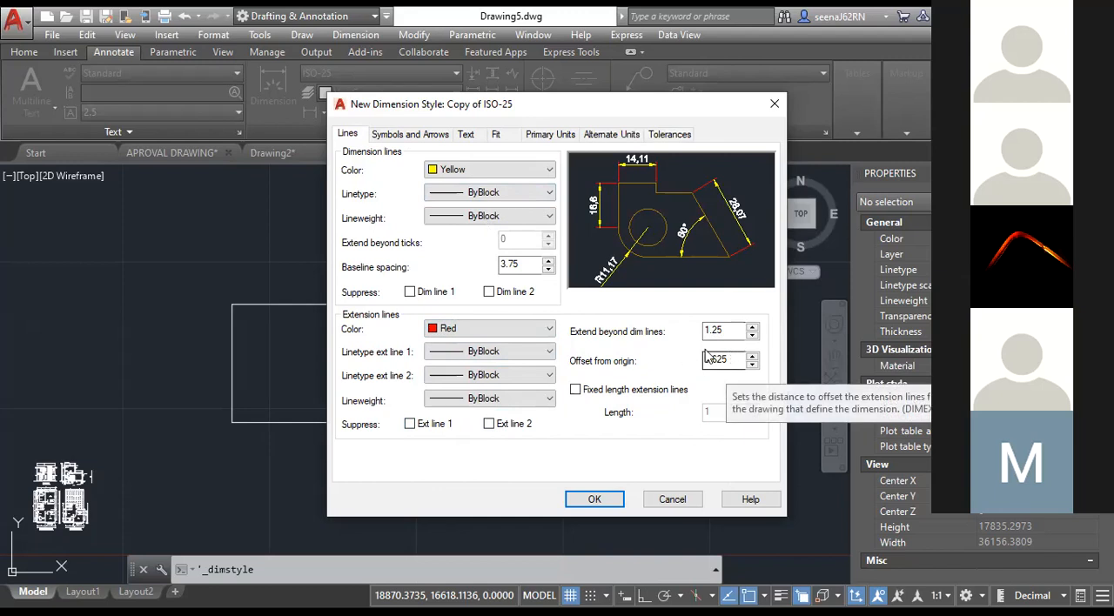
# Set the first and second arrowheads of the new dimension style to Architectural tick.
pyautogui.click(411, 137)
pyautogui.click(386, 185)
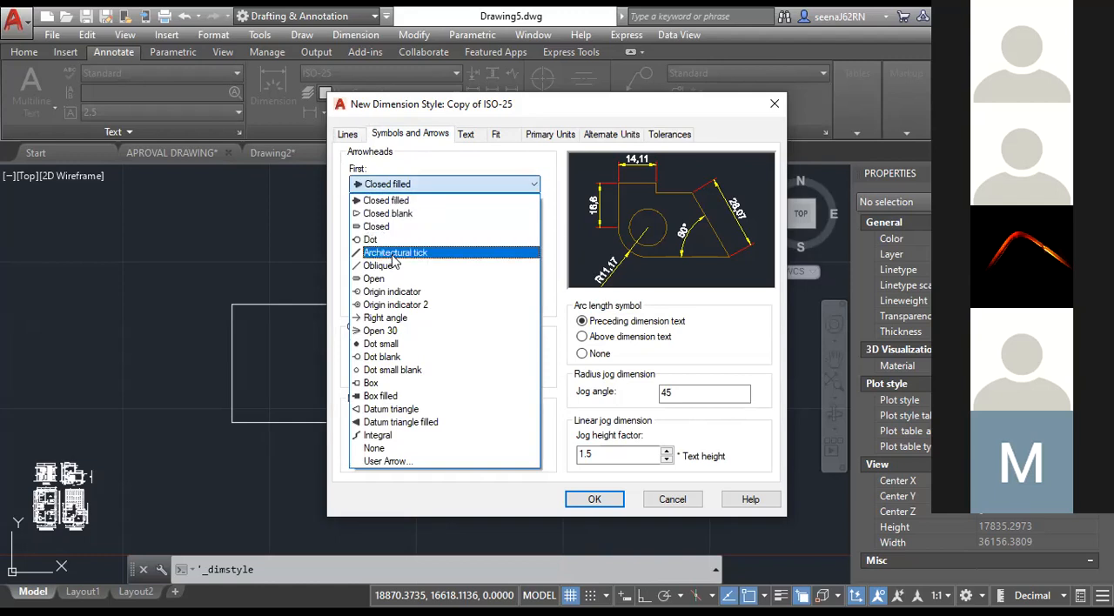
pyautogui.click(394, 253)
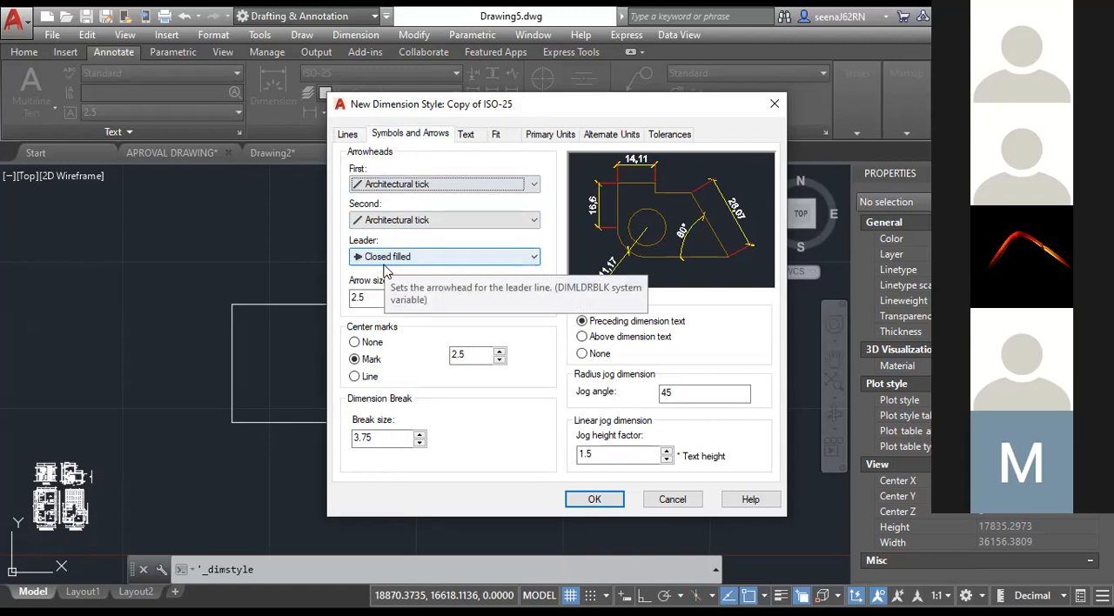
# Set the dimension text color of the new dimension style to Cyan.
pyautogui.click(365, 297)
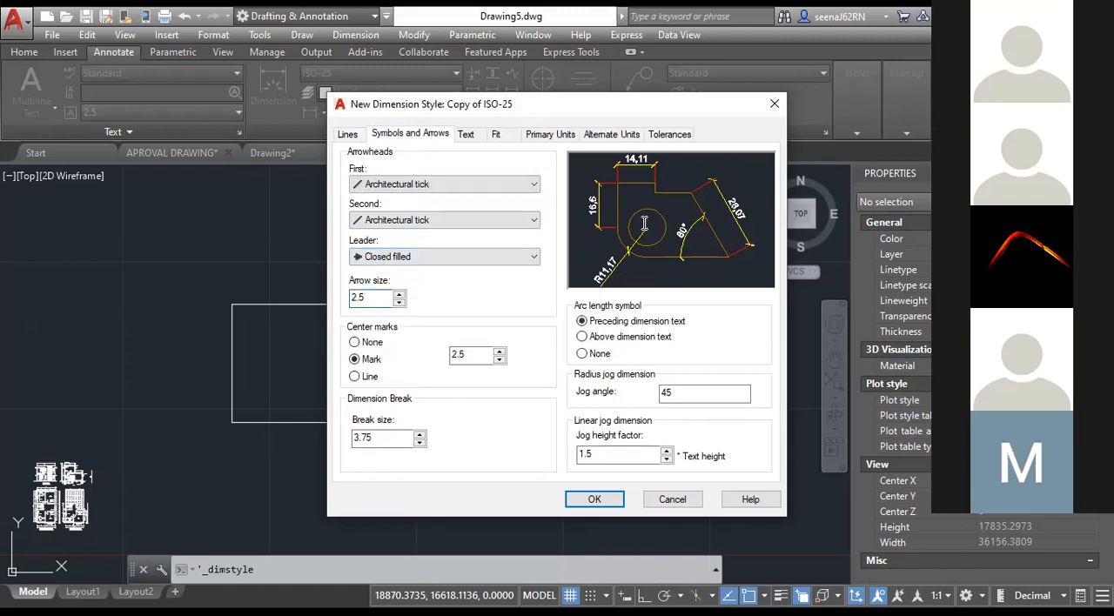
pyautogui.click(466, 133)
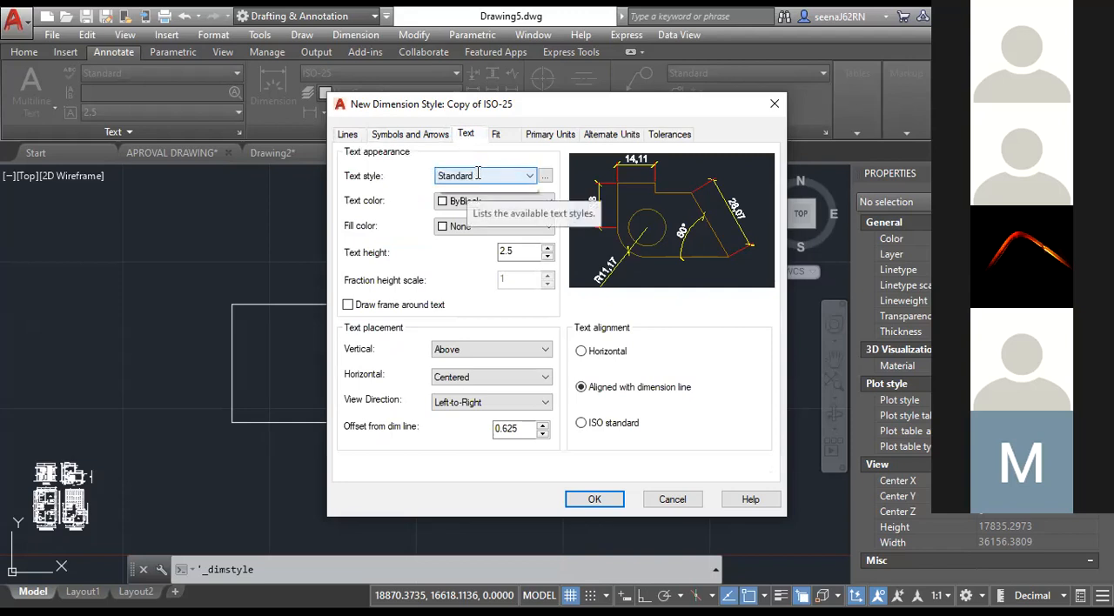
pyautogui.click(478, 173)
pyautogui.click(462, 177)
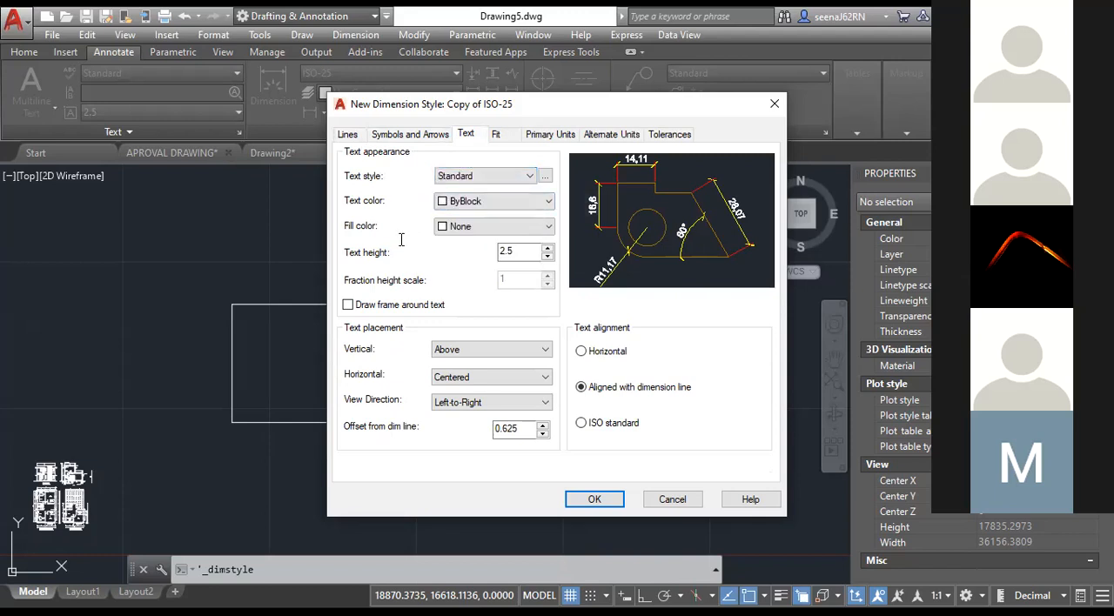
pyautogui.click(464, 202)
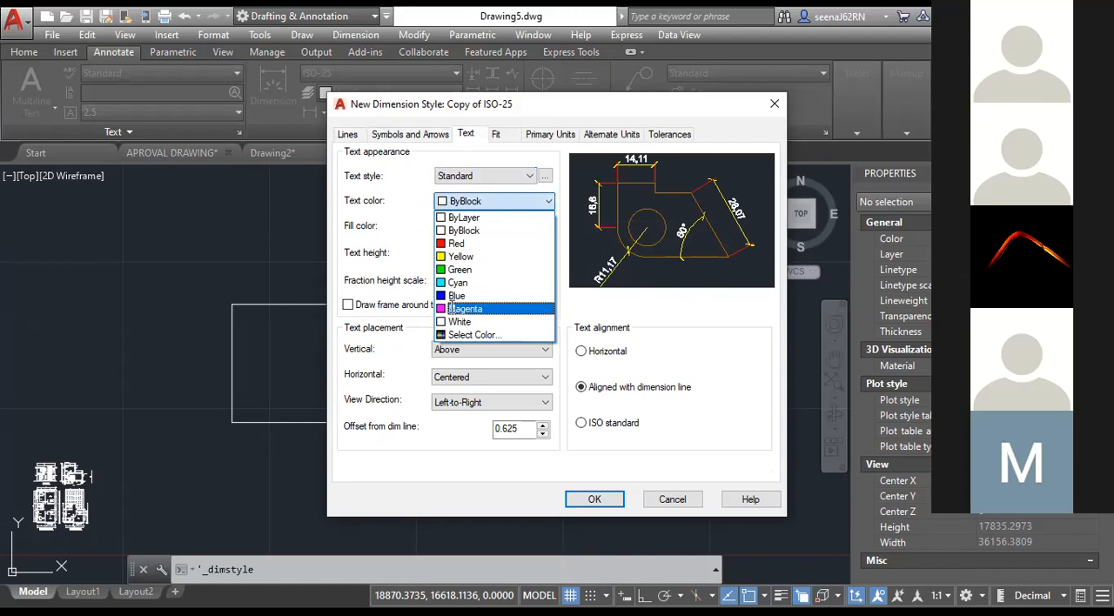
pyautogui.click(461, 282)
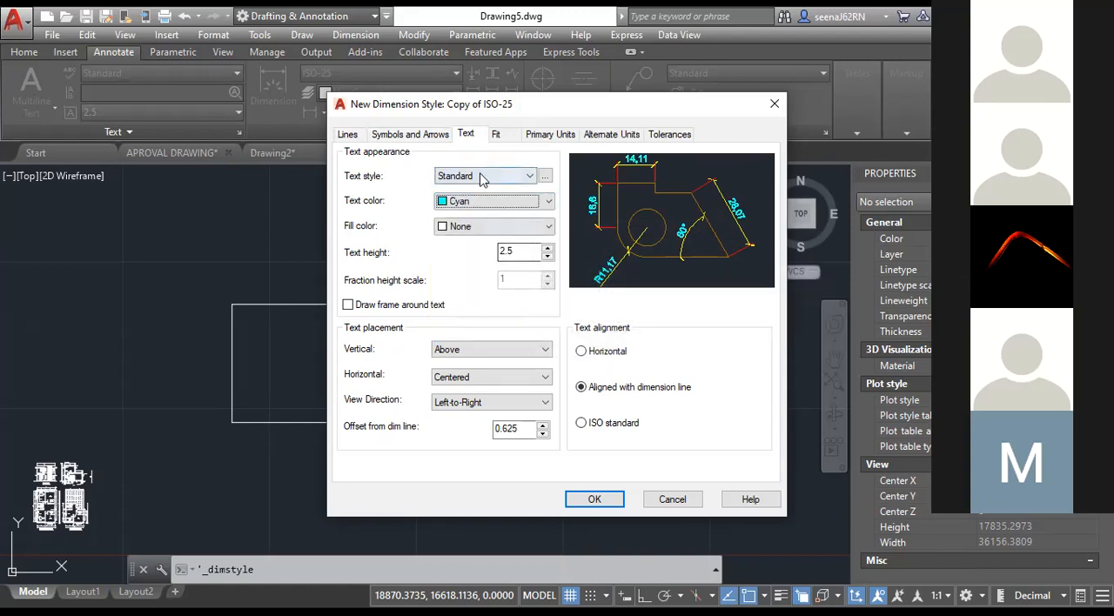
pyautogui.doubleClick(503, 251)
pyautogui.click(516, 253)
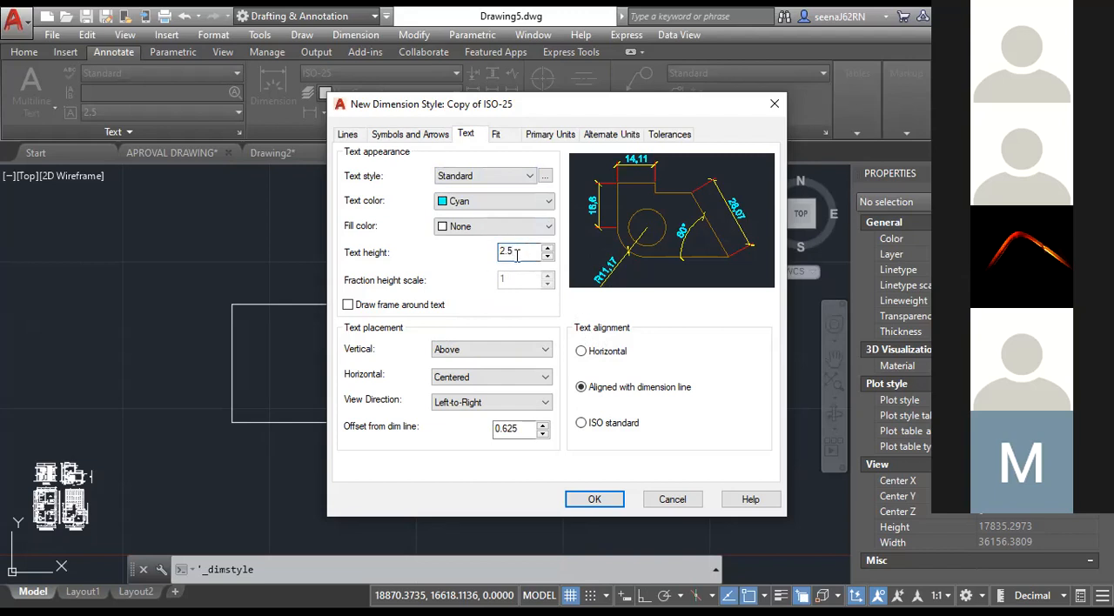
# Set the decimal separator of the new dimension style's primary units to Period.
pyautogui.click(526, 136)
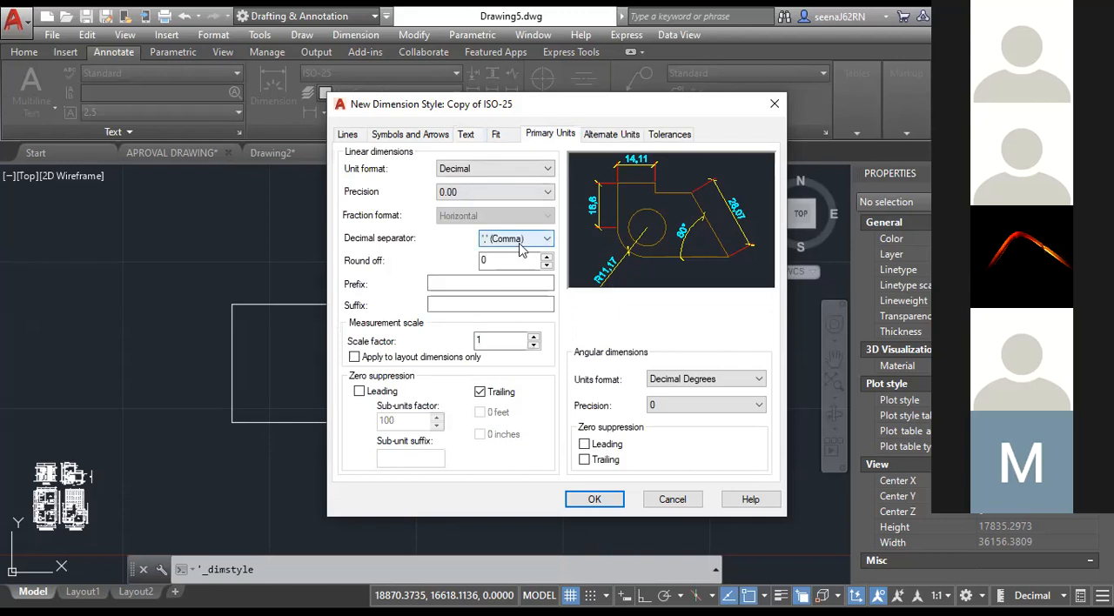
pyautogui.click(521, 249)
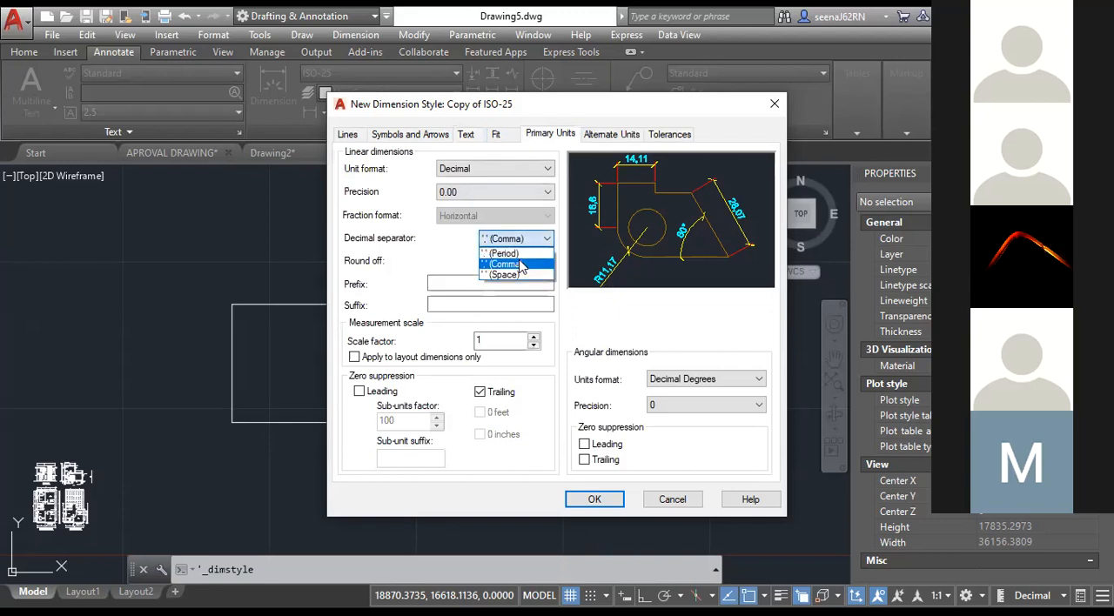
pyautogui.click(512, 253)
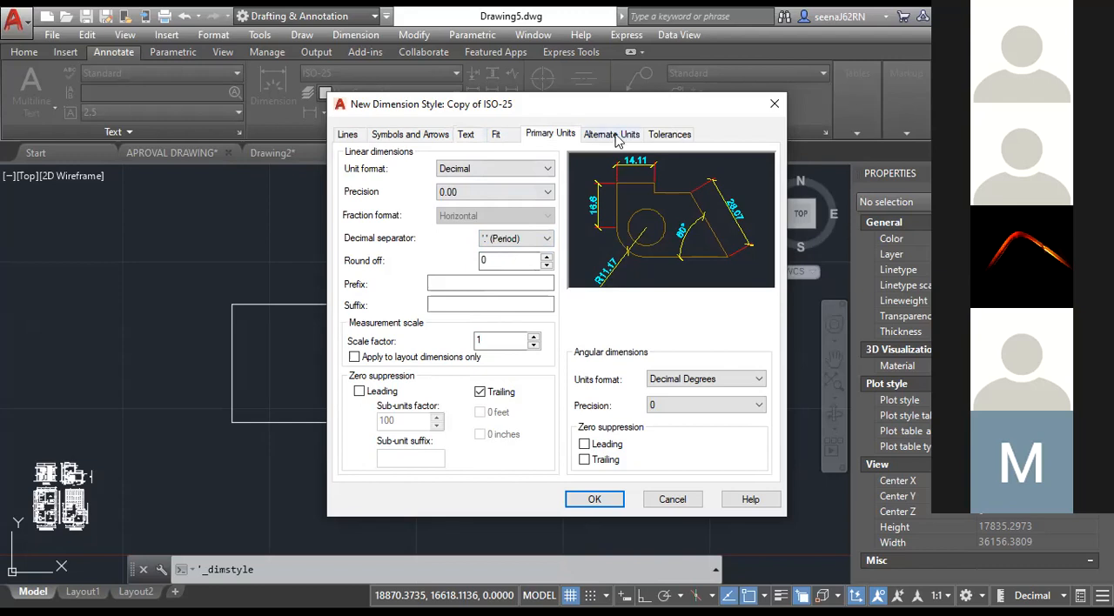
pyautogui.click(440, 304)
# Try alternate units in Engineering, Architectural Stacked, Scientific and Decimal formats, and turn their display off again.
pyautogui.click(615, 145)
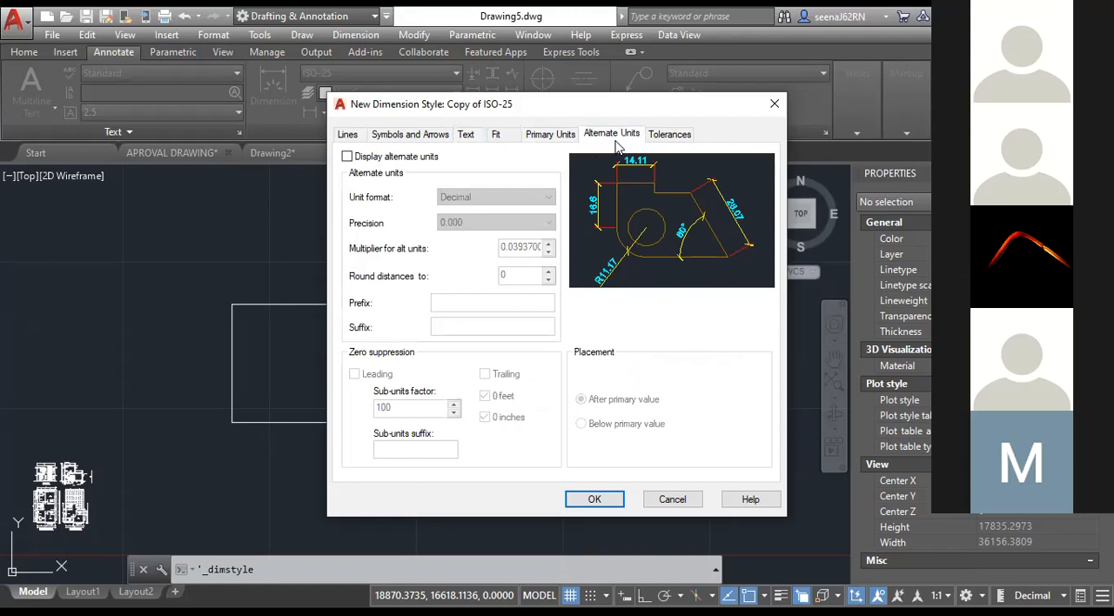
pyautogui.click(348, 157)
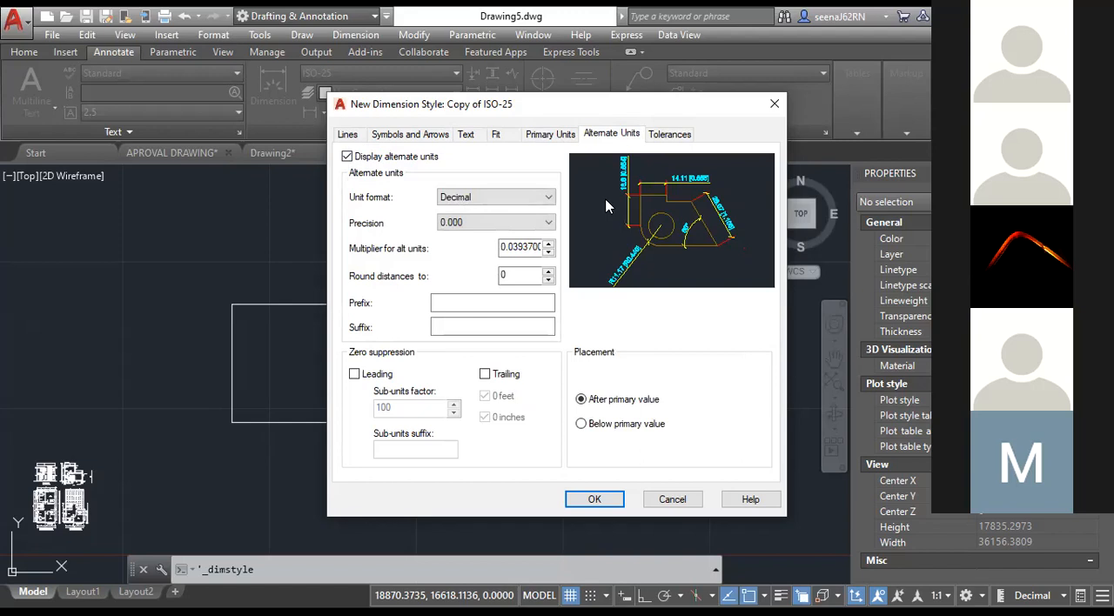
pyautogui.click(464, 196)
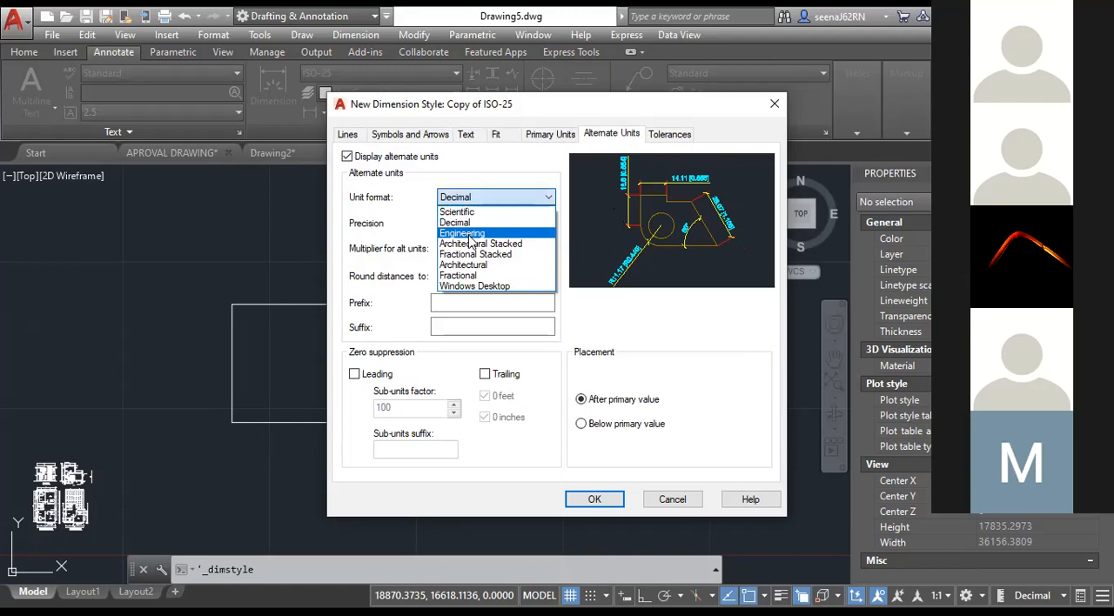
pyautogui.click(469, 235)
pyautogui.click(474, 199)
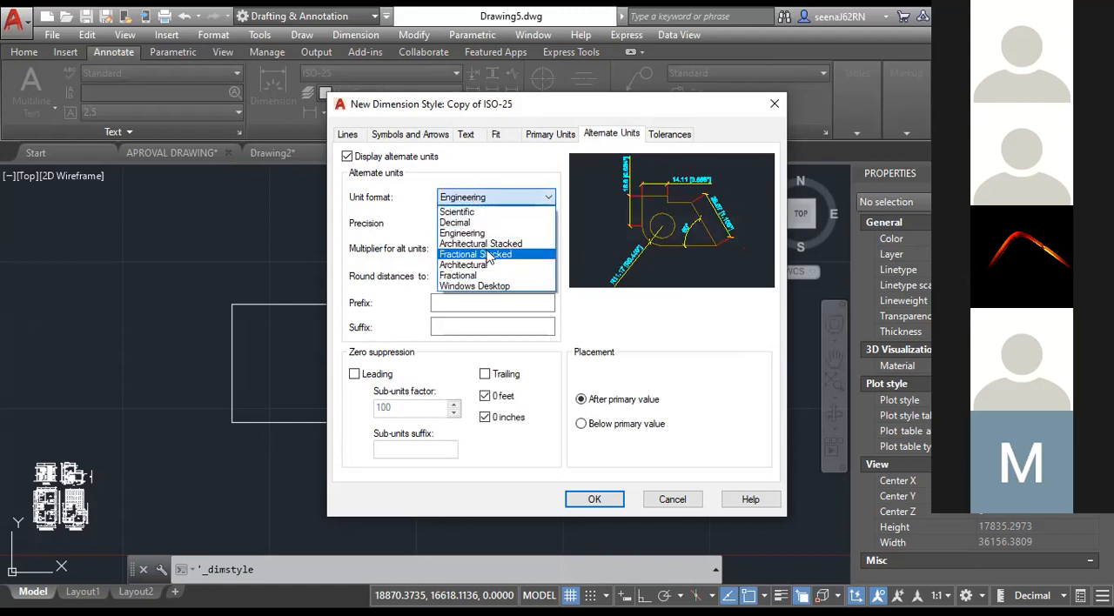
pyautogui.click(481, 244)
pyautogui.click(489, 198)
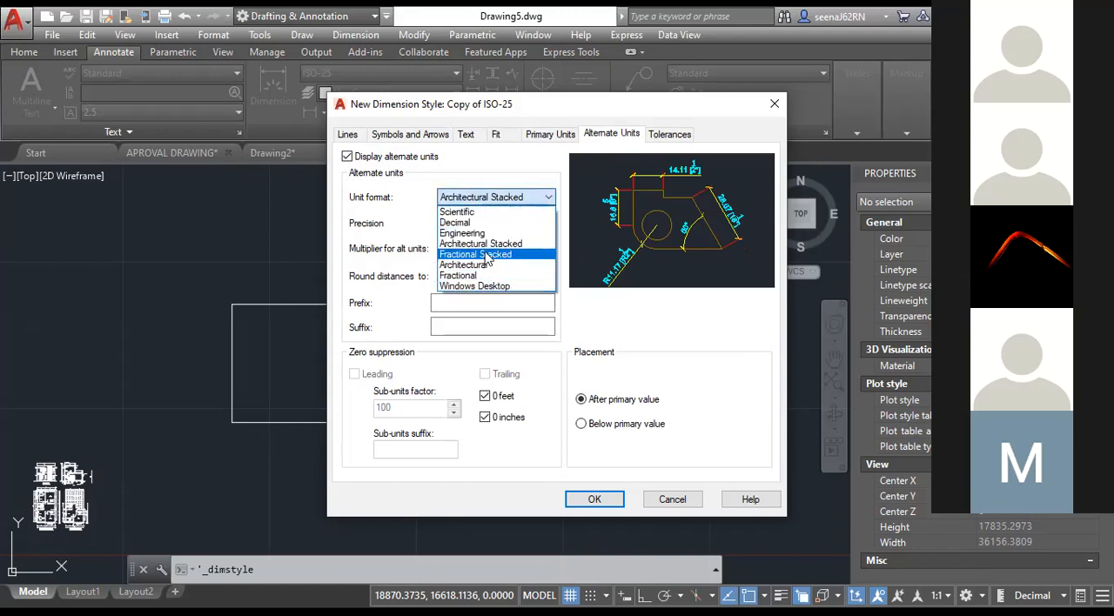
pyautogui.click(480, 212)
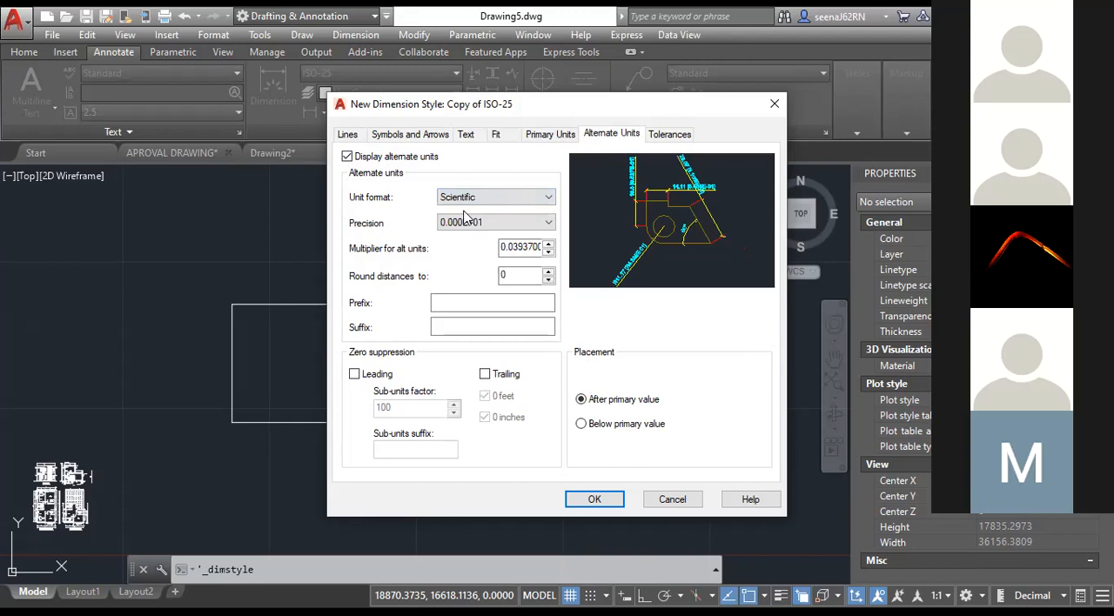
pyautogui.click(485, 201)
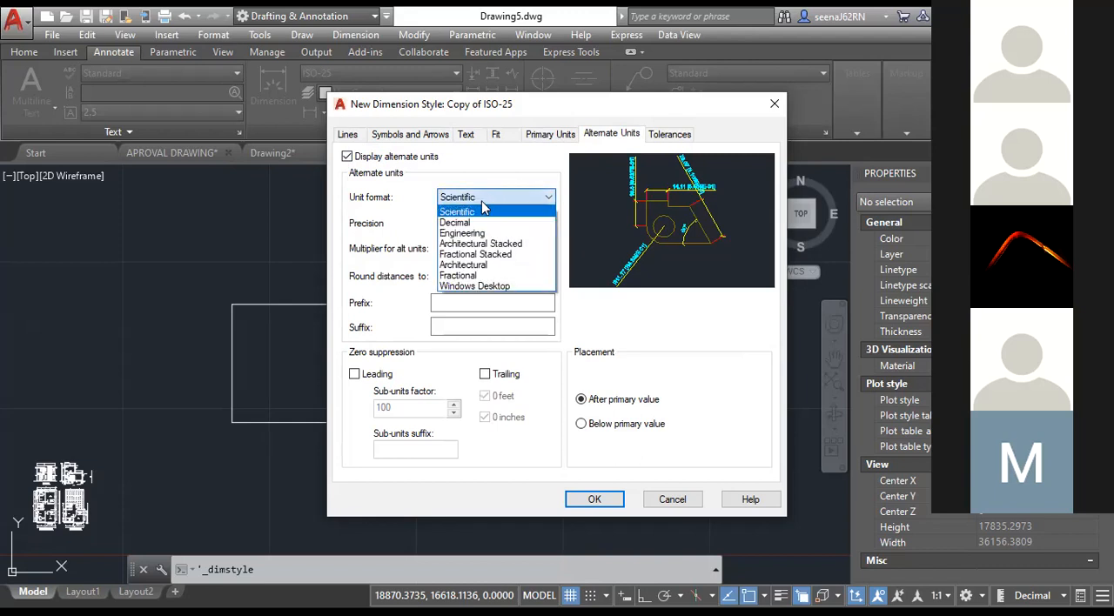
pyautogui.click(477, 223)
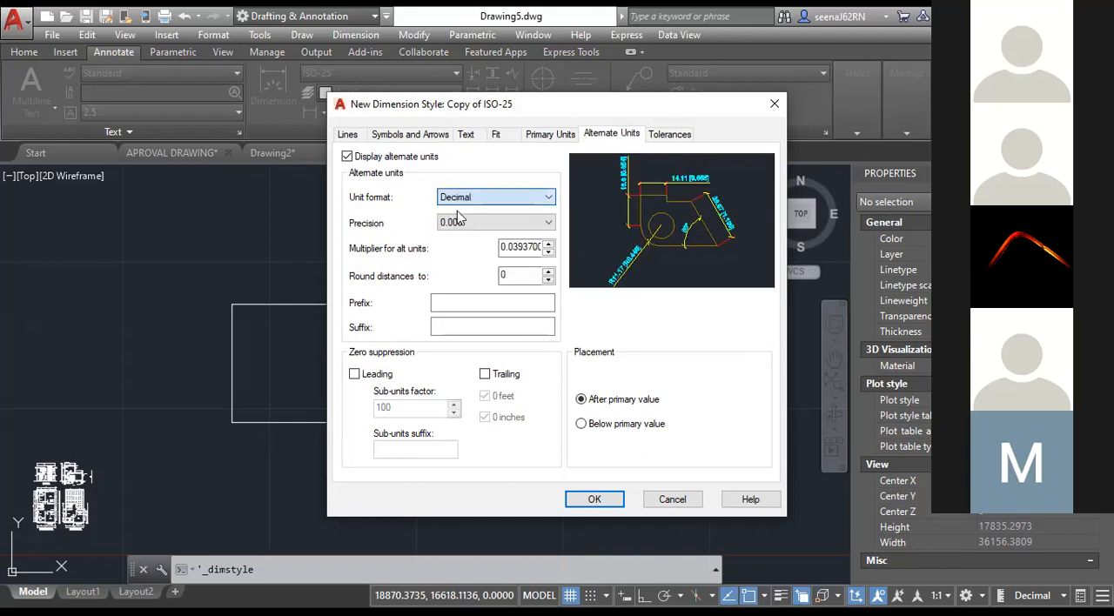
pyautogui.click(367, 161)
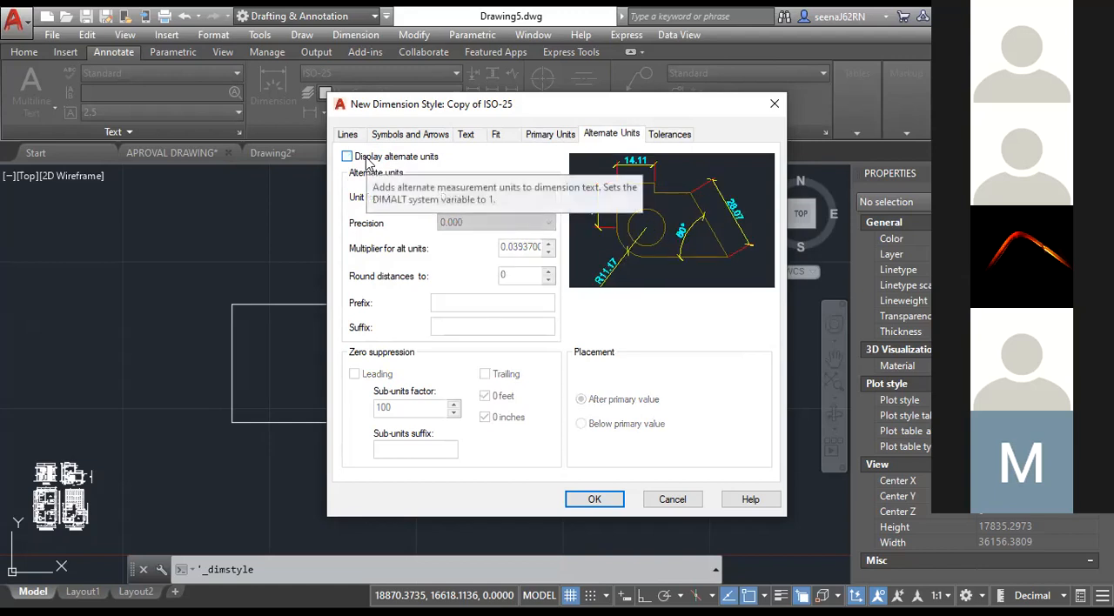
# Try the Limits tolerance method on the new dimension style and return the method to None.
pyautogui.click(658, 142)
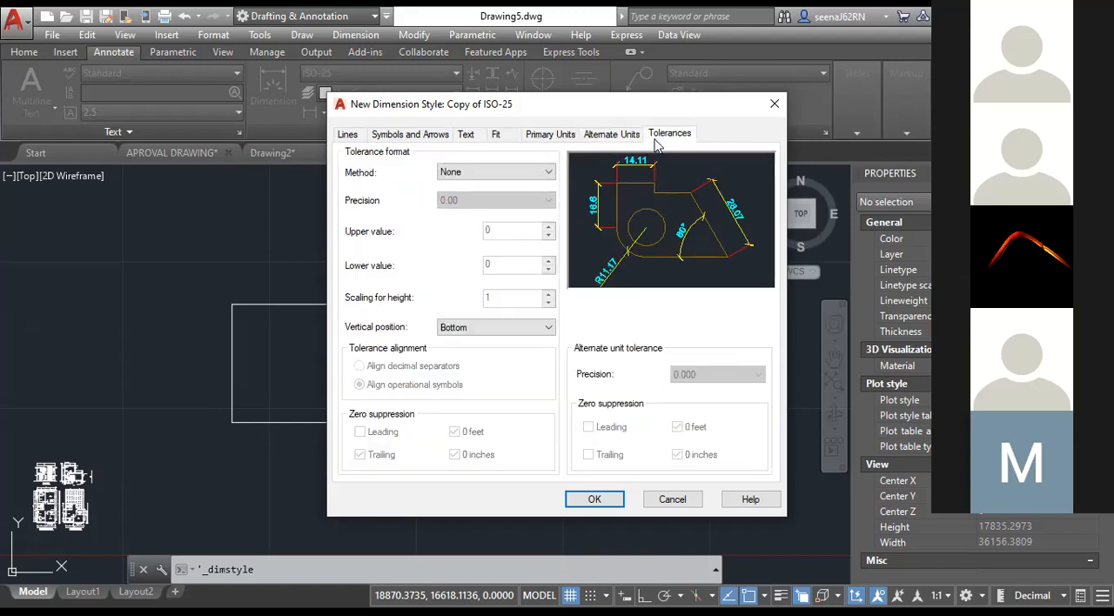
pyautogui.click(529, 171)
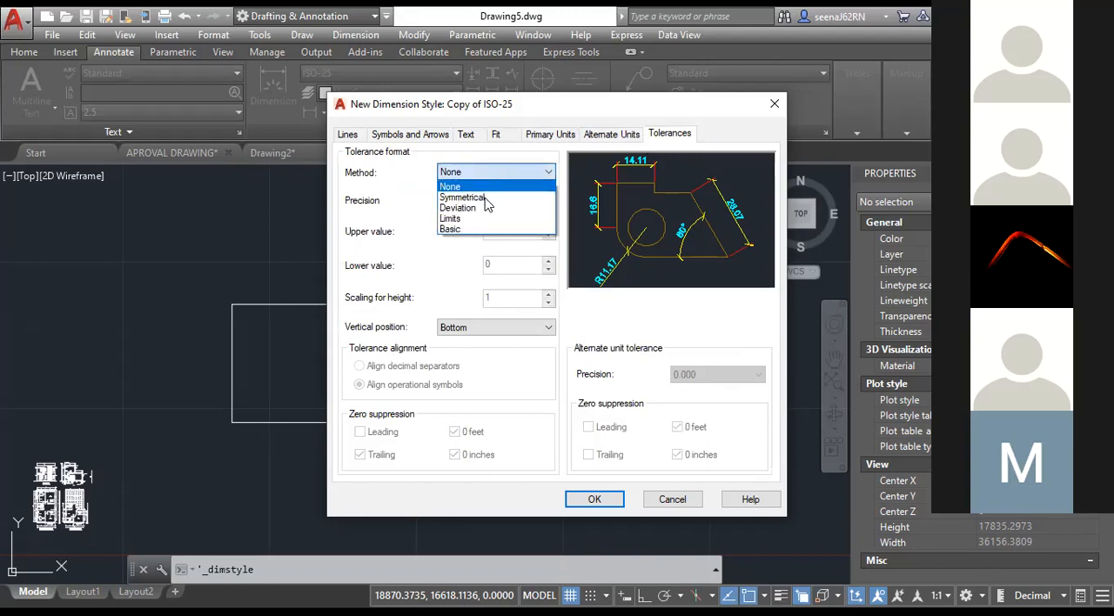
pyautogui.click(480, 218)
pyautogui.click(483, 175)
pyautogui.click(485, 176)
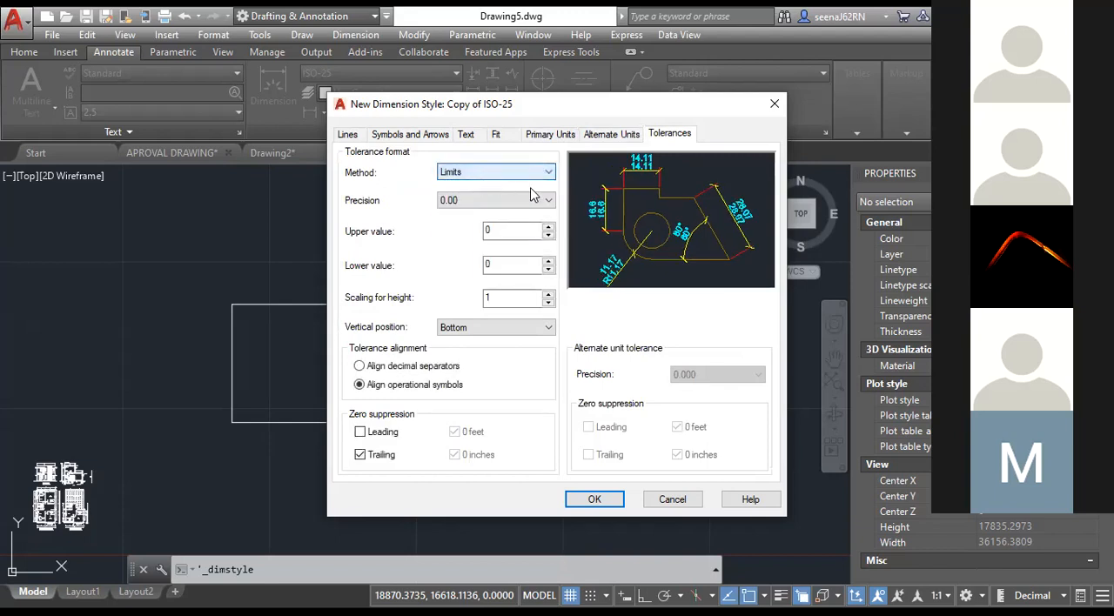
pyautogui.click(464, 181)
pyautogui.click(470, 184)
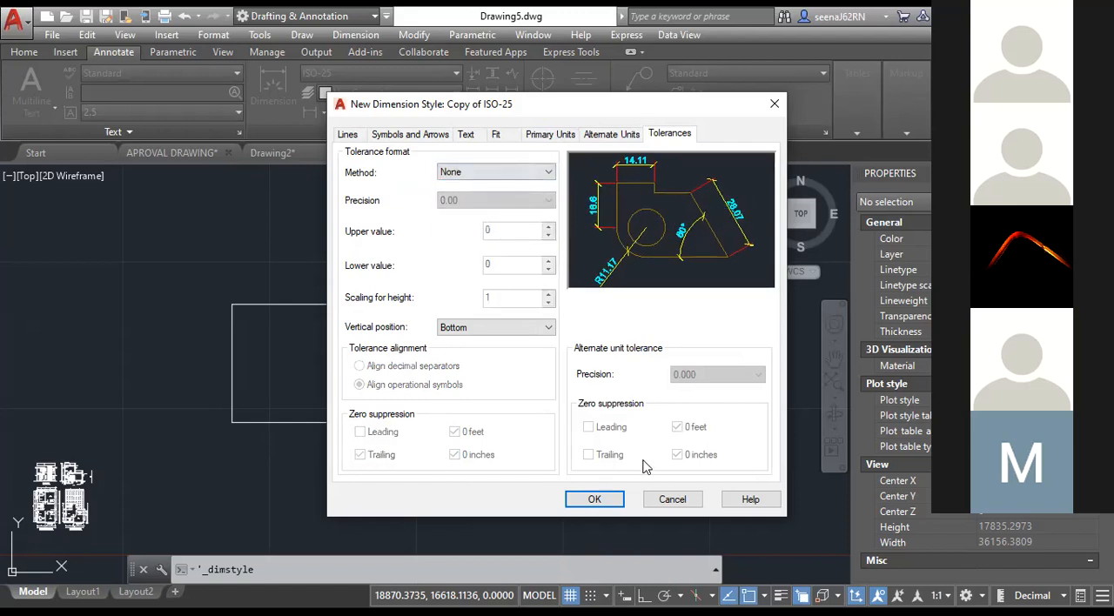
# Save the new dimension style and close the Dimension Style Manager.
pyautogui.press('Return')
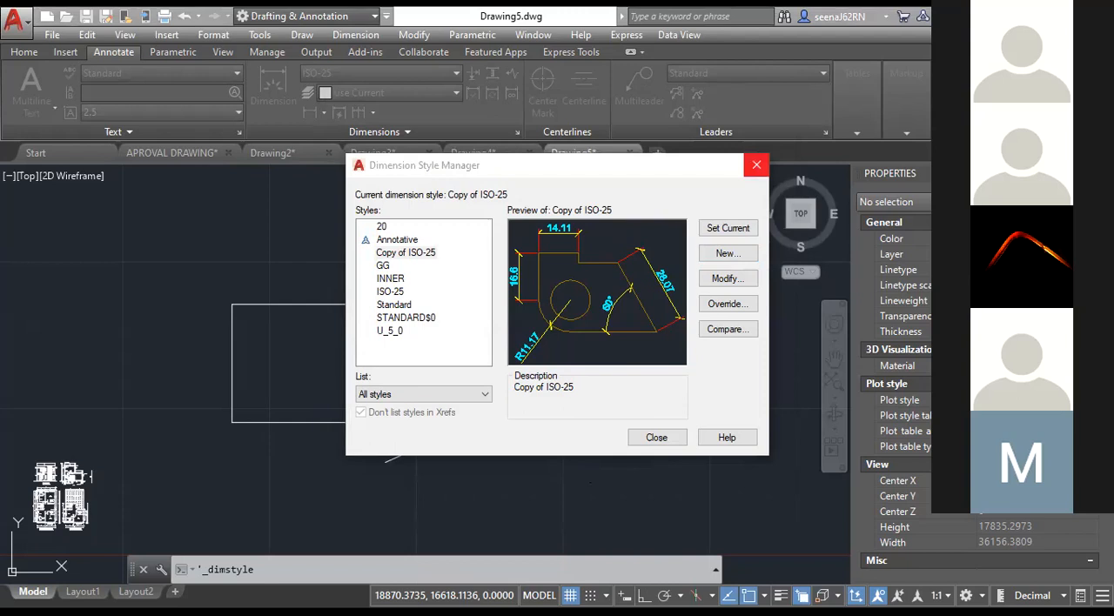
pyautogui.click(757, 165)
pyautogui.click(26, 53)
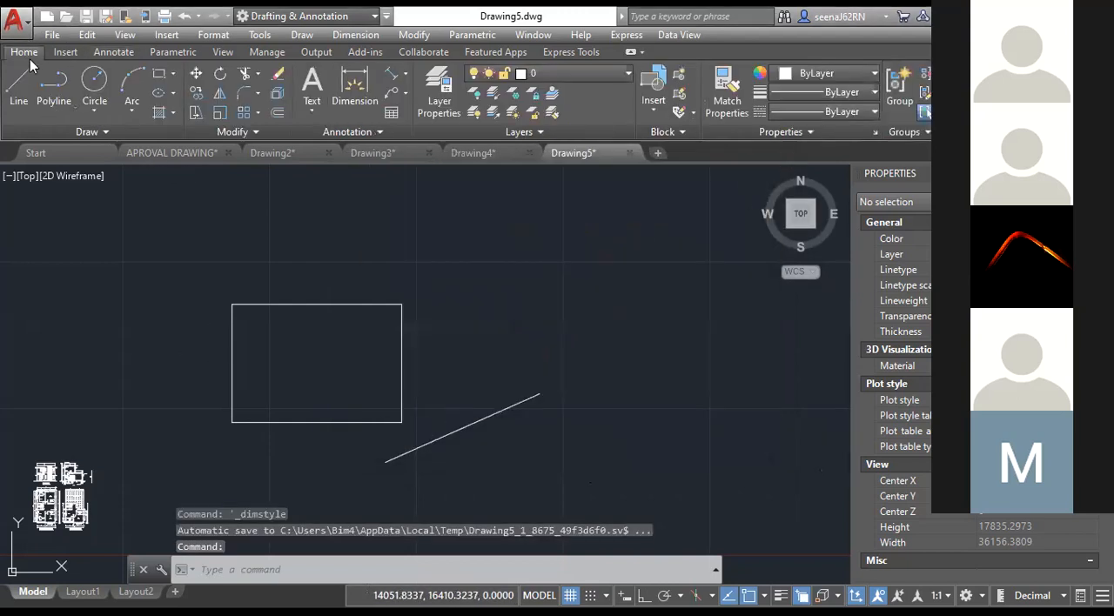
# Try to add a text style named style1 and make STYLE1 the current text style.
pyautogui.click(209, 37)
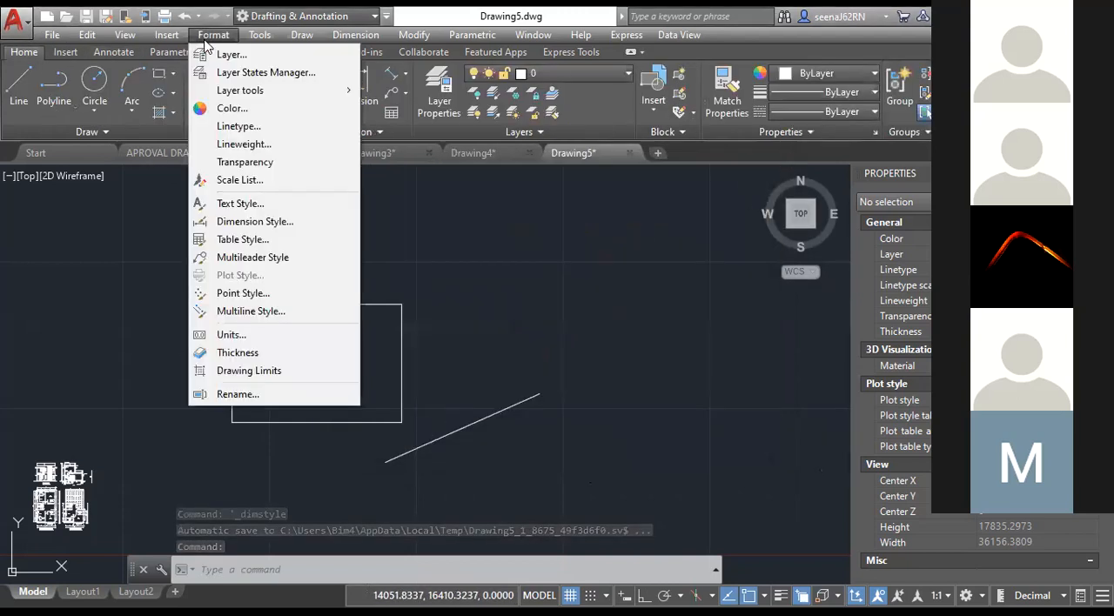
pyautogui.click(250, 206)
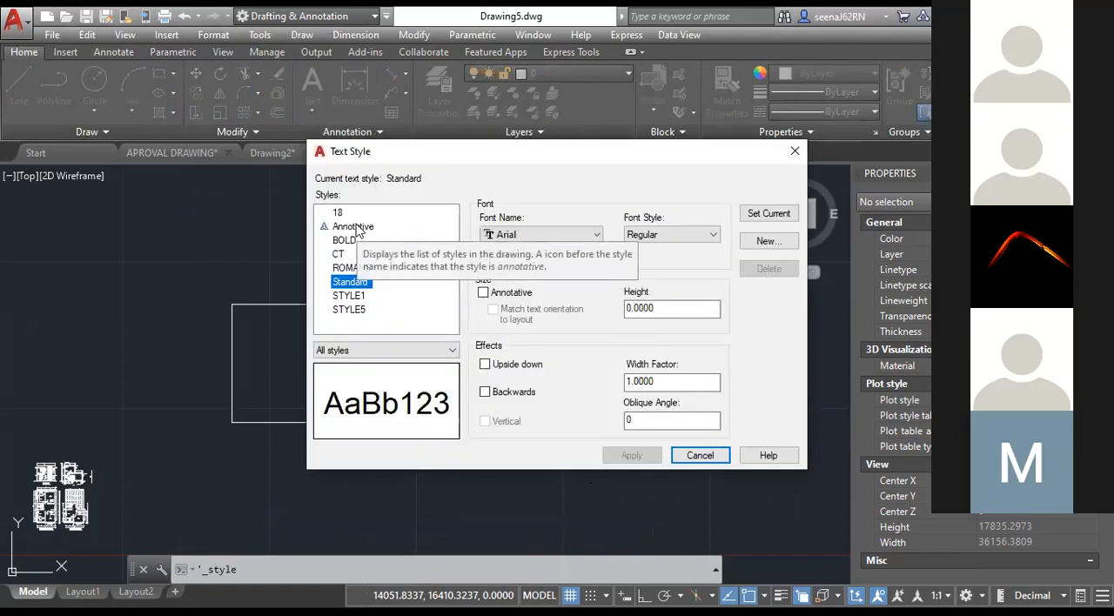
pyautogui.click(357, 227)
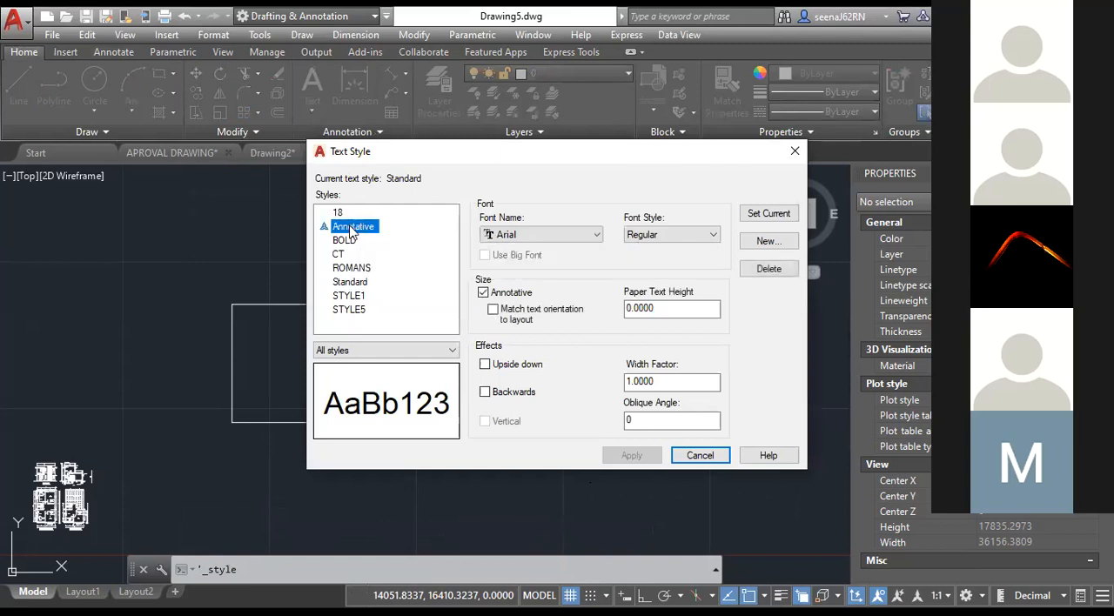
pyautogui.click(339, 253)
pyautogui.click(775, 244)
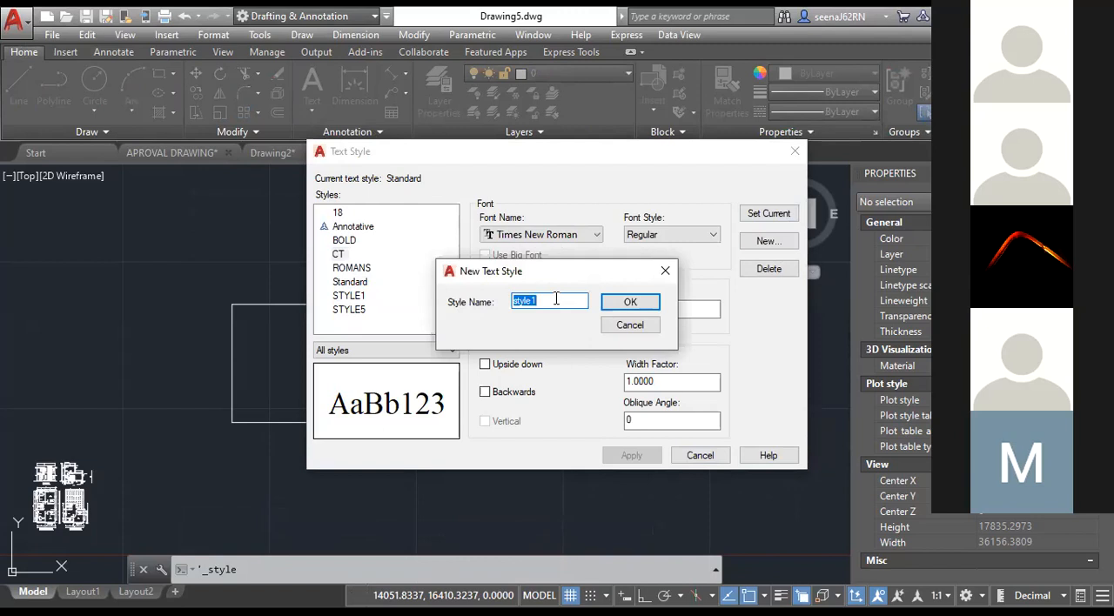
pyautogui.click(556, 299)
pyautogui.click(612, 306)
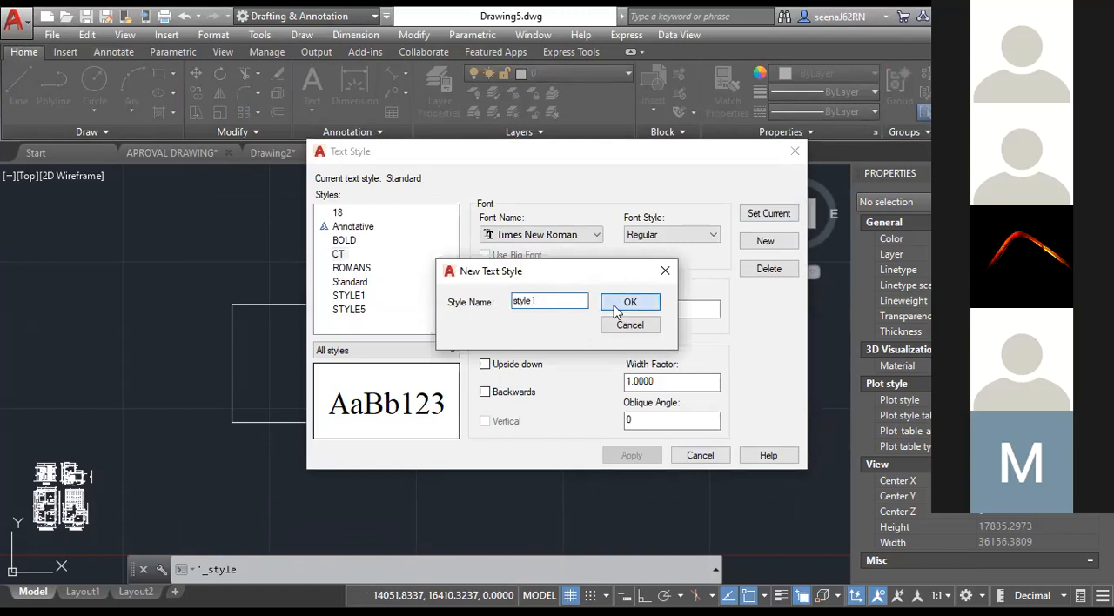
pyautogui.click(659, 322)
pyautogui.click(754, 214)
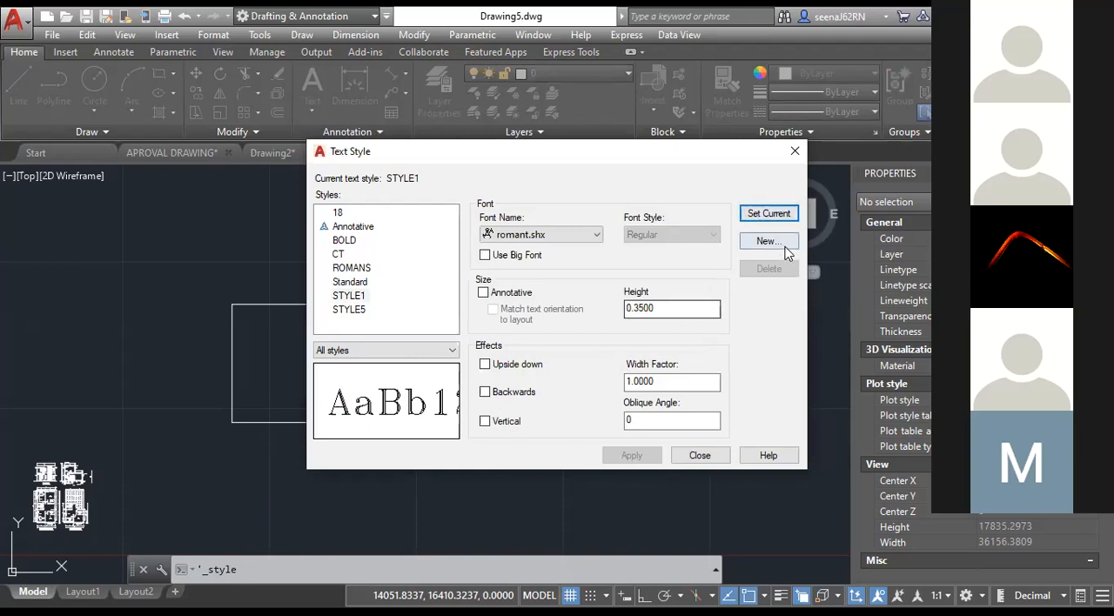
# Create a new text style named Style A.
pyautogui.click(785, 248)
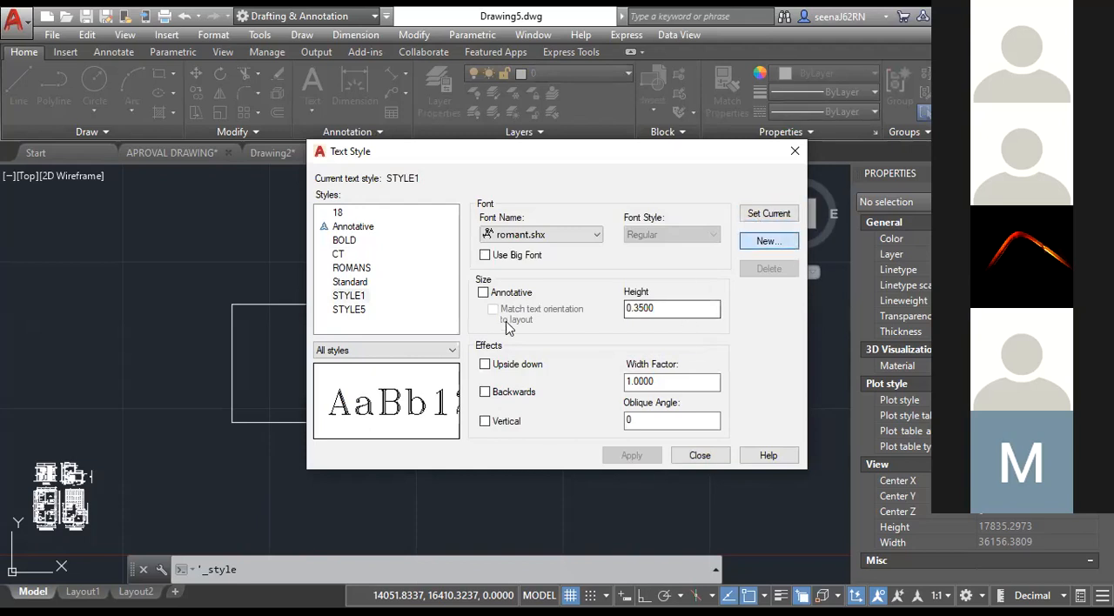
pyautogui.write('A')
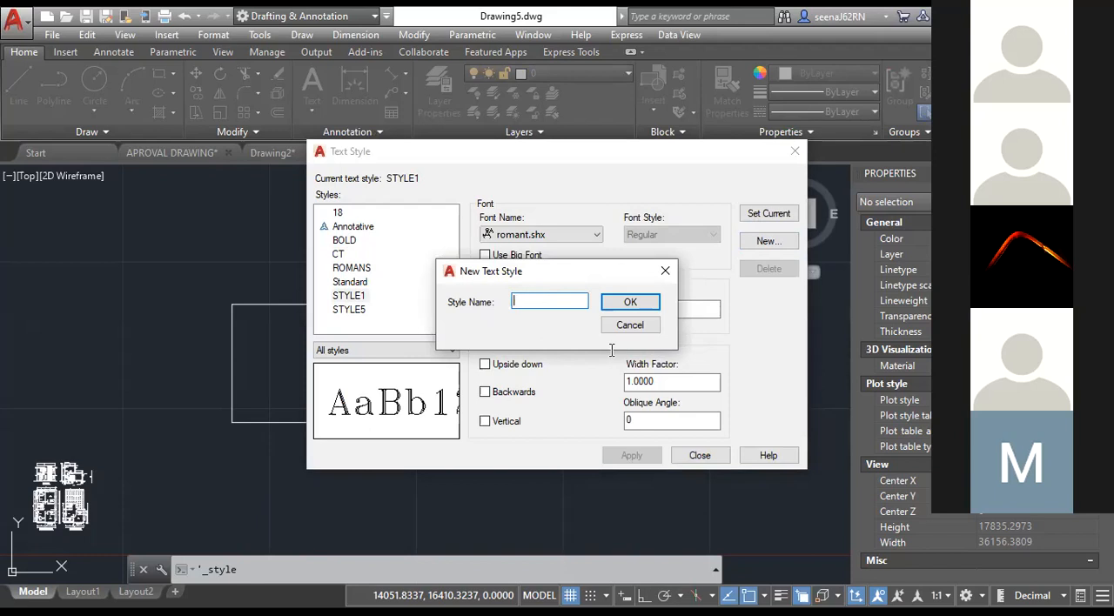
pyautogui.write('Style A')
pyautogui.click(634, 303)
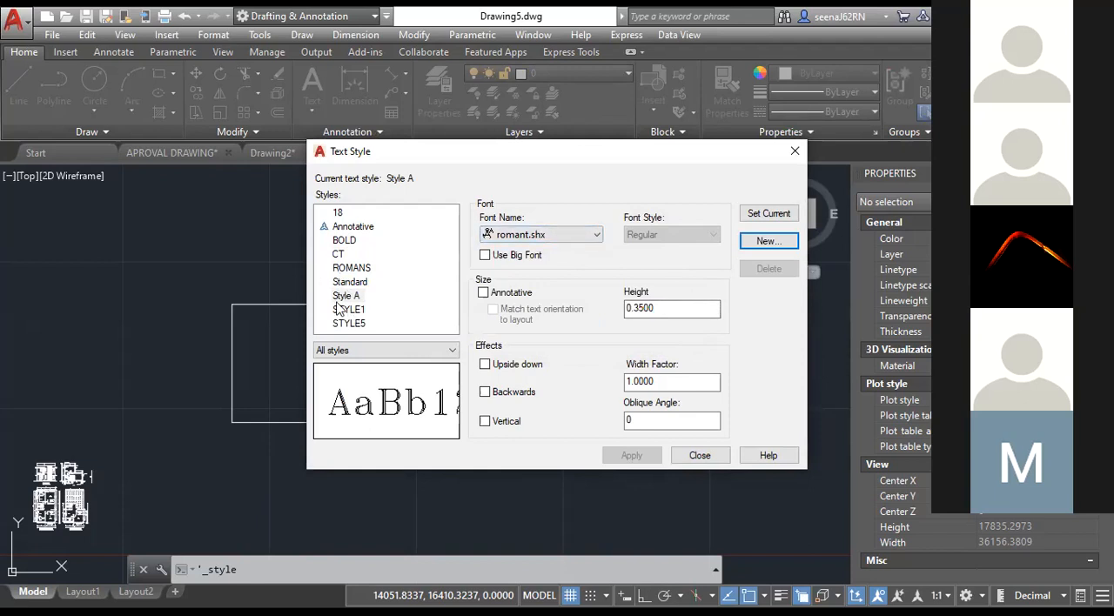
# Set the Style A text style to the Snap ITC font with a text height of 15.
pyautogui.click(334, 297)
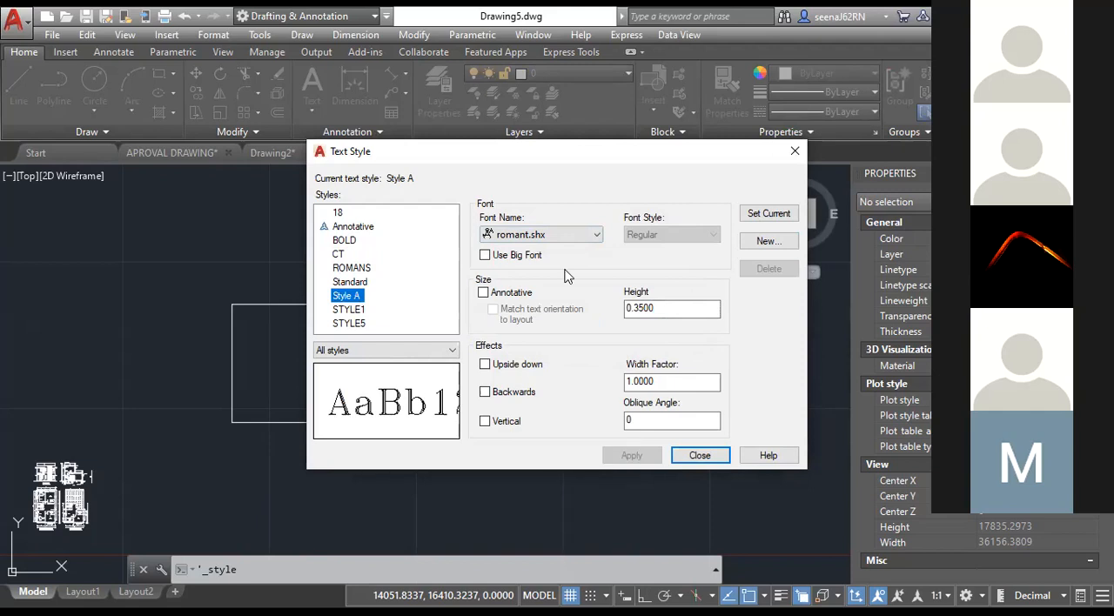
pyautogui.click(540, 236)
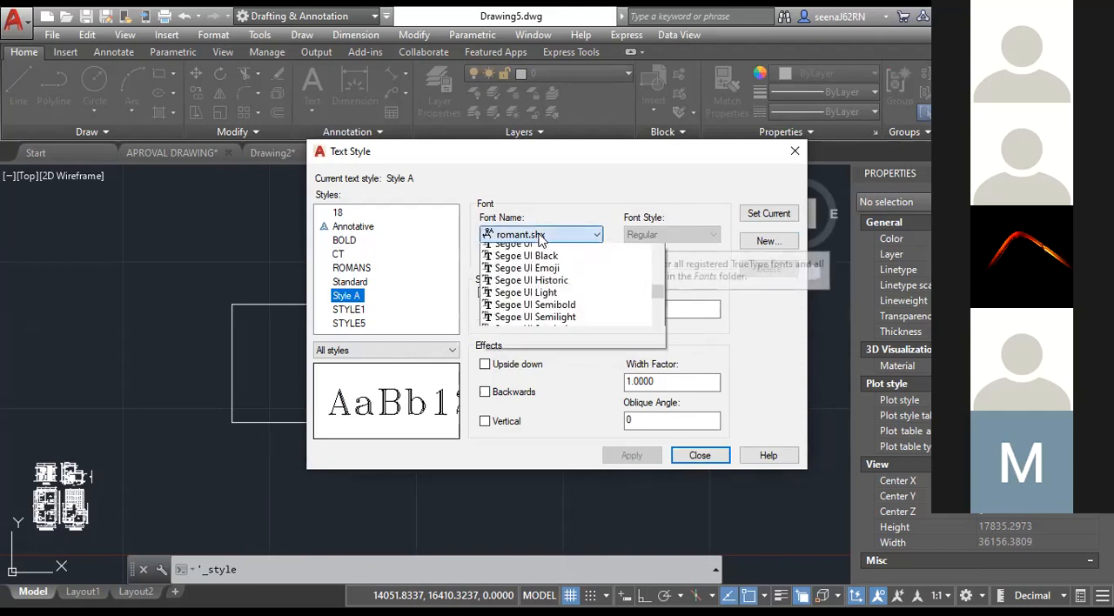
pyautogui.scroll(-5, 537, 247)
pyautogui.click(527, 408)
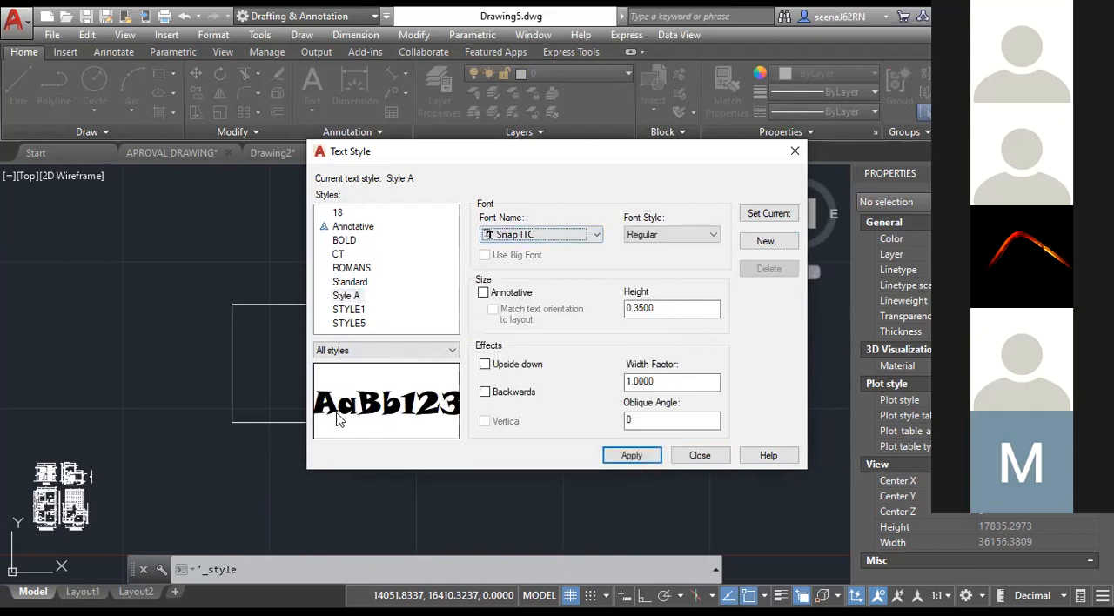
pyautogui.click(673, 241)
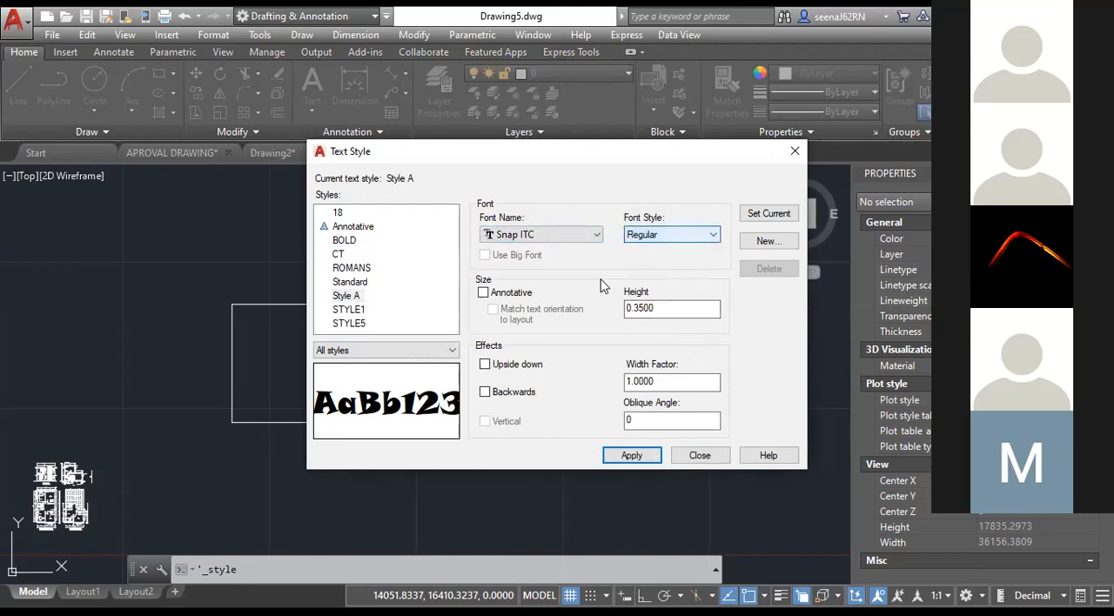
pyautogui.press('Tab')
pyautogui.write('5')
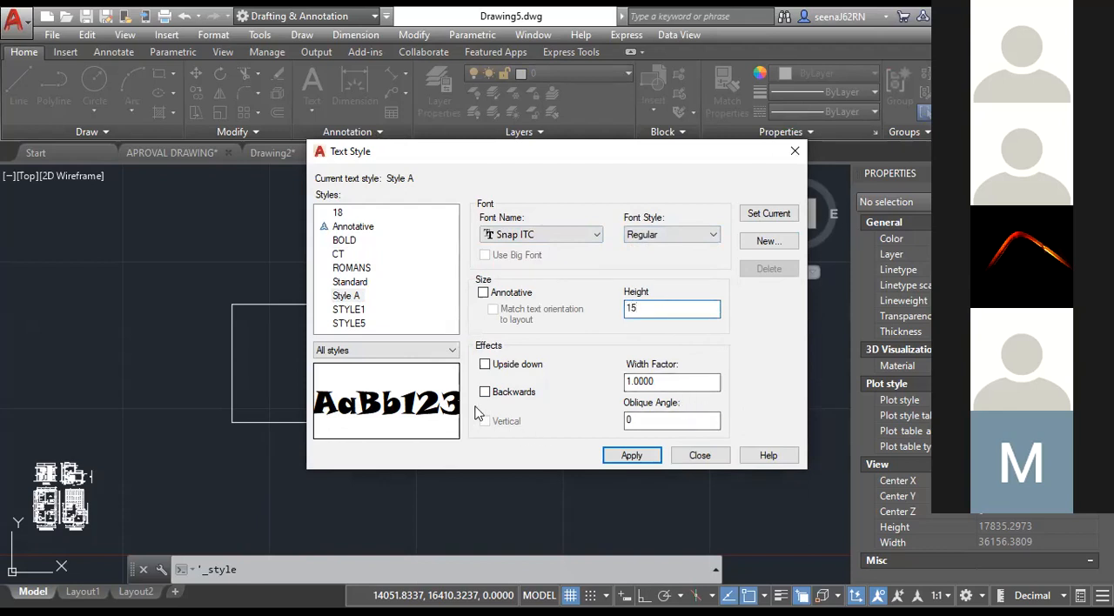
# Try the Upside down and Backwards effects on Style A and turn both off again.
pyautogui.click(485, 364)
pyautogui.click(485, 364)
pyautogui.click(484, 392)
pyautogui.click(485, 392)
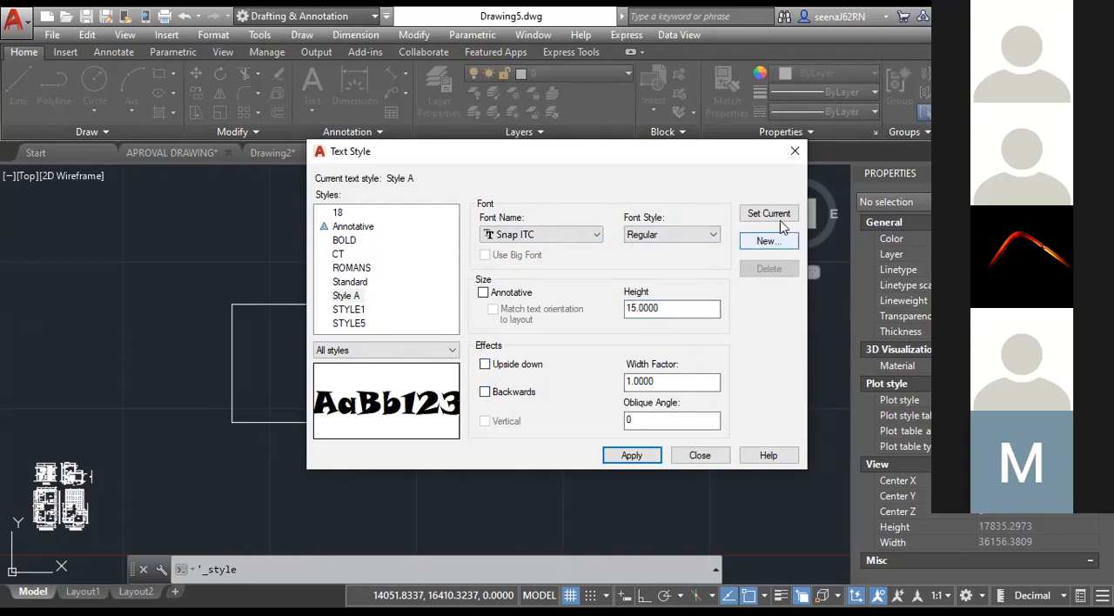
# Make Style A the current text style, saving its changes, and close the Text Style dialog.
pyautogui.click(781, 221)
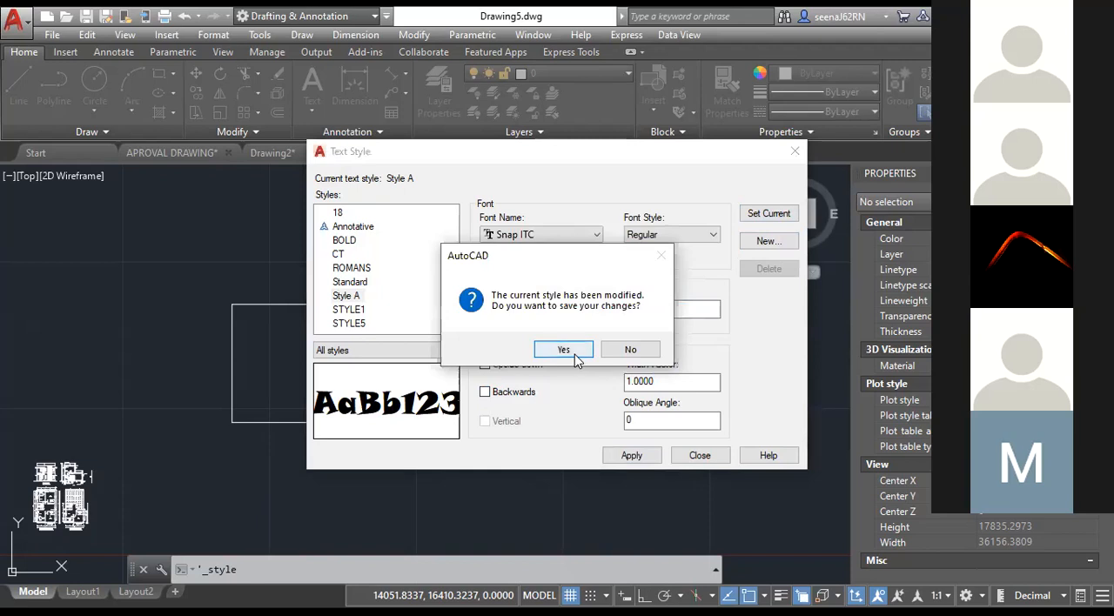
pyautogui.click(564, 350)
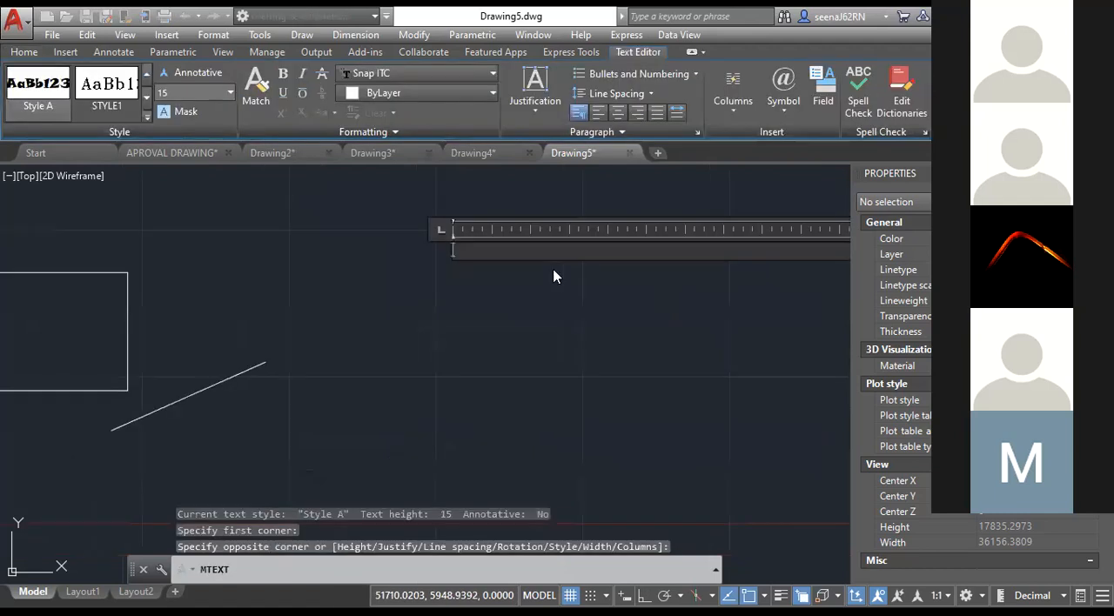
# Add the multiline text BIMLABS in Style A in the empty area beyond the sloping line and select it.
pyautogui.write('BIMLABS')
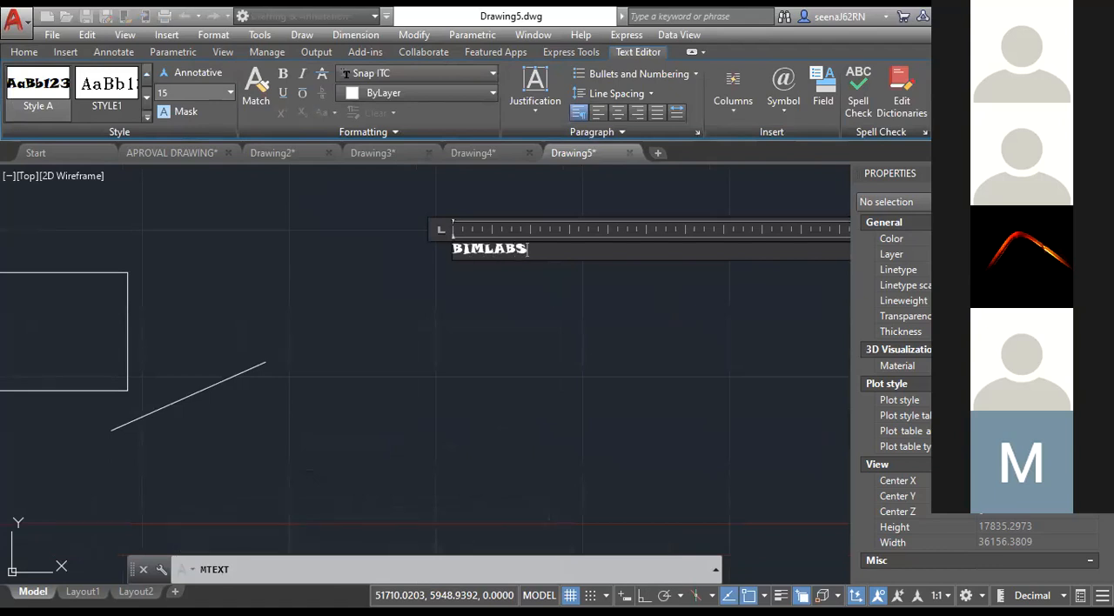
pyautogui.scroll(10, 452, 200)
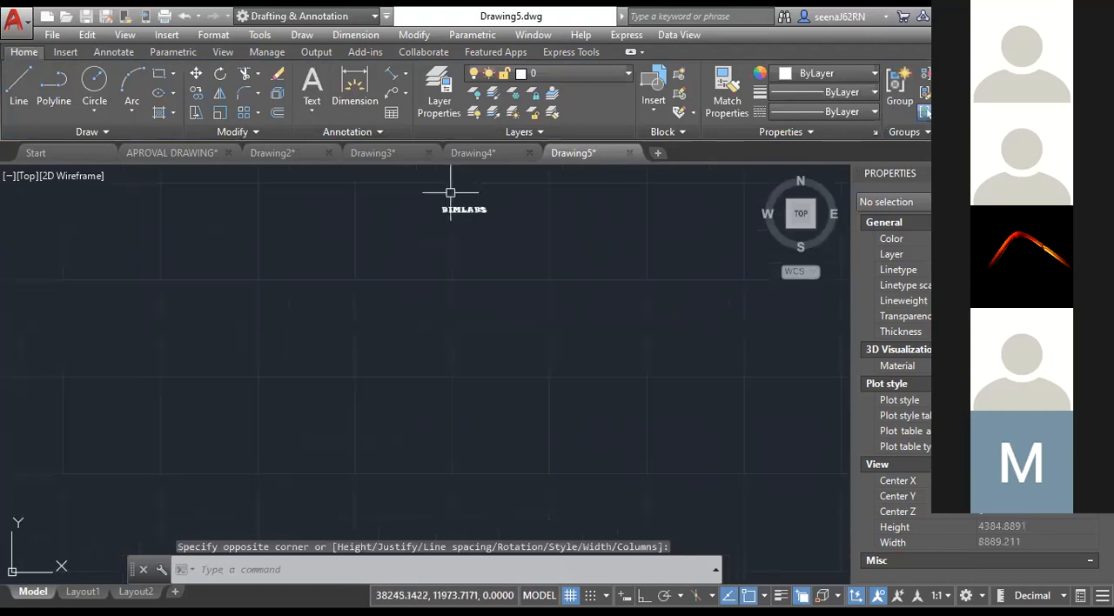
pyautogui.scroll(6, 455, 272)
pyautogui.click(470, 324)
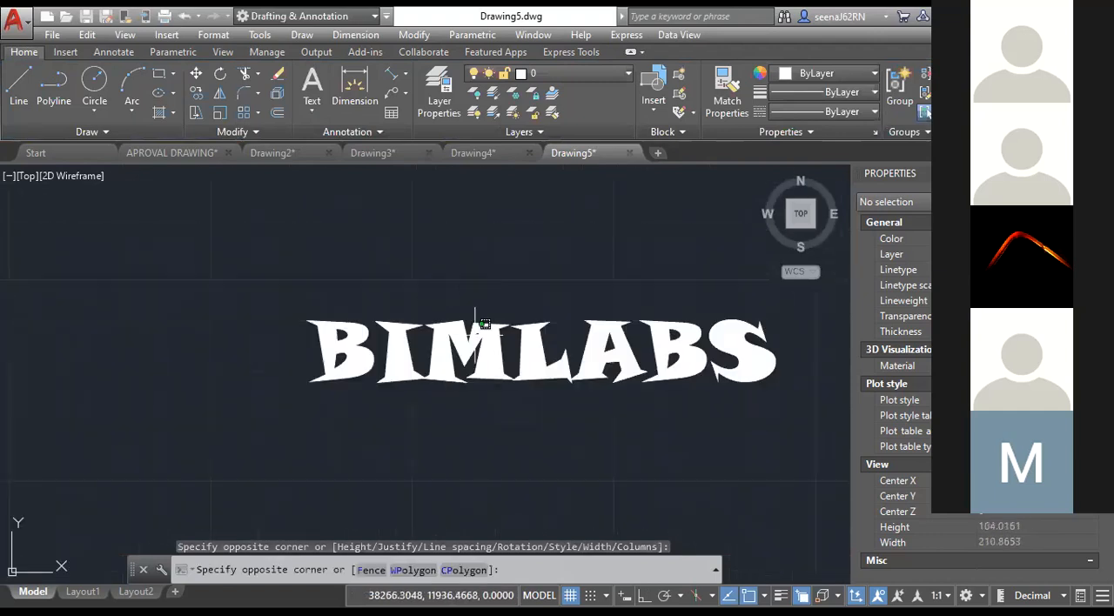
pyautogui.click(470, 336)
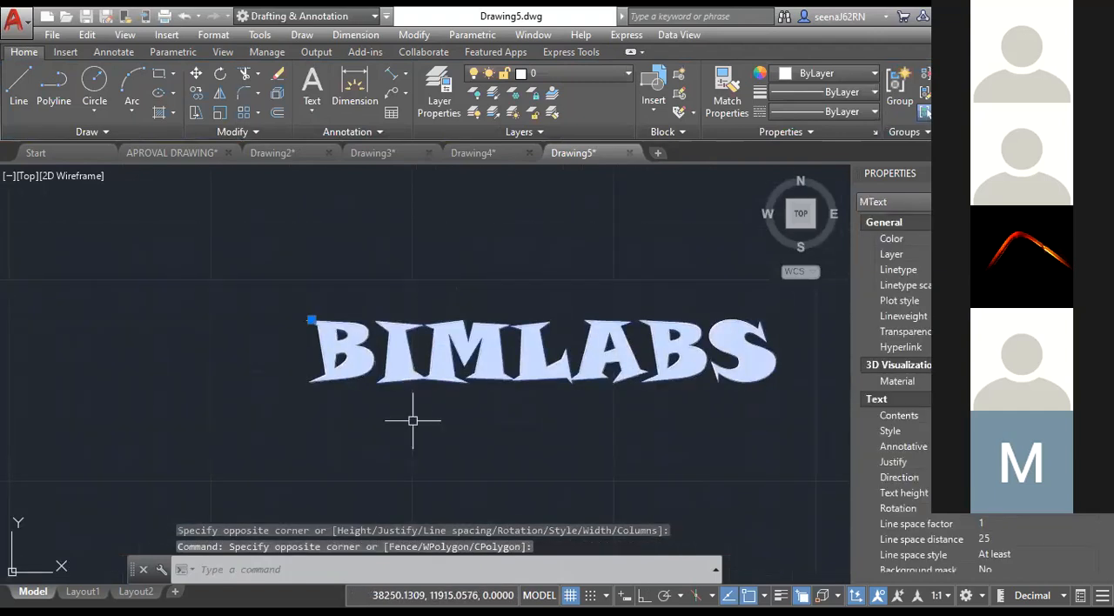
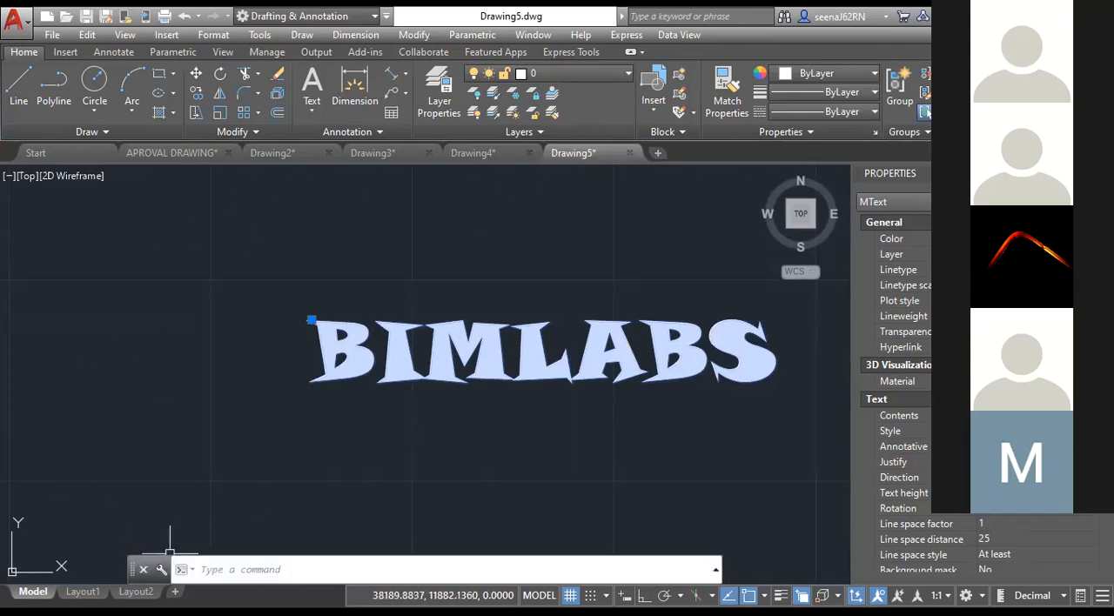
# Preview the plot of Layout1, inspect the viewport borders on the sheet, and close the plot without printing.
pyautogui.click(83, 591)
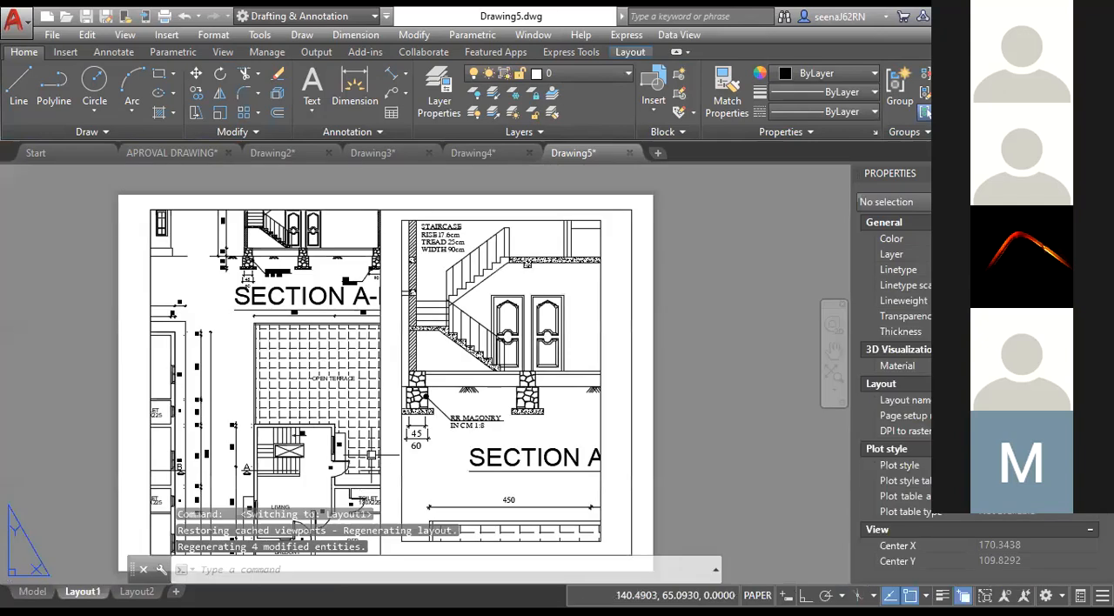
pyautogui.scroll(-3, 652, 442)
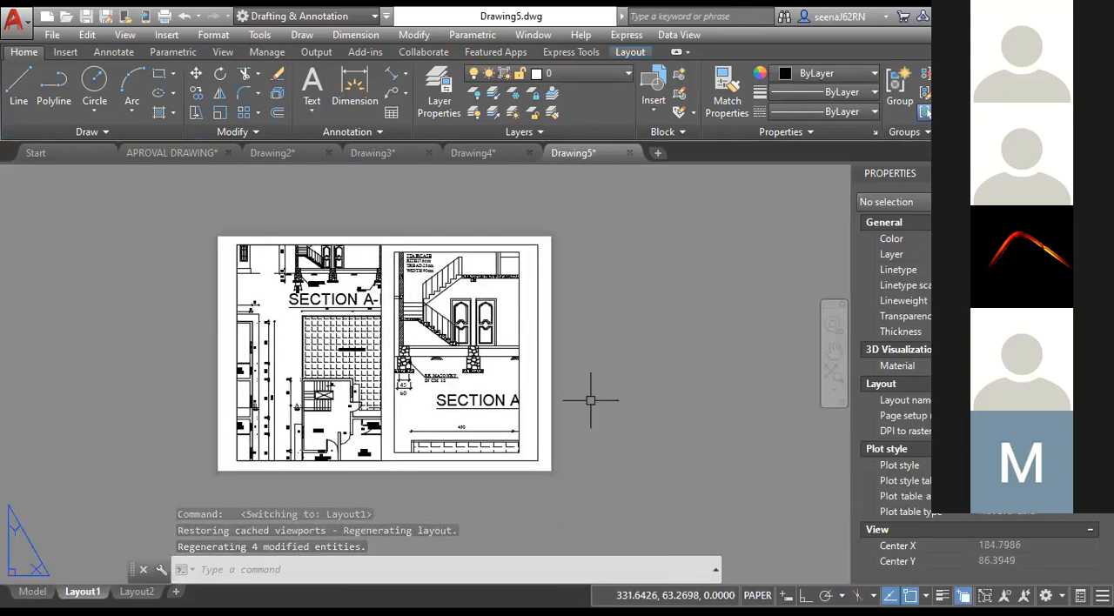
pyautogui.rightClick(78, 592)
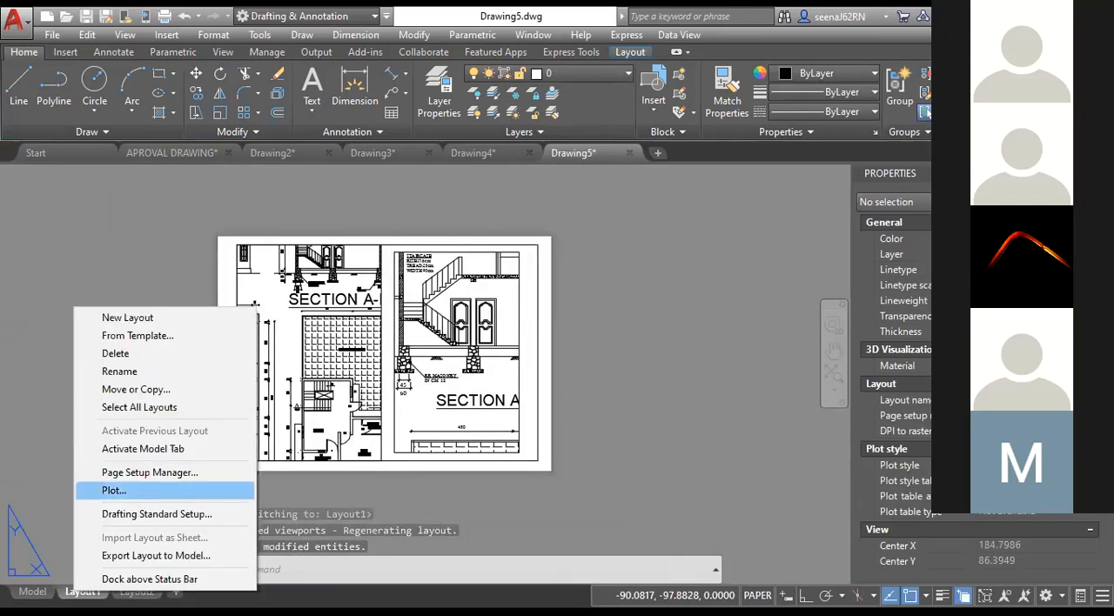
pyautogui.click(114, 491)
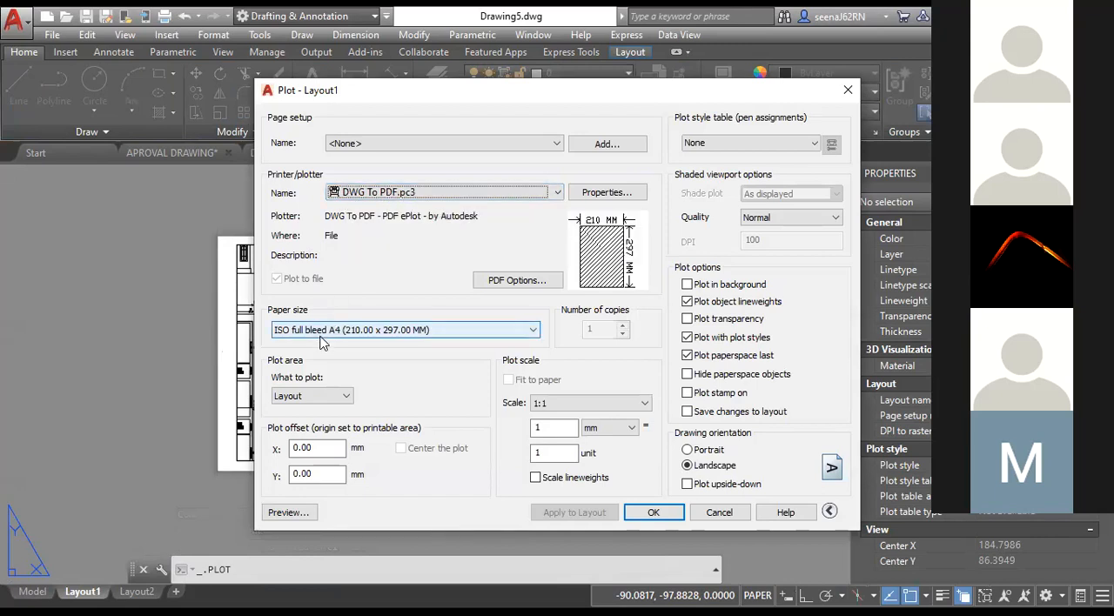
pyautogui.click(272, 517)
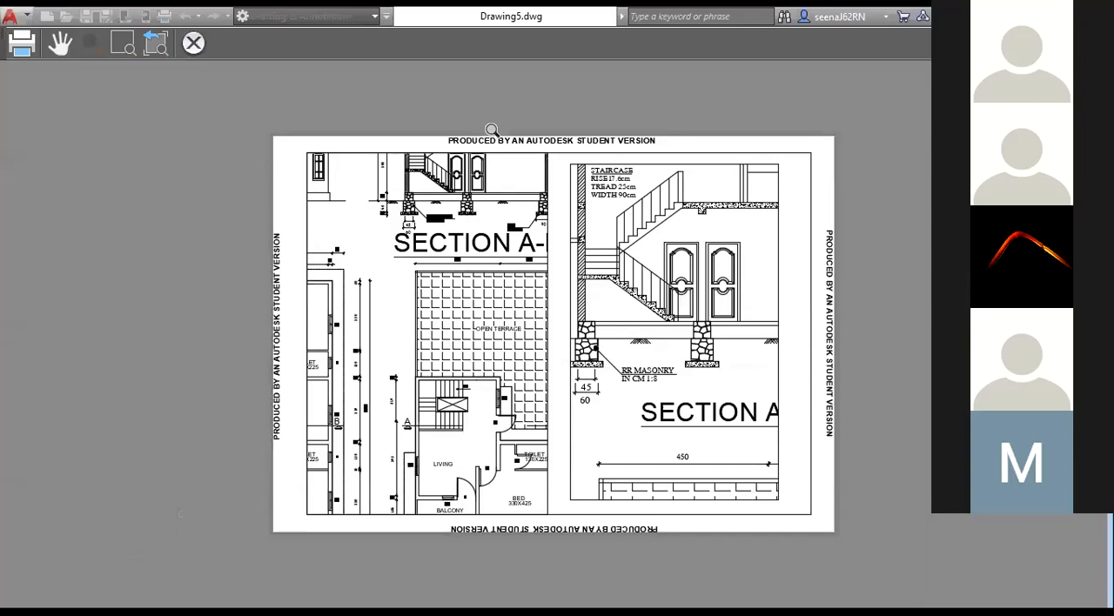
pyautogui.scroll(2, 492, 130)
pyautogui.scroll(2, 490, 132)
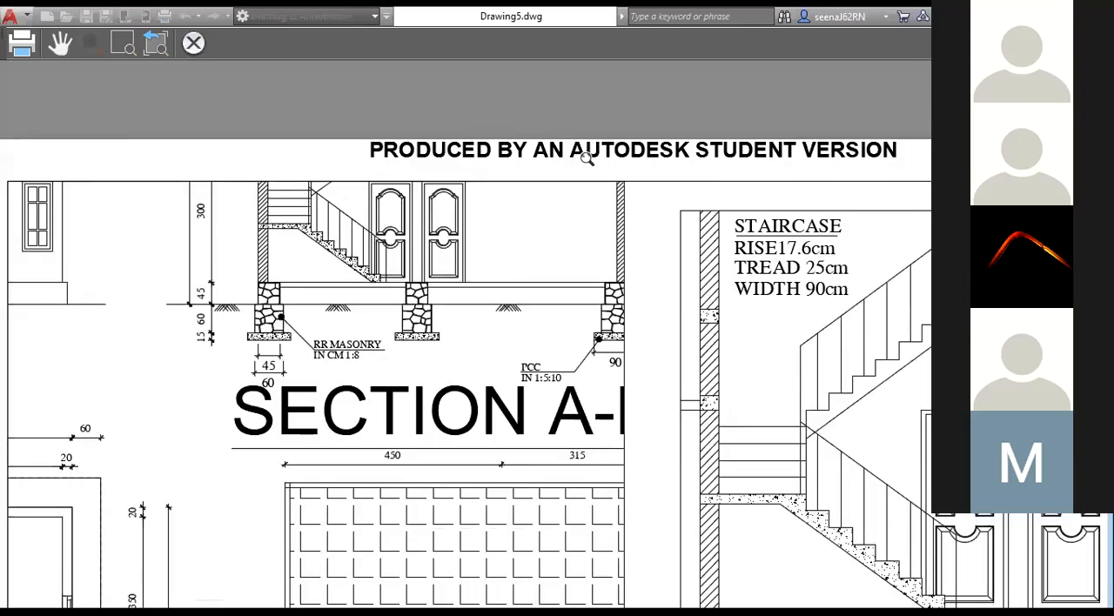
pyautogui.scroll(-4, 588, 157)
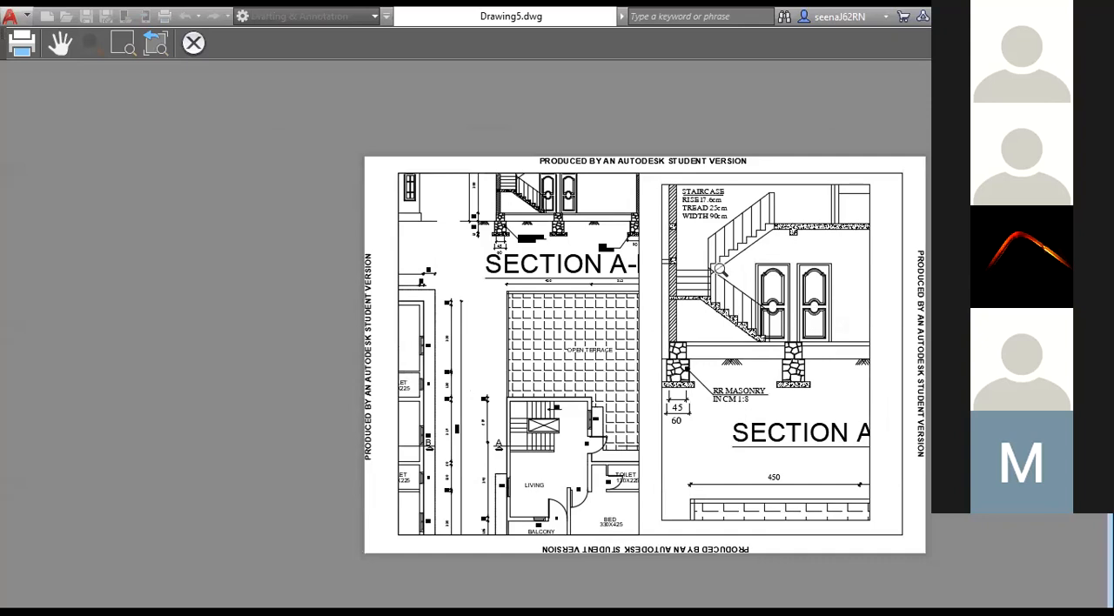
pyautogui.scroll(2, 719, 267)
pyautogui.scroll(-2, 706, 261)
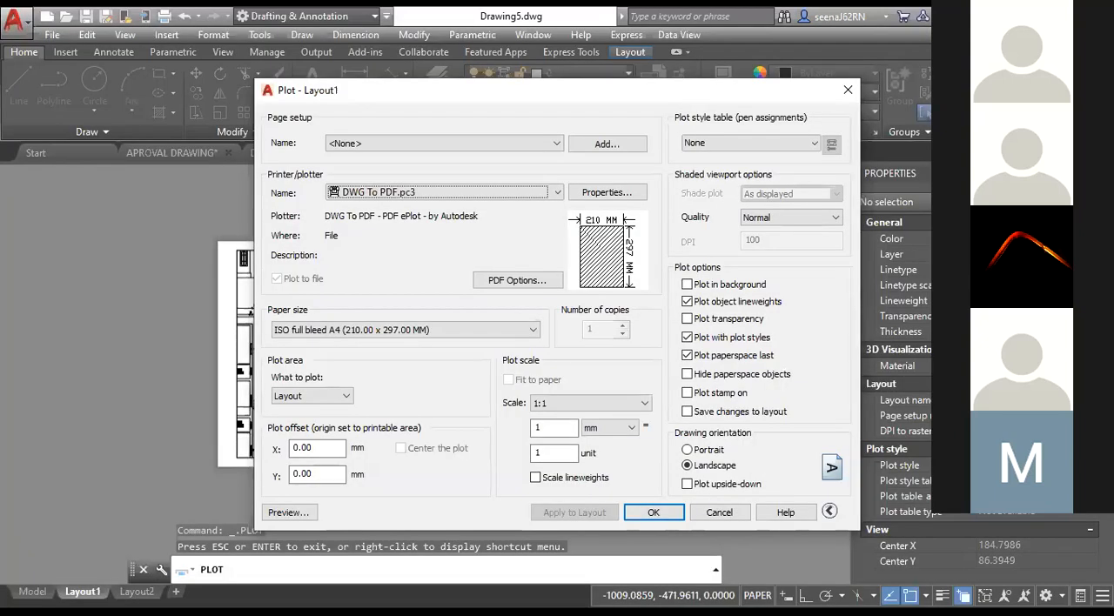
pyautogui.press('Escape')
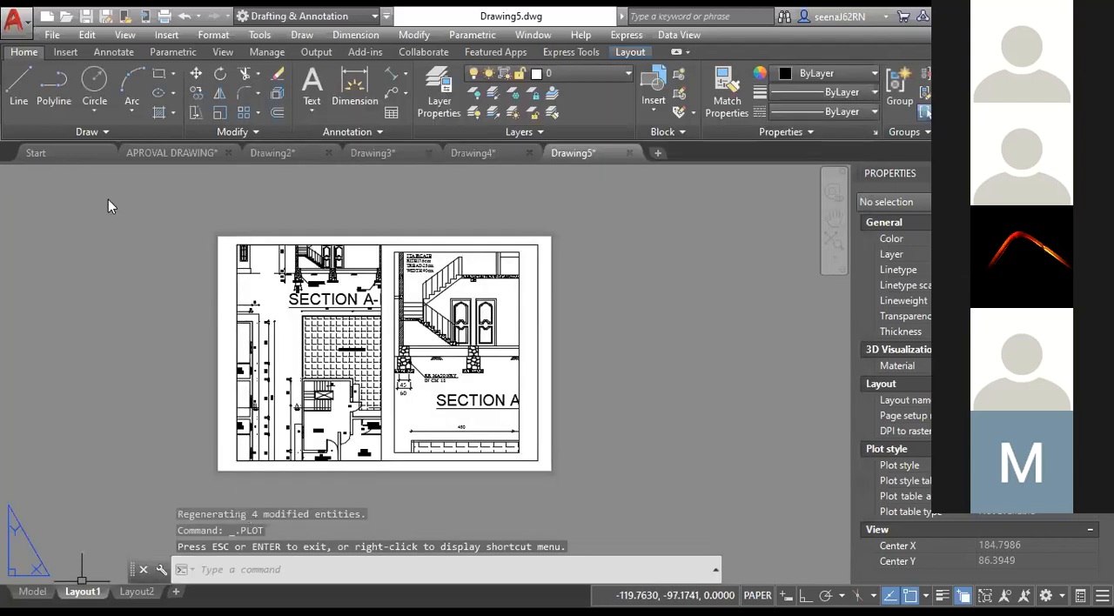
# Create a new layer named Layer1 with colour 10 from model space.
pyautogui.click(32, 592)
pyautogui.click(439, 91)
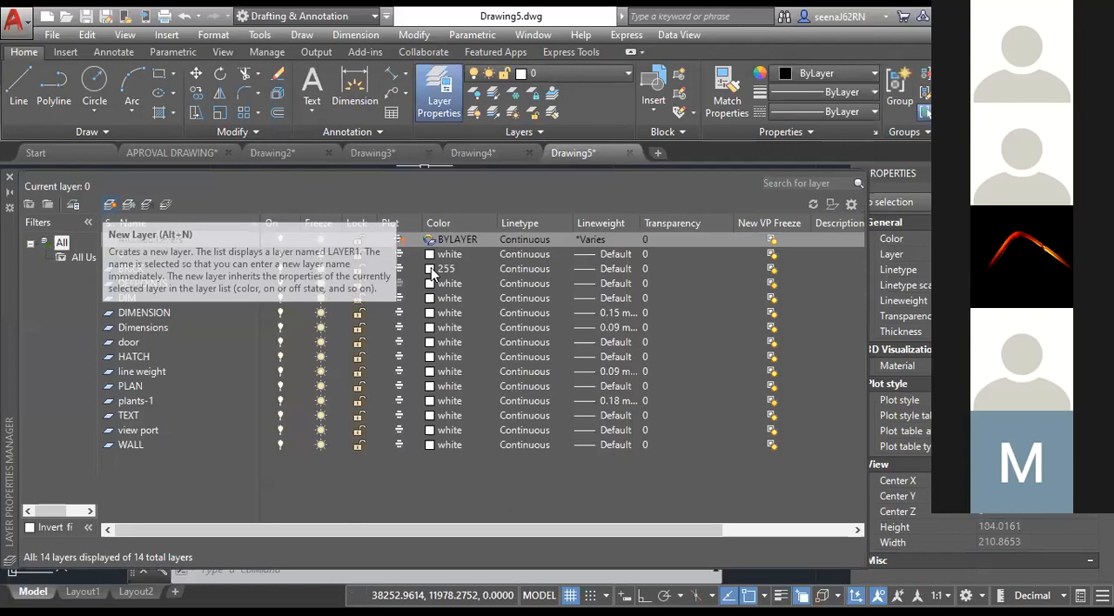
pyautogui.click(110, 204)
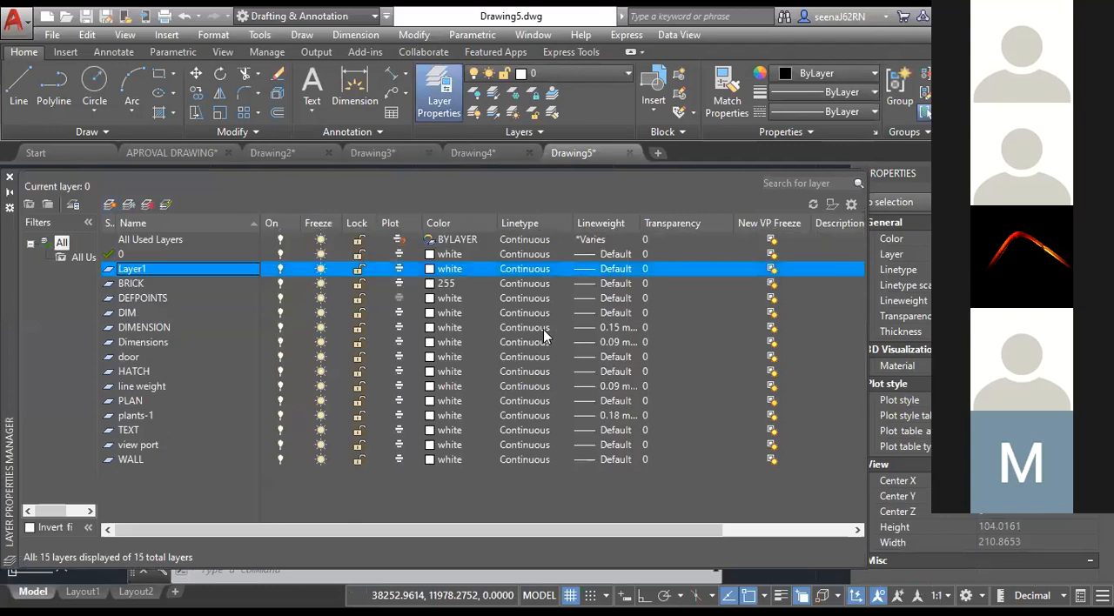
pyautogui.click(432, 269)
pyautogui.write('10')
pyautogui.click(523, 444)
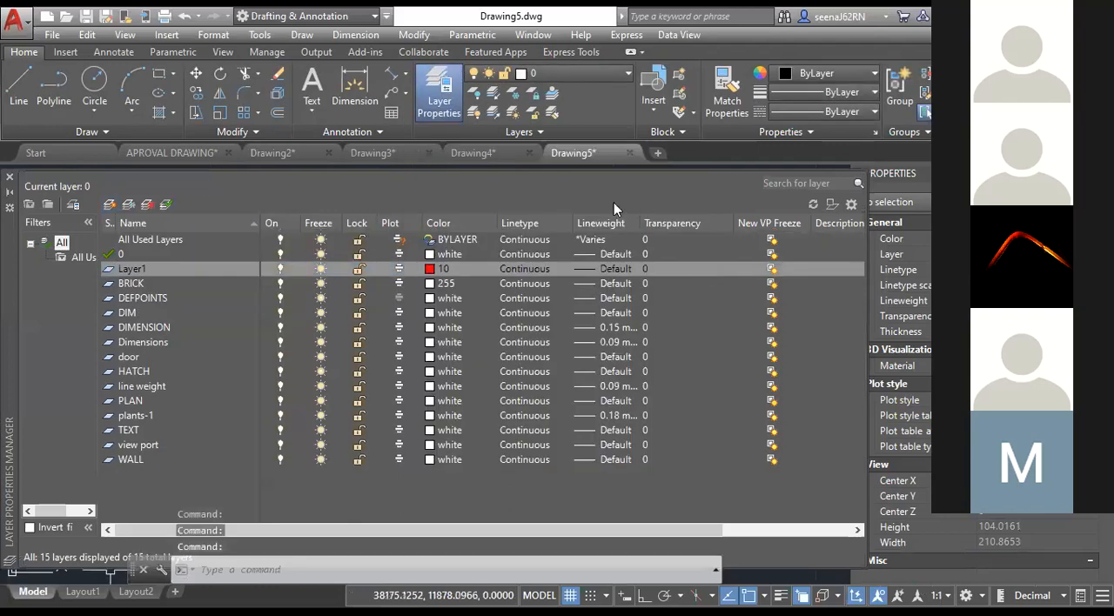
# Close the layer manager in Layout1 and move both viewports to Layer1.
pyautogui.click(83, 591)
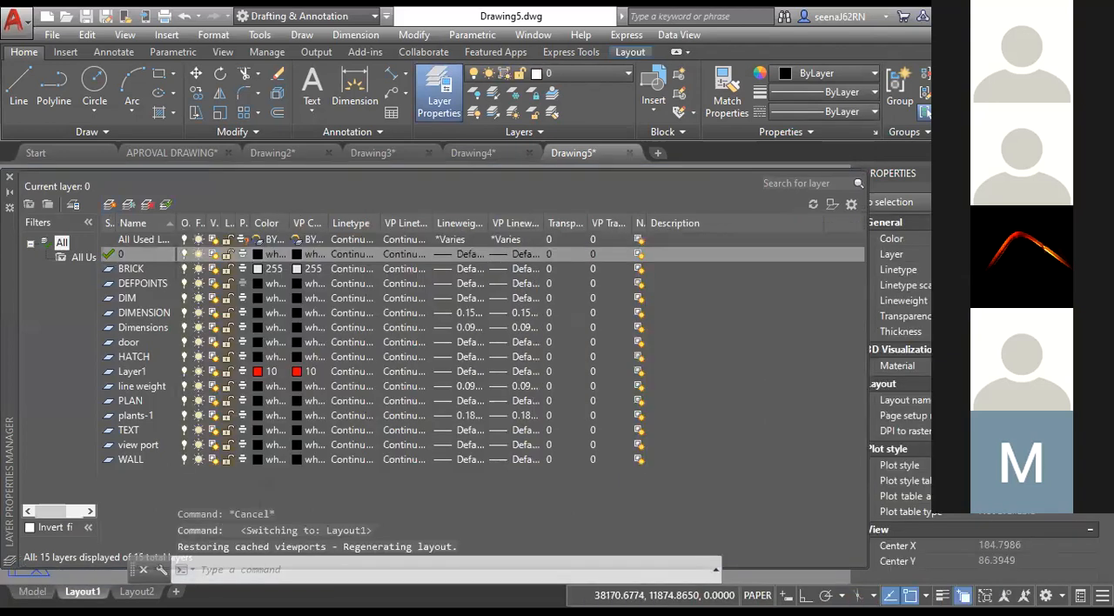
pyautogui.click(10, 177)
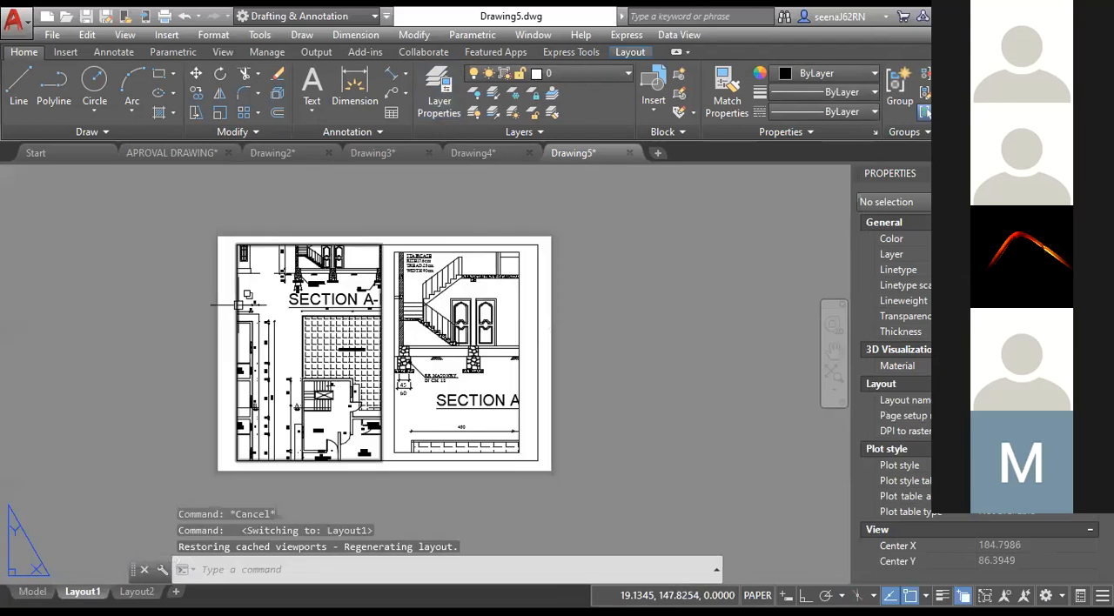
pyautogui.click(238, 306)
pyautogui.click(519, 373)
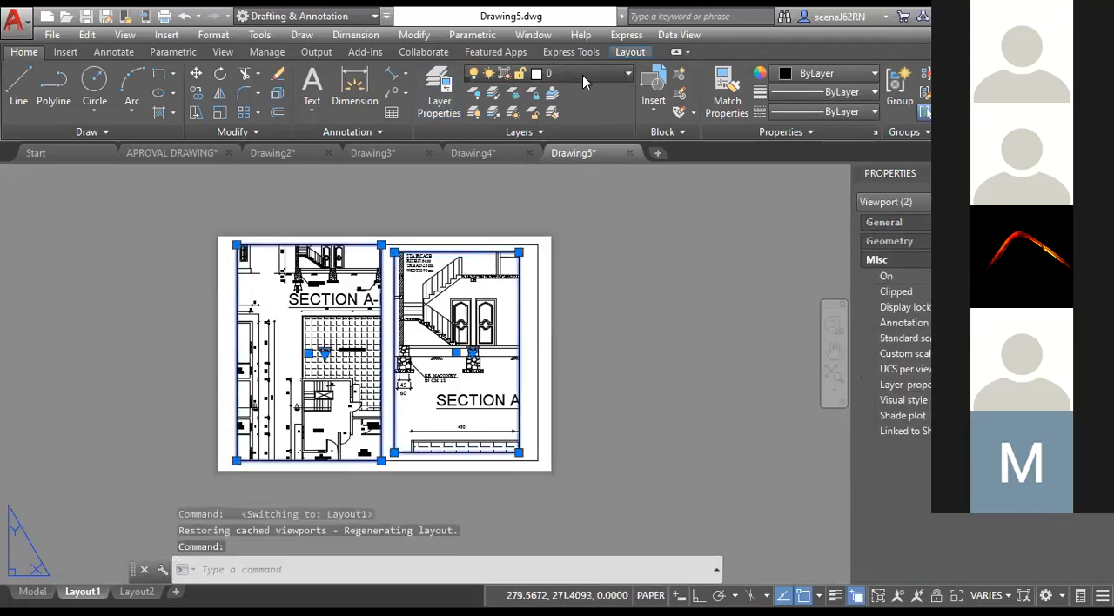
pyautogui.click(581, 73)
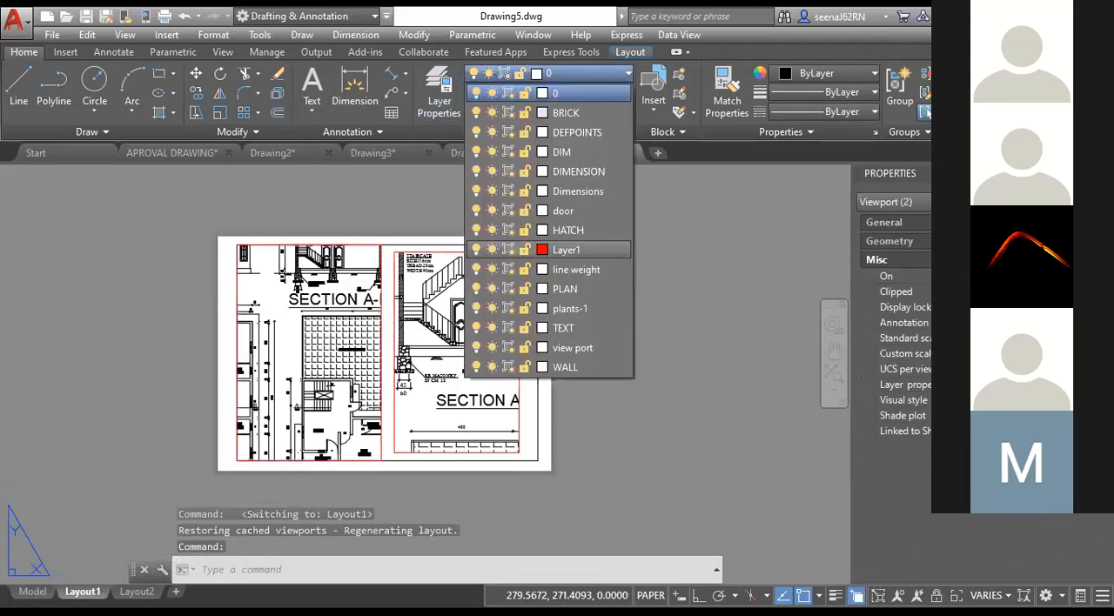
pyautogui.press('Escape')
pyautogui.press('Escape')
pyautogui.press('Escape')
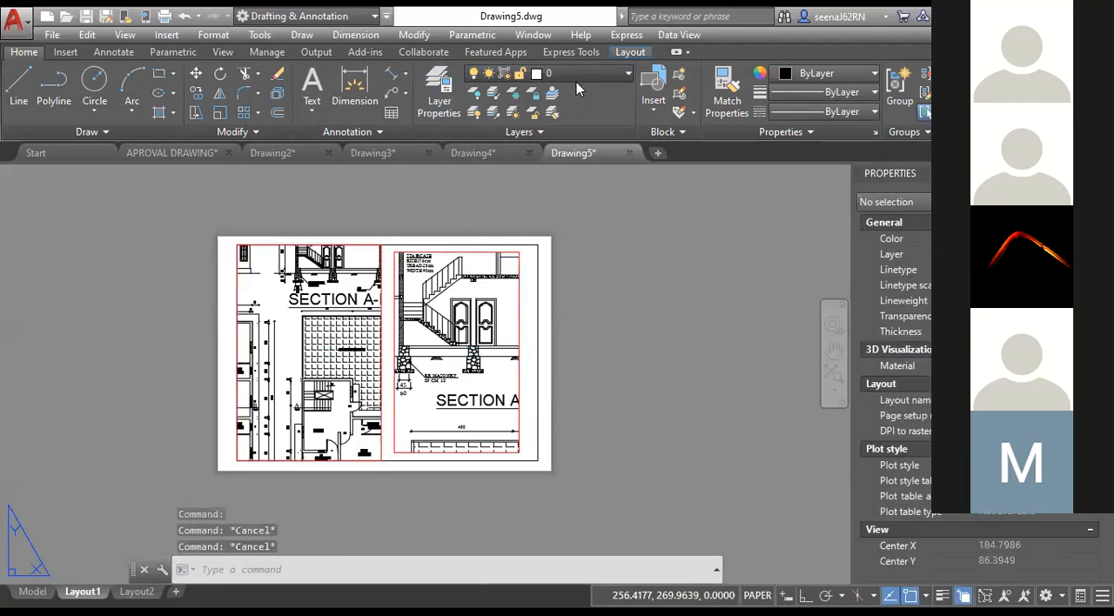
# Turn off Layer1 to hide the borders of both viewports in Layout1.
pyautogui.click(576, 76)
pyautogui.click(476, 250)
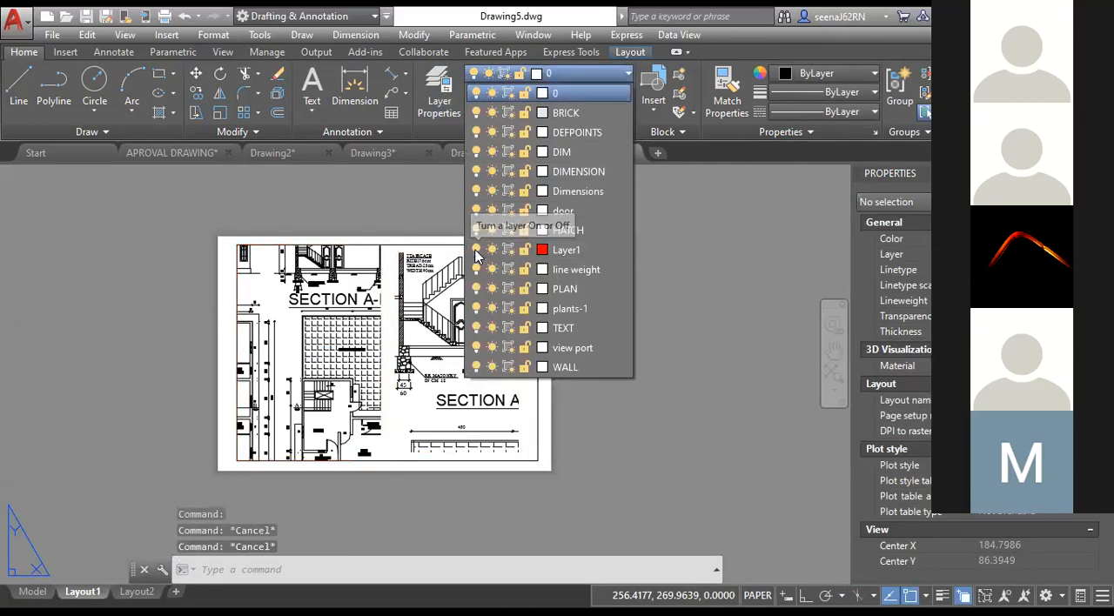
pyautogui.click(698, 396)
pyautogui.click(635, 436)
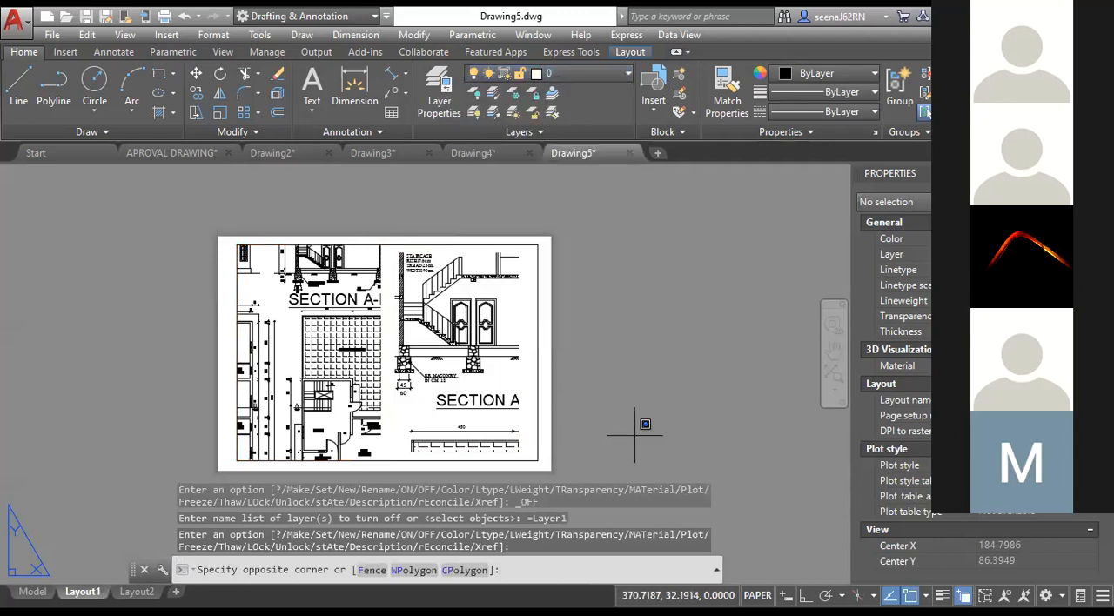
pyautogui.click(684, 433)
# Preview the Layout1 plot with Layer1 turned off and close the plot dialog without printing.
pyautogui.rightClick(86, 592)
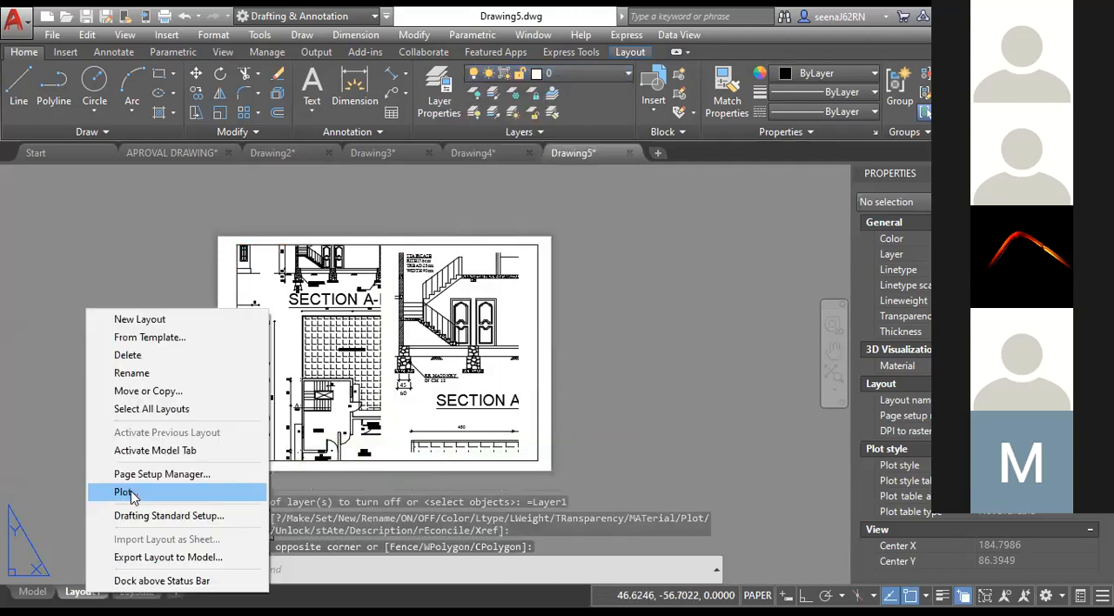
pyautogui.click(131, 493)
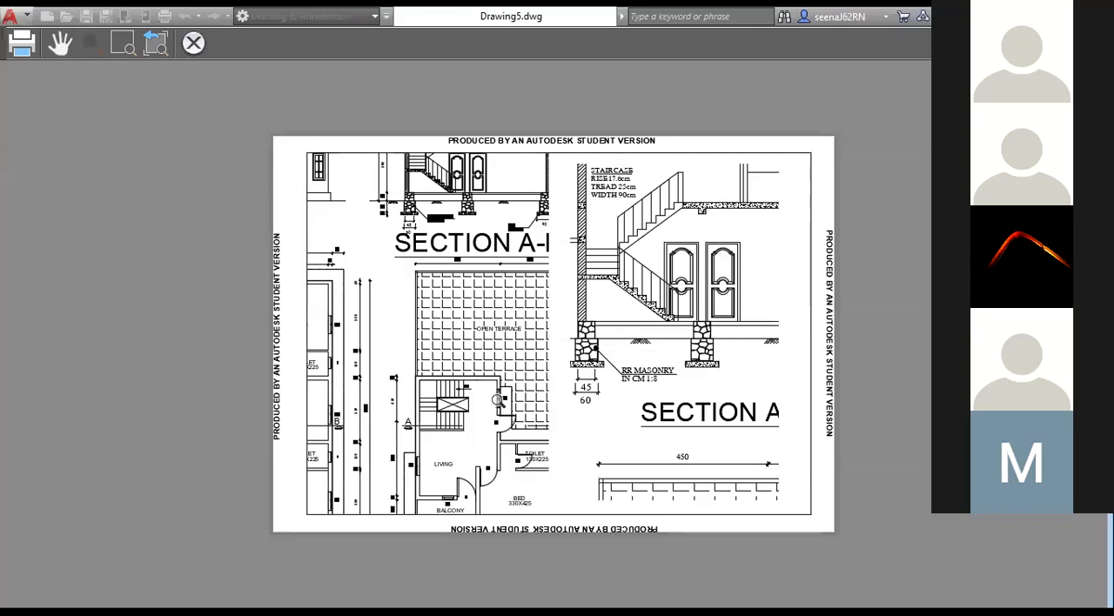
pyautogui.press('Escape')
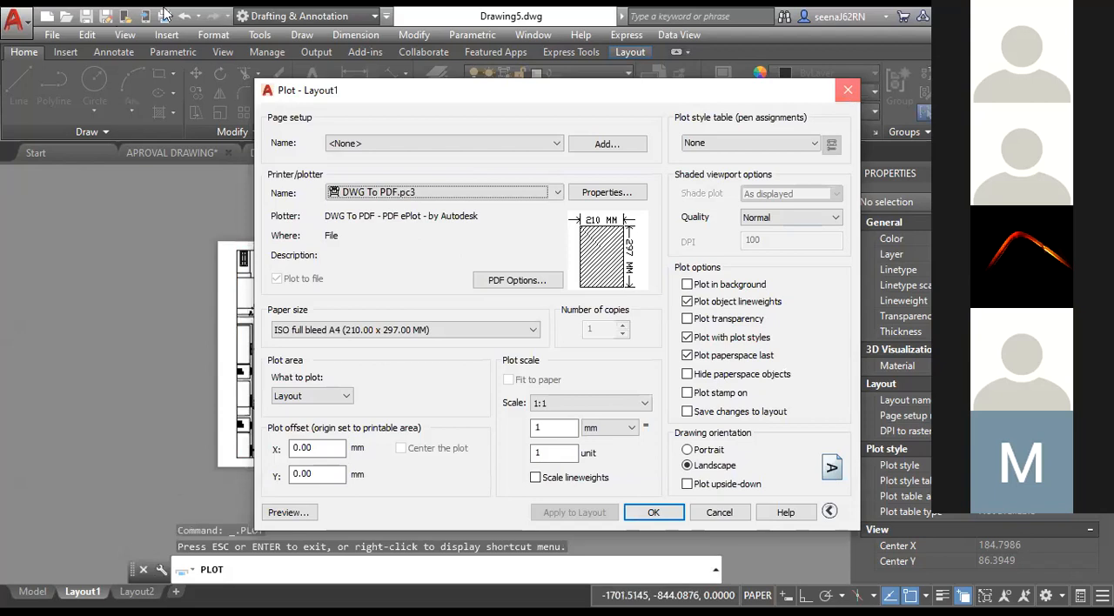
pyautogui.press('Escape')
# Turn Layer1 back on to restore the red viewport borders.
pyautogui.click(505, 73)
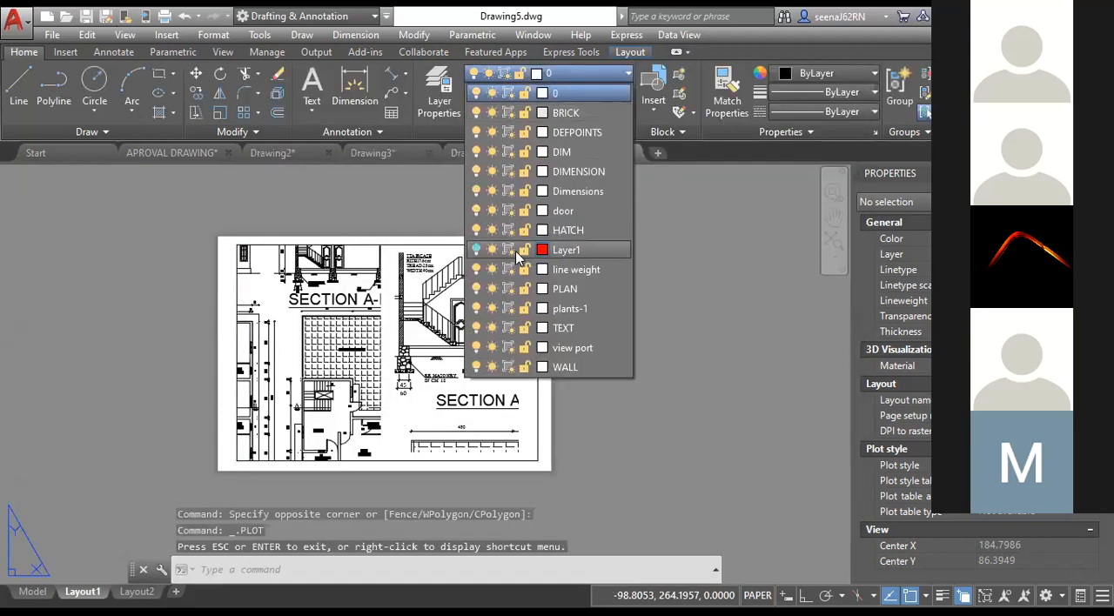
pyautogui.click(477, 250)
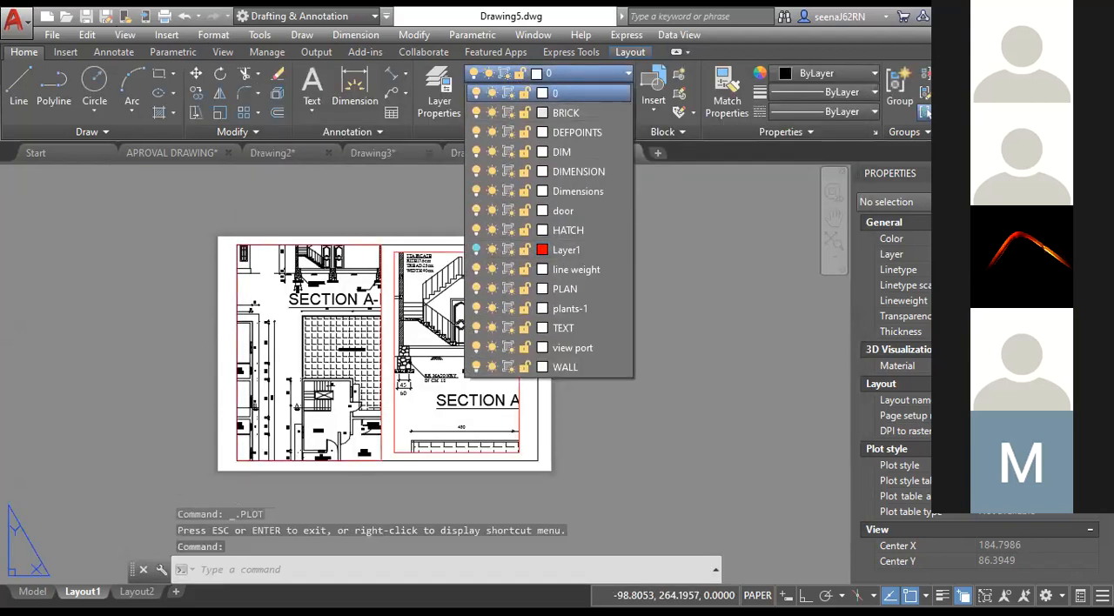
pyautogui.click(543, 75)
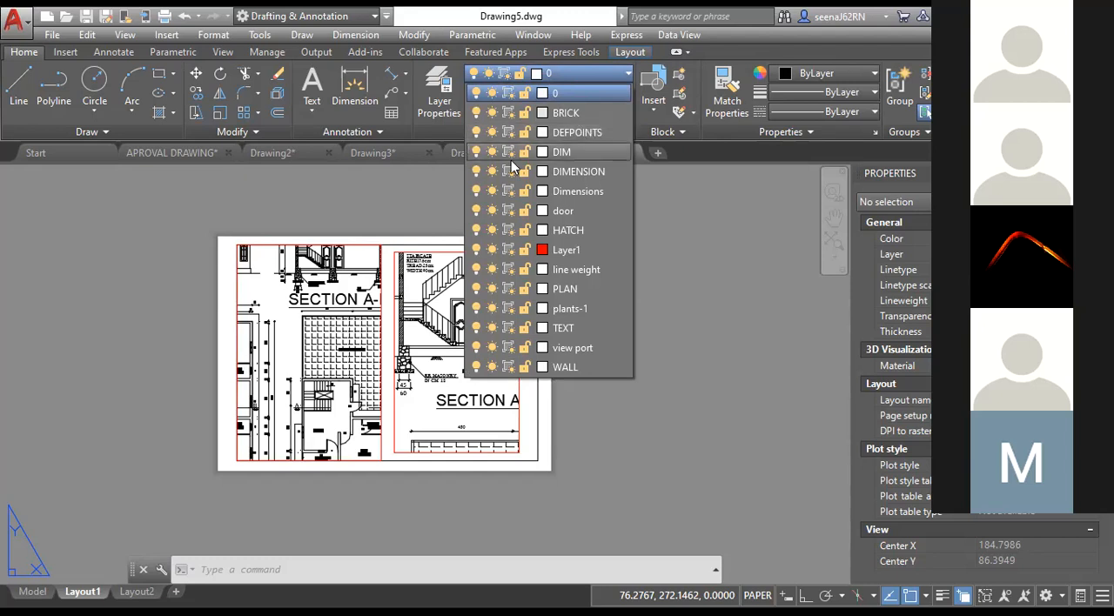
pyautogui.click(404, 171)
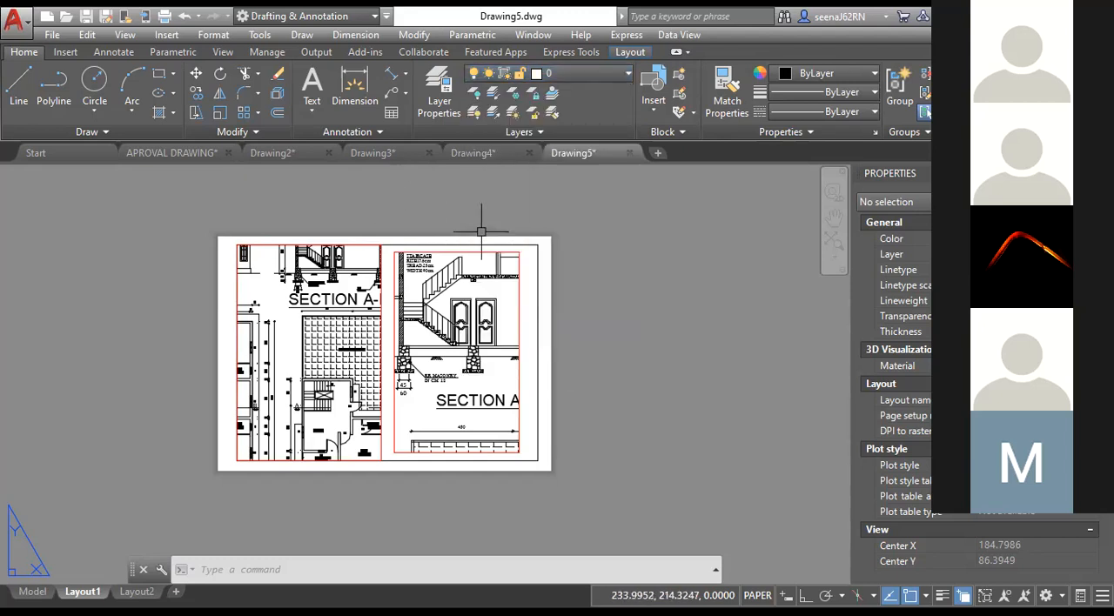
# Move both Layout1 viewports to the DEFPOINTS layer.
pyautogui.click(489, 251)
pyautogui.click(605, 73)
pyautogui.click(600, 132)
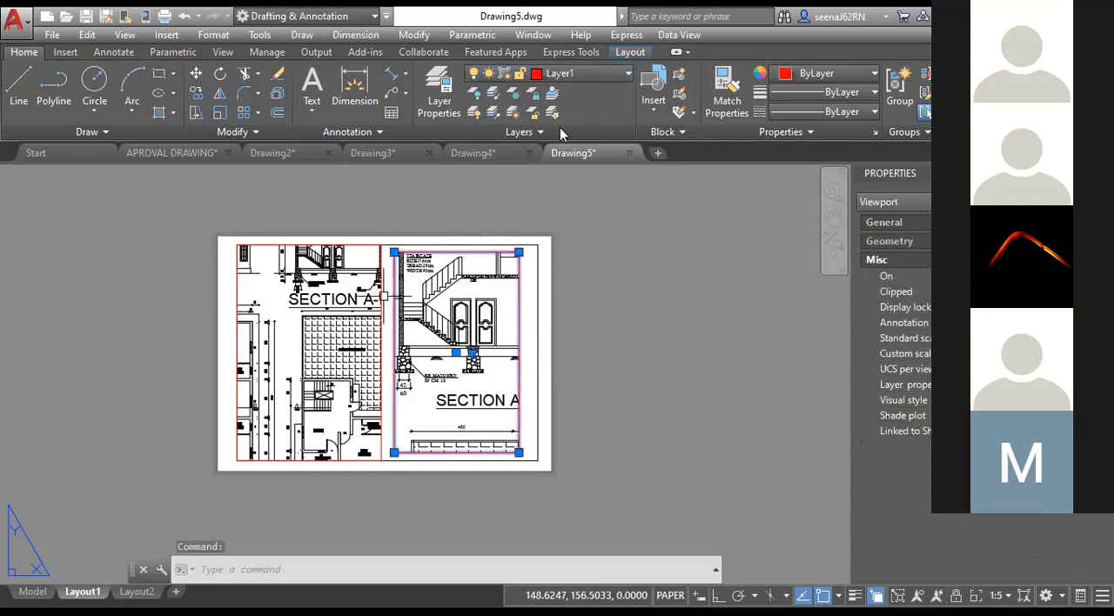
pyautogui.click(383, 298)
pyautogui.click(627, 73)
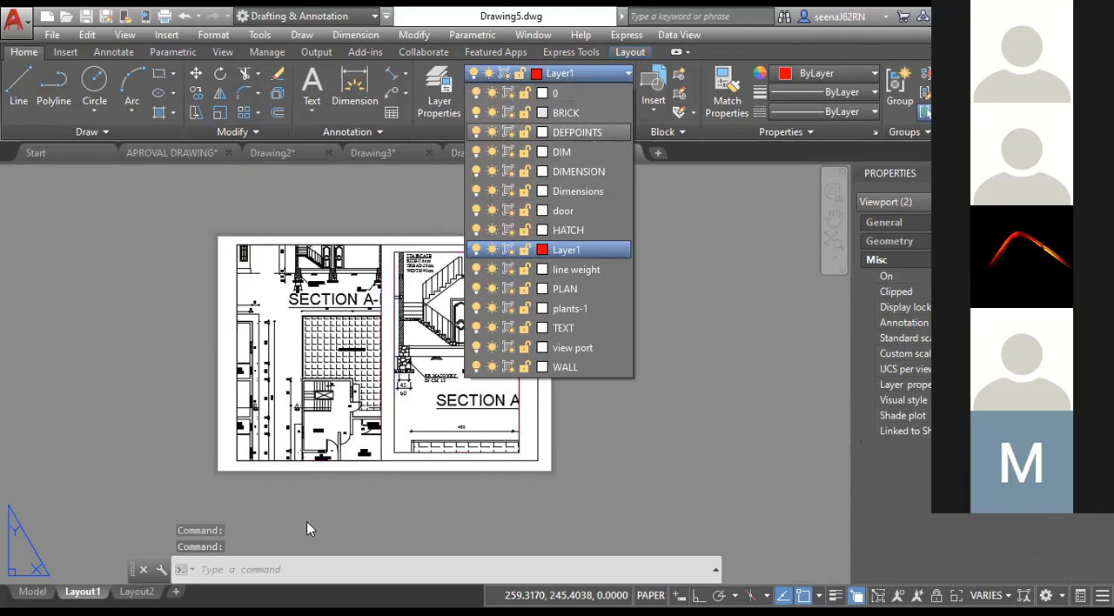
# Preview the Layout1 plot with both viewports on DEFPOINTS and return to the plot settings.
pyautogui.hotkey('ctrl', 'p')
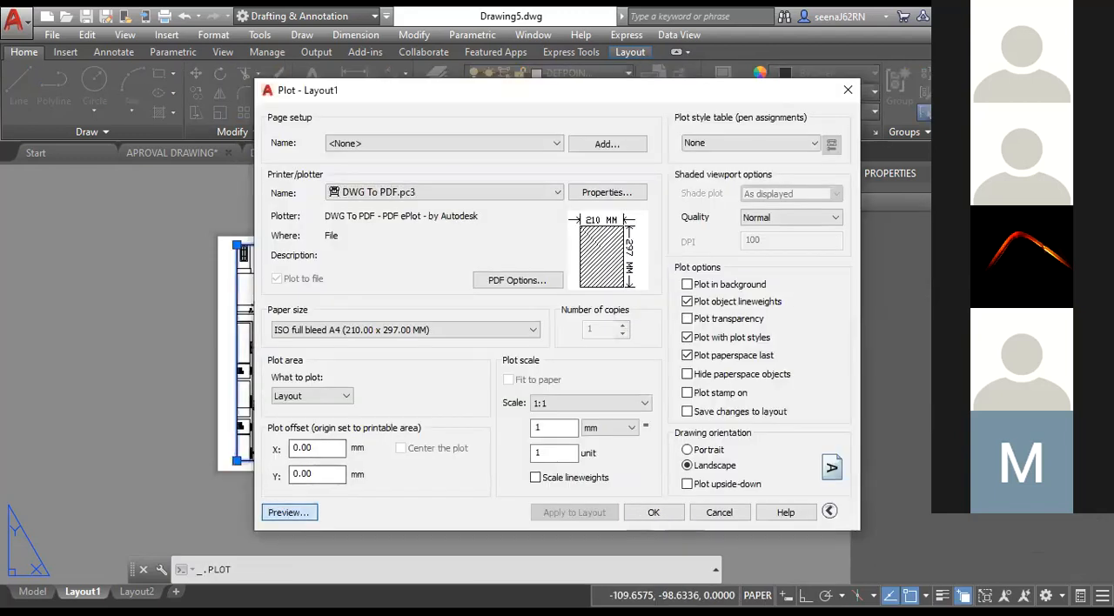
pyautogui.click(288, 511)
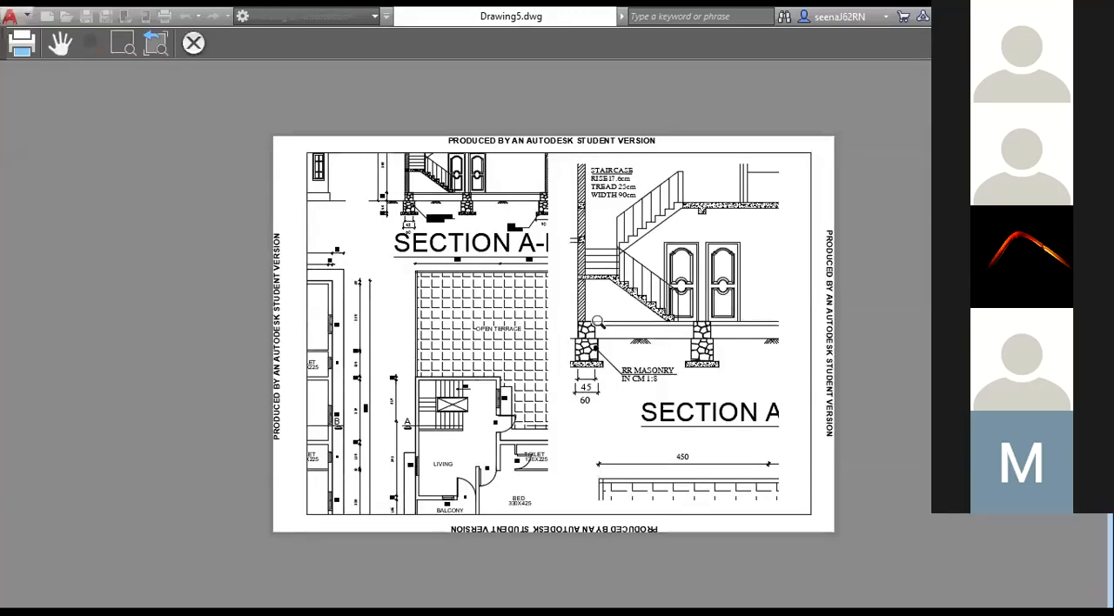
pyautogui.press('Escape')
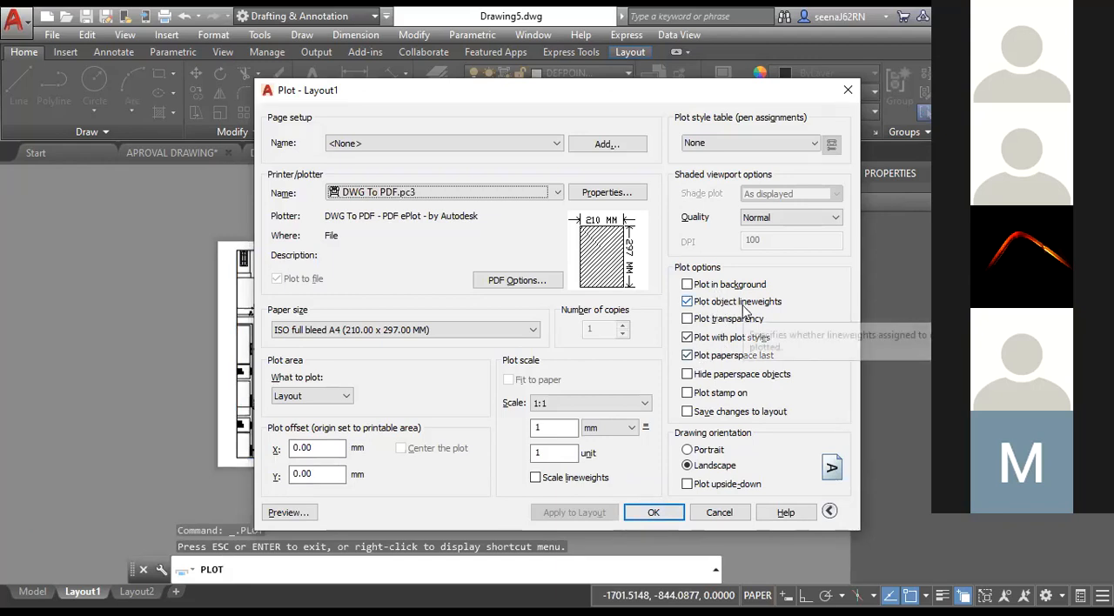
# Try the monochrome.ctb plot style table for Layout1, and set it to acad.ctb instead.
pyautogui.click(725, 142)
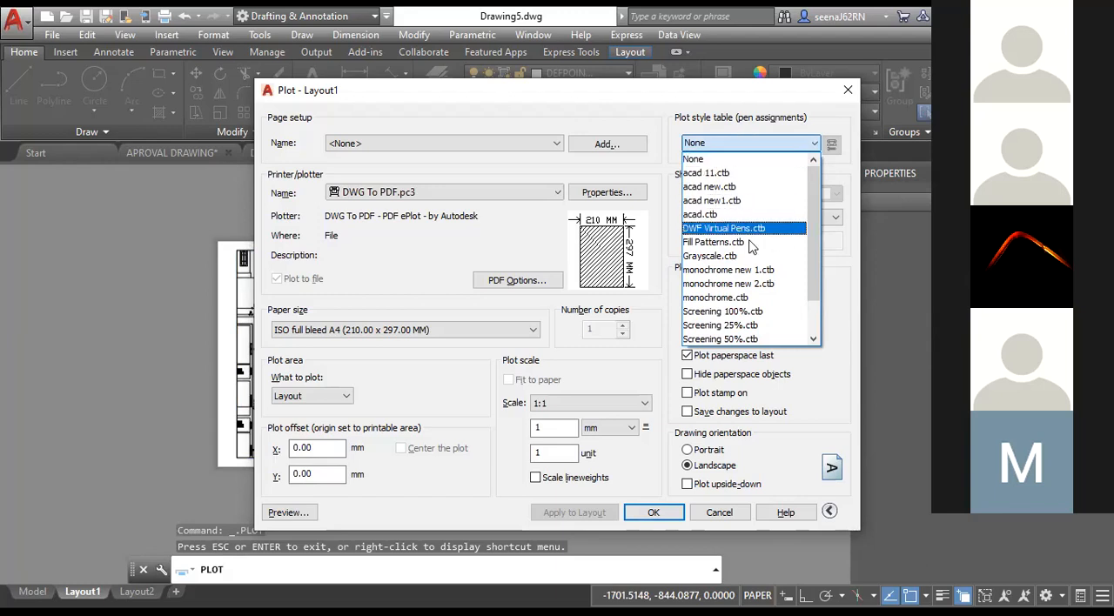
pyautogui.click(725, 298)
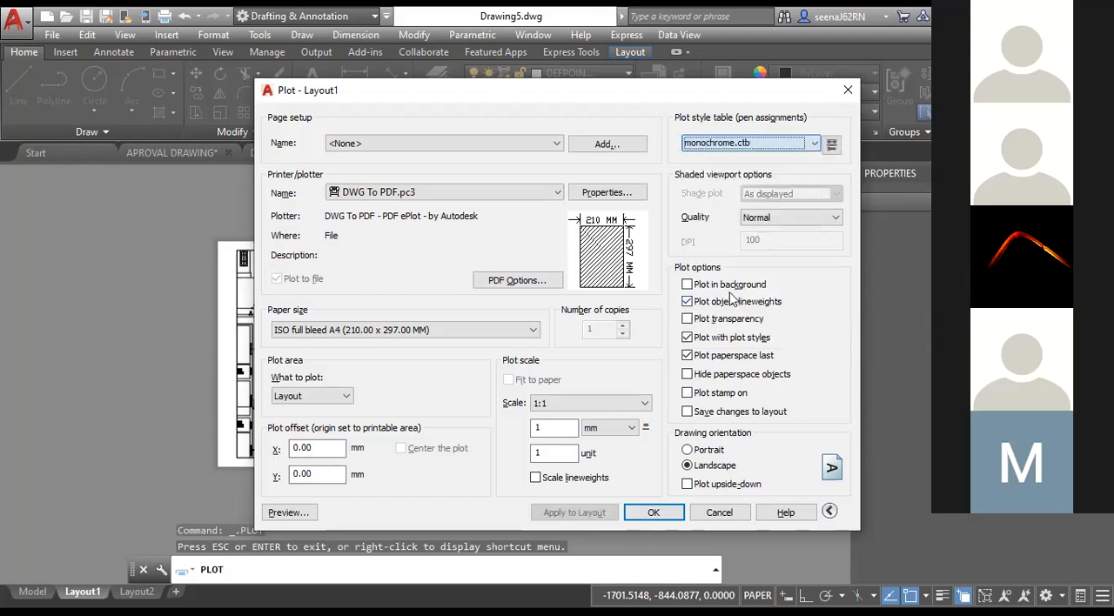
pyautogui.click(776, 146)
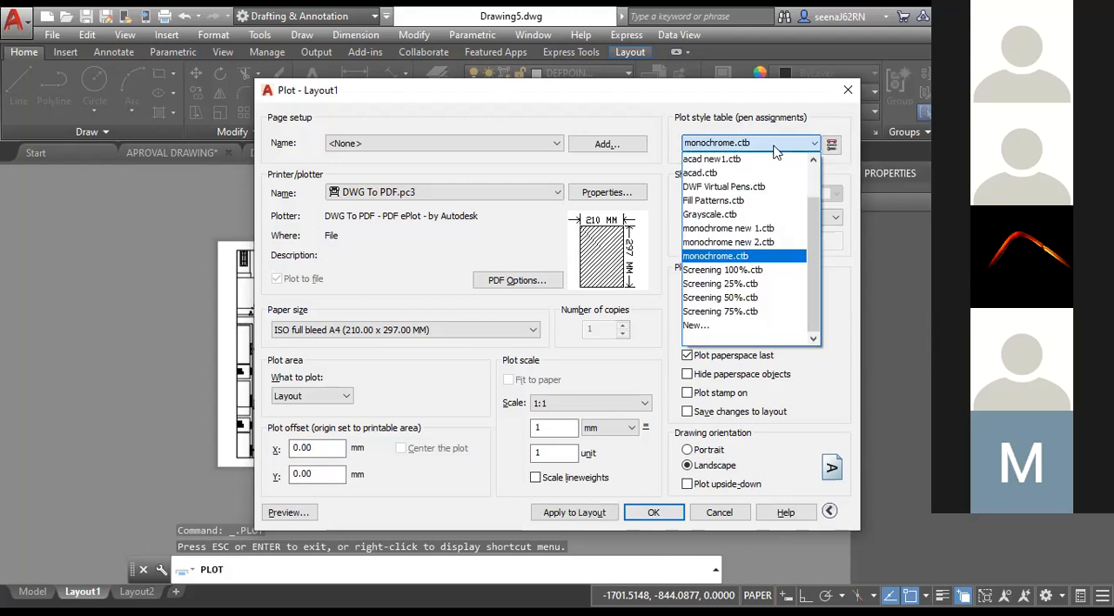
pyautogui.click(724, 173)
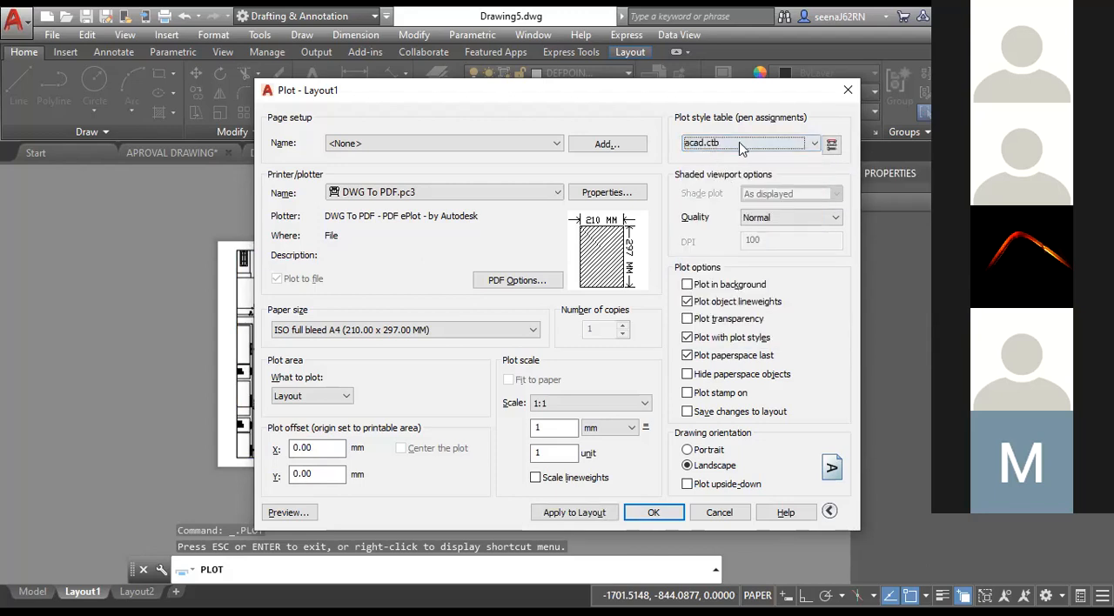
# Plot Layout1 with the monochrome.ctb plot style table in portrait orientation to Drawing5-Layout1.pdf on the Desktop.
pyautogui.click(754, 148)
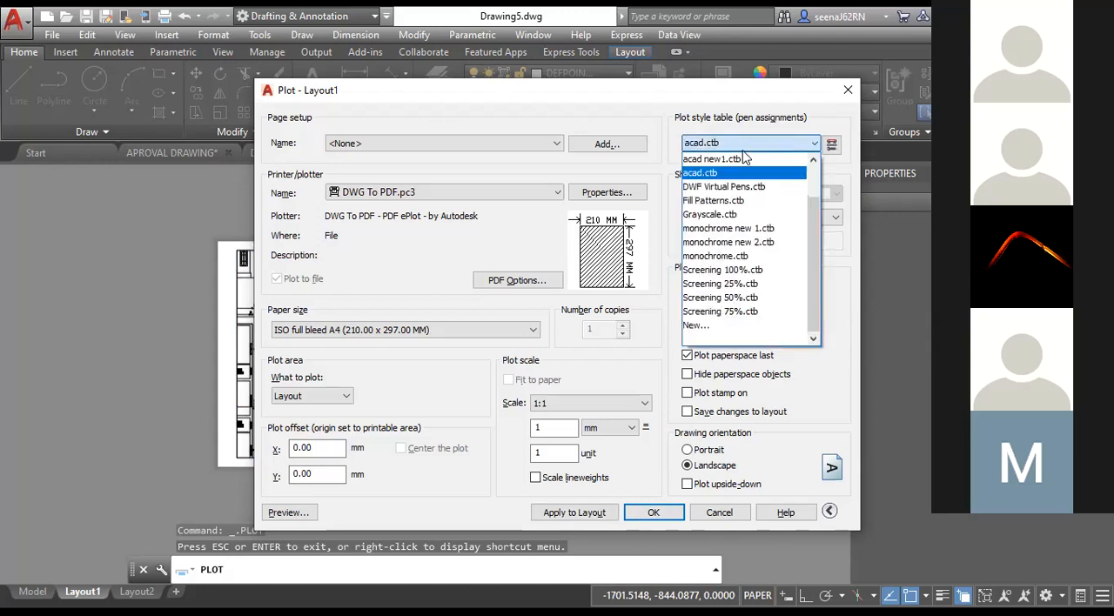
pyautogui.click(722, 257)
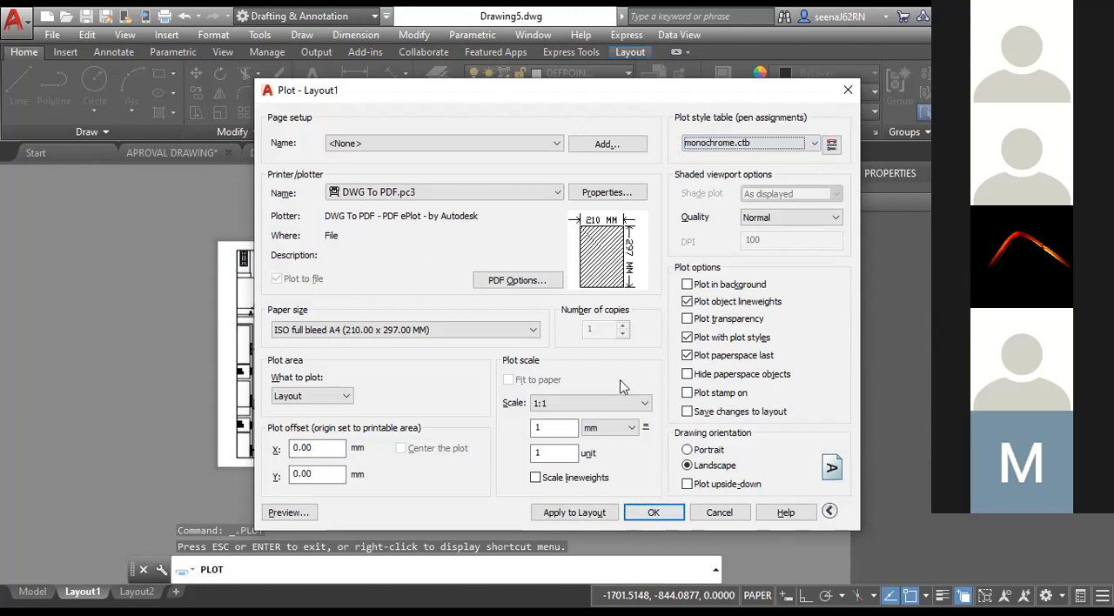
pyautogui.click(697, 451)
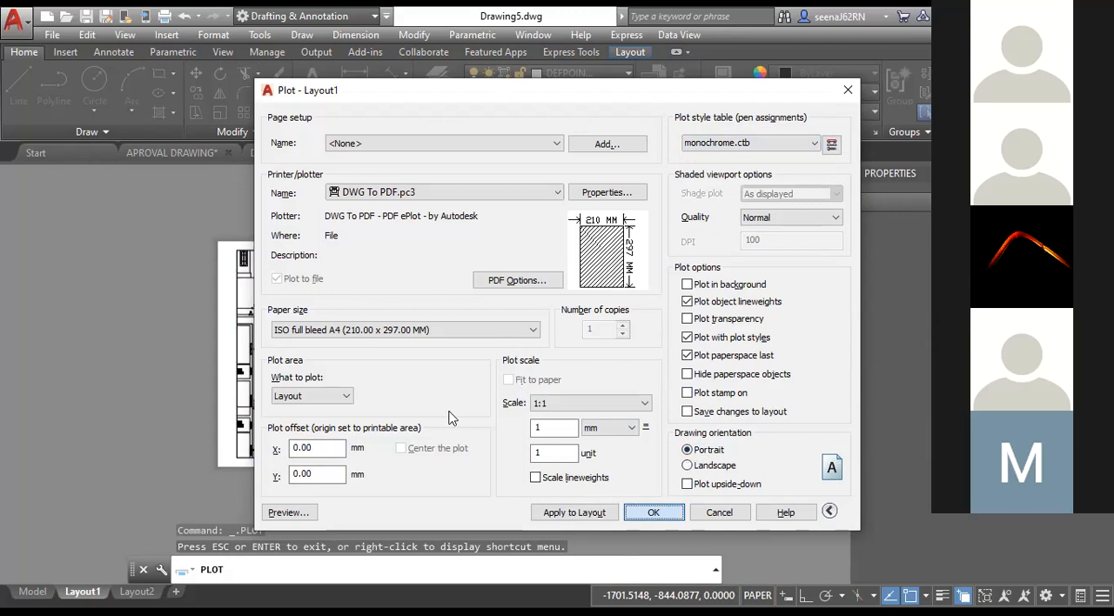
pyautogui.press('Return')
pyautogui.click(345, 320)
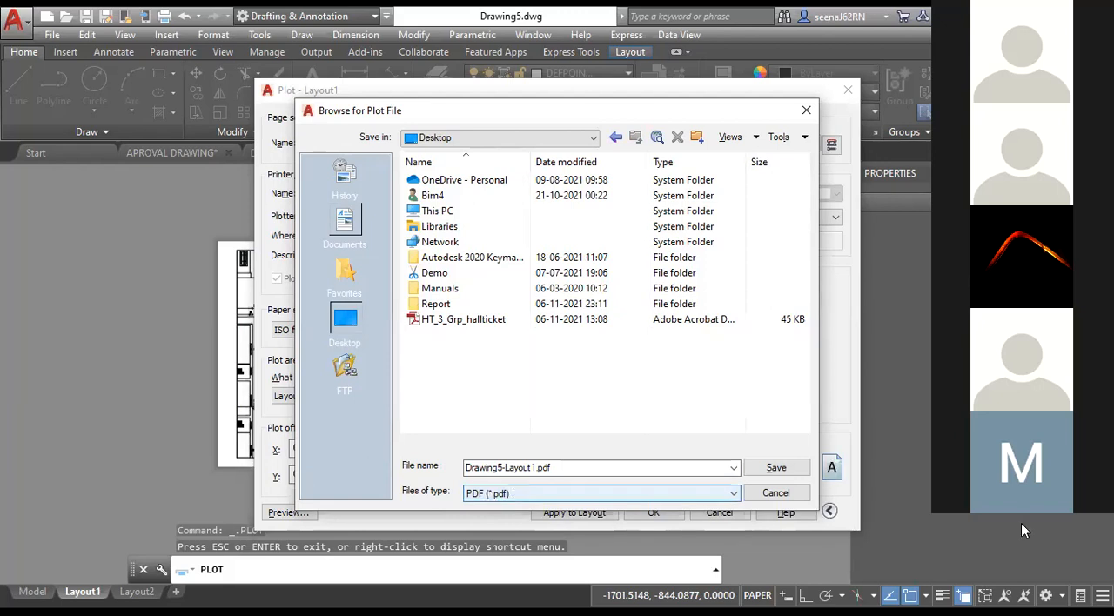
pyautogui.click(778, 469)
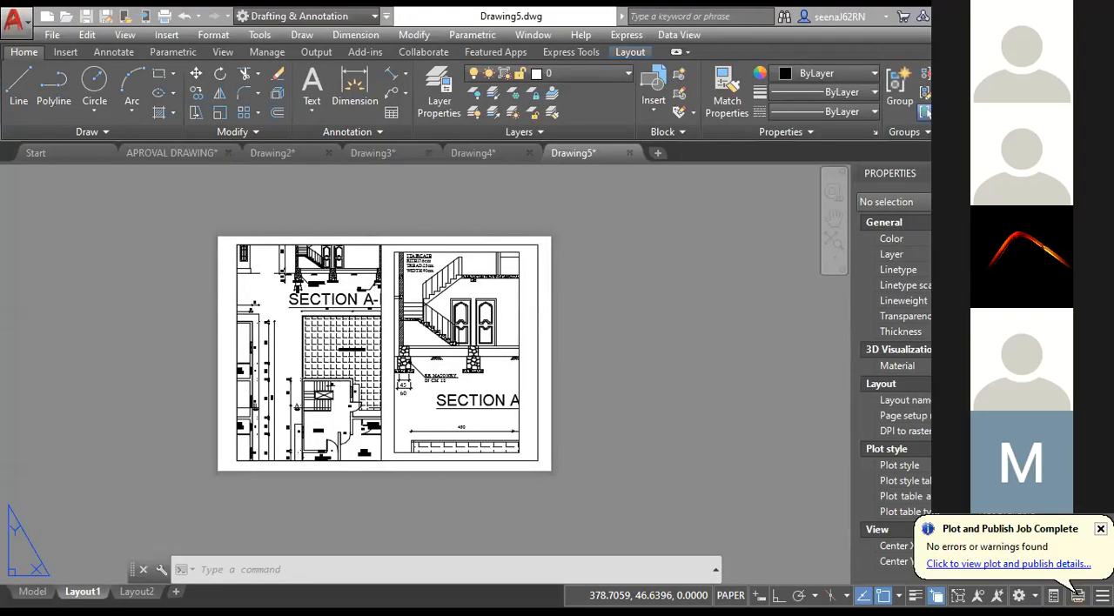
# Plot Layout1 in landscape orientation after previewing it, overwriting Drawing5-Layout1.pdf on the Desktop, and view the whole PDF page.
pyautogui.rightClick(88, 595)
pyautogui.click(131, 494)
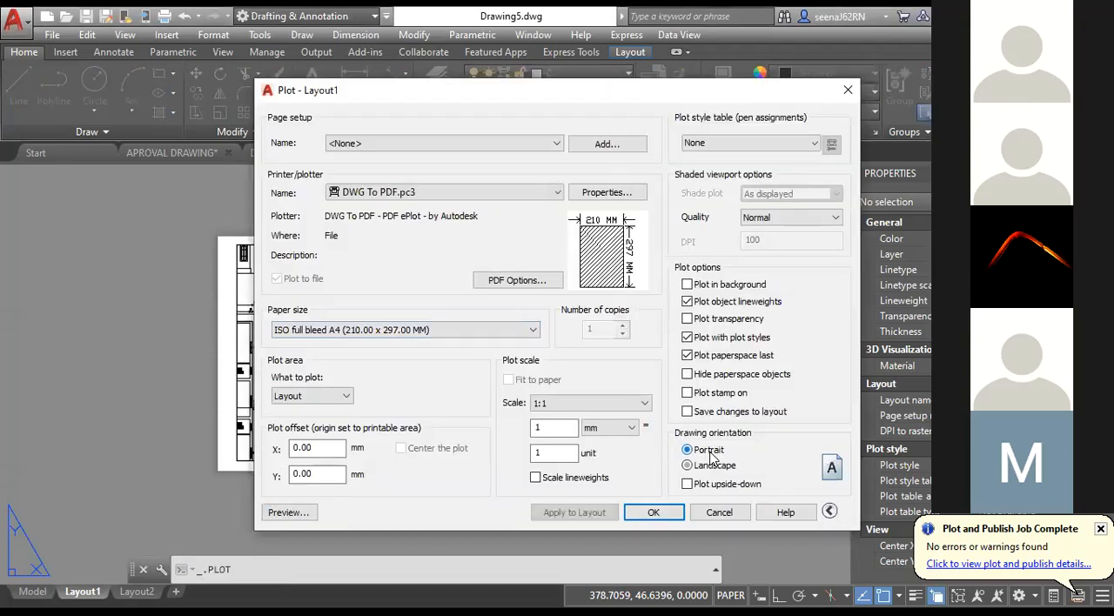
pyautogui.click(691, 468)
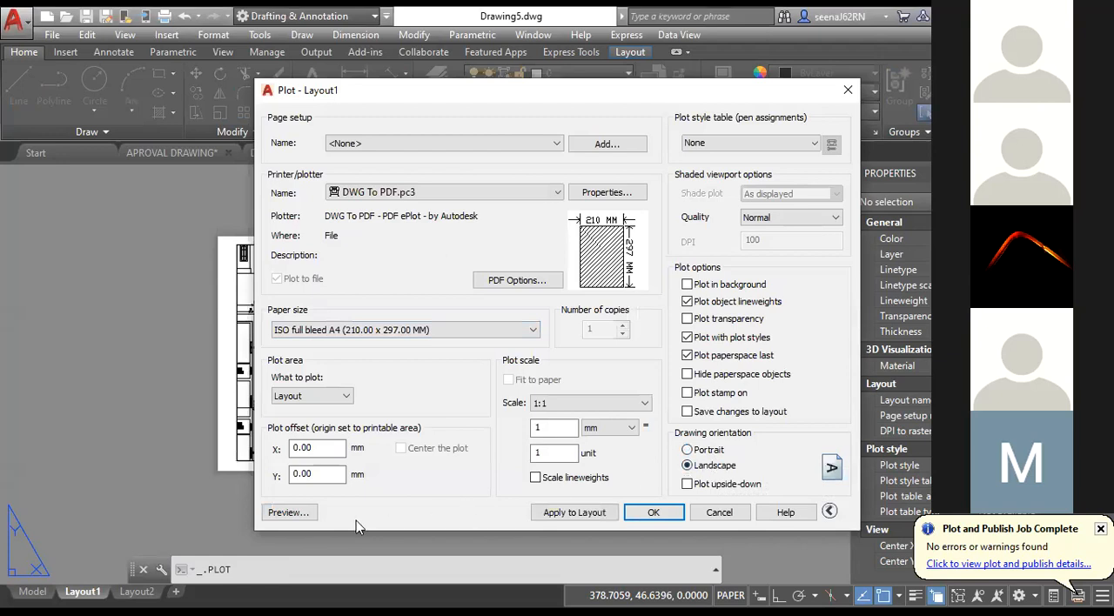
pyautogui.click(288, 516)
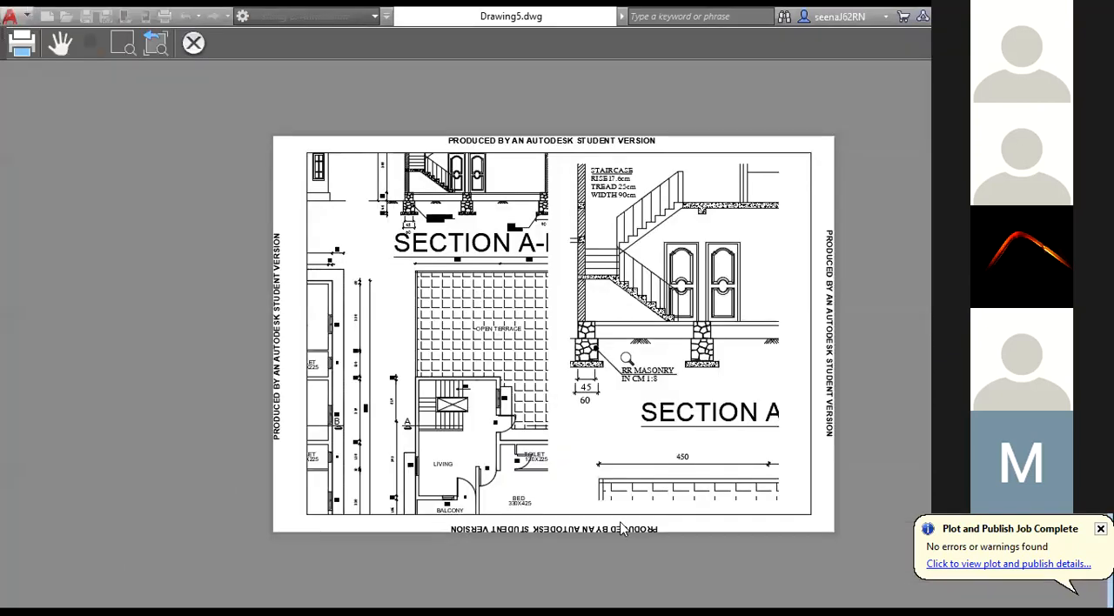
pyautogui.press('Escape')
pyautogui.click(661, 515)
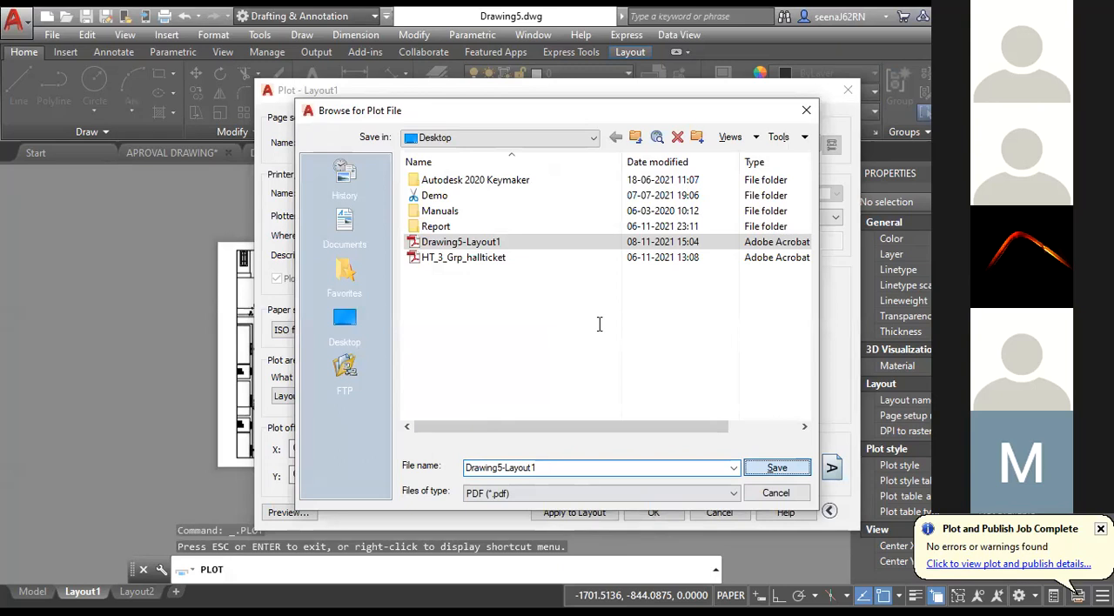
pyautogui.press('Return')
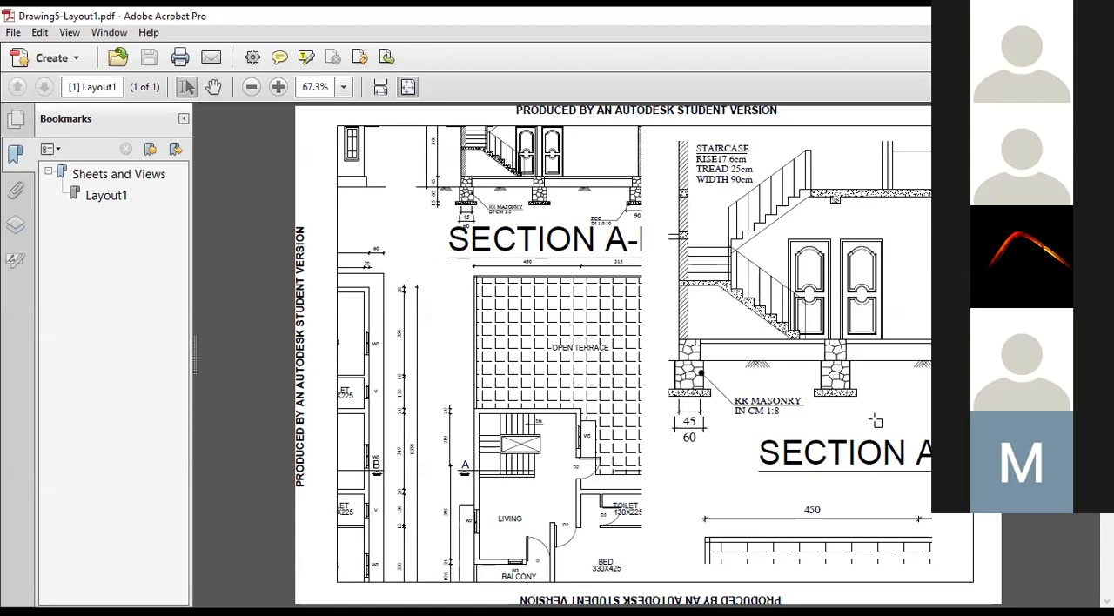
pyautogui.keyDown('ctrl'); pyautogui.scroll(-1, 875, 420); pyautogui.keyUp('ctrl')
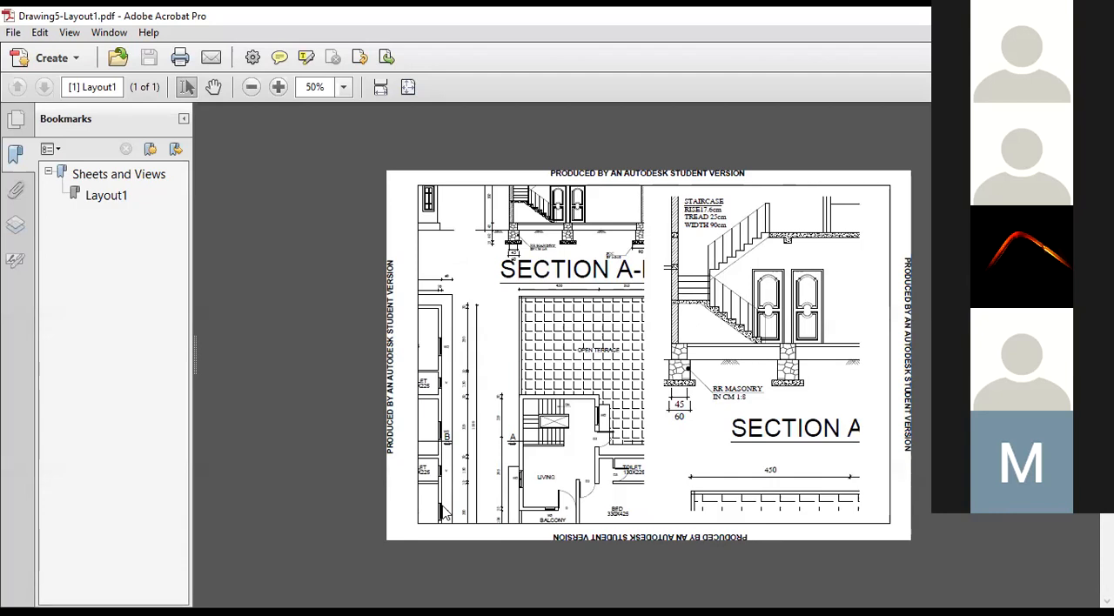
# Switch back to AutoCAD, view the GROUND FLOOR, FIRST FLOOR and APPROVAL LAYOUT layouts of APROVAL DRAWING, and return to model space.
pyautogui.hotkey('alt', 'Tab')
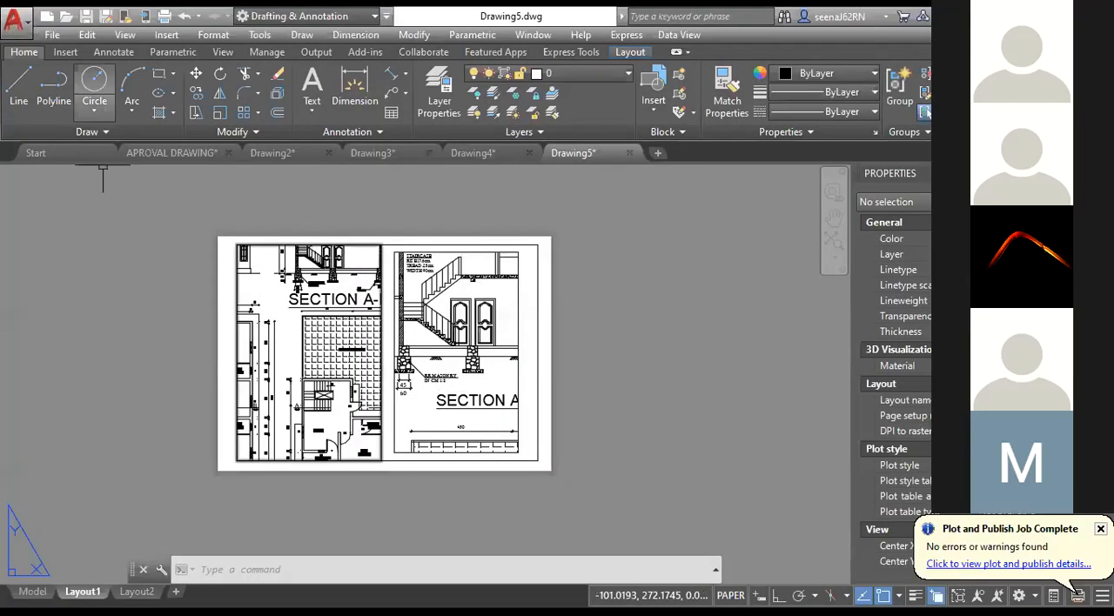
pyautogui.click(193, 157)
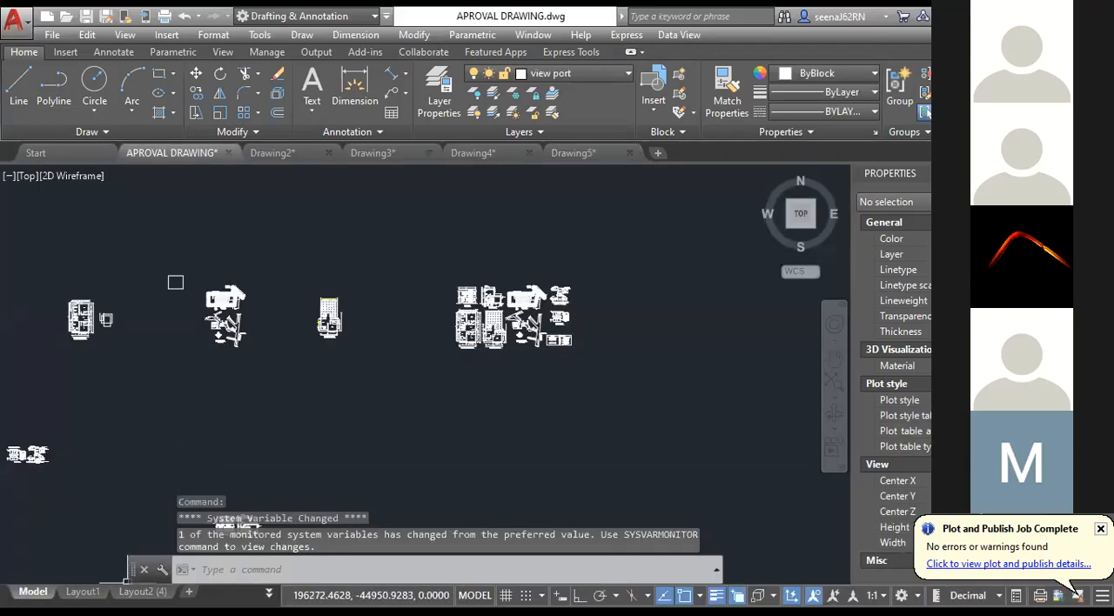
pyautogui.click(269, 595)
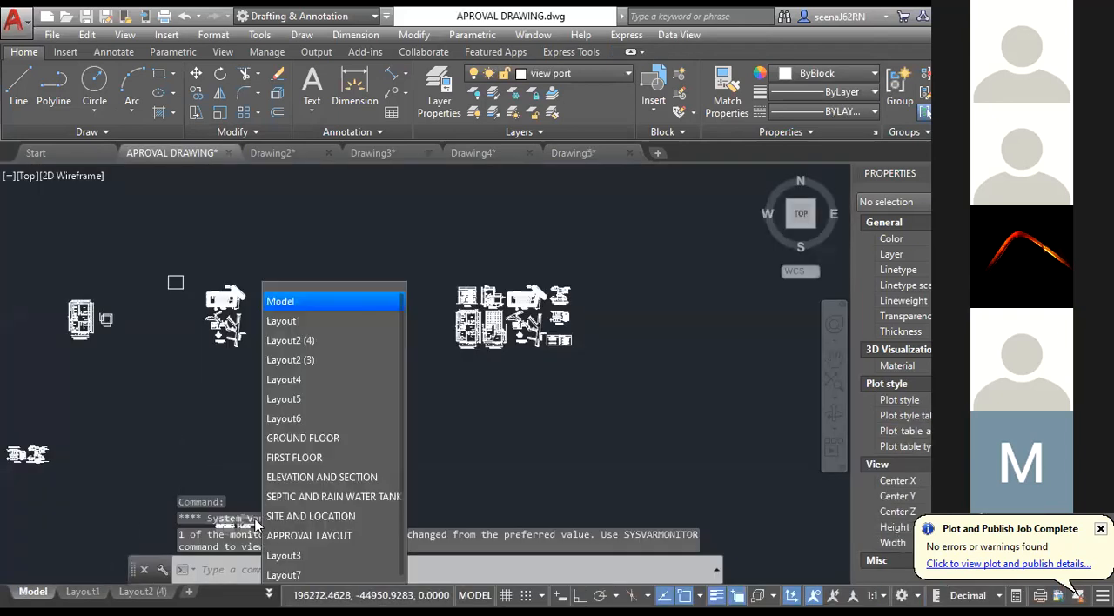
pyautogui.click(331, 435)
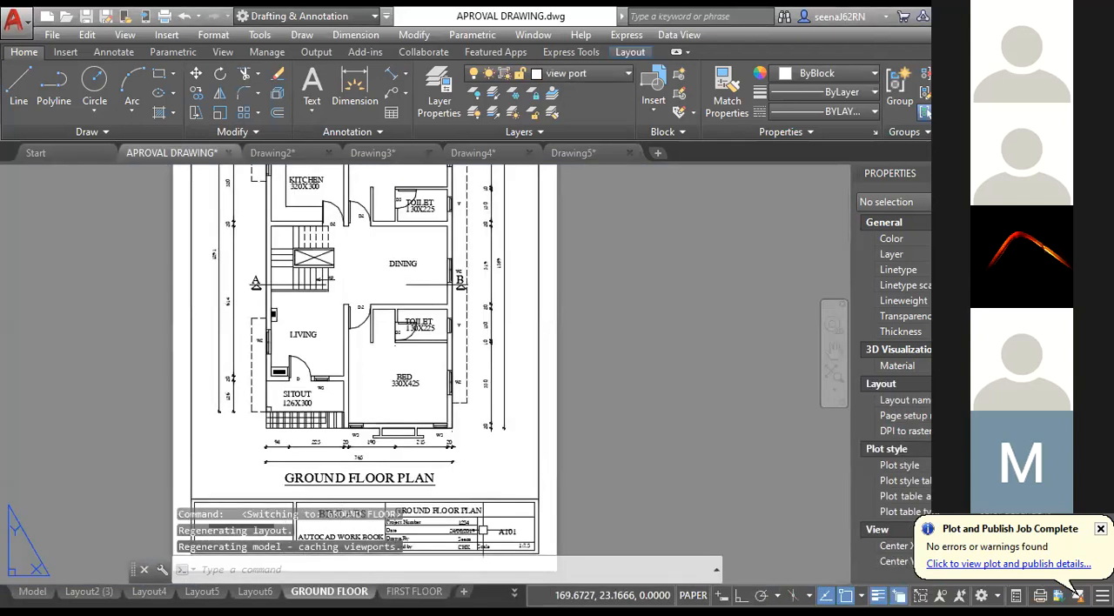
pyautogui.click(515, 592)
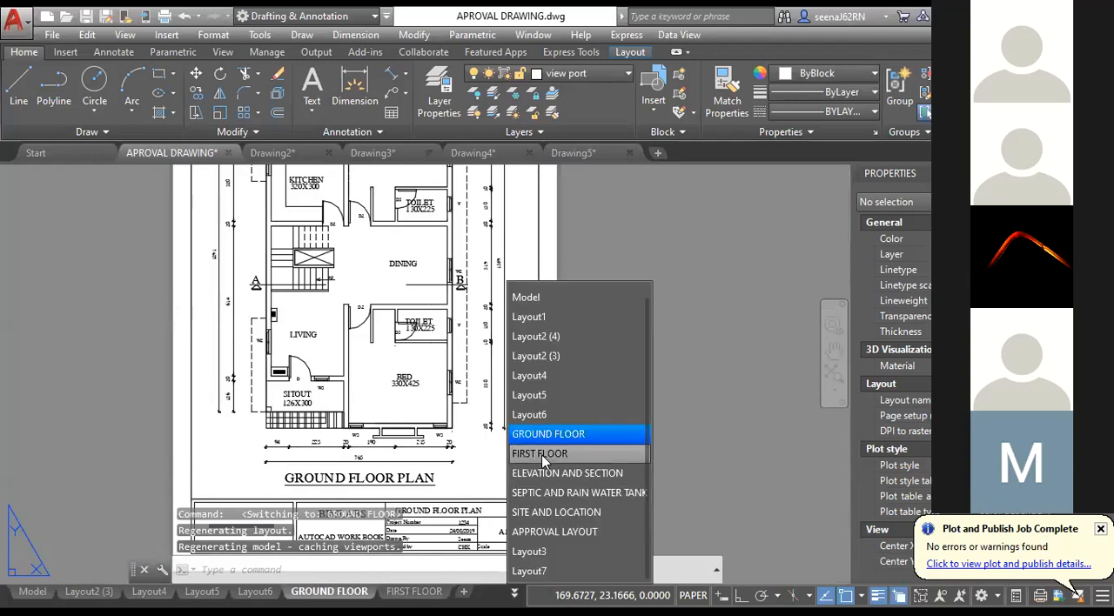
pyautogui.click(527, 452)
pyautogui.click(514, 592)
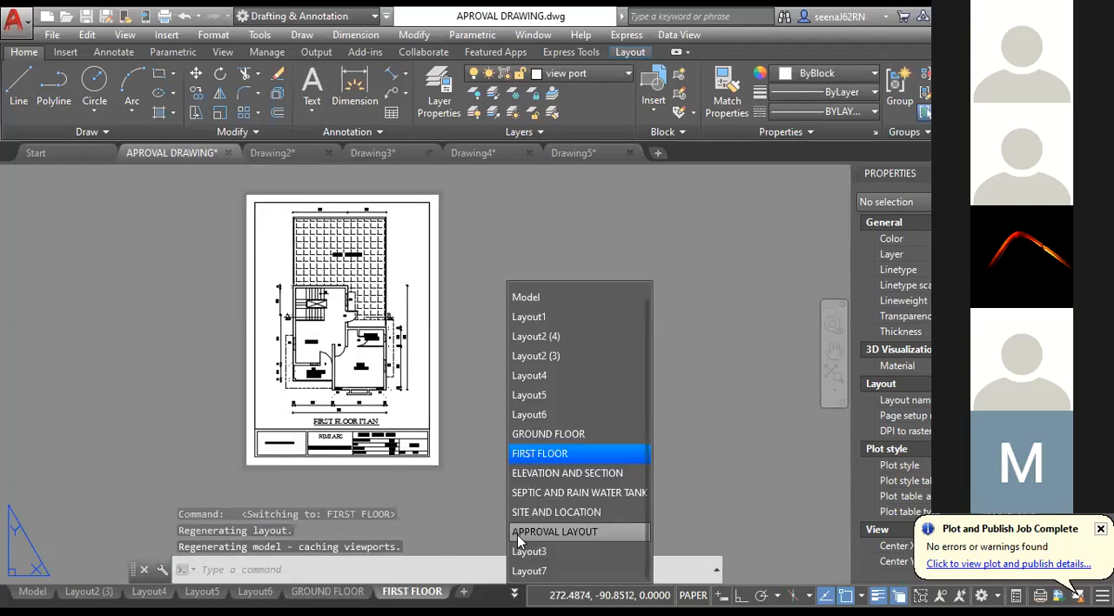
pyautogui.click(517, 535)
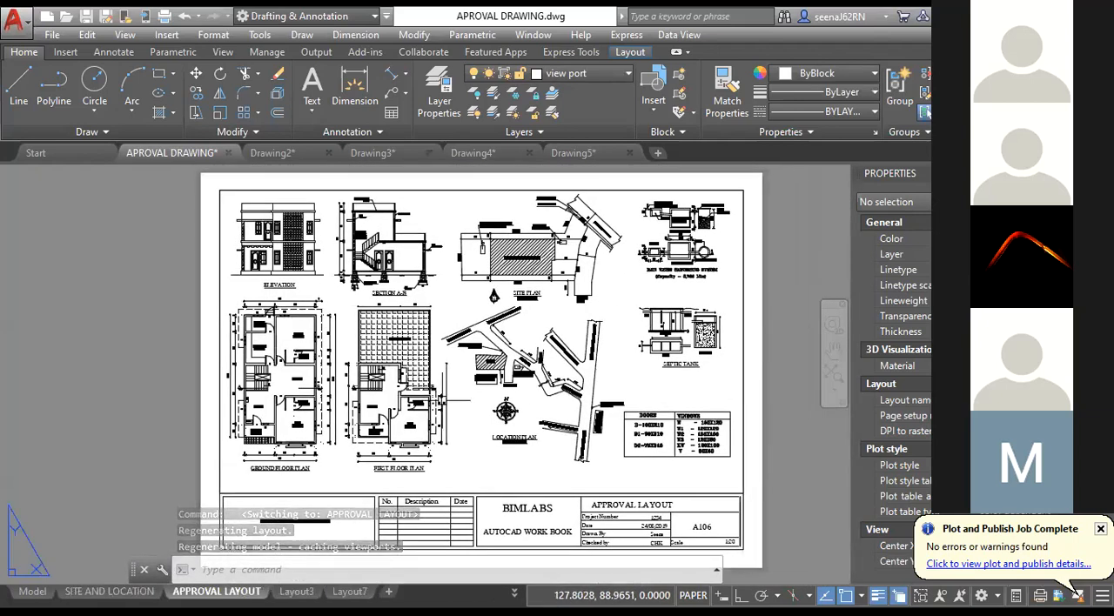
pyautogui.click(33, 591)
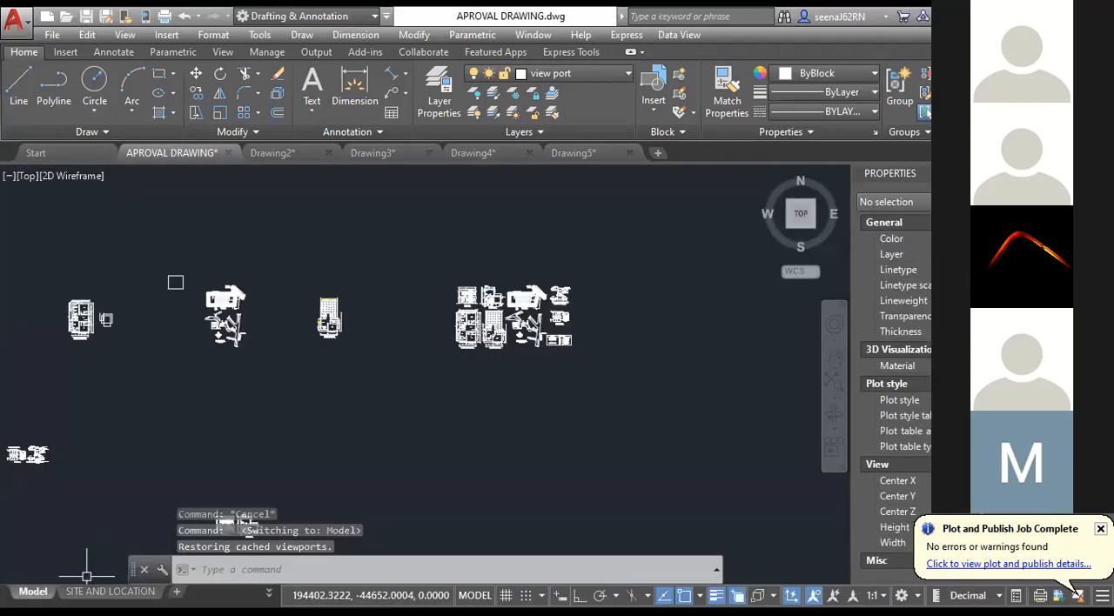
# Start a Batch Plot and remove the APROVAL DRAWING sheets from Model through Layout6 from the sheet list.
pyautogui.click(15, 21)
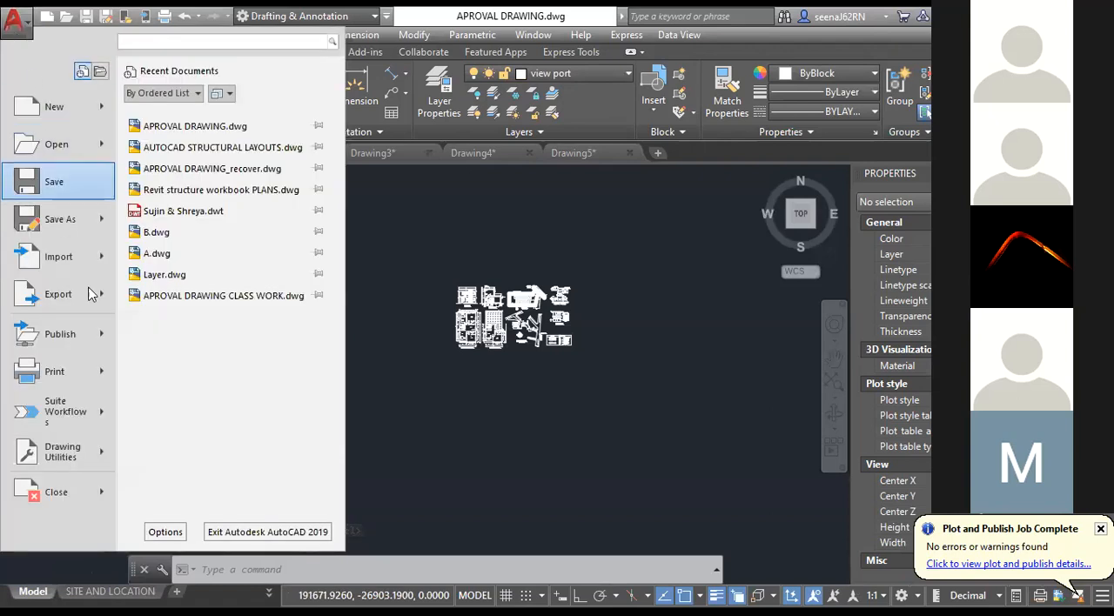
pyautogui.moveTo(108, 375)
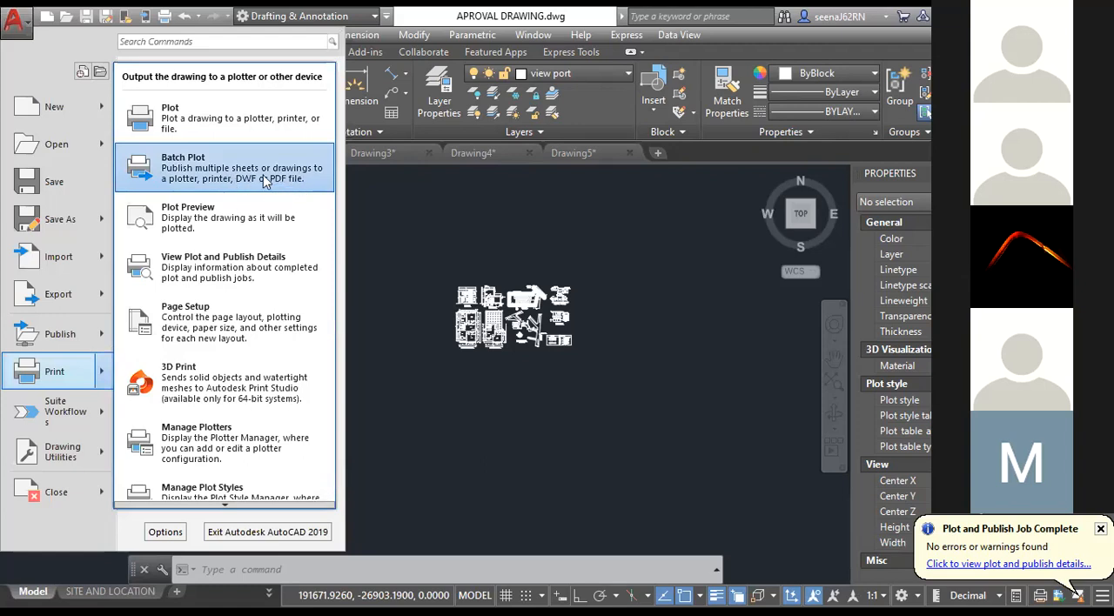
pyautogui.press('Escape')
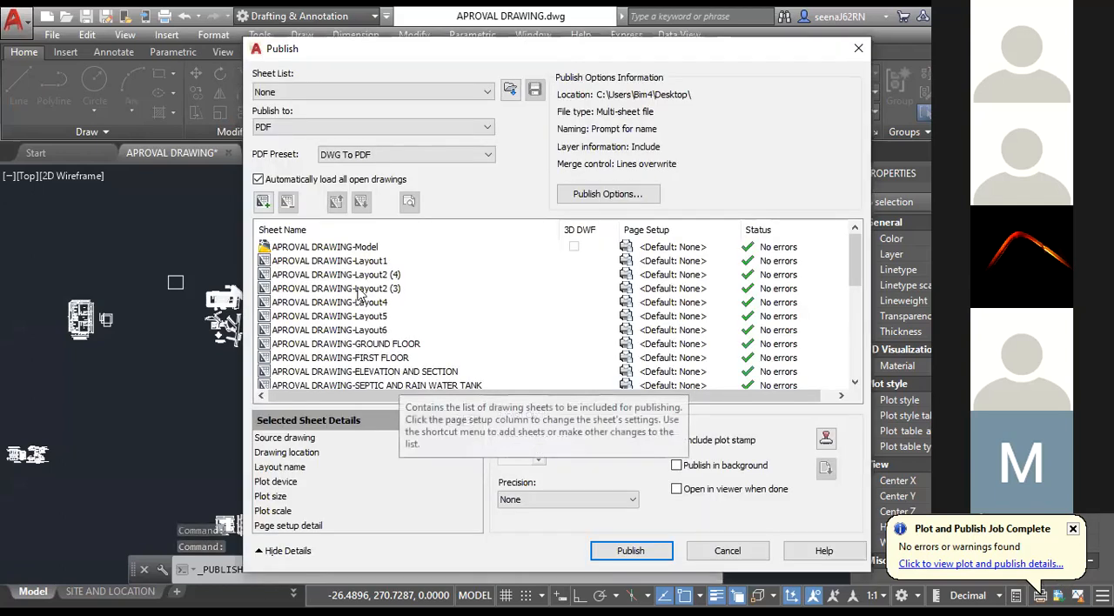
pyautogui.click(325, 247)
pyautogui.scroll(-1, 341, 288)
pyautogui.keyDown('shift'); pyautogui.click(340, 288); pyautogui.keyUp('shift')
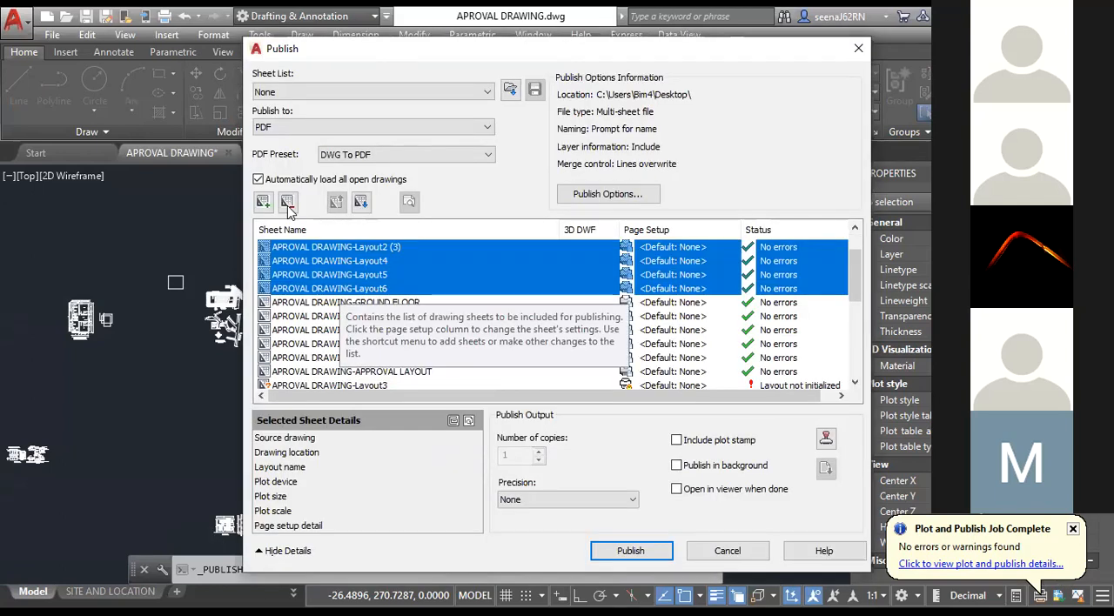
pyautogui.click(288, 203)
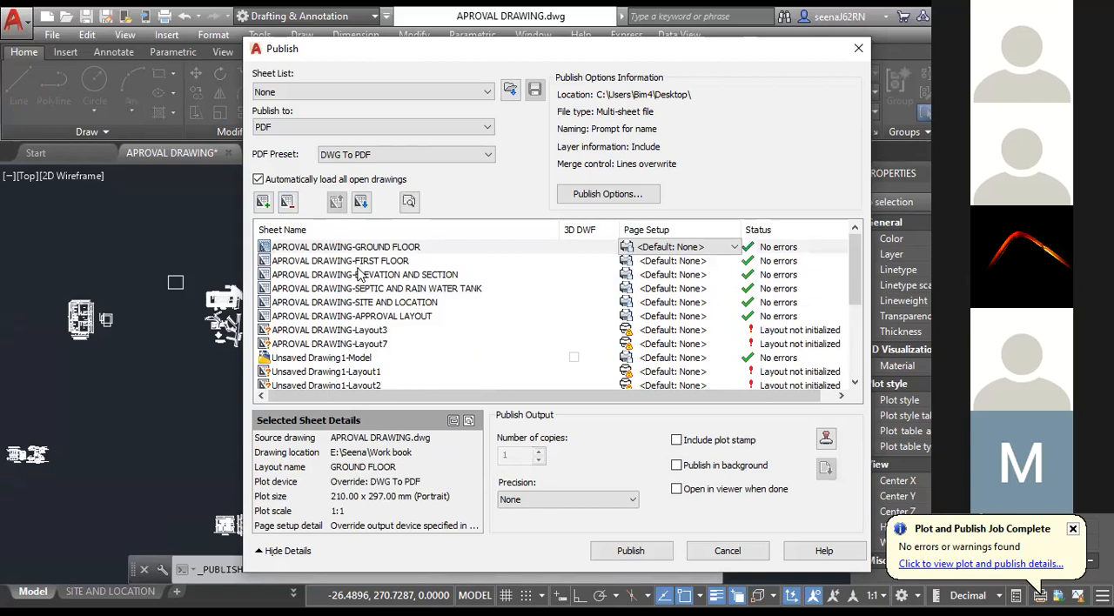
# Remove APROVAL DRAWING Layout3 and Layout7 and all the unsaved drawings' sheets from the publish list.
pyautogui.scroll(-1, 362, 275)
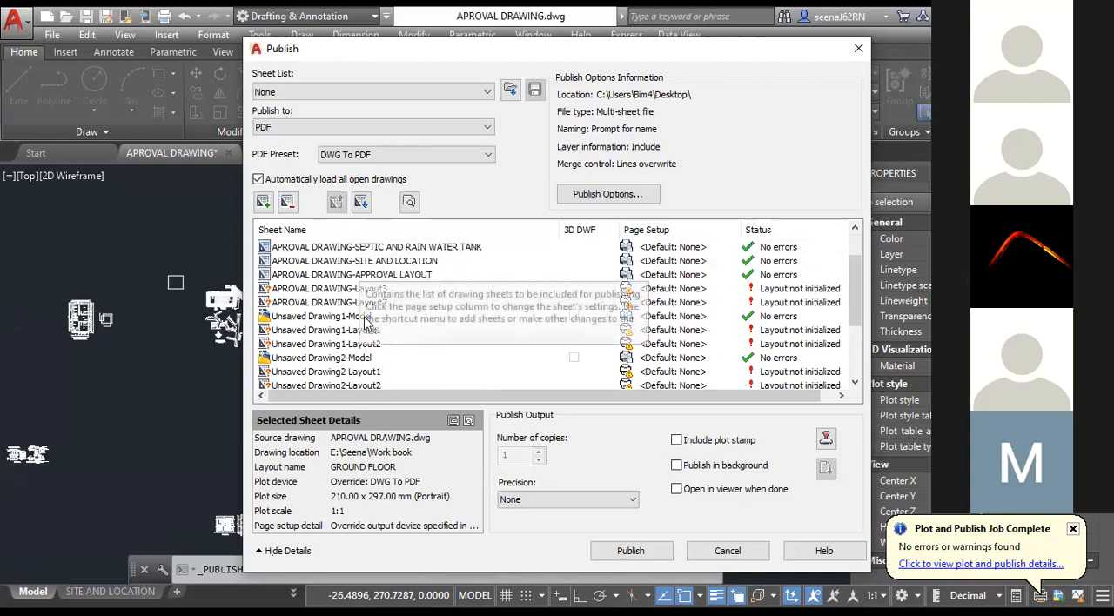
pyautogui.click(357, 319)
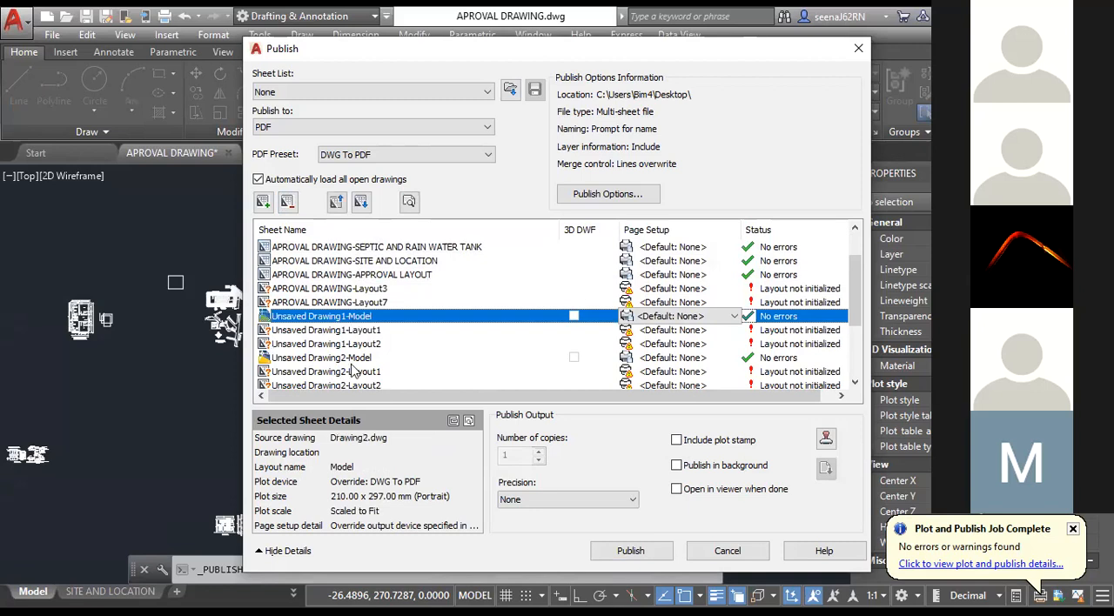
pyautogui.press('Up')
pyautogui.press('Up')
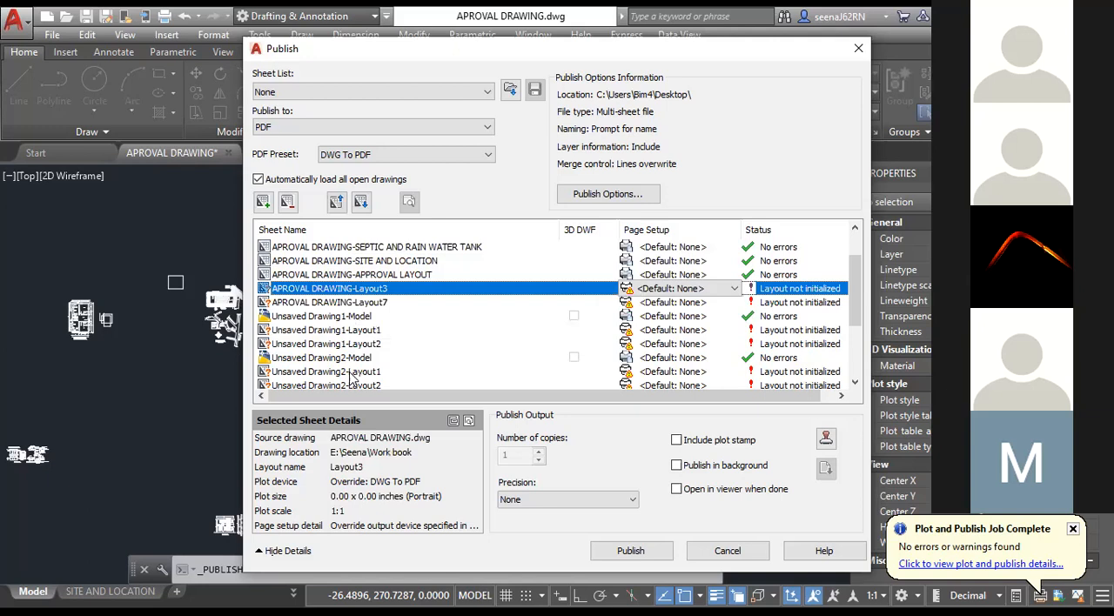
pyautogui.scroll(-4, 338, 305)
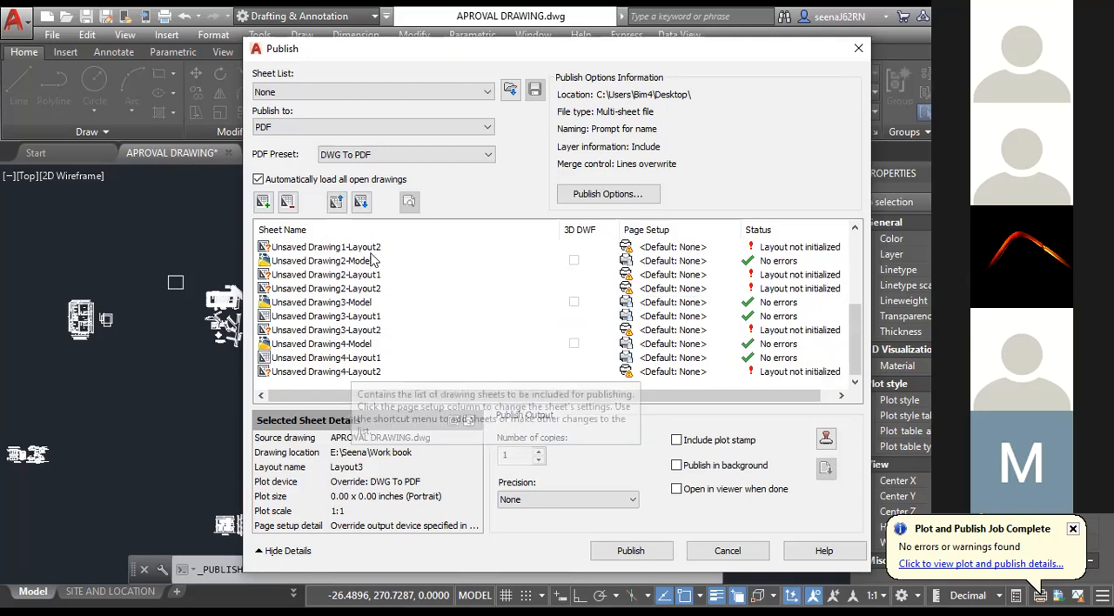
pyautogui.keyDown('shift'); pyautogui.click(351, 380); pyautogui.keyUp('shift')
pyautogui.scroll(4, 392, 294)
pyautogui.press('Delete')
pyautogui.click(392, 290)
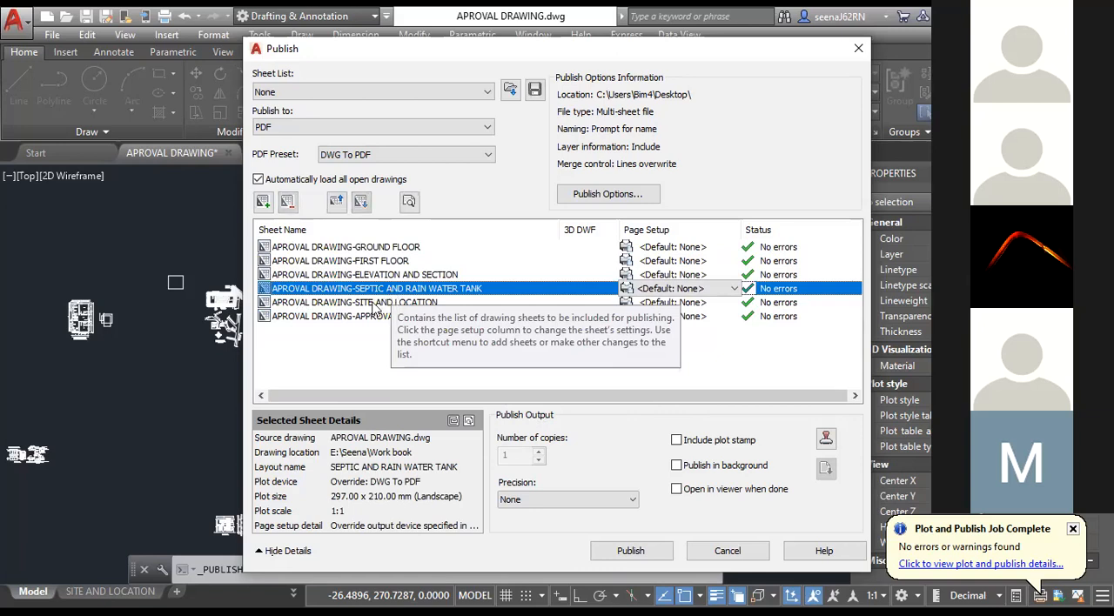
pyautogui.click(375, 304)
pyautogui.click(364, 318)
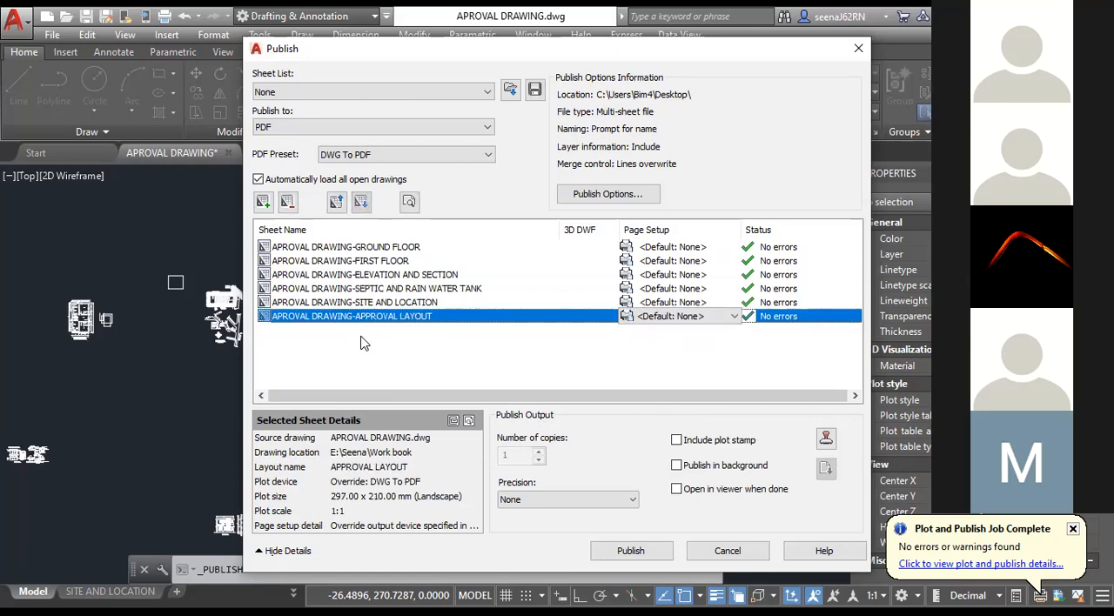
pyautogui.click(364, 343)
pyautogui.click(369, 302)
pyautogui.click(373, 319)
pyautogui.click(369, 291)
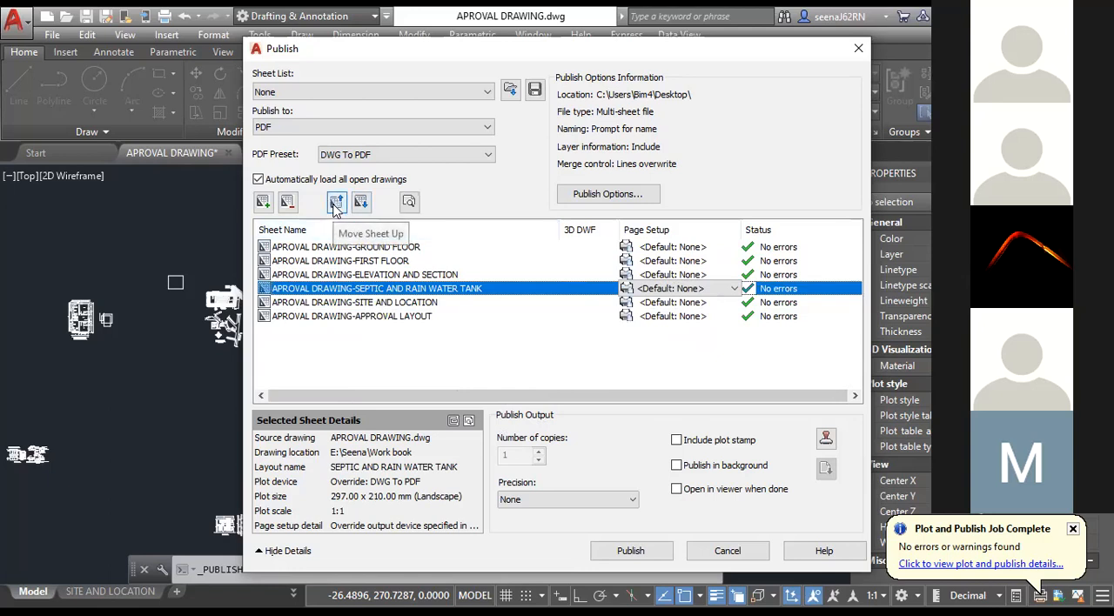
# Move the APPROVAL LAYOUT sheet to the top of the publish list, above GROUND FLOOR.
pyautogui.click(352, 318)
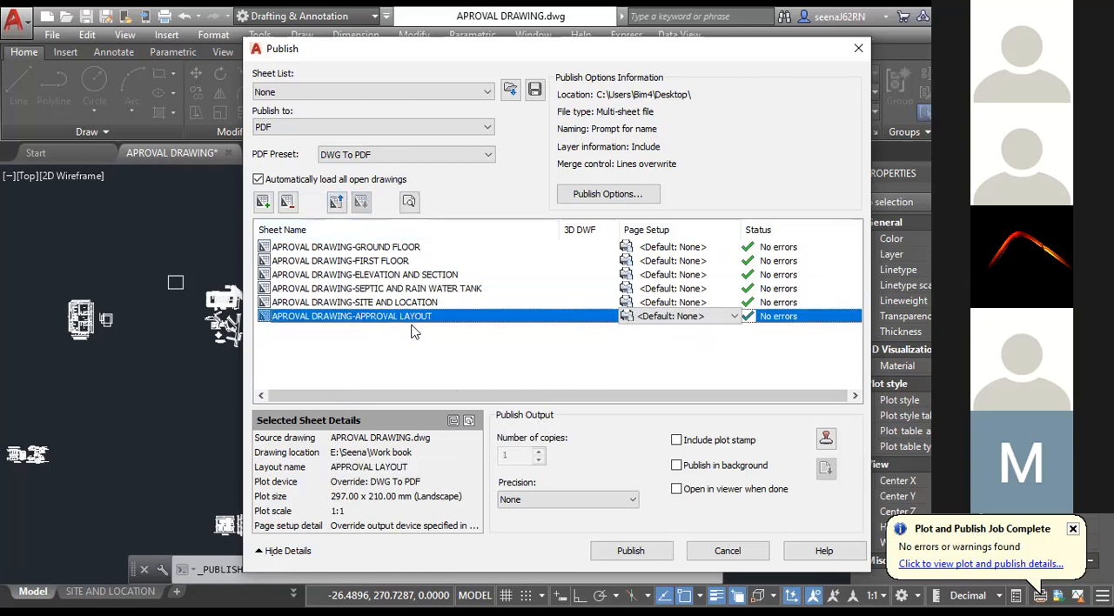
pyautogui.click(337, 203)
pyautogui.click(337, 203)
pyautogui.click(337, 203)
pyautogui.click(336, 203)
pyautogui.click(336, 202)
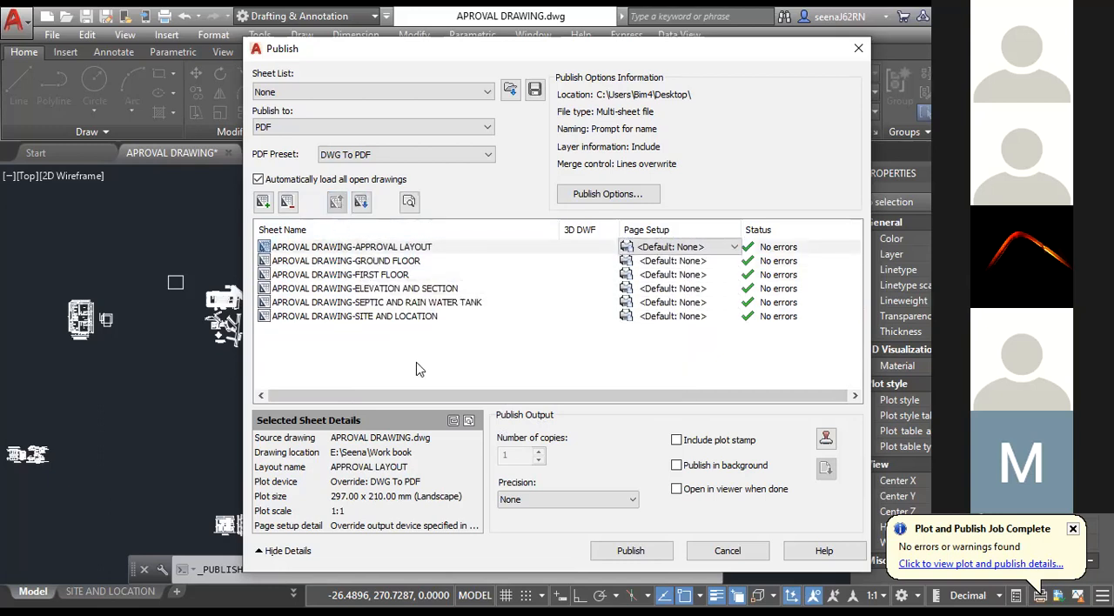
# Publish the listed sheets to APROVAL DRAWING.pdf on the Desktop, choosing to save the current sheet list.
pyautogui.click(375, 248)
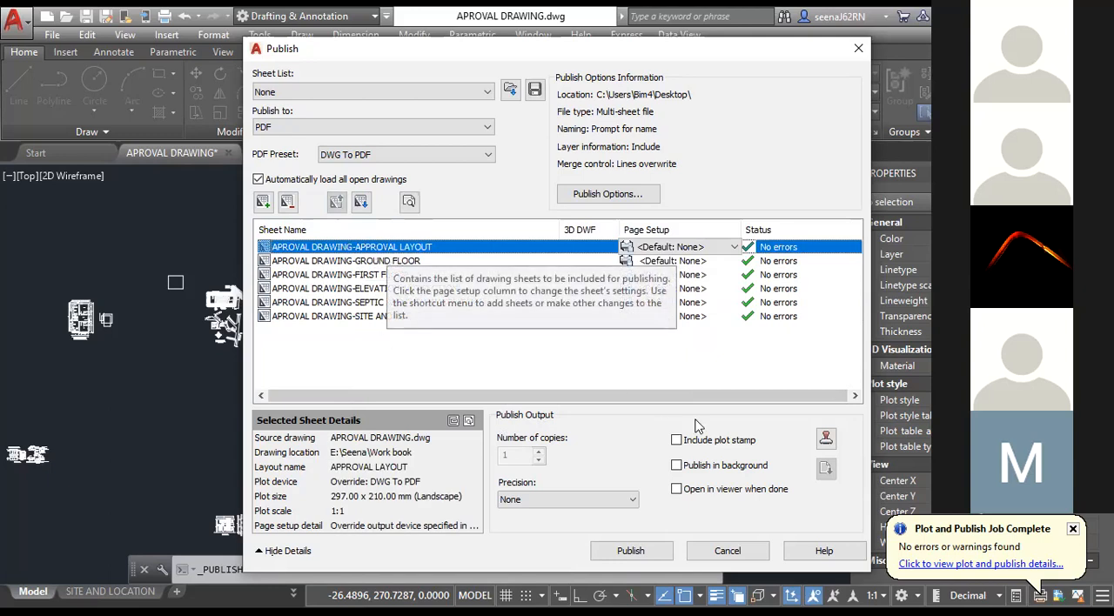
pyautogui.click(624, 553)
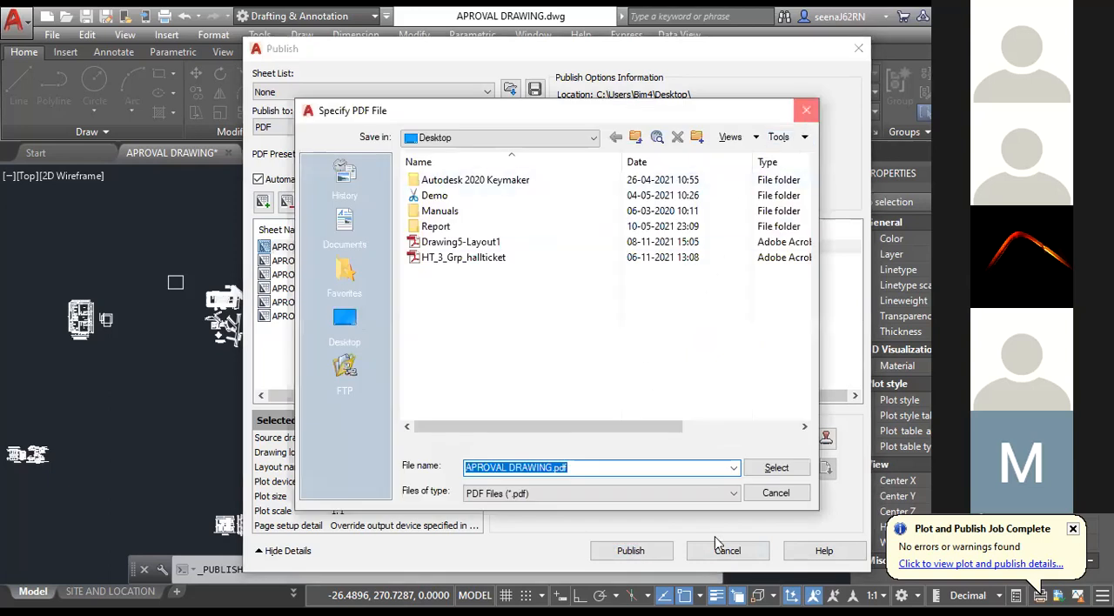
pyautogui.press('Escape')
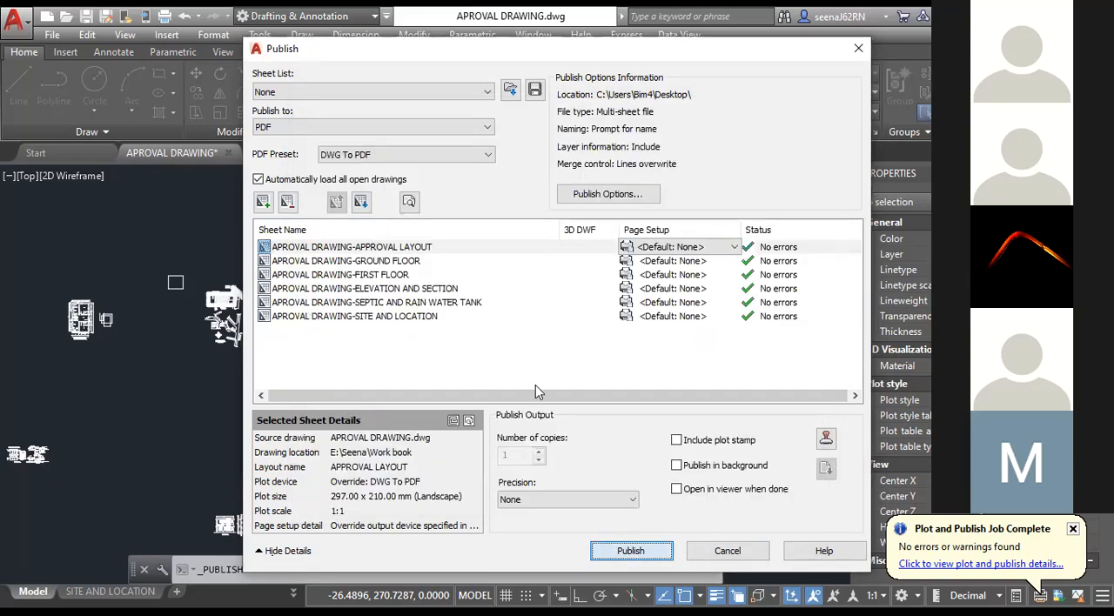
pyautogui.press('Return')
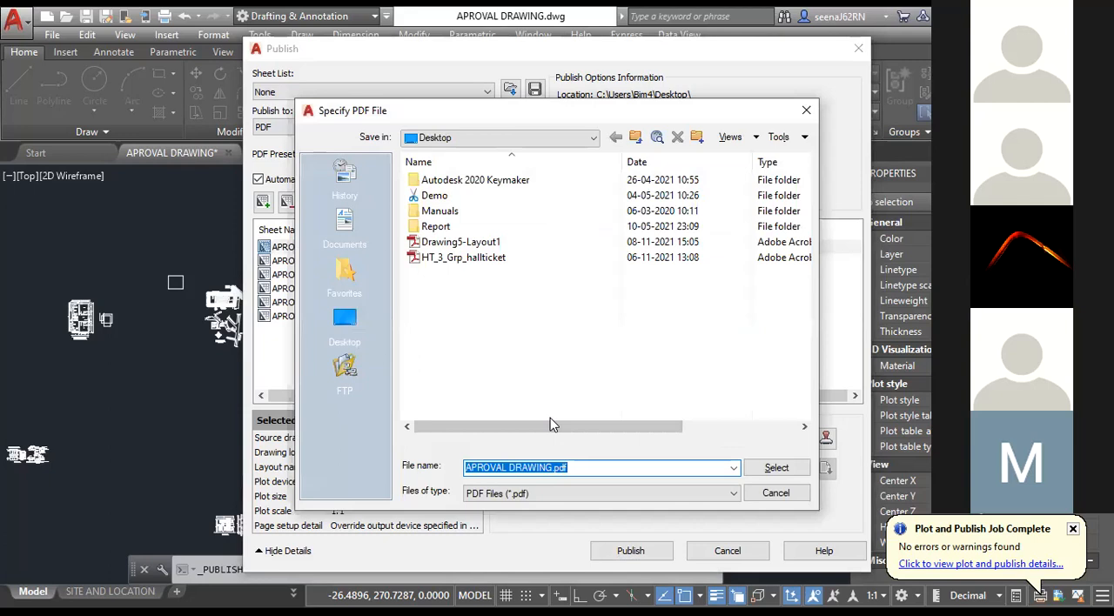
pyautogui.press('Return')
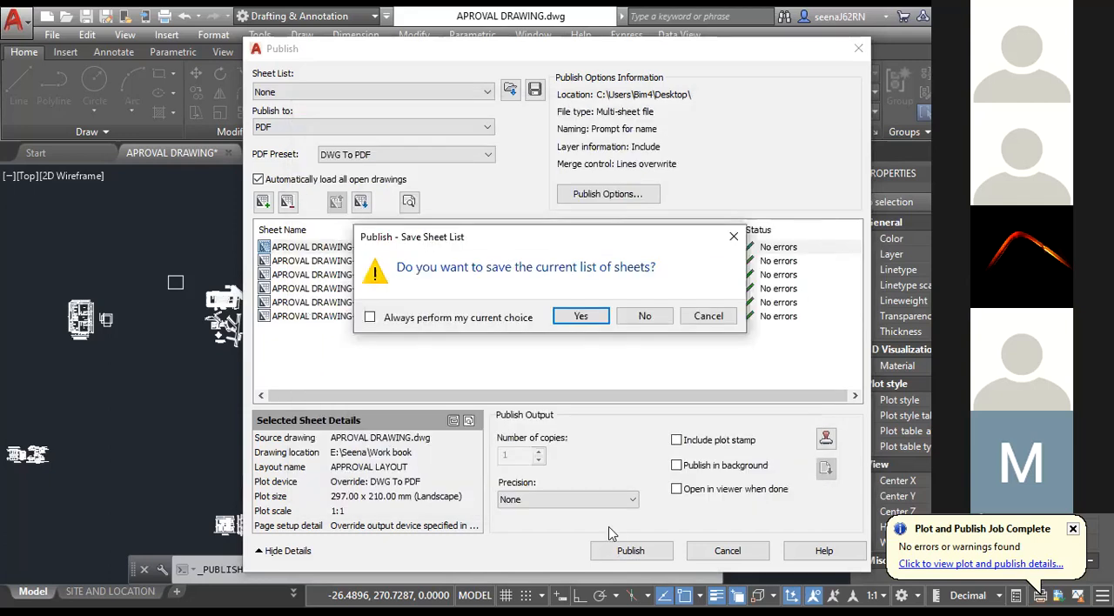
pyautogui.click(576, 320)
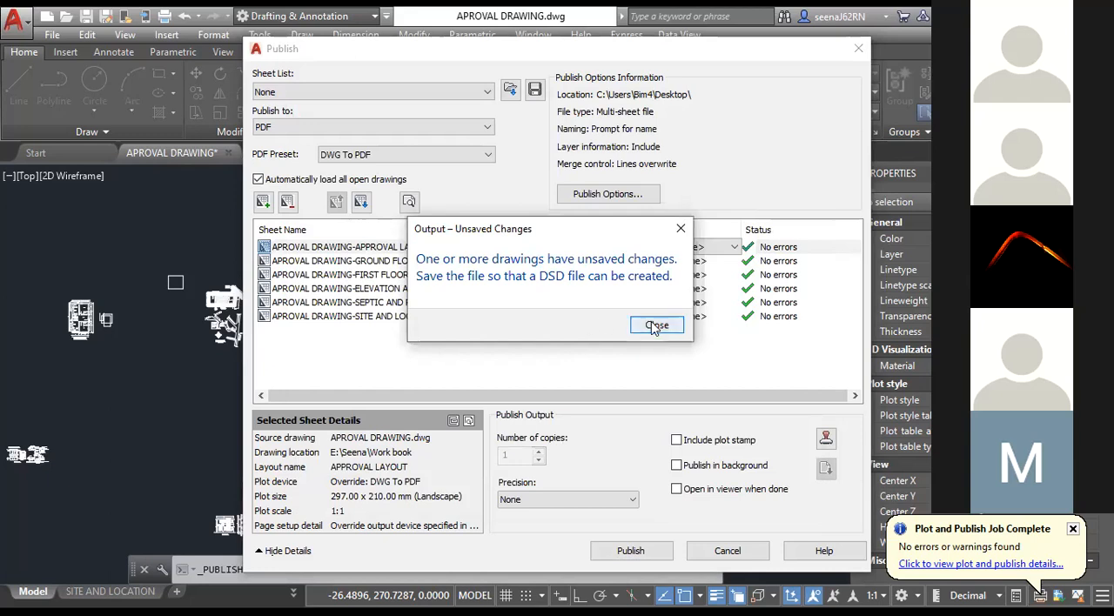
pyautogui.press('Return')
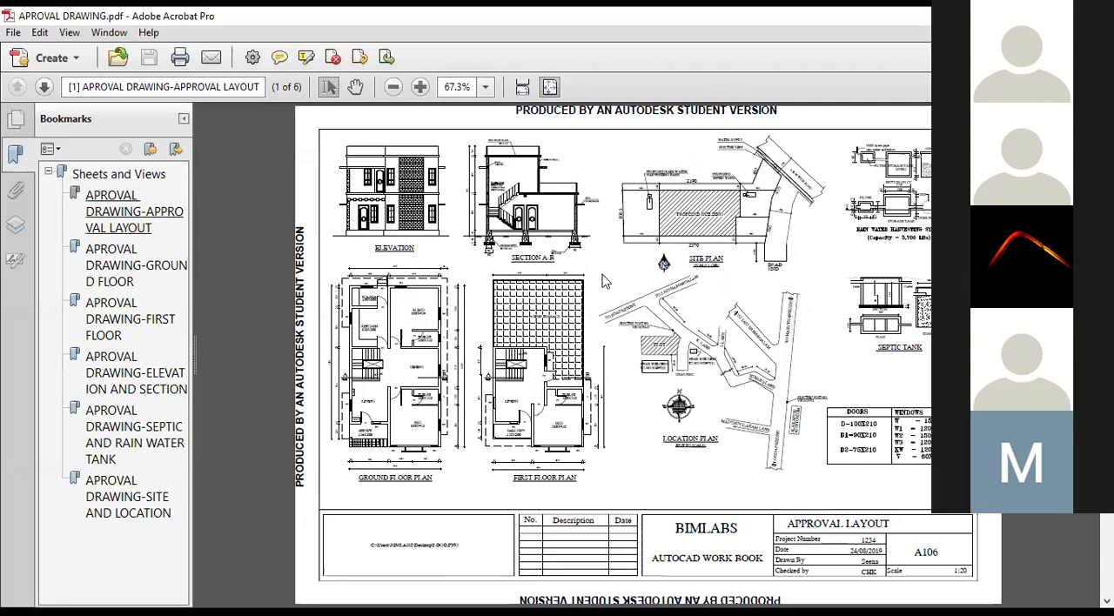
# Look through the published APROVAL DRAWING.pdf from the APPROVAL LAYOUT page to the SITE AND LOCATION page.
pyautogui.scroll(-1, 634, 279)
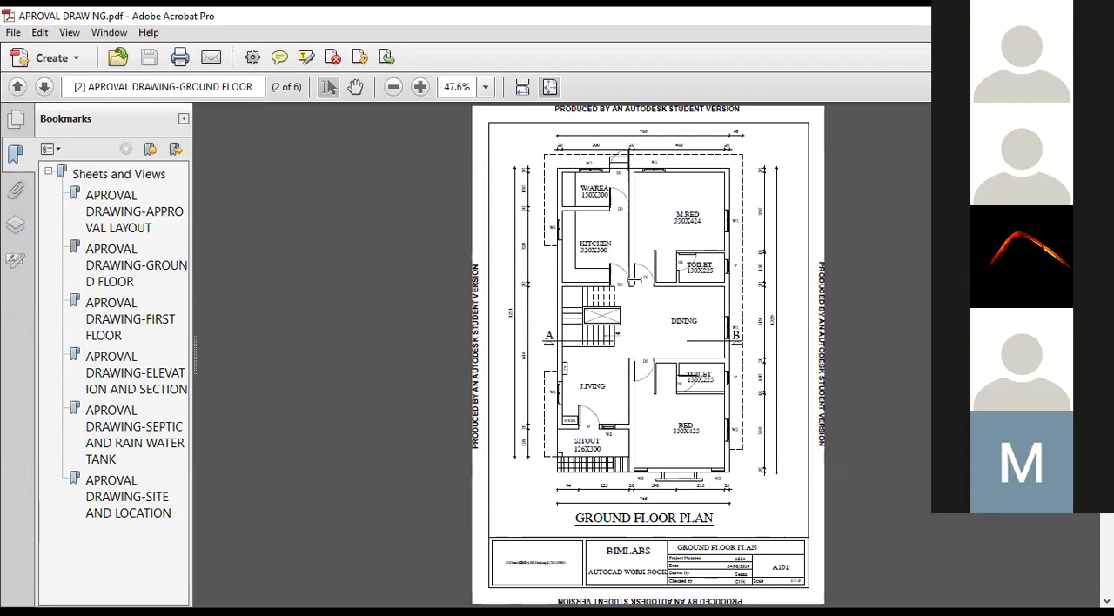
pyautogui.scroll(-1, 643, 306)
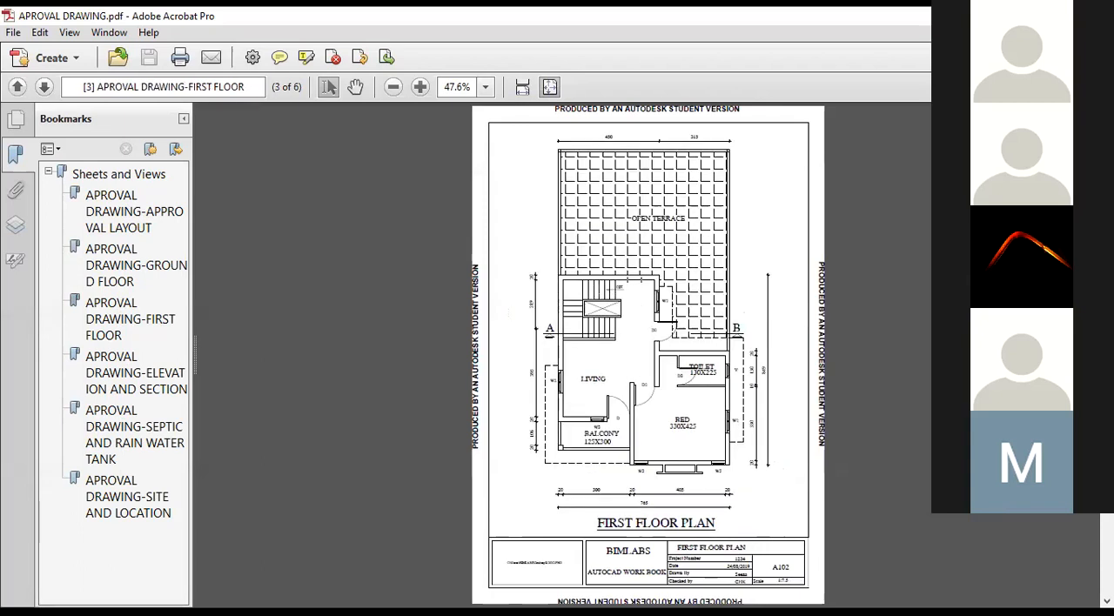
pyautogui.scroll(-1, 634, 278)
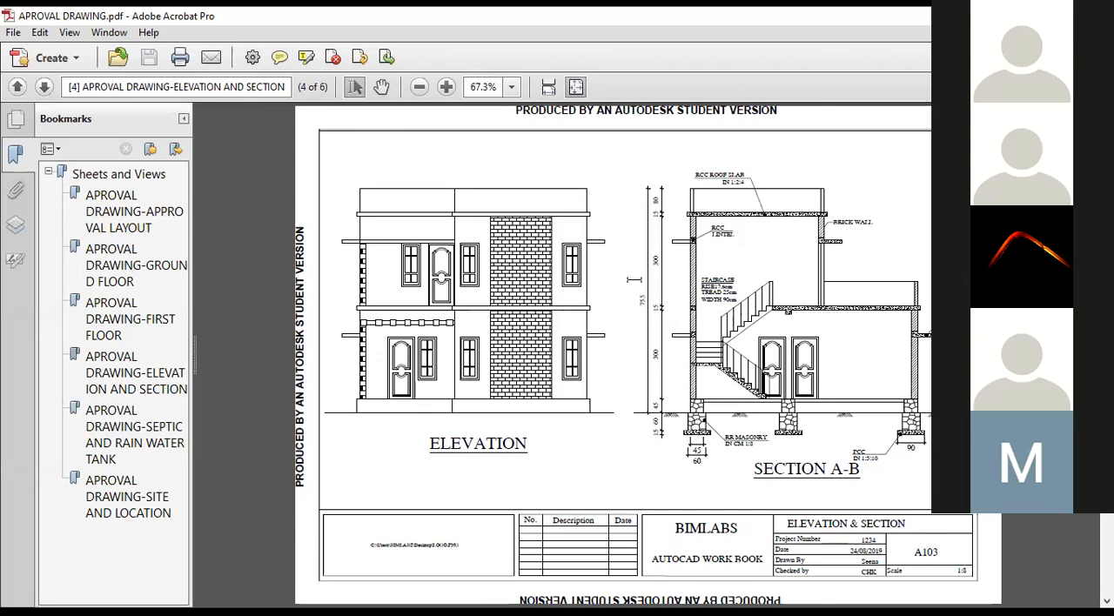
pyautogui.scroll(-1, 640, 288)
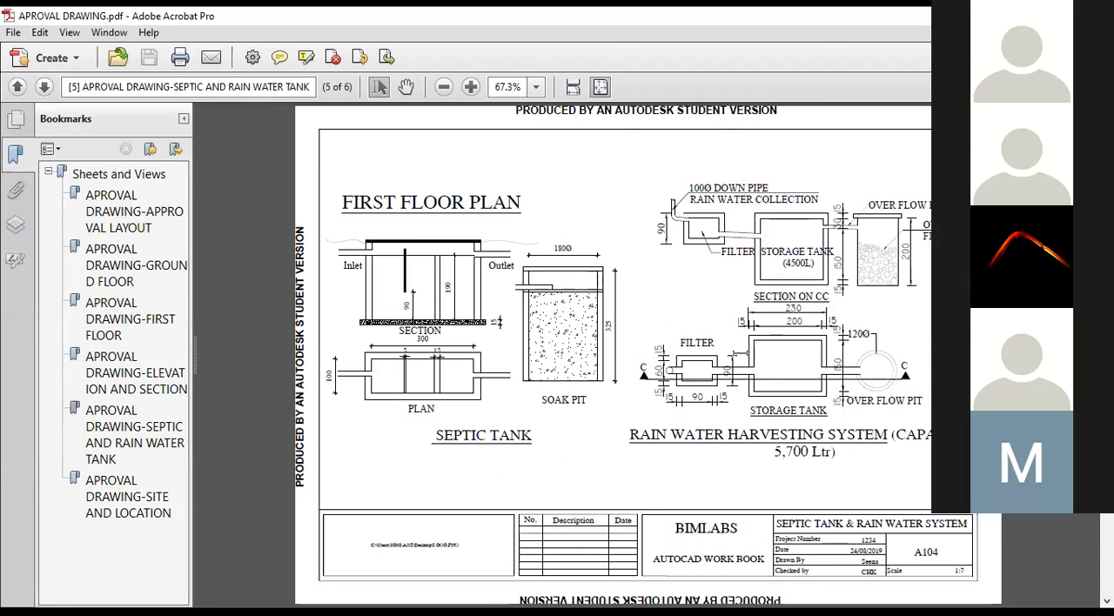
pyautogui.scroll(-1, 412, 299)
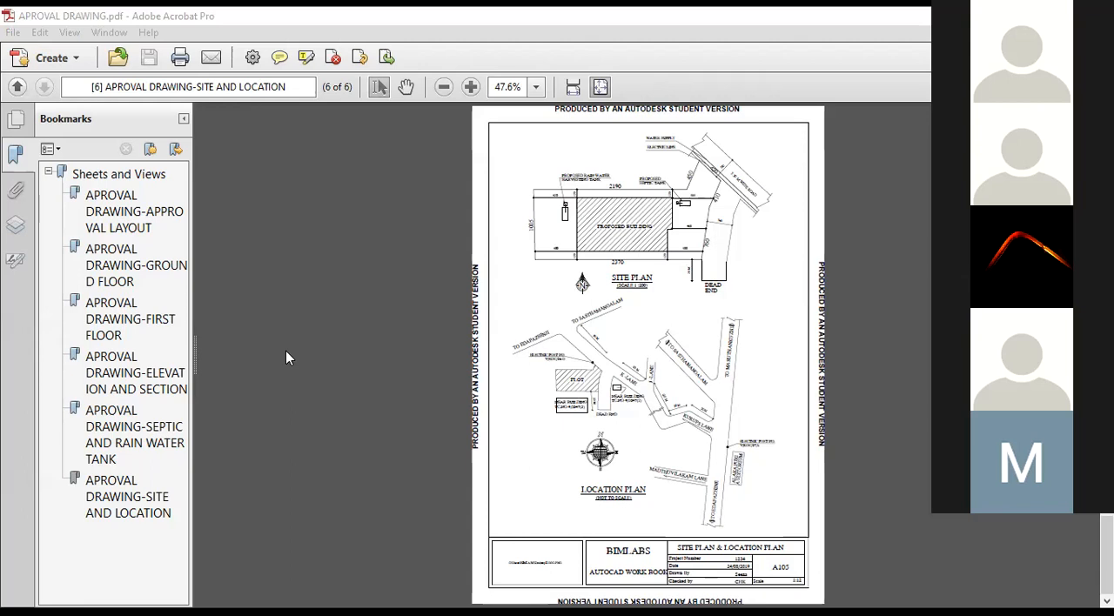
# Switch back to AutoCAD, go to Drawing2 and delete all the objects in its model space.
pyautogui.hotkey('alt', 'Tab')
pyautogui.click(277, 156)
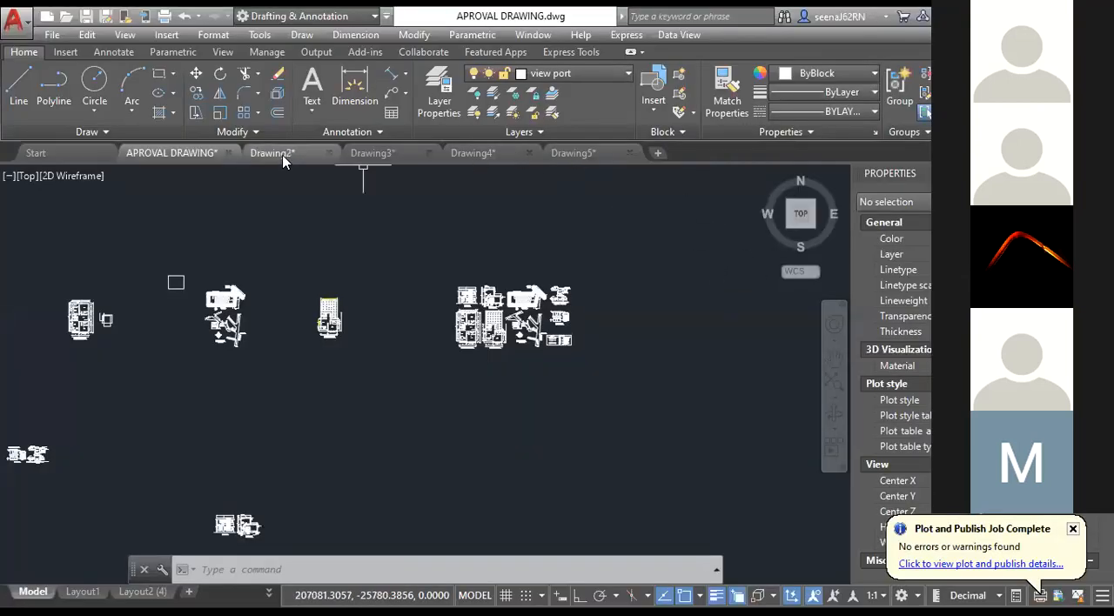
pyautogui.scroll(5, 176, 283)
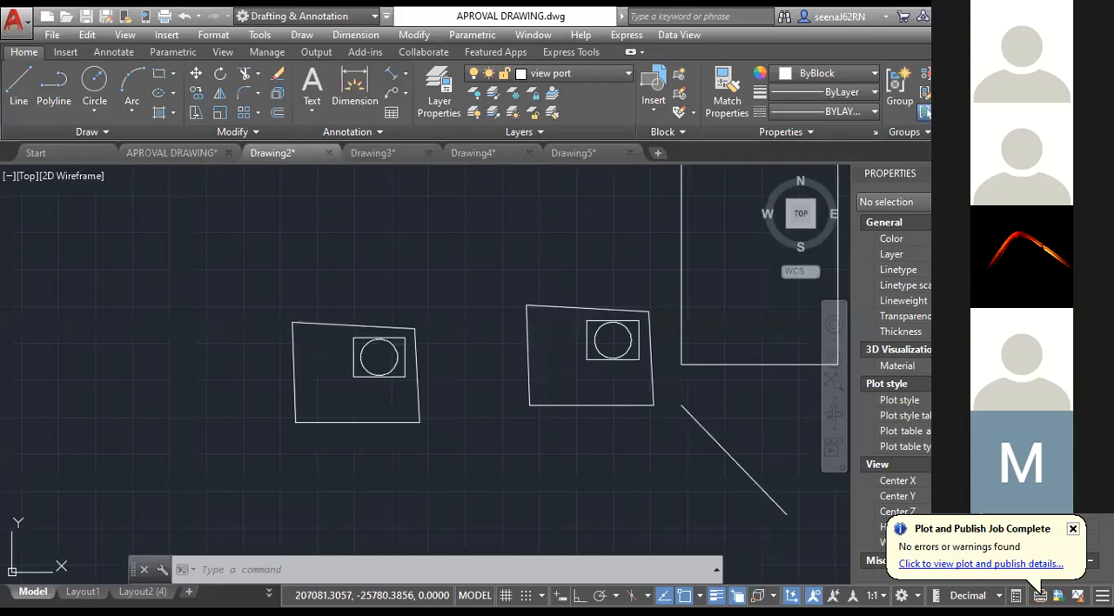
pyautogui.scroll(-6, 421, 324)
pyautogui.click(684, 416)
pyautogui.click(254, 206)
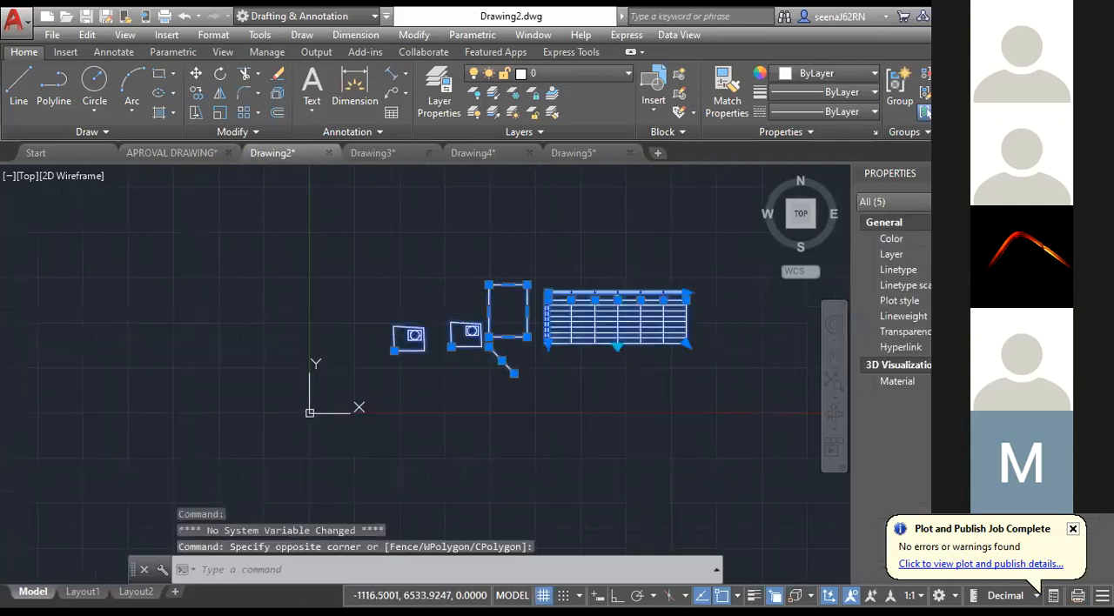
pyautogui.press('Delete')
# Draw an open, roughly rounded outline from separate line segments near the origin and select it to check its object type.
pyautogui.moveTo(487, 347); pyautogui.dragTo(291, 414, button='middle')
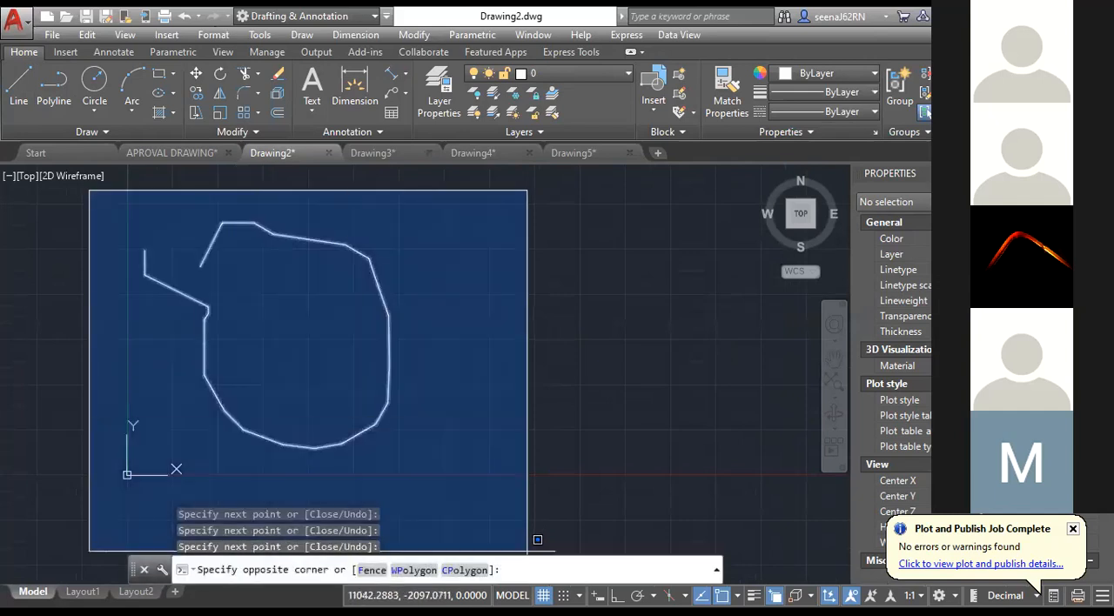
pyautogui.click(527, 550)
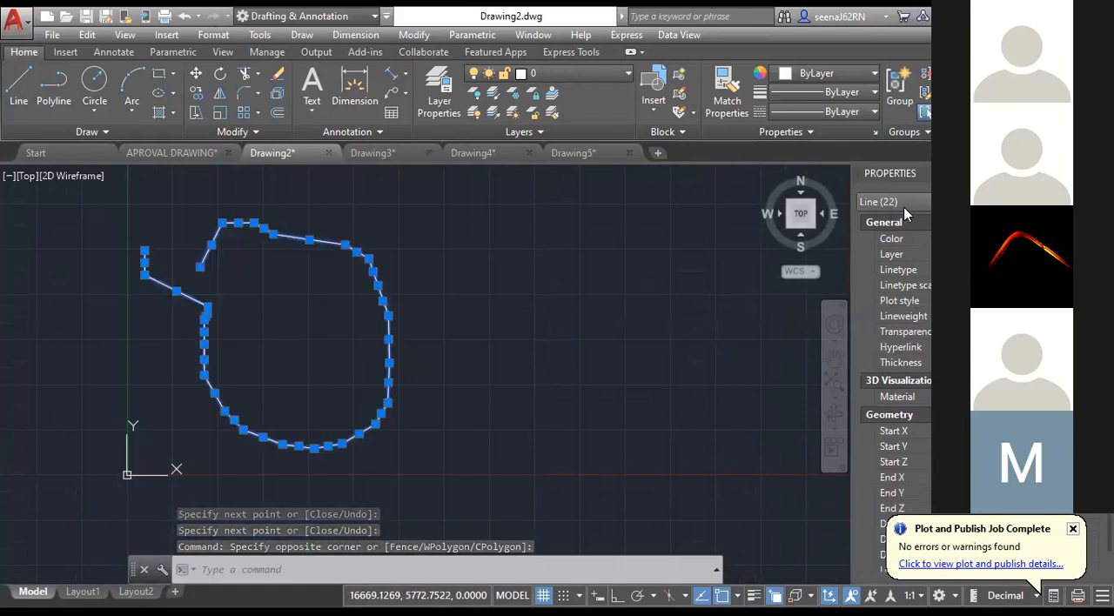
pyautogui.press('Escape')
pyautogui.press('Escape')
pyautogui.press('Escape')
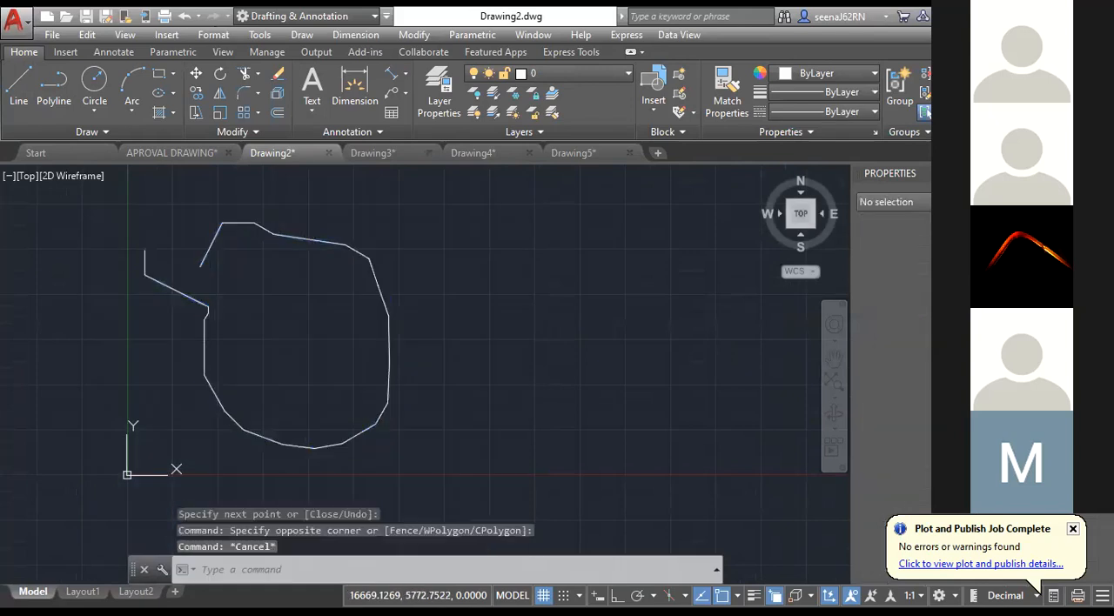
# Draw a similar open outline as one polyline to the right of the line outline and check how it selects.
pyautogui.click(53, 87)
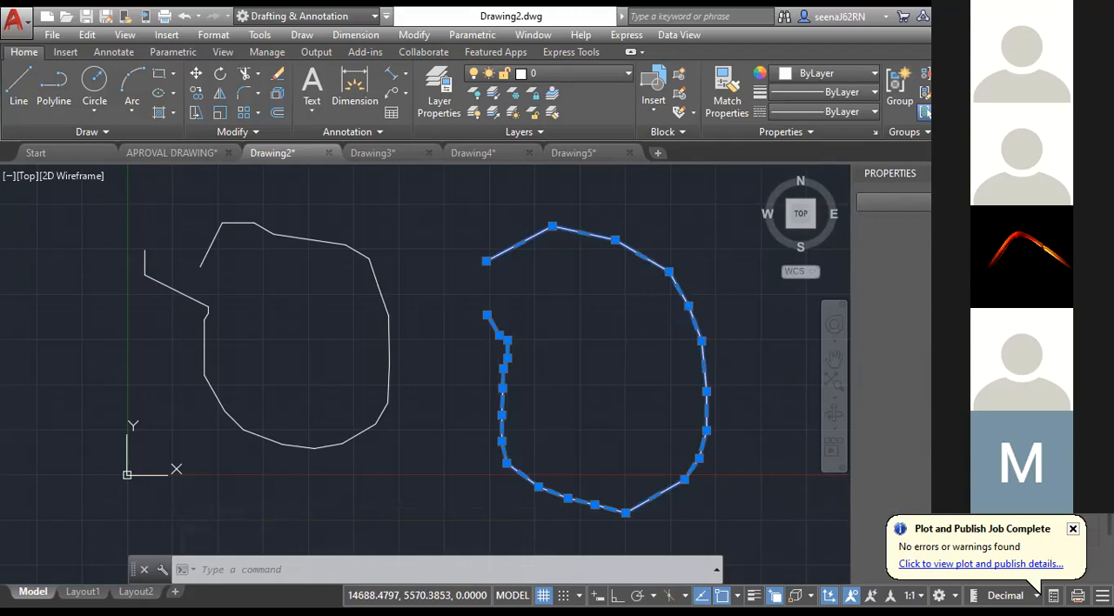
pyautogui.press('Escape')
pyautogui.click(386, 304)
pyautogui.press('Escape')
# Join all the separate lines of the left outline into one polyline and check its object type.
pyautogui.moveTo(463, 397); pyautogui.dragTo(603, 441, button='middle')
pyautogui.click(570, 216)
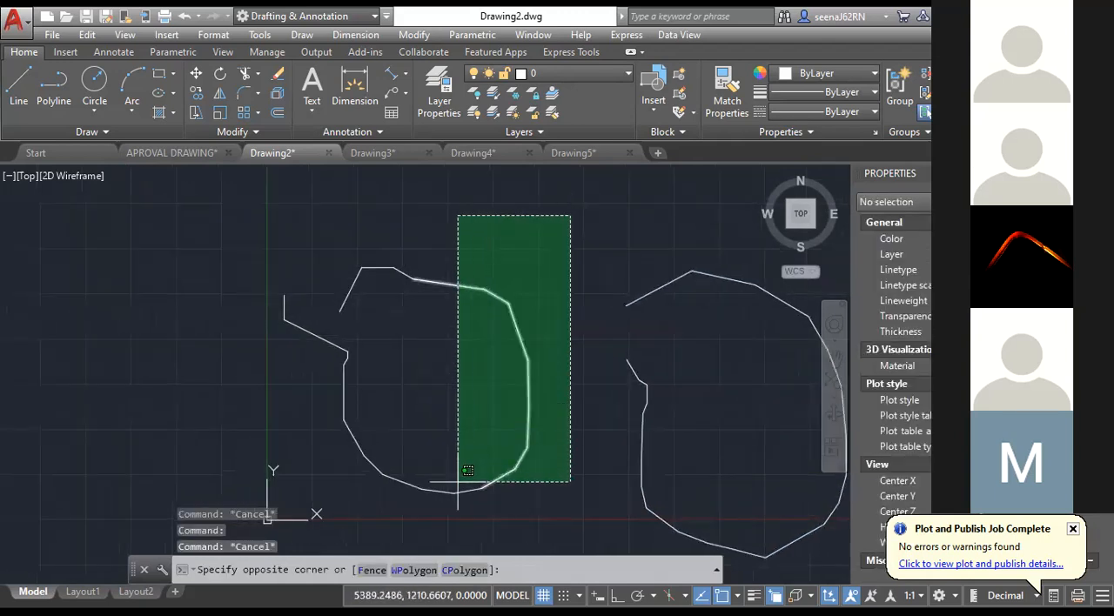
pyautogui.click(235, 540)
pyautogui.click(315, 569)
pyautogui.write('J')
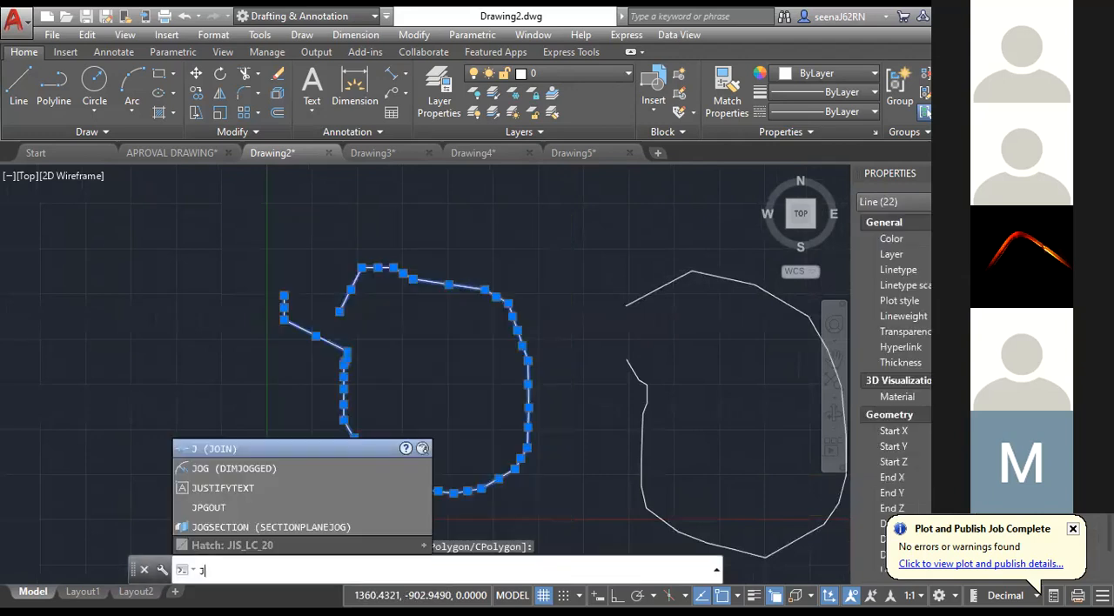
pyautogui.press('Return')
pyautogui.press('Return')
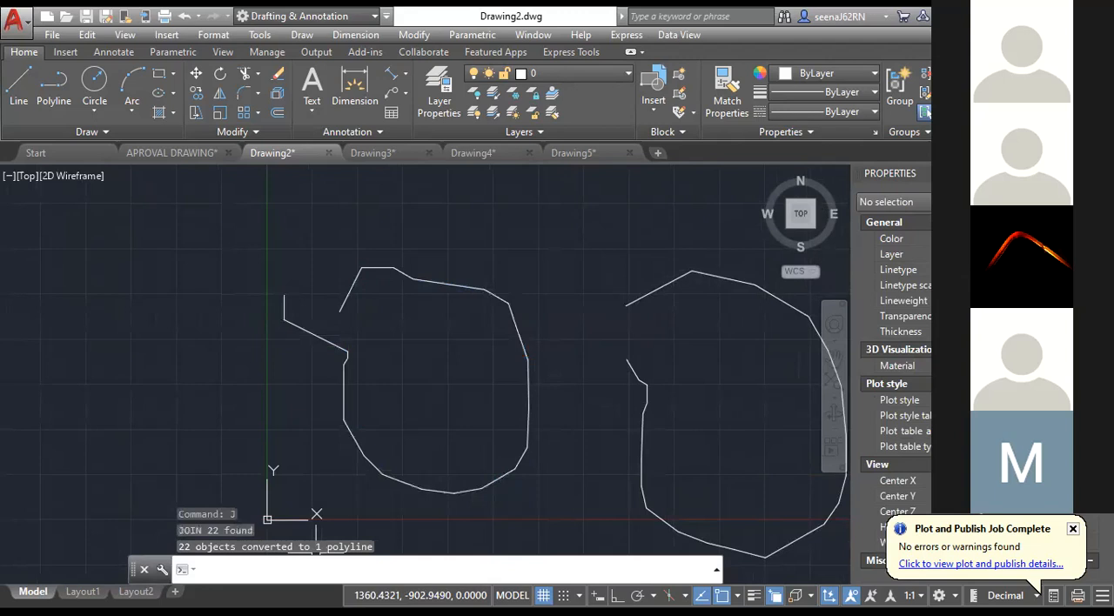
pyautogui.click(485, 290)
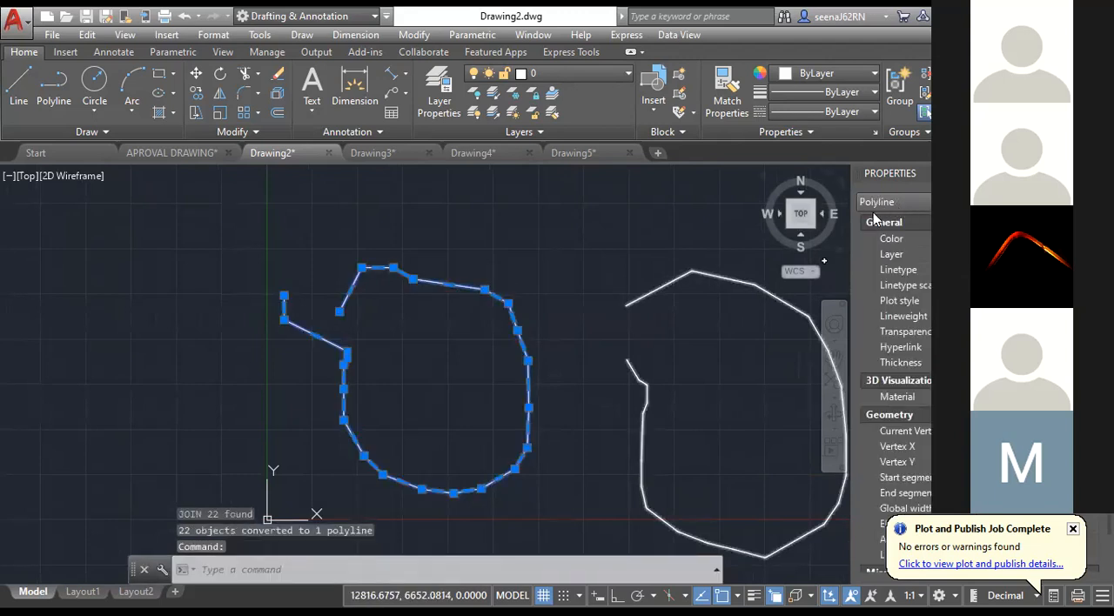
pyautogui.press('Escape')
pyautogui.press('Escape')
# Explode the right polyline into separate lines and select them to check their object type.
pyautogui.click(722, 283)
pyautogui.moveTo(702, 335)
pyautogui.mouseDown(button='middle')
pyautogui.moveTo(540, 294)
pyautogui.moveTo(472, 293)
pyautogui.mouseUp(button='middle')
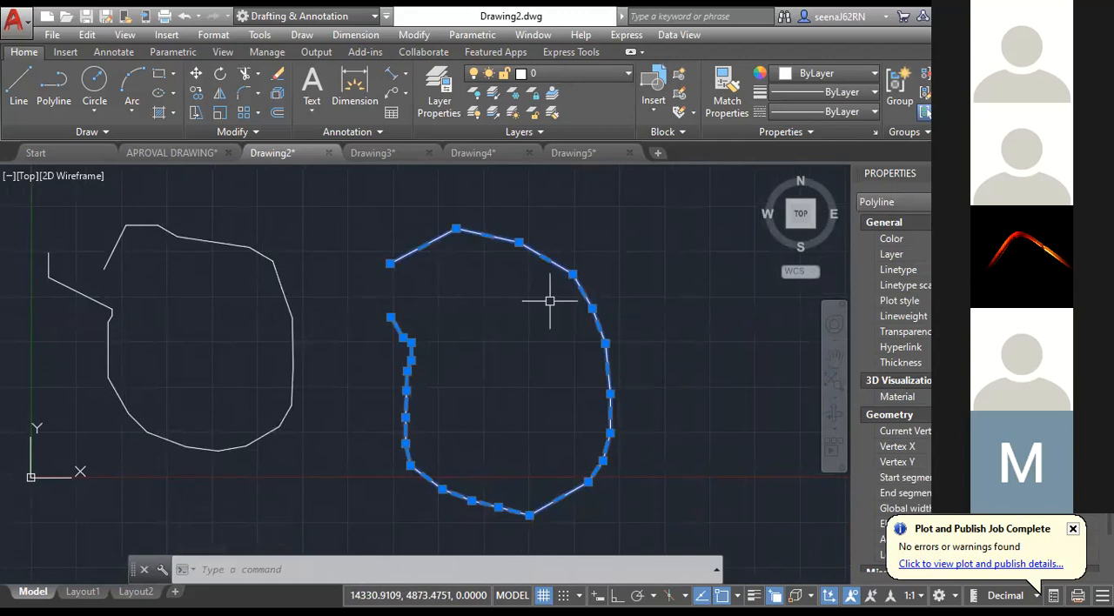
pyautogui.write('x')
pyautogui.press('Return')
pyautogui.click(354, 189)
pyautogui.click(642, 546)
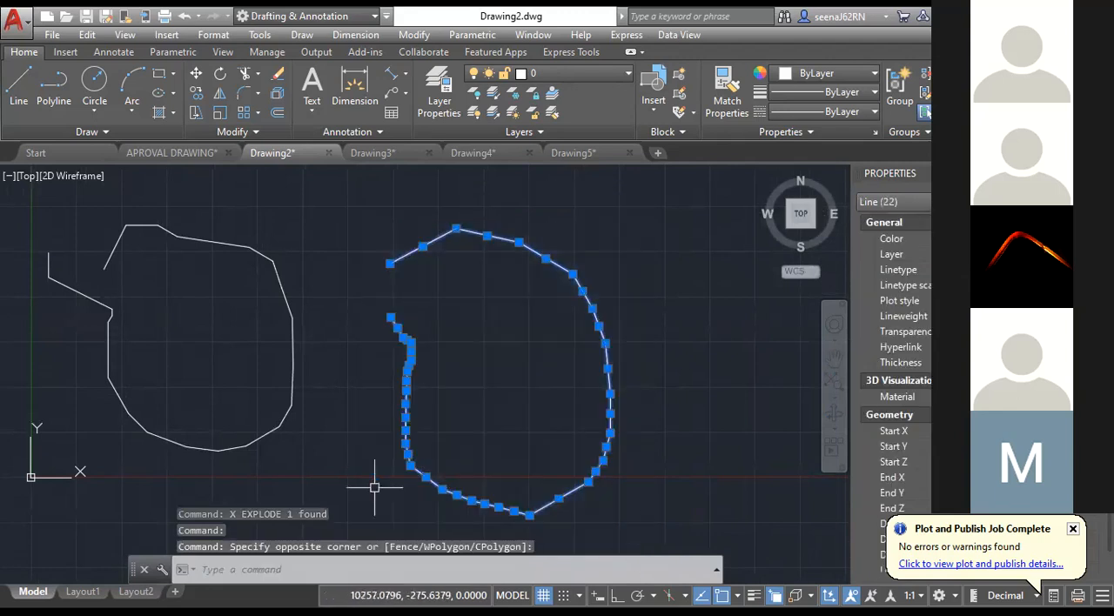
pyautogui.press('Escape')
# Dismiss the publish notification and examine the left polyline's properties, including its area, length and Closed setting.
pyautogui.moveTo(346, 387); pyautogui.dragTo(582, 427, button='middle')
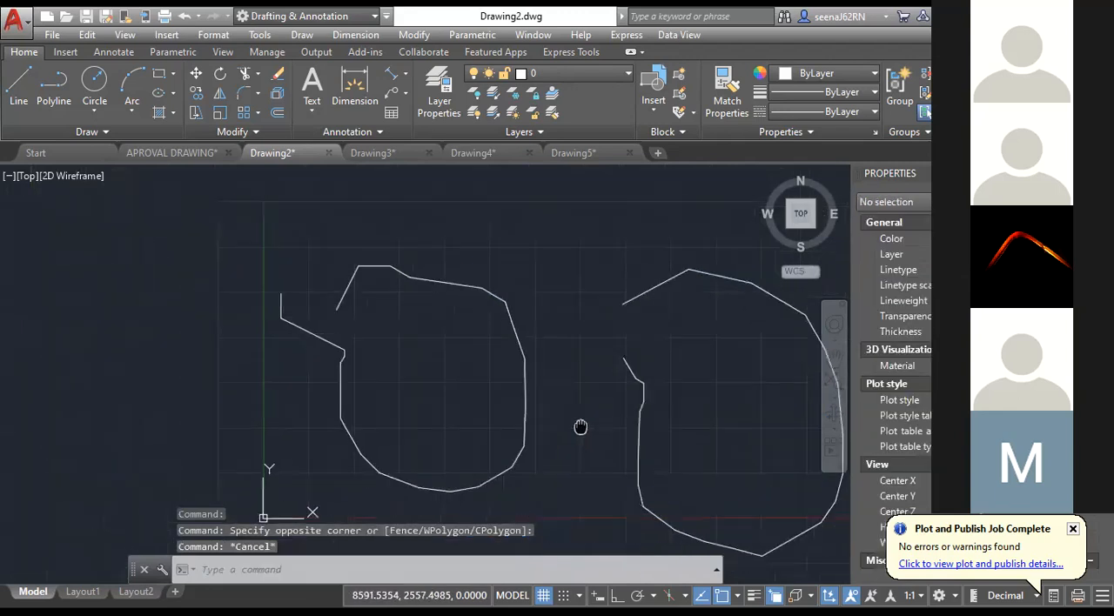
pyautogui.click(527, 348)
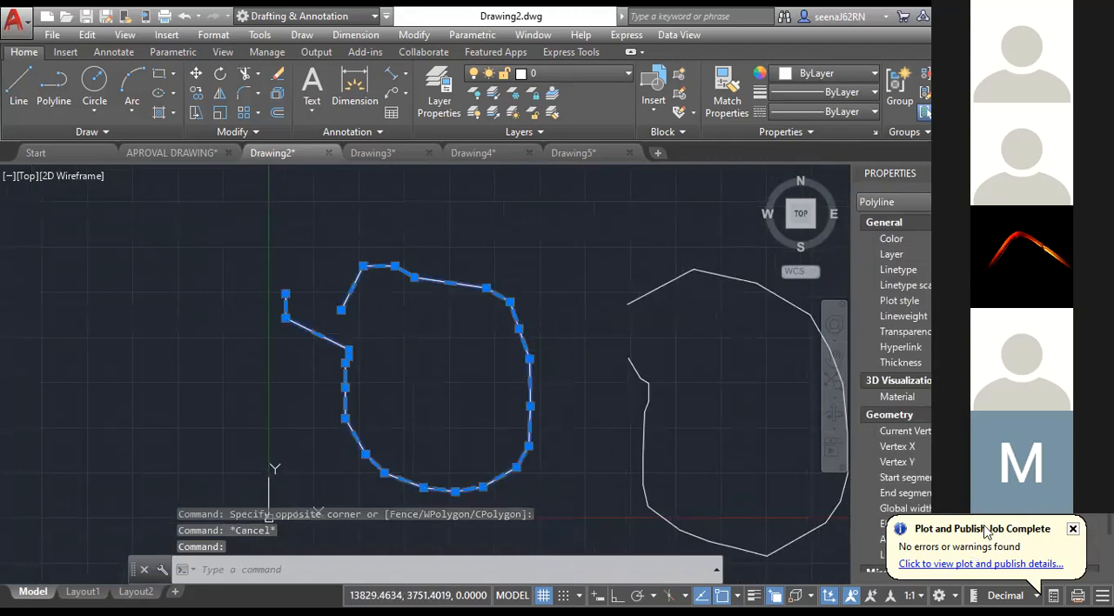
pyautogui.click(1075, 530)
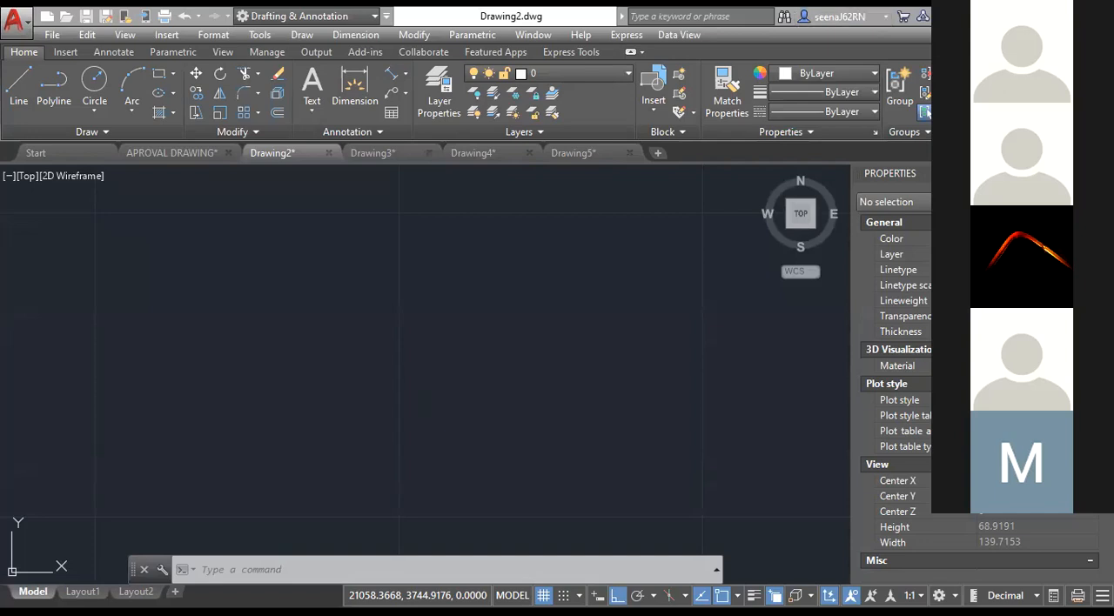
pyautogui.scroll(-15, 356, 406)
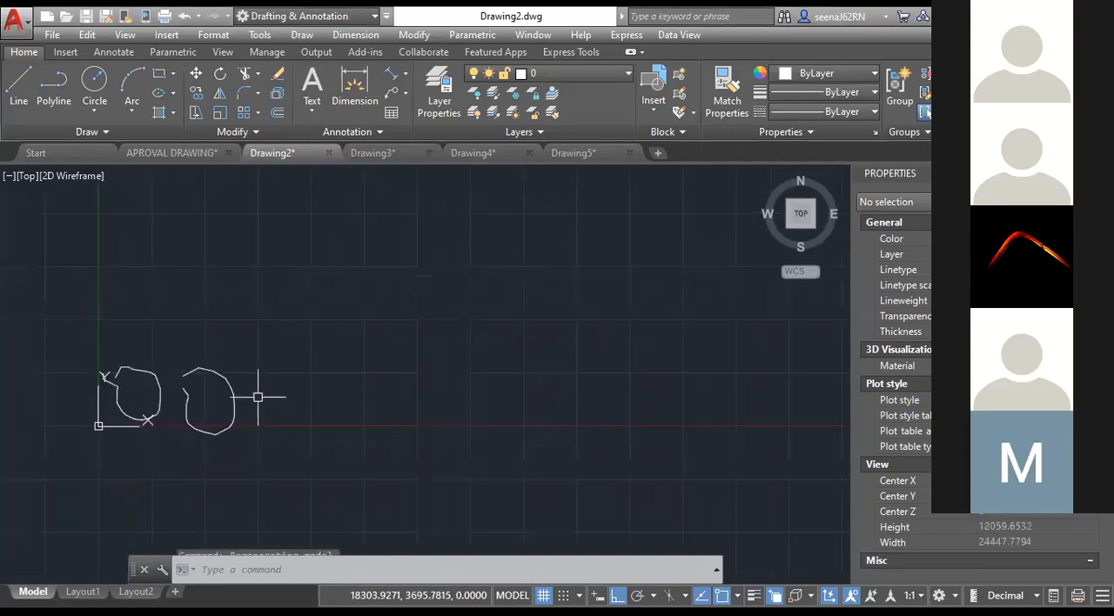
pyautogui.click(321, 421)
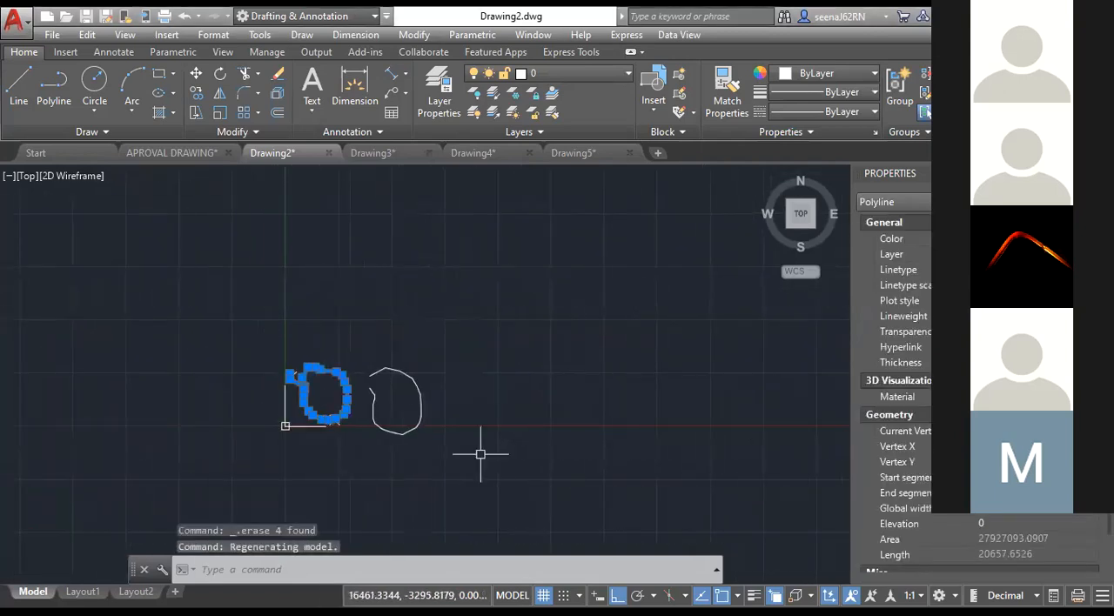
pyautogui.scroll(-2, 897, 392)
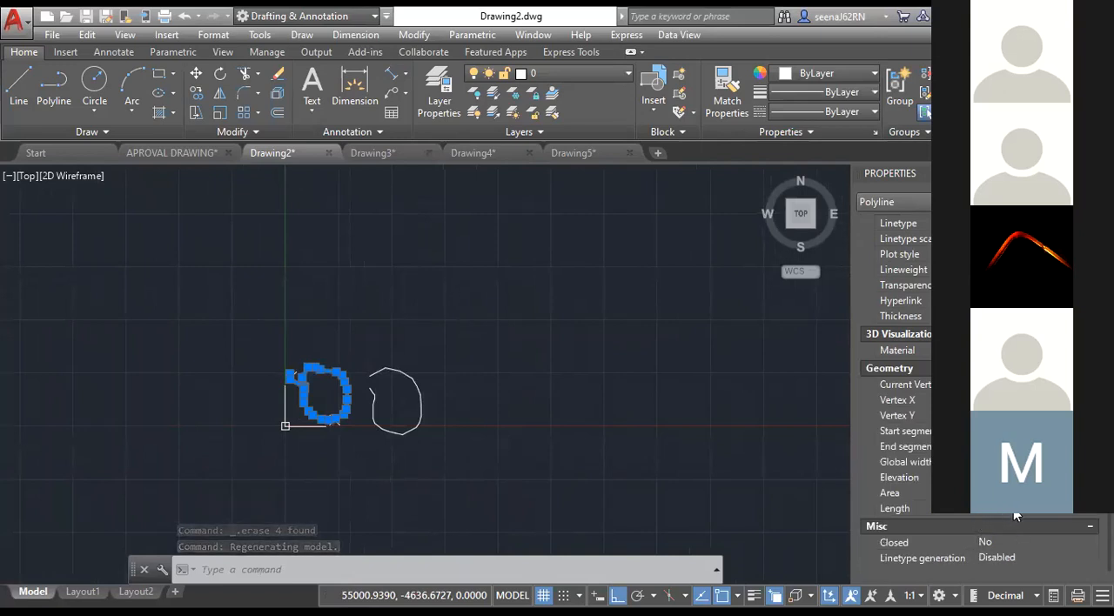
pyautogui.scroll(2, 327, 418)
pyautogui.scroll(5, 327, 418)
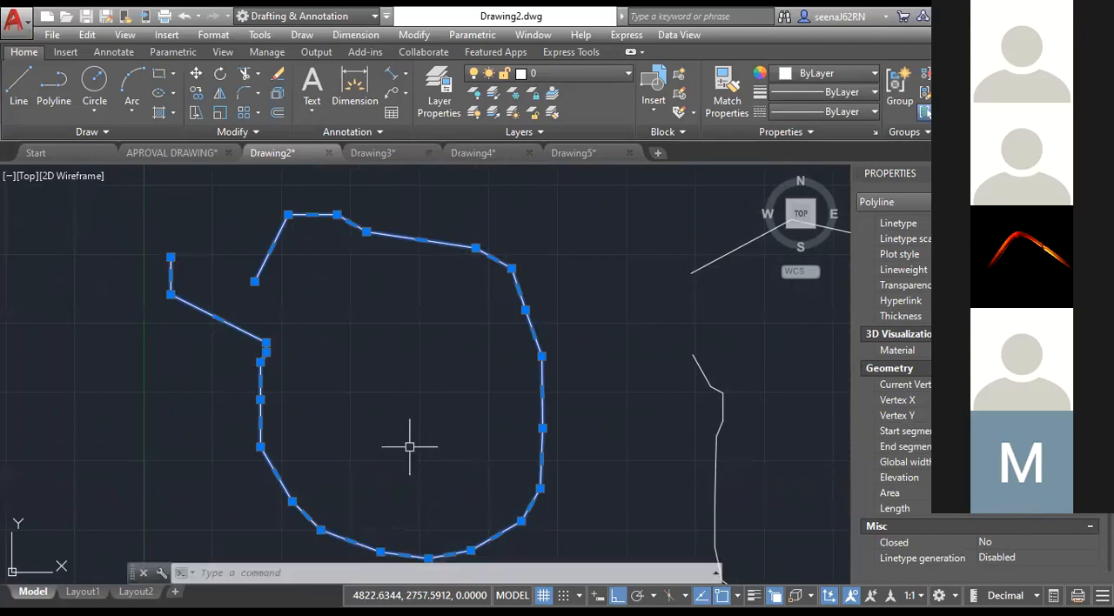
pyautogui.press('Escape')
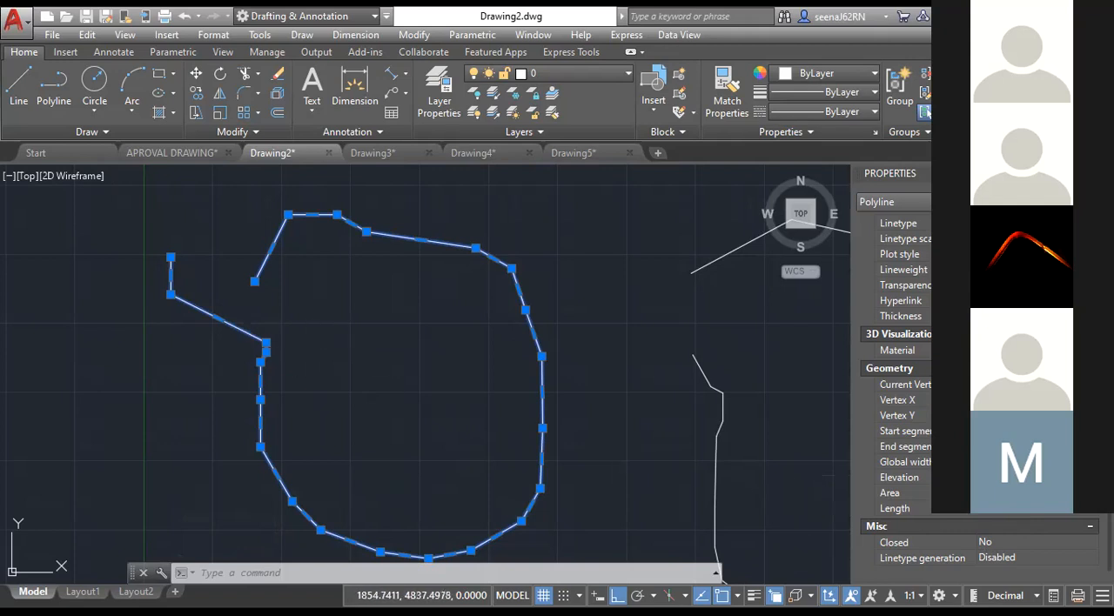
# Stretch the left polyline's loose upper-left end vertex onto its other open endpoint to close the gap.
pyautogui.click(171, 254)
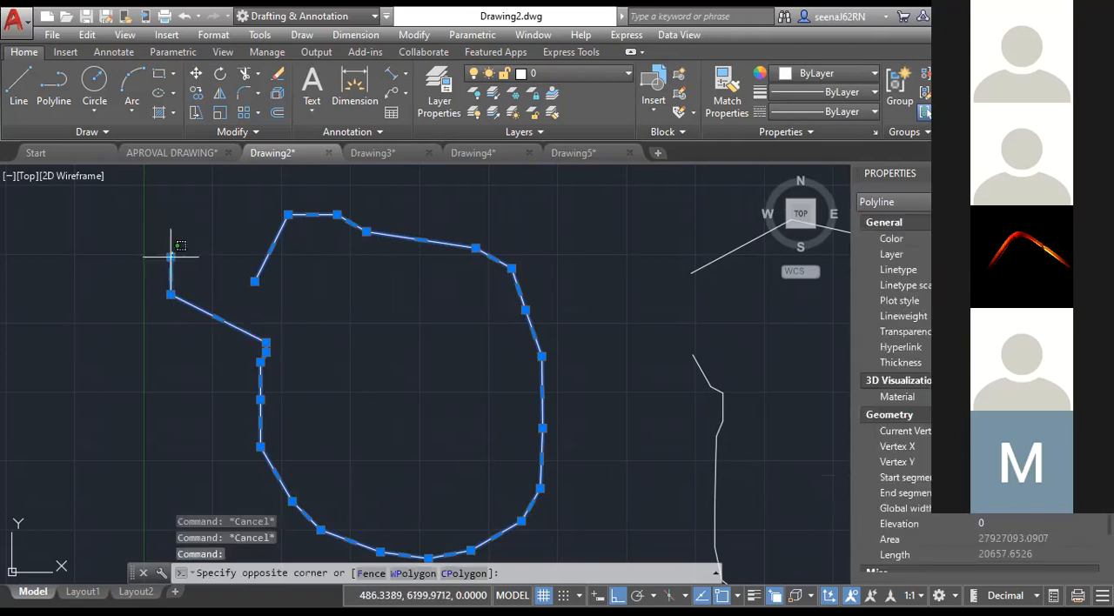
pyautogui.click(171, 255)
pyautogui.click(170, 257)
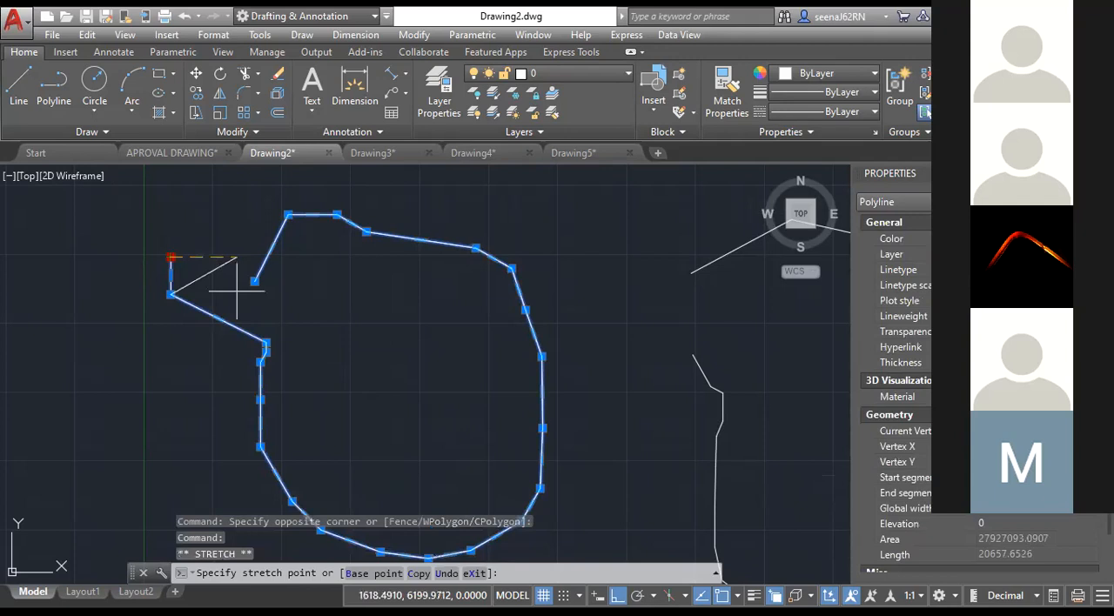
pyautogui.click(255, 281)
pyautogui.press('Escape')
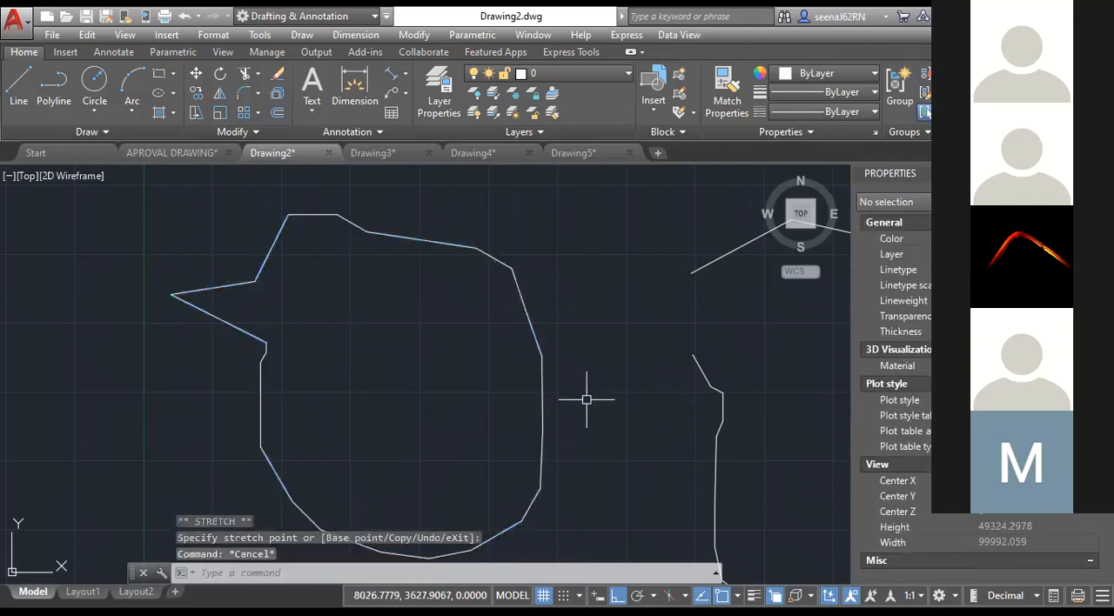
# Set the left polyline's Closed property to Yes and clear the selection.
pyautogui.click(546, 432)
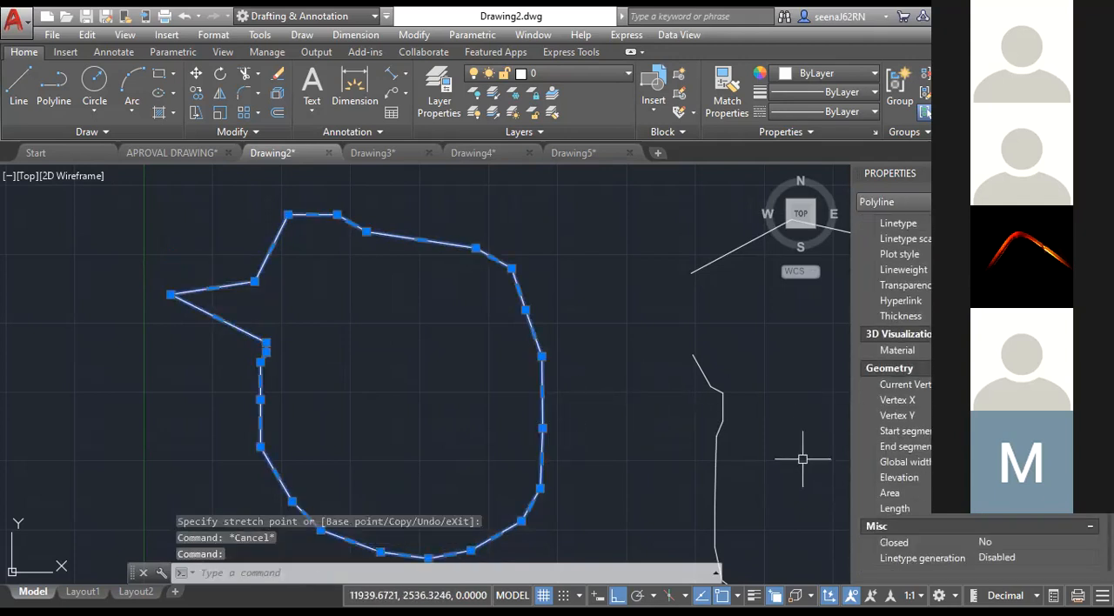
pyautogui.click(996, 543)
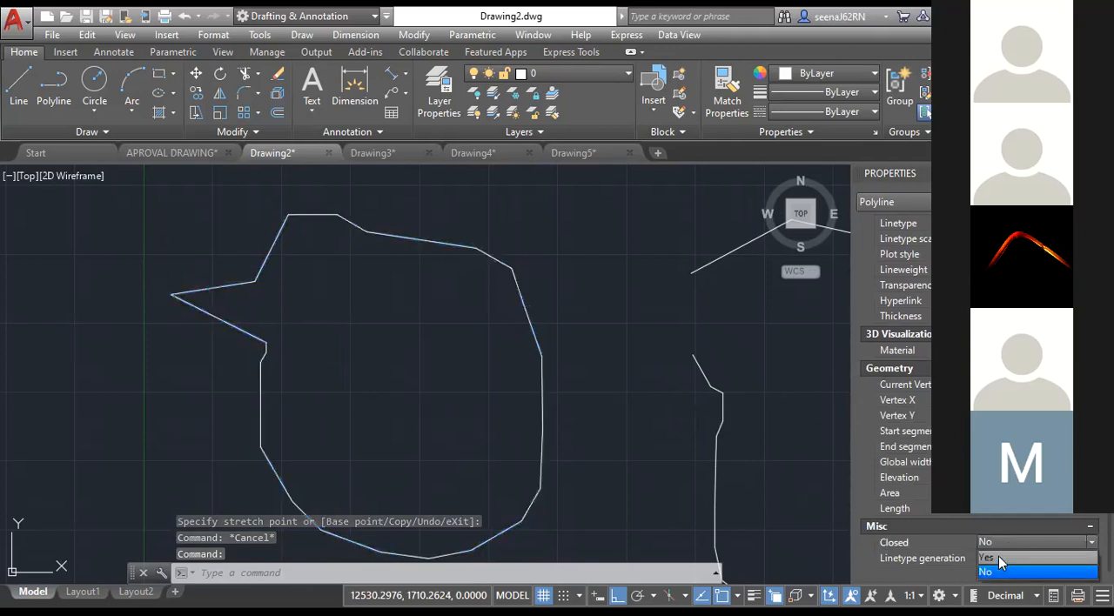
pyautogui.click(999, 557)
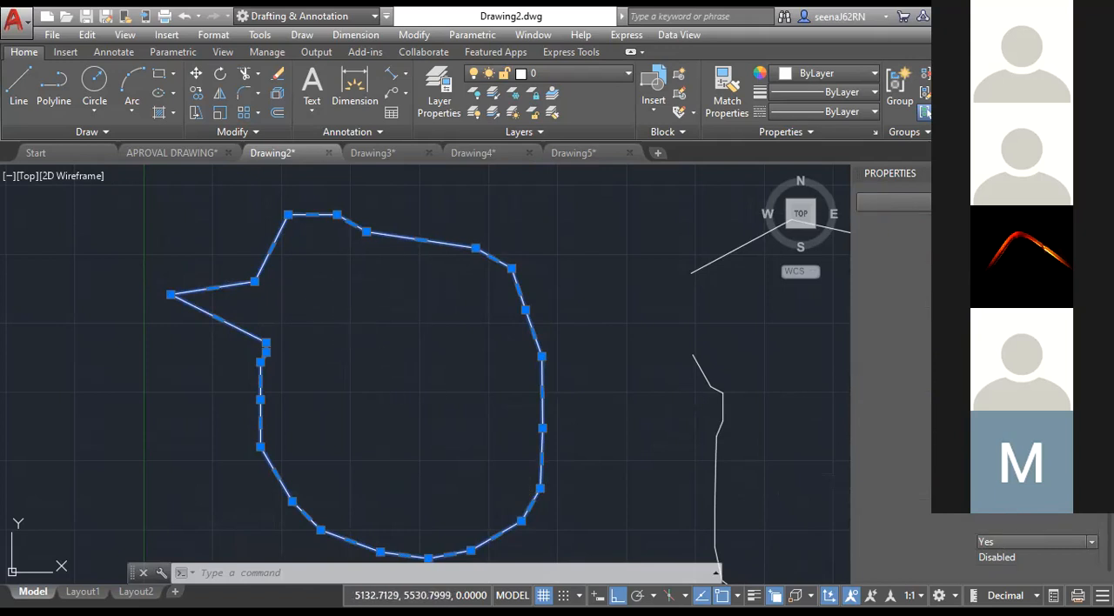
pyautogui.press('Escape')
pyautogui.press('Escape')
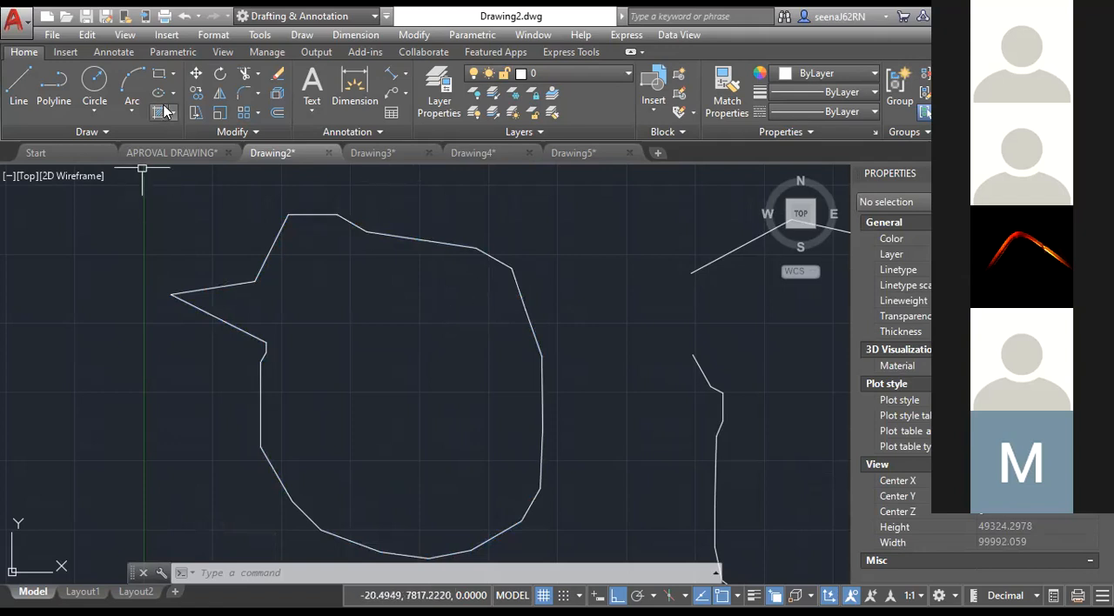
# Draw a four-sided polyline to the right of both outlines, with Ortho off for the slanted sides, ending at its start point.
pyautogui.scroll(-5, 319, 236)
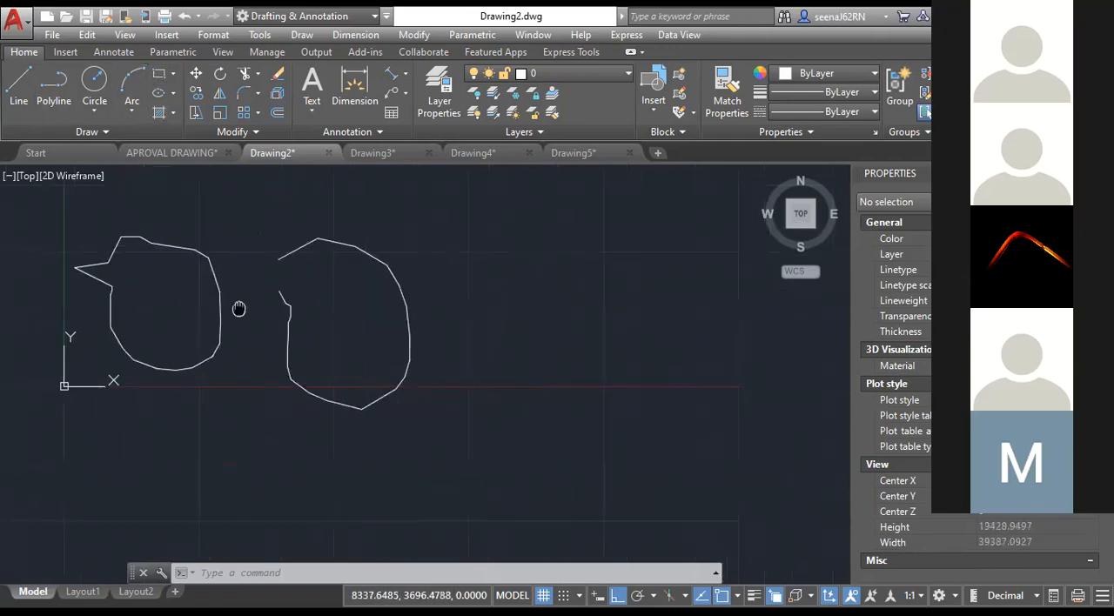
pyautogui.click(54, 93)
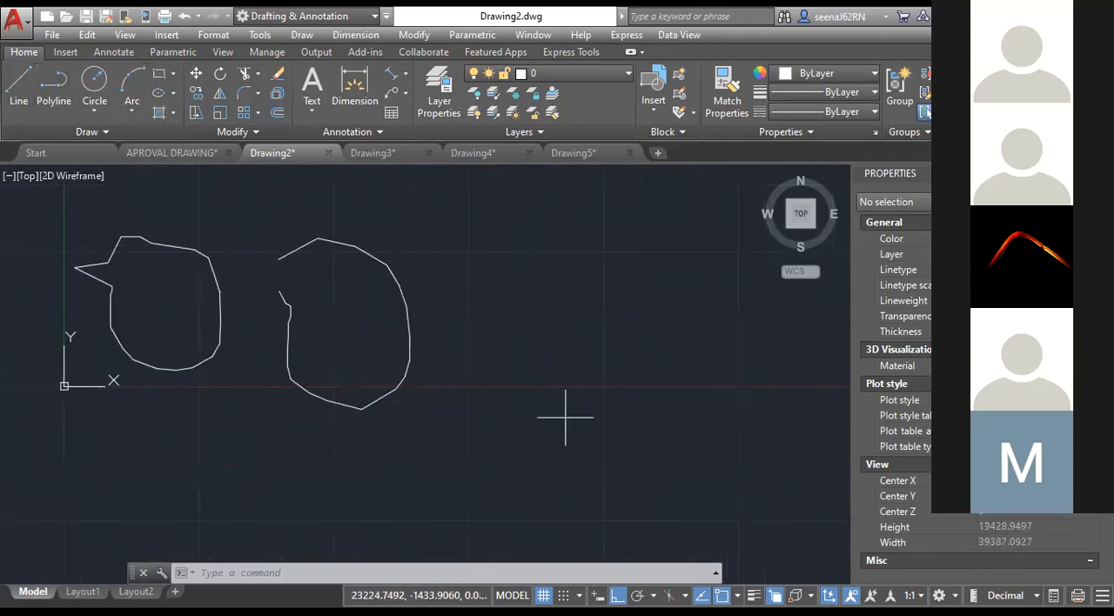
pyautogui.click(471, 403)
pyautogui.click(471, 275)
pyautogui.press('F8')
pyautogui.click(686, 316)
pyautogui.click(639, 429)
pyautogui.click(471, 404)
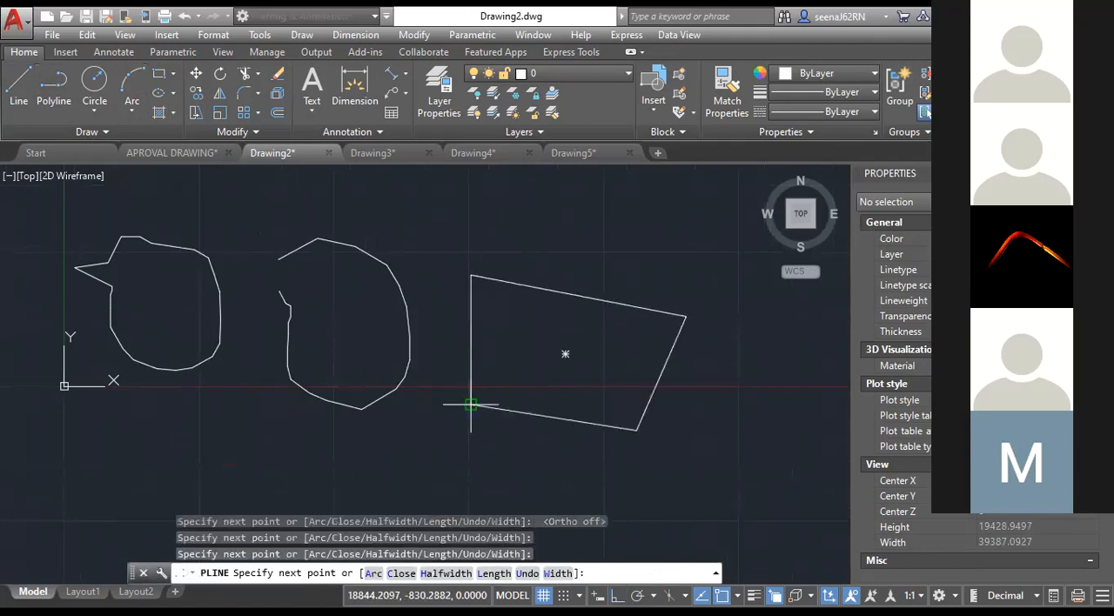
pyautogui.rightClick(560, 306)
pyautogui.click(565, 131)
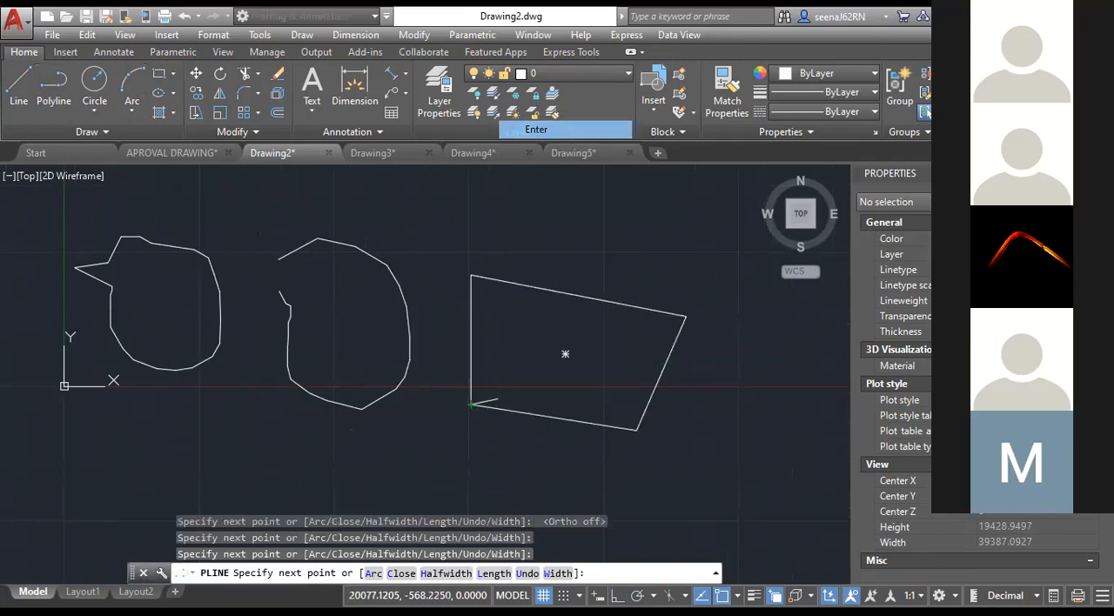
# Measure the area and perimeter of the four-sided polyline with the AREA command by picking its four corners.
pyautogui.scroll(3, 514, 316)
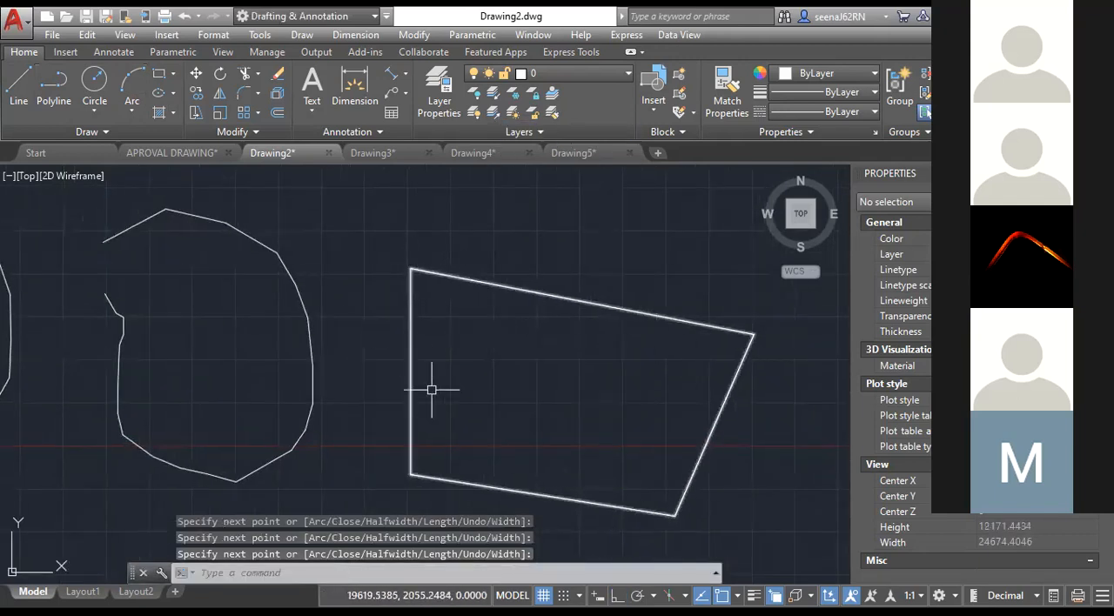
pyautogui.click(245, 567)
pyautogui.write('AA')
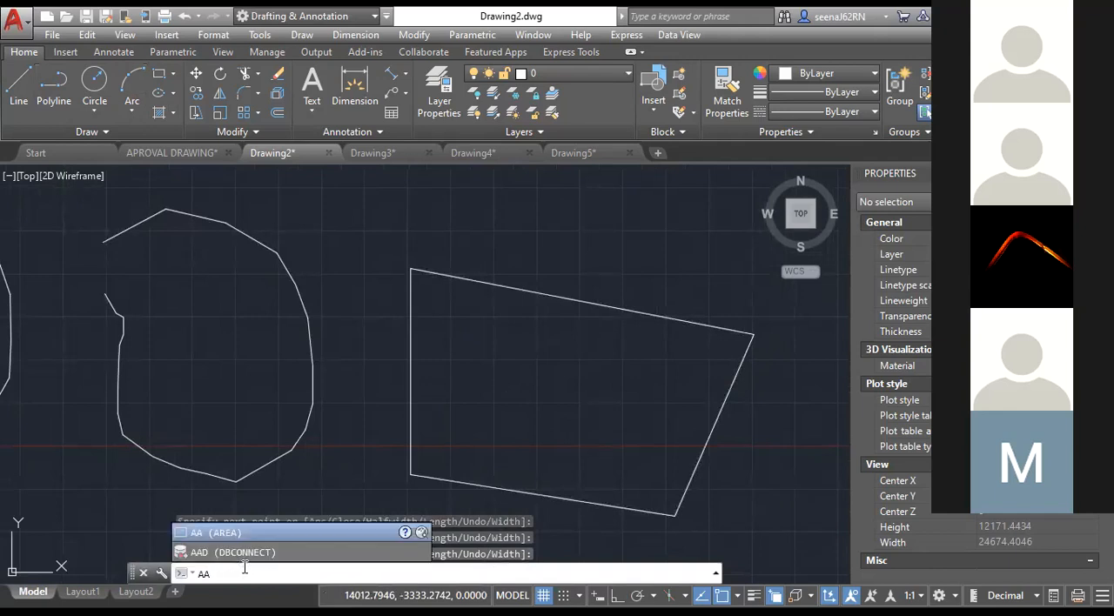
pyautogui.press('Return')
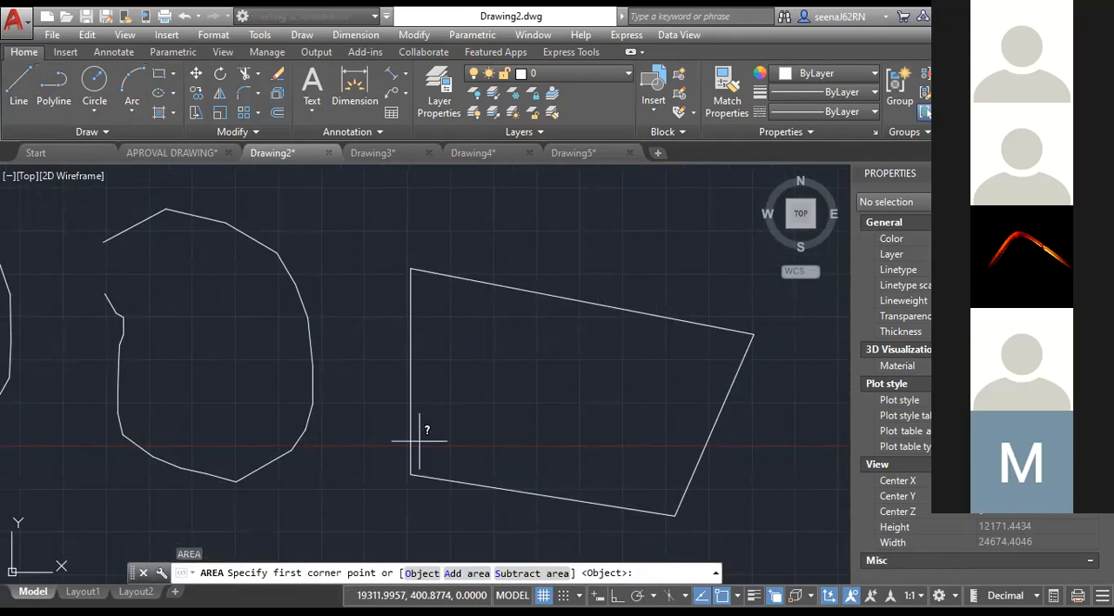
pyautogui.click(411, 268)
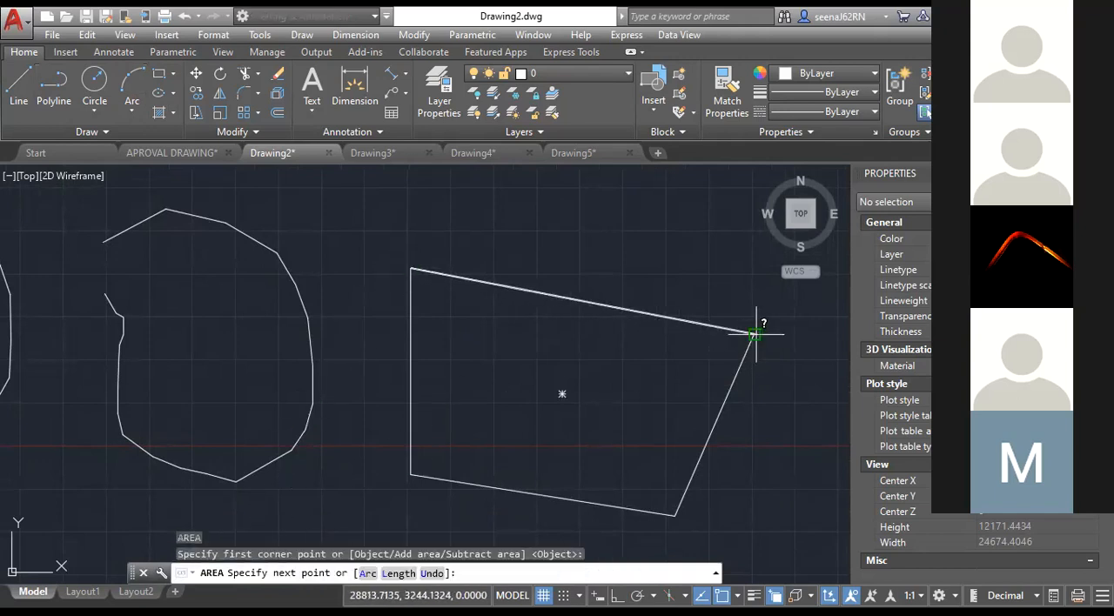
pyautogui.click(754, 334)
pyautogui.click(675, 516)
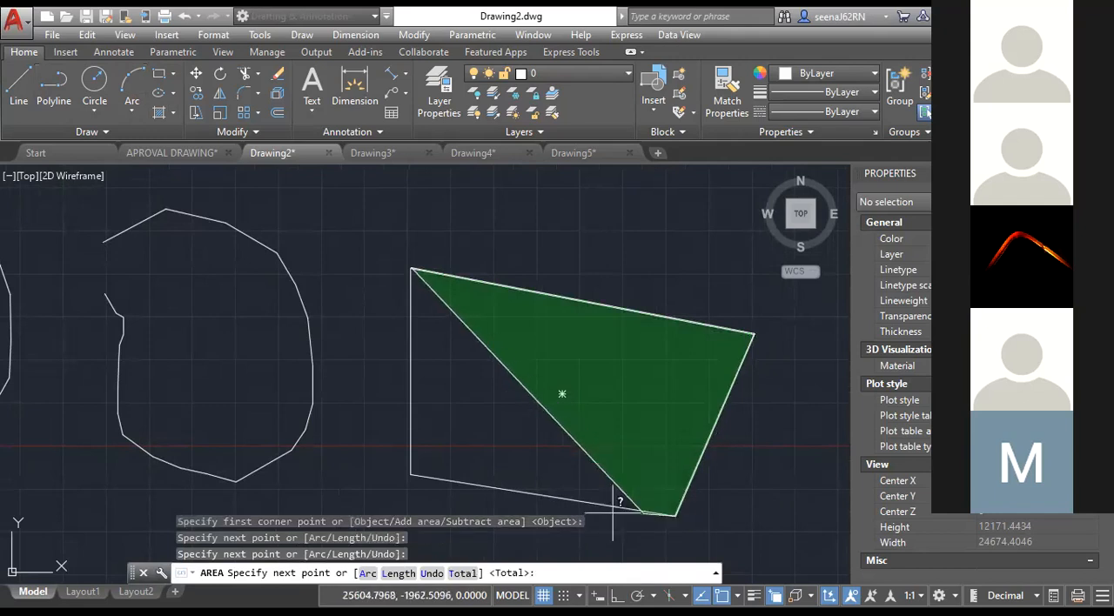
pyautogui.click(411, 474)
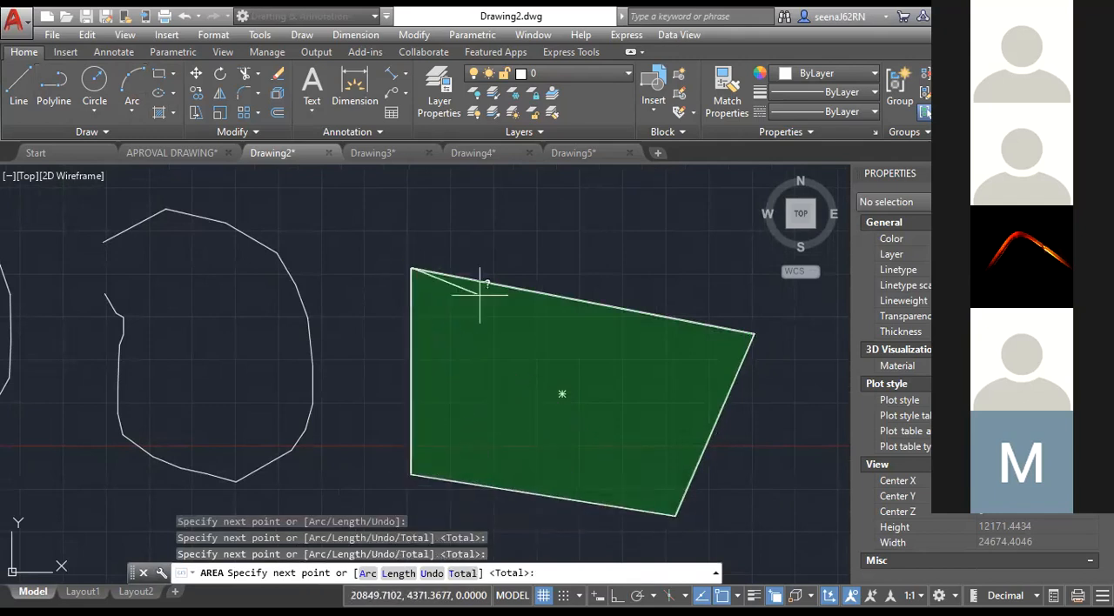
pyautogui.press('Return')
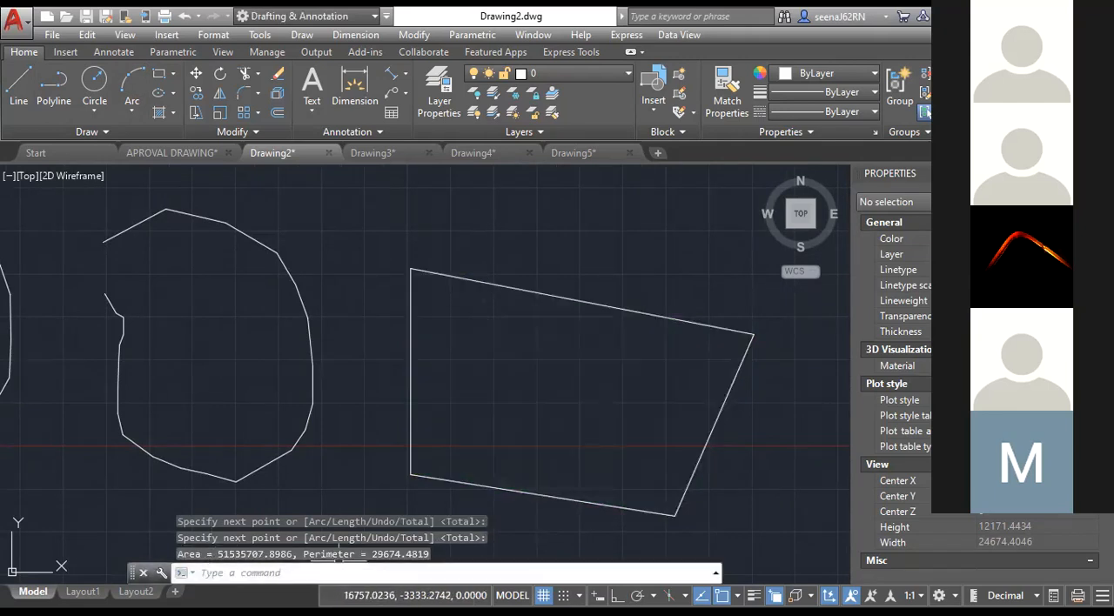
# Highlight the area value and the perimeter value in the command history.
pyautogui.click(224, 543)
pyautogui.moveTo(188, 557); pyautogui.dragTo(263, 558)
pyautogui.click(274, 559)
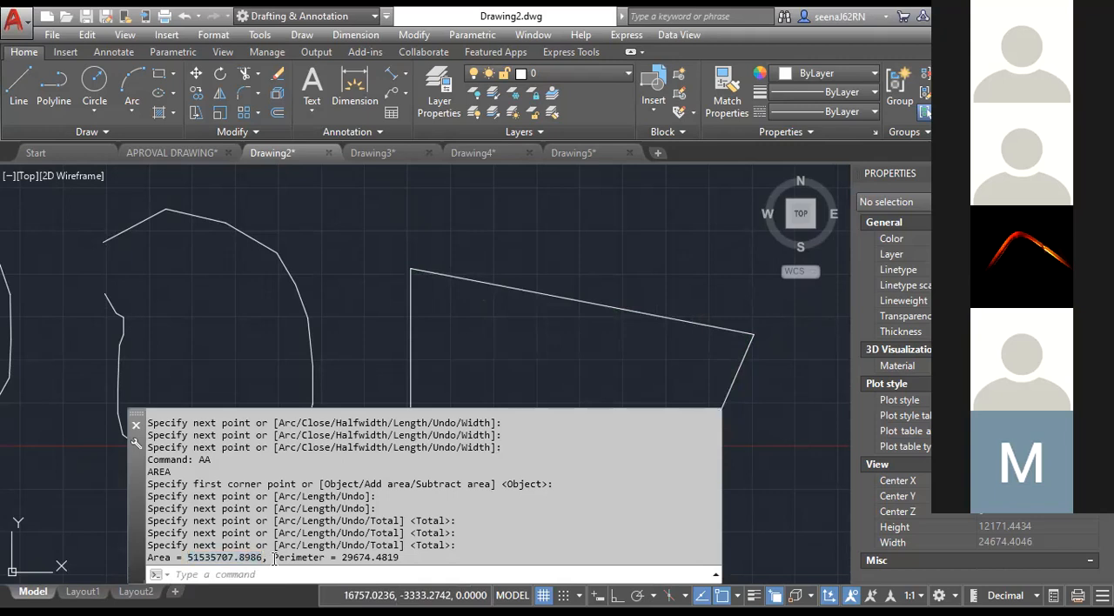
pyautogui.moveTo(342, 558); pyautogui.dragTo(400, 558)
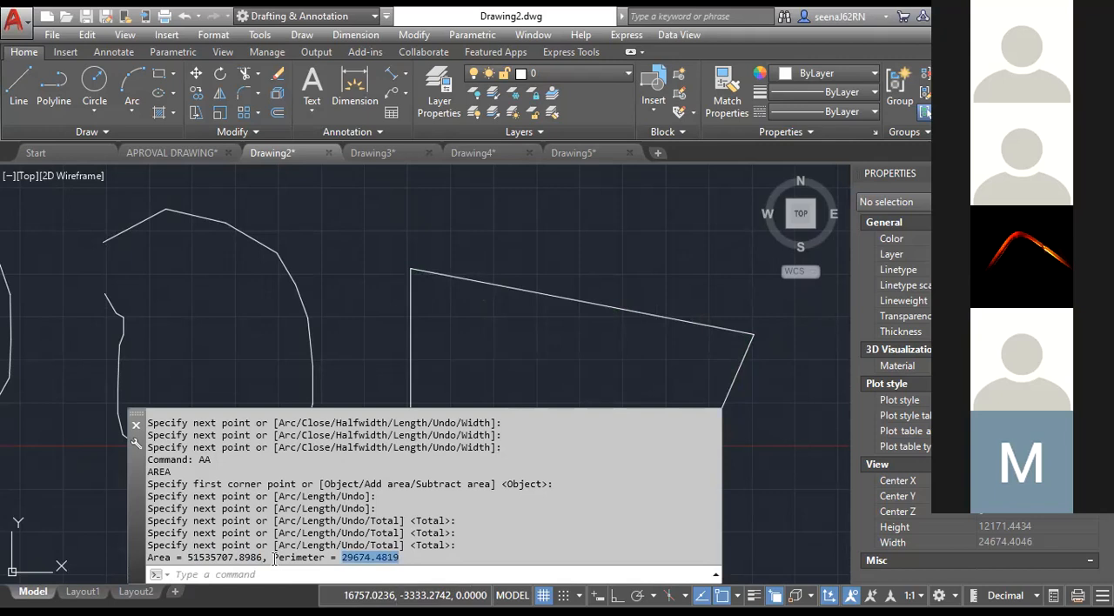
pyautogui.scroll(-2, 857, 522)
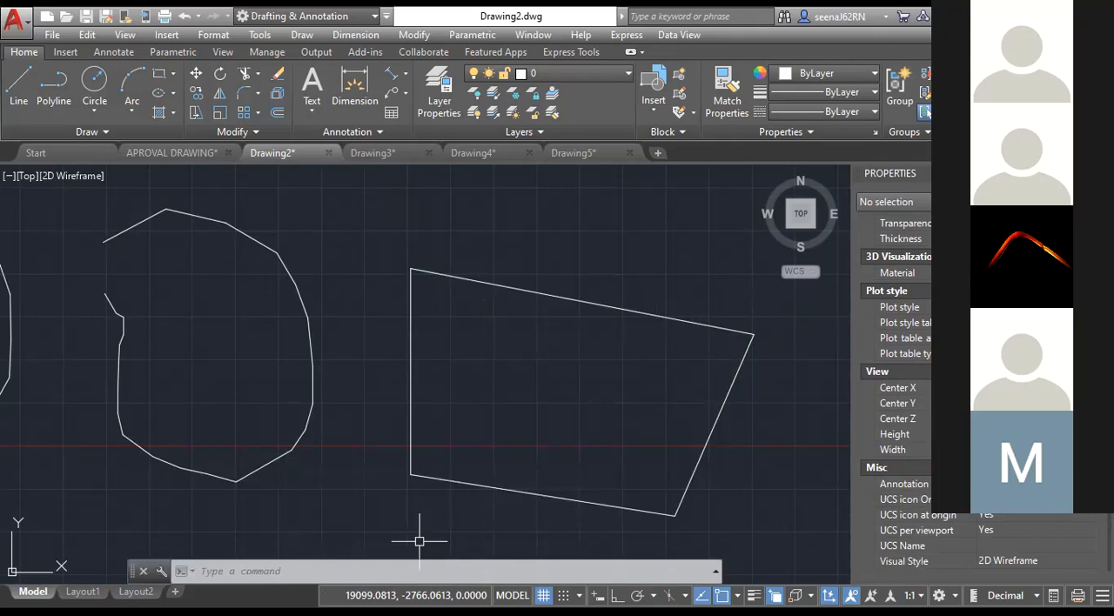
# Identify the coordinates of the four-sided polyline's upper-right corner with the ID command.
pyautogui.scroll(-5, 435, 423)
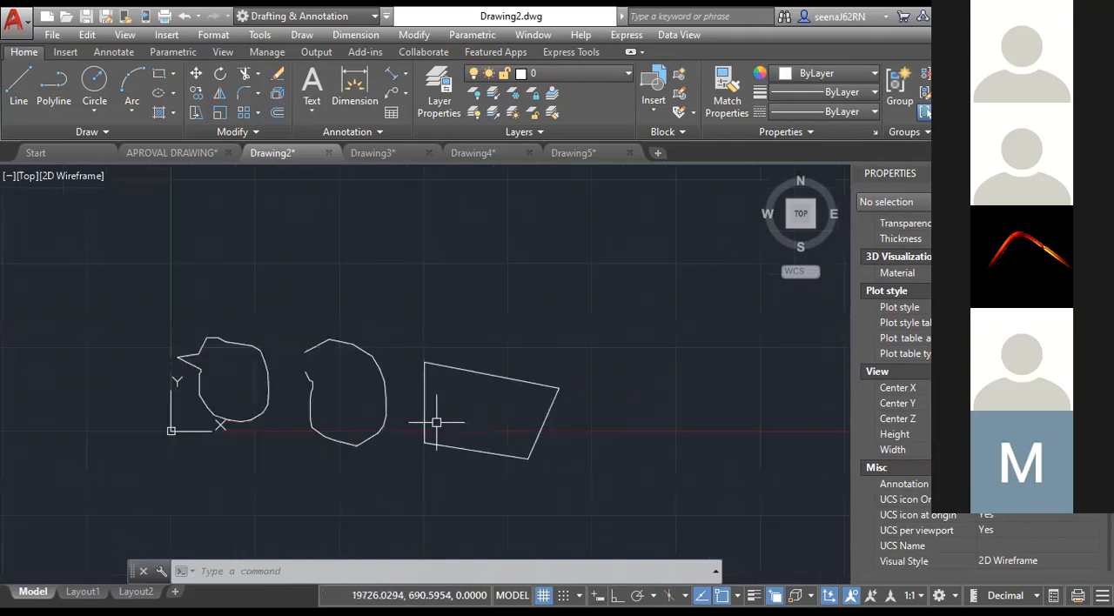
pyautogui.scroll(2, 502, 418)
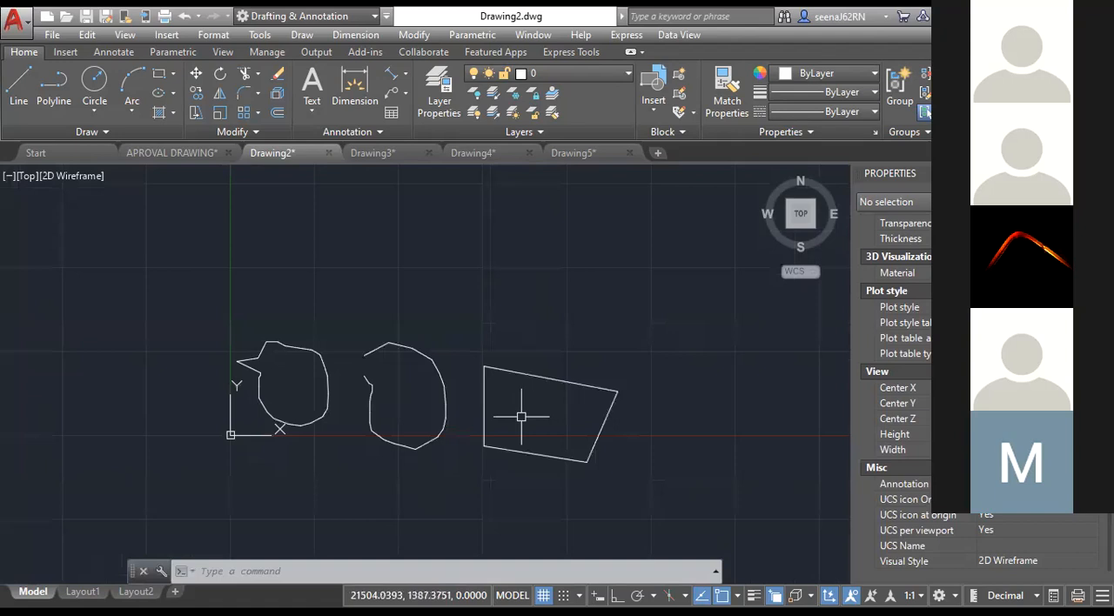
pyautogui.scroll(4, 526, 409)
pyautogui.moveTo(532, 408); pyautogui.dragTo(522, 405, button='middle')
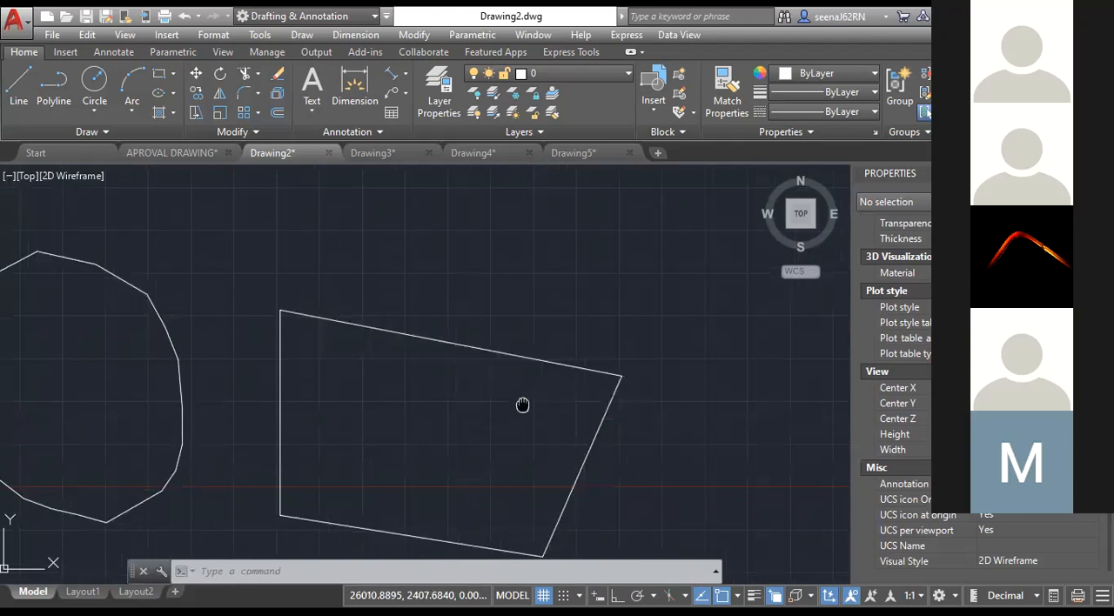
pyautogui.moveTo(522, 404); pyautogui.dragTo(498, 398, button='middle')
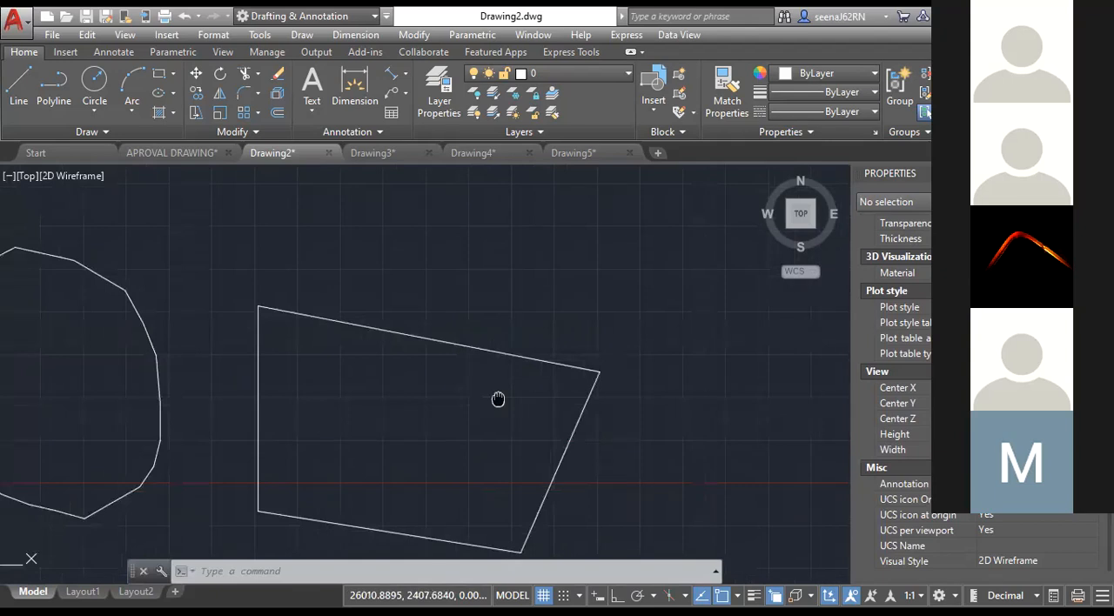
pyautogui.moveTo(498, 399); pyautogui.dragTo(358, 355, button='middle')
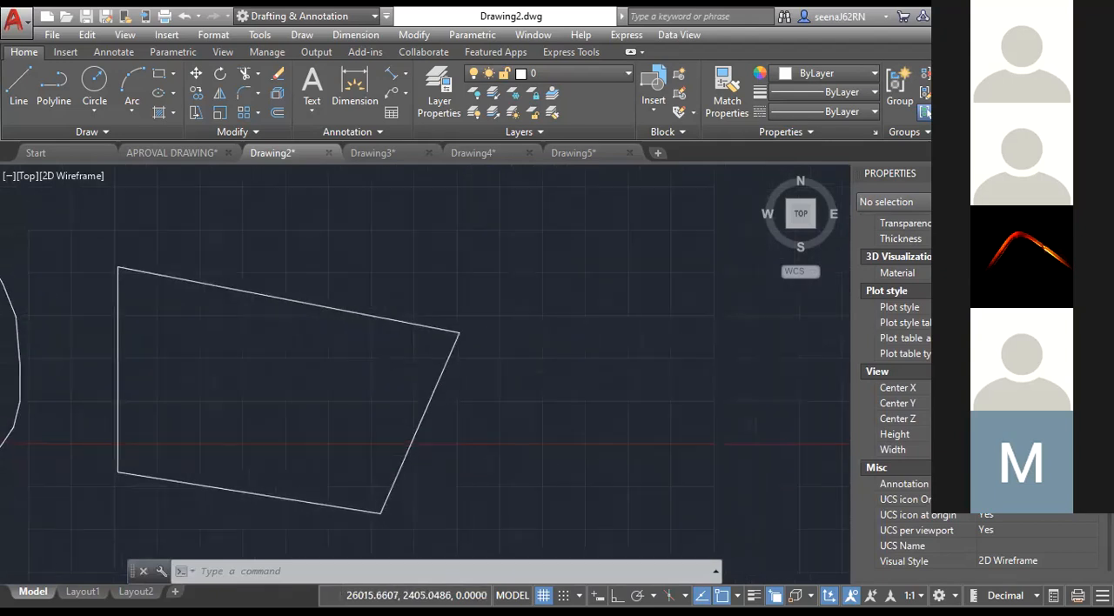
pyautogui.scroll(-2, 488, 318)
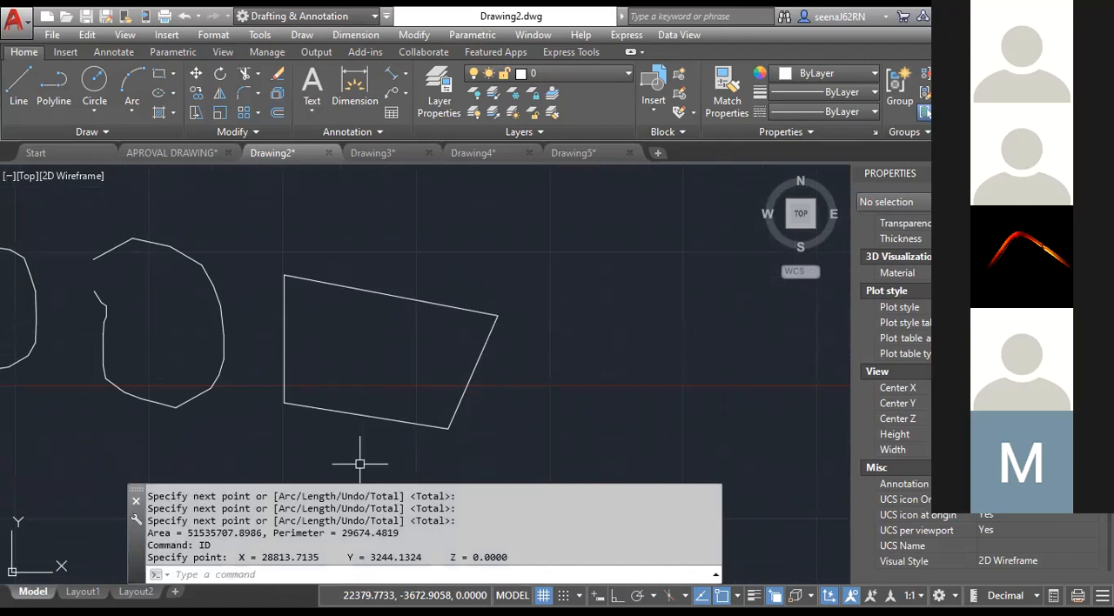
# Identify the coordinates of the four-sided polyline's lower-left corner with ID and highlight the resulting X and Y values.
pyautogui.scroll(4, 352, 453)
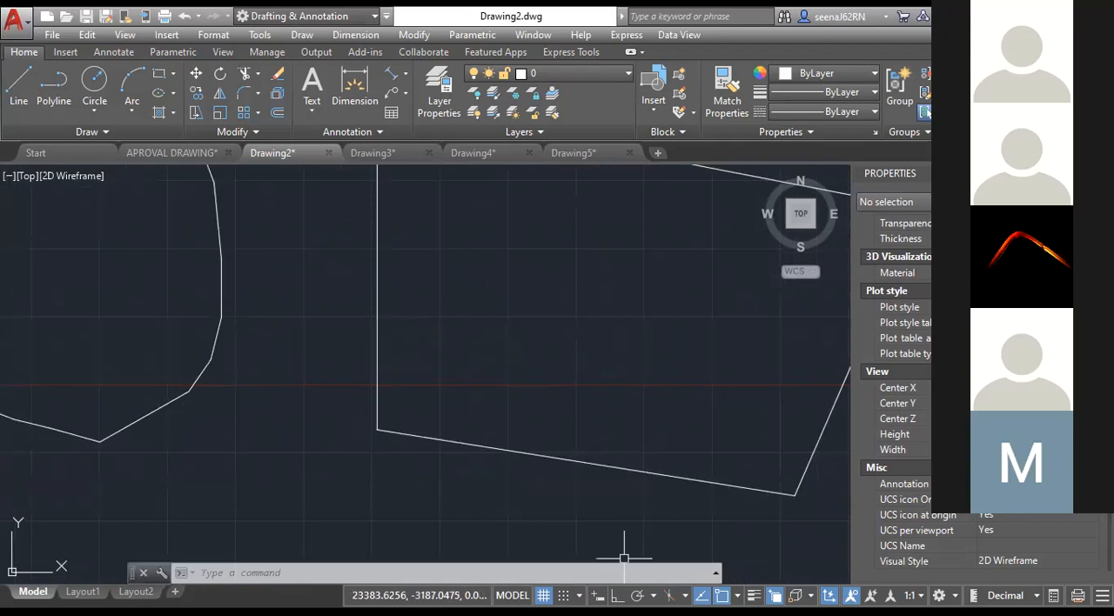
pyautogui.write('I')
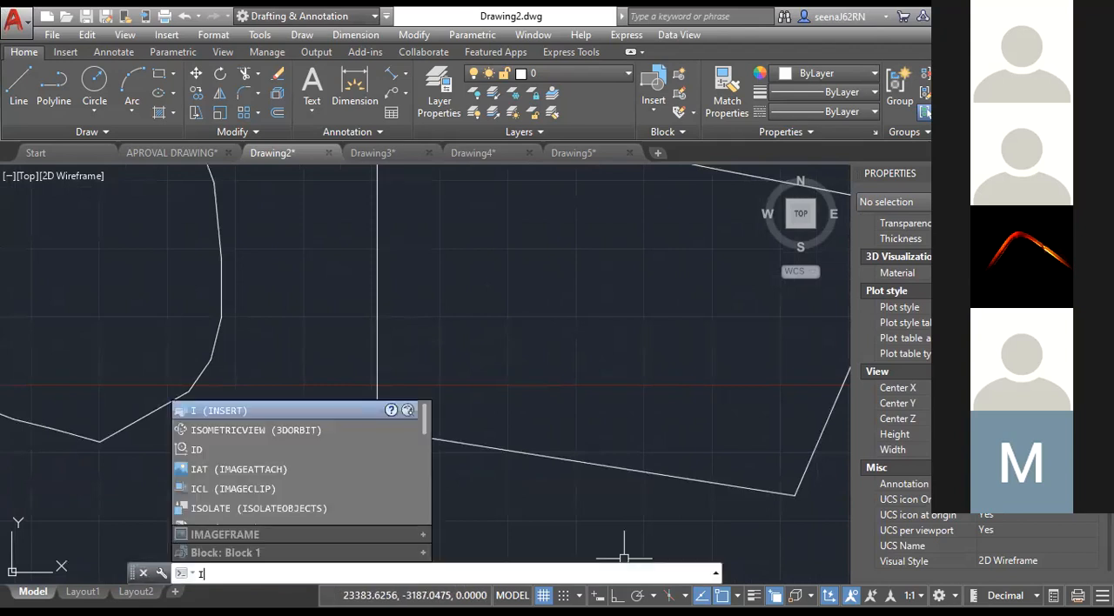
pyautogui.write('D')
pyautogui.press('Return')
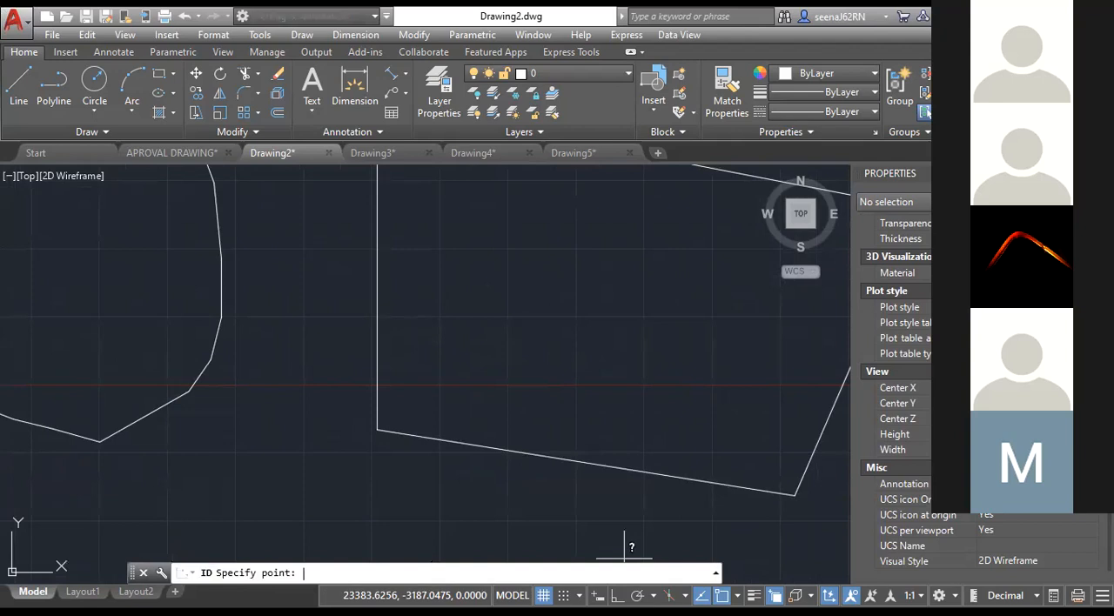
pyautogui.click(361, 410)
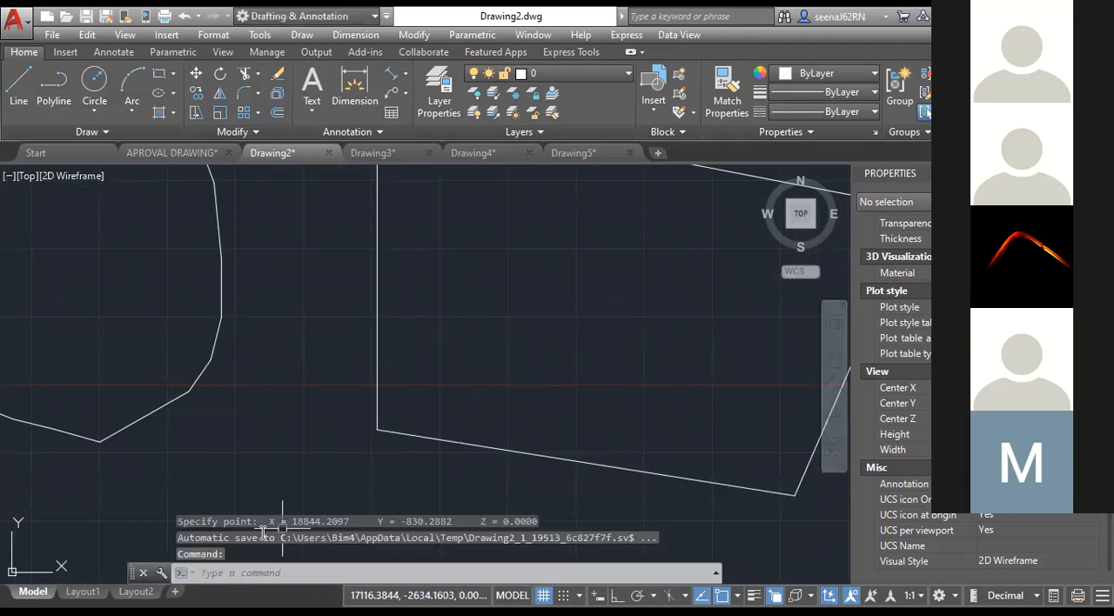
pyautogui.doubleClick(280, 533)
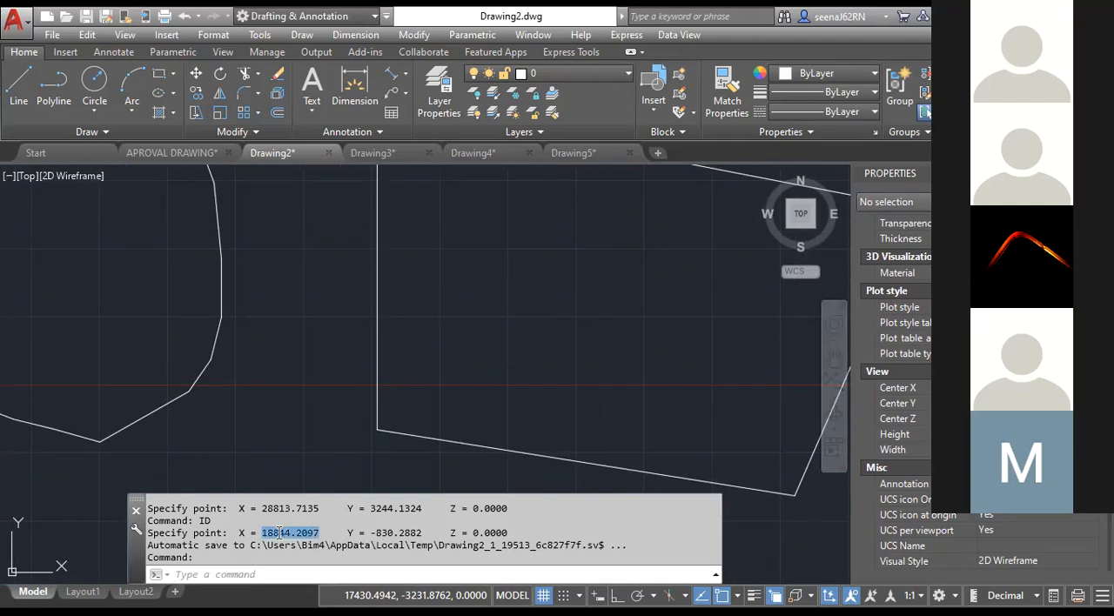
pyautogui.moveTo(426, 532); pyautogui.dragTo(377, 533)
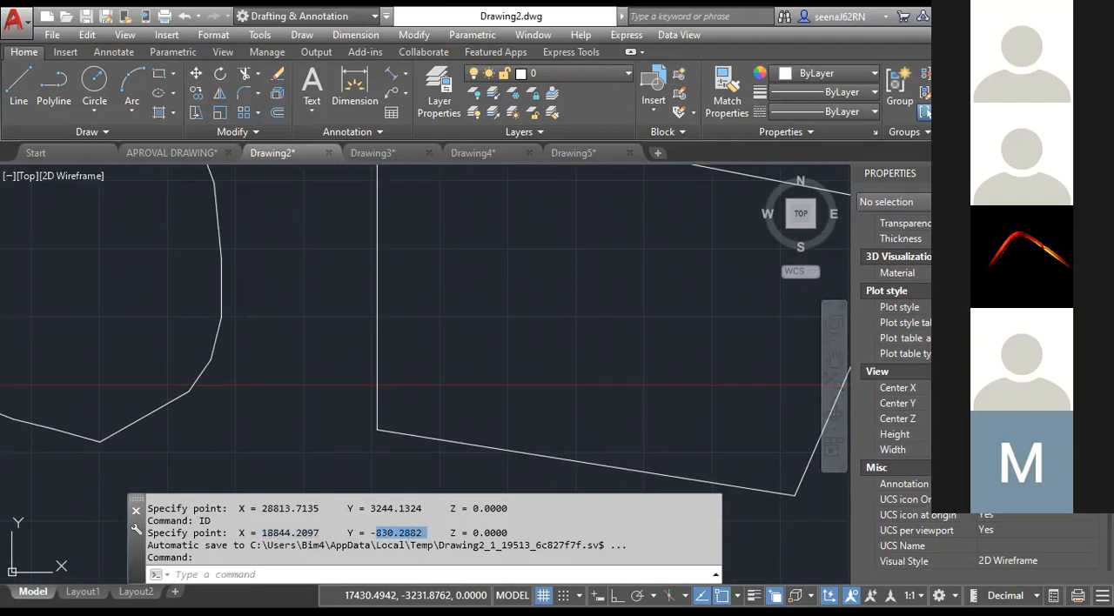
pyautogui.click(426, 476)
pyautogui.click(356, 475)
pyautogui.scroll(-5, 359, 466)
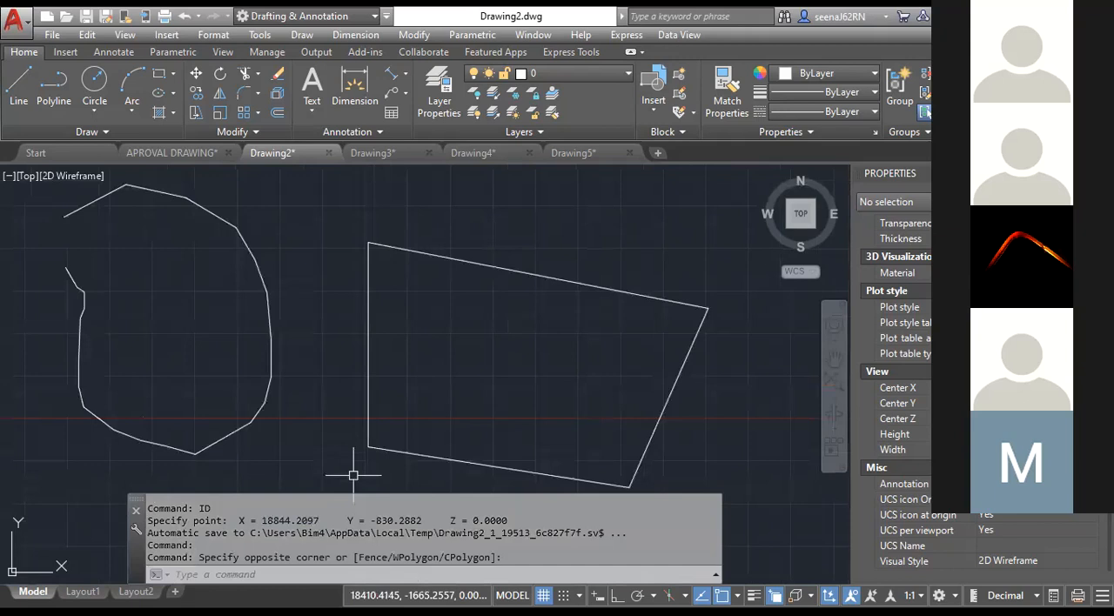
pyautogui.moveTo(385, 436); pyautogui.dragTo(443, 343, button='middle')
pyautogui.scroll(5, 443, 342)
pyautogui.moveTo(387, 421); pyautogui.dragTo(468, 422, button='middle')
pyautogui.scroll(-6, 468, 423)
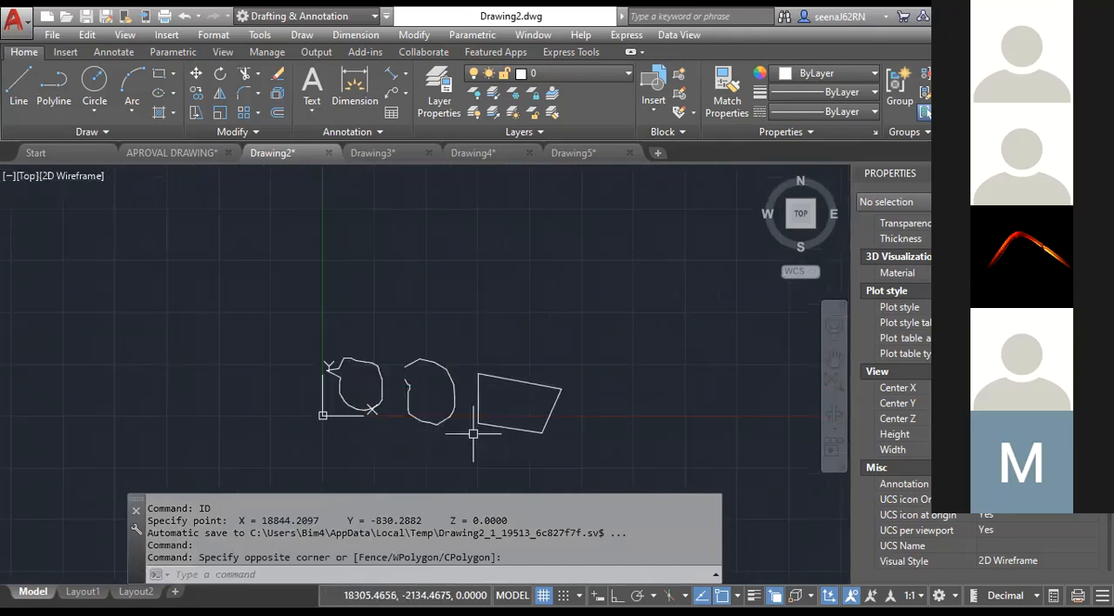
# Inspect the three polylines relative to the origin and highlight the Y coordinate of the last identified point in the command history.
pyautogui.scroll(6, 474, 433)
pyautogui.scroll(-2, 490, 391)
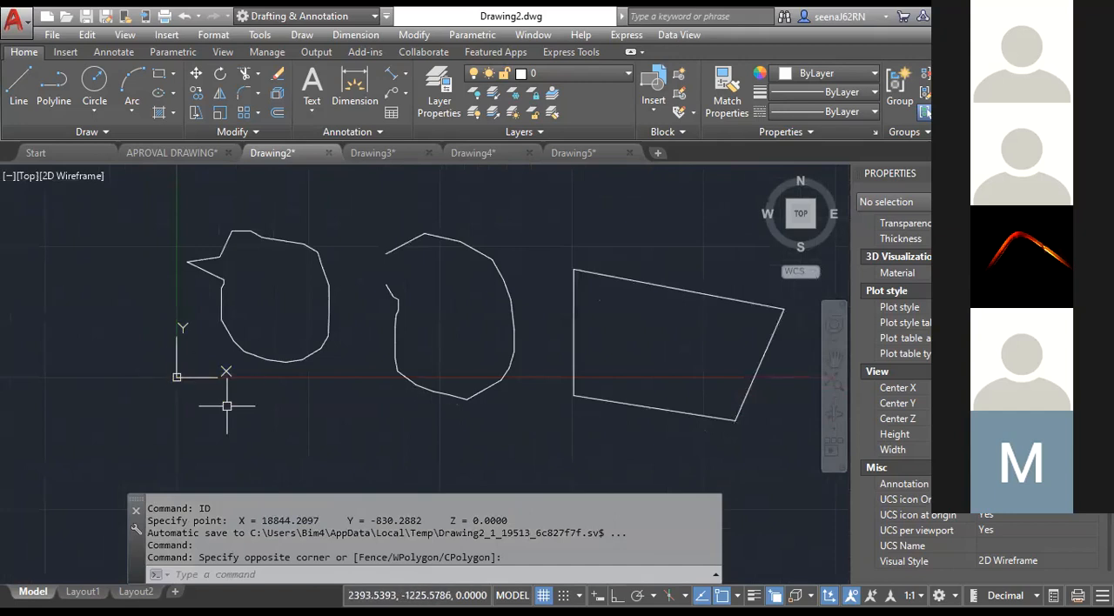
pyautogui.scroll(-2, 271, 392)
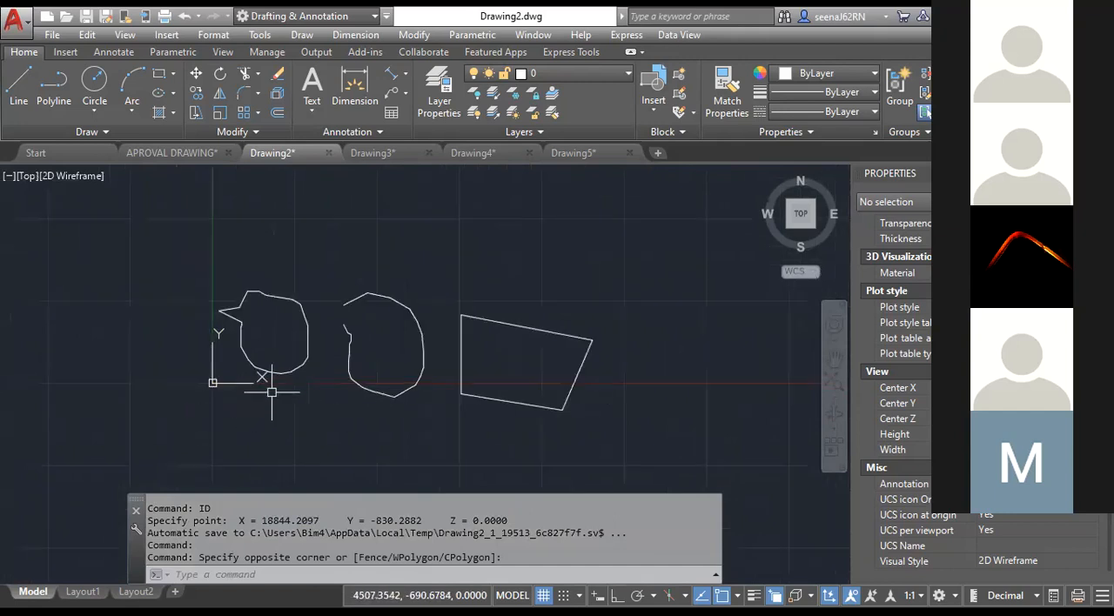
pyautogui.scroll(2, 447, 380)
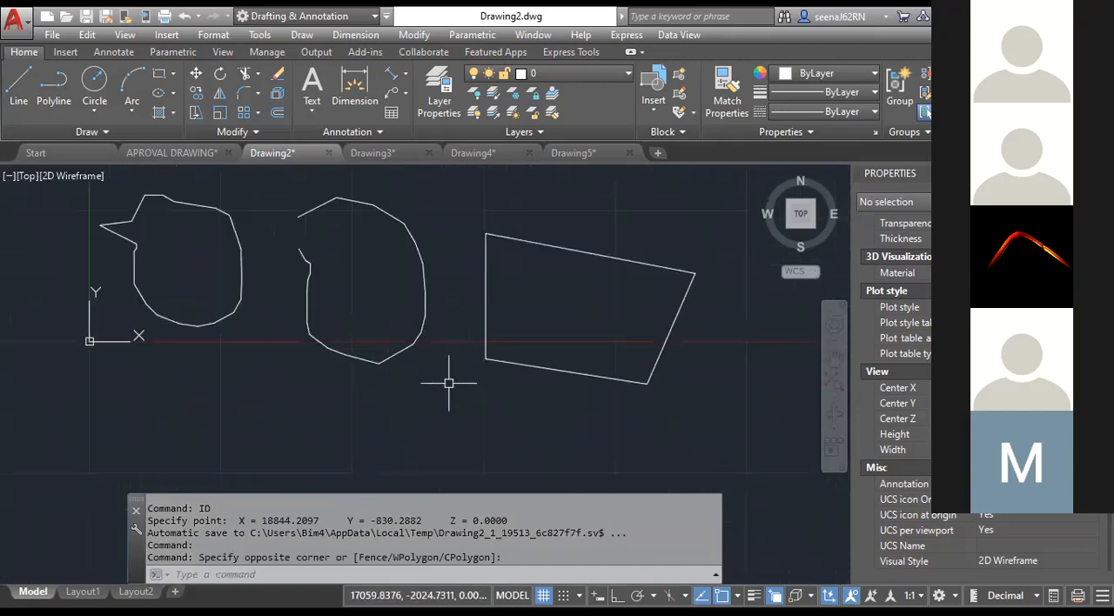
pyautogui.moveTo(285, 403); pyautogui.dragTo(362, 391, button='middle')
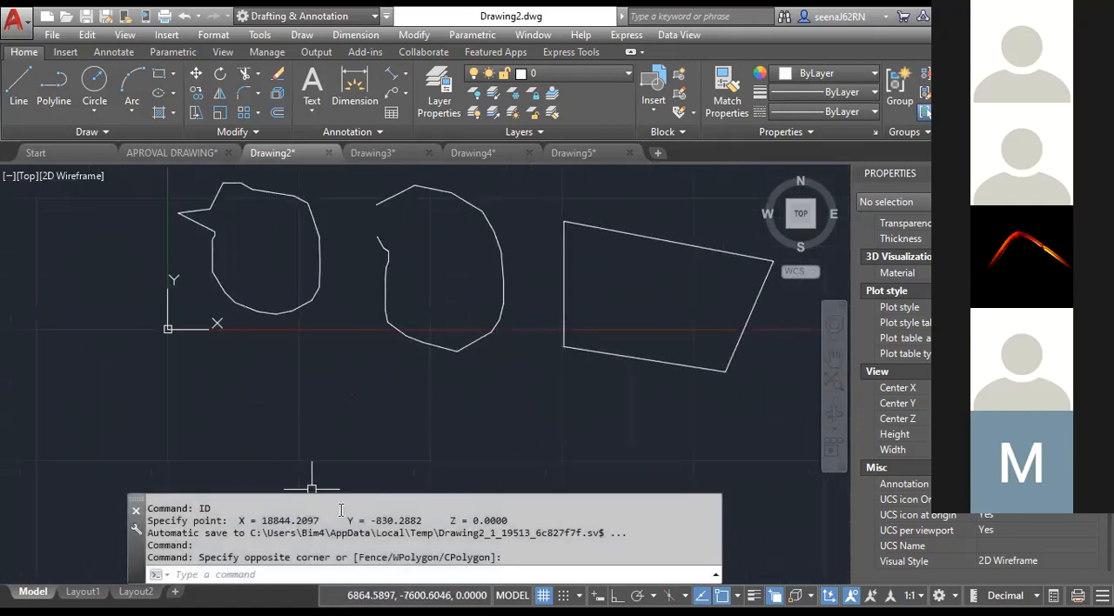
pyautogui.moveTo(371, 520); pyautogui.dragTo(394, 520)
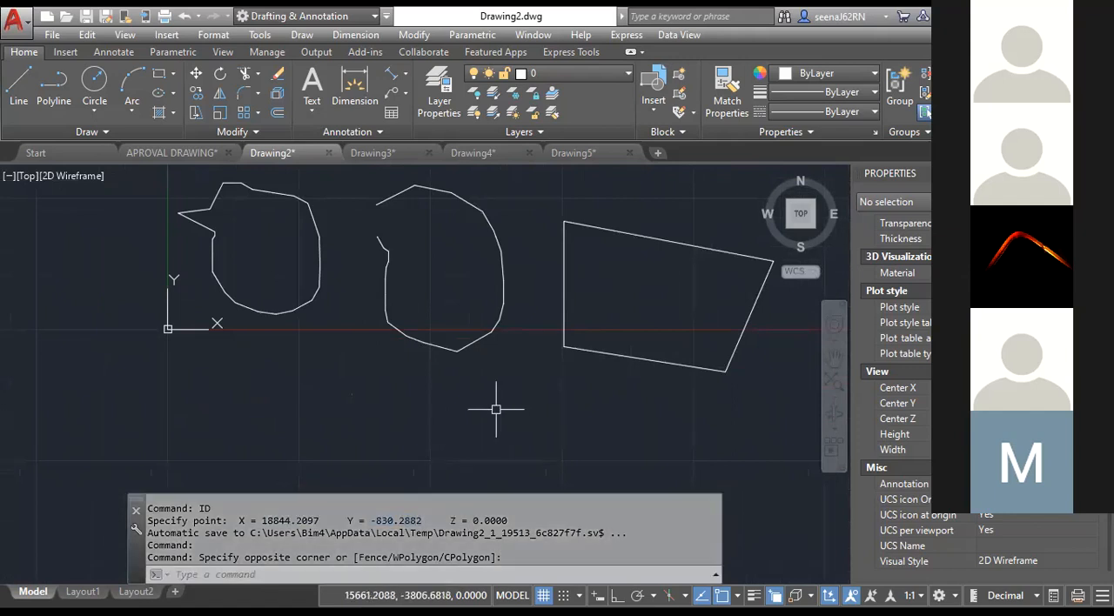
pyautogui.press('Escape')
pyautogui.press('Escape')
pyautogui.press('Escape')
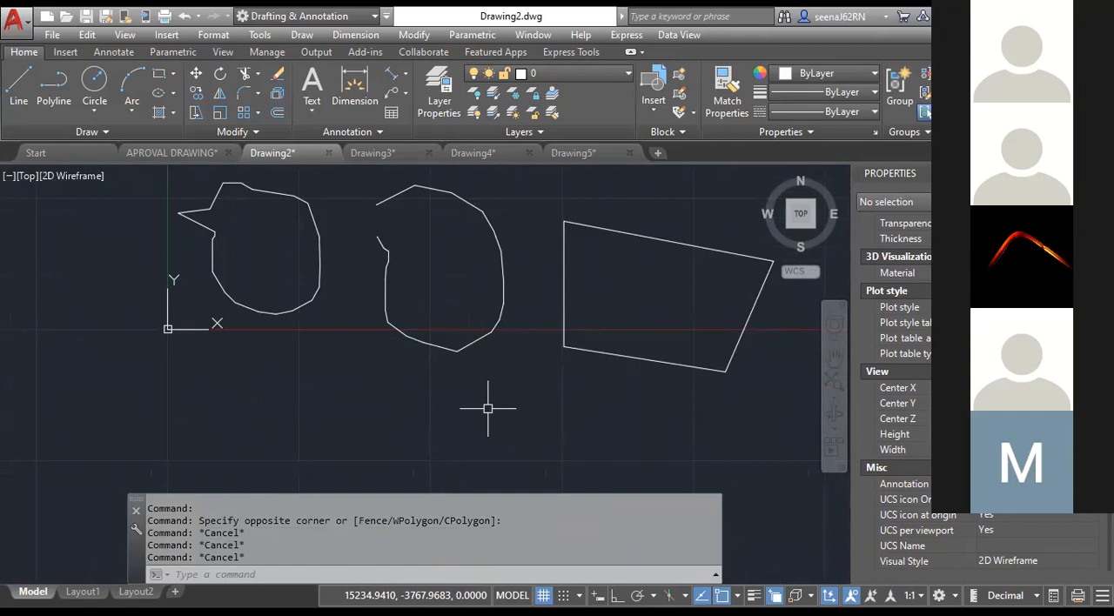
# Switch to Drawing3 and place a multileader pointing down and to the left, with the text GFHGFHGF.
pyautogui.scroll(-4, 386, 304)
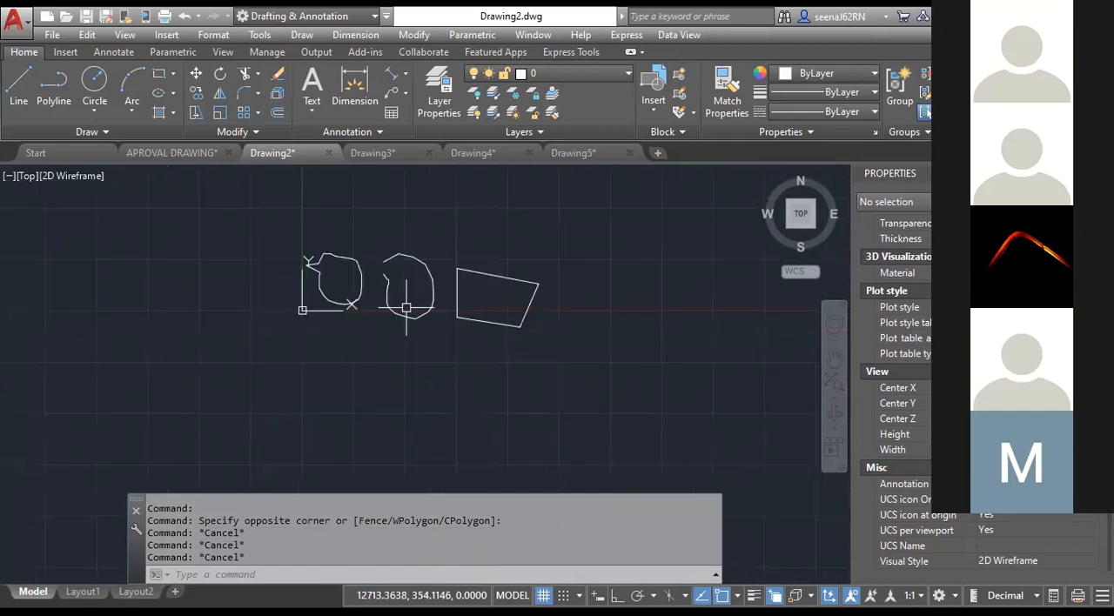
pyautogui.scroll(-2, 424, 304)
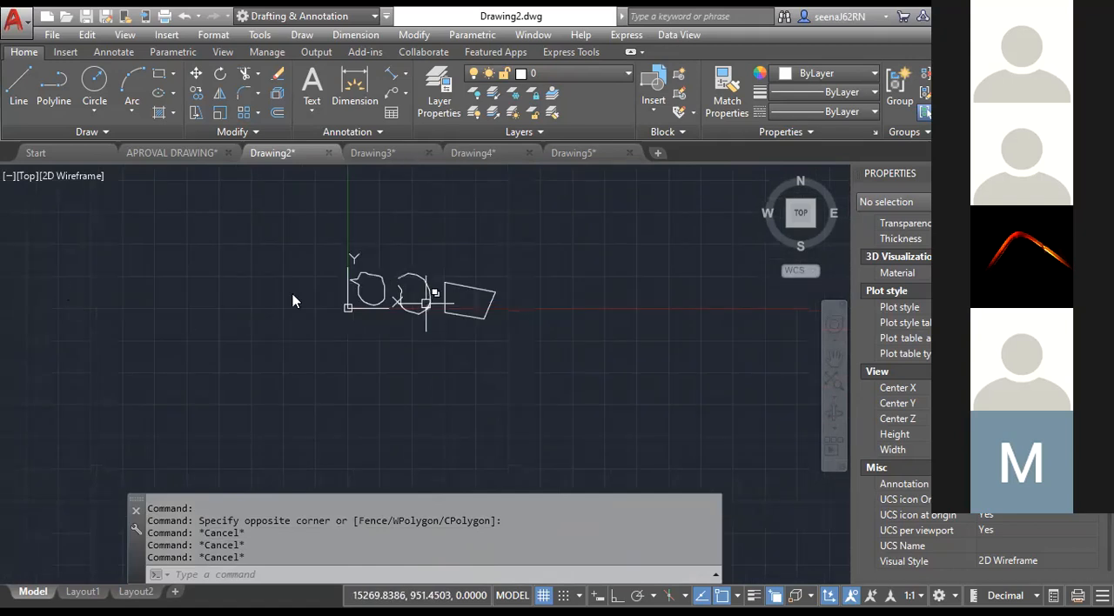
pyautogui.hotkey('ctrl', 'Tab')
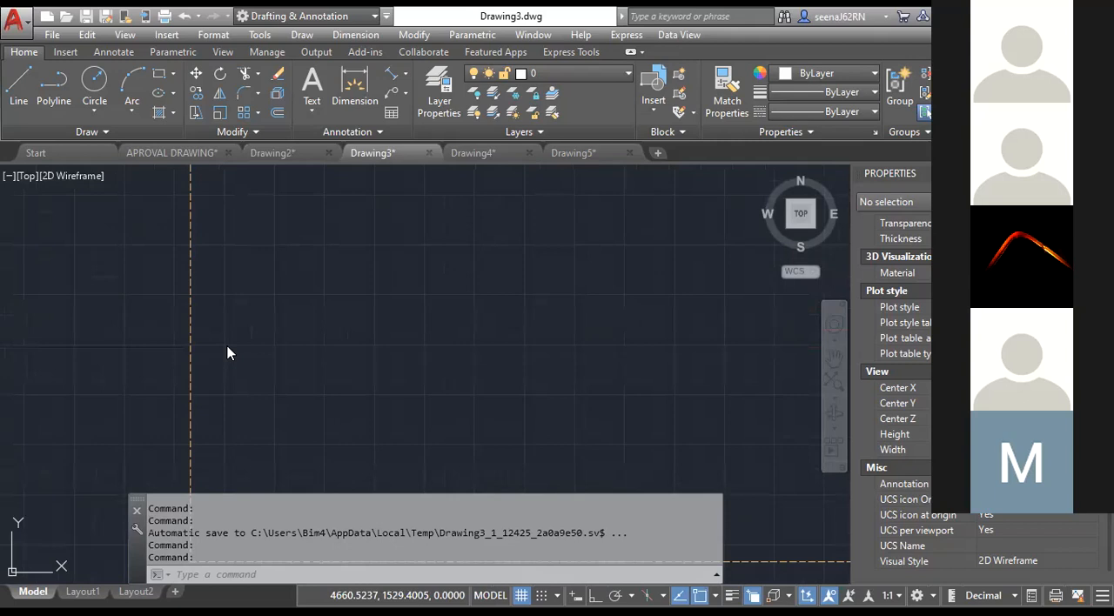
pyautogui.click(406, 93)
pyautogui.click(408, 120)
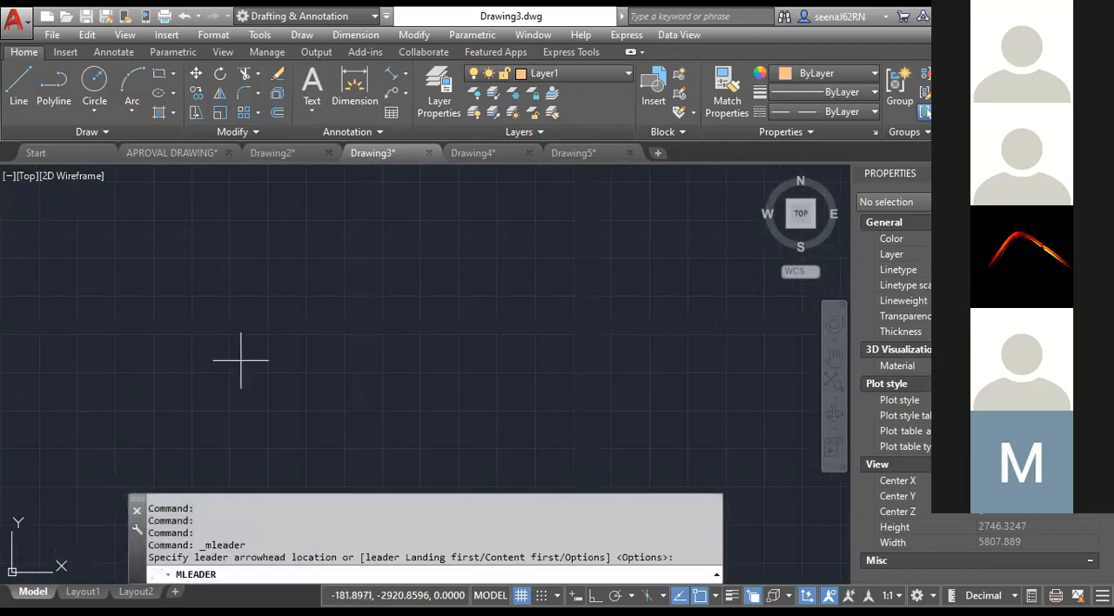
pyautogui.click(241, 360)
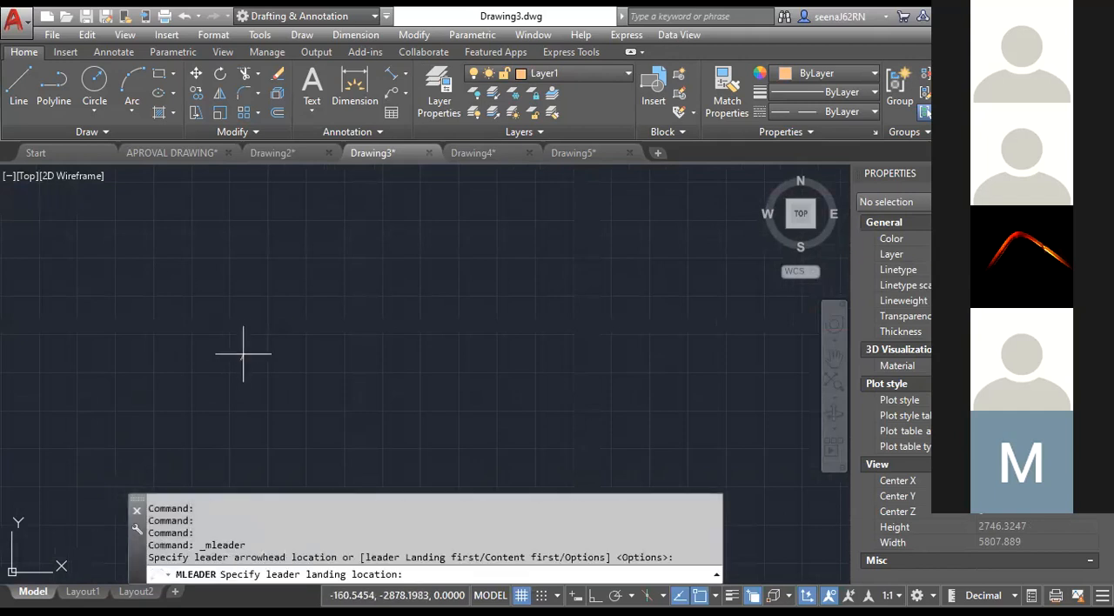
pyautogui.scroll(10, 243, 354)
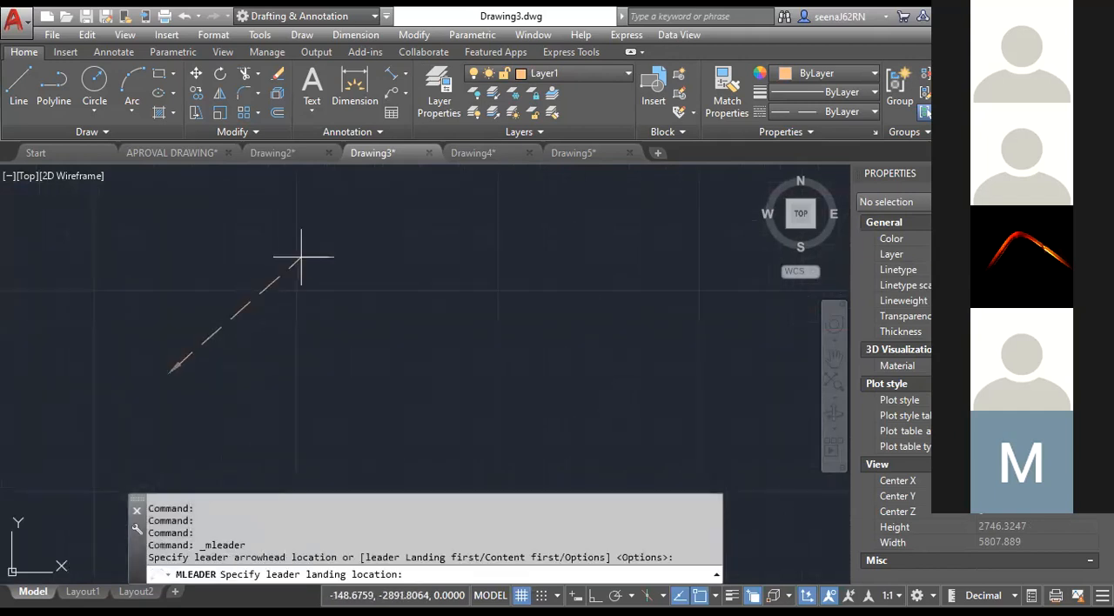
pyautogui.click(371, 279)
pyautogui.write('GFHGFHGF')
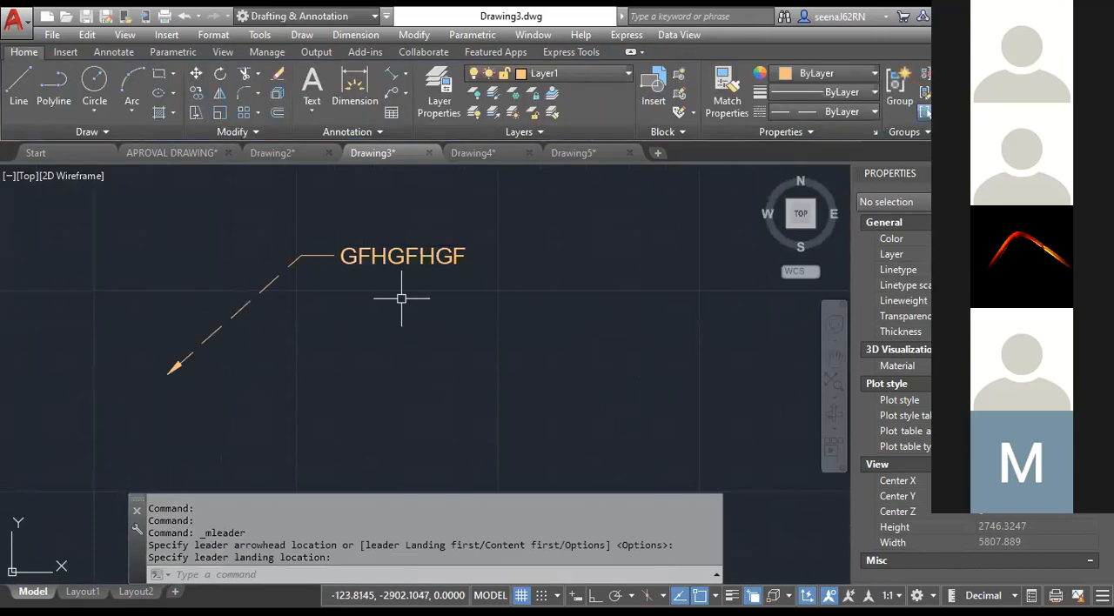
# Open the Standard multileader style for modification and set its leader type to Spline.
pyautogui.click(227, 33)
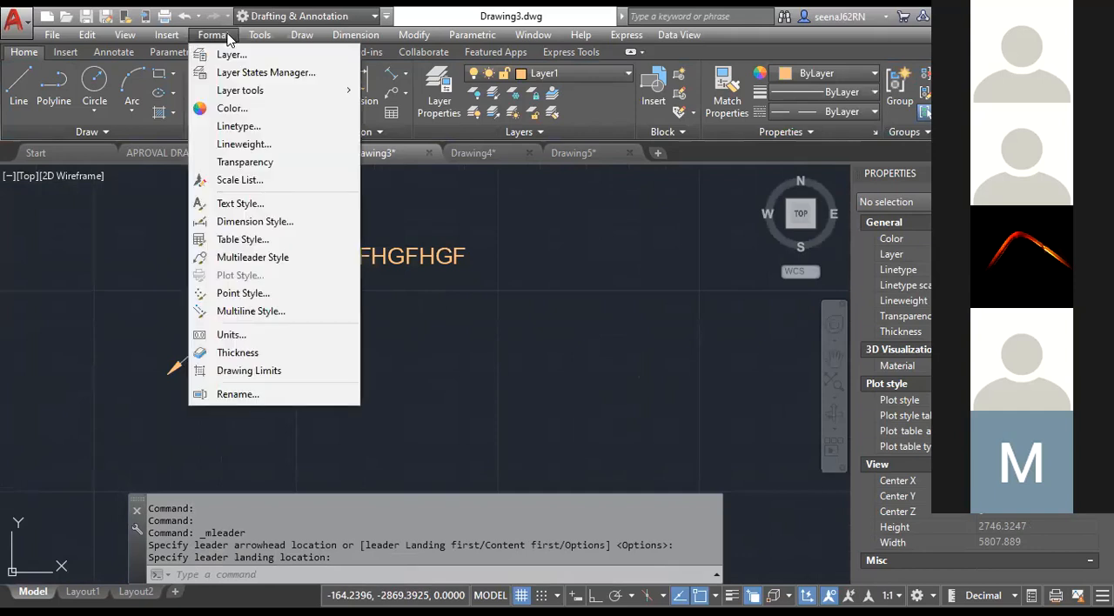
pyautogui.click(246, 258)
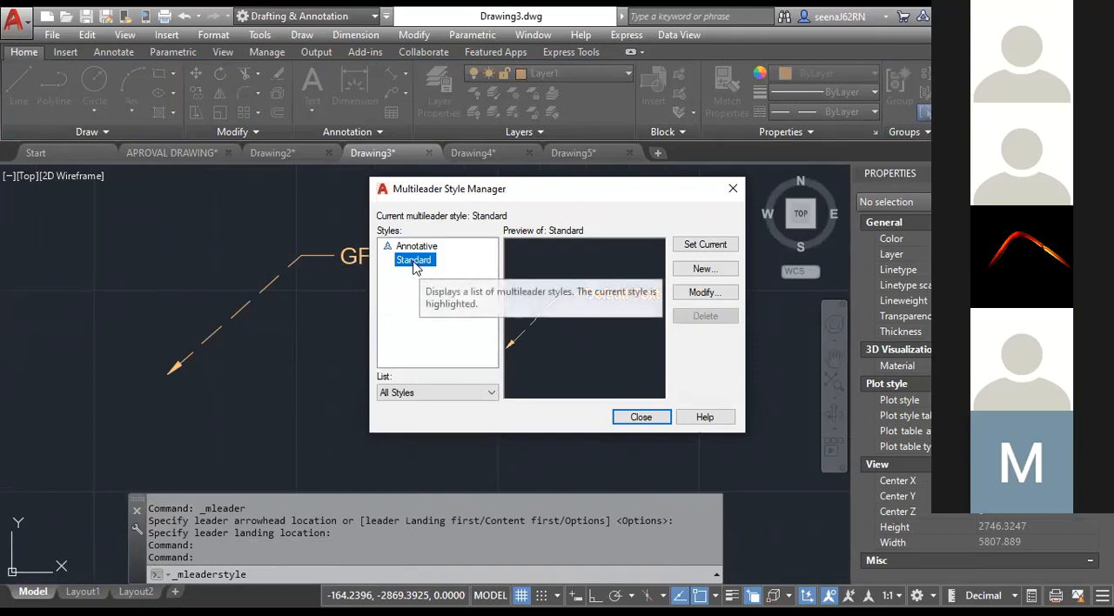
pyautogui.click(701, 293)
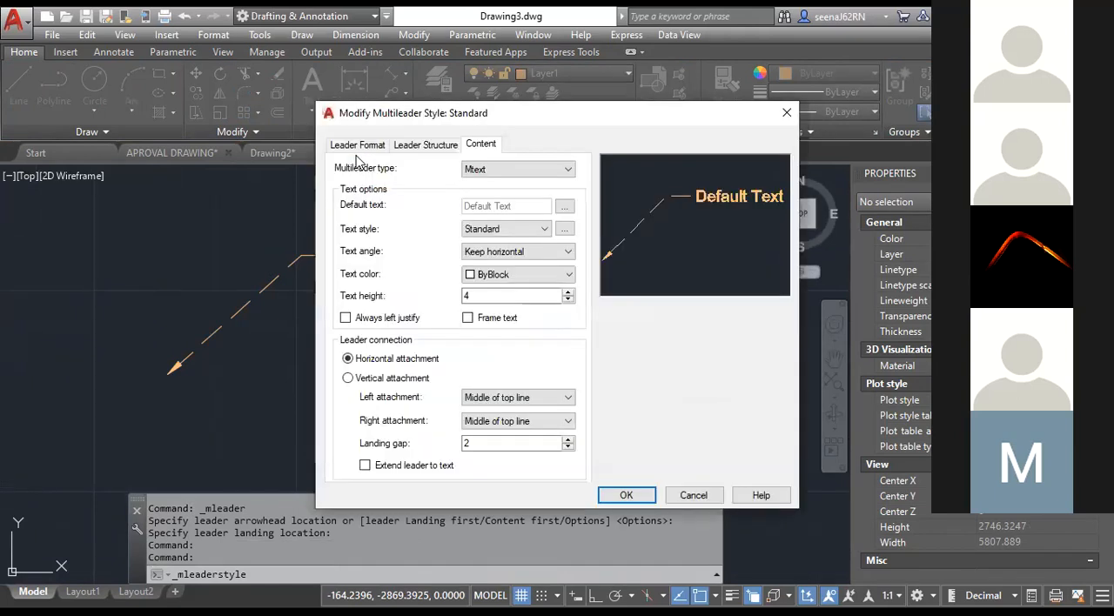
pyautogui.click(357, 148)
pyautogui.click(466, 183)
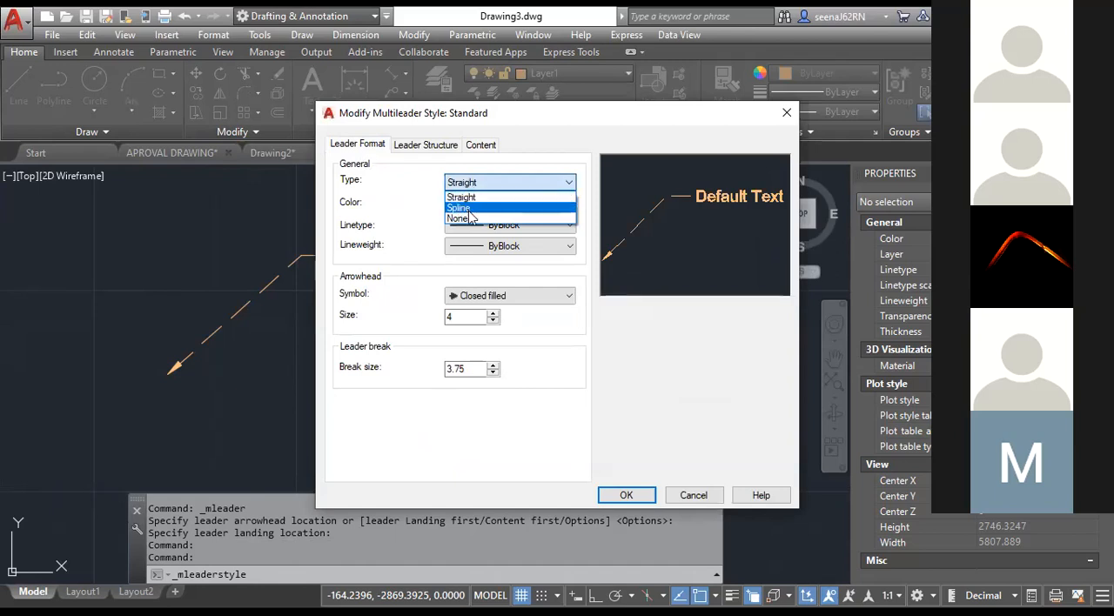
pyautogui.click(469, 211)
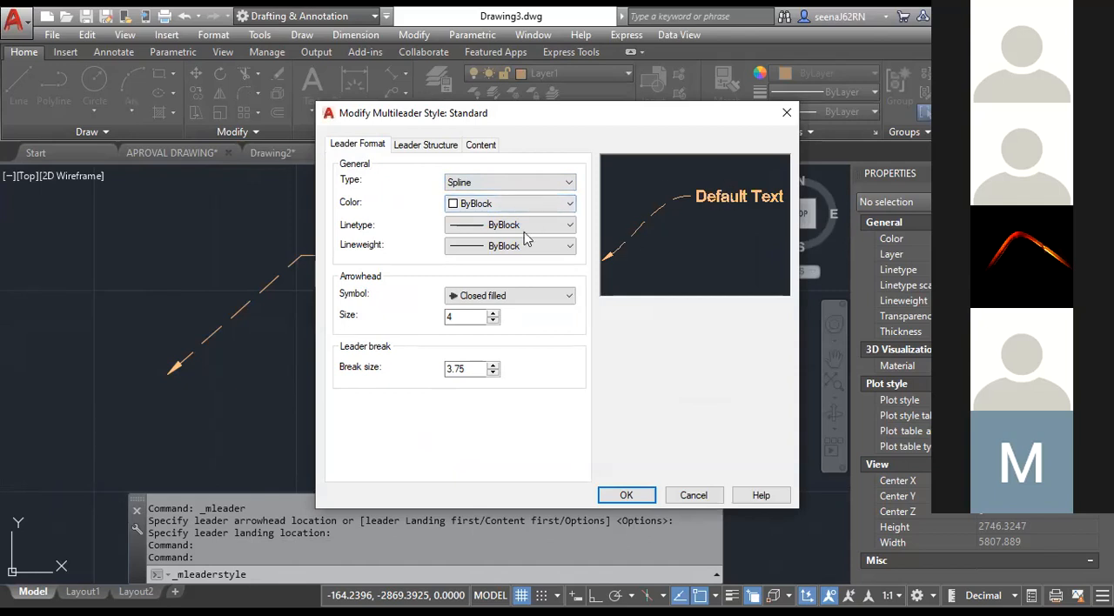
# Set the Standard multileader style's leader linetype to Continuous and its color to Yellow.
pyautogui.click(476, 205)
pyautogui.click(476, 207)
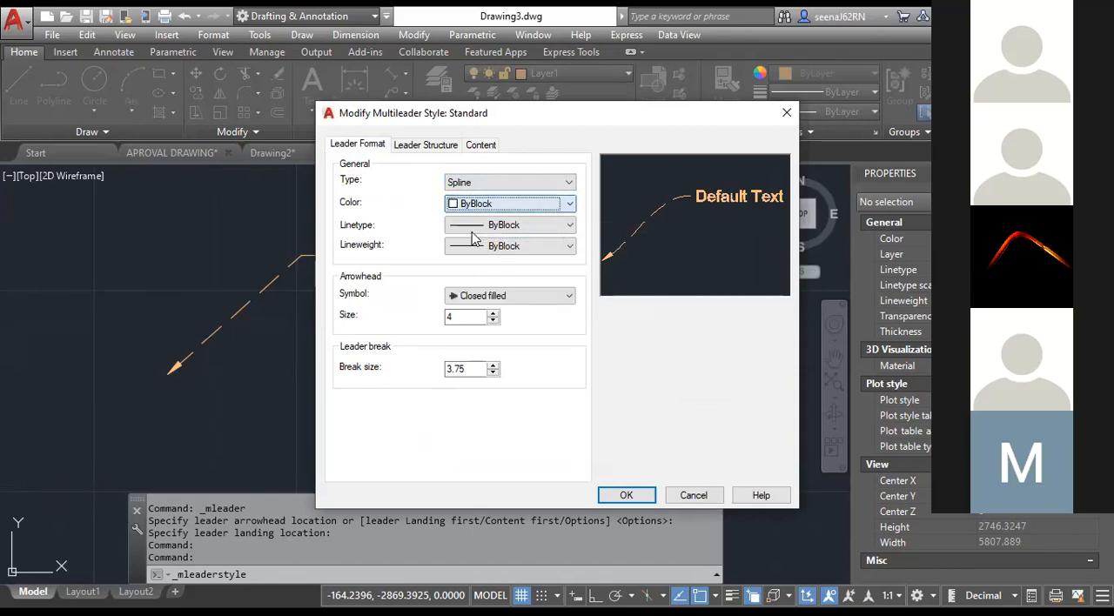
pyautogui.click(474, 225)
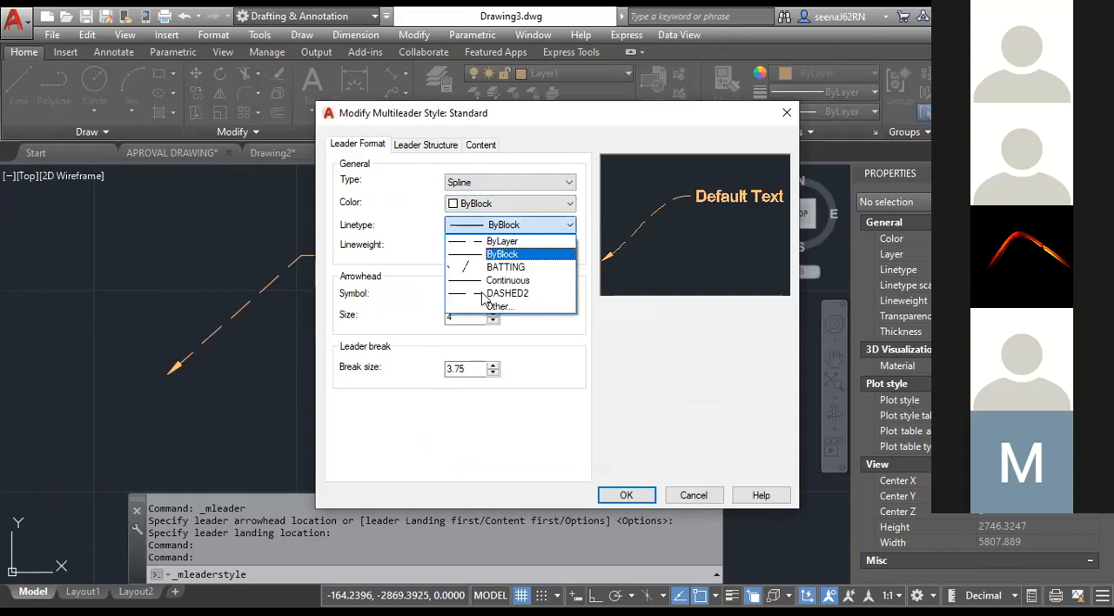
pyautogui.click(514, 280)
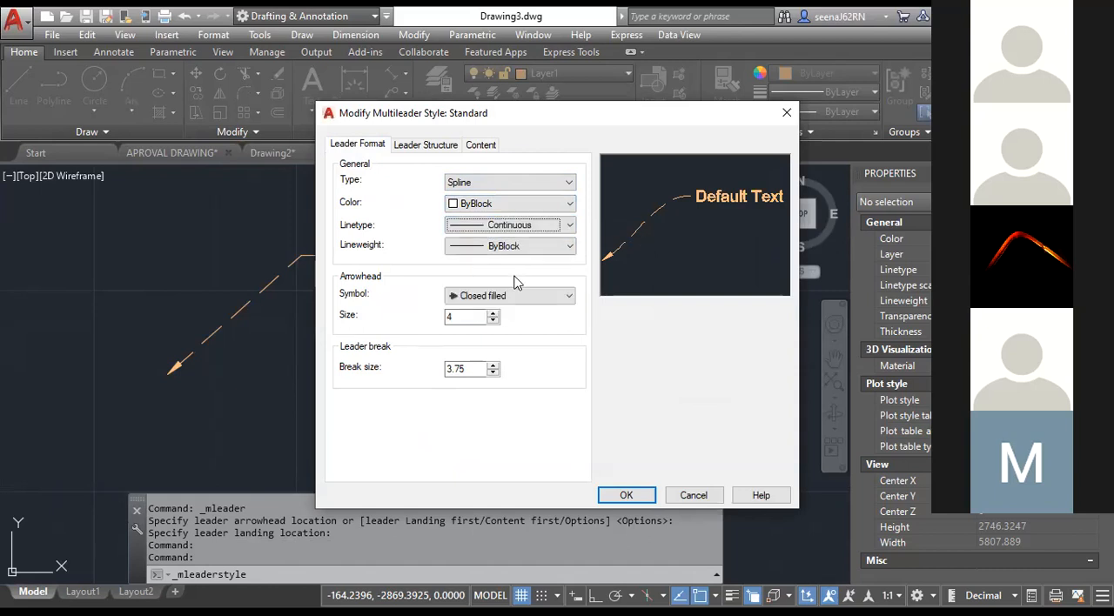
pyautogui.click(510, 206)
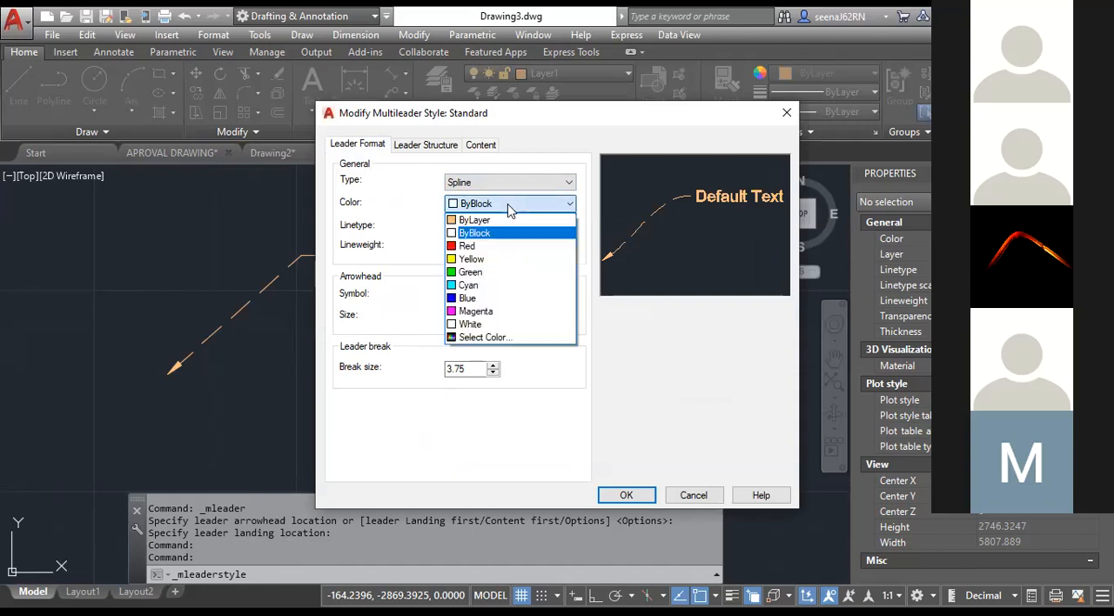
pyautogui.click(502, 254)
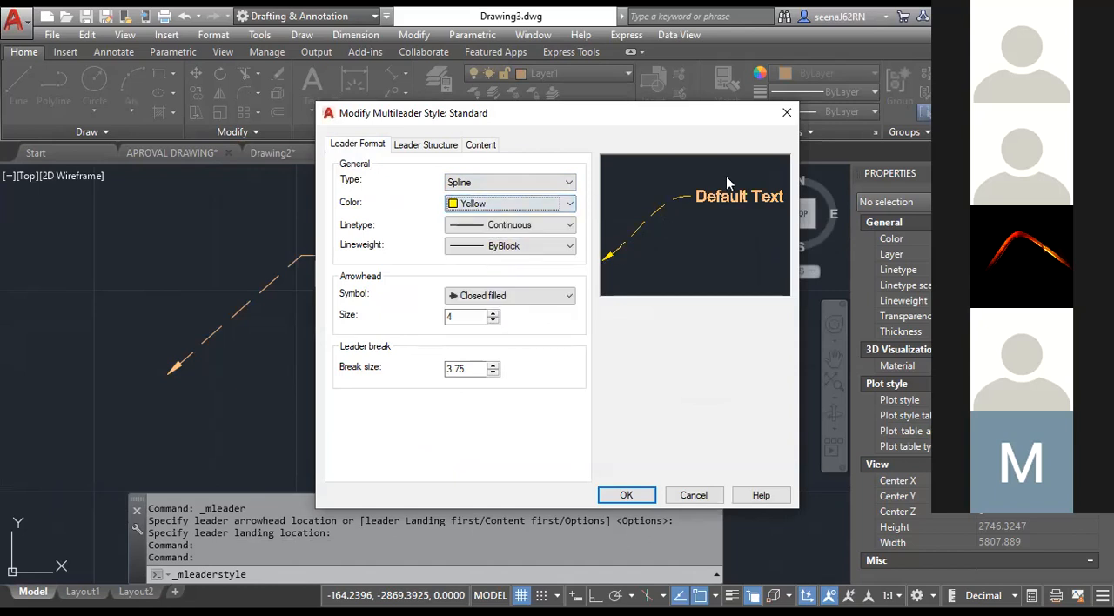
# Review the arrowhead symbols, keep Closed filled, and set the multileader style's leader type to Straight.
pyautogui.click(466, 298)
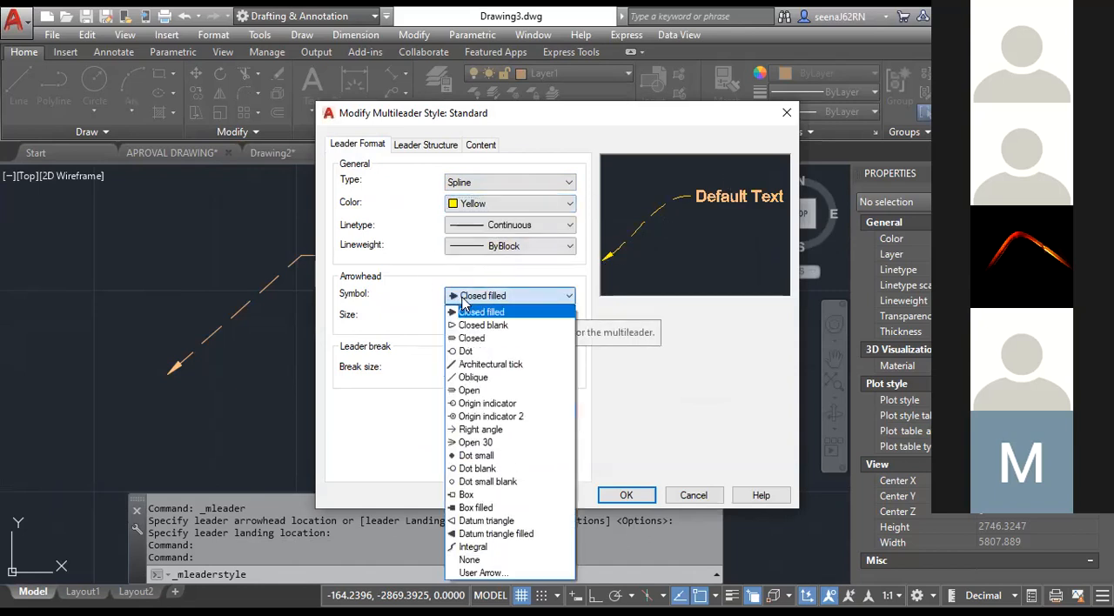
pyautogui.click(467, 311)
pyautogui.click(478, 299)
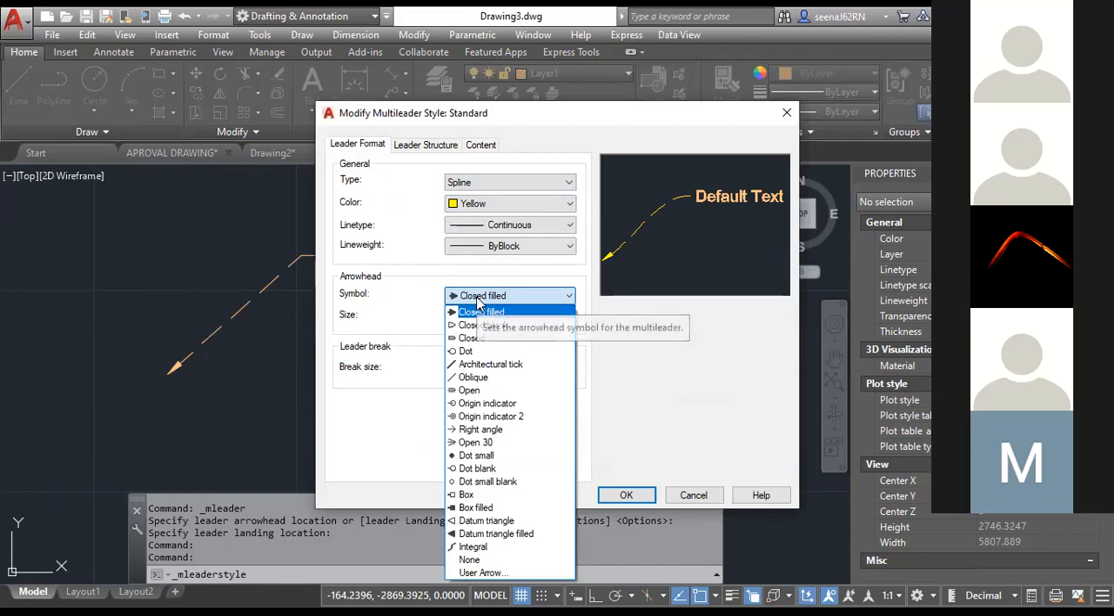
pyautogui.click(478, 300)
pyautogui.click(421, 146)
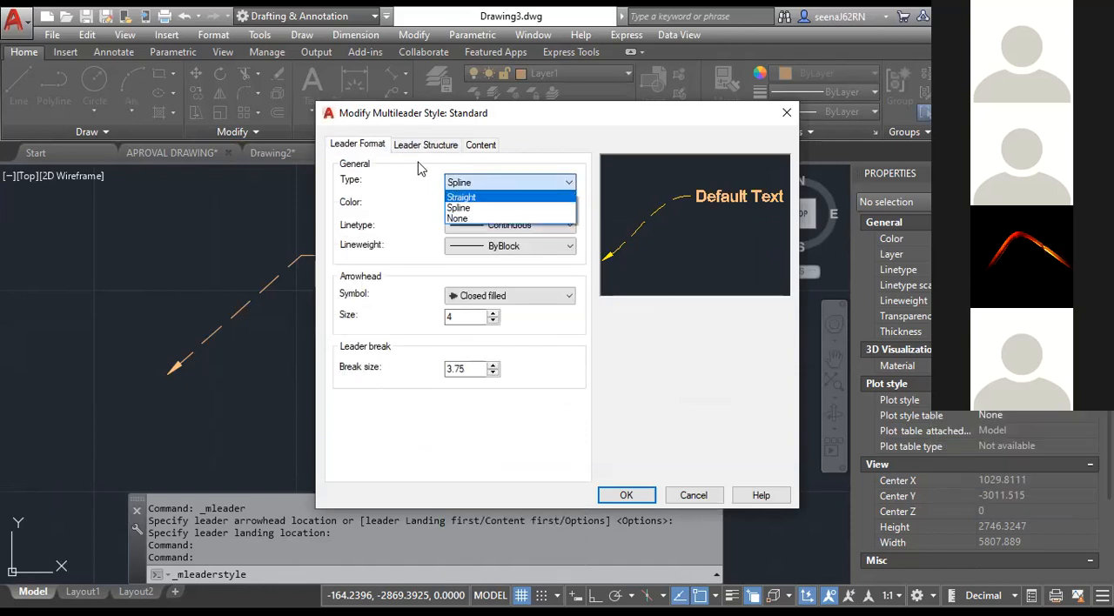
pyautogui.press('Return')
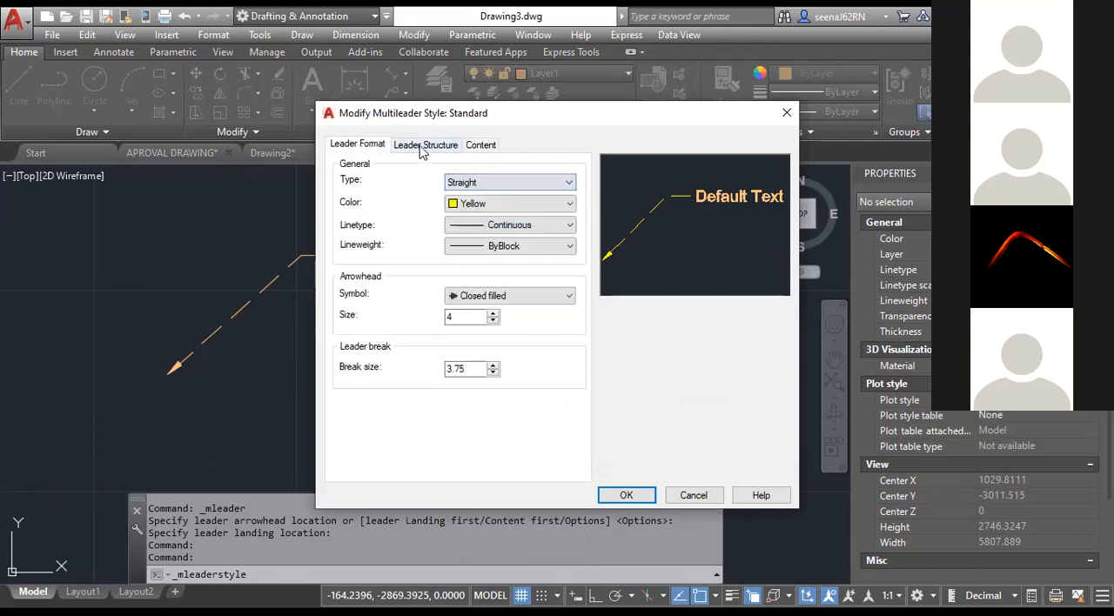
# Set the Standard multileader style's maximum leader points to 3, apply the changes and close the style manager.
pyautogui.click(425, 146)
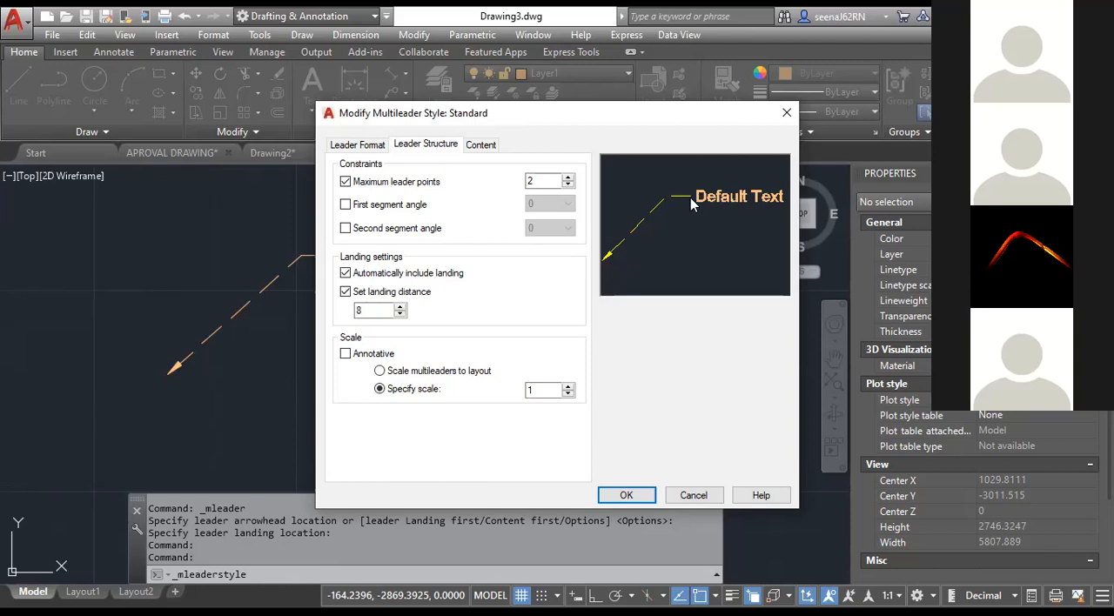
pyautogui.click(567, 182)
pyautogui.click(615, 492)
pyautogui.press('Escape')
# Draw a three-point multileader beside the GFHGFHGF leader and leave its text empty.
pyautogui.click(390, 94)
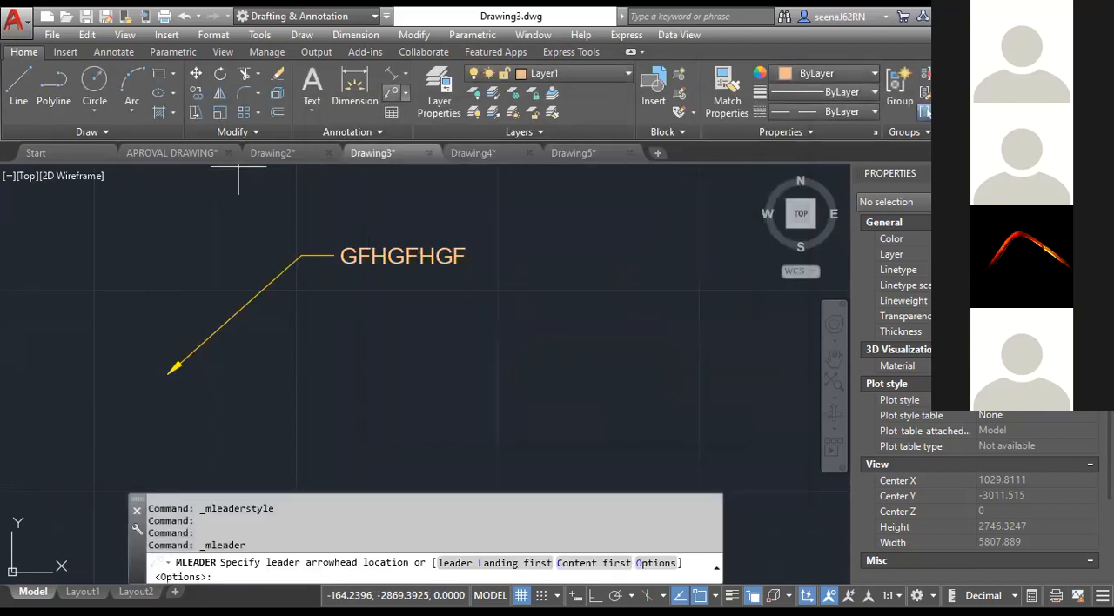
pyautogui.click(362, 392)
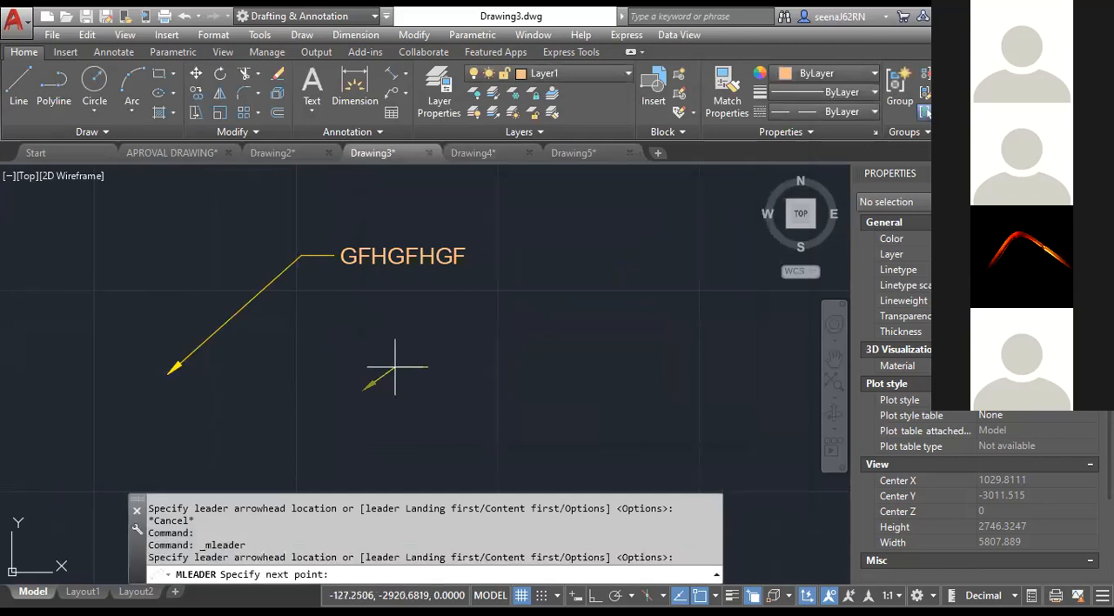
pyautogui.click(473, 307)
pyautogui.click(565, 259)
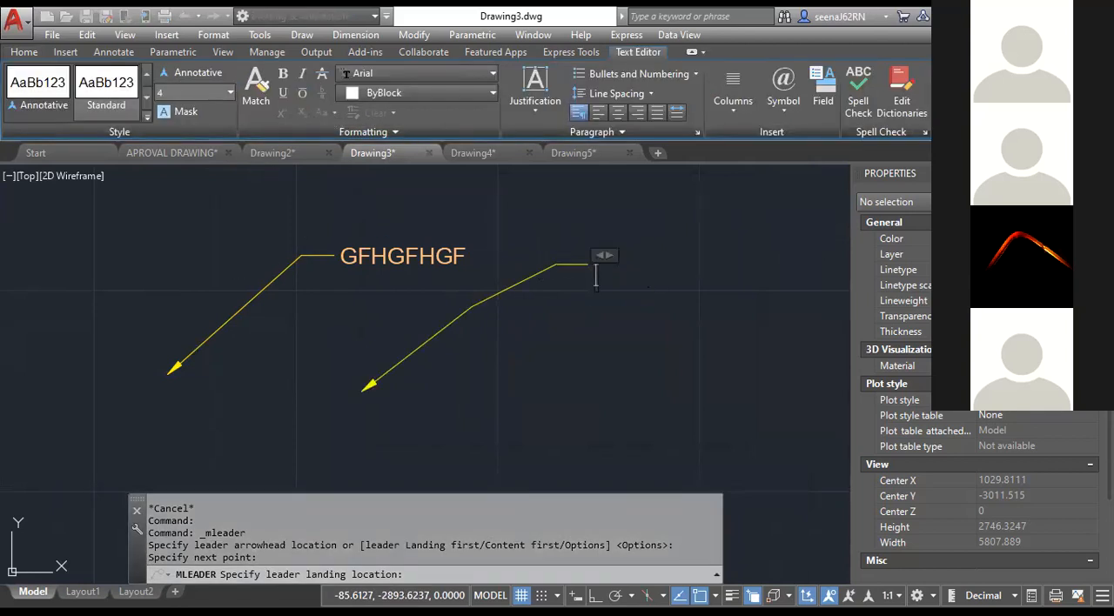
pyautogui.click(1064, 90)
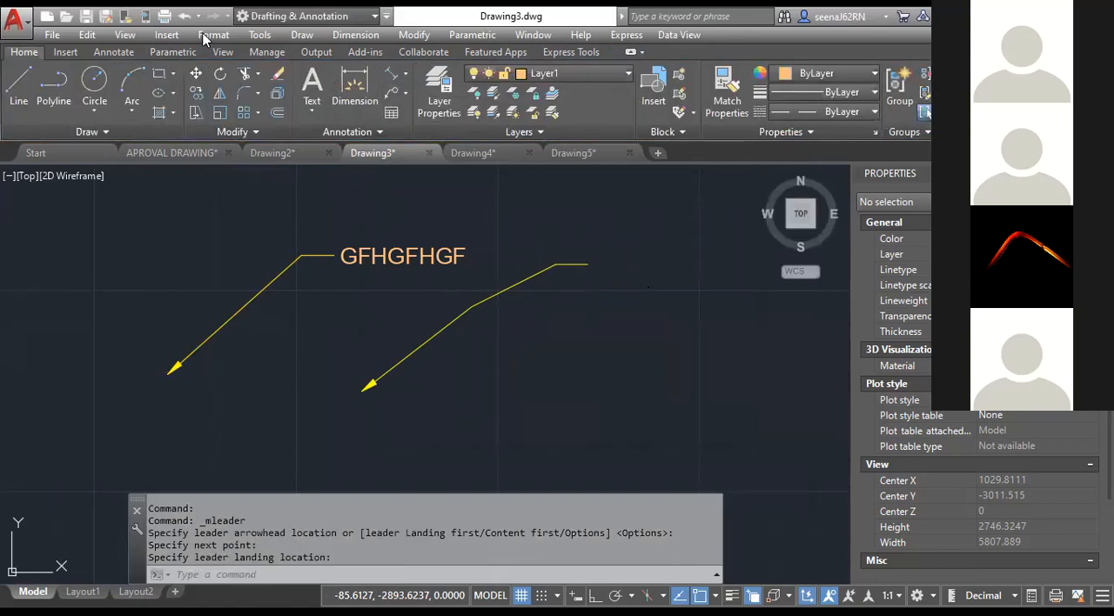
# Set the Standard multileader style's maximum leader points to 2 and constrain its first segment angle to 30, then close the style manager.
pyautogui.hotkey('alt', 'o')
pyautogui.click(264, 256)
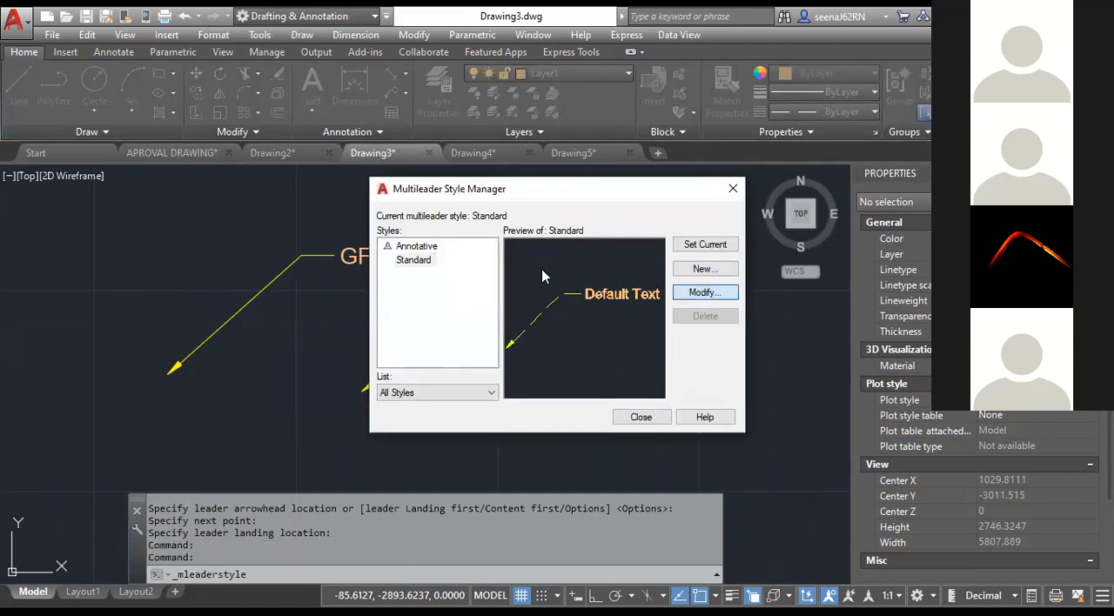
pyautogui.click(706, 293)
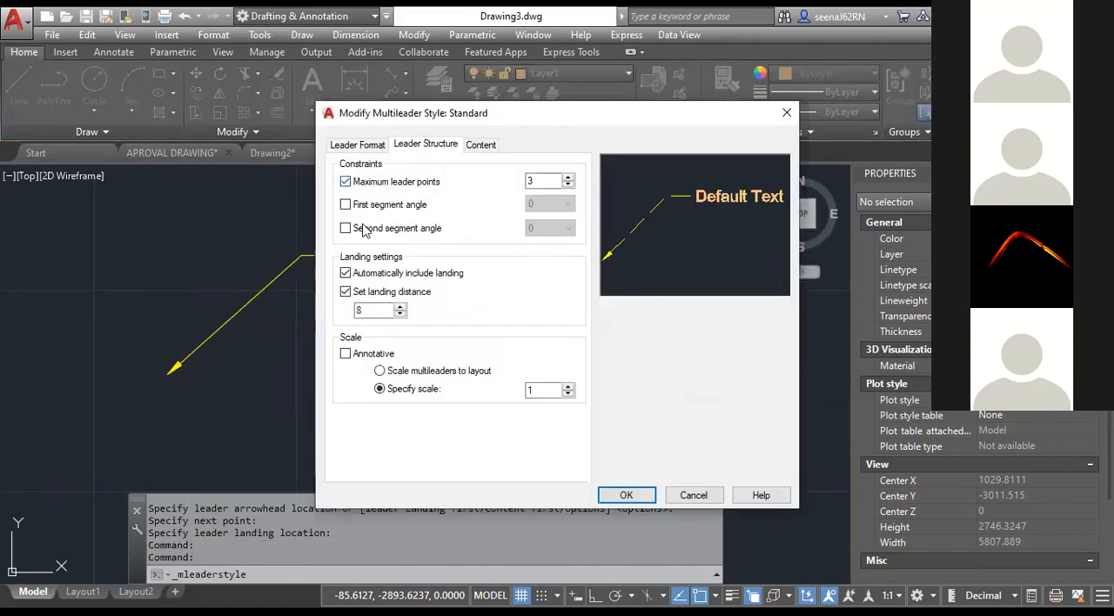
pyautogui.click(568, 186)
pyautogui.click(346, 205)
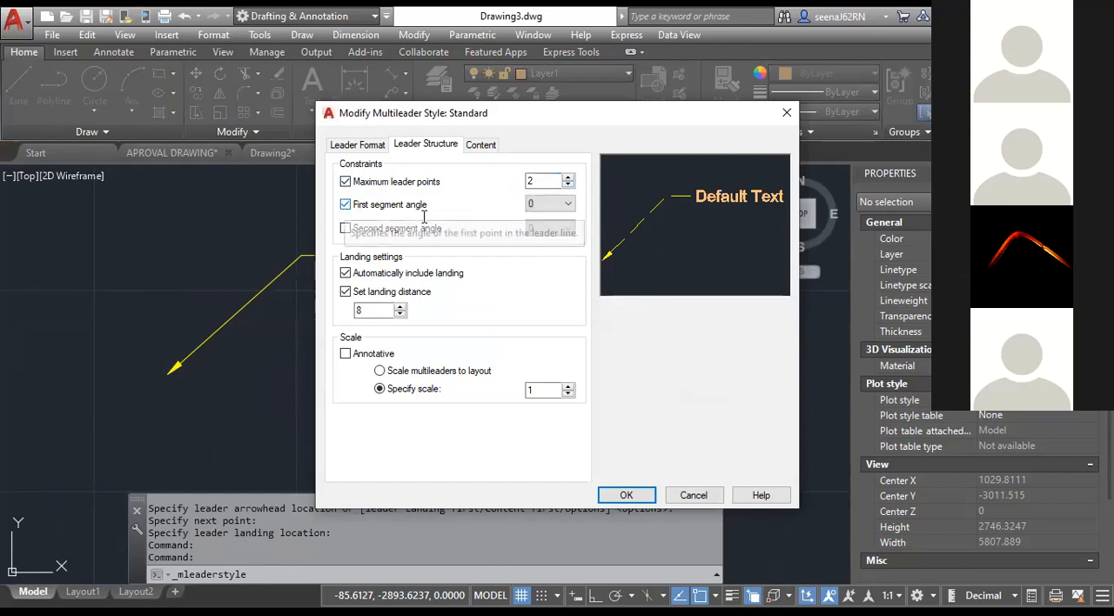
pyautogui.click(568, 204)
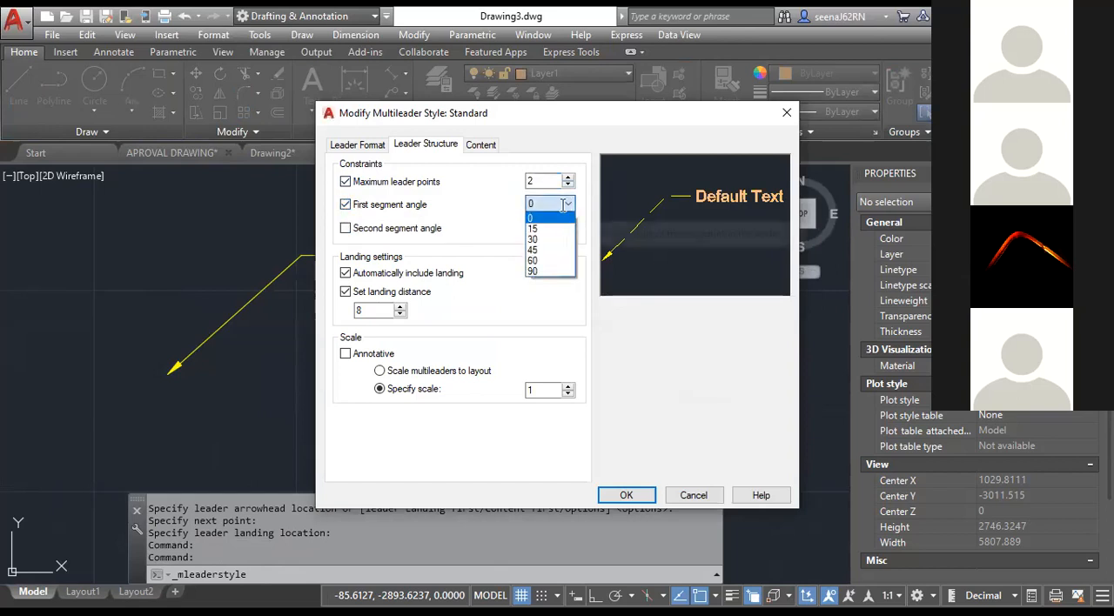
pyautogui.click(549, 239)
pyautogui.click(625, 495)
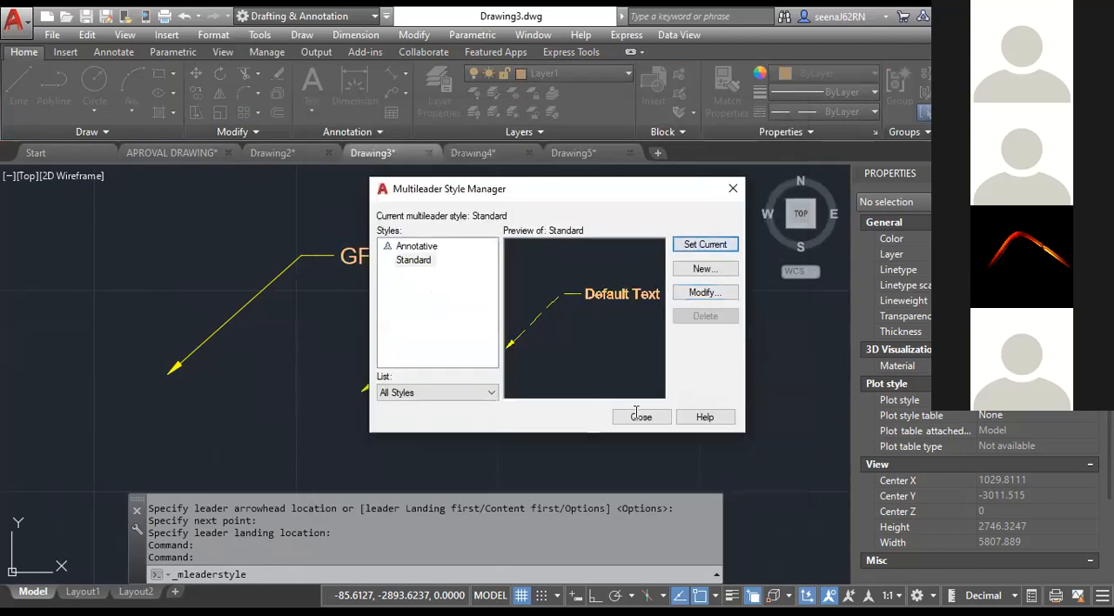
pyautogui.click(641, 415)
# Draw a multileader in the empty area beside the three-point leader, with the text FHGFHG.
pyautogui.press('Return')
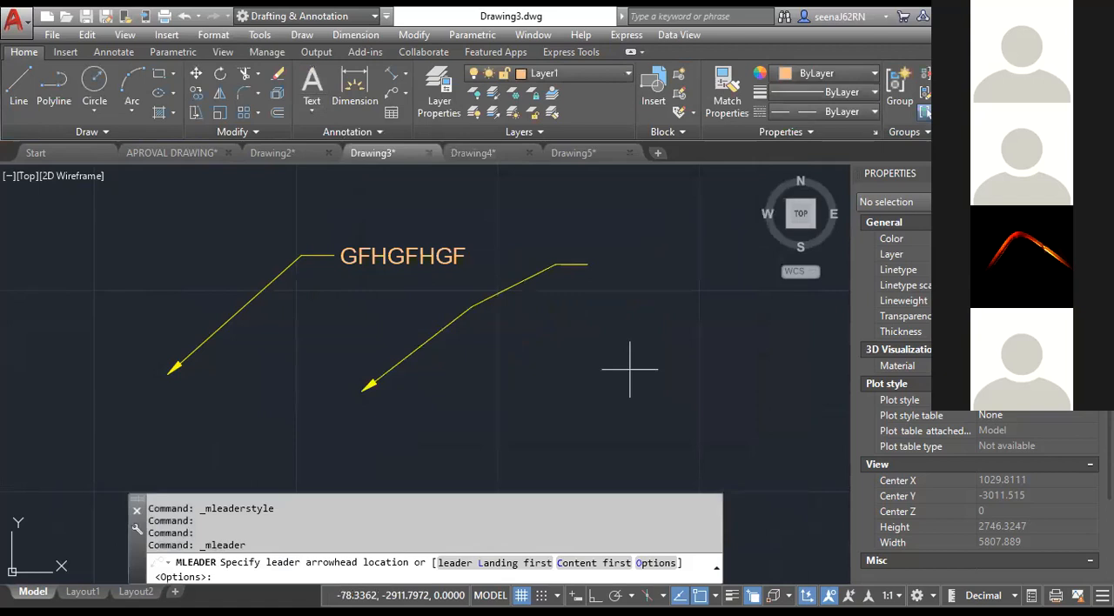
pyautogui.moveTo(630, 369); pyautogui.dragTo(459, 324, button='middle')
pyautogui.click(494, 414)
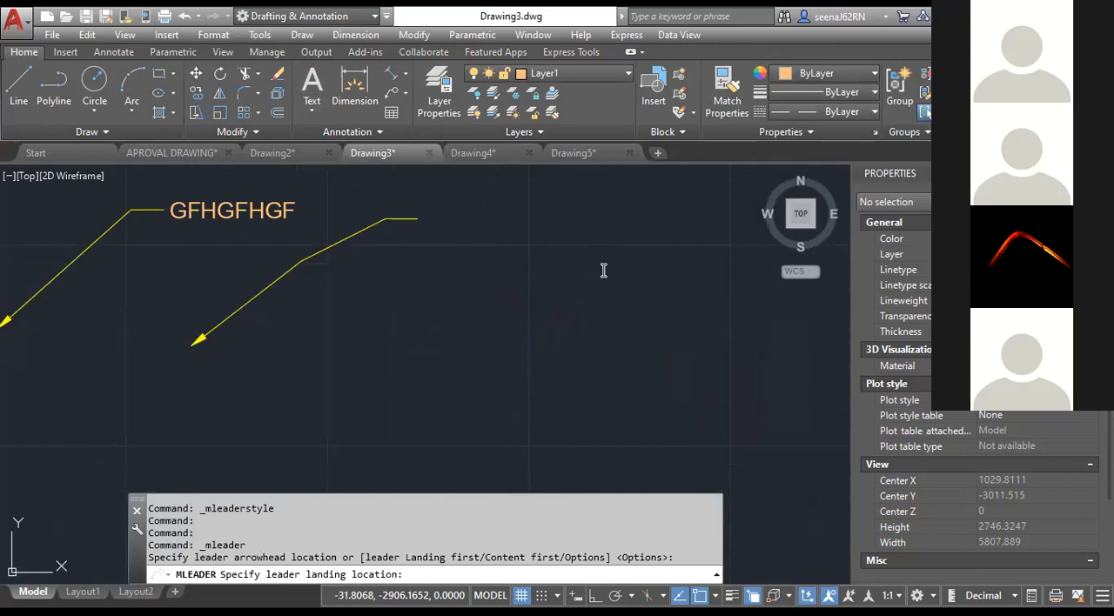
pyautogui.click(597, 265)
pyautogui.write('FHGFHG')
pyautogui.click(728, 271)
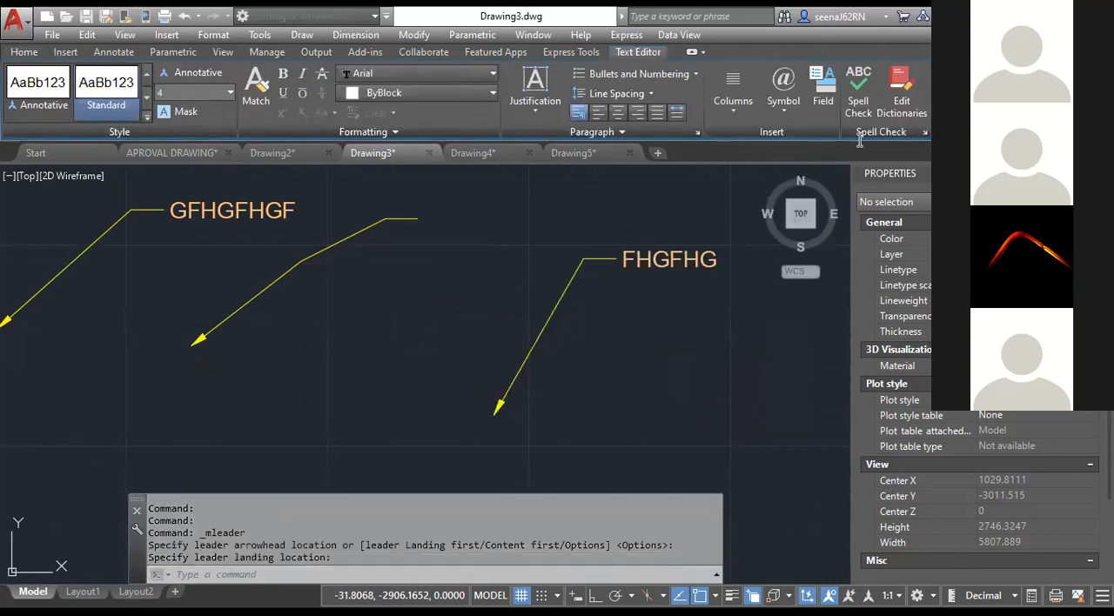
# Reopen the Standard multileader style for modification and turn off its first segment angle constraint.
pyautogui.click(210, 35)
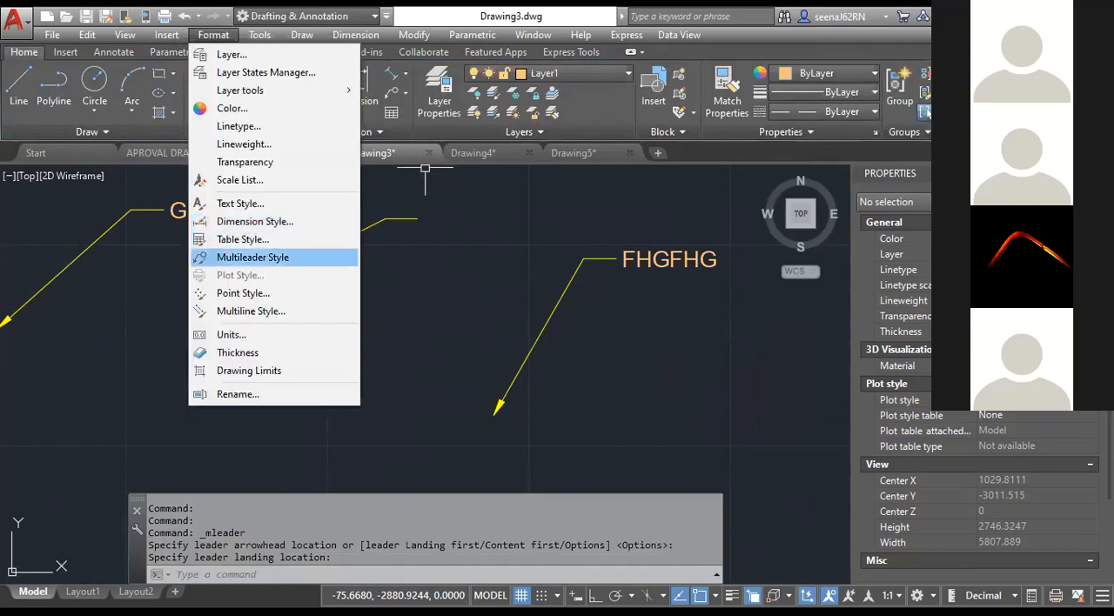
pyautogui.click(261, 253)
pyautogui.click(705, 293)
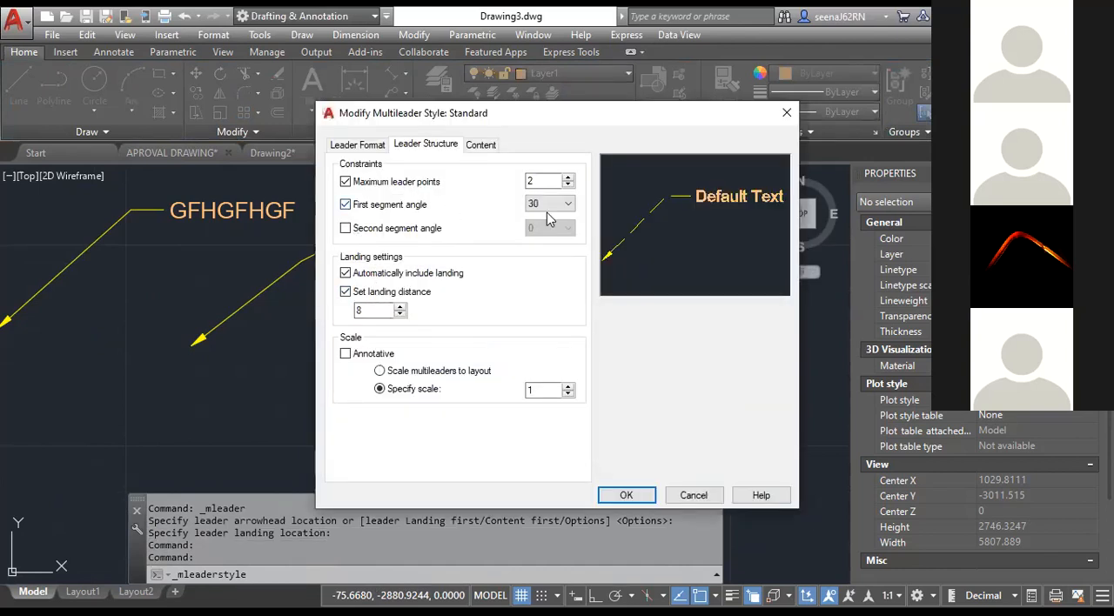
pyautogui.click(374, 206)
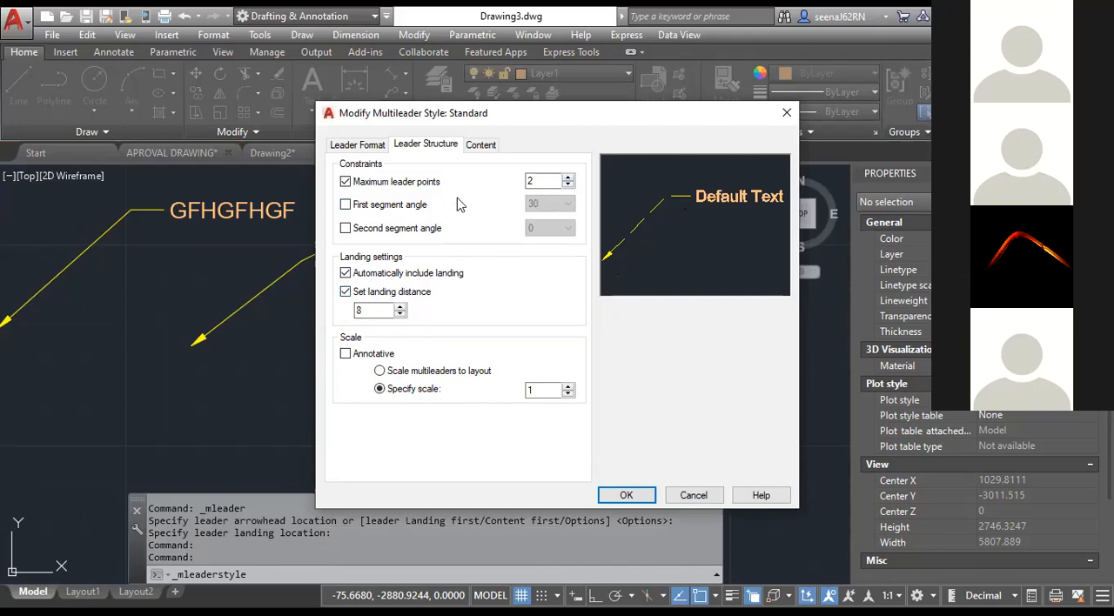
# Change the Standard style's multileader type to Block with Circle as the source block, apply it and close the style manager.
pyautogui.click(482, 146)
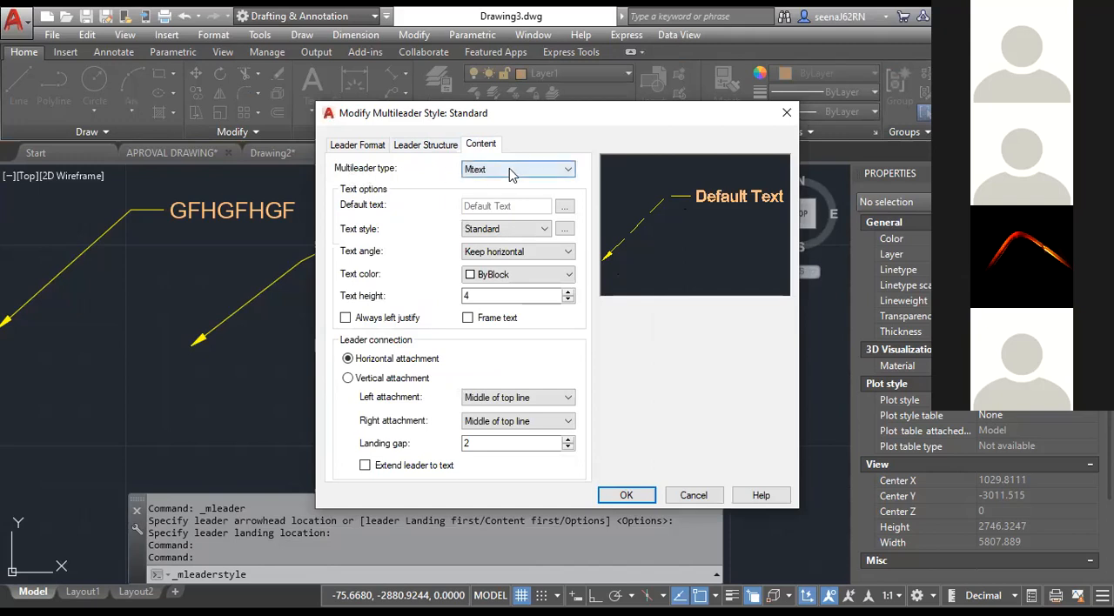
pyautogui.click(510, 170)
pyautogui.click(502, 193)
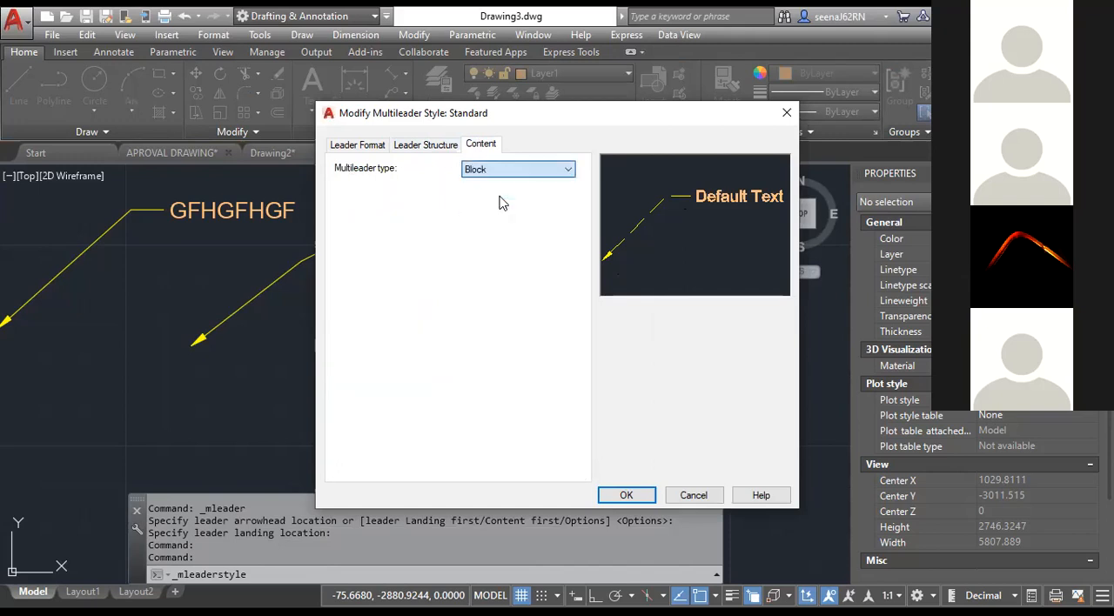
pyautogui.click(479, 212)
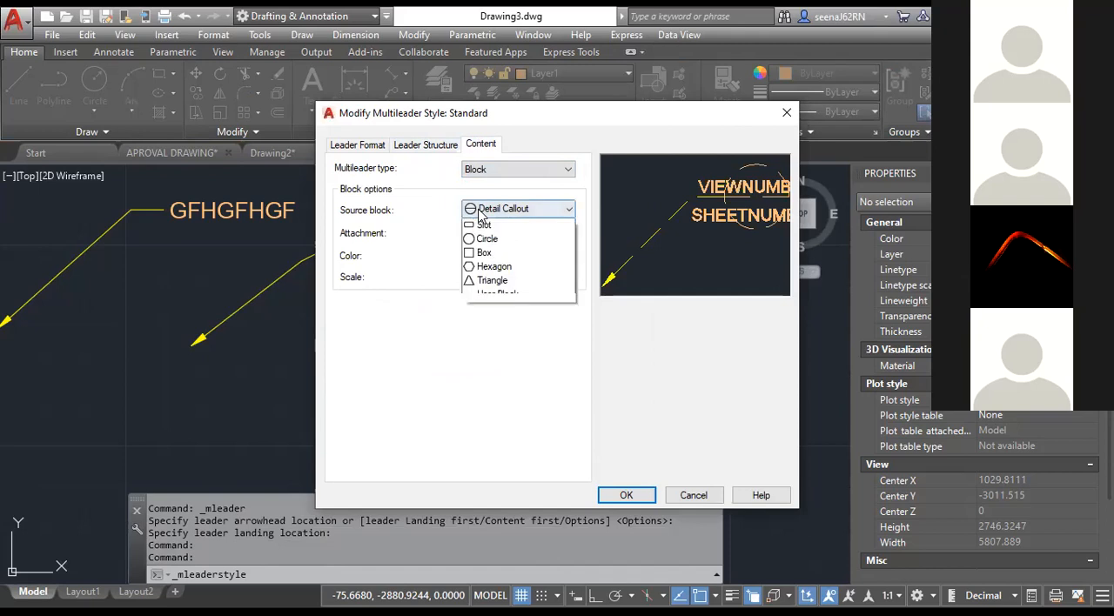
pyautogui.click(488, 252)
pyautogui.click(611, 497)
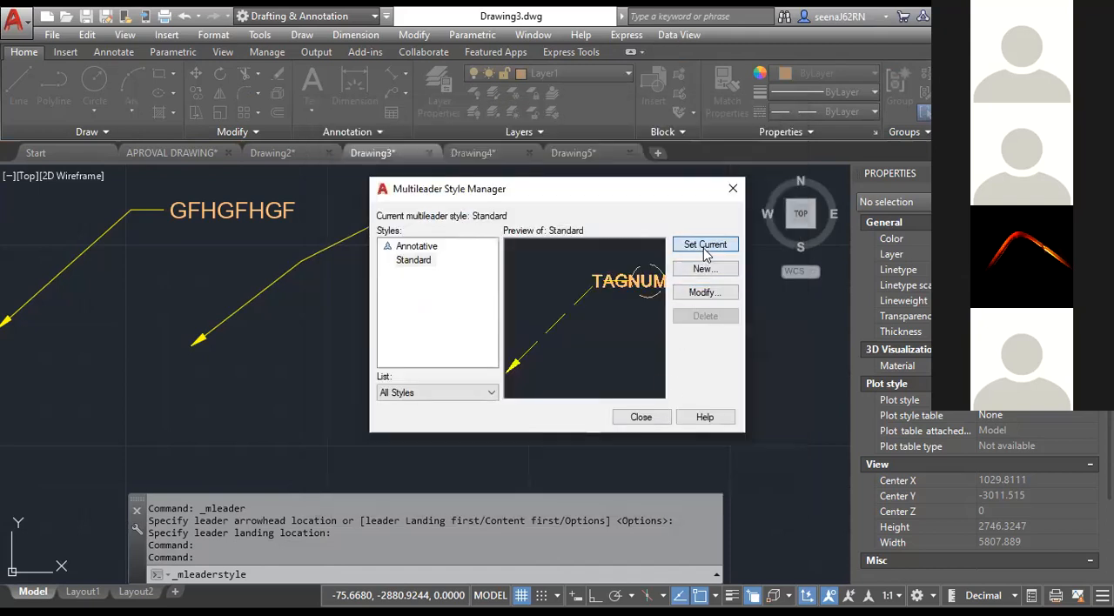
pyautogui.click(643, 424)
# Place a circle-tag multileader in the empty area beyond the FHGFHG leader, with tag number 1.
pyautogui.scroll(-3, 643, 406)
pyautogui.moveTo(642, 406); pyautogui.dragTo(388, 327, button='middle')
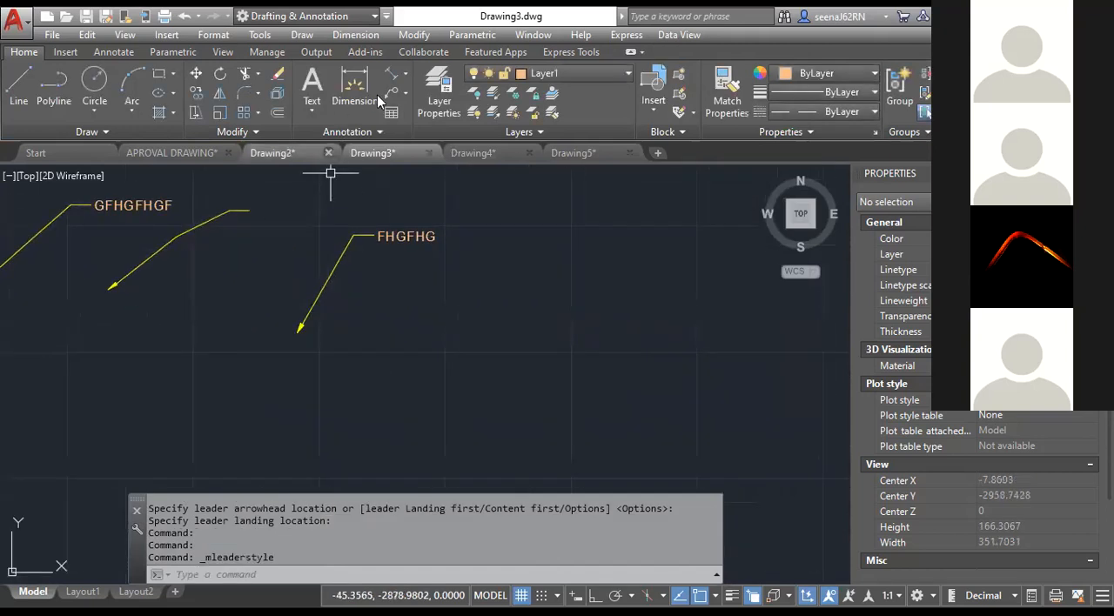
pyautogui.click(392, 94)
pyautogui.moveTo(509, 341); pyautogui.dragTo(385, 284, button='middle')
pyautogui.click(376, 380)
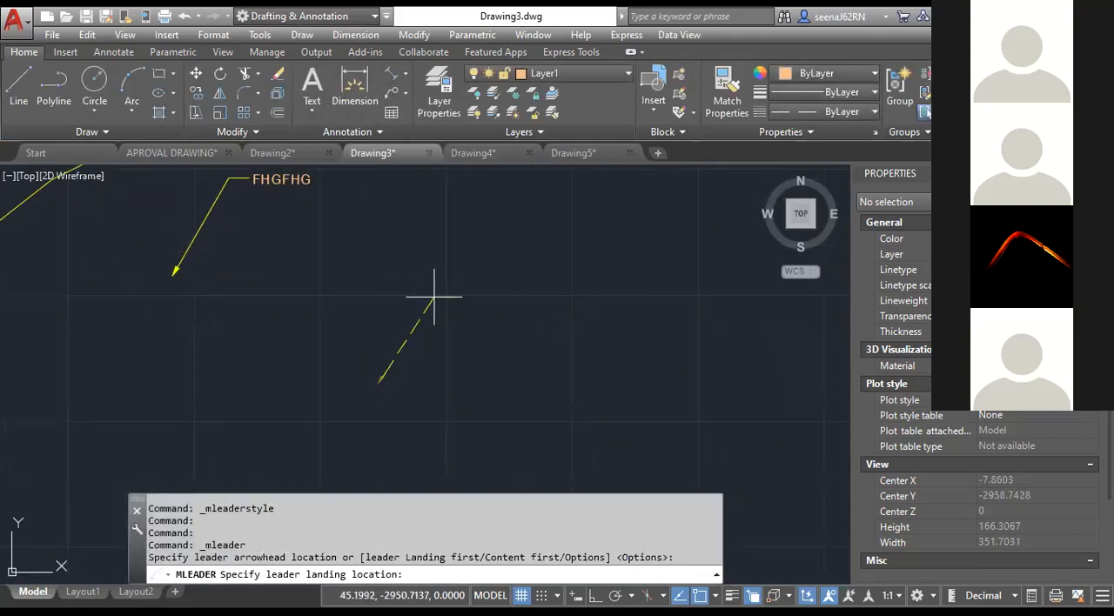
pyautogui.click(464, 317)
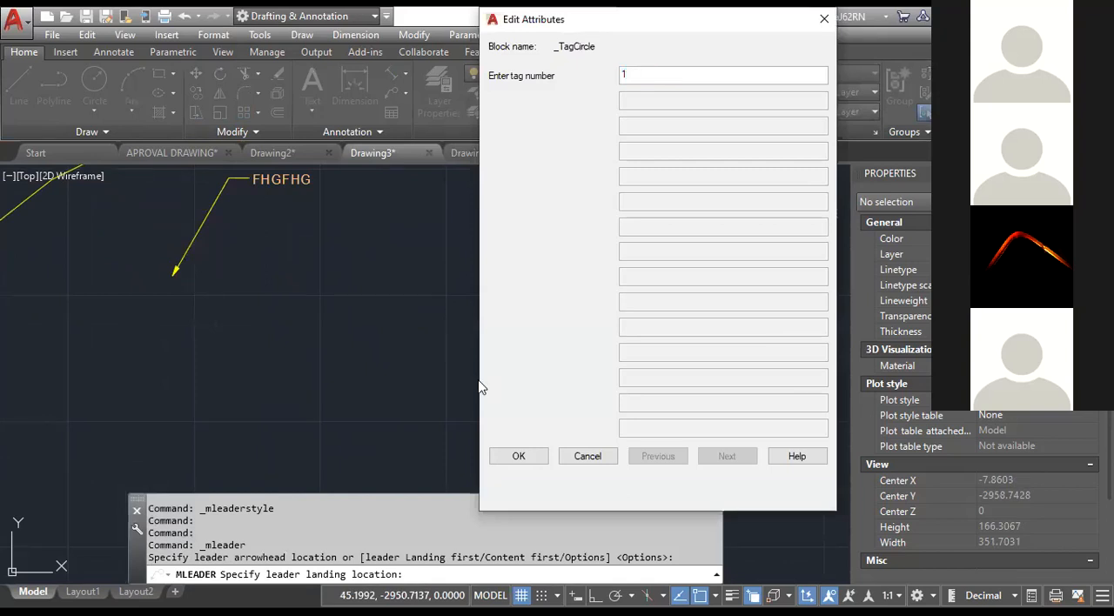
pyautogui.click(519, 456)
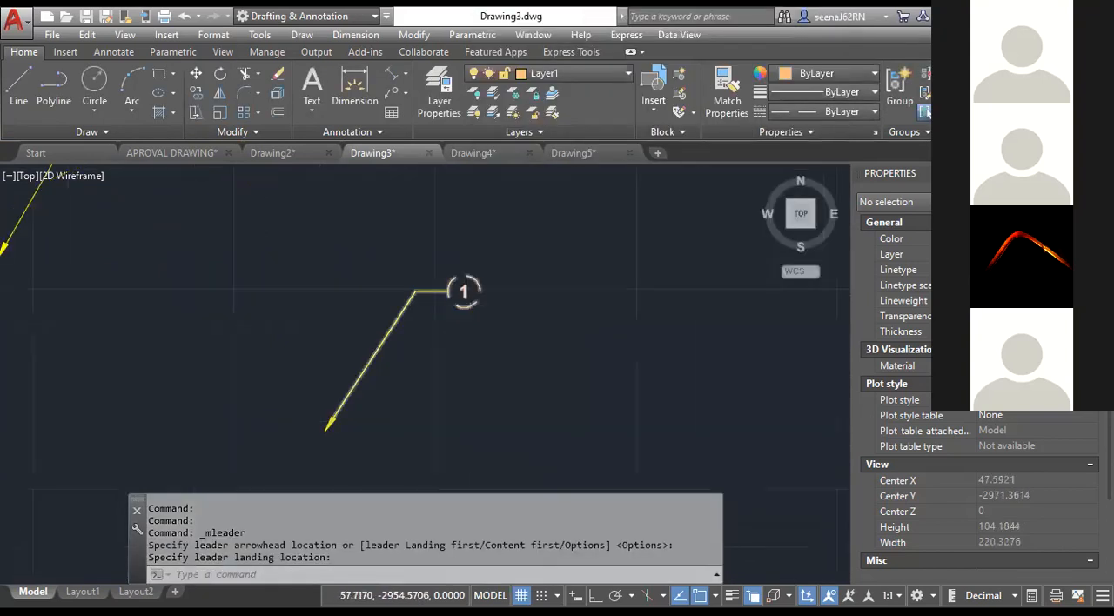
# Place another circle-tag multileader below the tag 1 leader, with tag number 2.
pyautogui.moveTo(502, 365); pyautogui.dragTo(438, 342, button='middle')
pyautogui.scroll(3, 397, 301)
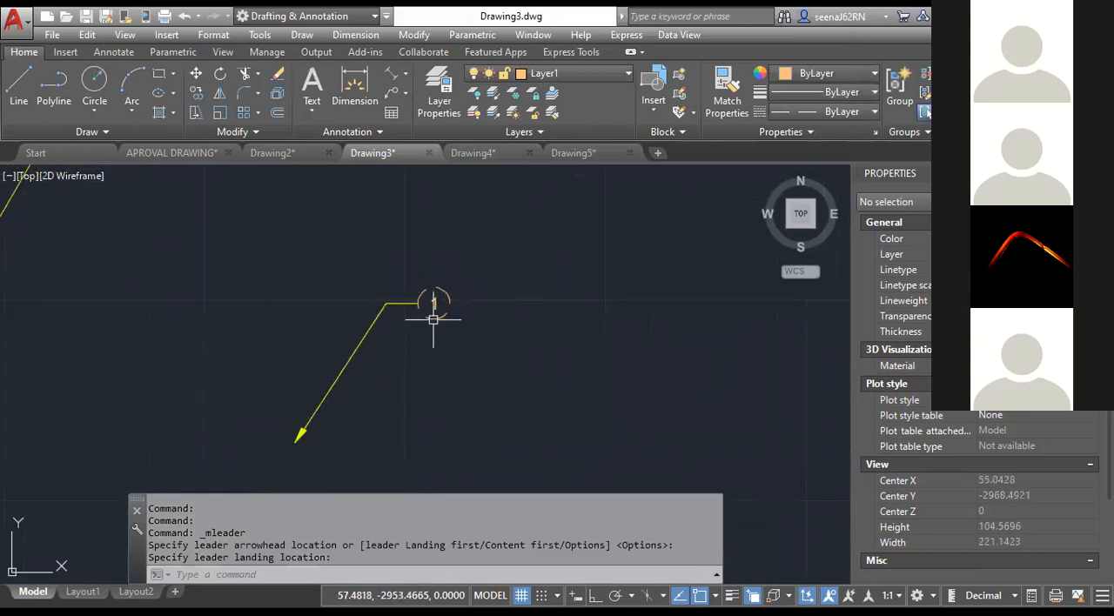
pyautogui.click(392, 96)
pyautogui.moveTo(475, 375); pyautogui.dragTo(607, 201, button='middle')
pyautogui.click(293, 452)
pyautogui.click(394, 344)
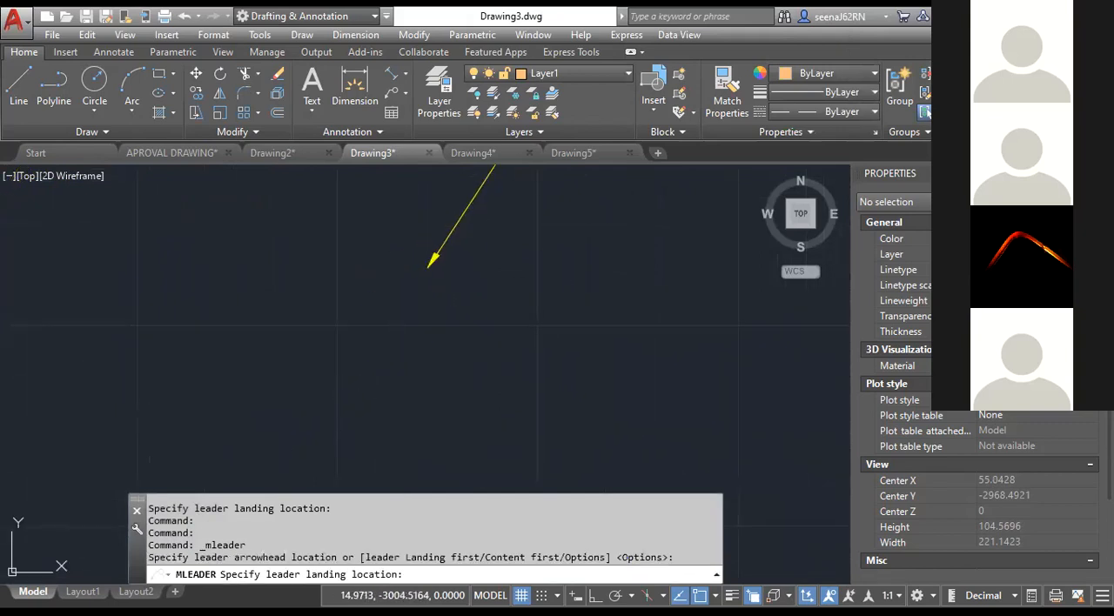
pyautogui.write('2')
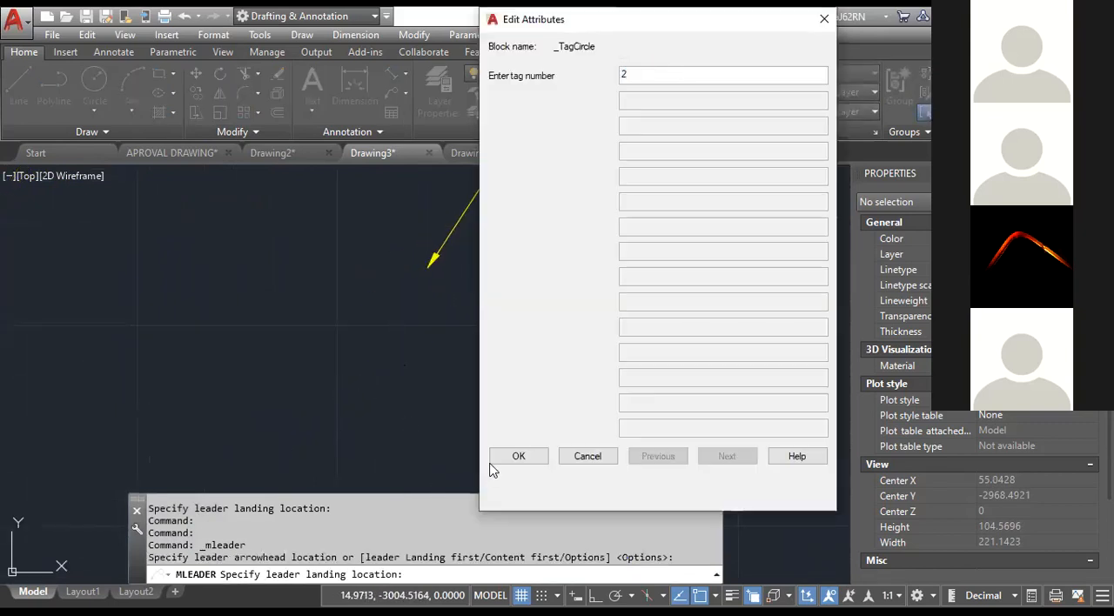
pyautogui.click(518, 456)
# Place a third circle-tag multileader below the tag 2 leader, with tag number 3.
pyautogui.scroll(-4, 474, 170)
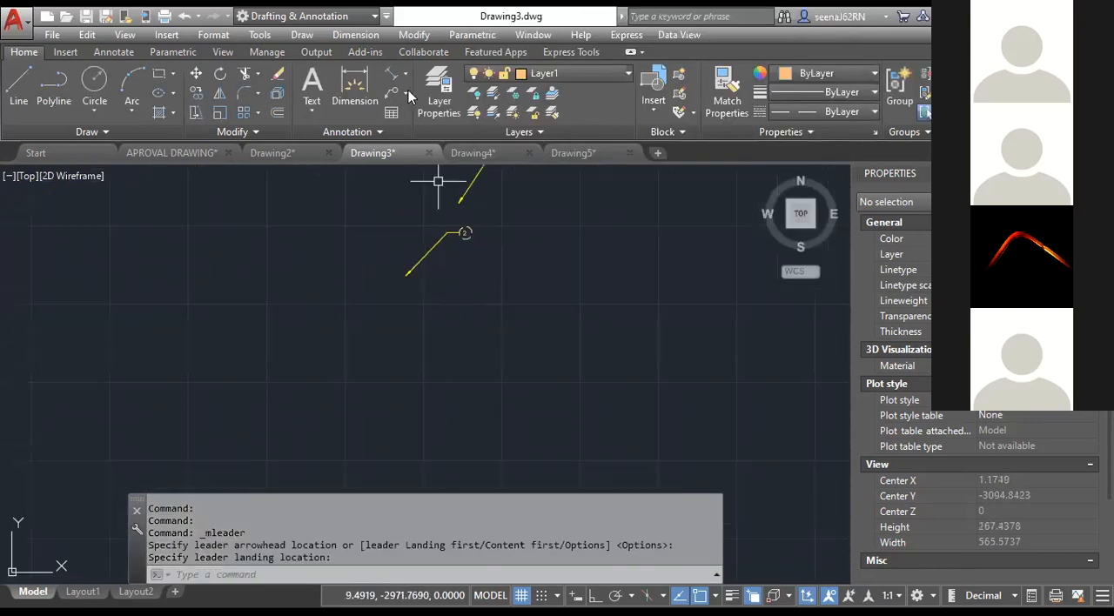
pyautogui.press('Return')
pyautogui.click(475, 378)
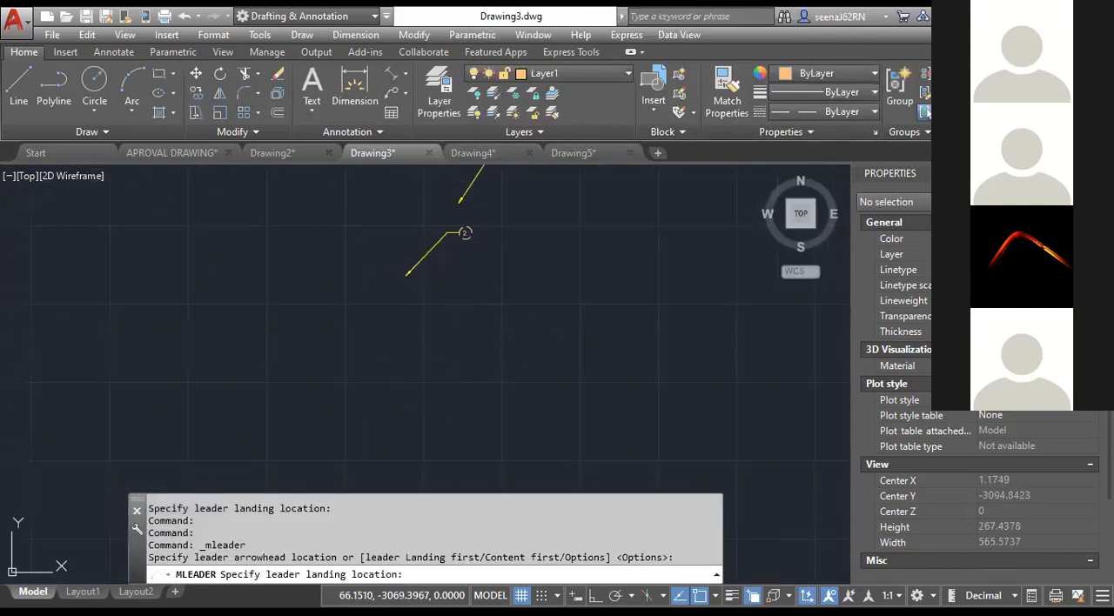
pyautogui.click(602, 361)
pyautogui.write('3')
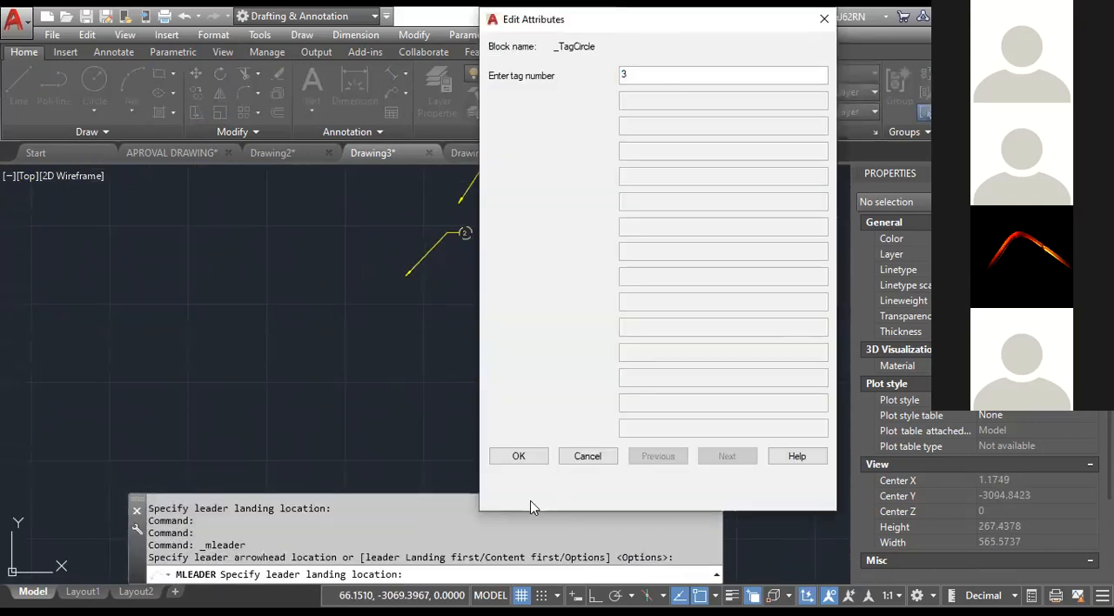
pyautogui.click(518, 456)
# Add seven more leader arrows to the tag 3 multileader, spread in different directions around the tag.
pyautogui.moveTo(527, 353)
pyautogui.mouseDown(button='middle')
pyautogui.moveTo(435, 348)
pyautogui.moveTo(327, 379)
pyautogui.moveTo(340, 370)
pyautogui.mouseUp(button='middle')
pyautogui.click(406, 94)
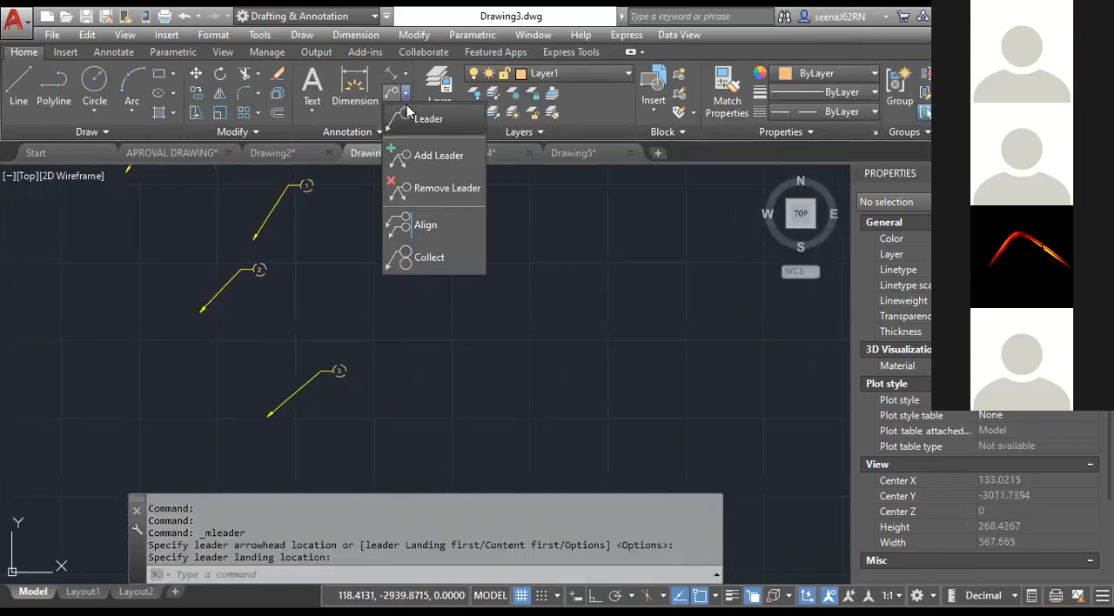
pyautogui.click(437, 159)
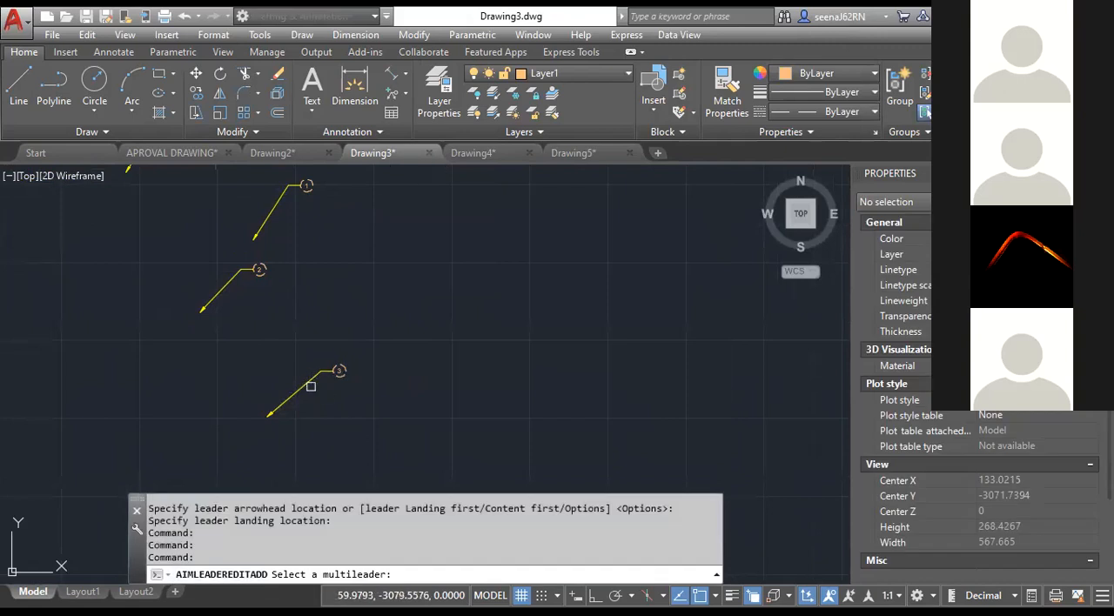
pyautogui.click(311, 386)
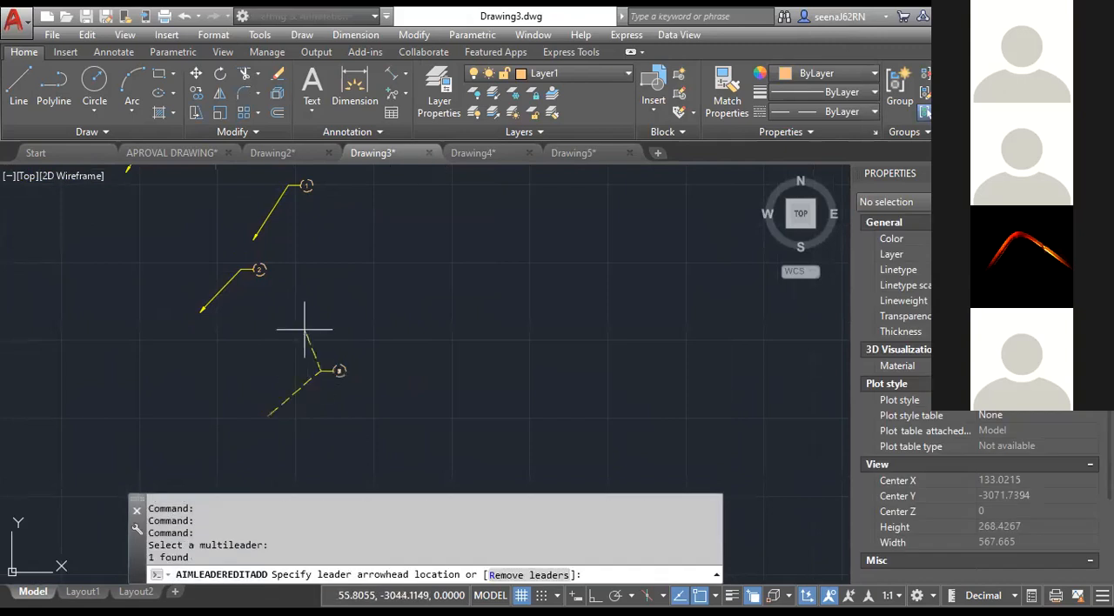
pyautogui.click(404, 309)
pyautogui.click(442, 397)
pyautogui.click(365, 438)
pyautogui.click(309, 449)
pyautogui.click(219, 386)
pyautogui.rightClick(300, 315)
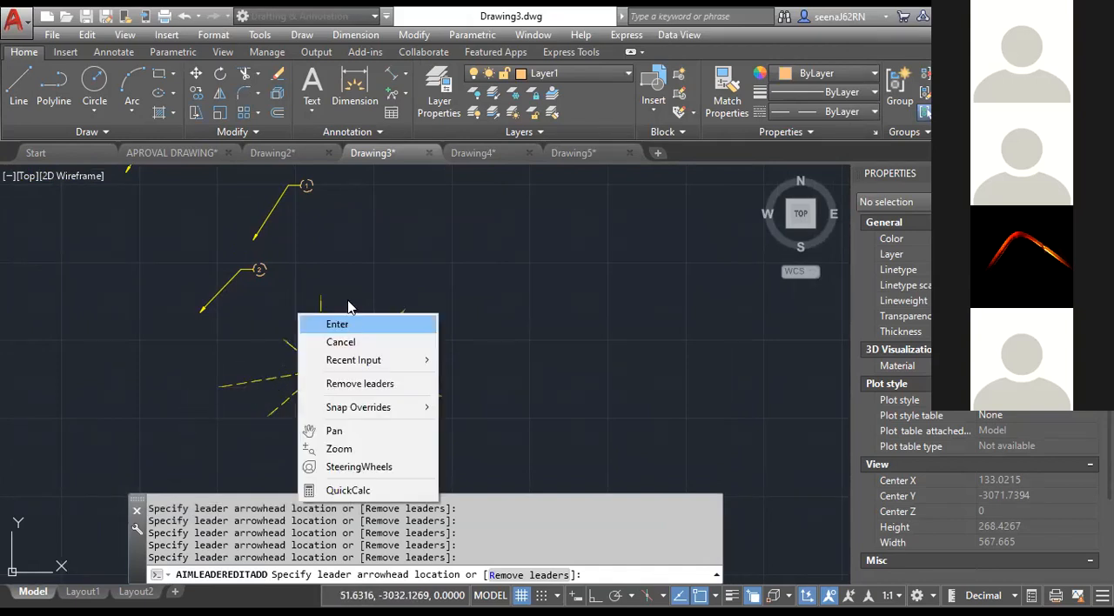
pyautogui.click(350, 327)
# Remove every leader arrow from the tag 3 multileader except the long, nearly horizontal one pointing left.
pyautogui.click(405, 93)
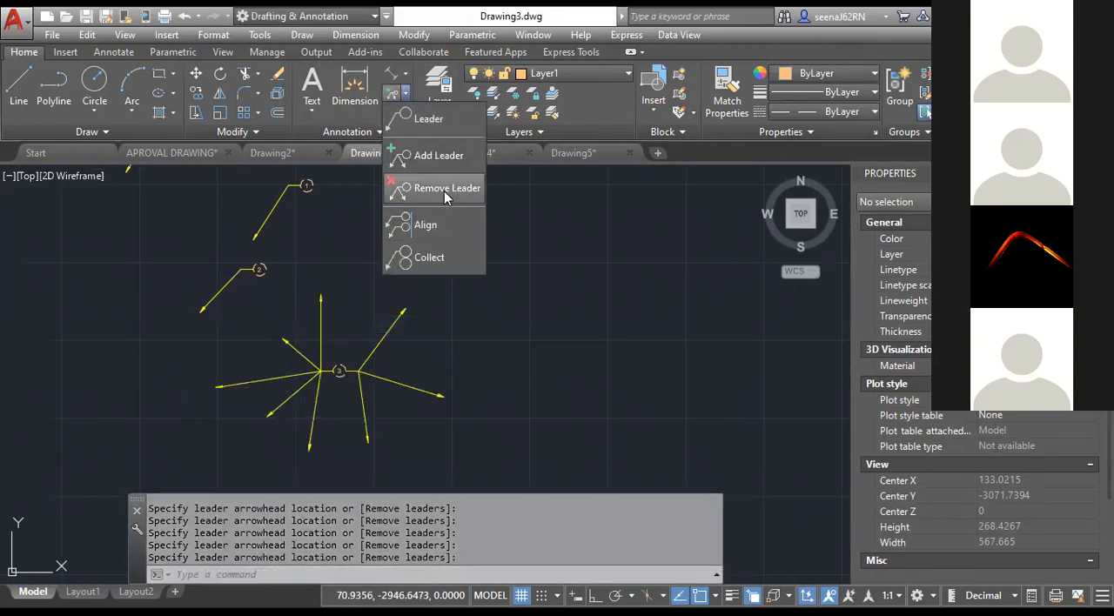
pyautogui.click(445, 197)
pyautogui.click(359, 383)
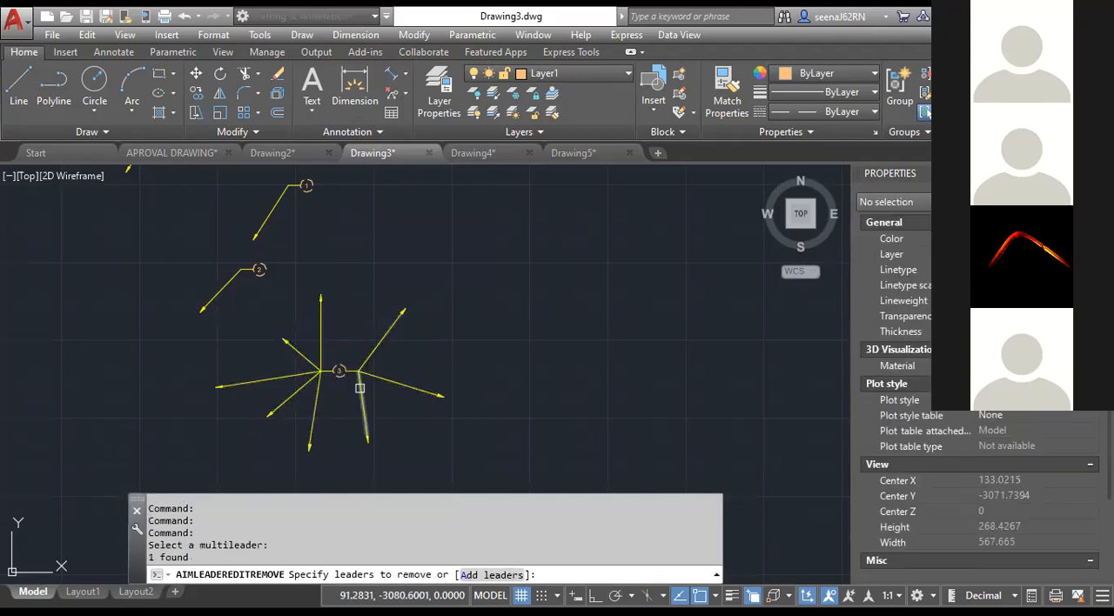
pyautogui.click(360, 387)
pyautogui.click(369, 376)
pyautogui.click(375, 353)
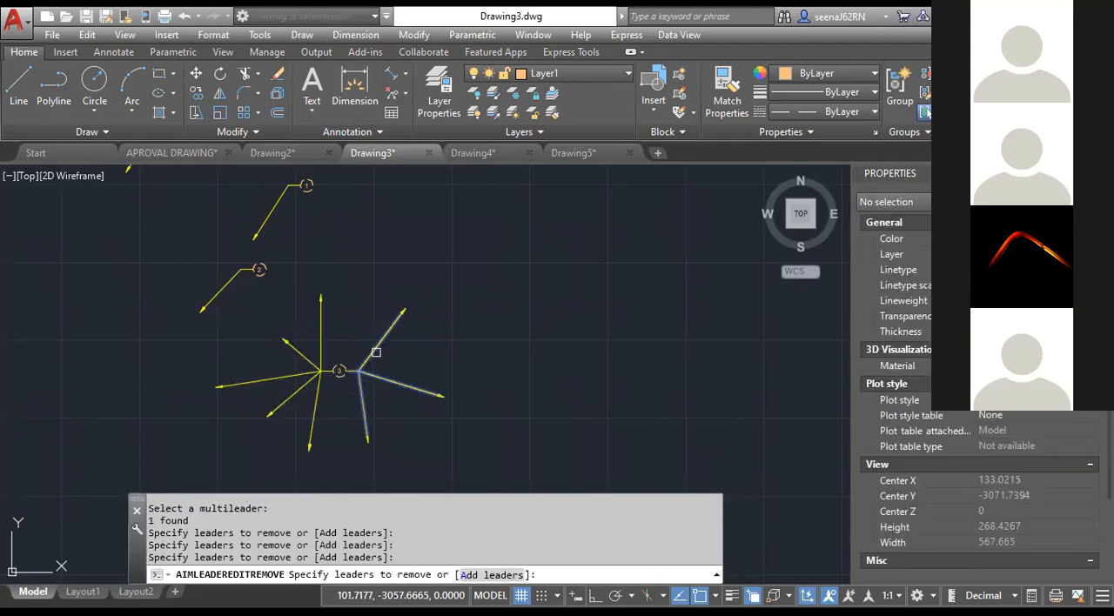
pyautogui.click(327, 339)
pyautogui.click(300, 346)
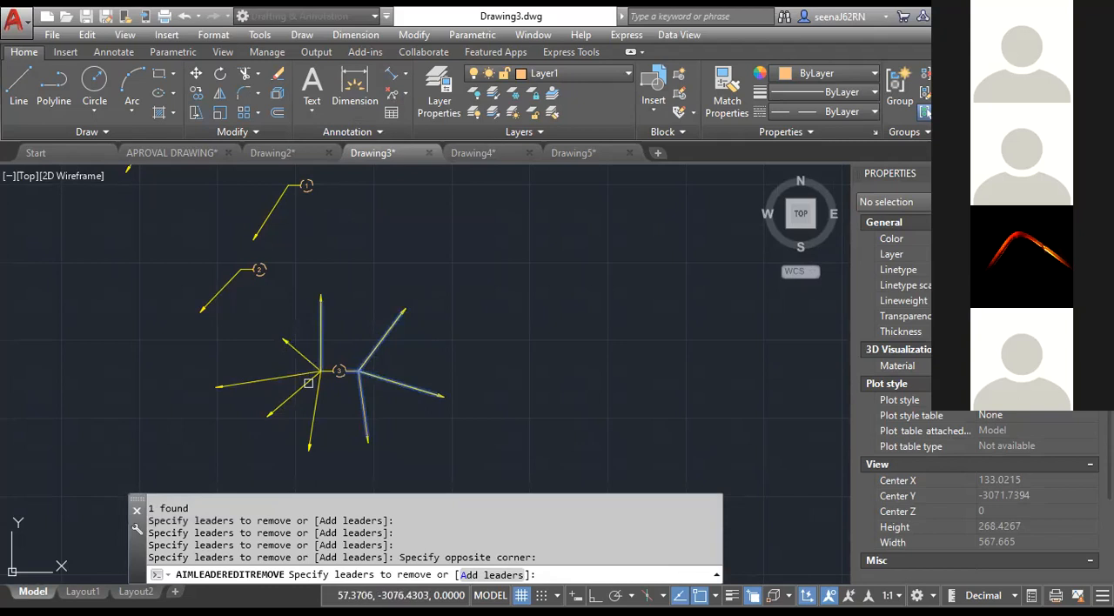
pyautogui.click(314, 392)
pyautogui.click(296, 393)
pyautogui.click(301, 357)
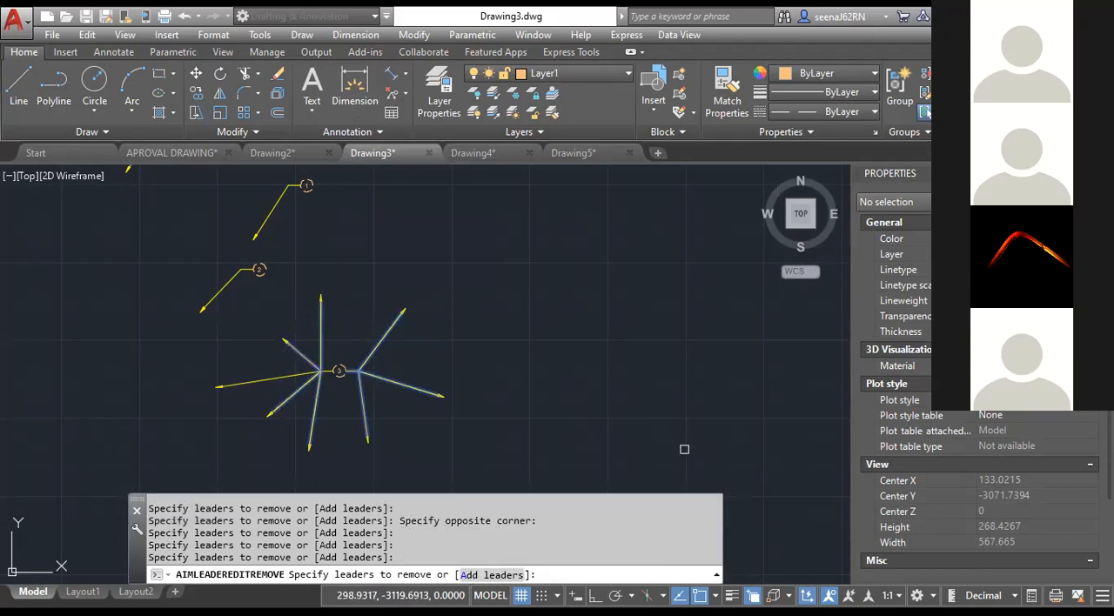
pyautogui.press('Return')
pyautogui.scroll(2, 266, 405)
pyautogui.scroll(-2, 264, 406)
pyautogui.moveTo(281, 418)
pyautogui.mouseDown(button='middle')
pyautogui.moveTo(340, 418)
pyautogui.moveTo(332, 423)
pyautogui.mouseUp(button='middle')
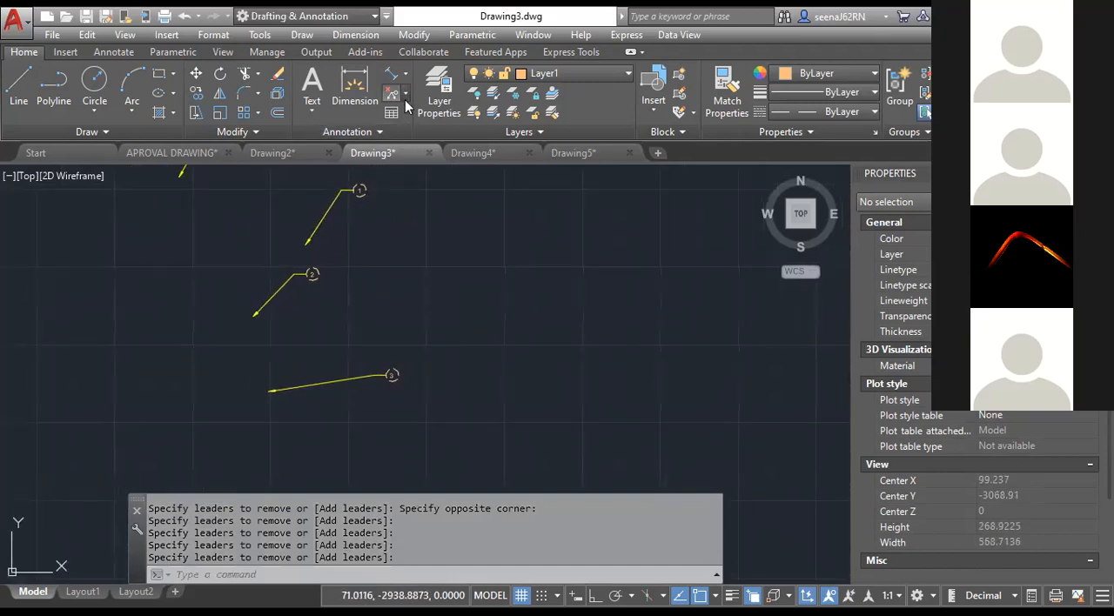
# Align the tag 1, 2 and 3 multileaders vertically to the tag 3 multileader, with Ortho on for the direction.
pyautogui.click(405, 97)
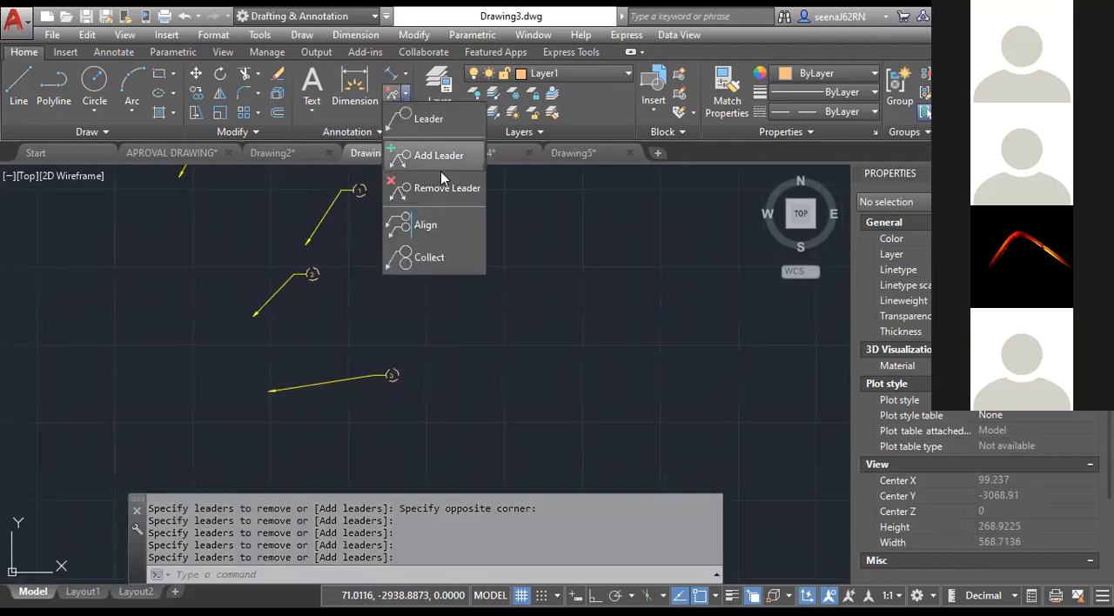
pyautogui.click(433, 226)
pyautogui.scroll(-2, 381, 405)
pyautogui.moveTo(388, 406); pyautogui.dragTo(415, 397, button='middle')
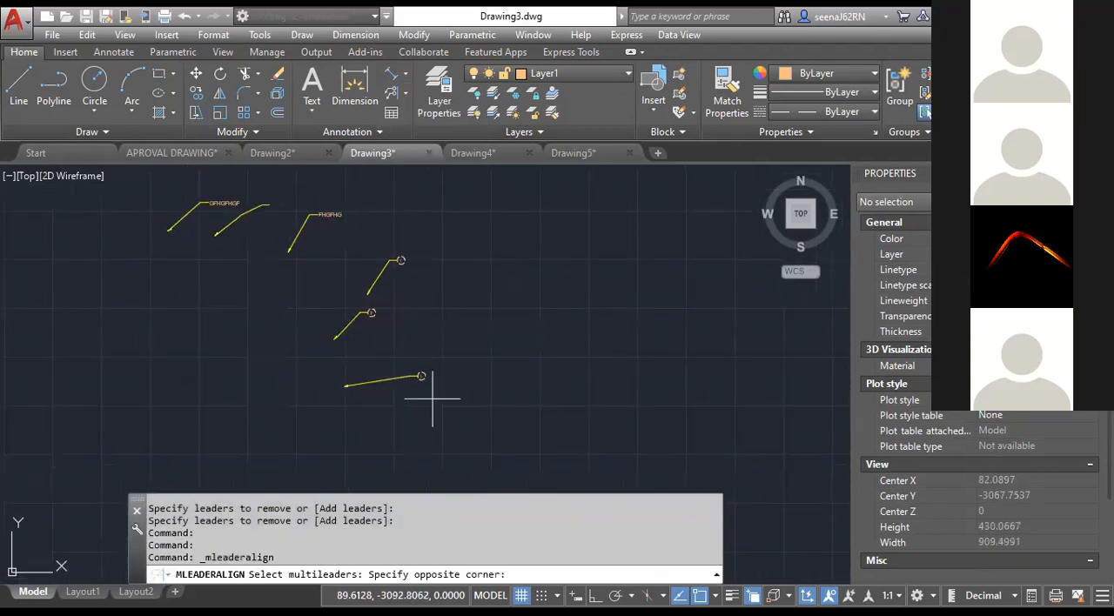
pyautogui.click(433, 399)
pyautogui.click(365, 253)
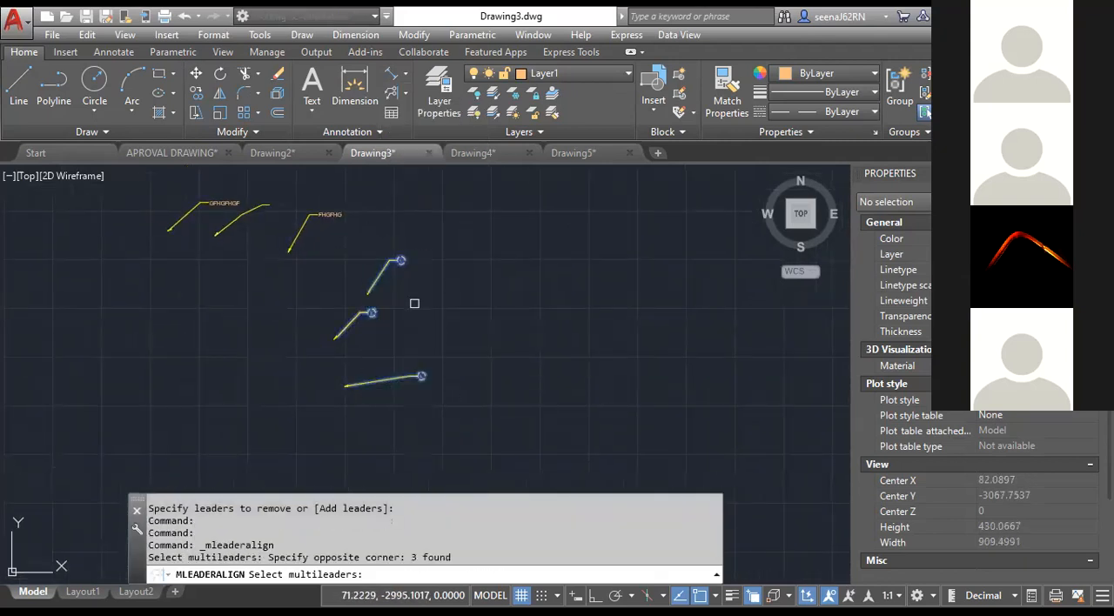
pyautogui.press('Return')
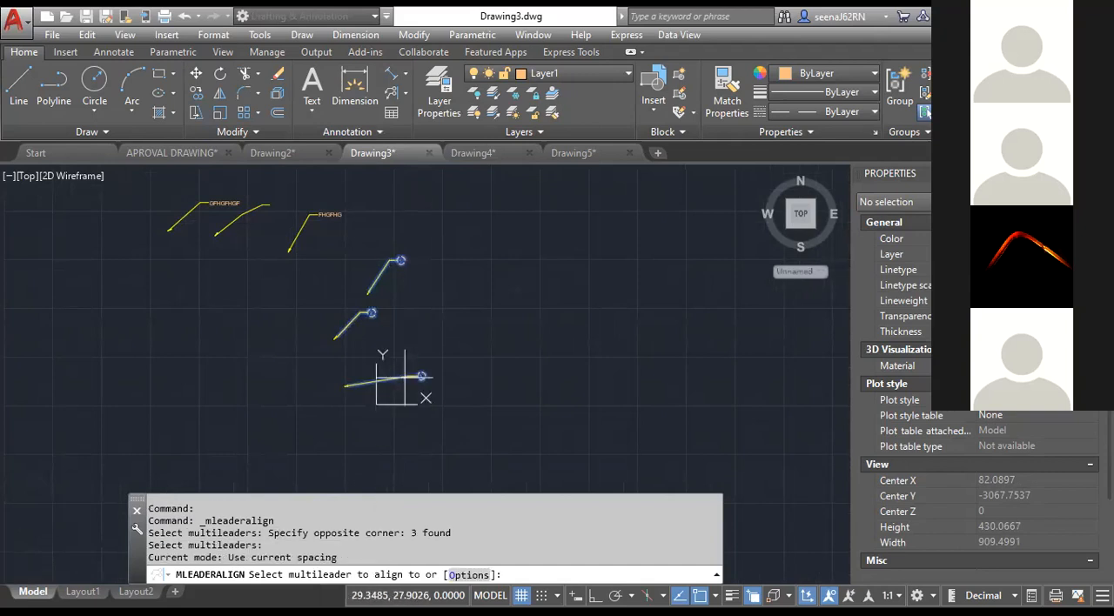
pyautogui.click(405, 377)
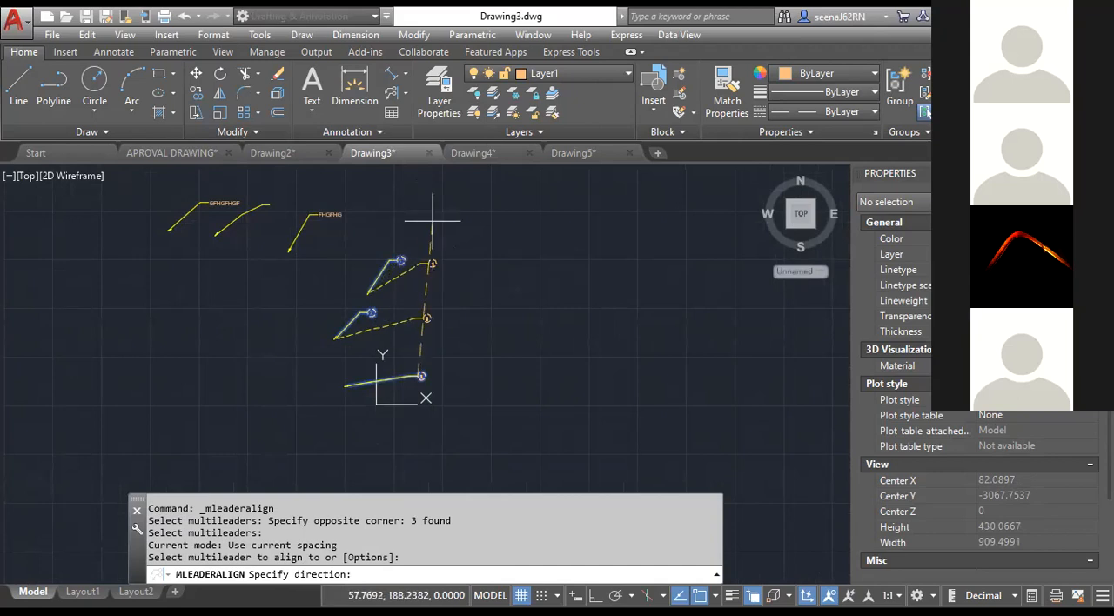
pyautogui.press('F8')
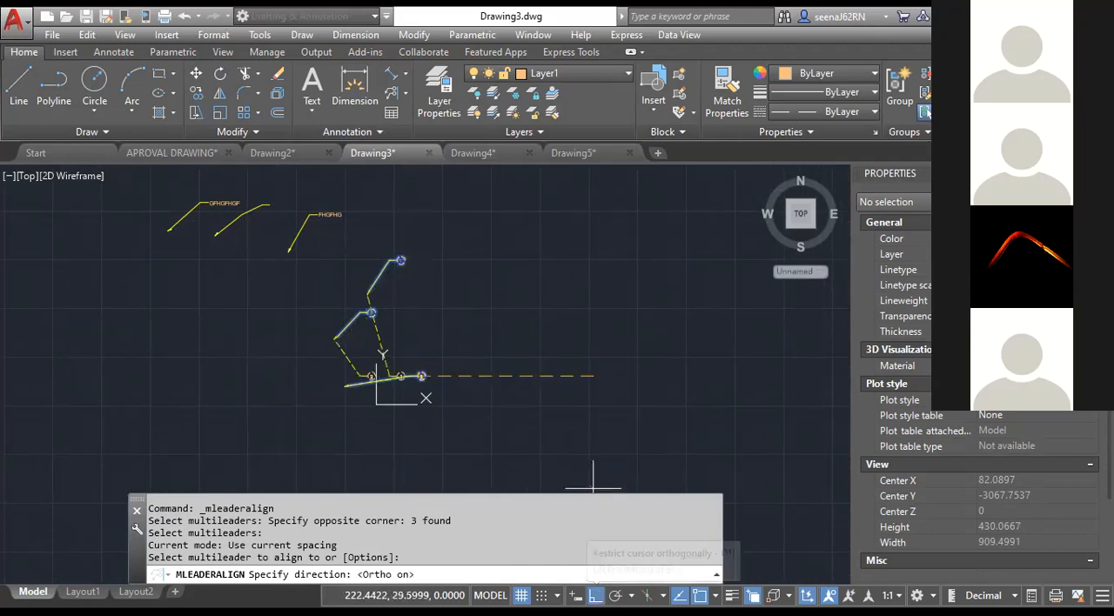
pyautogui.click(594, 477)
pyautogui.scroll(2, 407, 293)
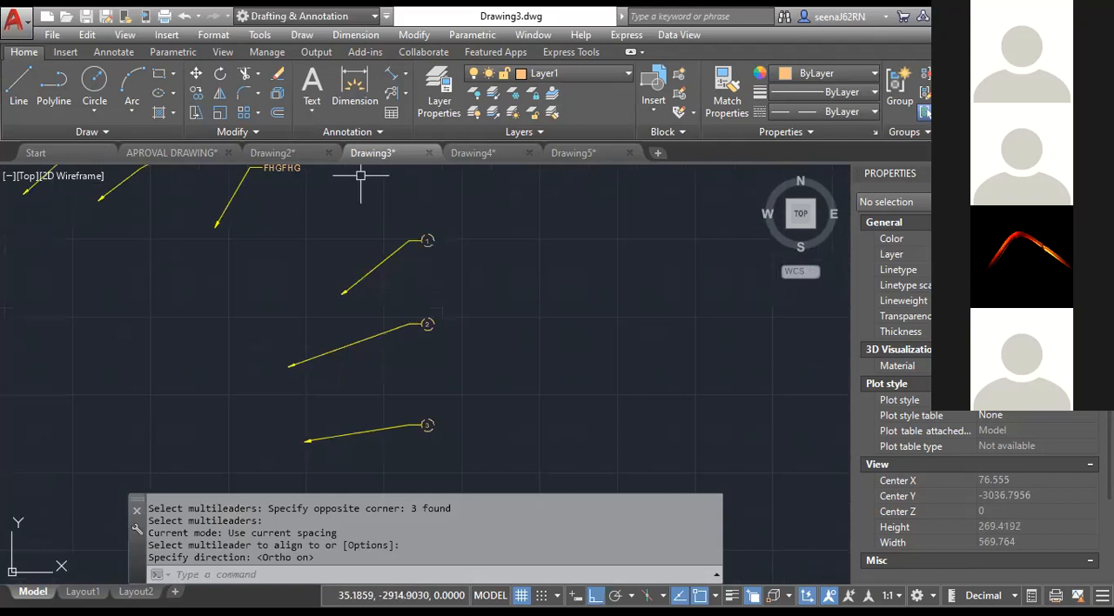
# Collect the tag 1, 2 and 3 multileaders into one horizontal row on a single leader, placed near tag 1.
pyautogui.click(406, 92)
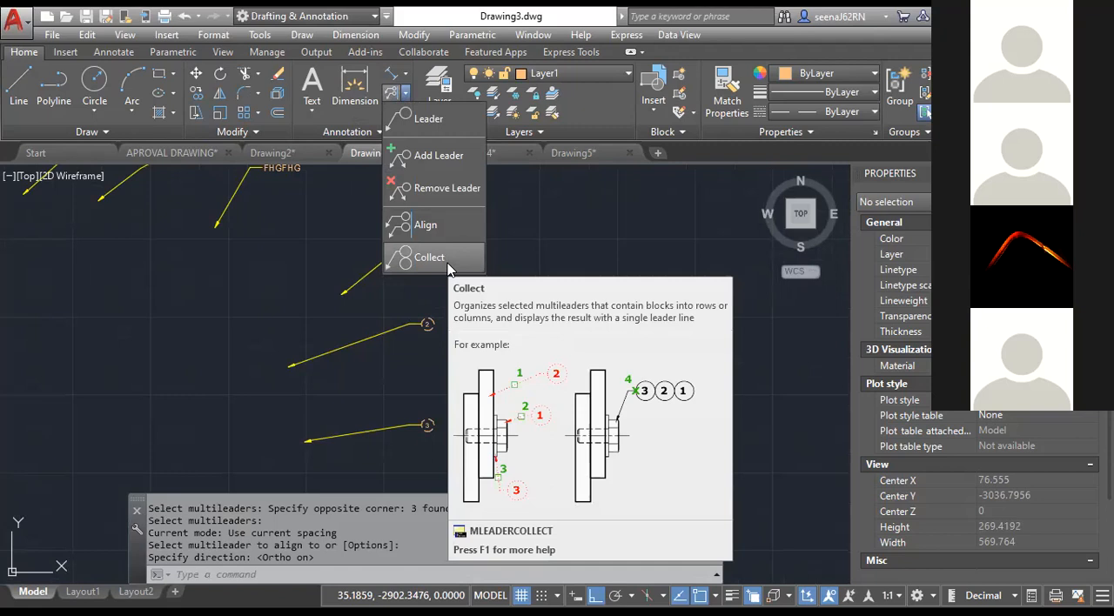
pyautogui.click(447, 264)
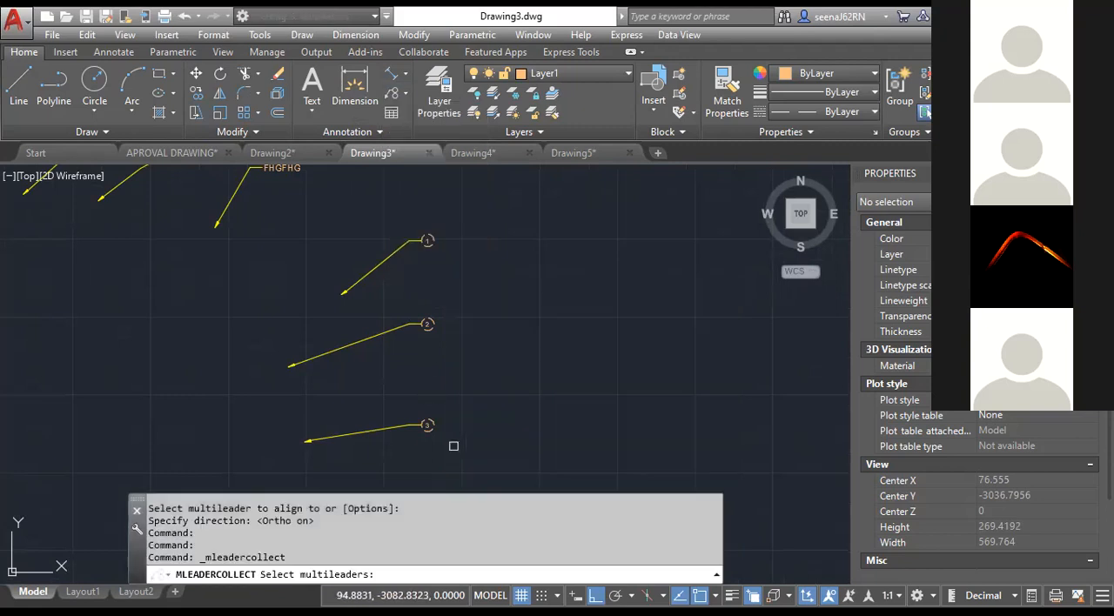
pyautogui.click(454, 448)
pyautogui.click(414, 209)
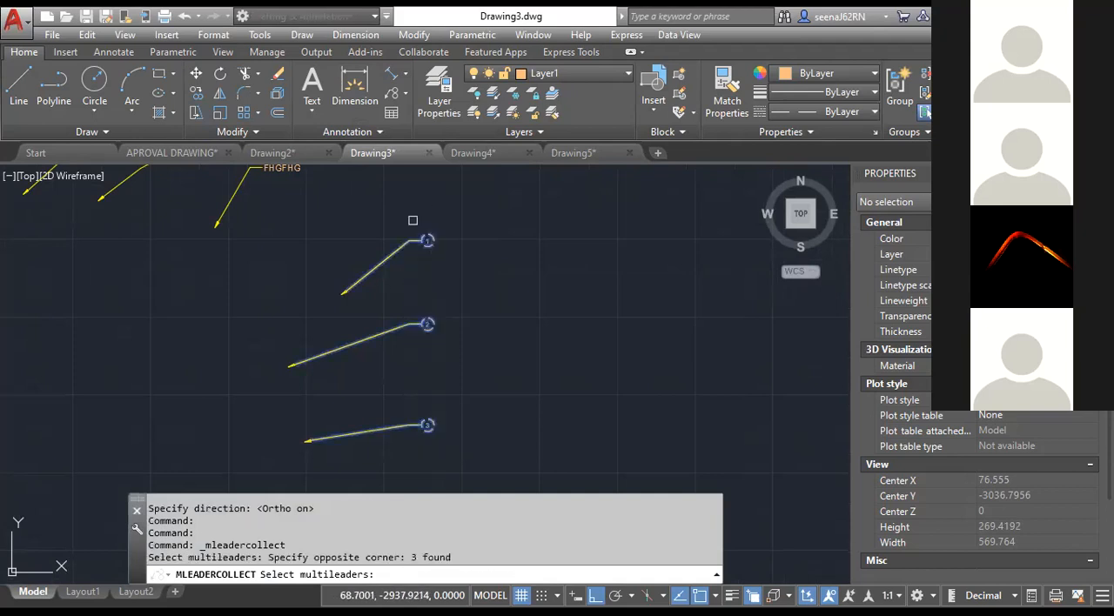
pyautogui.press('Return')
pyautogui.click(479, 270)
pyautogui.scroll(5, 473, 293)
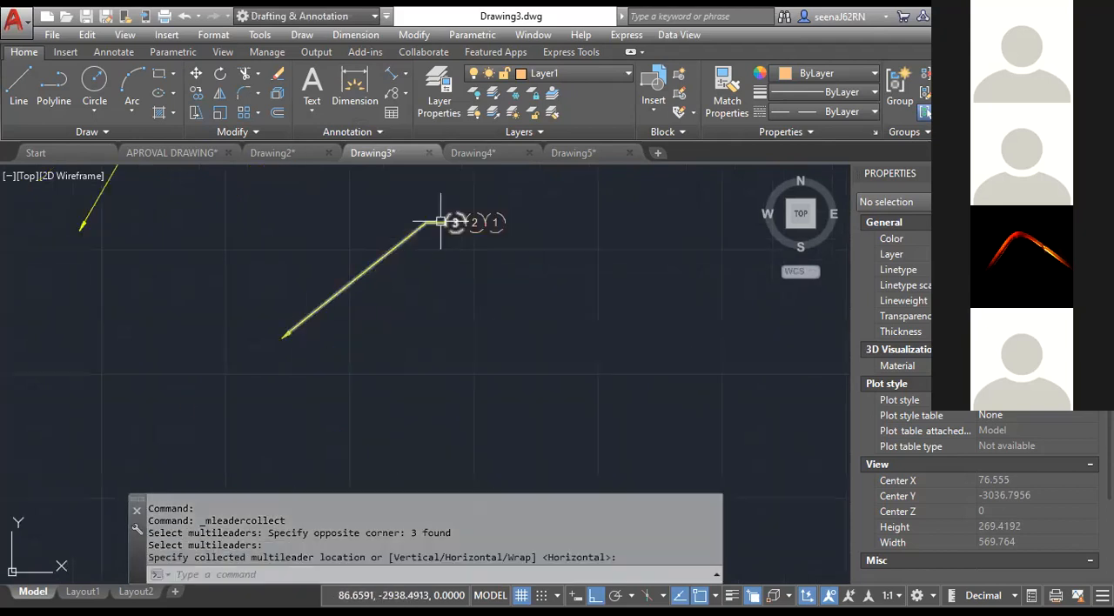
pyautogui.moveTo(433, 370); pyautogui.dragTo(494, 312, button='middle')
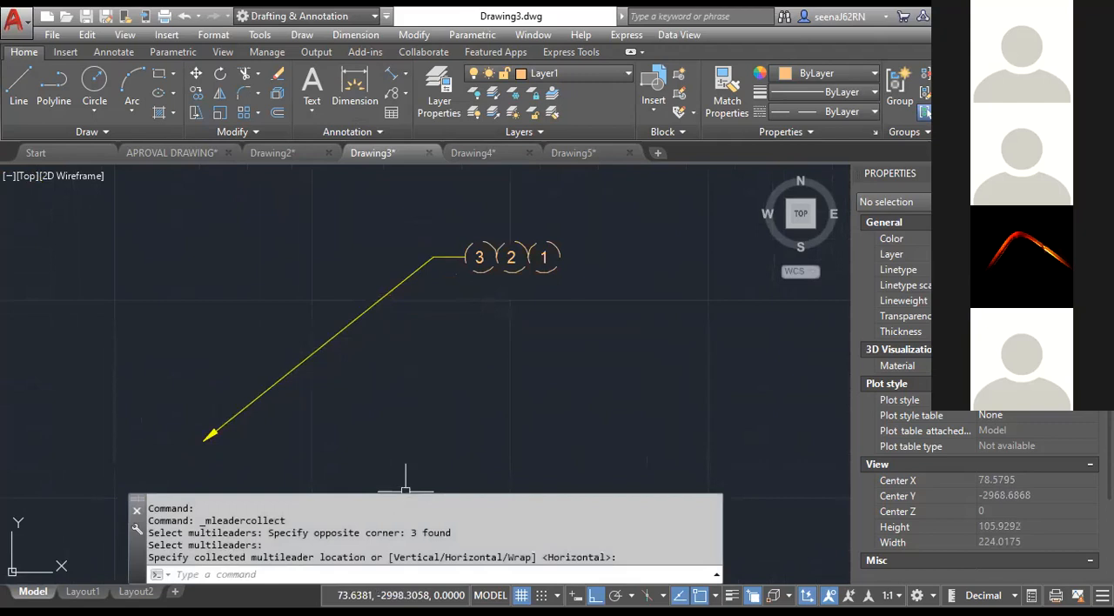
# Erase all the multileaders, including the text leaders and the collected circle tags.
pyautogui.scroll(-4, 339, 332)
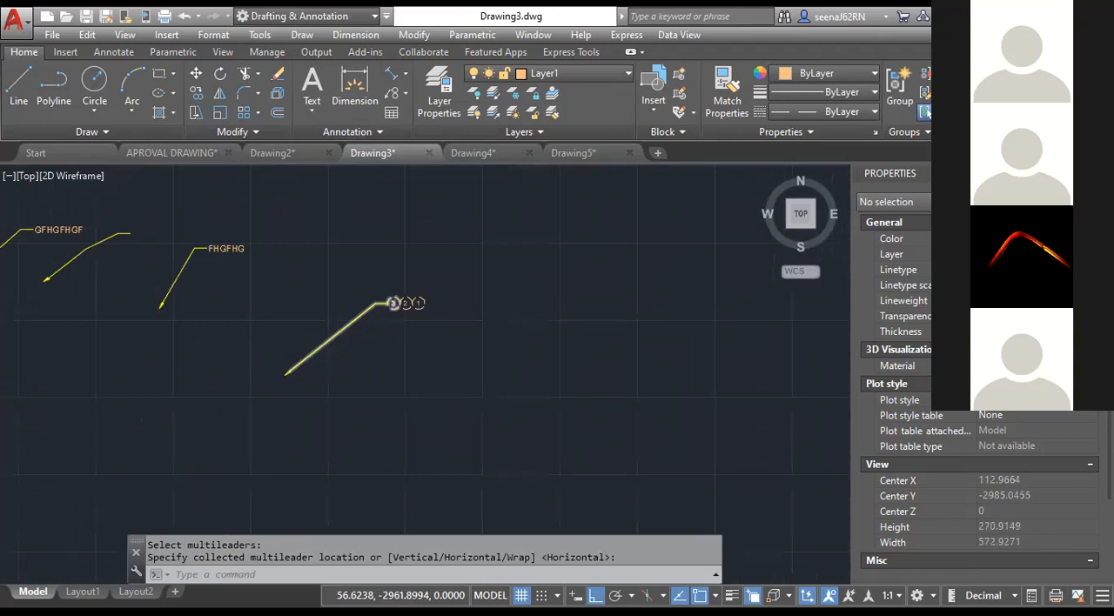
pyautogui.scroll(-3, 448, 298)
pyautogui.click(323, 224)
pyautogui.click(660, 415)
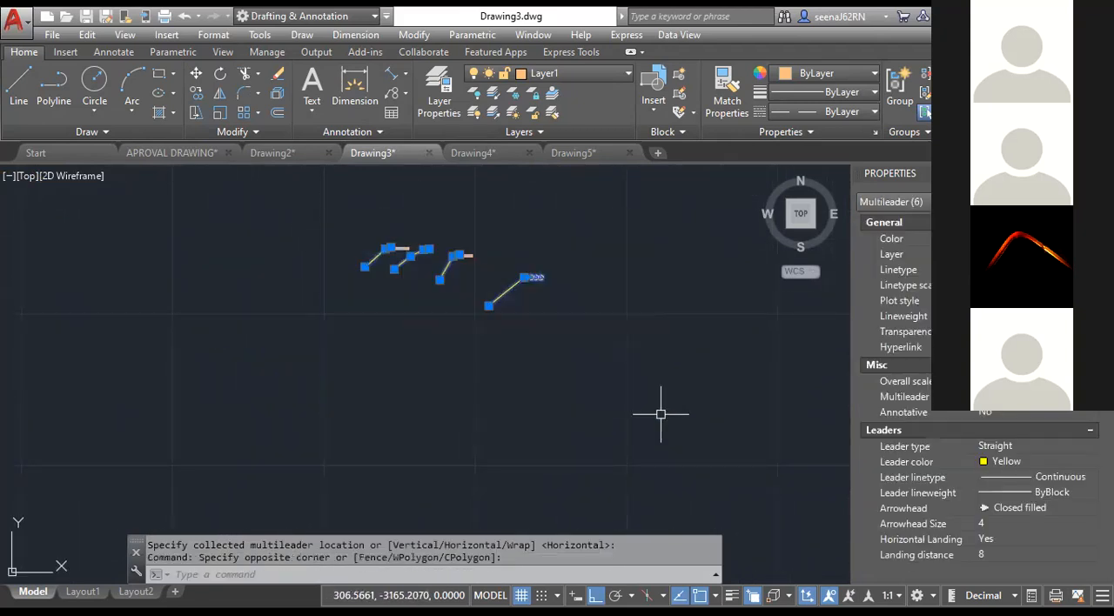
pyautogui.press('Delete')
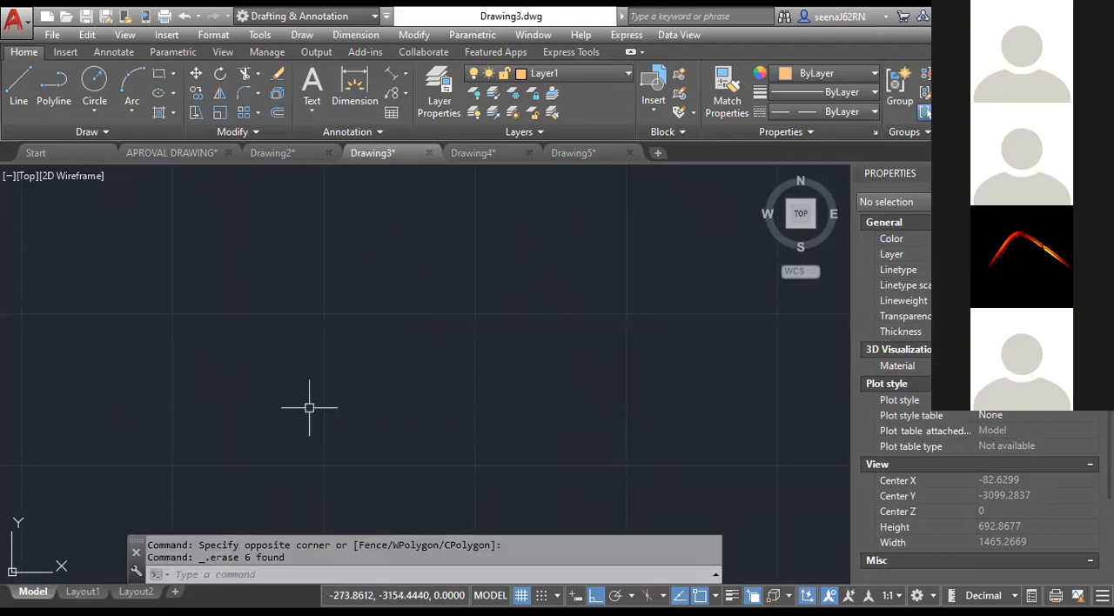
# Switch the grid snap type to Isometric snap in Drafting Settings.
pyautogui.write('DS')
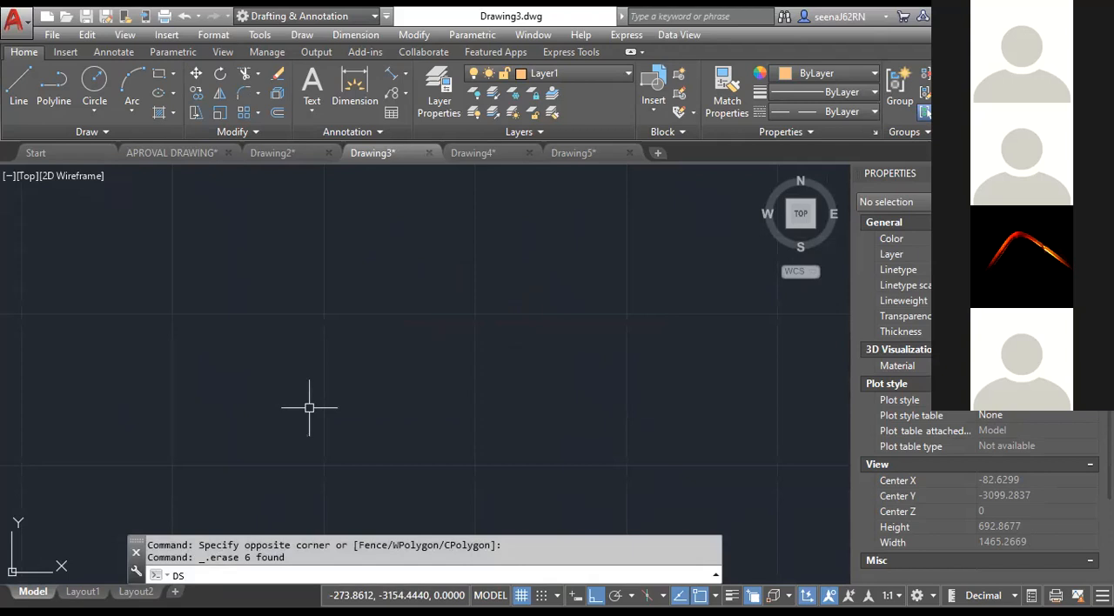
pyautogui.press('Return')
pyautogui.click(384, 187)
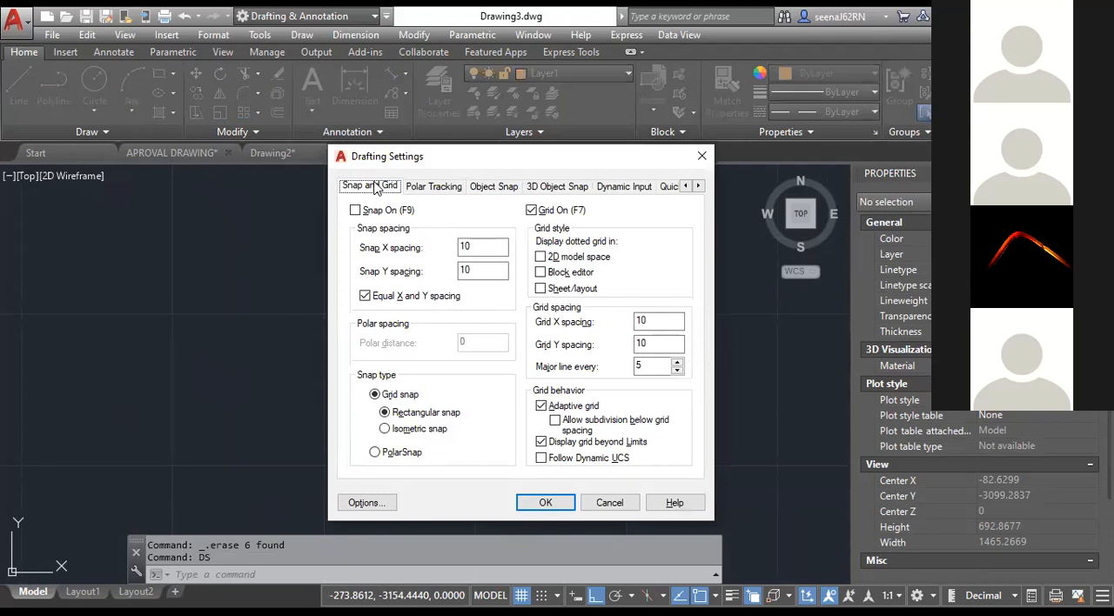
pyautogui.click(409, 430)
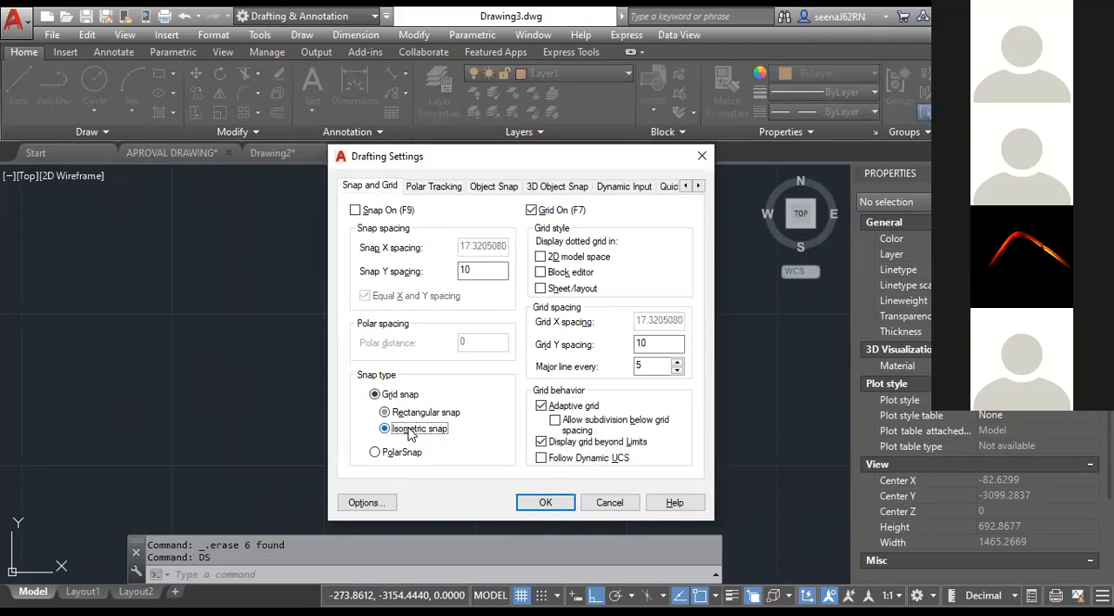
pyautogui.click(548, 503)
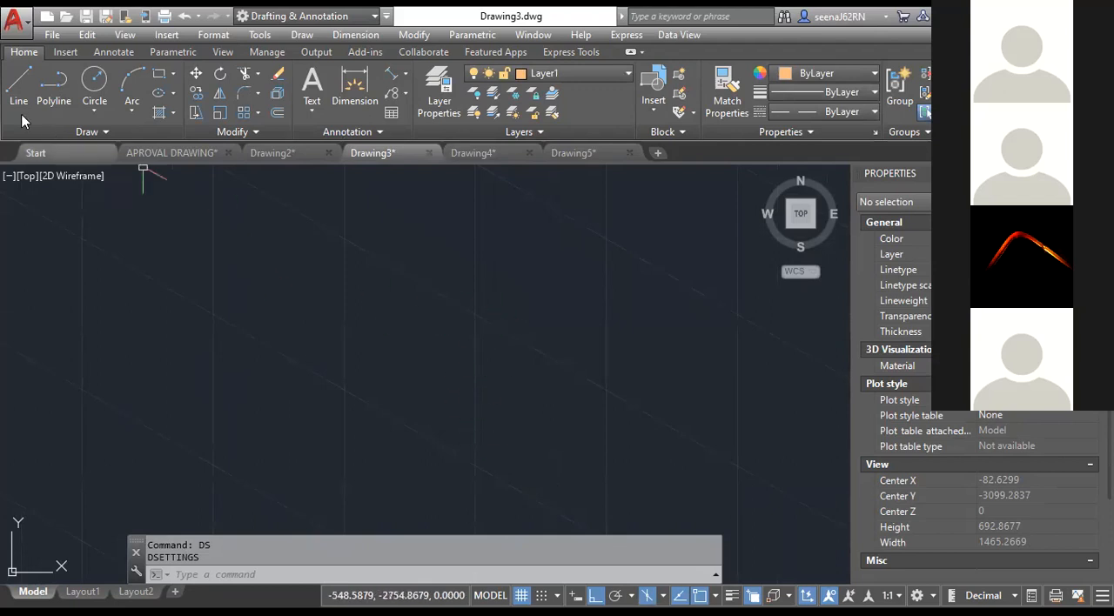
# Make layer 0 the current layer, abandoning the line begun on Layer1.
pyautogui.click(18, 85)
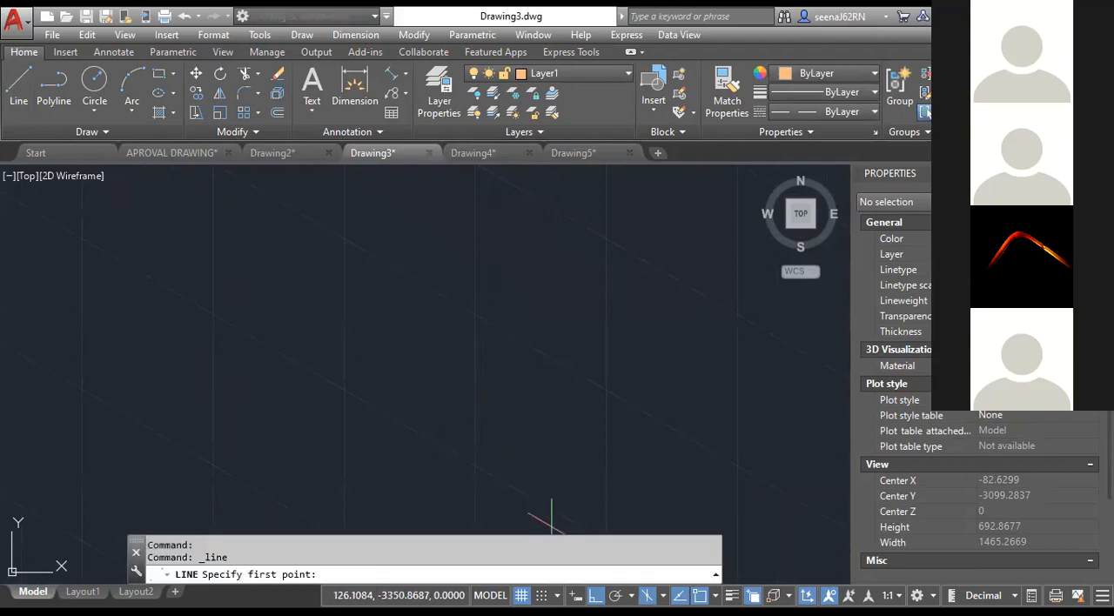
pyautogui.click(444, 241)
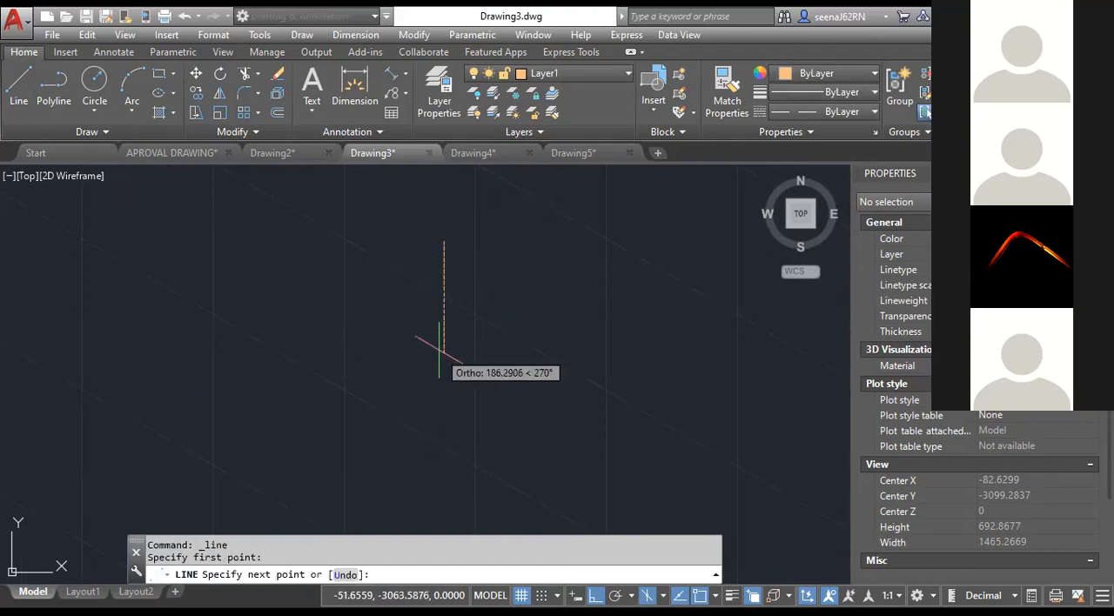
pyautogui.click(587, 80)
pyautogui.click(584, 92)
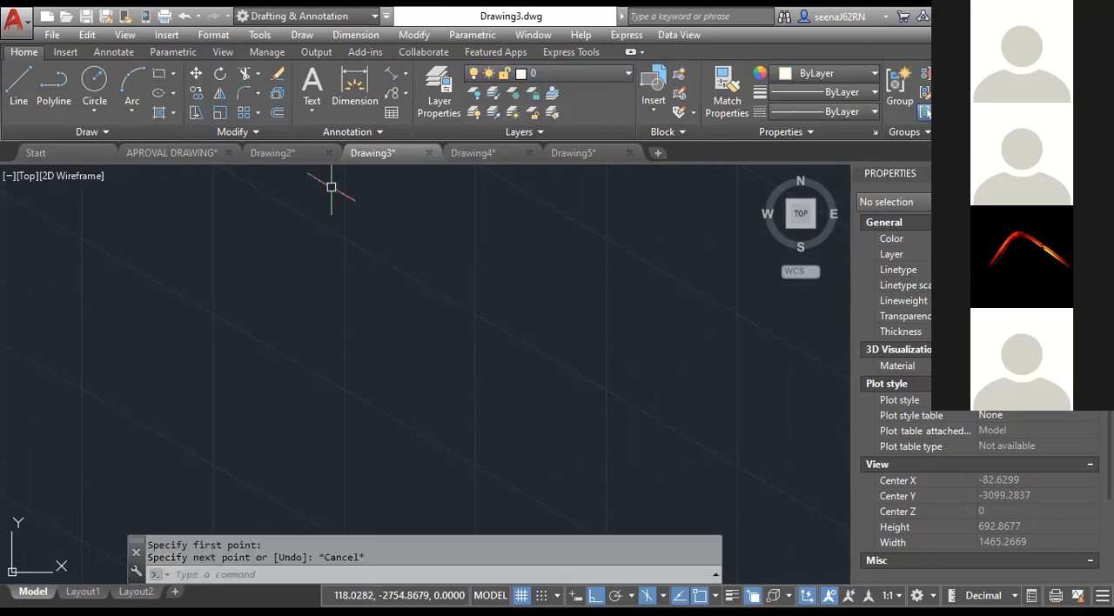
# Draw a closed isometric parallelogram with lines 500 down, 250 along 330°, 500 up and back to the starting point.
pyautogui.click(18, 82)
pyautogui.click(353, 250)
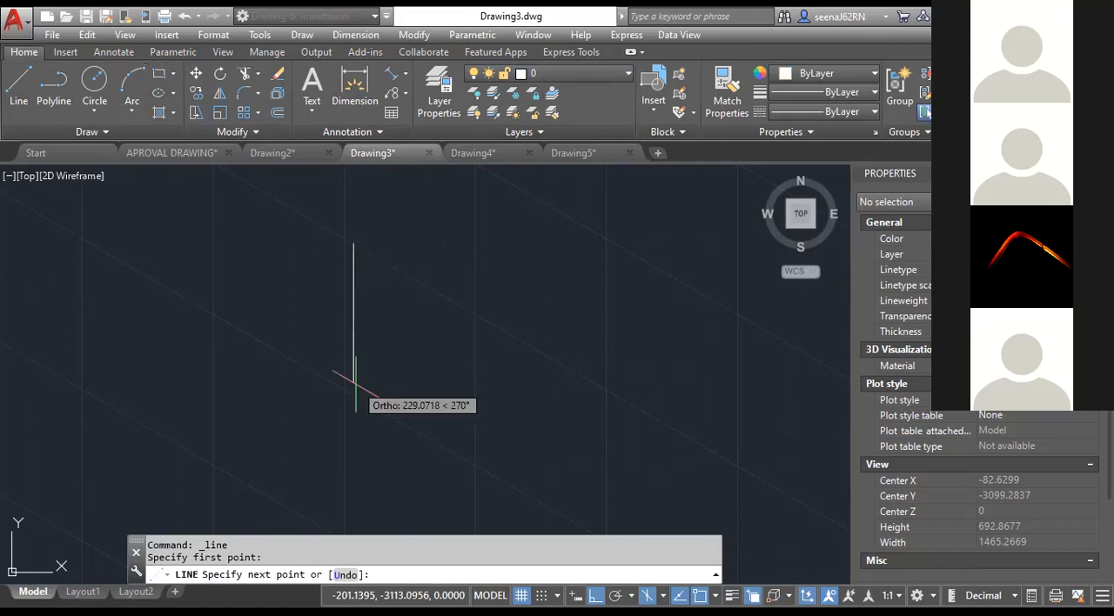
pyautogui.write('500')
pyautogui.press('Return')
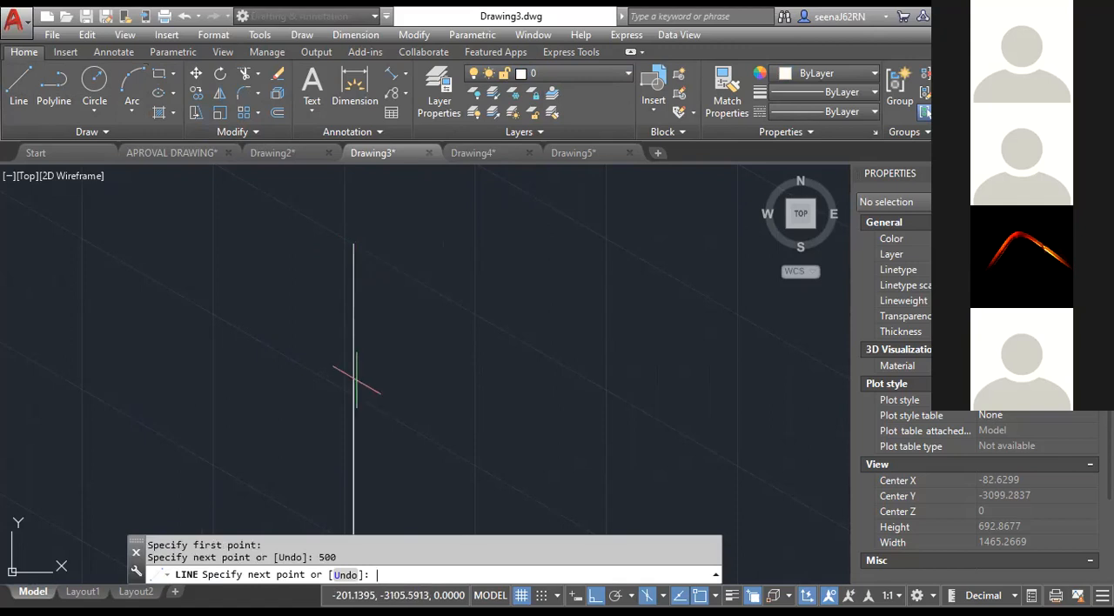
pyautogui.scroll(-2, 453, 179)
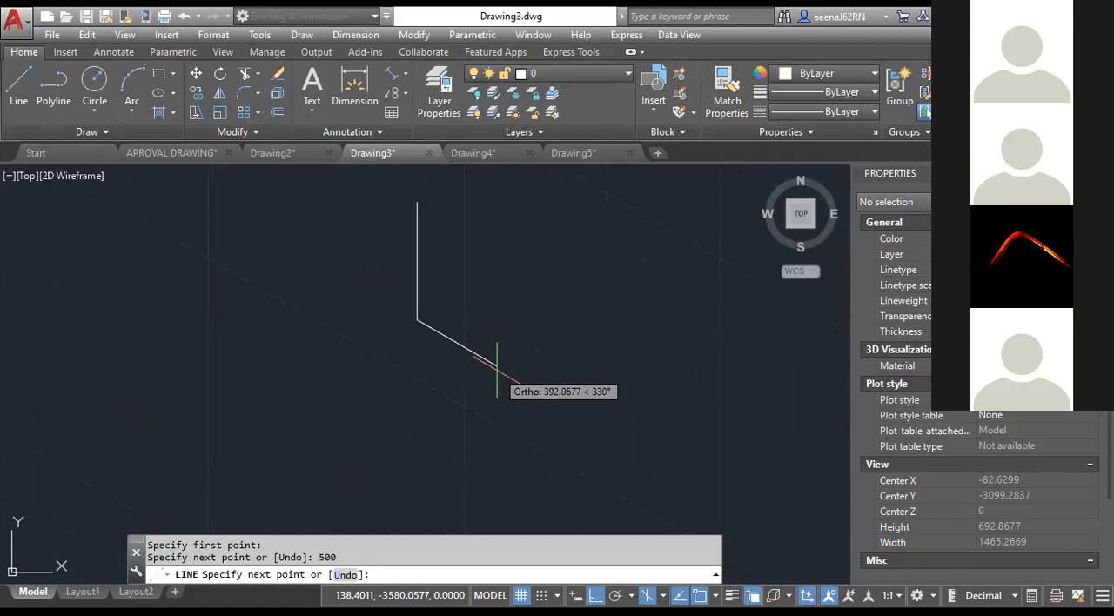
pyautogui.write('250')
pyautogui.press('Return')
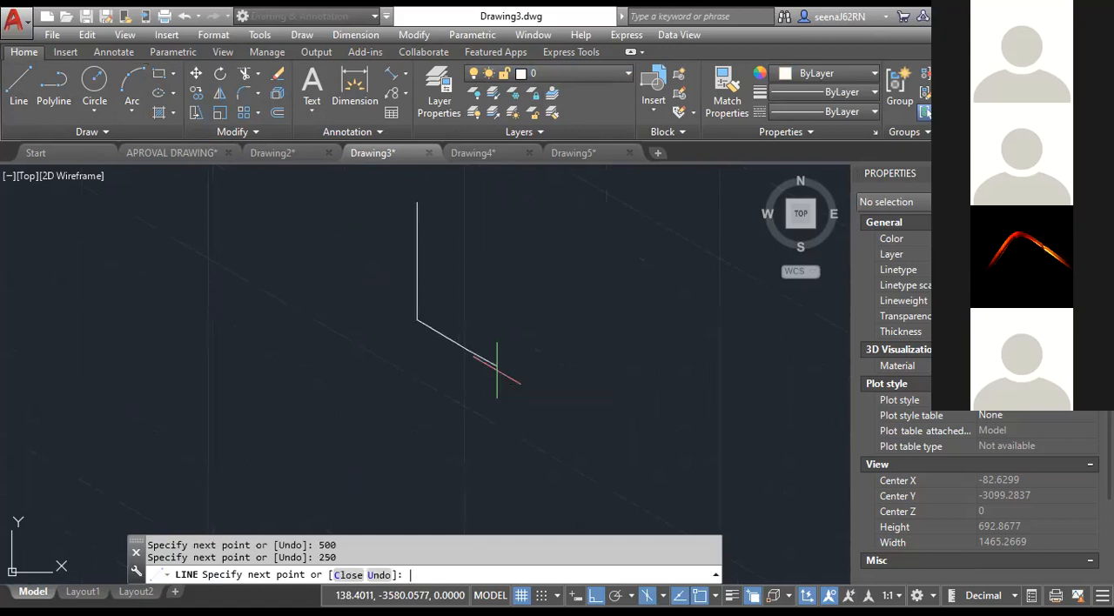
pyautogui.write('500')
pyautogui.press('Return')
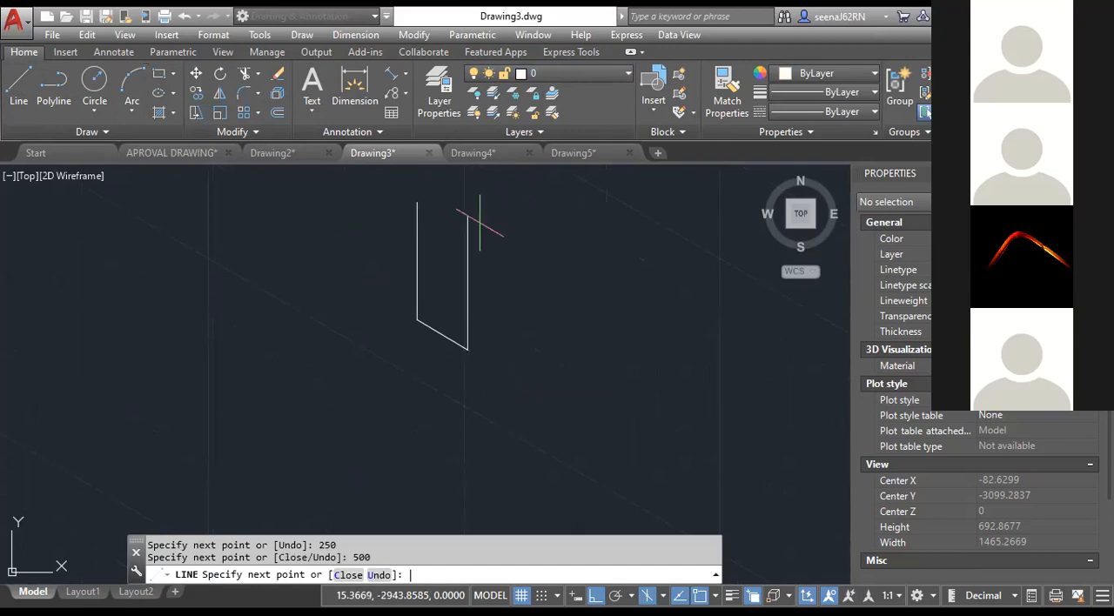
pyautogui.click(417, 203)
pyautogui.press('Escape')
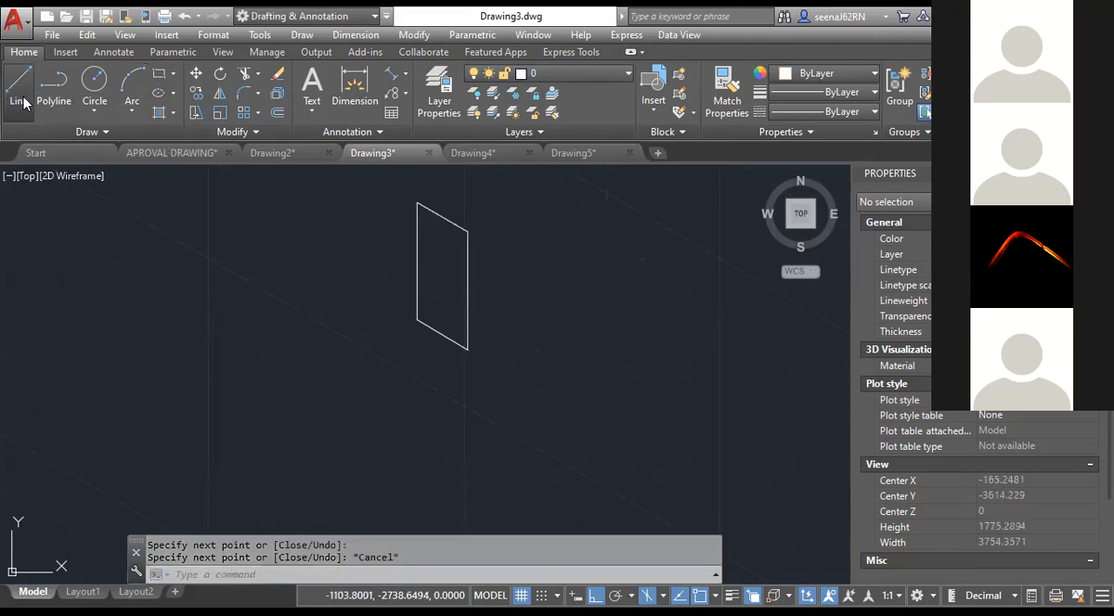
# Start a new line from the lower-right corner of the isometric parallelogram.
pyautogui.click(18, 86)
pyautogui.click(471, 351)
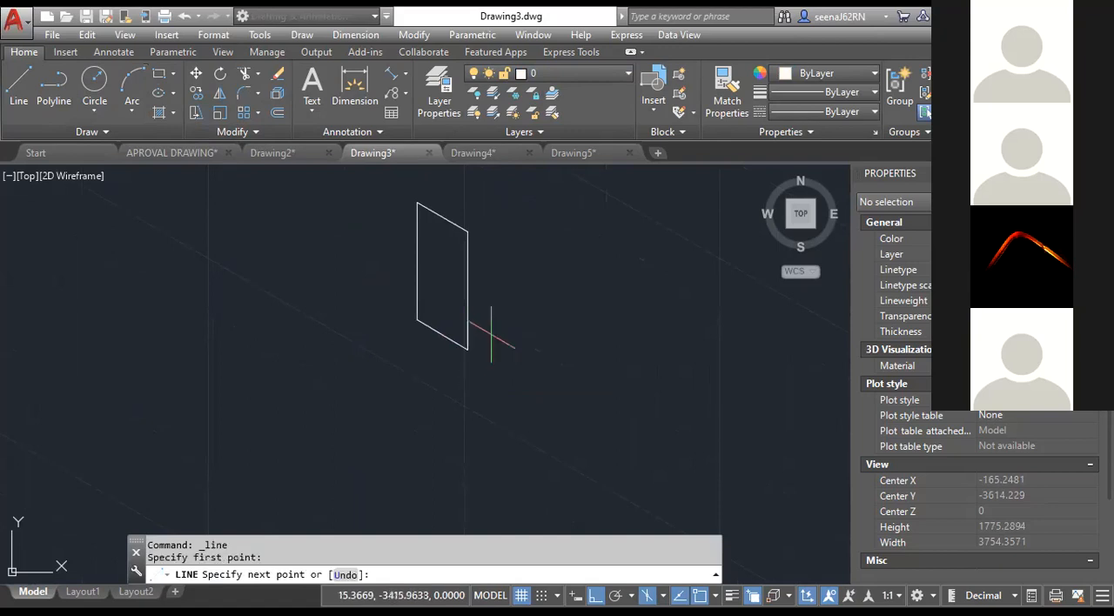
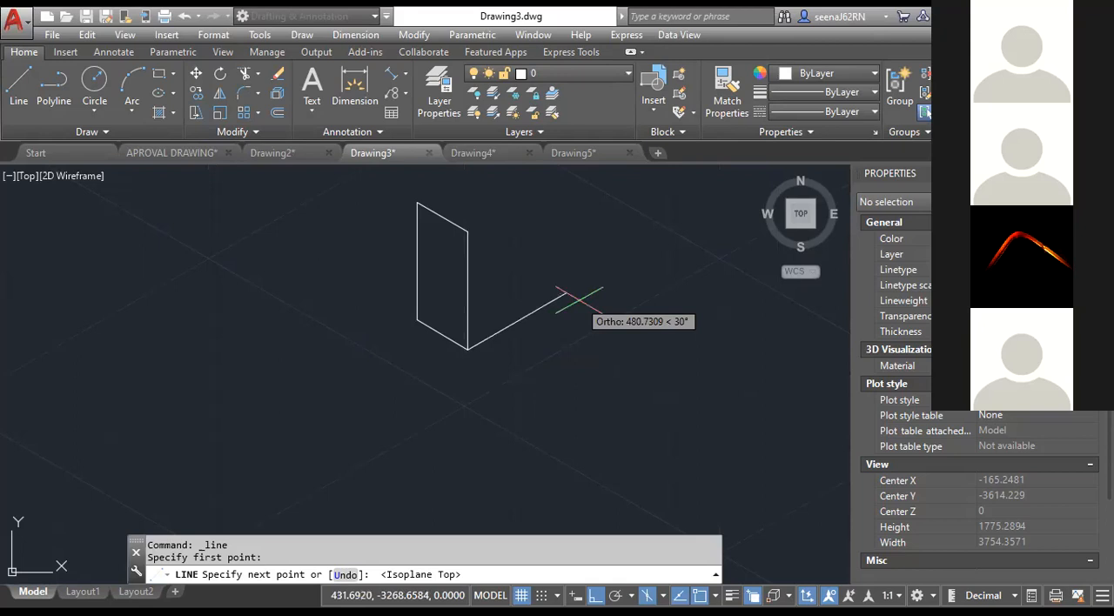
# Complete the bottom isometric face with lines 450 along 30°, 250 along 150° and back to the first face's lower-left corner.
pyautogui.write('450')
pyautogui.press('Return')
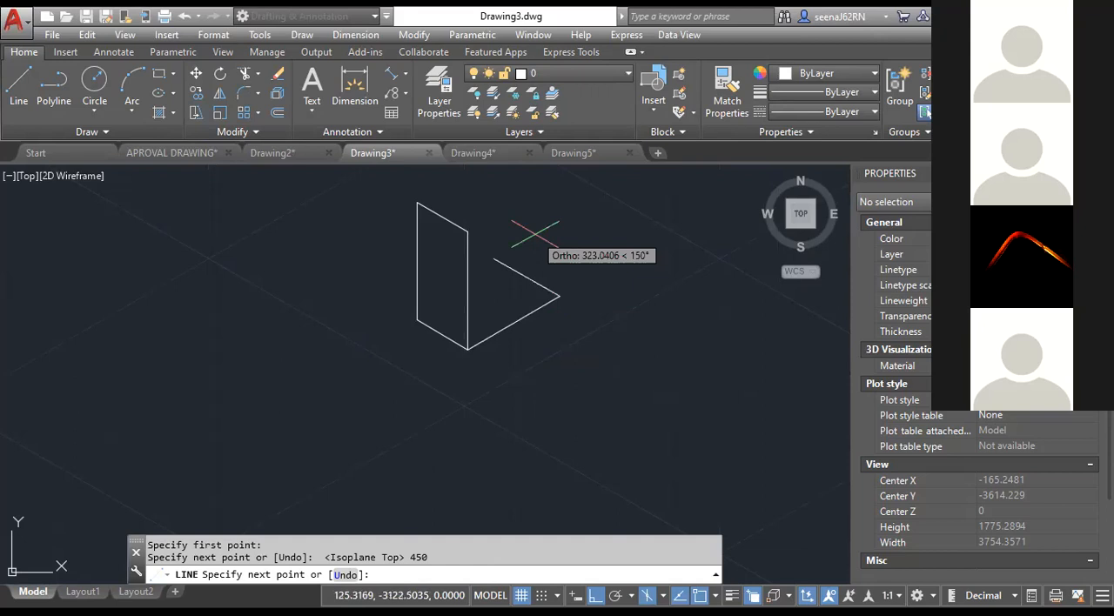
pyautogui.write('250')
pyautogui.press('Return')
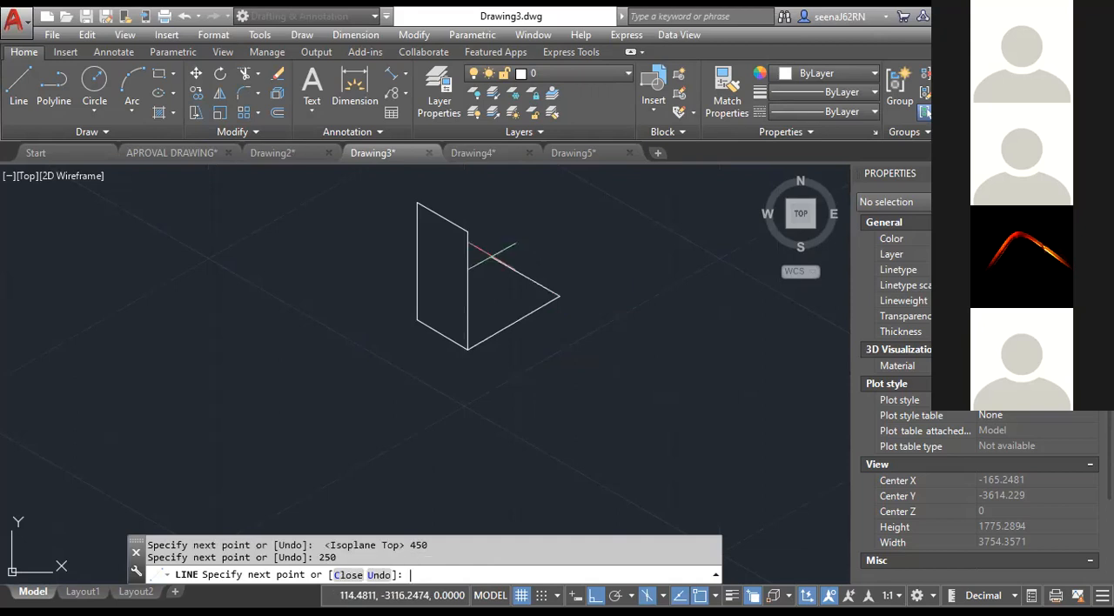
pyautogui.click(508, 267)
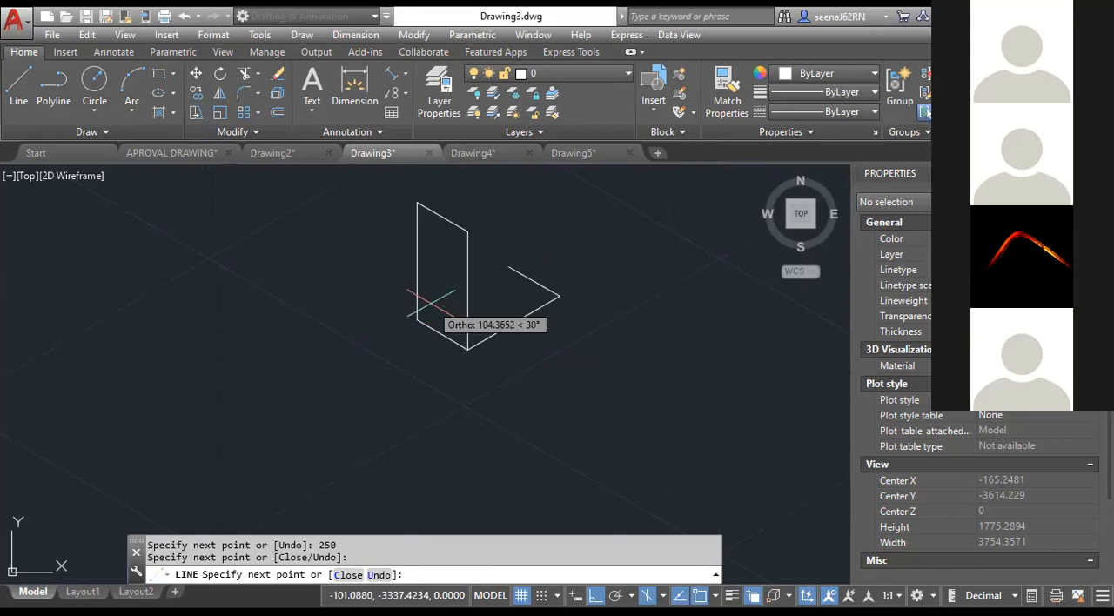
pyautogui.hotkey('ctrl', 'z')
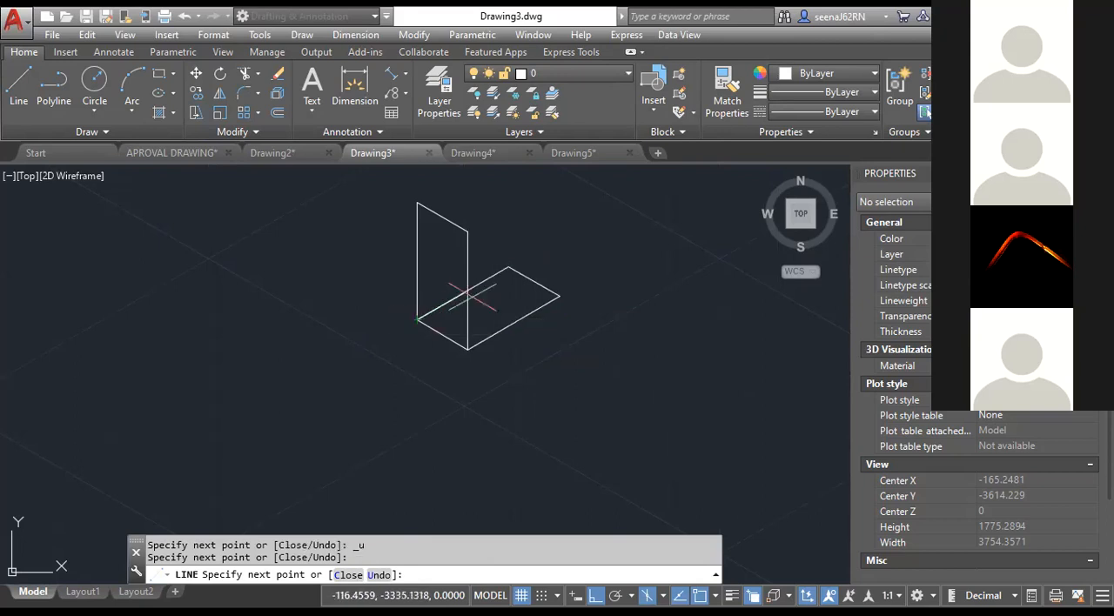
pyautogui.press('Escape')
# Draw the right face from the base's right corner with a line 500 up on Isoplane Right and one to the first face's upper-right corner.
pyautogui.press('Return')
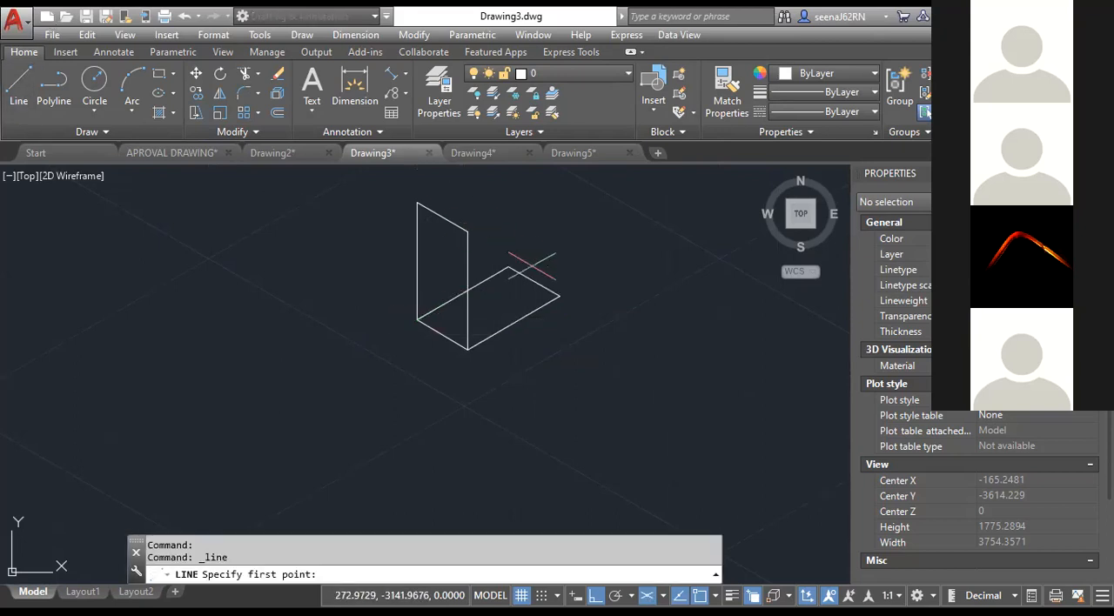
pyautogui.click(561, 298)
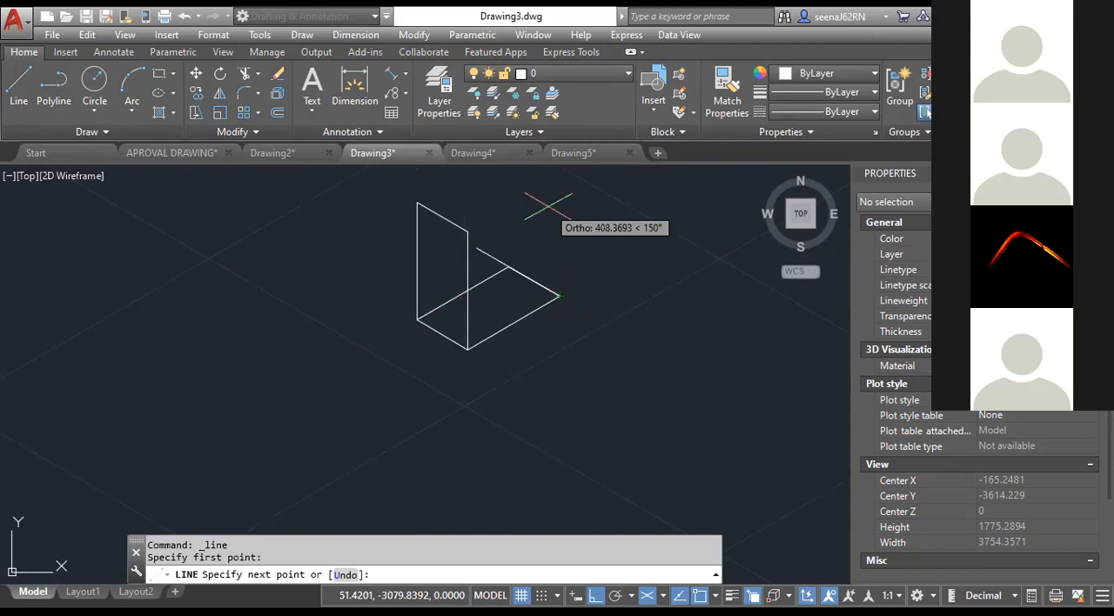
pyautogui.press('F5')
pyautogui.write('500')
pyautogui.press('Return')
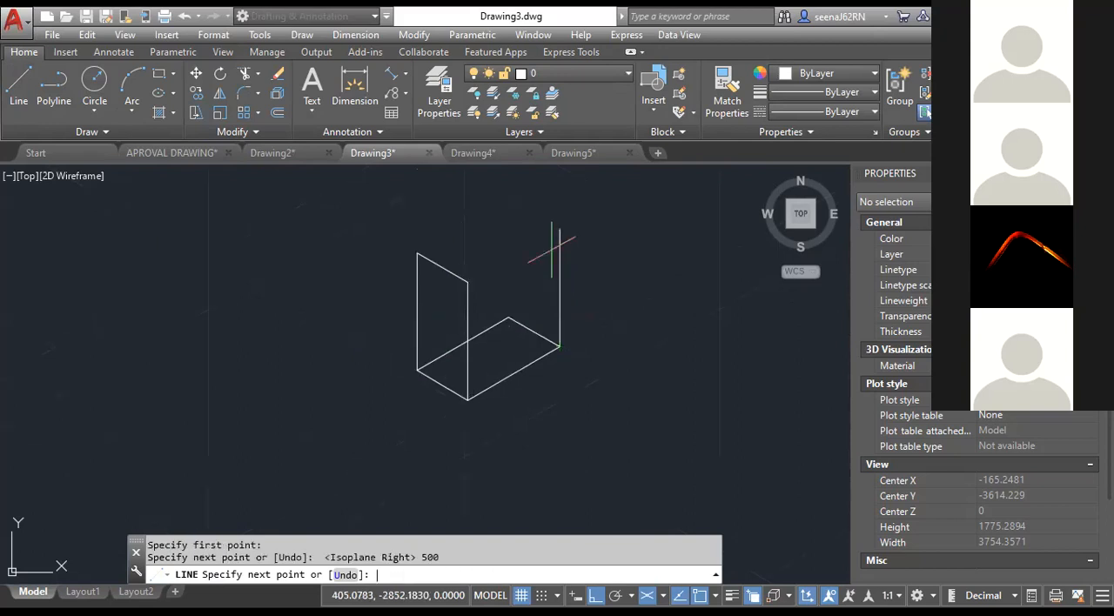
pyautogui.click(468, 280)
pyautogui.press('Escape')
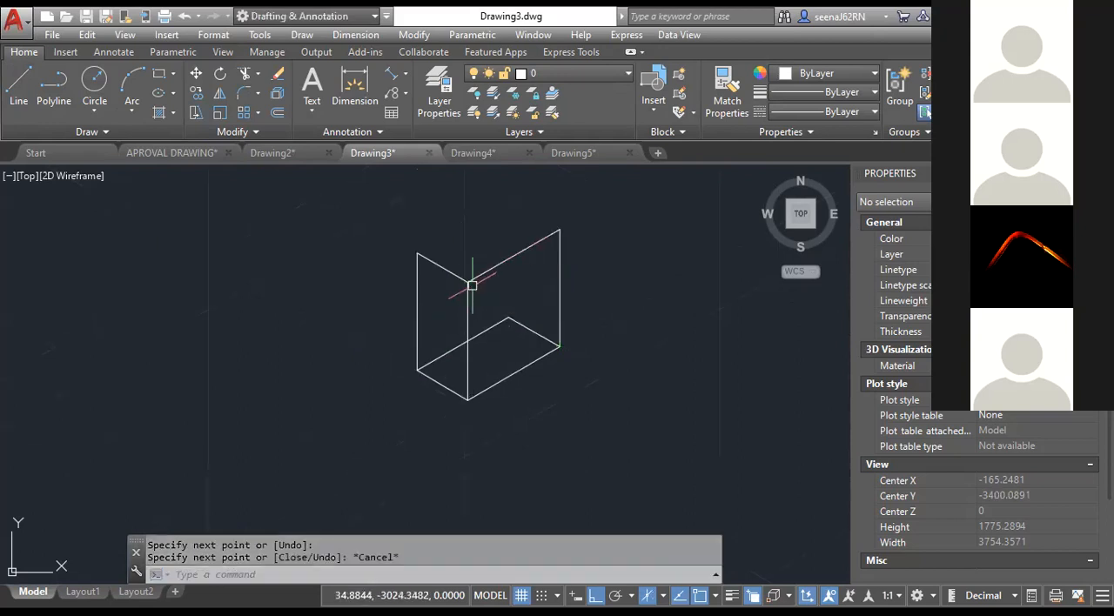
pyautogui.press('Return')
pyautogui.click(454, 276)
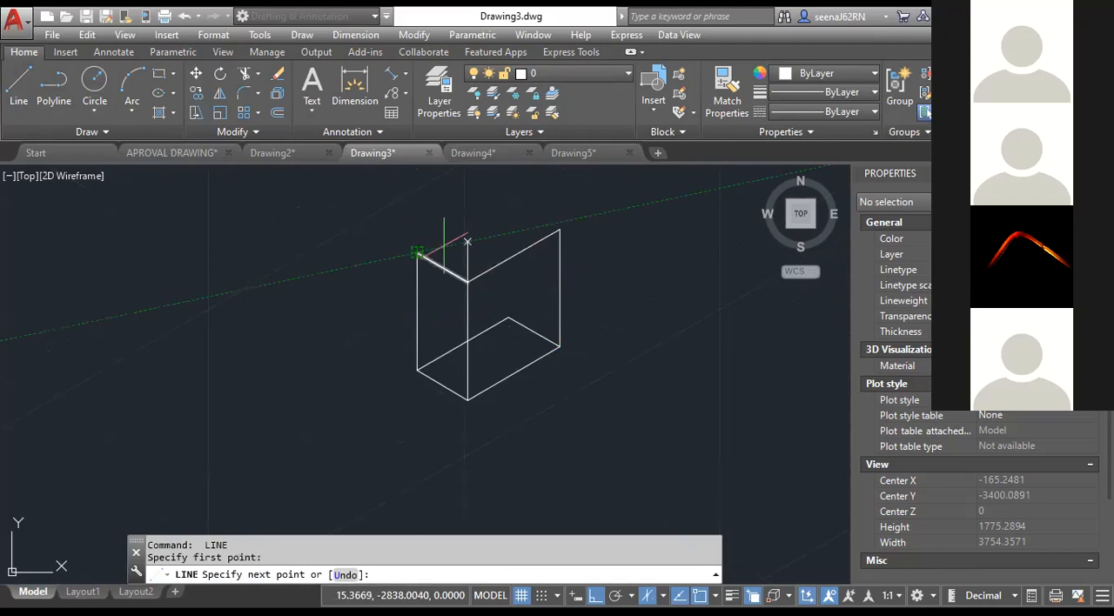
pyautogui.press('Escape')
# Close the top face with a 450 line along 30° from the left face's upper-left corner and a line to the right face's upper-right corner.
pyautogui.press('Return')
pyautogui.click(418, 253)
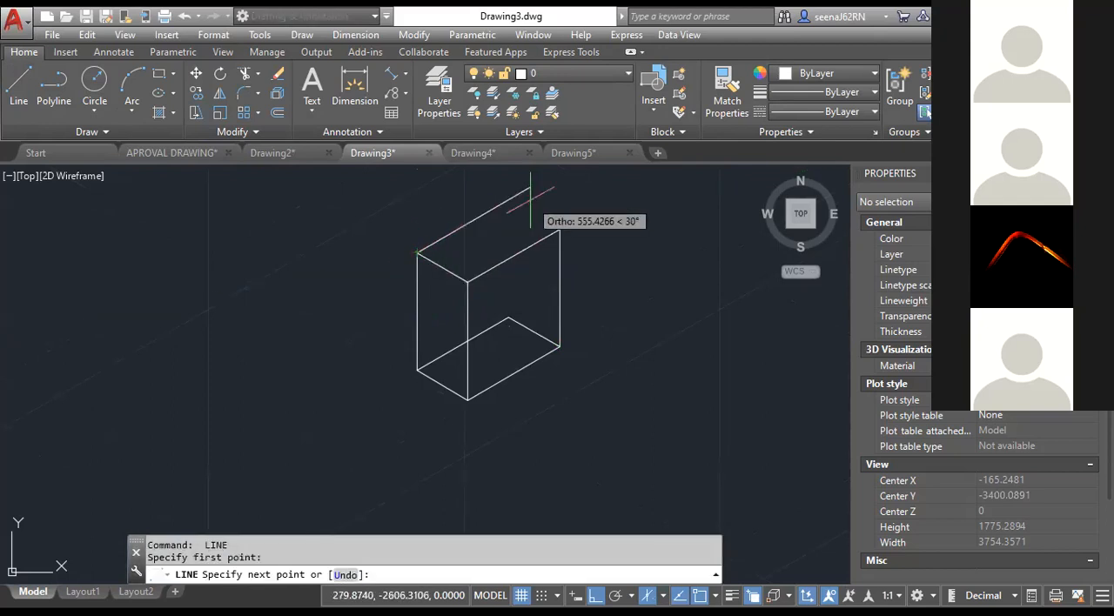
pyautogui.write('450')
pyautogui.press('Return')
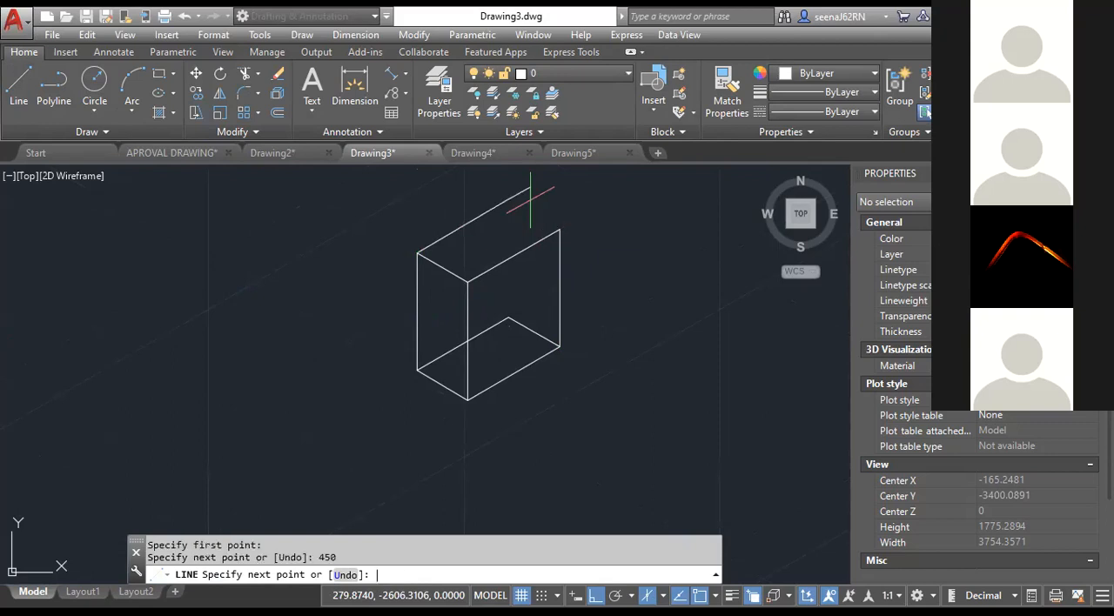
pyautogui.click(565, 228)
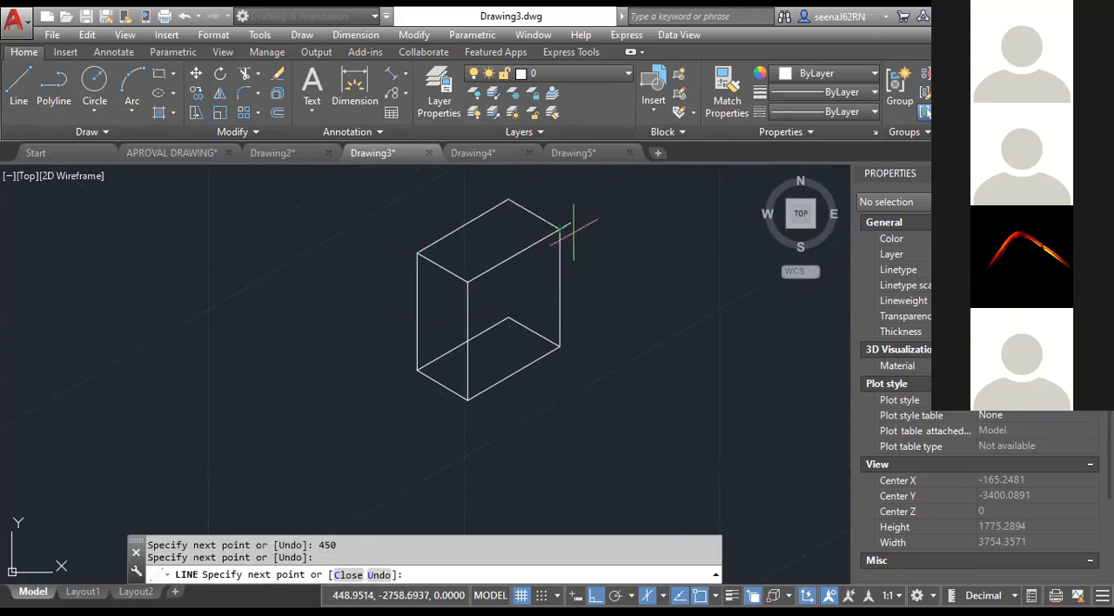
# Draw the rear vertical edge from the base's back corner up to the top face's back corner.
pyautogui.click(19, 87)
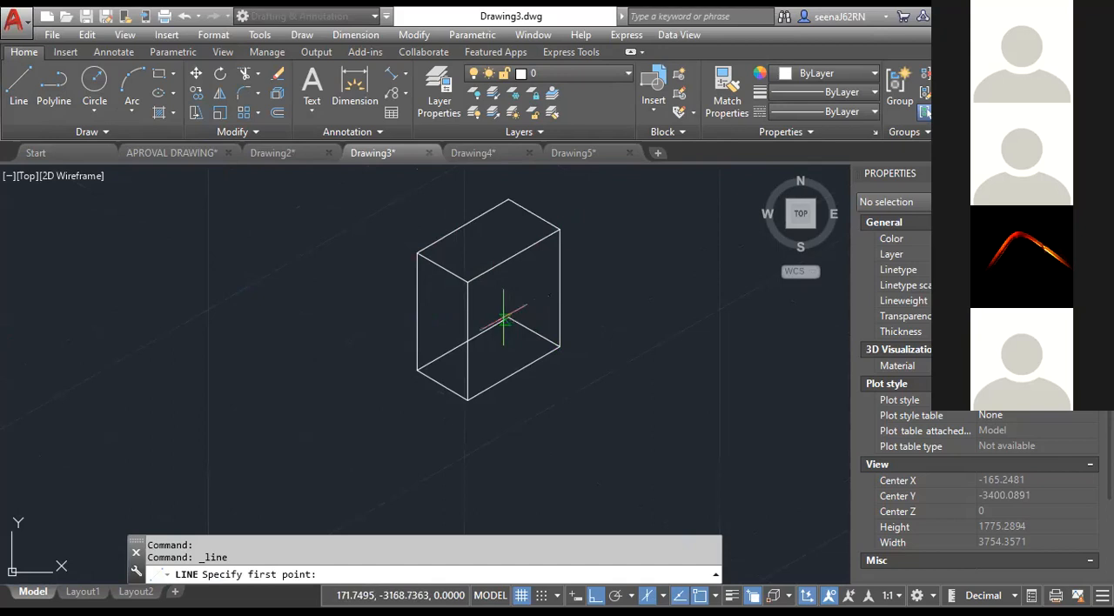
pyautogui.click(507, 319)
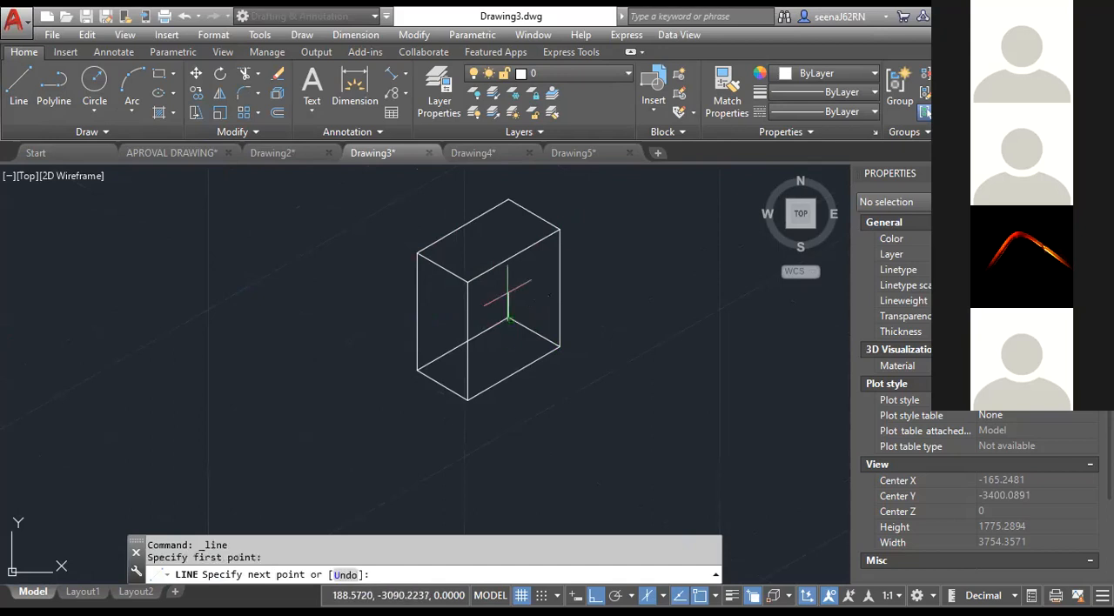
pyautogui.press('Escape')
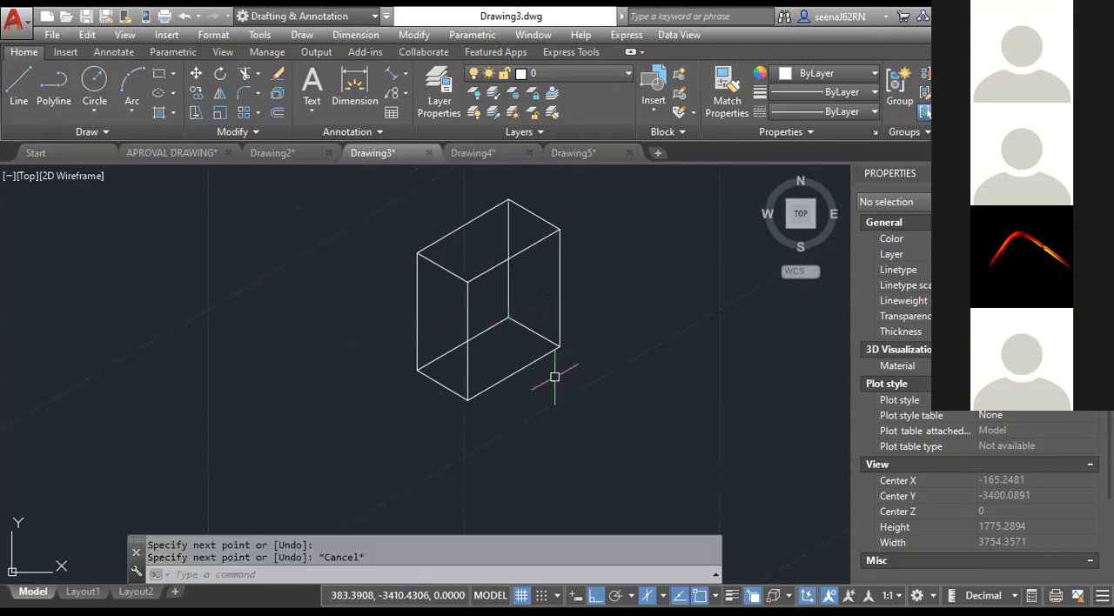
# Trim the hidden rear and bottom edges where they run behind the box's right face.
pyautogui.write('tr')
pyautogui.press('space')
pyautogui.press('Return')
pyautogui.click(529, 331)
pyautogui.click(485, 330)
pyautogui.click(507, 282)
pyautogui.press('Escape')
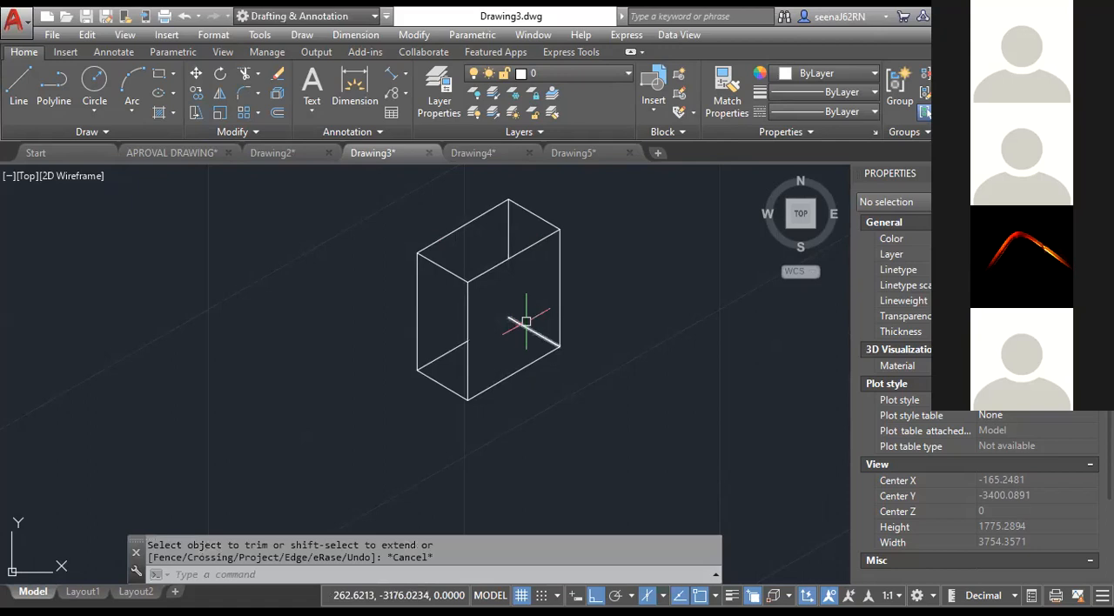
# Erase the leftover hidden-edge segments so only the box's visible outline remains.
pyautogui.click(515, 321)
pyautogui.press('Delete')
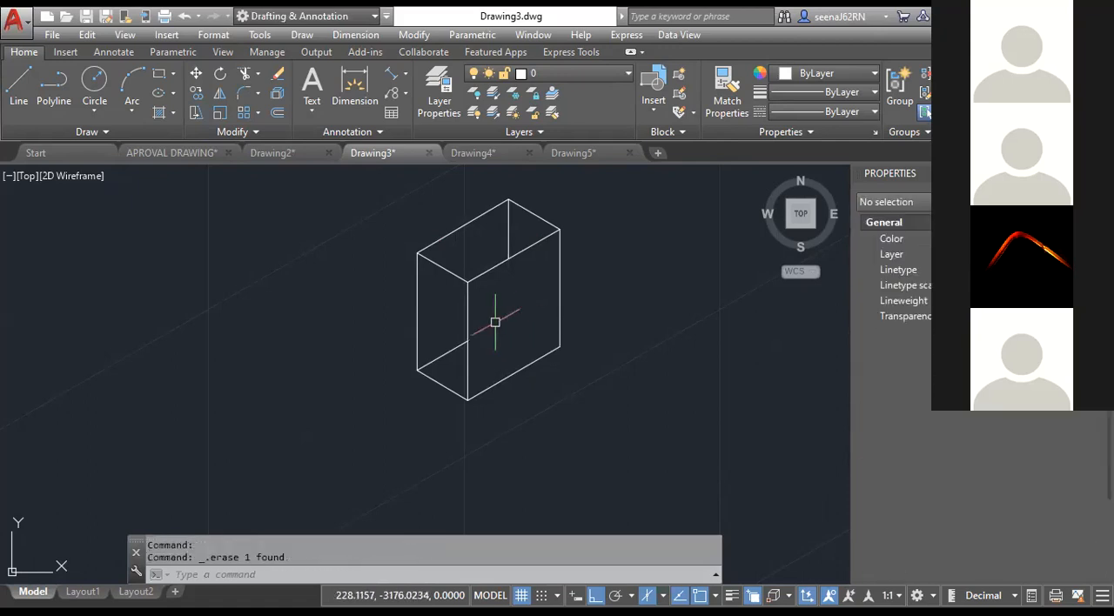
pyautogui.click(517, 244)
pyautogui.click(470, 242)
pyautogui.press('Delete')
# Try an ordinary center-radius circle on the box's right face and erase it.
pyautogui.moveTo(523, 327); pyautogui.dragTo(548, 336, button='middle')
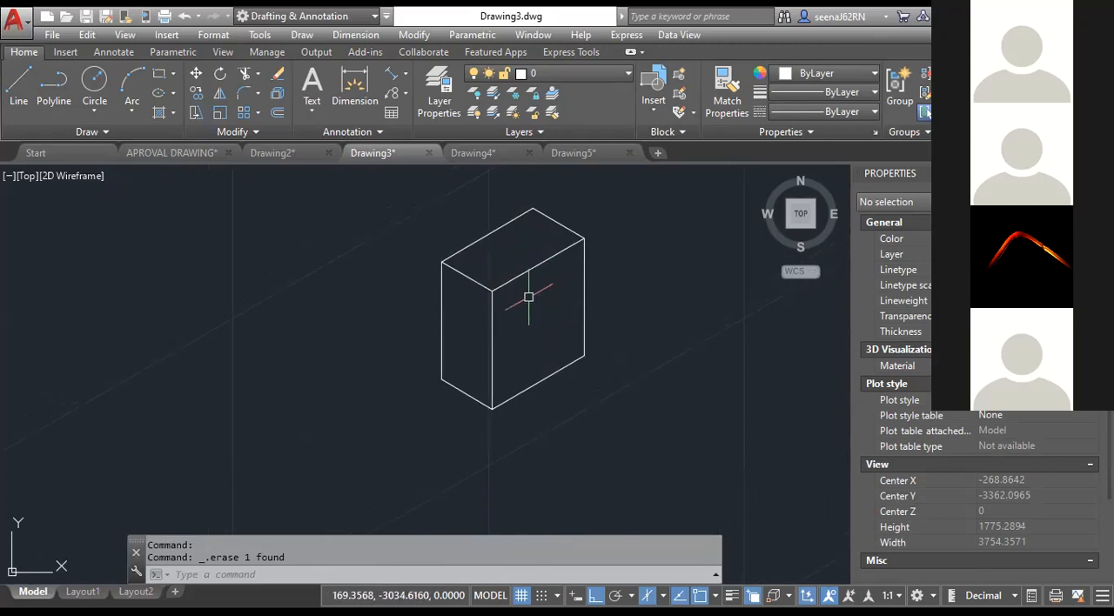
pyautogui.click(97, 111)
pyautogui.click(112, 141)
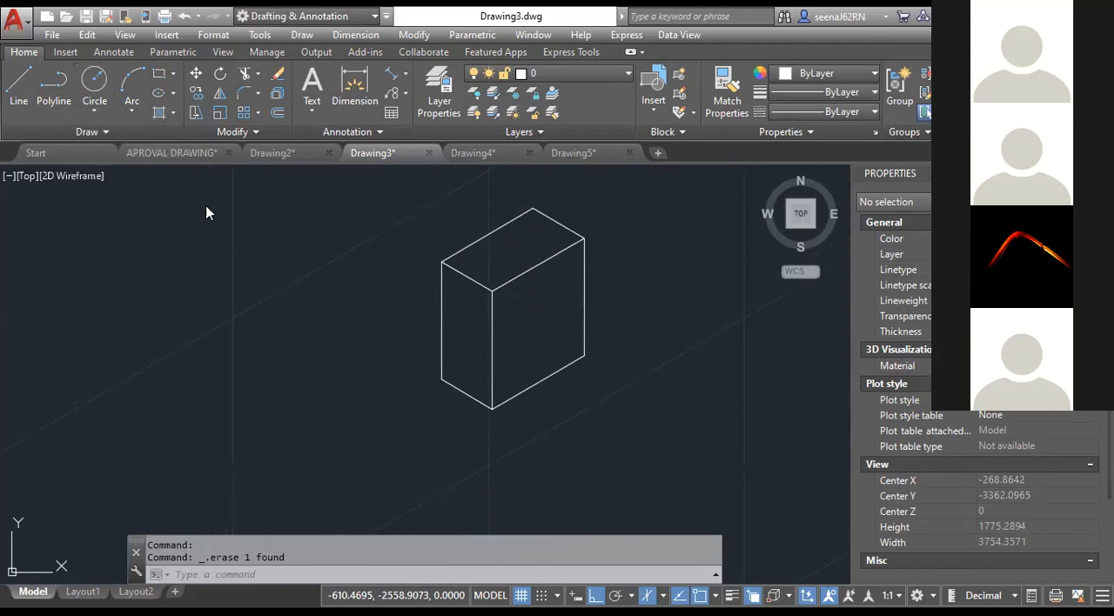
pyautogui.click(532, 321)
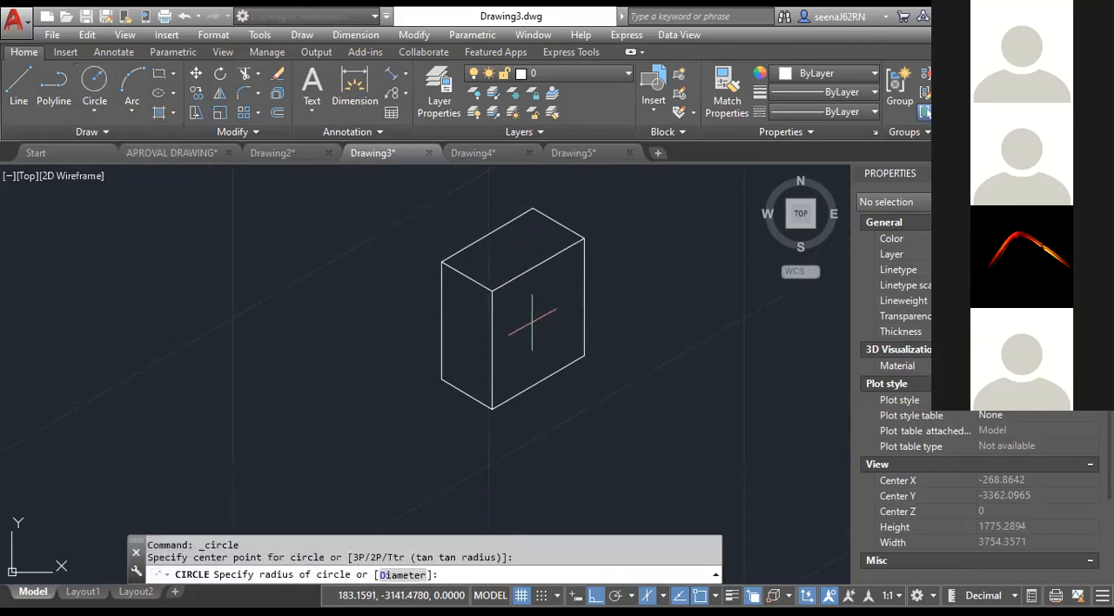
pyautogui.click(551, 297)
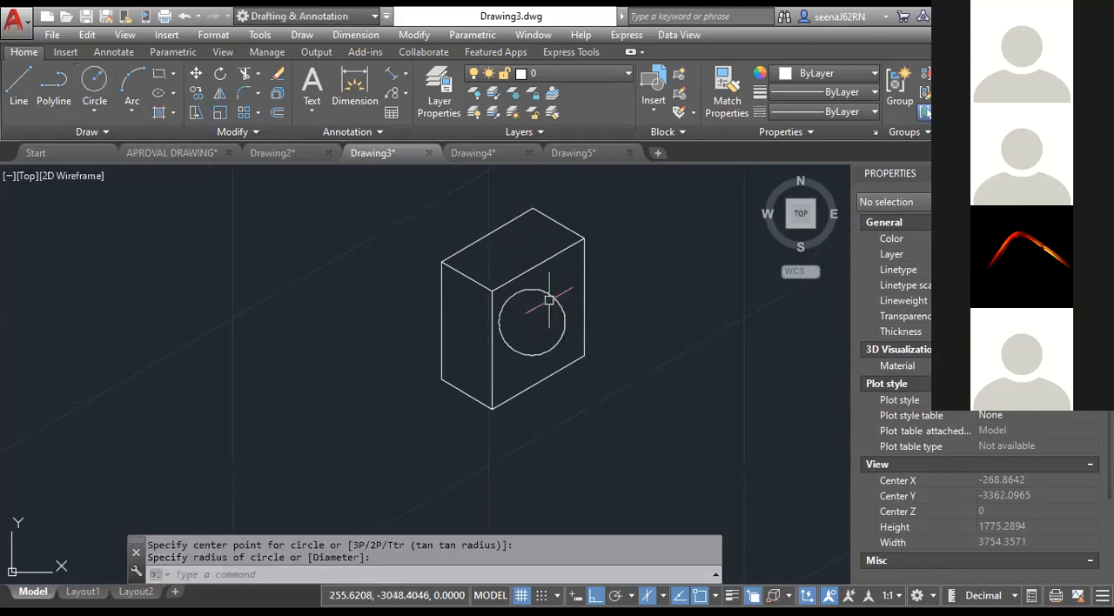
pyautogui.click(551, 299)
pyautogui.press('Delete')
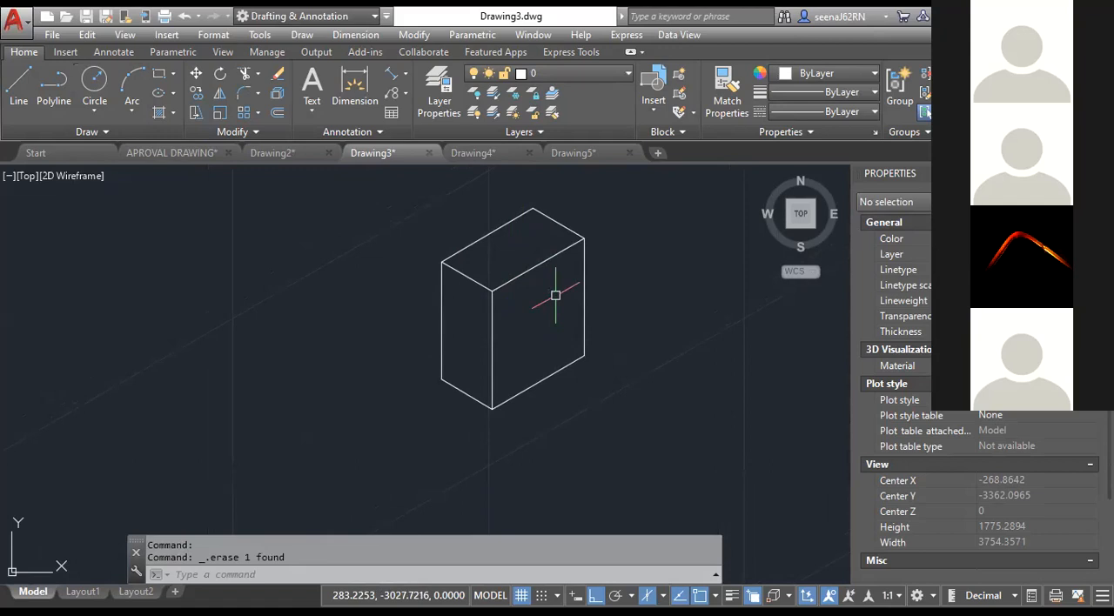
# Draw an isocircle with the Ellipse command in the middle of the box's right face, with a major radius of about 180.
pyautogui.write('ELL')
pyautogui.press('Return')
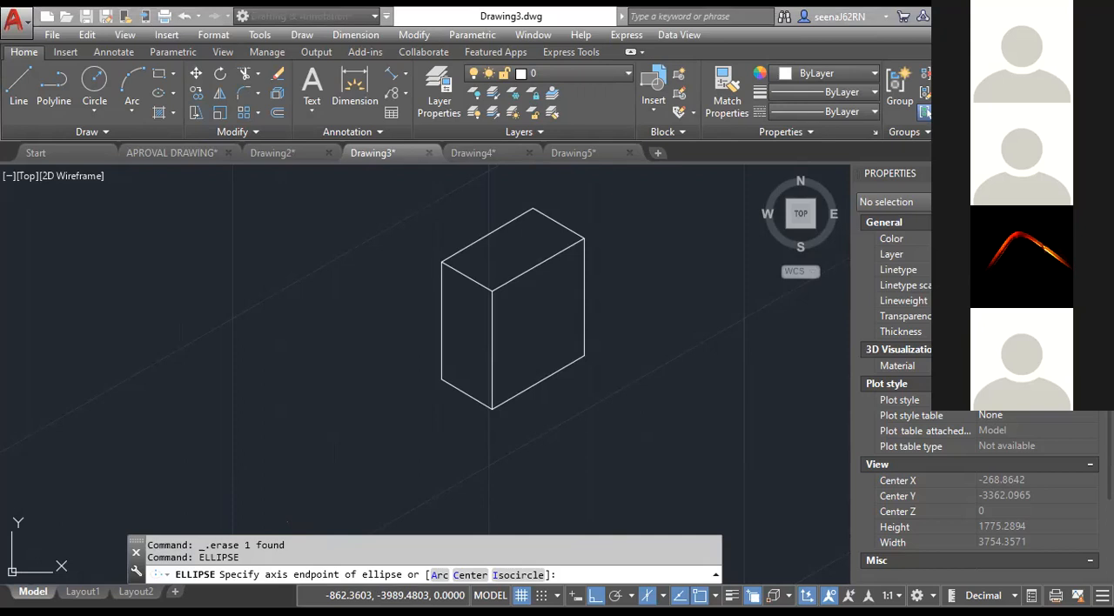
pyautogui.write('I')
pyautogui.press('Return')
pyautogui.click(540, 320)
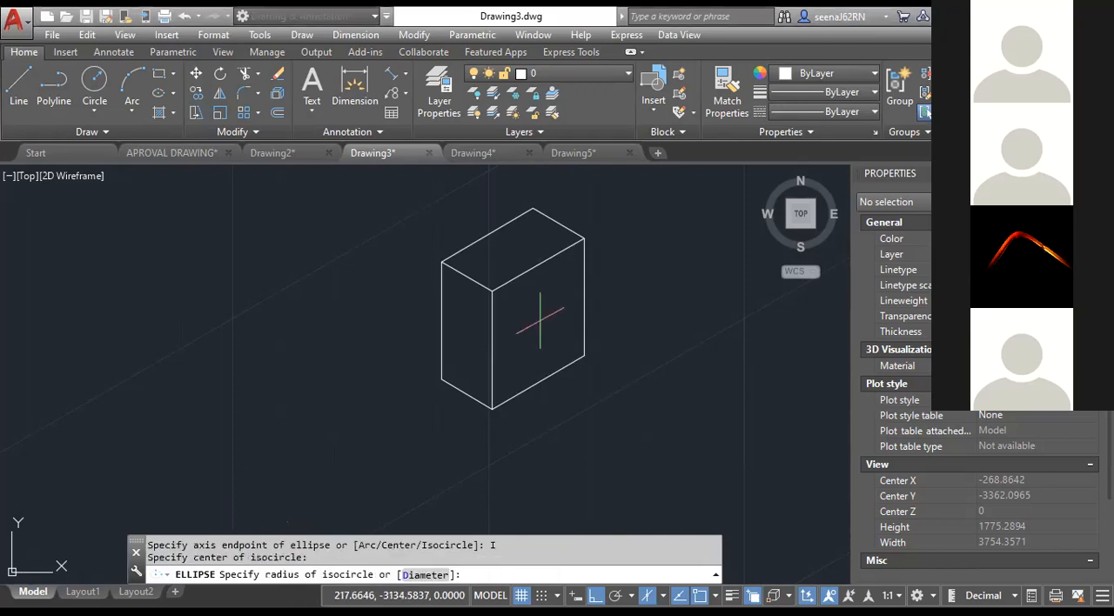
pyautogui.click(552, 348)
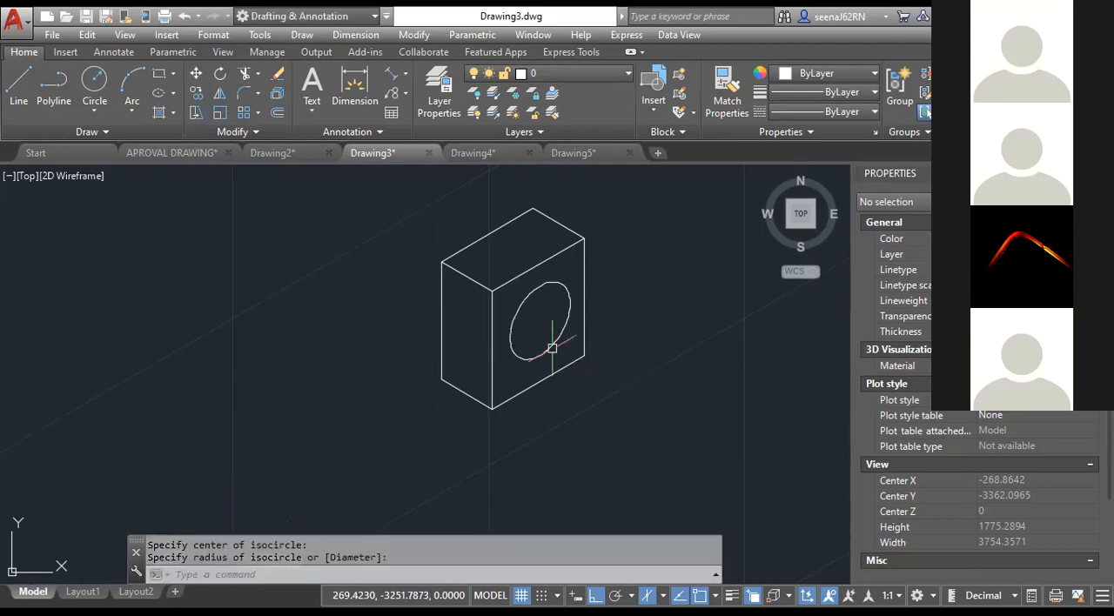
pyautogui.click(552, 344)
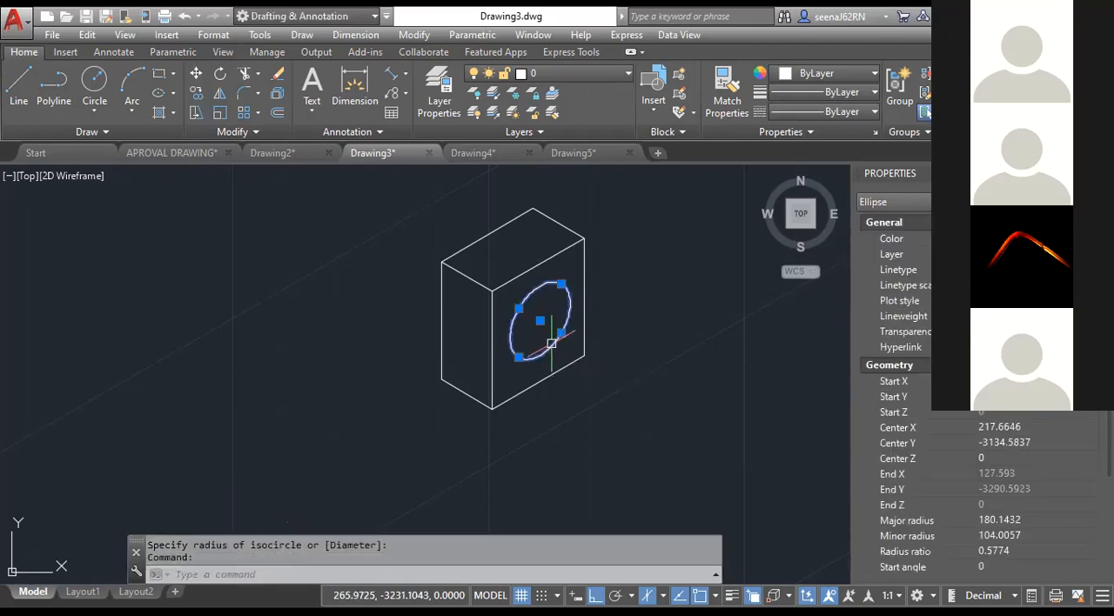
pyautogui.press('Escape')
pyautogui.press('Escape')
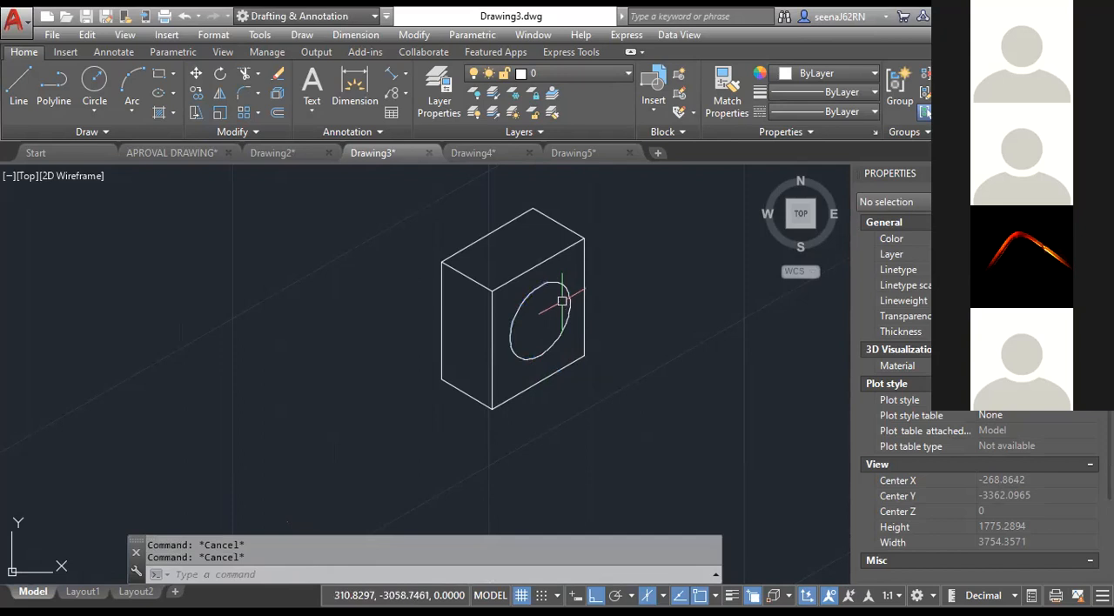
pyautogui.click(562, 286)
pyautogui.press('Escape')
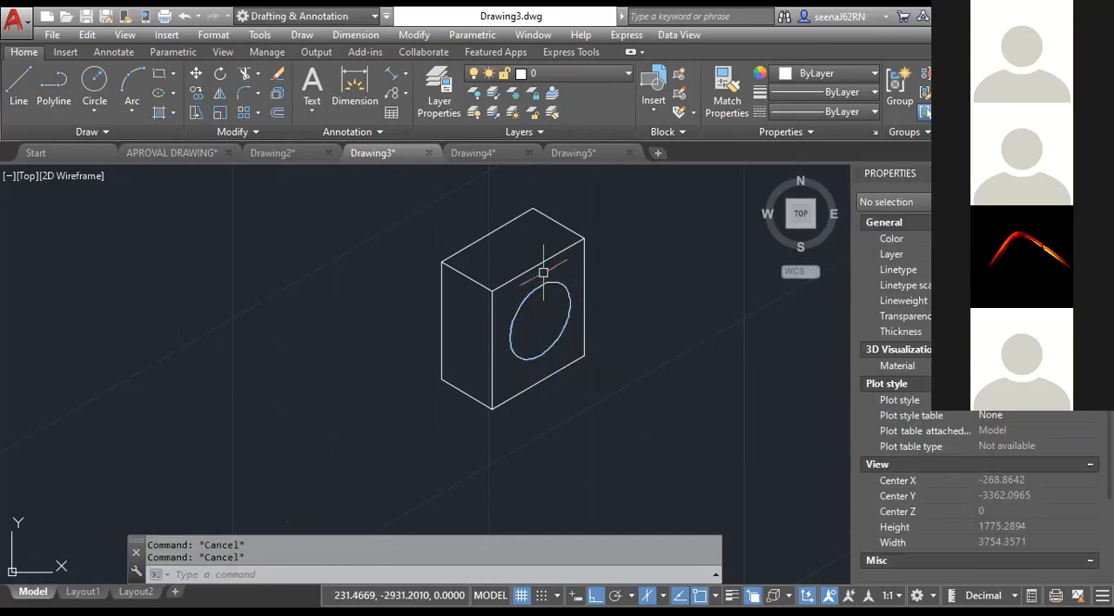
# Draw an isocircle on Isoplane Top centered at the midpoint of the top face's upper-right edge, reaching that edge's end corner.
pyautogui.moveTo(547, 228)
pyautogui.mouseDown(button='middle')
pyautogui.moveTo(562, 241)
pyautogui.moveTo(561, 266)
pyautogui.mouseUp(button='middle')
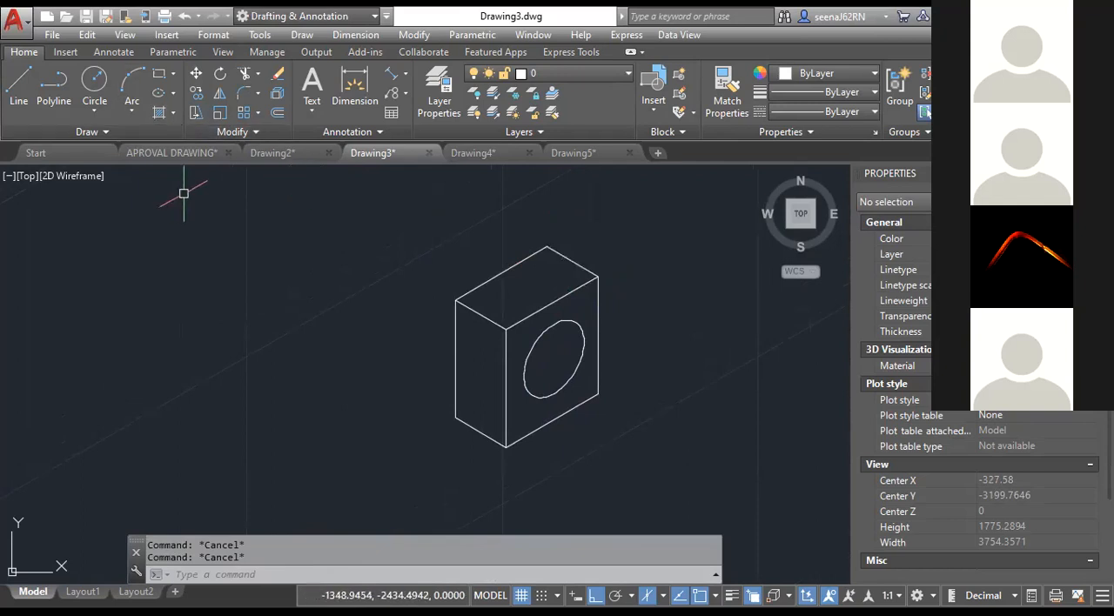
pyautogui.write('ELL')
pyautogui.click(225, 432)
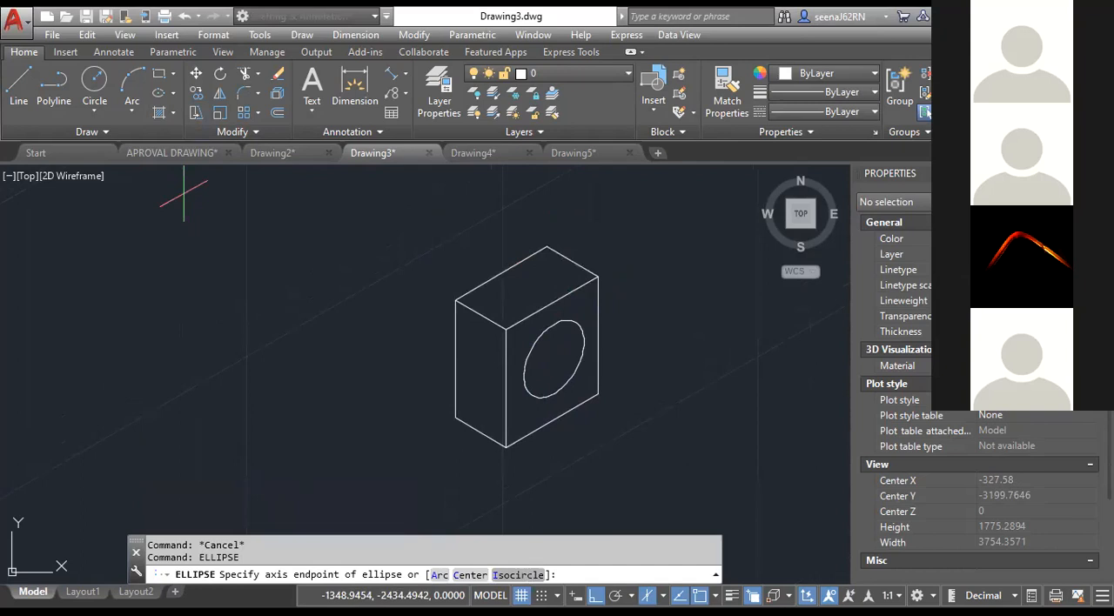
pyautogui.click(529, 575)
pyautogui.click(572, 261)
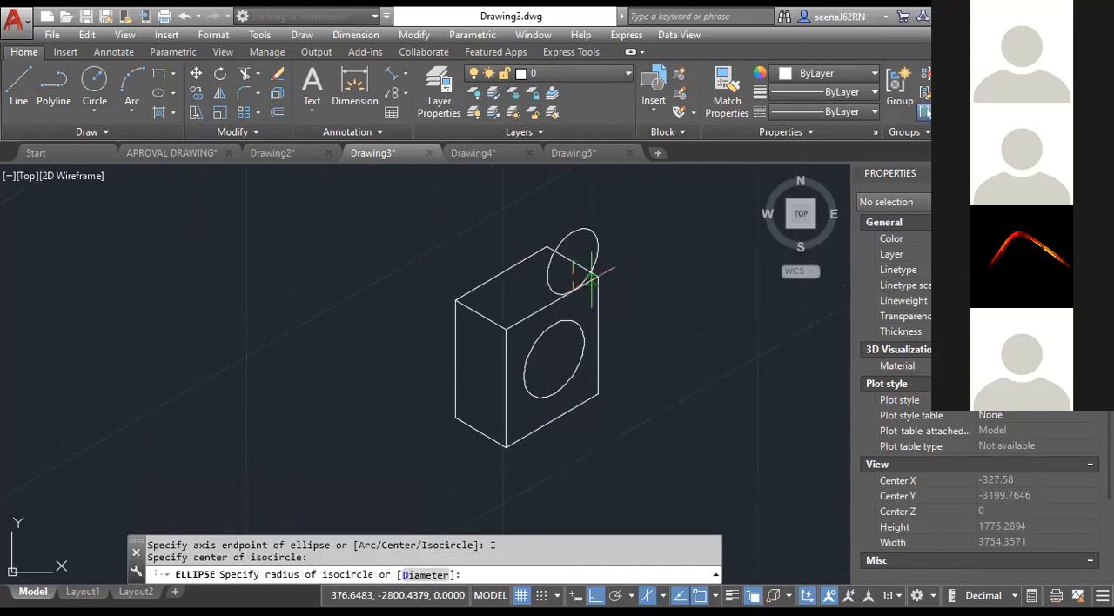
pyautogui.scroll(2, 591, 279)
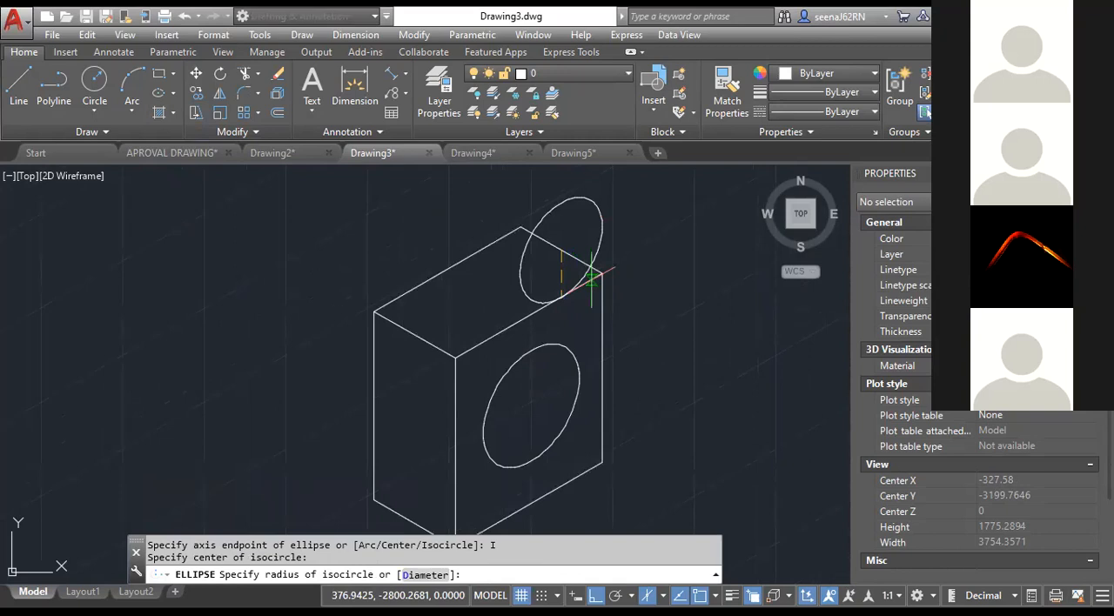
pyautogui.press('F5')
pyautogui.press('F5')
pyautogui.press('Escape')
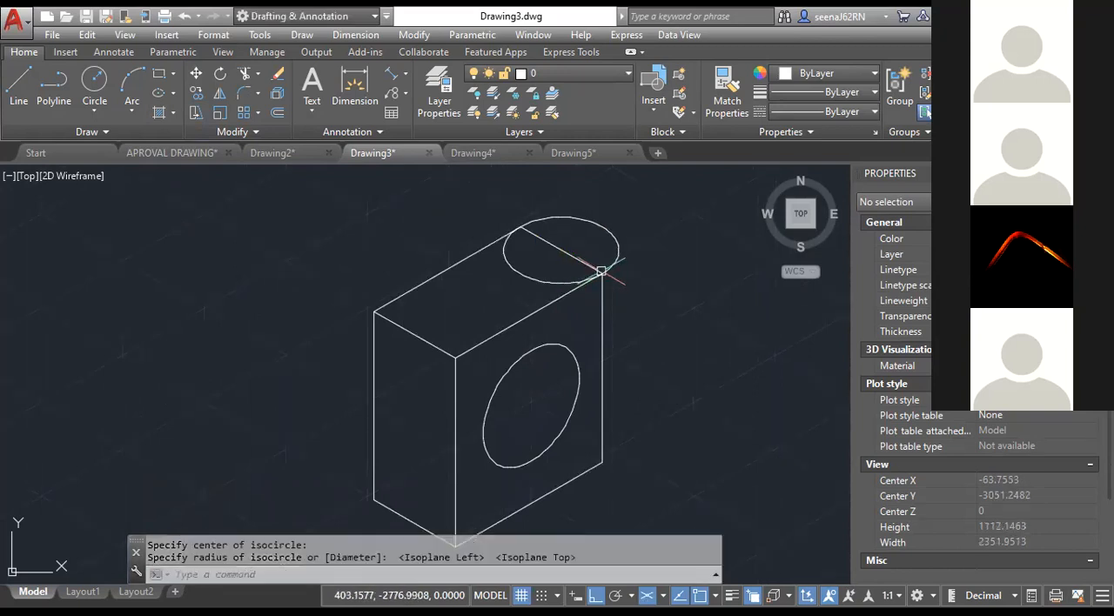
# Trim away the part of the top isocircle outside the box and delete the straight edge line across its opening.
pyautogui.scroll(-4, 636, 296)
pyautogui.scroll(2, 644, 298)
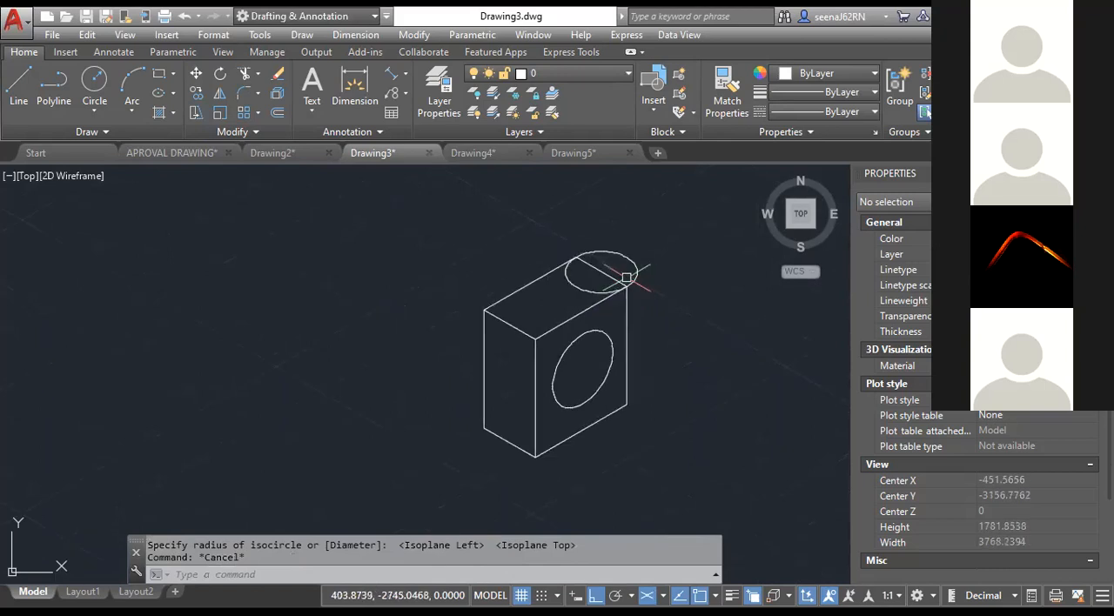
pyautogui.write('TR')
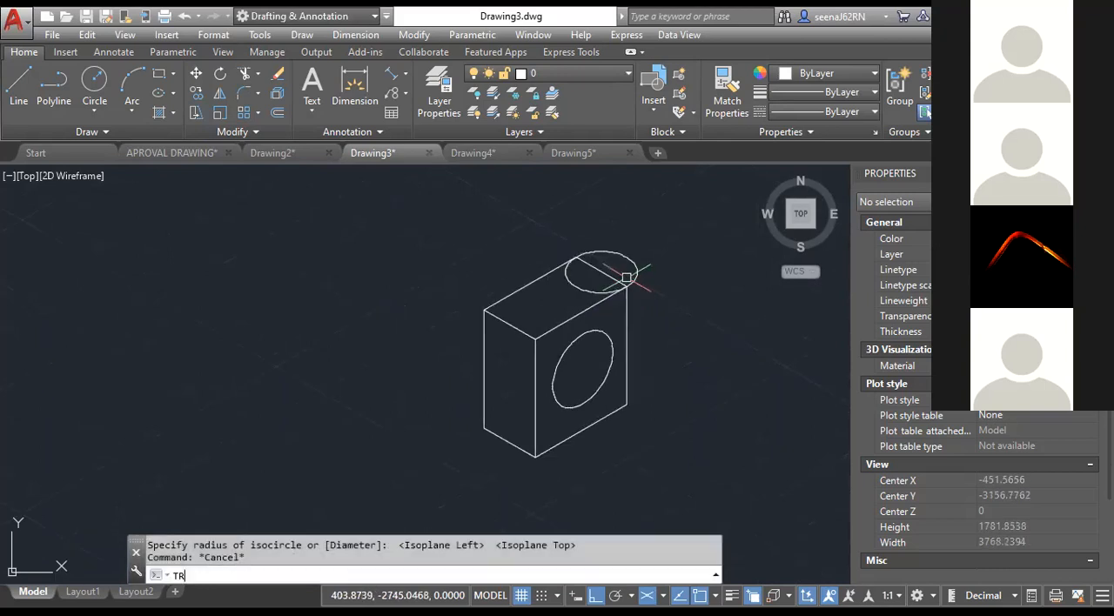
pyautogui.press('Return')
pyautogui.click(624, 277)
pyautogui.press('Escape')
pyautogui.click(614, 276)
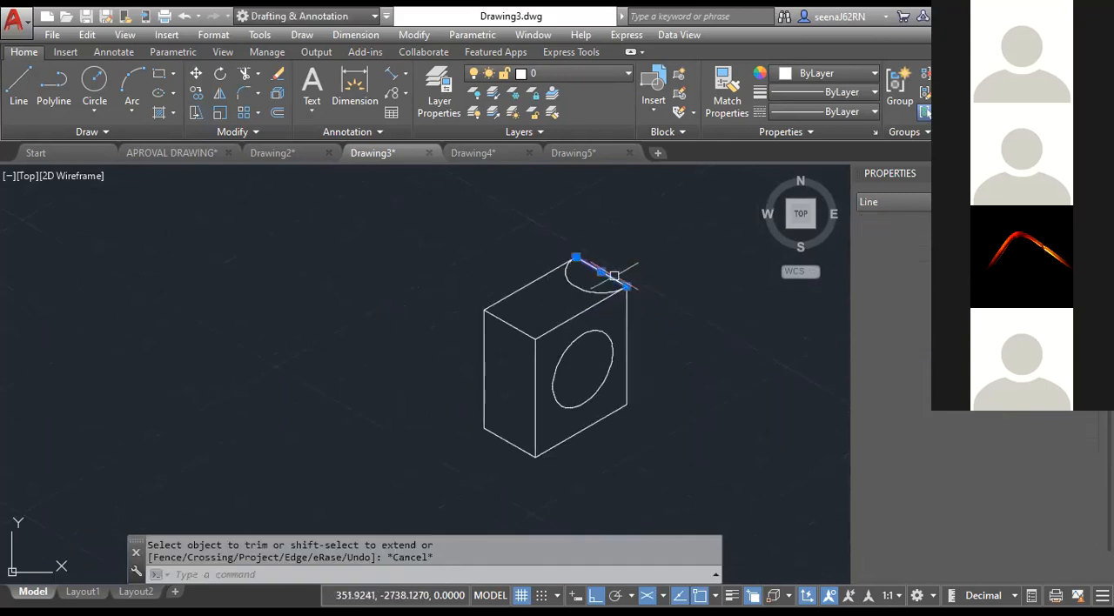
pyautogui.press('Delete')
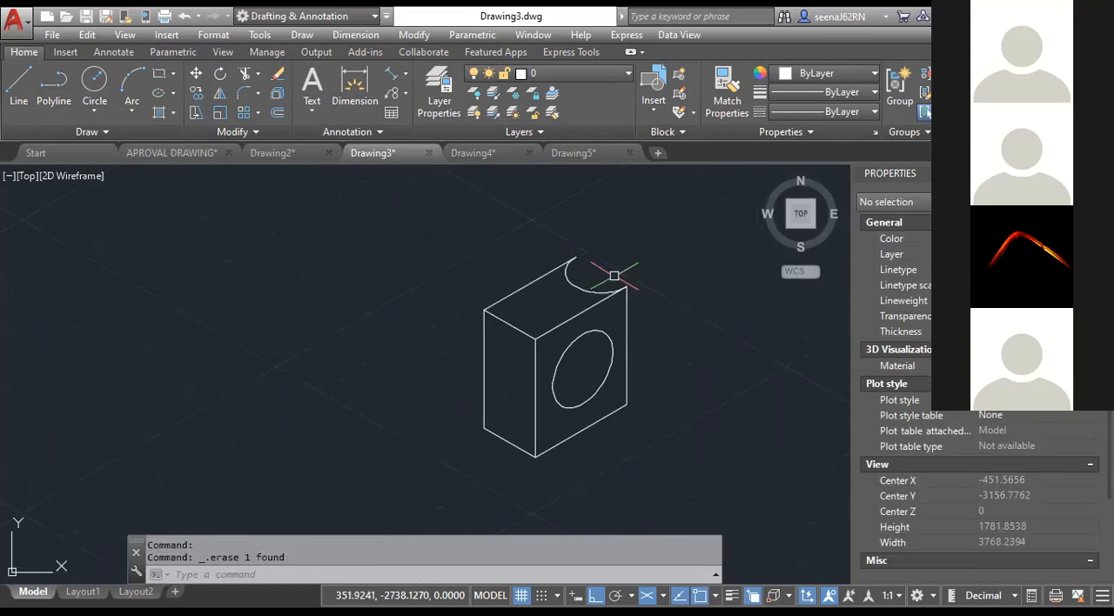
# Draw a short vertical line on Isoplane Right down from the box's rear top corner, past the isometric arc.
pyautogui.click(18, 87)
pyautogui.click(574, 260)
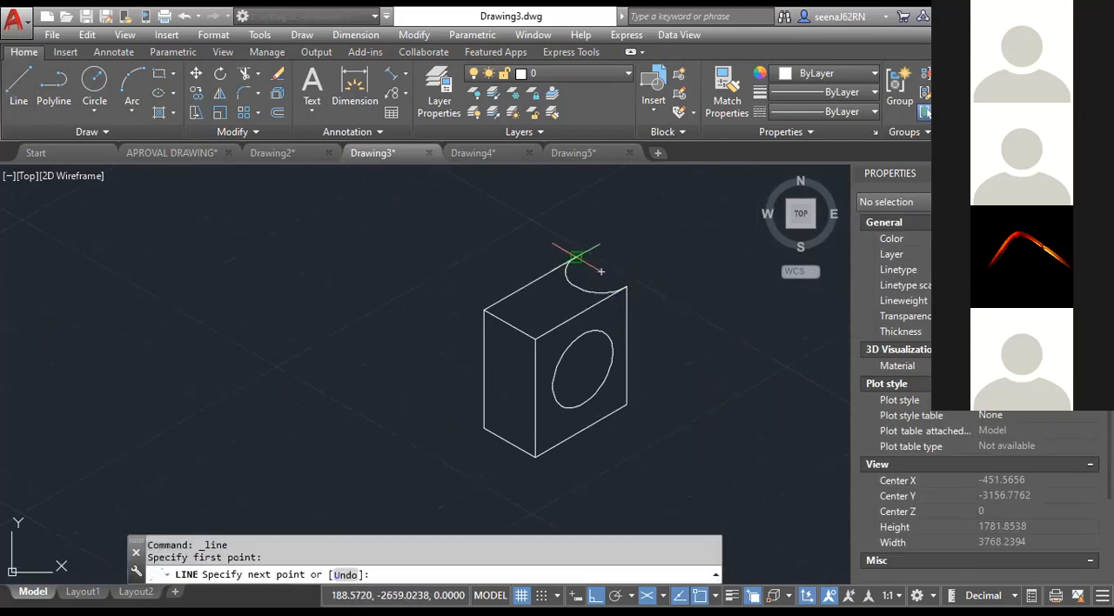
pyautogui.press('F5')
pyautogui.click(575, 304)
pyautogui.press('Escape')
pyautogui.write('TR')
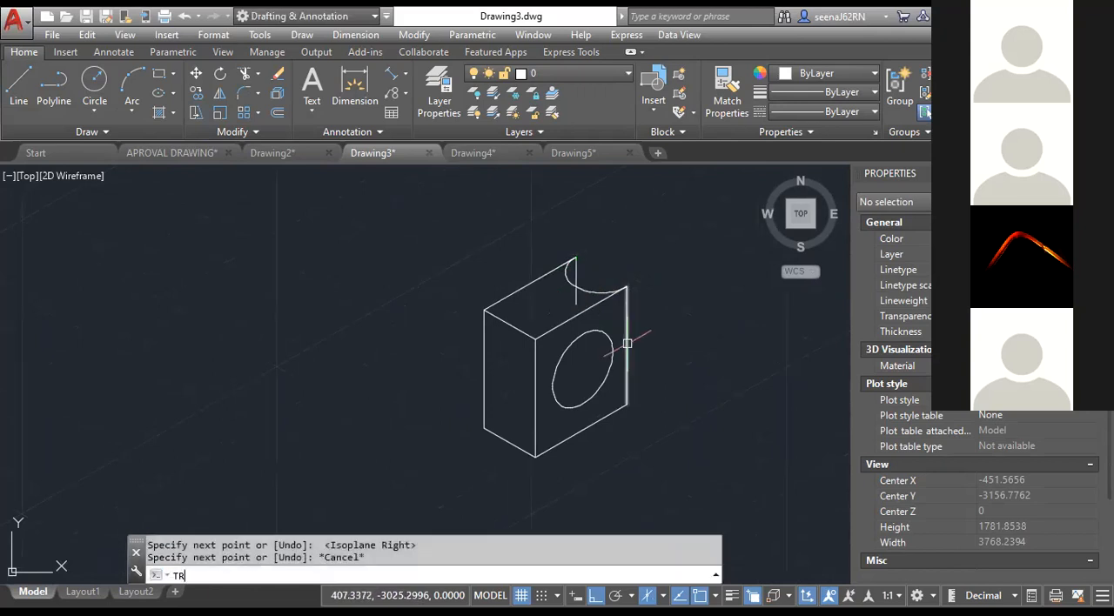
pyautogui.press('Return')
pyautogui.press('Escape')
pyautogui.press('Escape')
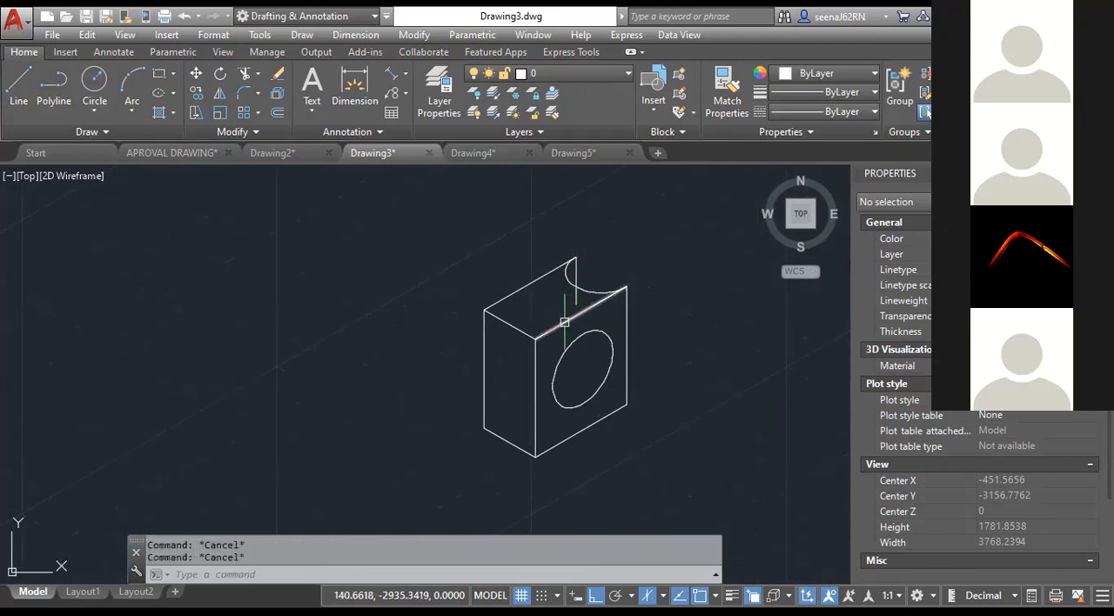
# Trim the short vertical line where it extends below the arc of the top cutout.
pyautogui.write('TR')
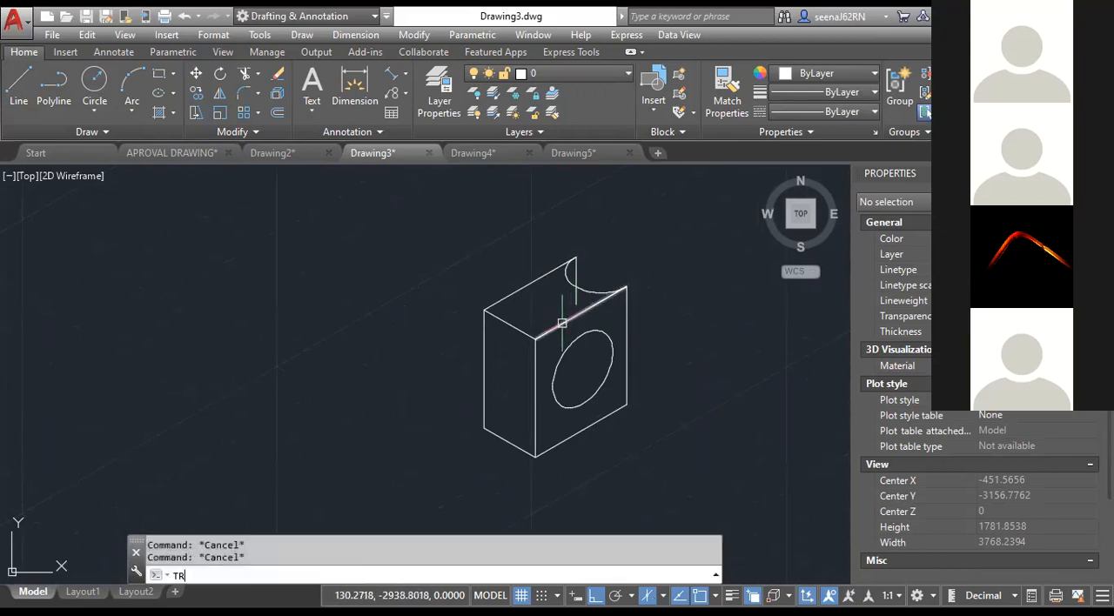
pyautogui.press('Return')
pyautogui.press('Escape')
pyautogui.press('Escape')
pyautogui.scroll(-4, 584, 299)
pyautogui.scroll(4, 584, 300)
pyautogui.moveTo(610, 333); pyautogui.dragTo(530, 312, button='middle')
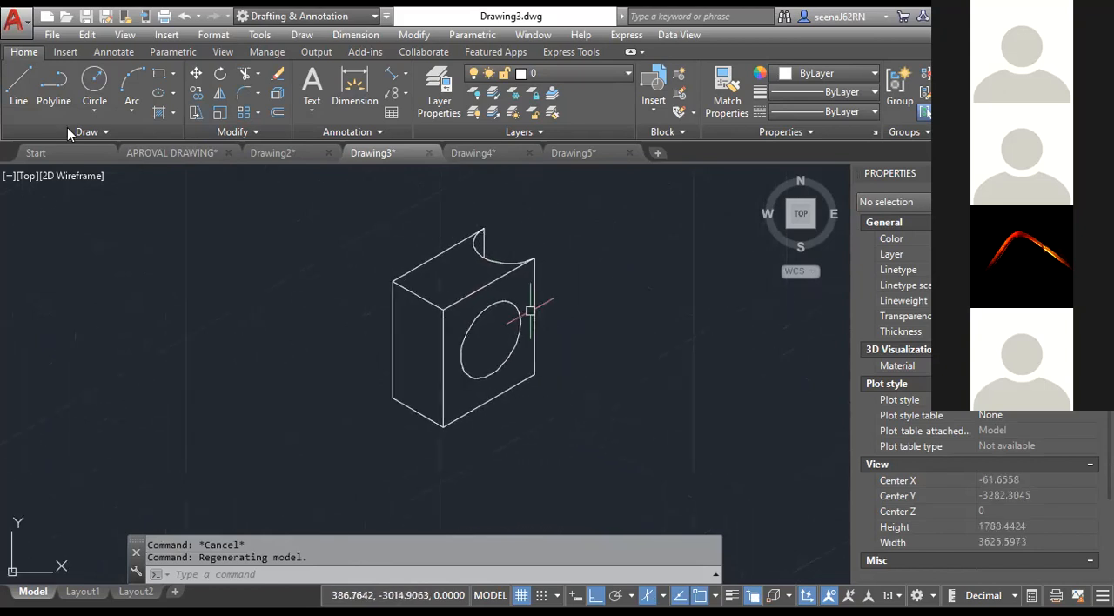
# Add an aligned dimension along the bottom edge of the box's right face, placed below the edge.
pyautogui.click(405, 74)
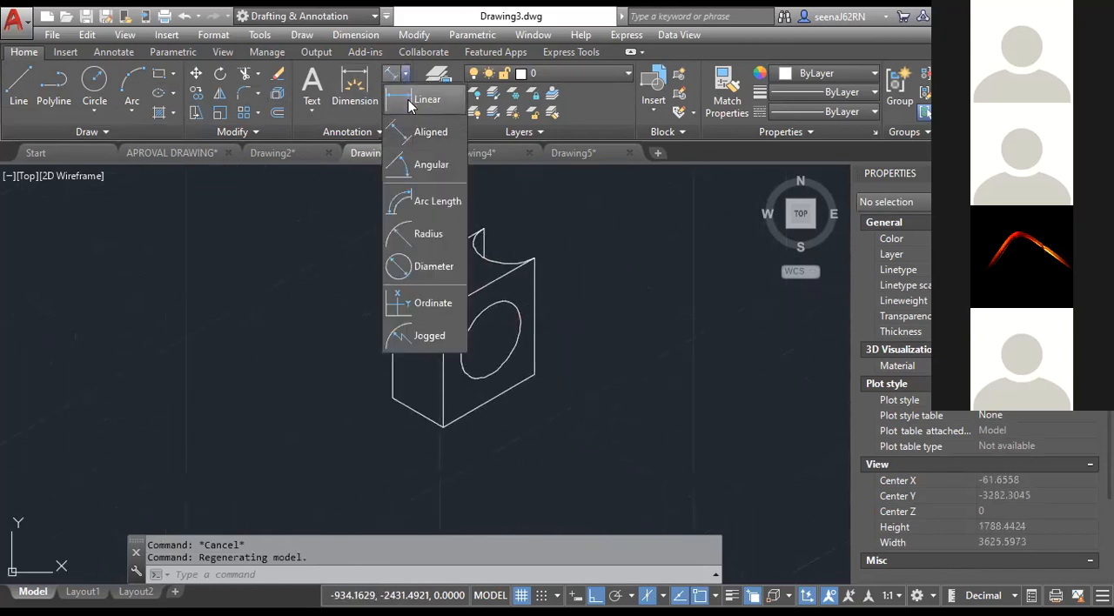
pyautogui.click(422, 131)
pyautogui.click(442, 425)
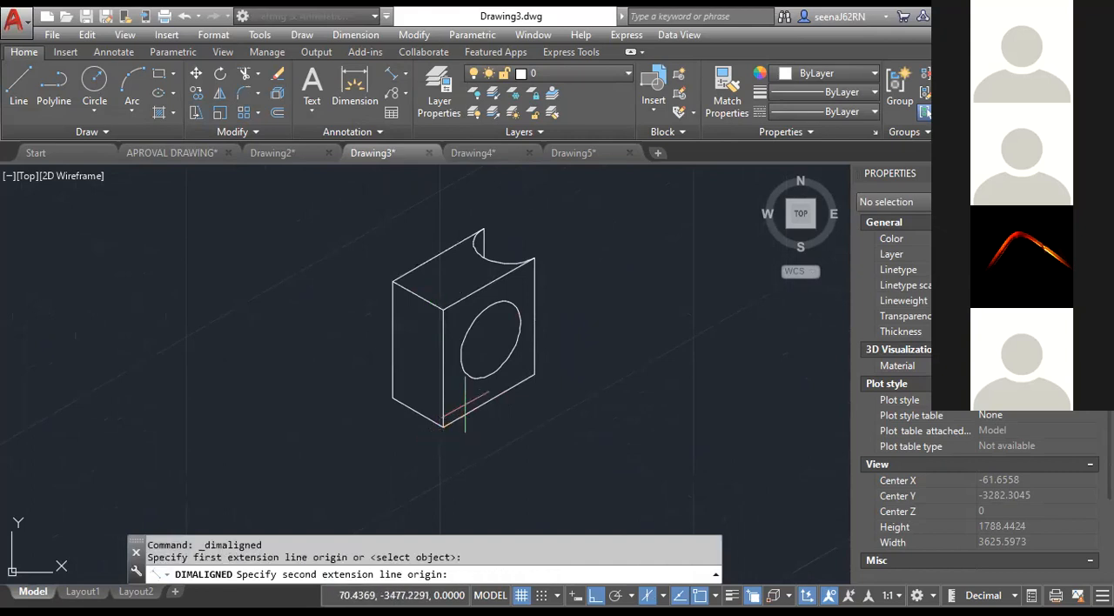
pyautogui.click(534, 374)
pyautogui.click(496, 435)
pyautogui.scroll(3, 491, 426)
pyautogui.scroll(-2, 485, 421)
pyautogui.moveTo(488, 418); pyautogui.dragTo(521, 417, button='middle')
pyautogui.click(537, 435)
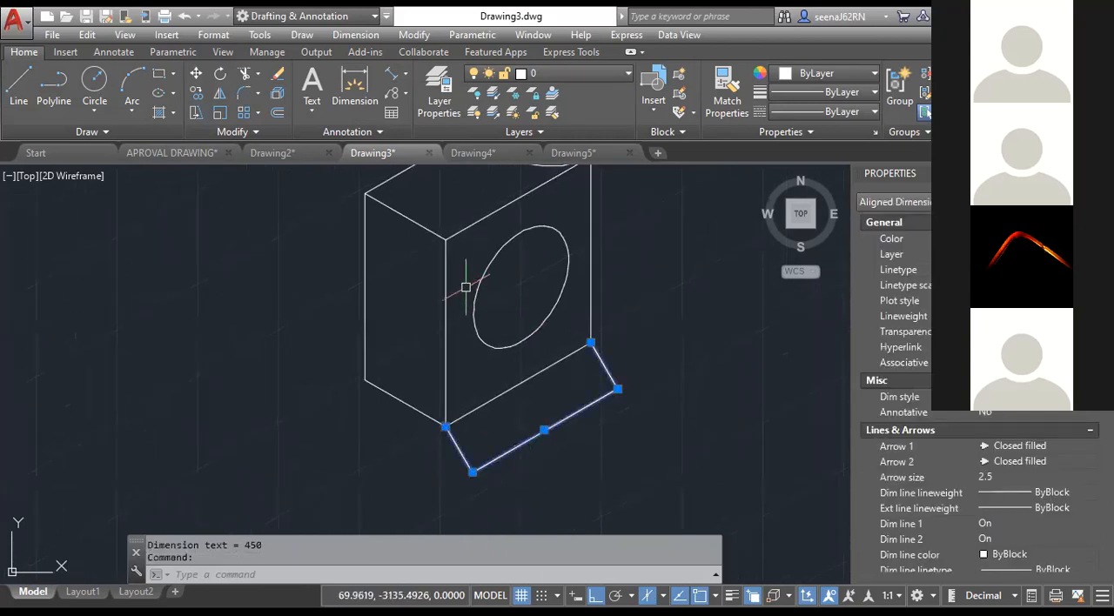
pyautogui.press('Escape')
pyautogui.press('Escape')
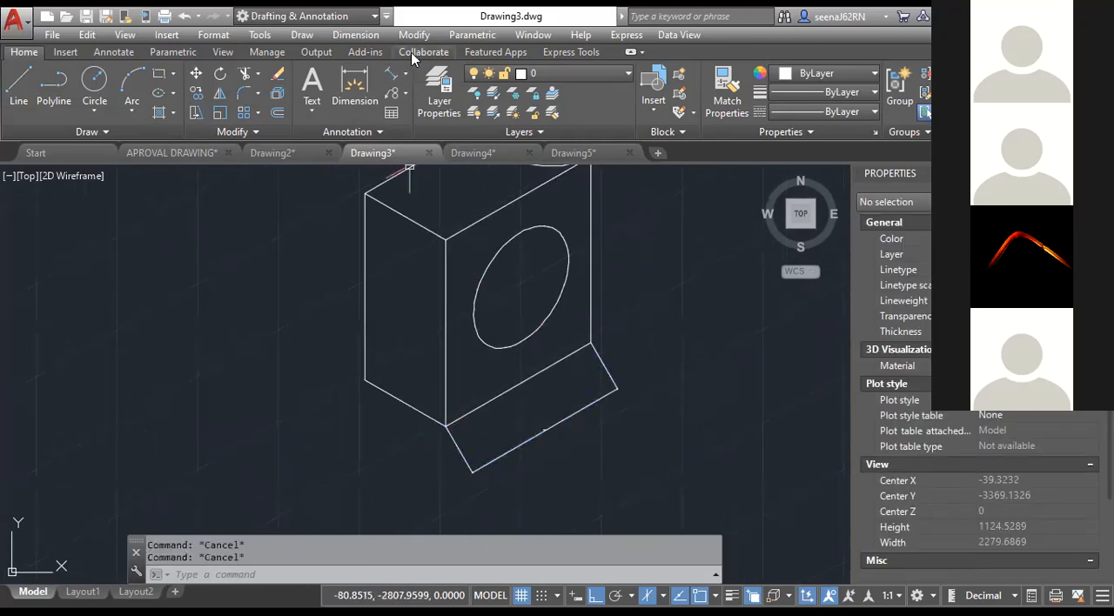
# Oblique the aligned dimension to a vertical direction, defined by the box's bottom front corner and a point straight below it.
pyautogui.click(352, 36)
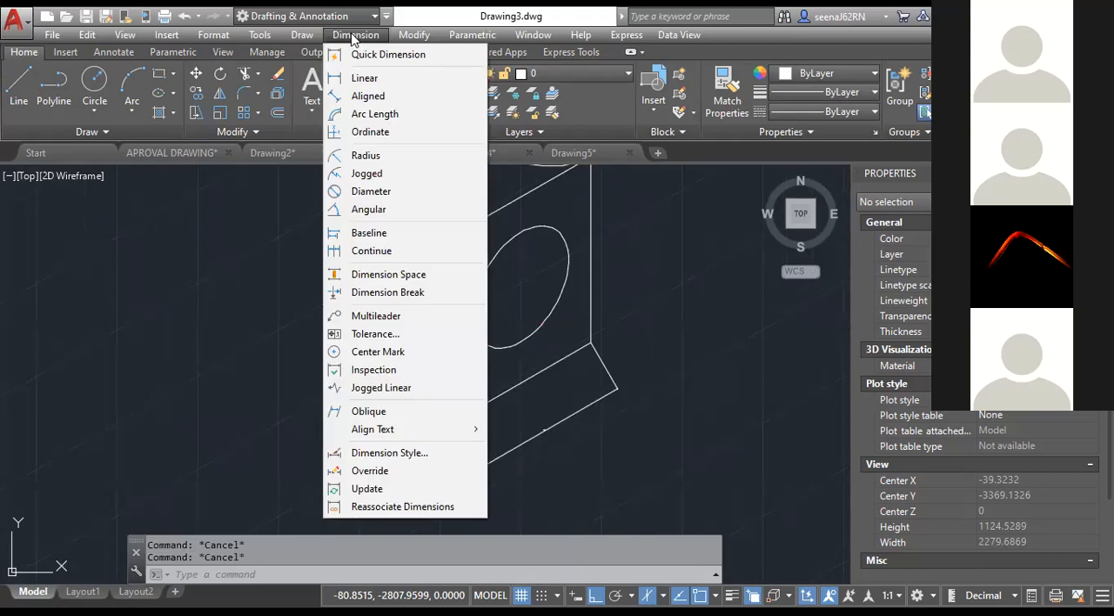
pyautogui.click(400, 419)
pyautogui.click(455, 443)
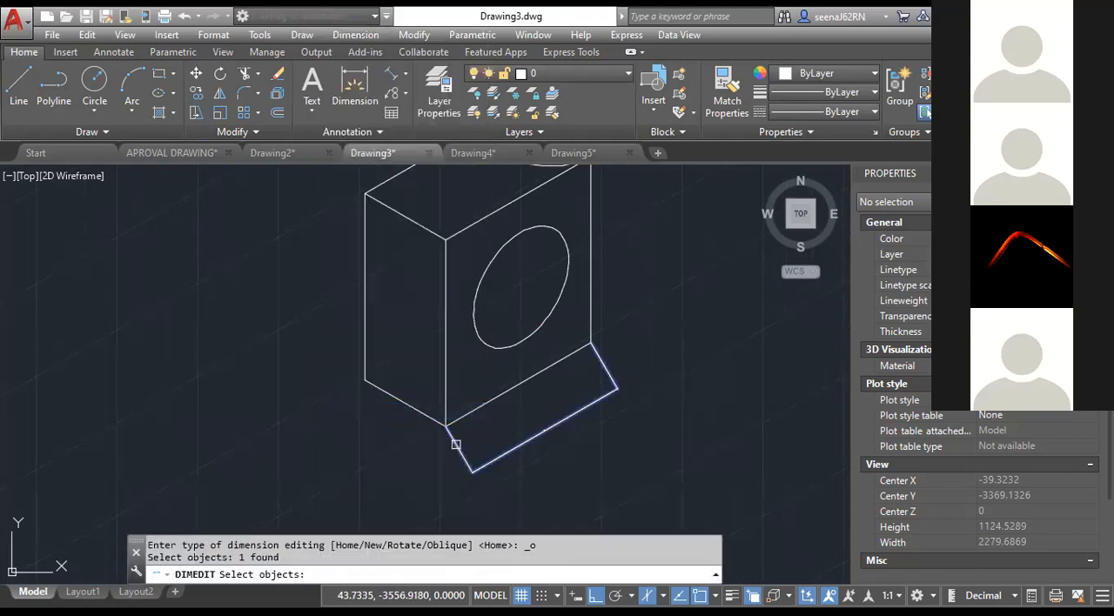
pyautogui.press('Return')
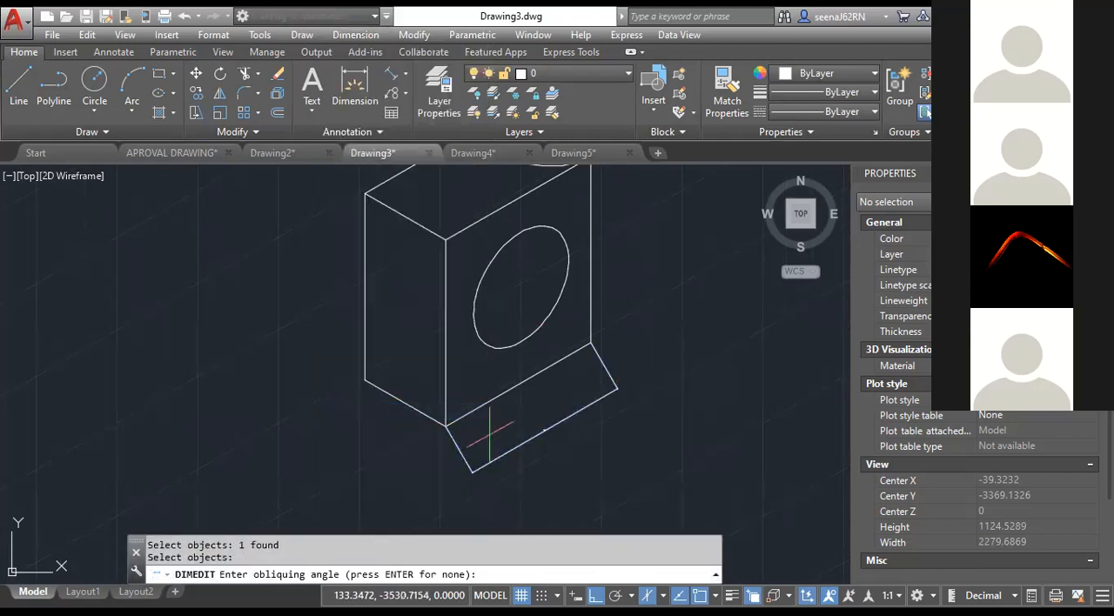
pyautogui.click(446, 427)
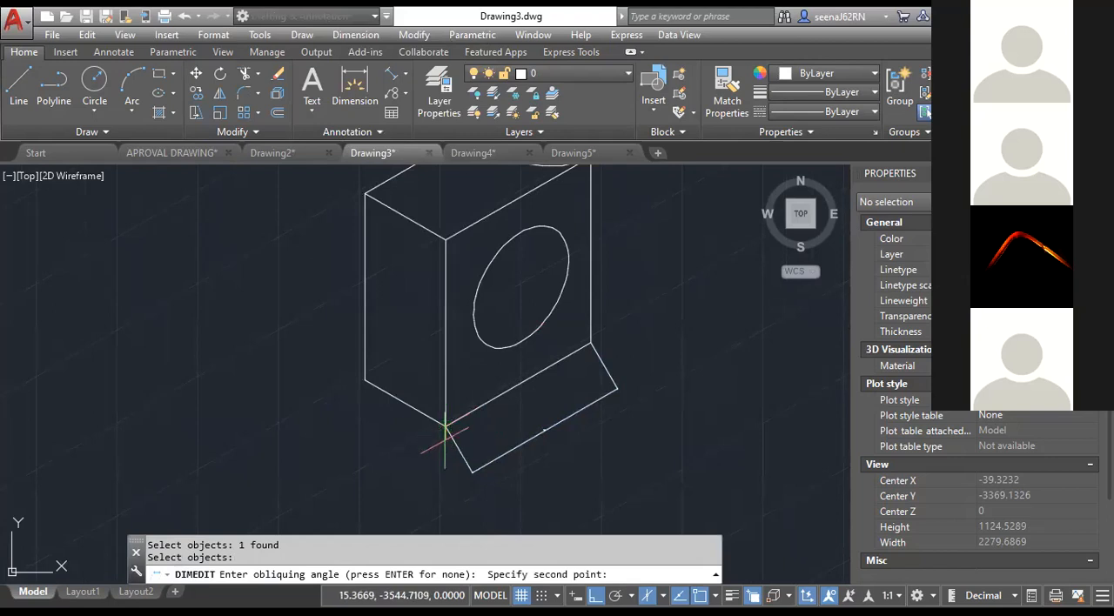
pyautogui.click(448, 463)
# Inspect how the obliqued dimension aligns with the right face of the isometric box.
pyautogui.scroll(2, 478, 467)
pyautogui.scroll(-1, 500, 404)
pyautogui.scroll(-2, 480, 331)
pyautogui.scroll(-2, 510, 374)
pyautogui.scroll(1, 510, 368)
pyautogui.scroll(-2, 510, 368)
pyautogui.moveTo(510, 369); pyautogui.dragTo(502, 409, button='middle')
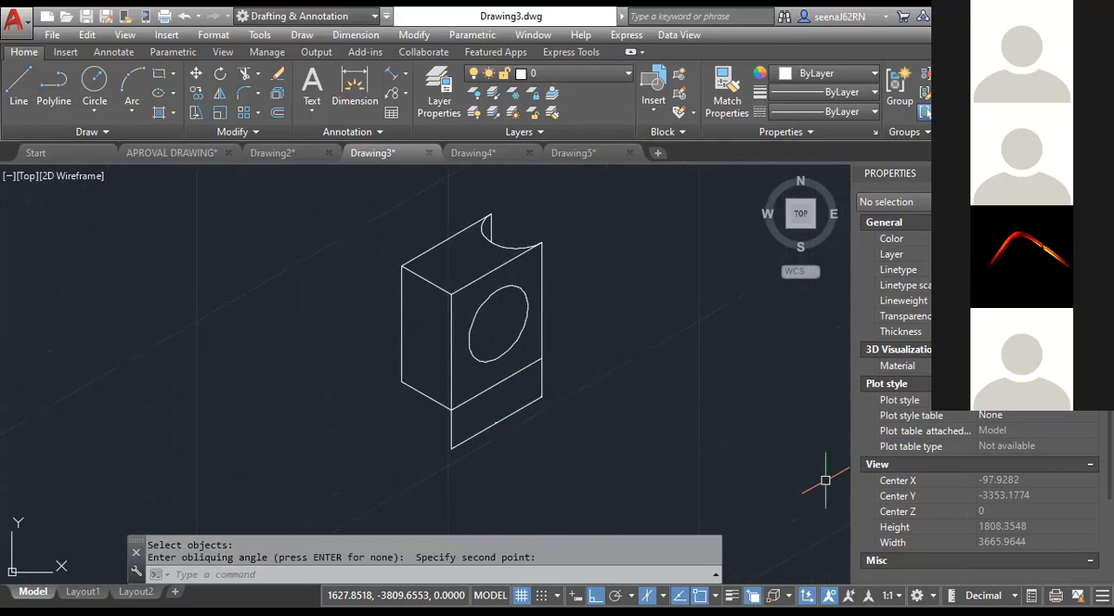
pyautogui.scroll(-4, 566, 279)
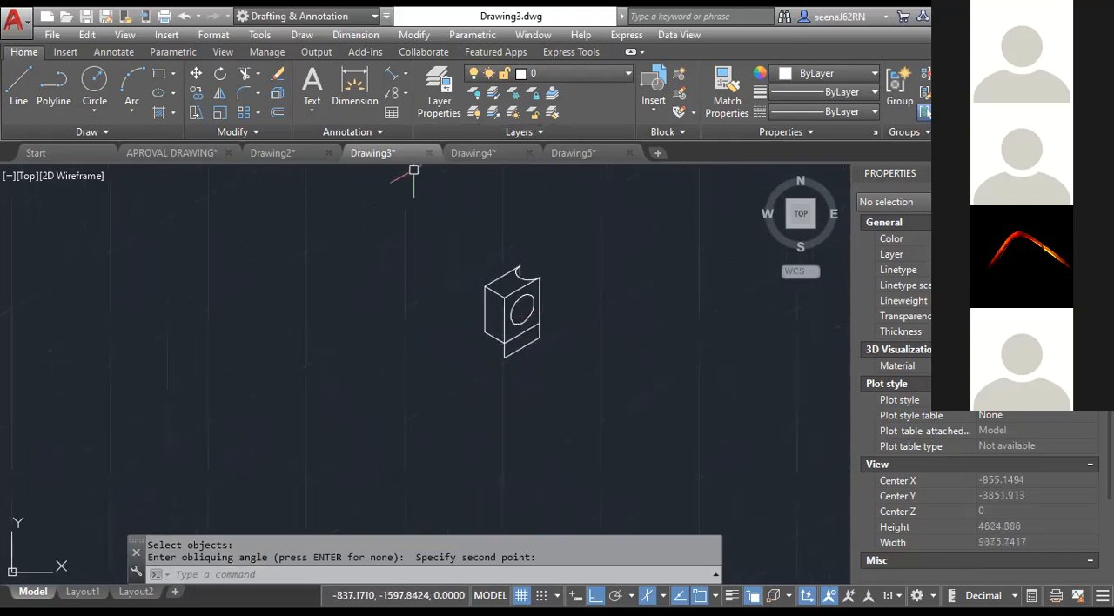
# In Drawing2, create the multiline text "BIMLABS" in the empty area above the existing shapes.
pyautogui.click(280, 154)
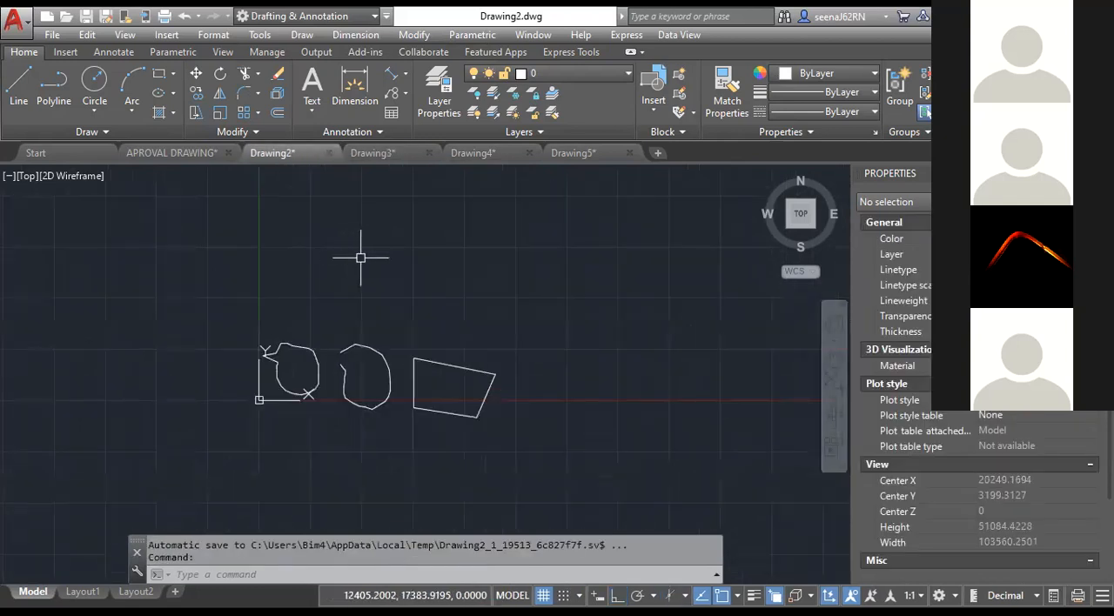
pyautogui.click(312, 110)
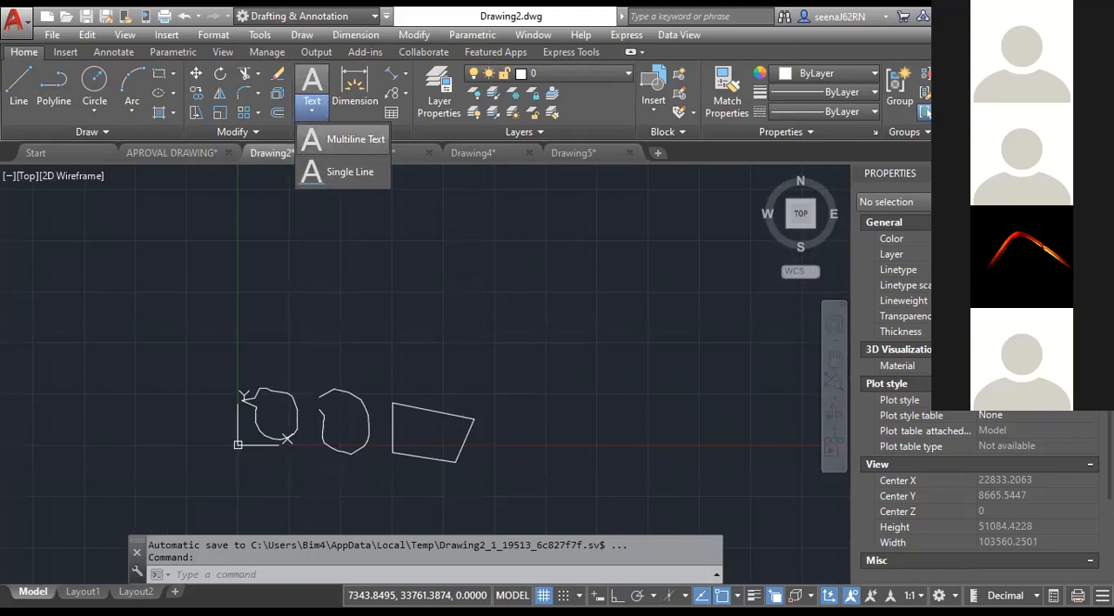
pyautogui.click(303, 115)
pyautogui.click(321, 139)
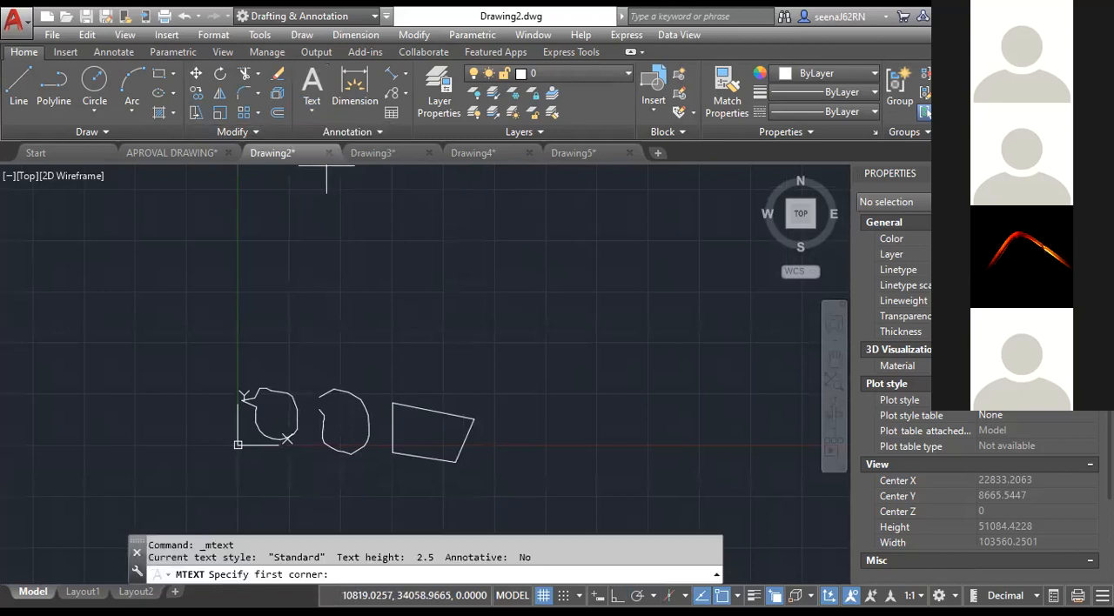
pyautogui.click(350, 218)
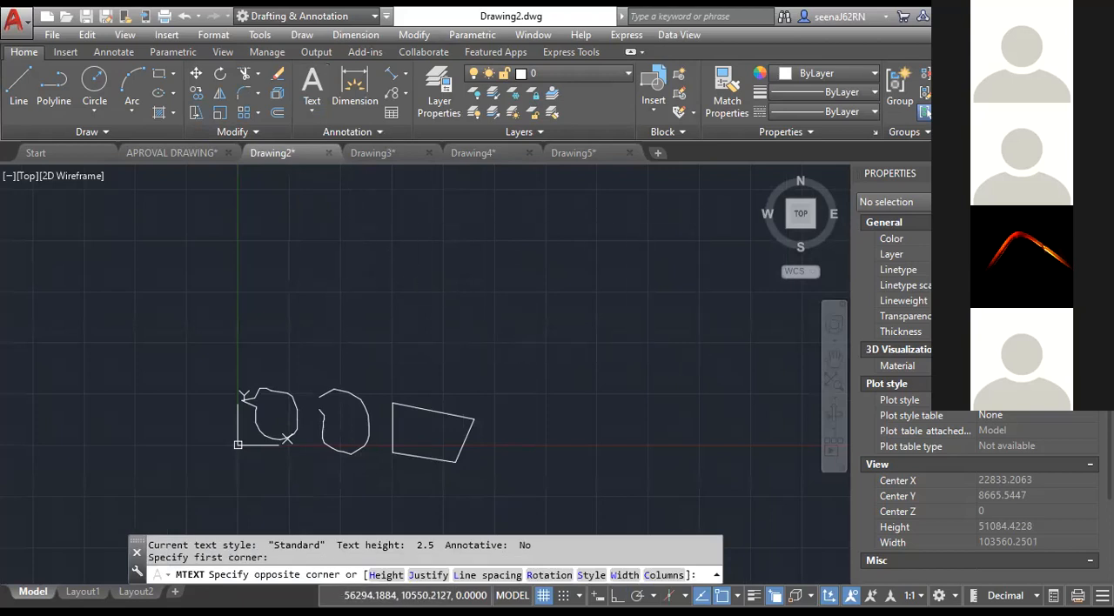
pyautogui.click(701, 359)
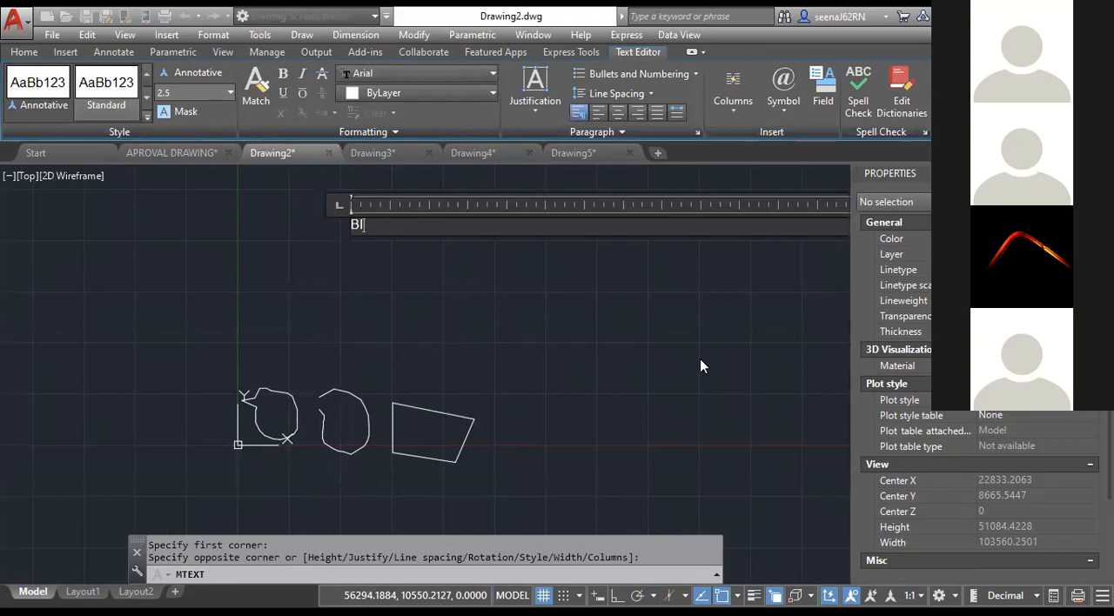
pyautogui.write('BIMLABS')
pyautogui.click(415, 323)
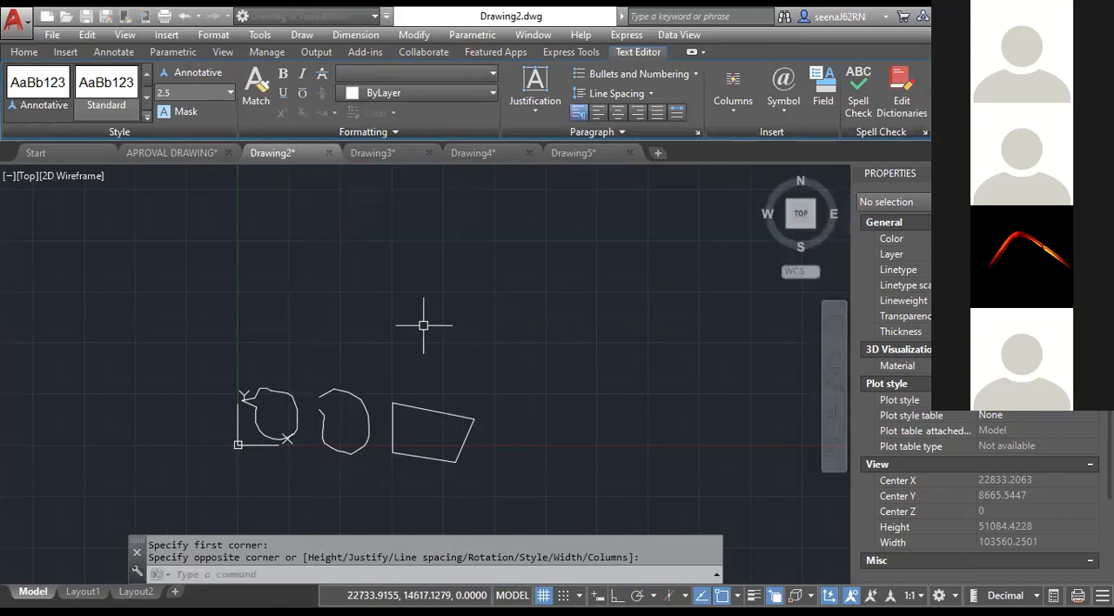
# Locate the tiny BIMLABS text, set its text height to 50, and clear the selection.
pyautogui.scroll(4, 365, 232)
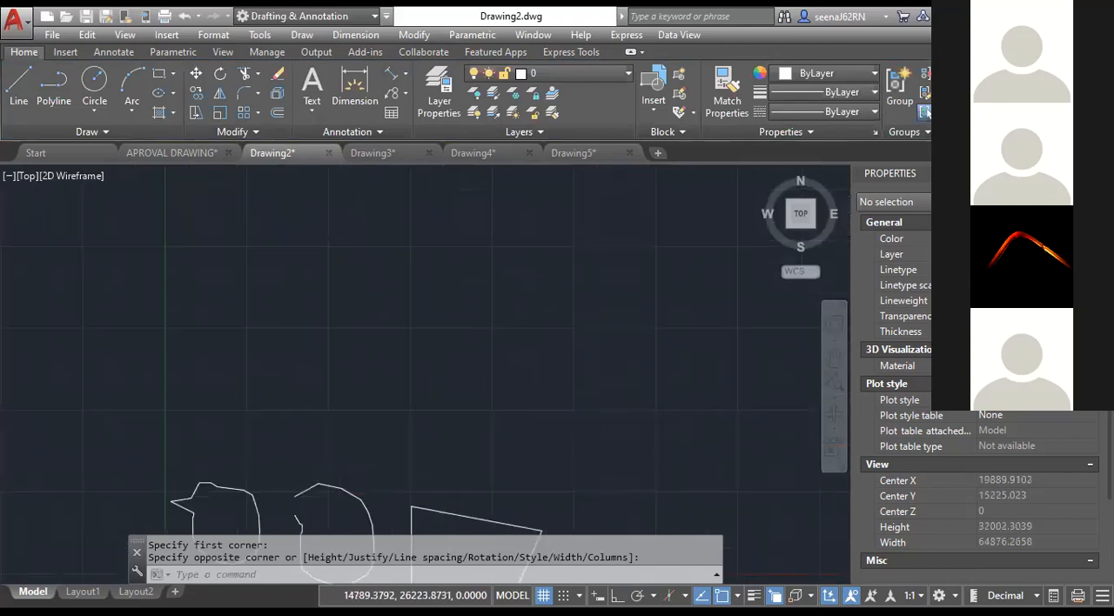
pyautogui.click(342, 271)
pyautogui.scroll(-9, 285, 228)
pyautogui.moveTo(285, 228); pyautogui.dragTo(372, 315, button='middle')
pyautogui.click(299, 257)
pyautogui.scroll(4, 386, 309)
pyautogui.scroll(18, 368, 317)
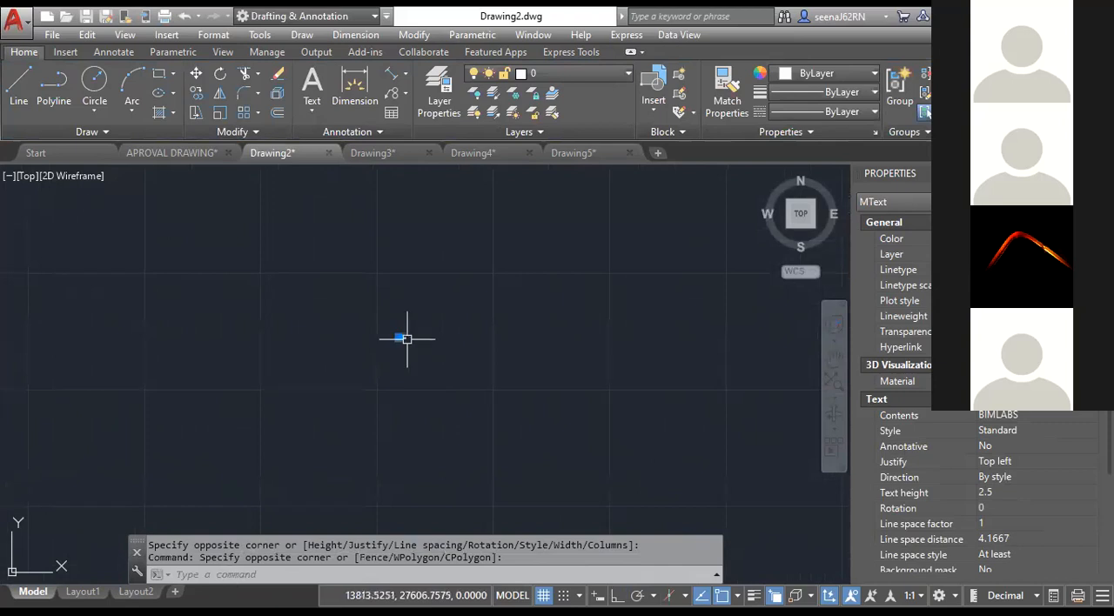
pyautogui.doubleClick(332, 337)
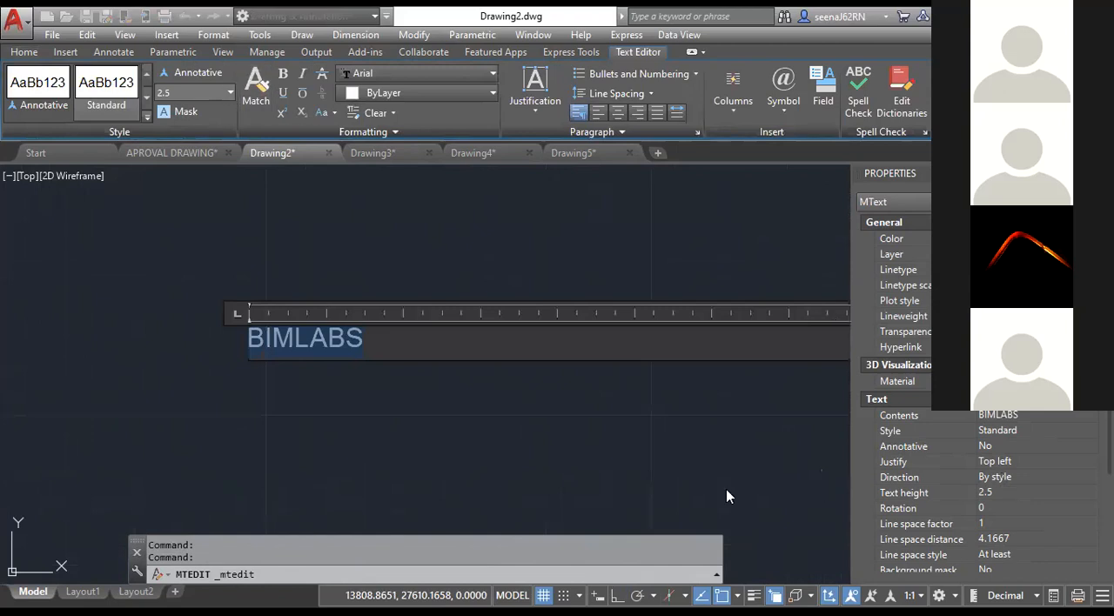
pyautogui.click(962, 473)
pyautogui.click(1010, 493)
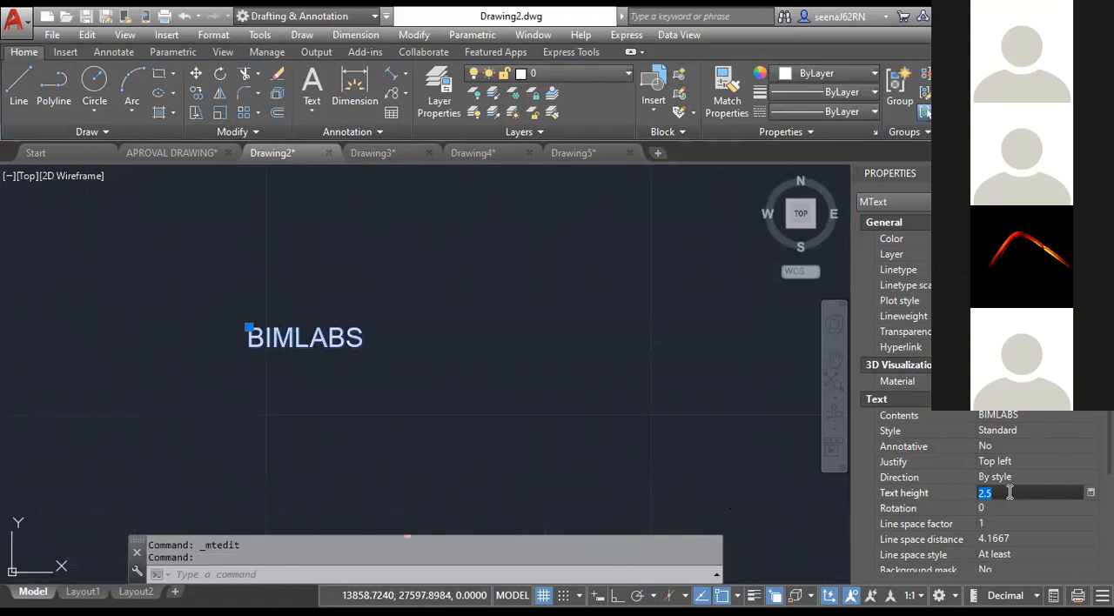
pyautogui.press('Tab')
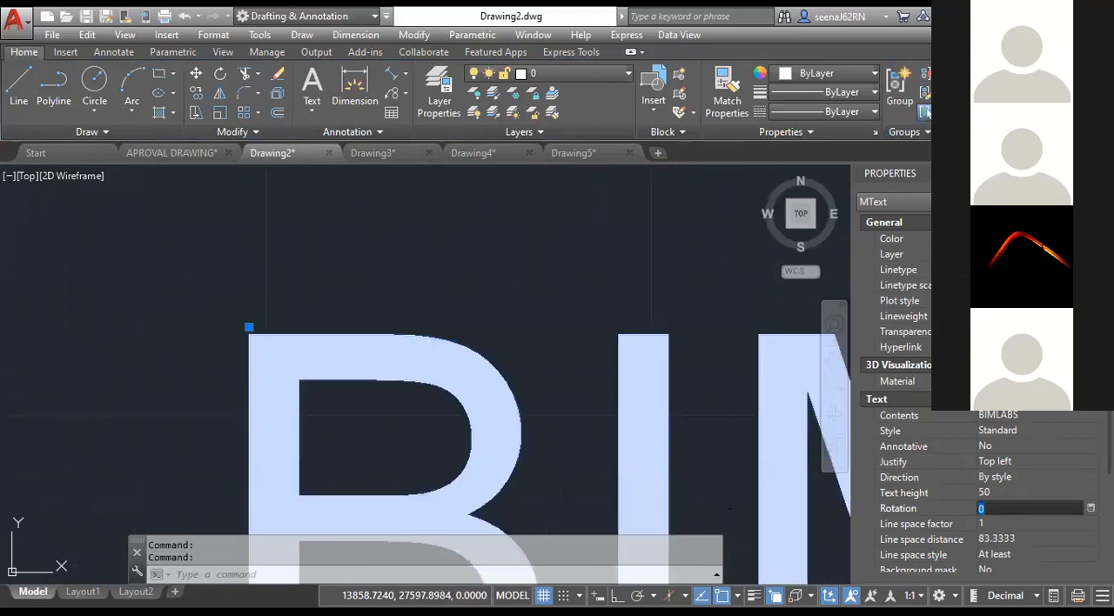
pyautogui.scroll(-8, 559, 418)
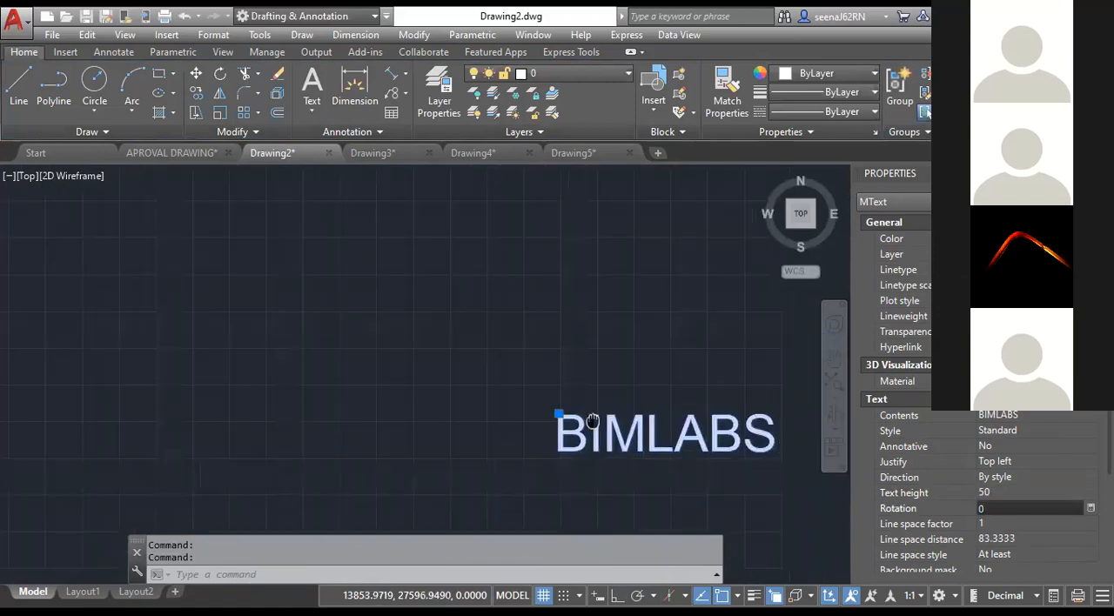
pyautogui.press('Escape')
pyautogui.press('Escape')
# Open the BIMLABS multiline text for editing and add a second line reading "BIM FINISHING SCHOOL".
pyautogui.scroll(2, 569, 450)
pyautogui.click(590, 438)
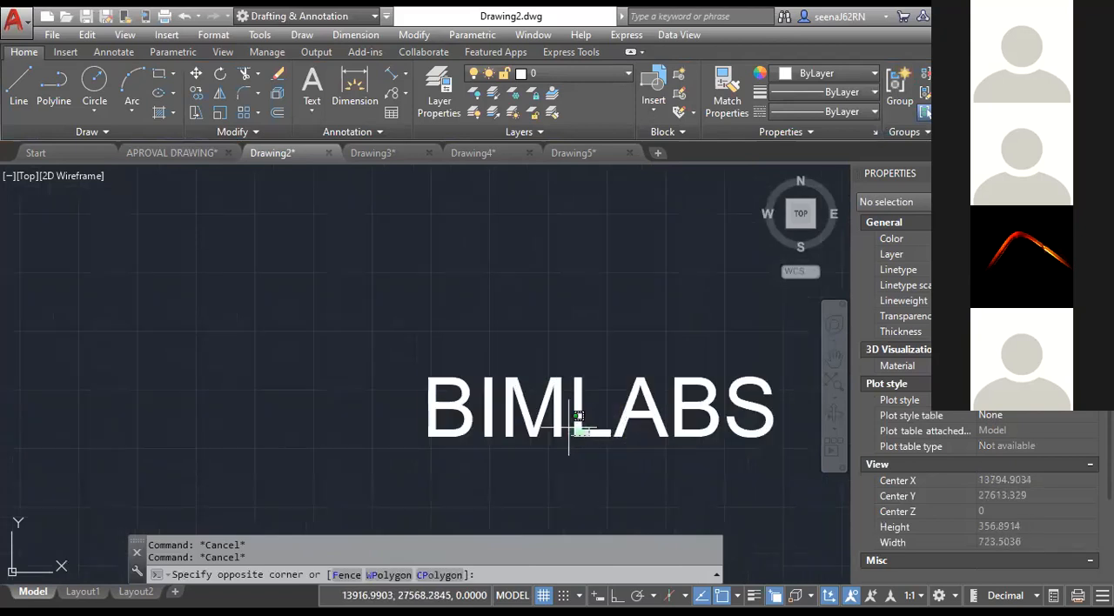
pyautogui.click(428, 378)
pyautogui.moveTo(564, 434); pyautogui.dragTo(472, 417, button='middle')
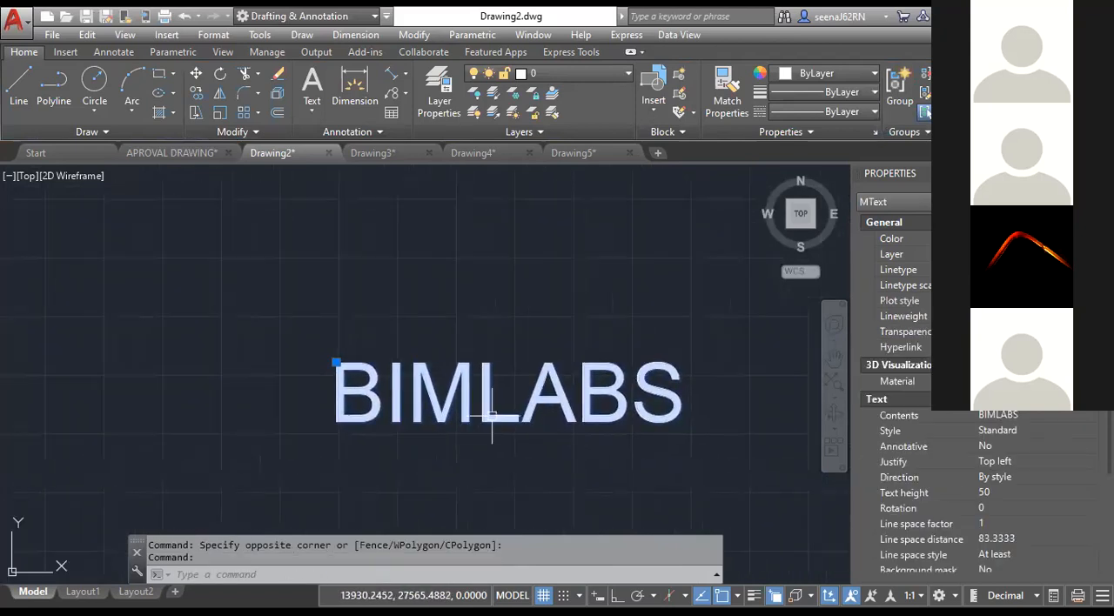
pyautogui.doubleClick(717, 414)
pyautogui.scroll(-2, 706, 410)
pyautogui.moveTo(554, 395); pyautogui.dragTo(487, 378, button='middle')
pyautogui.write('FINIS')
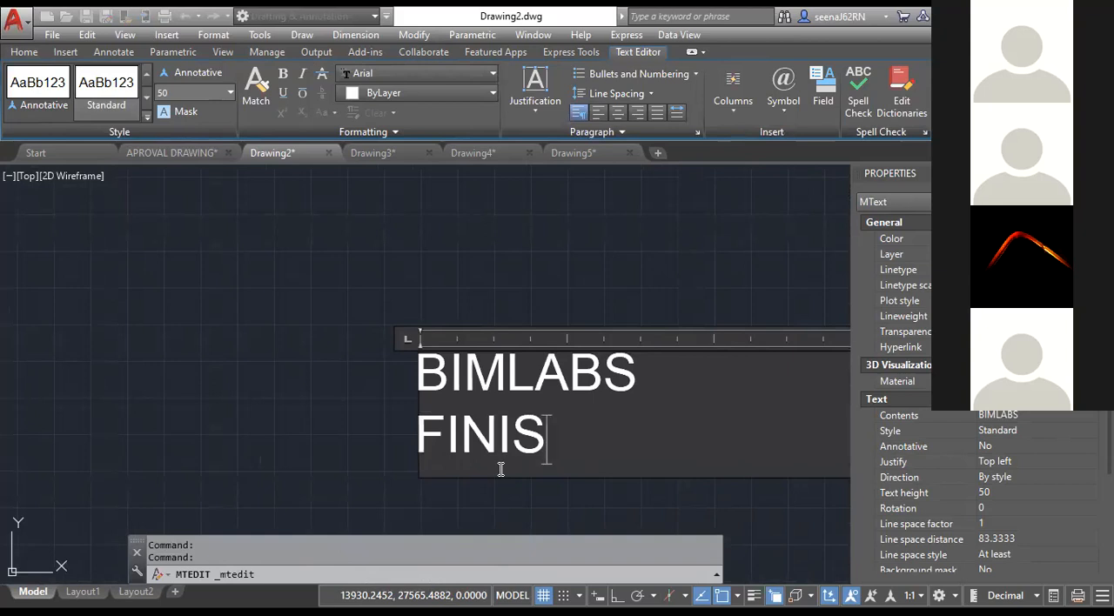
pyautogui.press('BackSpace')
pyautogui.press('BackSpace')
pyautogui.press('BackSpace')
pyautogui.press('BackSpace')
pyautogui.press('BackSpace')
pyautogui.write('BI')
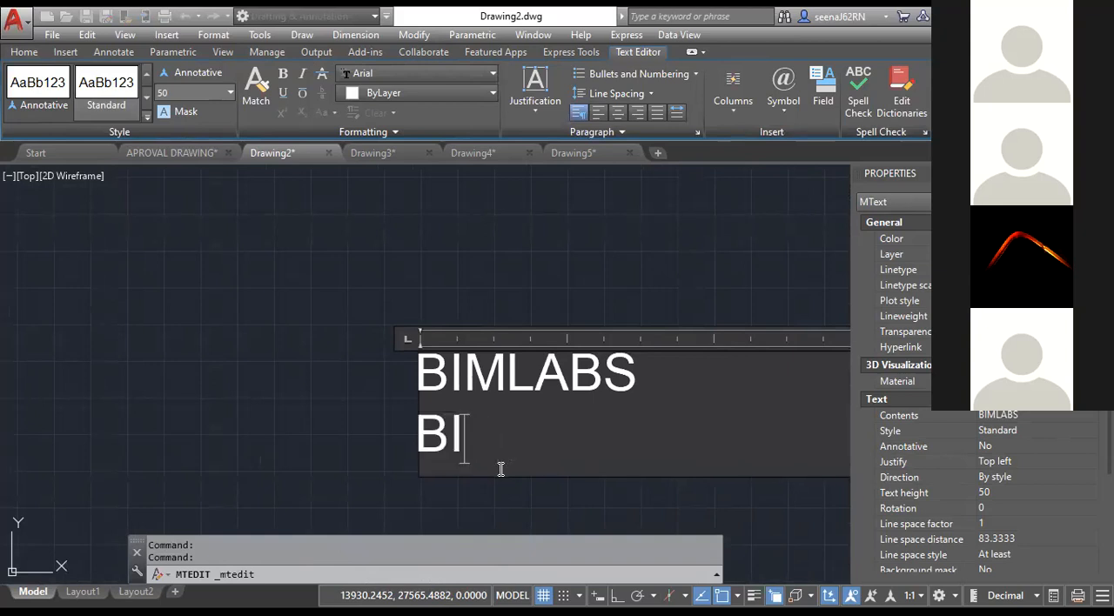
pyautogui.write('M FI')
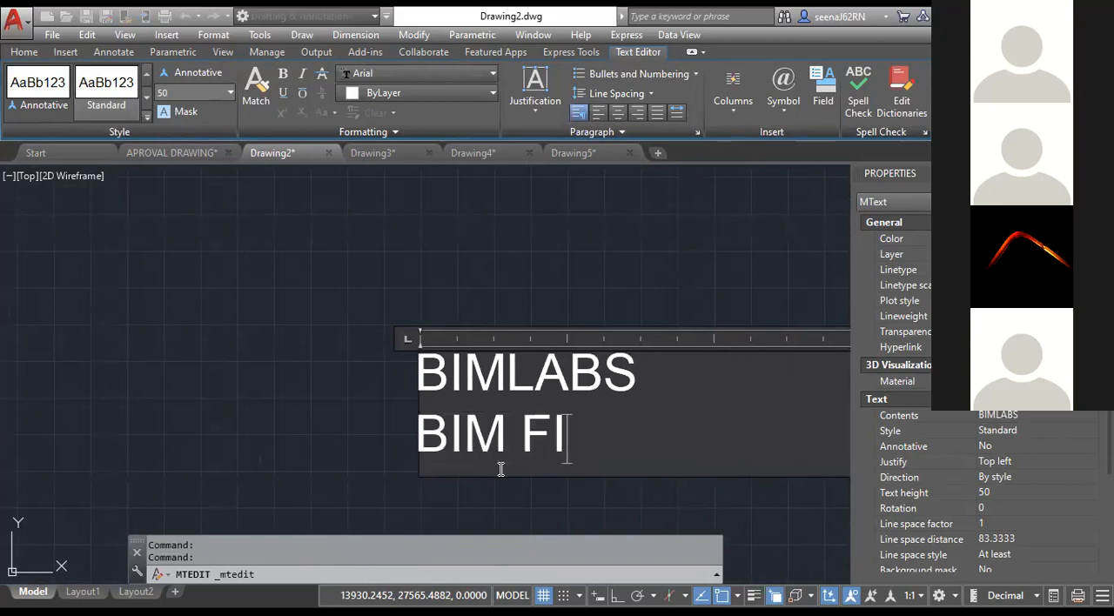
pyautogui.write('NISHING SC')
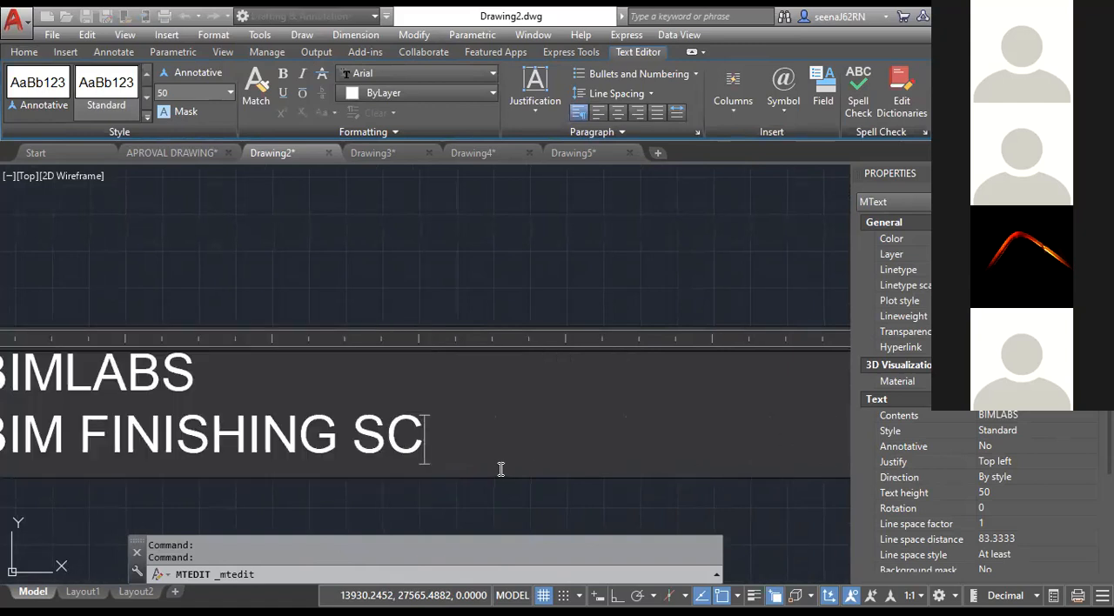
pyautogui.write('HOO;')
pyautogui.press('BackSpace')
pyautogui.write('L')
pyautogui.press('Return')
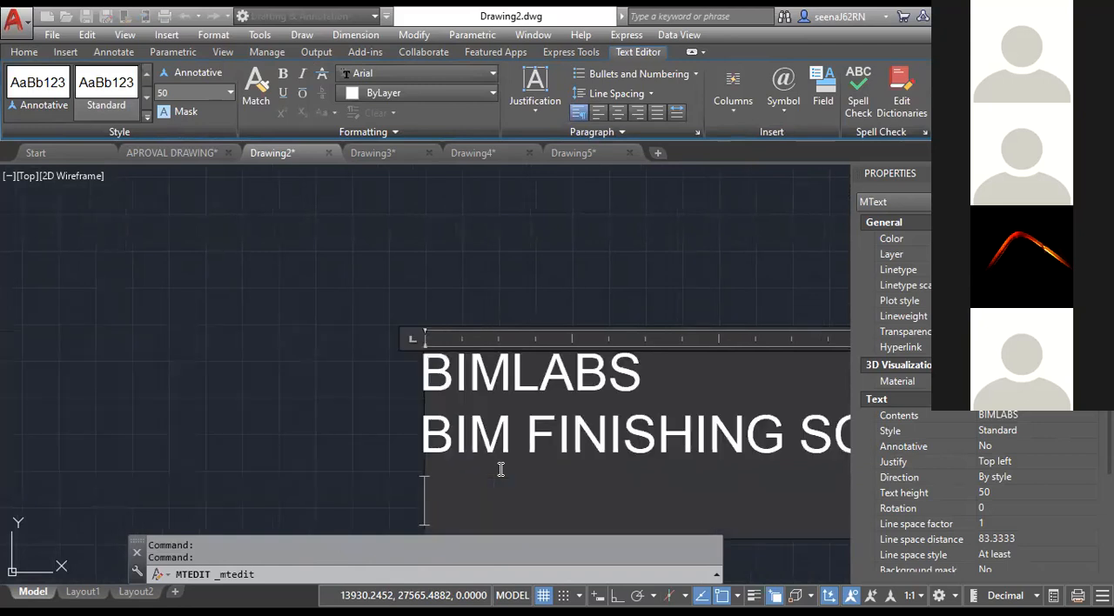
# Add the lines "BRIGE" and "BIM STUDIO" below the second line and finish editing the text.
pyautogui.write('BRI')
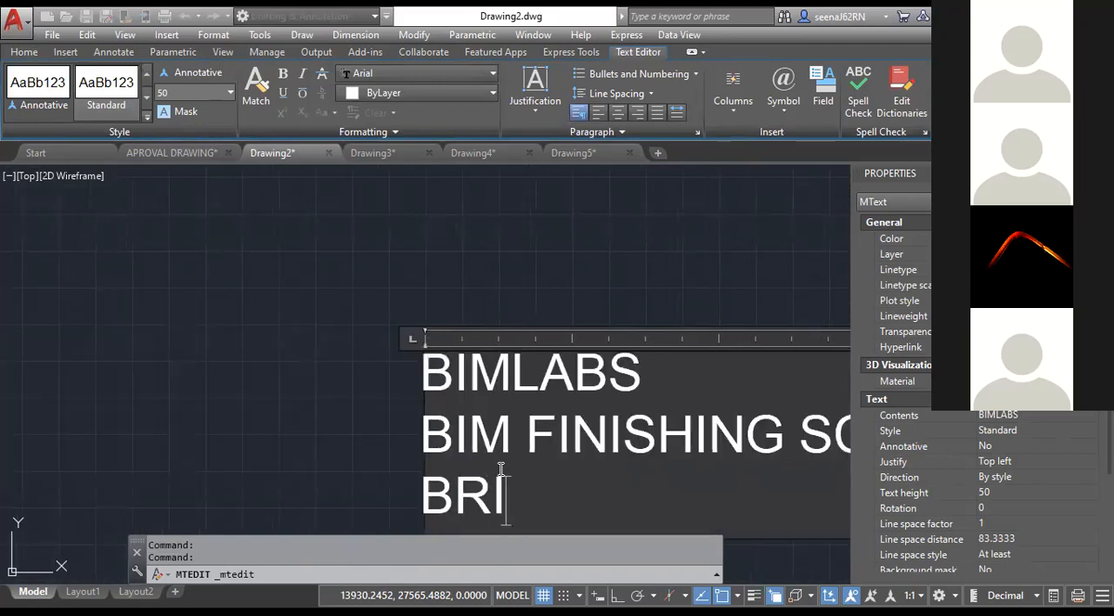
pyautogui.write('GE BIM D')
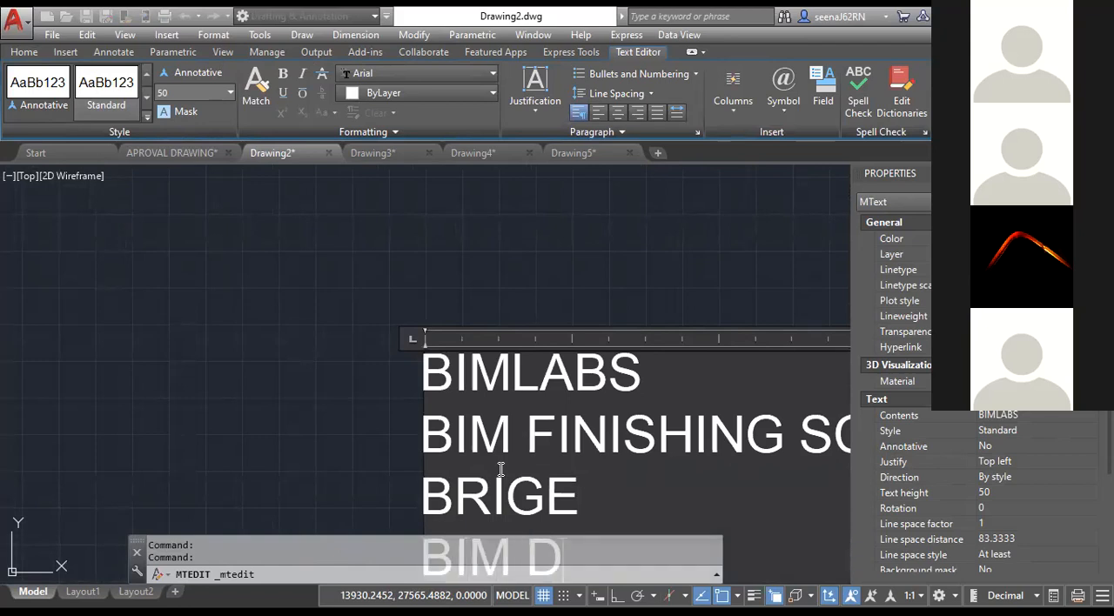
pyautogui.press('BackSpace')
pyautogui.write('STUDIO')
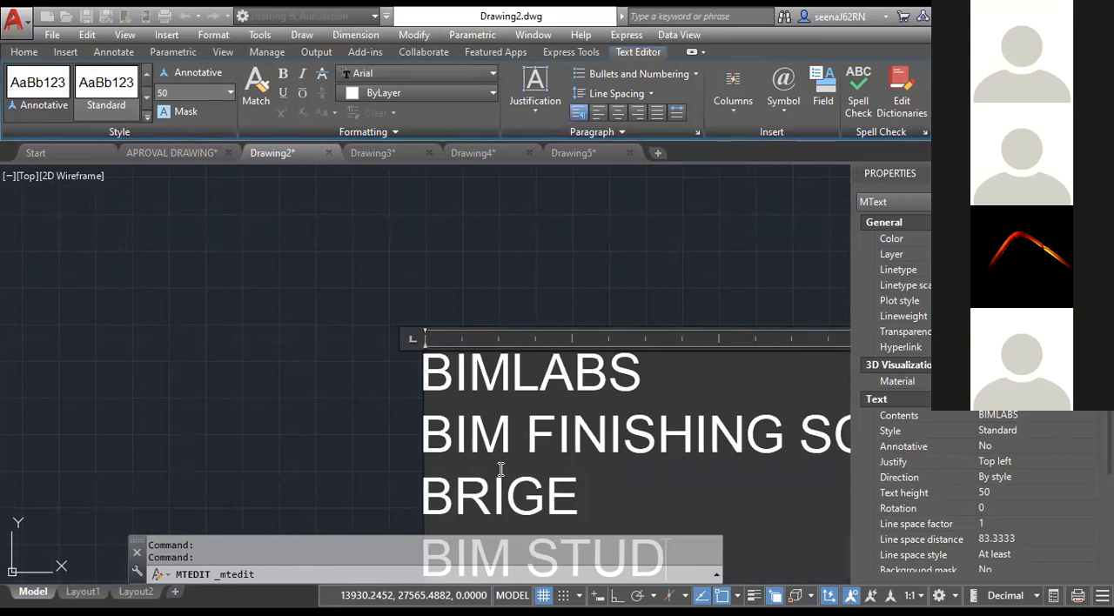
pyautogui.click(289, 434)
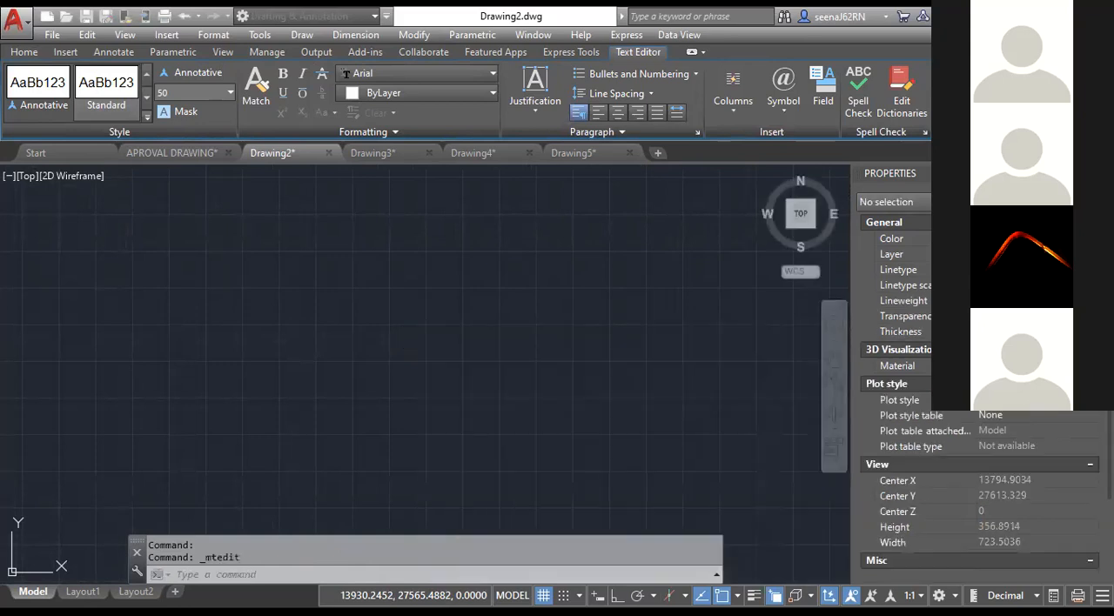
pyautogui.scroll(-4, 481, 402)
pyautogui.doubleClick(475, 419)
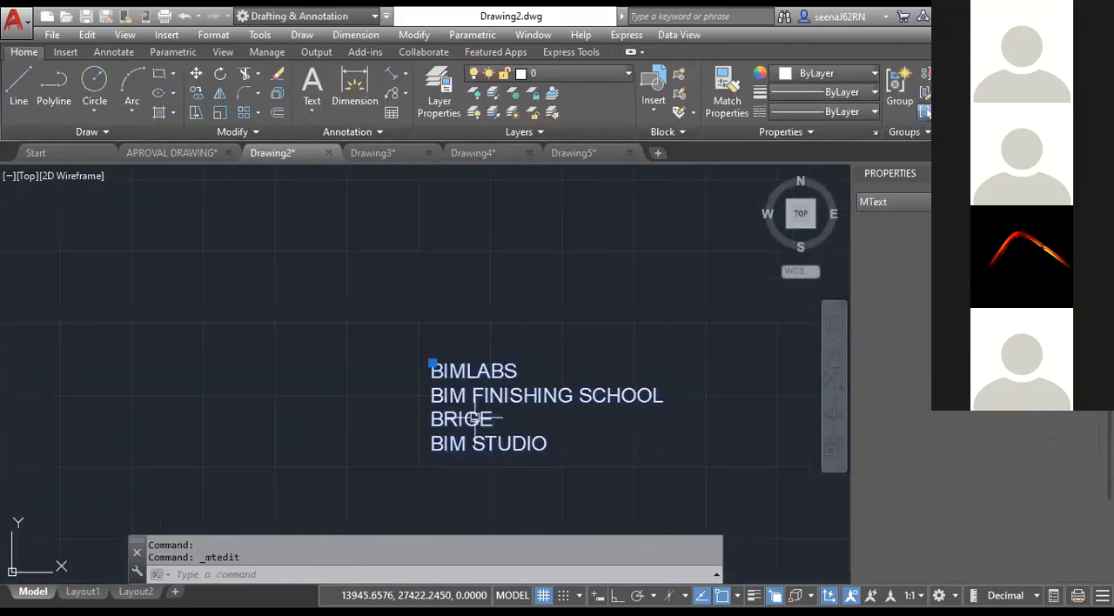
pyautogui.moveTo(550, 444)
pyautogui.mouseDown()
pyautogui.moveTo(492, 423)
pyautogui.moveTo(437, 375)
pyautogui.moveTo(561, 462)
pyautogui.mouseUp()
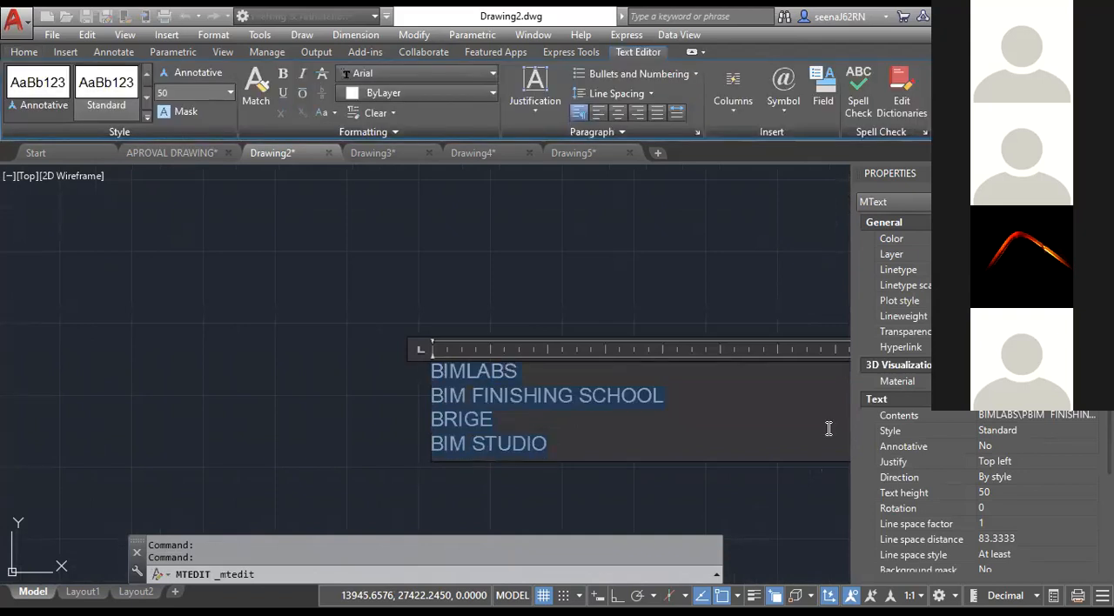
pyautogui.scroll(-3, 723, 416)
pyautogui.click(570, 451)
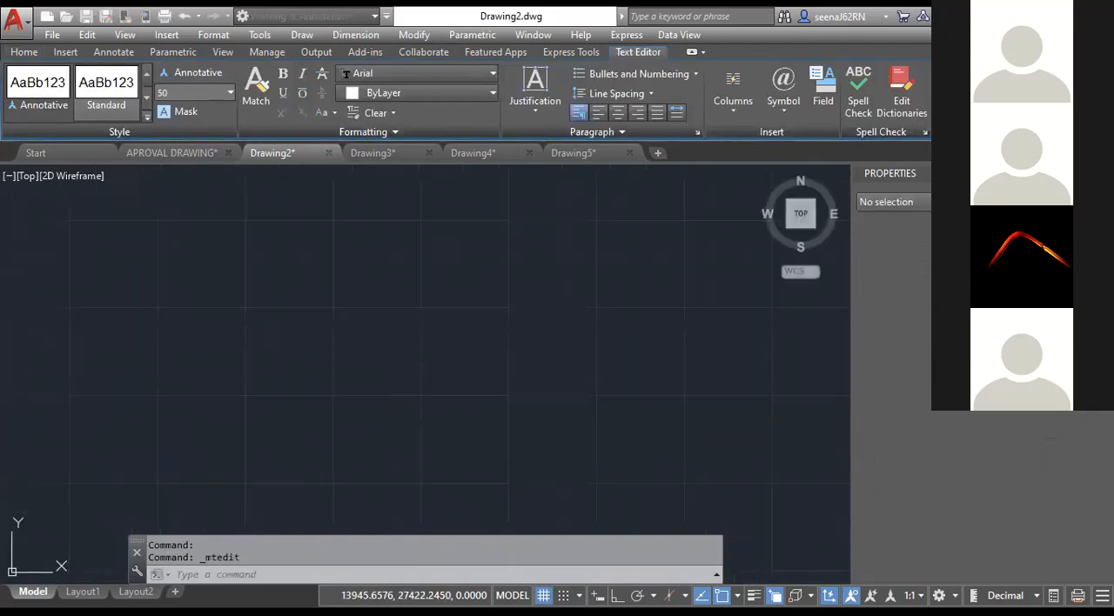
# Shrink the multiline text's very wide frame with its width grip until it is somewhat wider than the longest line.
pyautogui.scroll(-2, 634, 465)
pyautogui.moveTo(635, 465); pyautogui.dragTo(322, 386, button='middle')
pyautogui.click(204, 352)
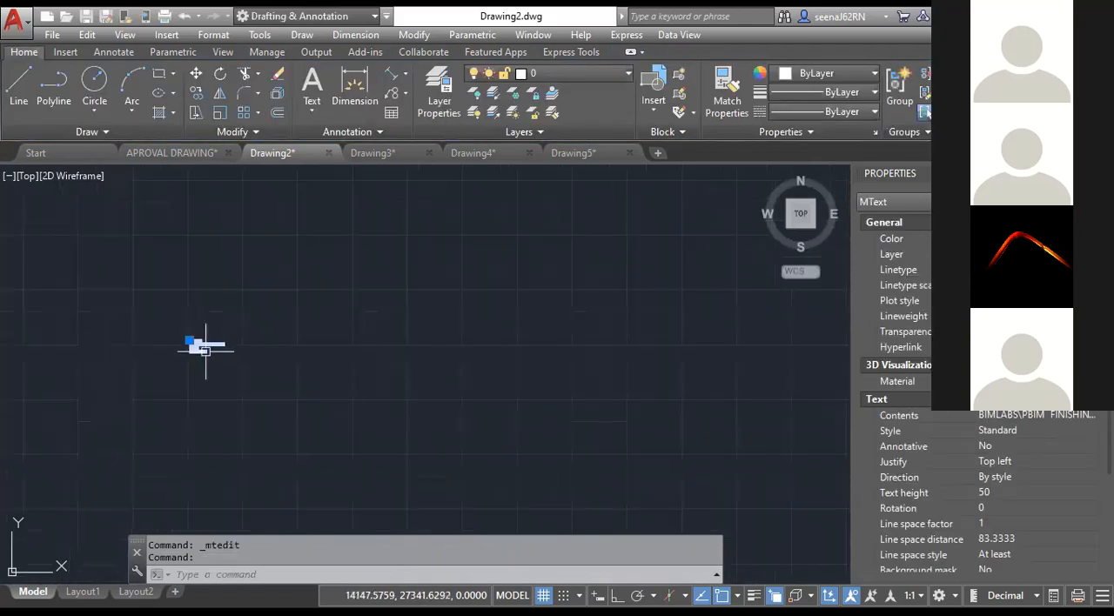
pyautogui.scroll(-3, 529, 363)
pyautogui.scroll(-2, 771, 390)
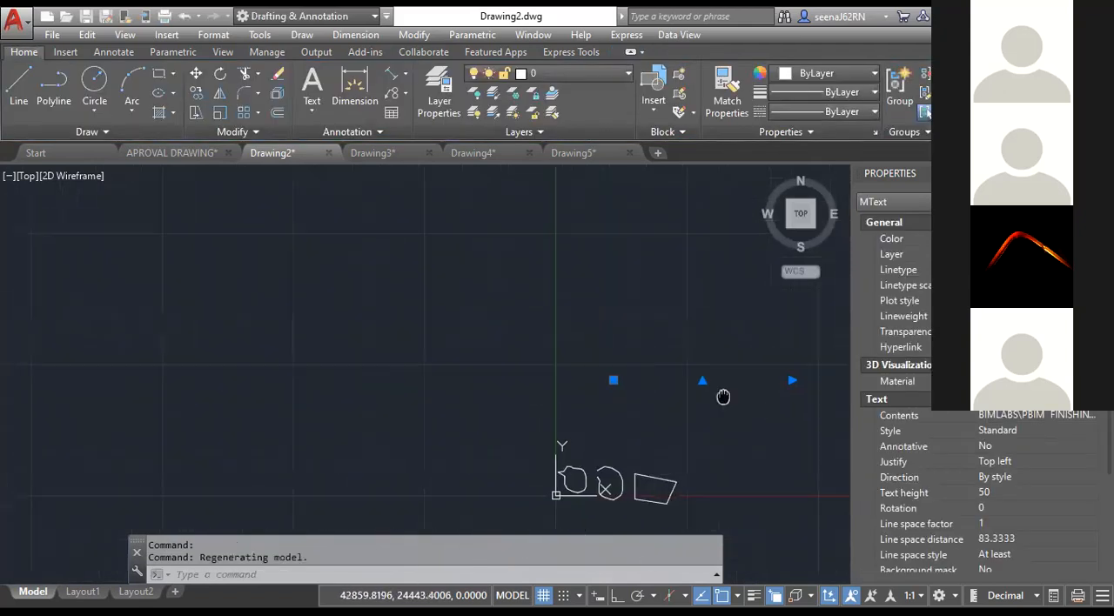
pyautogui.moveTo(768, 390); pyautogui.dragTo(662, 394, button='middle')
pyautogui.click(709, 379)
pyautogui.scroll(2, 550, 377)
pyautogui.scroll(4, 548, 381)
pyautogui.click(644, 357)
pyautogui.click(539, 370)
pyautogui.scroll(8, 486, 364)
pyautogui.press('Escape')
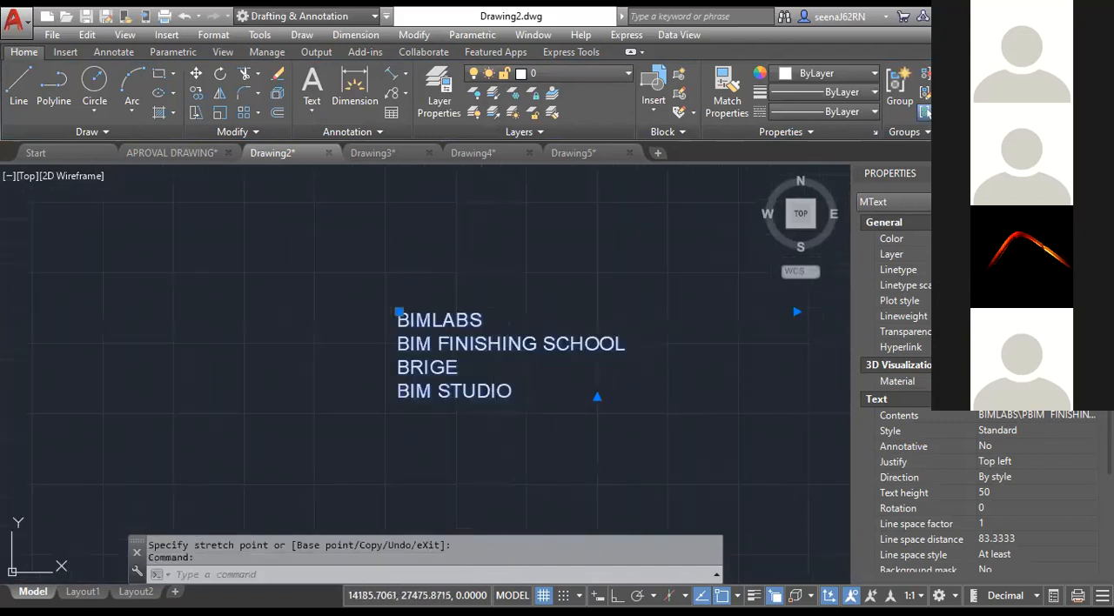
# Open the text for editing, select all four lines, and try centre paragraph alignment before setting them to left alignment.
pyautogui.doubleClick(399, 320)
pyautogui.moveTo(399, 319); pyautogui.dragTo(558, 410)
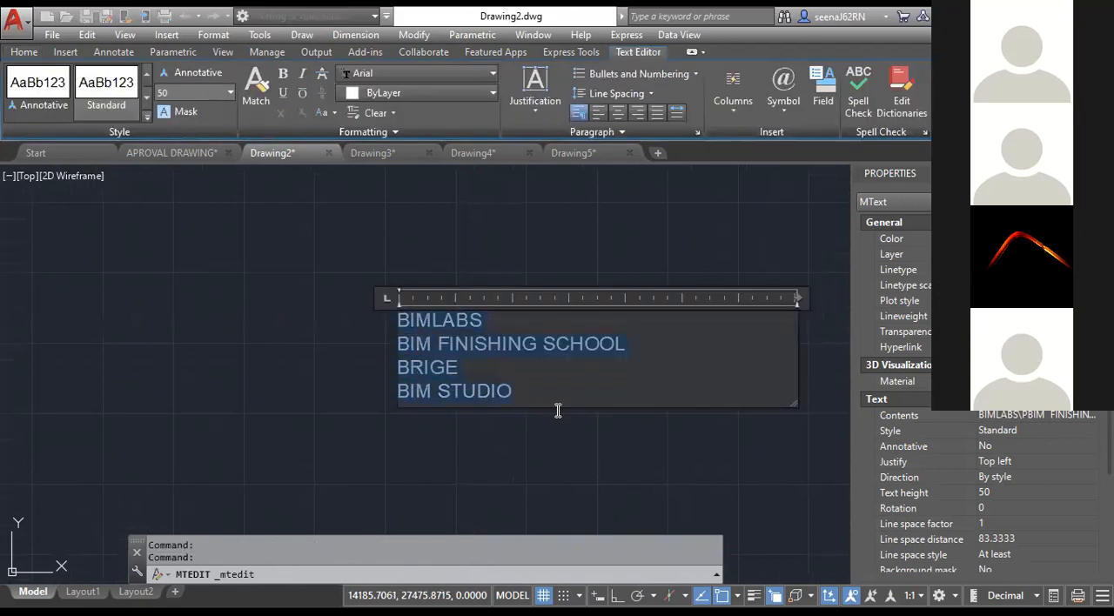
pyautogui.click(615, 113)
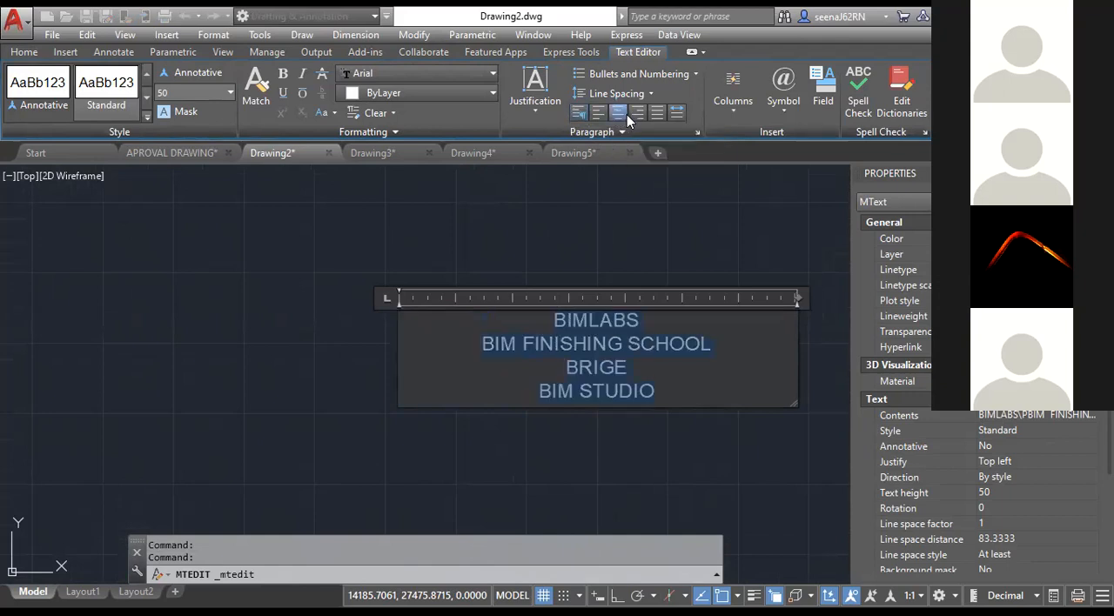
pyautogui.click(598, 116)
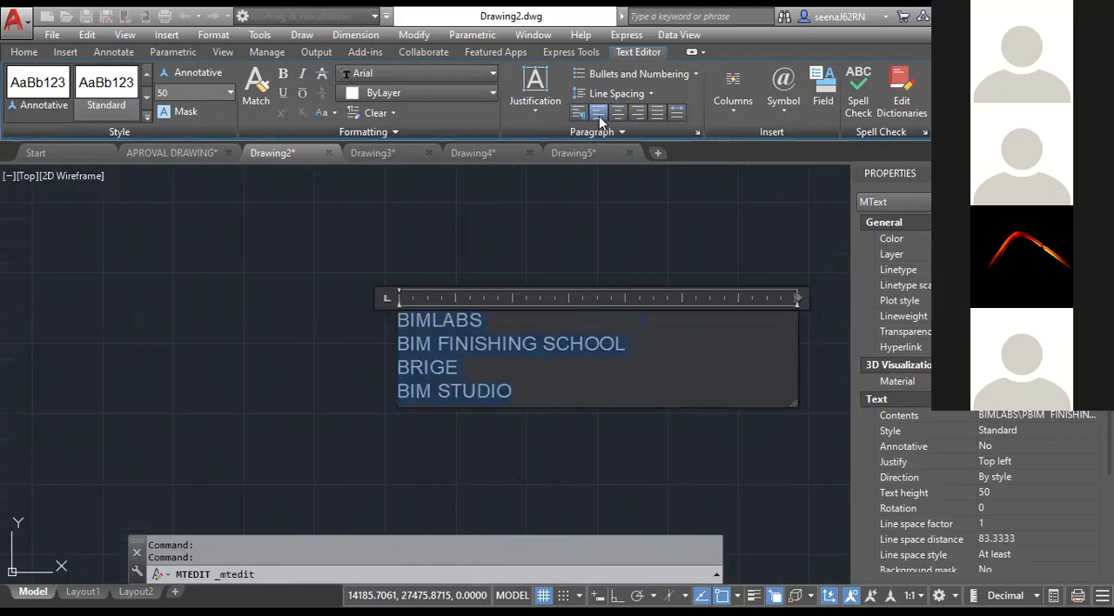
# Try the Middle Left and Bottom Left justifications on the multiline text, and return it to Top Left.
pyautogui.click(549, 115)
pyautogui.click(559, 188)
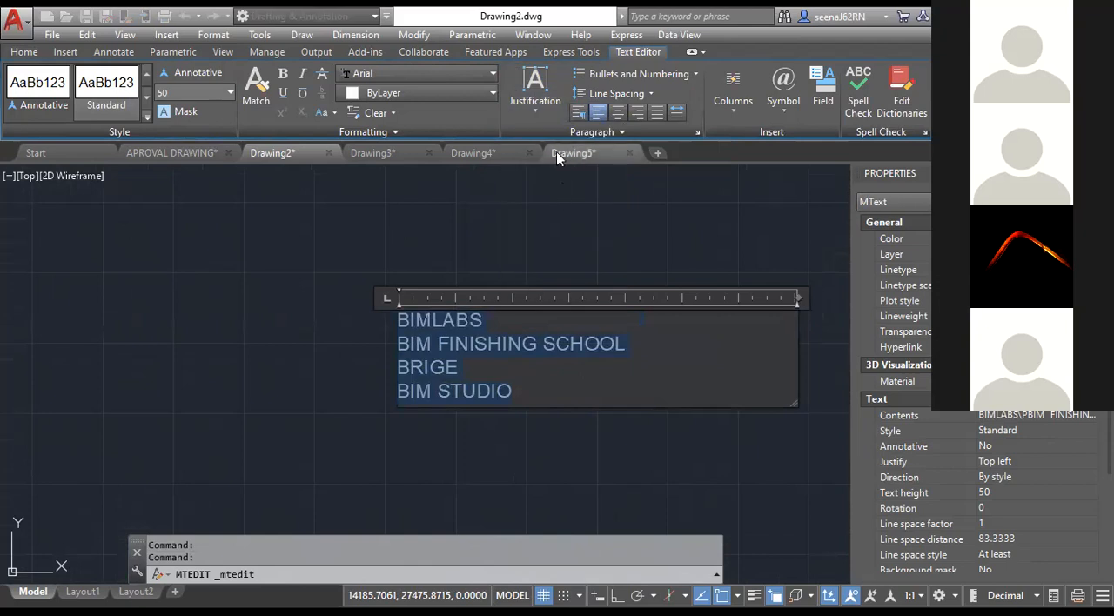
pyautogui.click(547, 117)
pyautogui.click(558, 248)
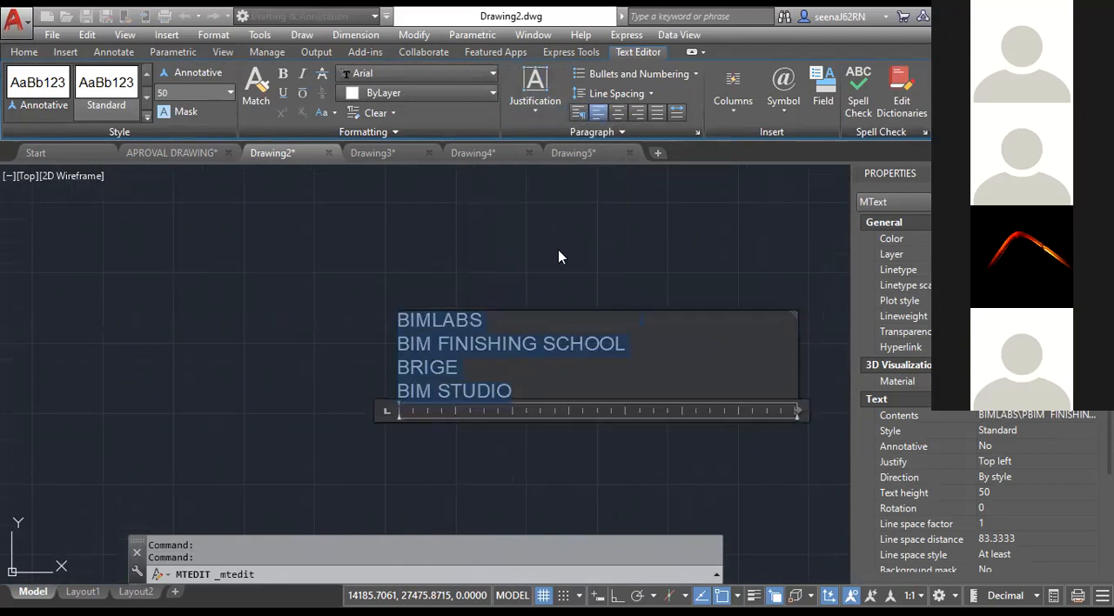
pyautogui.click(540, 110)
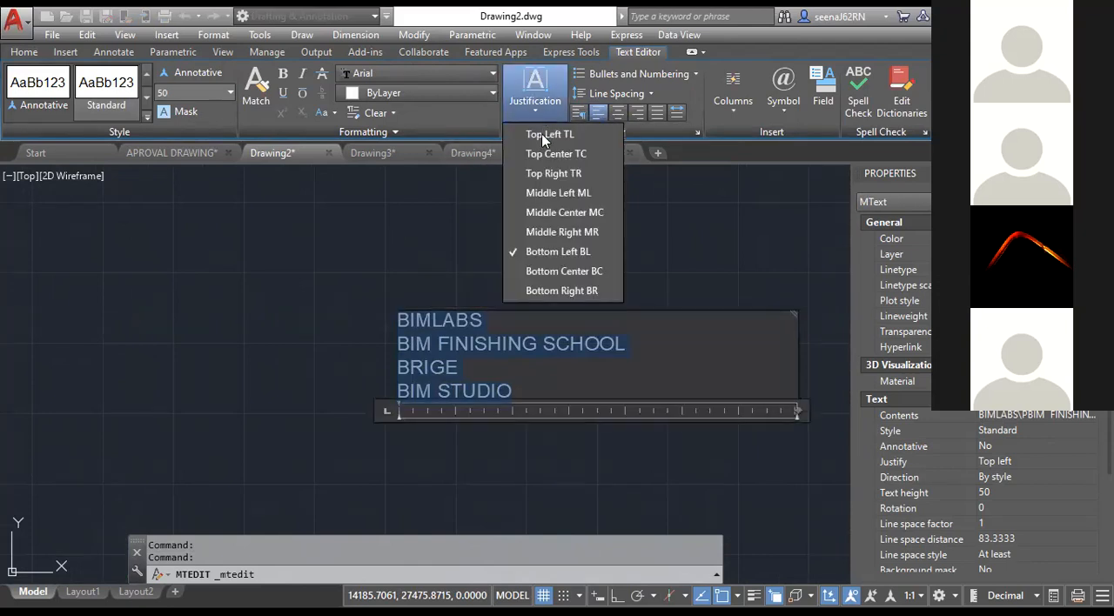
pyautogui.click(557, 138)
# Centre the four selected lines and set their line spacing to 2.0x.
pyautogui.click(620, 114)
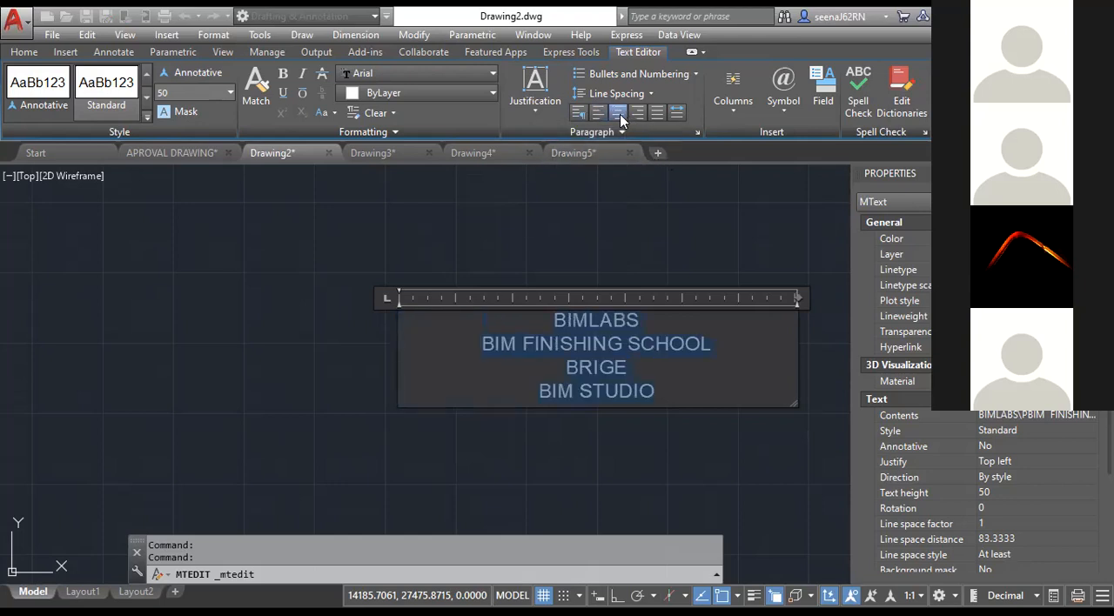
pyautogui.click(637, 97)
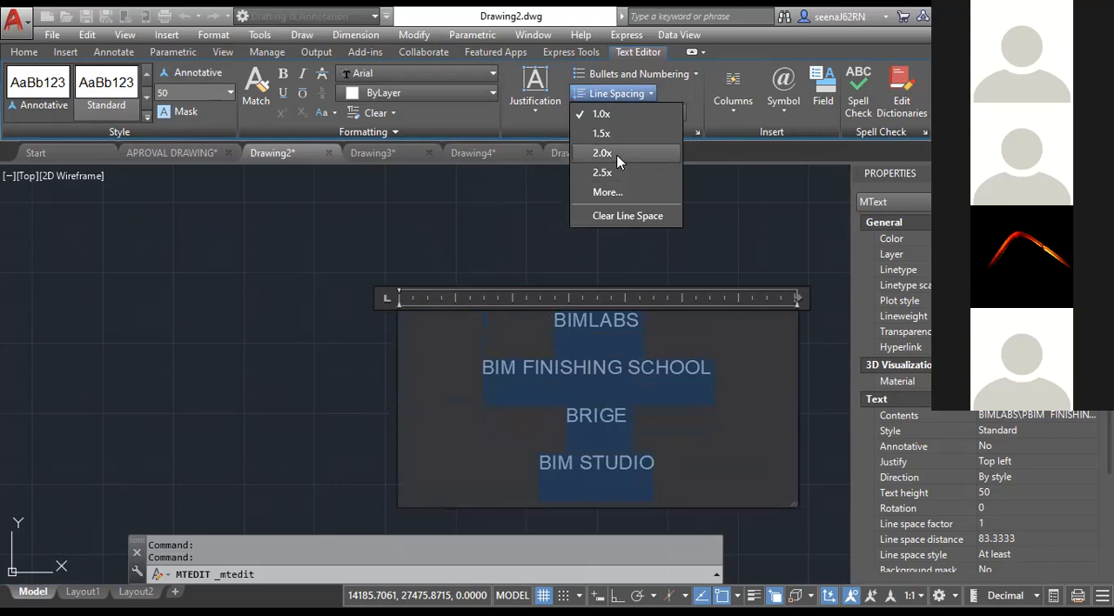
pyautogui.click(617, 155)
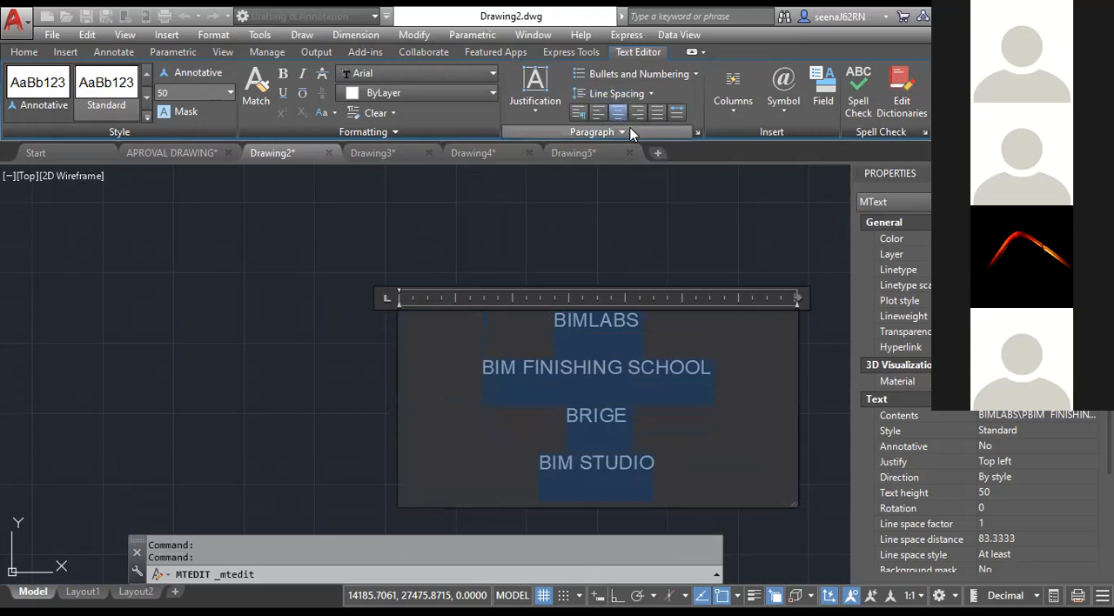
# Format the four selected lines as a bulleted list and finish editing the text.
pyautogui.click(674, 79)
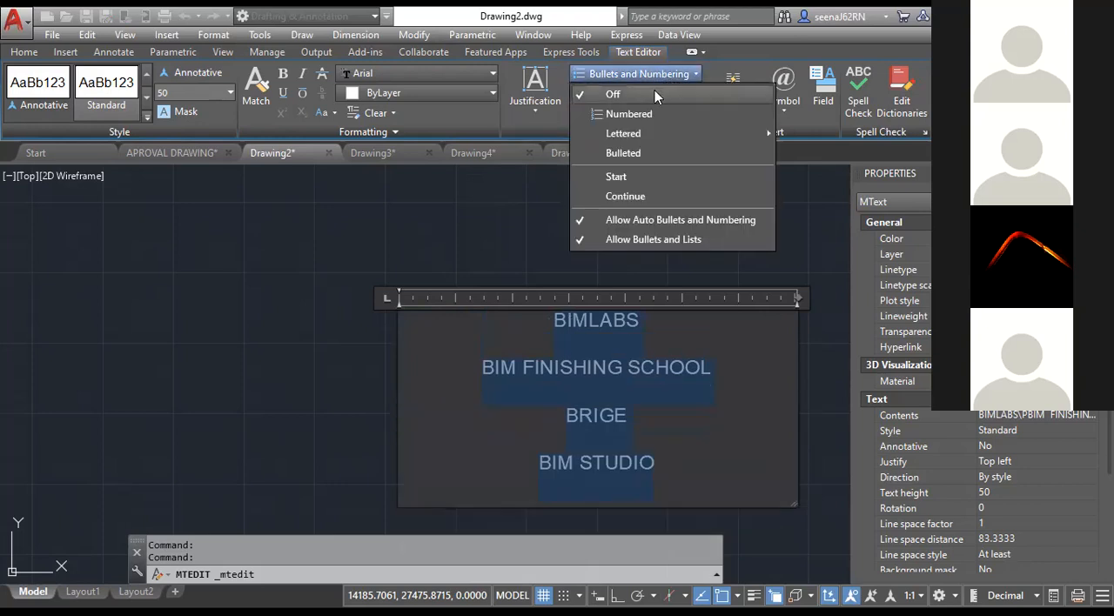
pyautogui.click(642, 153)
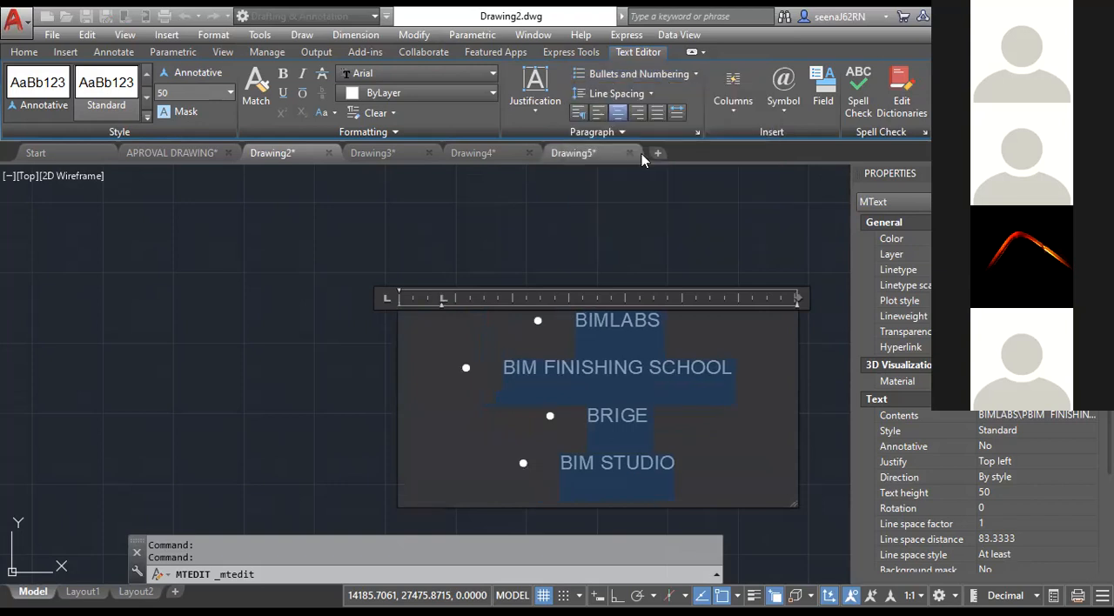
pyautogui.click(627, 209)
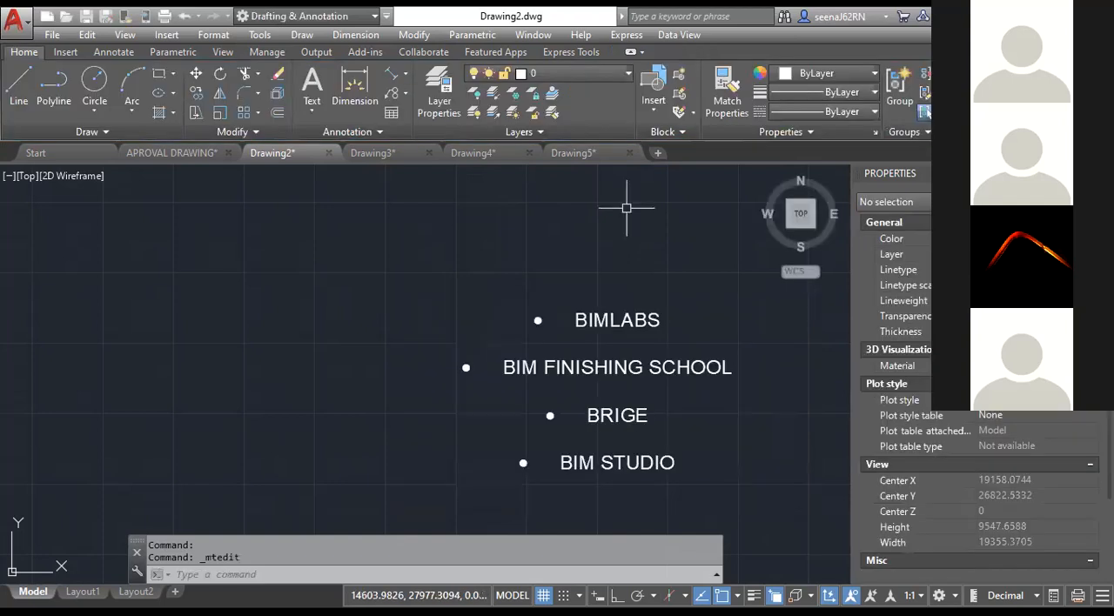
# Select the bulleted multiline text and explode it into separate text objects.
pyautogui.scroll(-2, 552, 274)
pyautogui.click(570, 330)
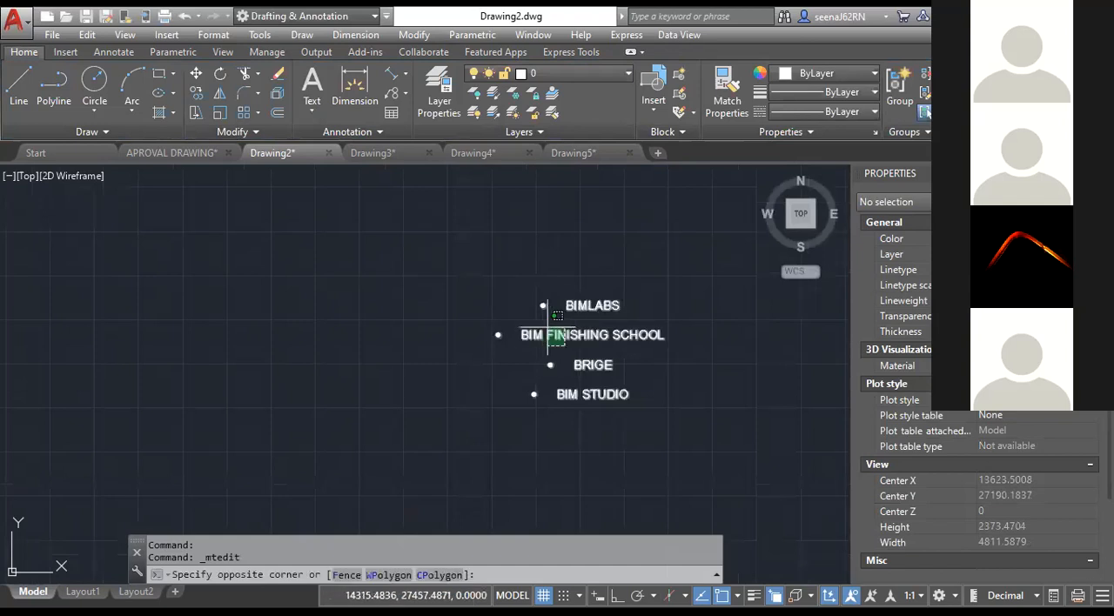
pyautogui.click(511, 346)
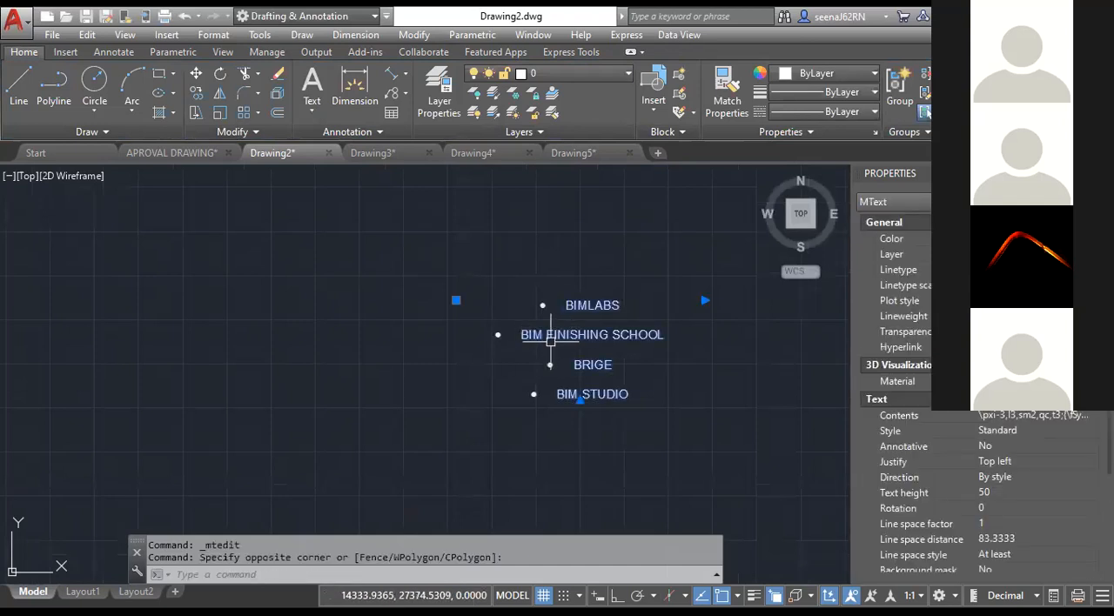
pyautogui.moveTo(567, 365); pyautogui.dragTo(503, 359, button='middle')
pyautogui.click(262, 575)
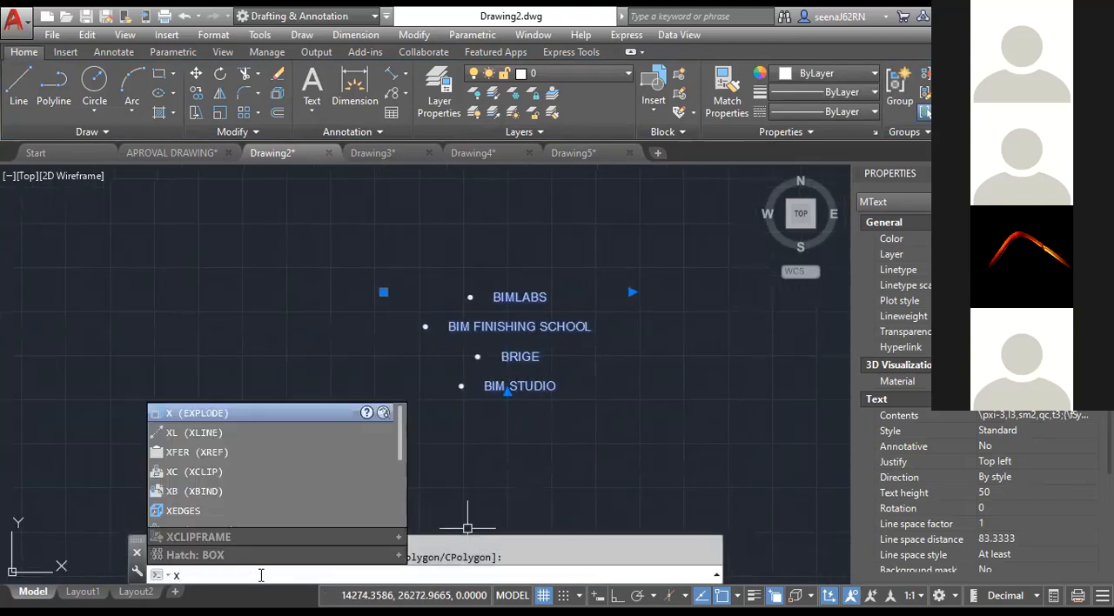
pyautogui.press('Return')
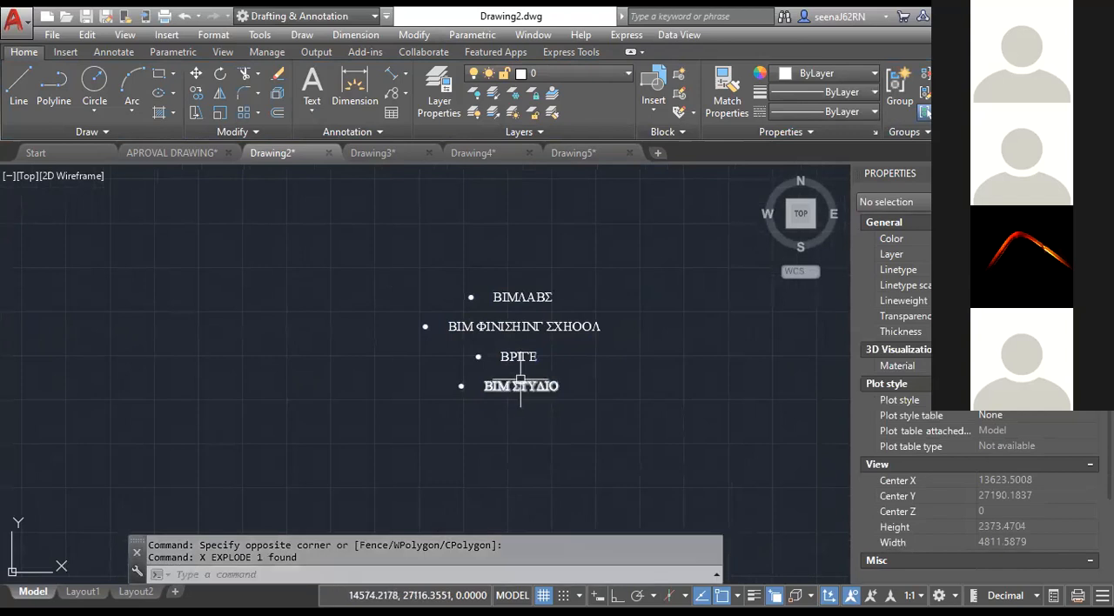
# Check the exploded pieces by selecting the two lowest text lines and the third line's bullet individually, and clear the selection.
pyautogui.click(520, 386)
pyautogui.click(519, 356)
pyautogui.press('Escape')
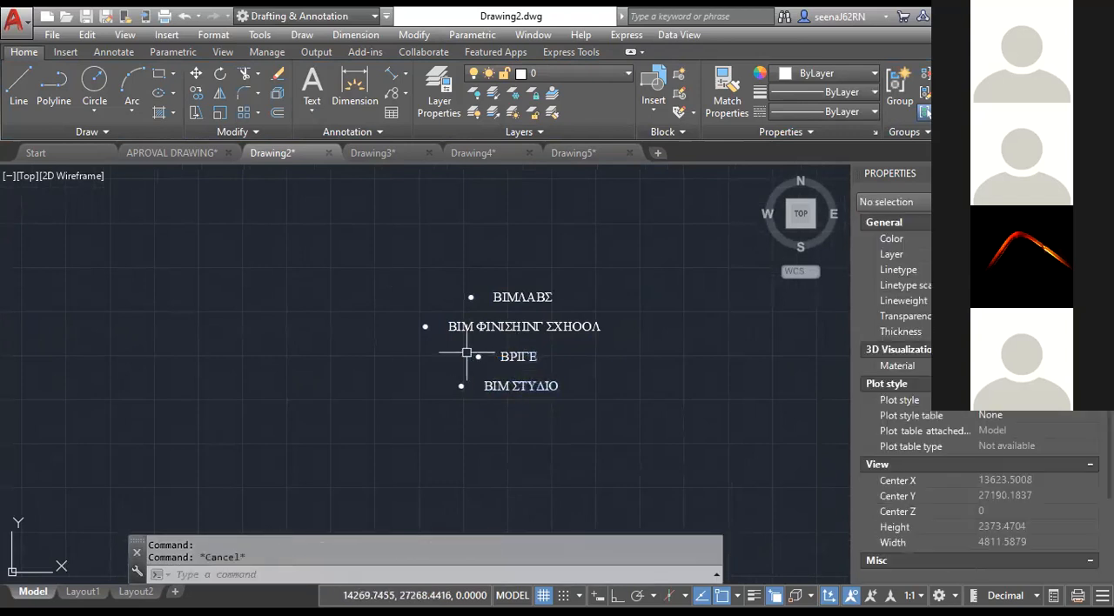
pyautogui.click(475, 355)
pyautogui.scroll(5, 483, 363)
pyautogui.press('Escape')
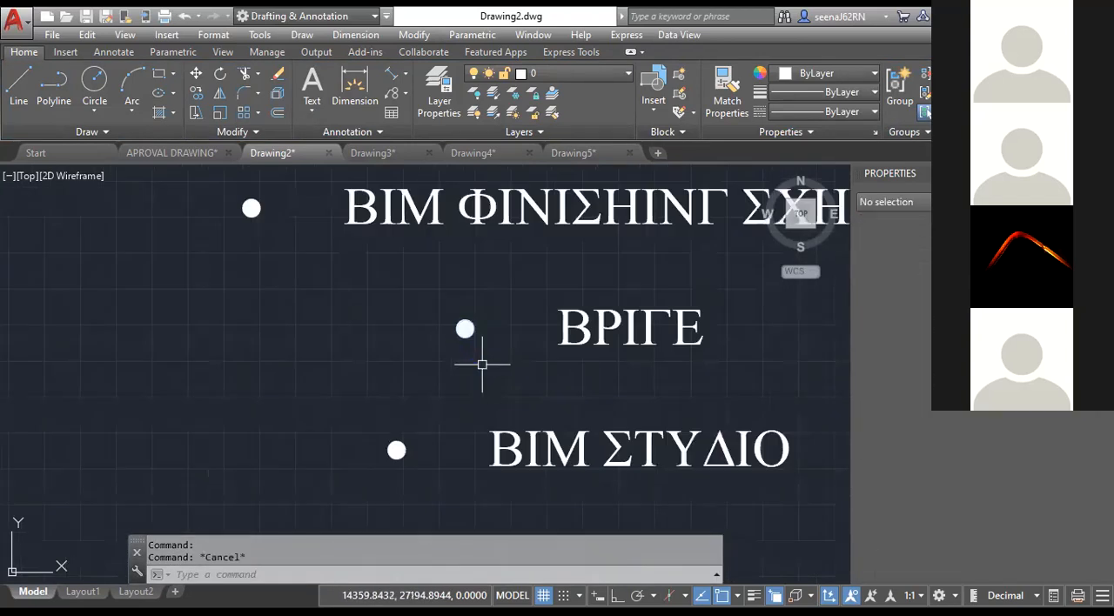
# Start single-line text to the left of the bulleted list, about 128 units high with rotation 0, and enter the line BIMLABS.
pyautogui.scroll(-3, 474, 362)
pyautogui.click(308, 112)
pyautogui.click(312, 169)
pyautogui.click(236, 336)
pyautogui.click(239, 366)
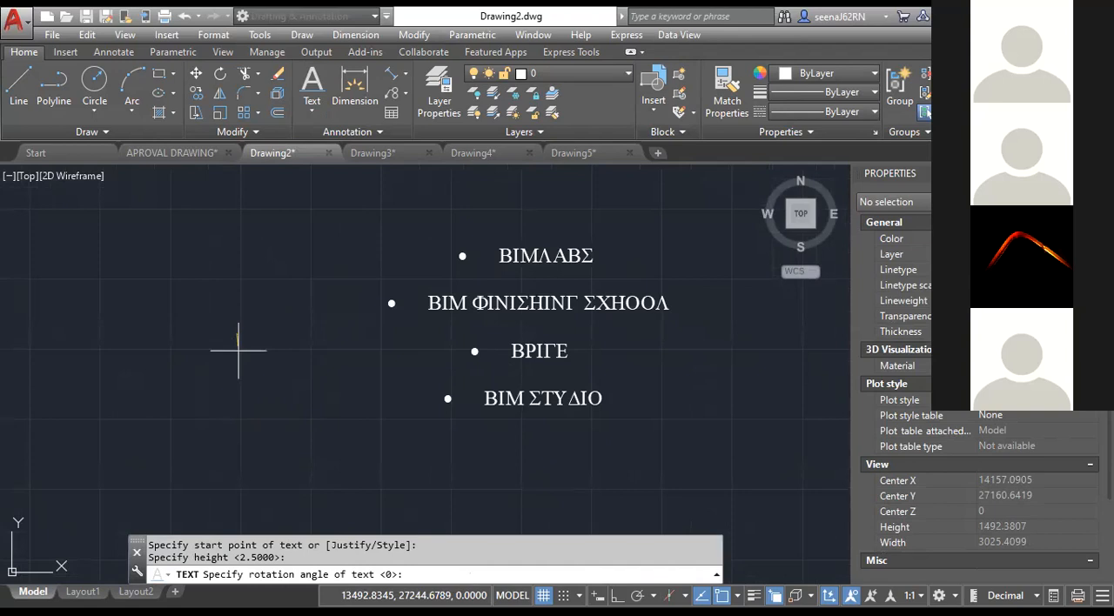
pyautogui.press('Return')
pyautogui.write('BI')
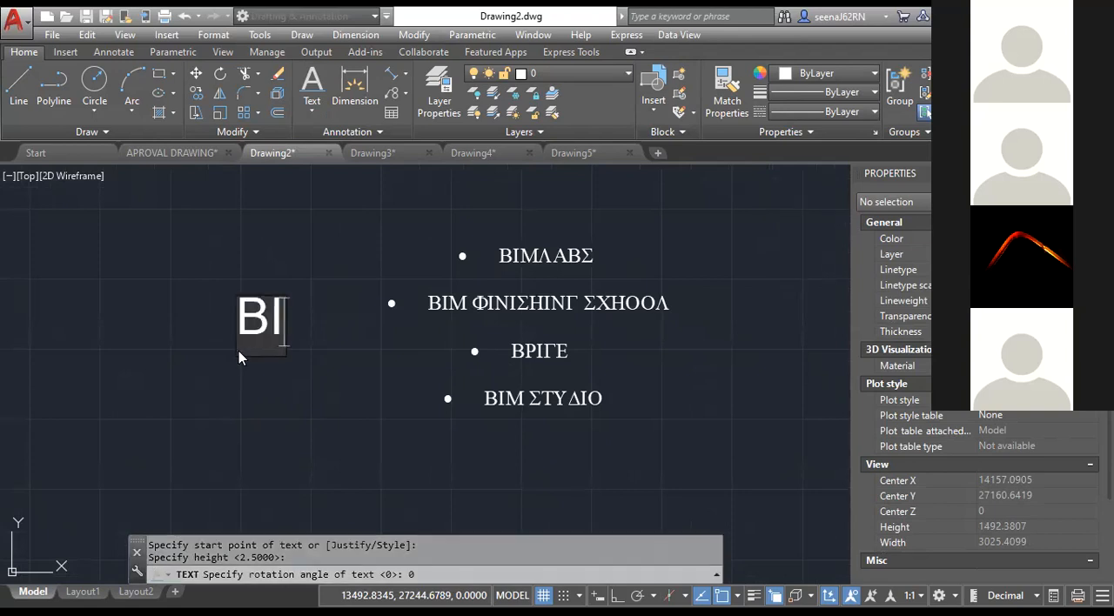
pyautogui.write('MLABS')
pyautogui.press('Return')
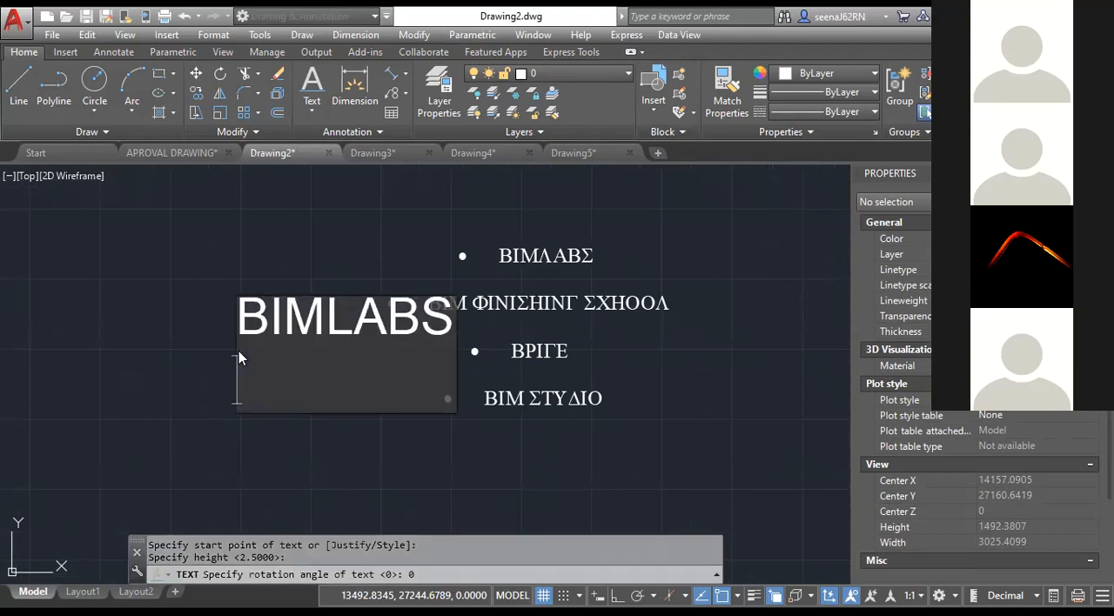
# Add the lines BIM STUDIO and BRIDGE below BIMLABS and finish the single-line text.
pyautogui.write('BIM ST')
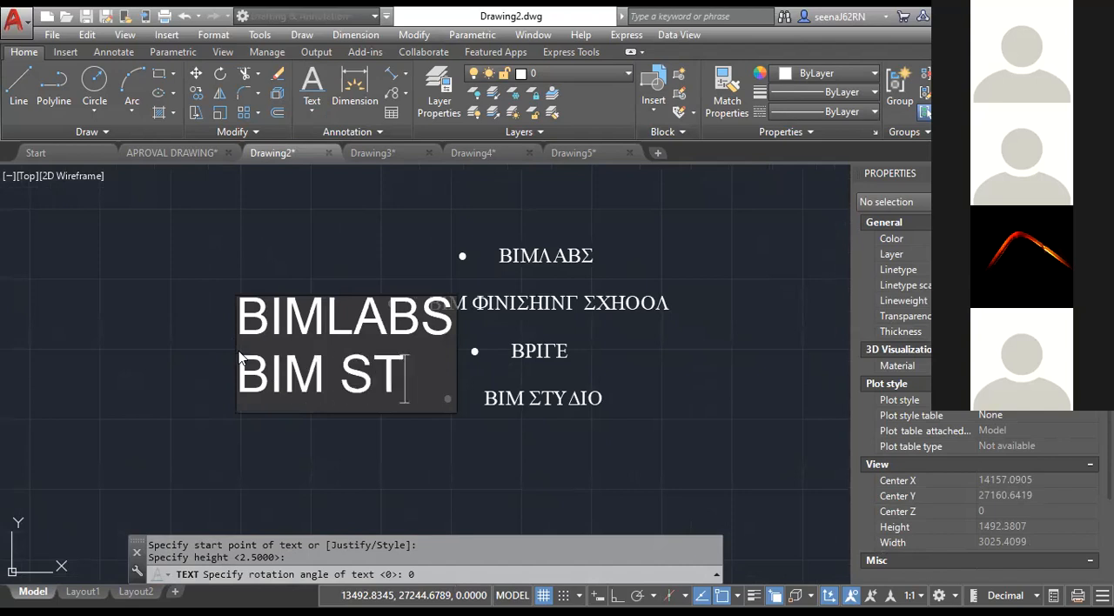
pyautogui.write('UDIO')
pyautogui.press('Return')
pyautogui.write('BRIDGE')
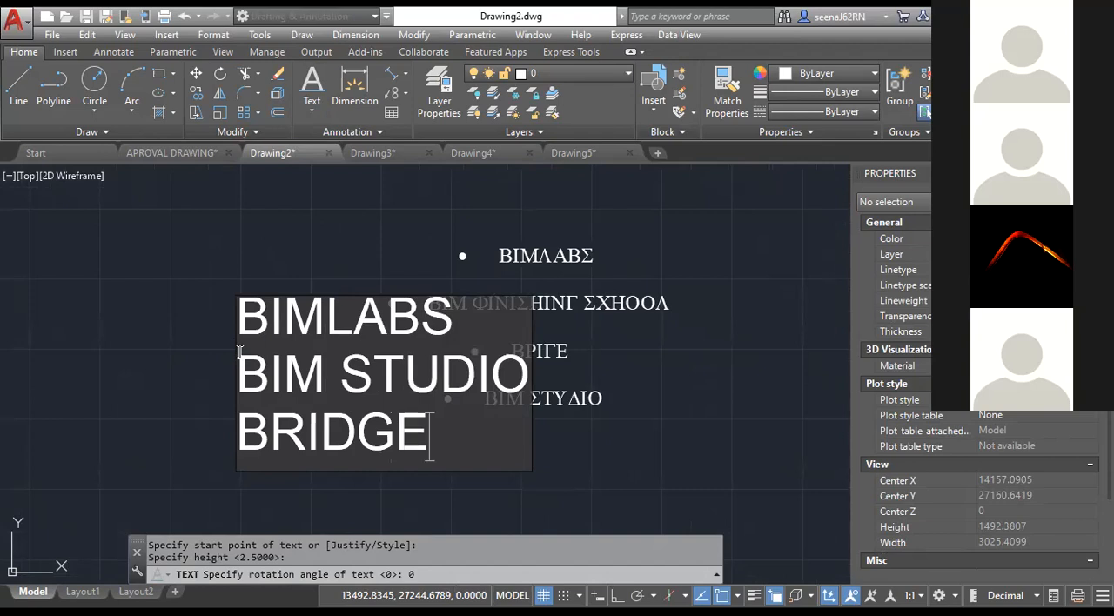
pyautogui.click(342, 507)
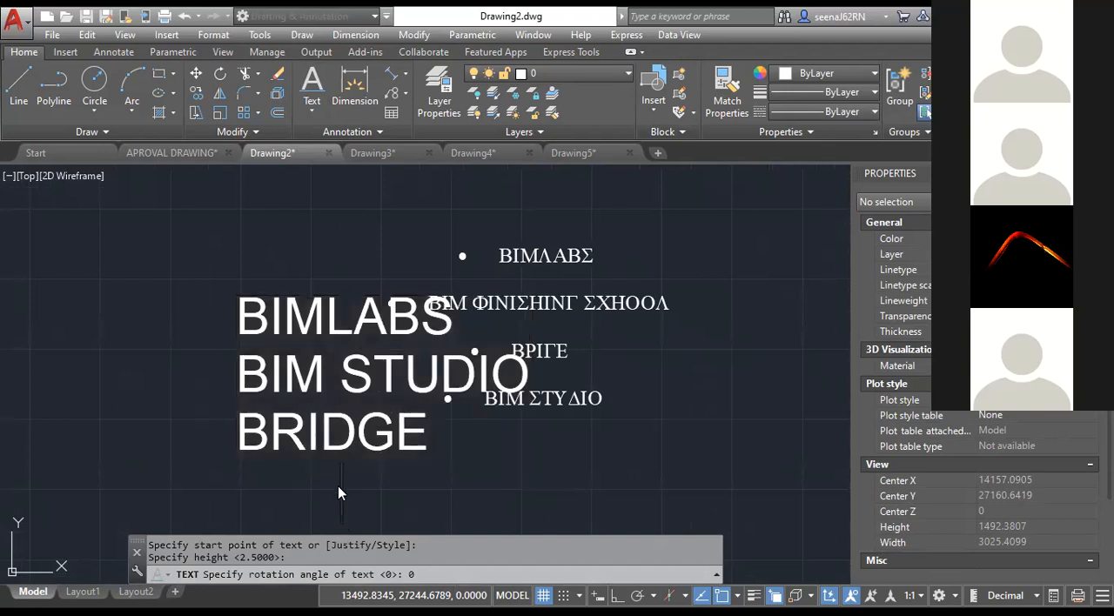
pyautogui.press('Escape')
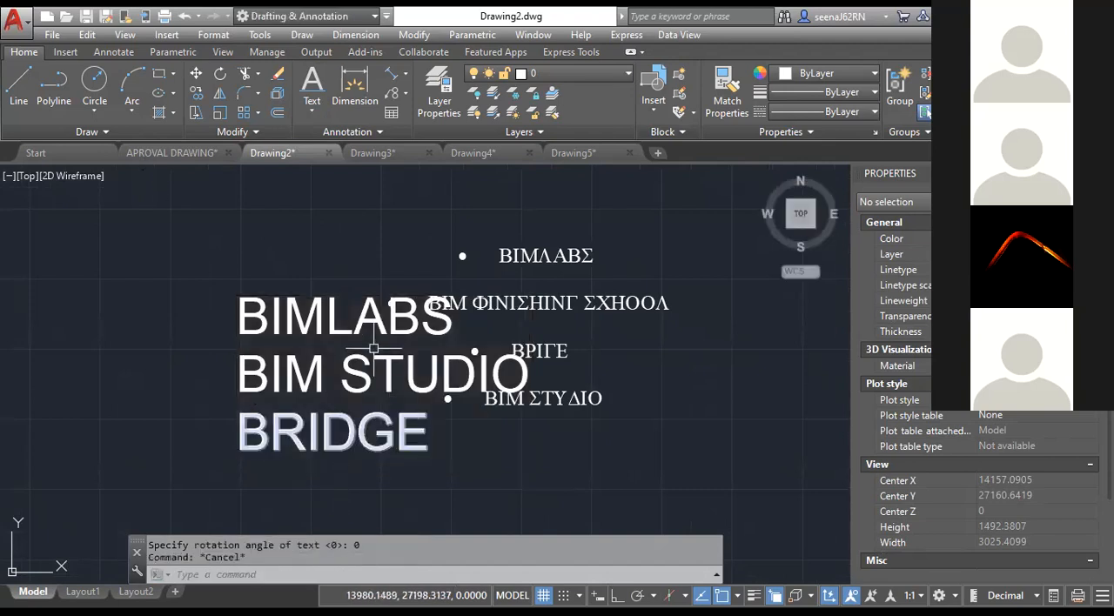
# Check that the three new text lines are separate objects by selecting each one, and clear the selection.
pyautogui.press('Escape')
pyautogui.click(352, 324)
pyautogui.click(353, 351)
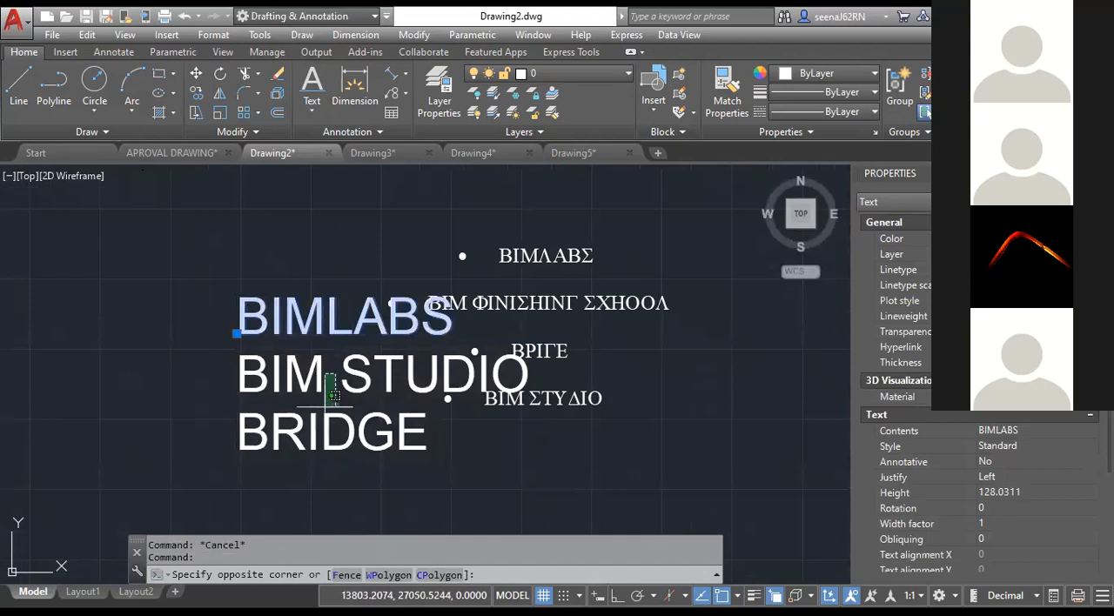
pyautogui.click(305, 444)
pyautogui.press('Escape')
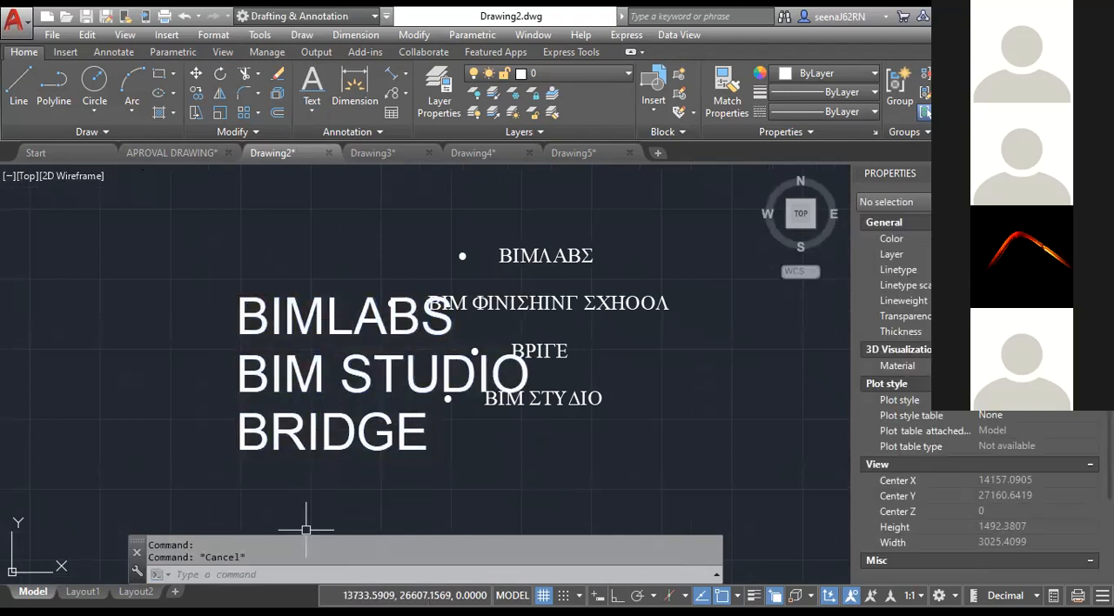
# Combine the three single-line texts BIMLABS, BIM STUDIO and BRIDGE into one multiline text with TXT2MTXT.
pyautogui.click(250, 575)
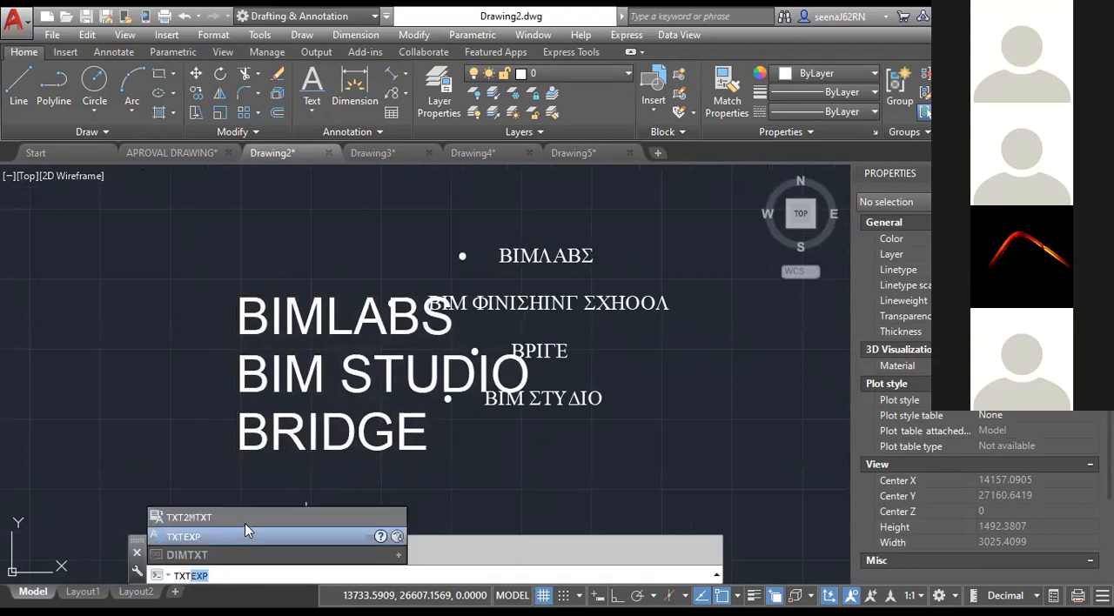
pyautogui.write('TXT')
pyautogui.press('Return')
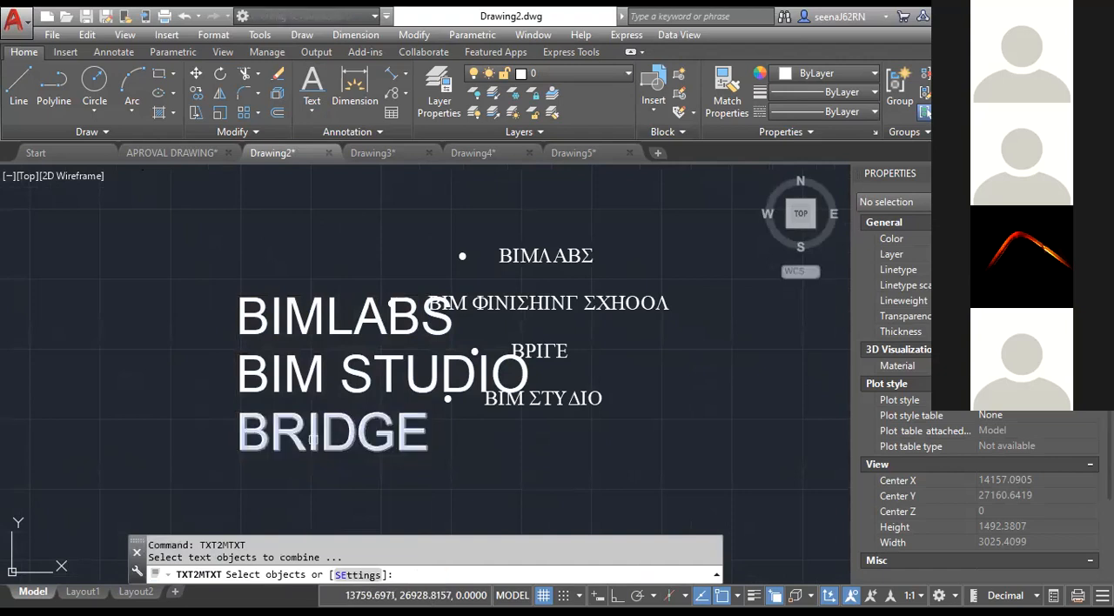
pyautogui.click(338, 479)
pyautogui.click(255, 295)
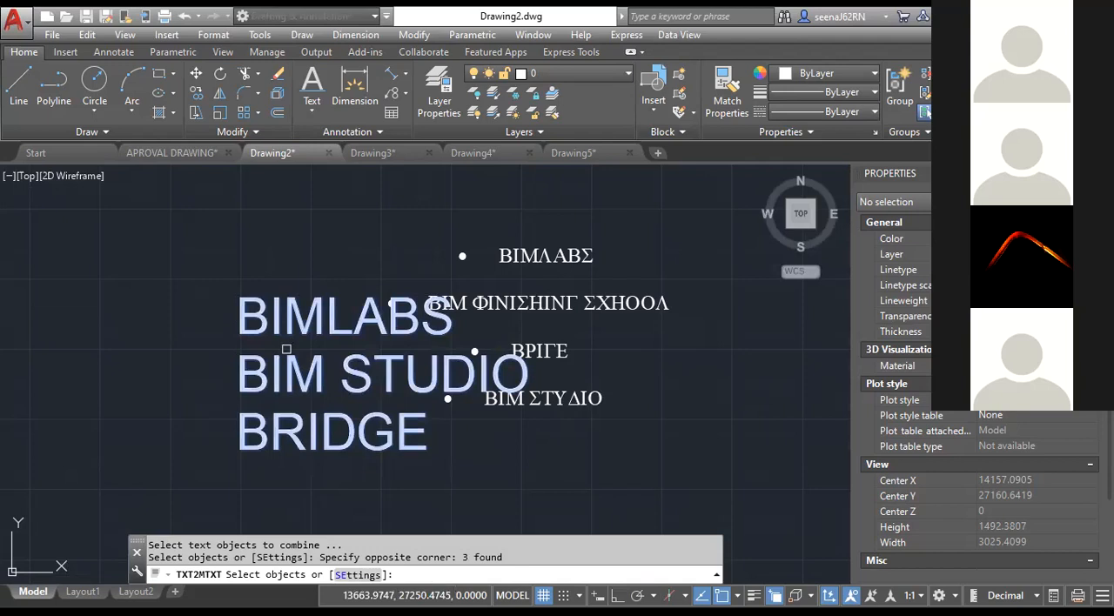
pyautogui.press('Return')
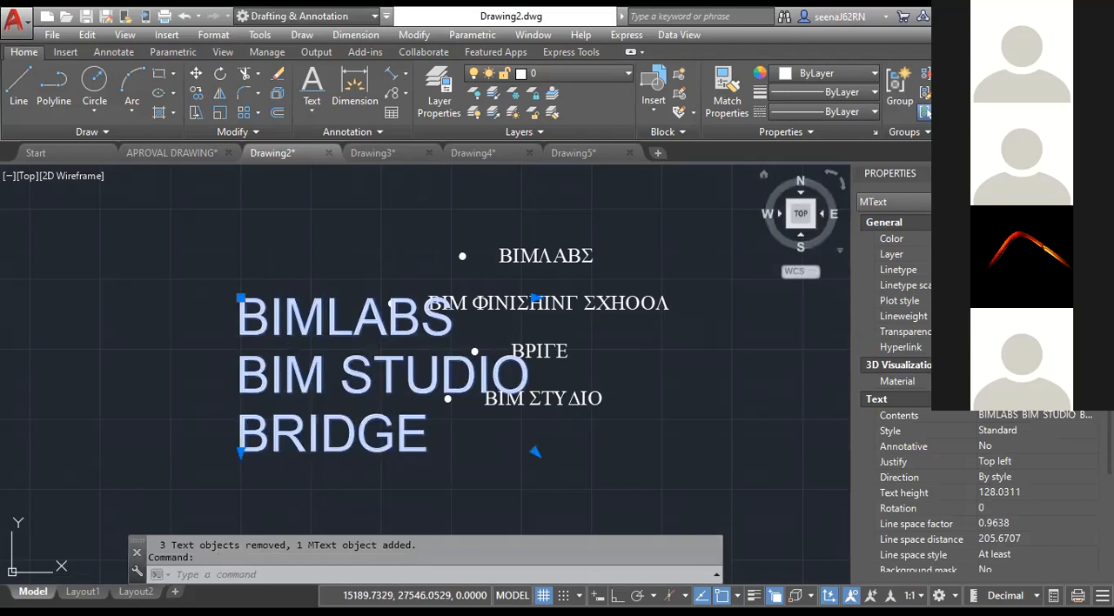
# Move the combined multiline text to empty space right of and below the bulleted list, and clear the selection.
pyautogui.press('Escape')
pyautogui.click(248, 294)
pyautogui.click(248, 293)
pyautogui.scroll(-5, 377, 382)
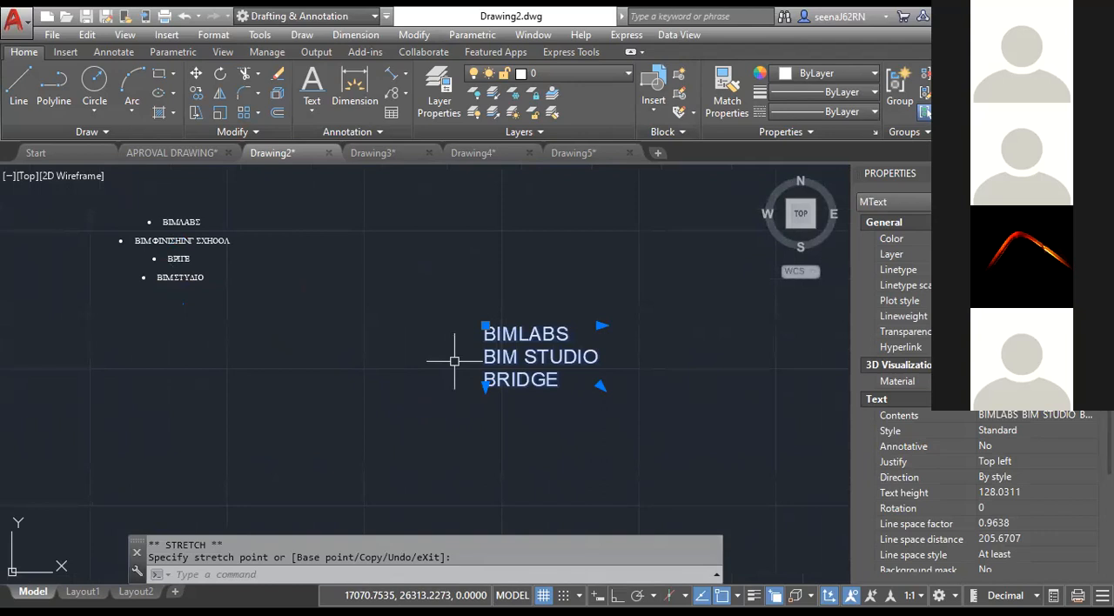
pyautogui.press('Escape')
pyautogui.press('Escape')
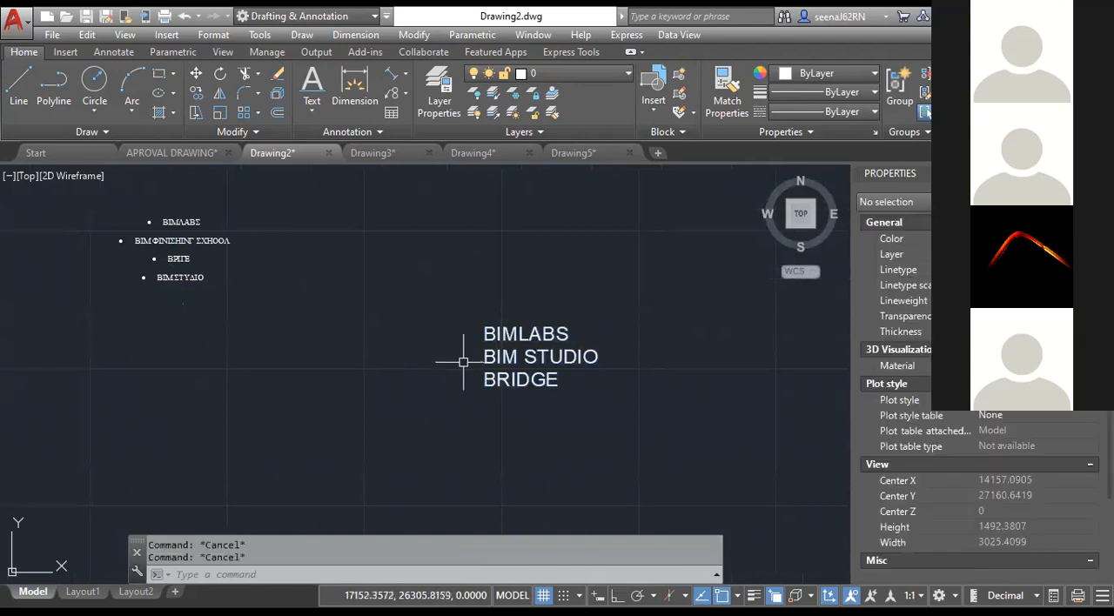
# Draw a nearly square rectangle to the right of the multiline text, with a perimeter of about 3800 units.
pyautogui.click(159, 77)
pyautogui.moveTo(354, 376); pyautogui.dragTo(0, 322, button='middle')
pyautogui.click(419, 259)
pyautogui.click(547, 397)
pyautogui.scroll(4, 483, 318)
pyautogui.moveTo(405, 361); pyautogui.dragTo(363, 360, button='middle')
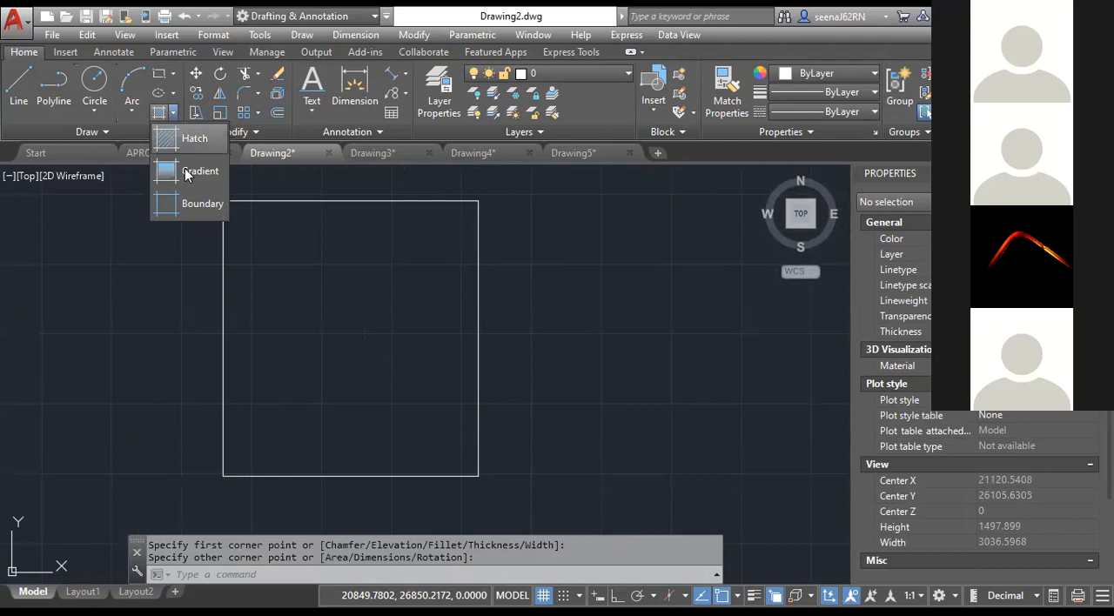
# Copy the rectangle twice to its right from its lower-left corner, making a spaced row of three rectangles.
pyautogui.click(245, 254)
pyautogui.click(187, 233)
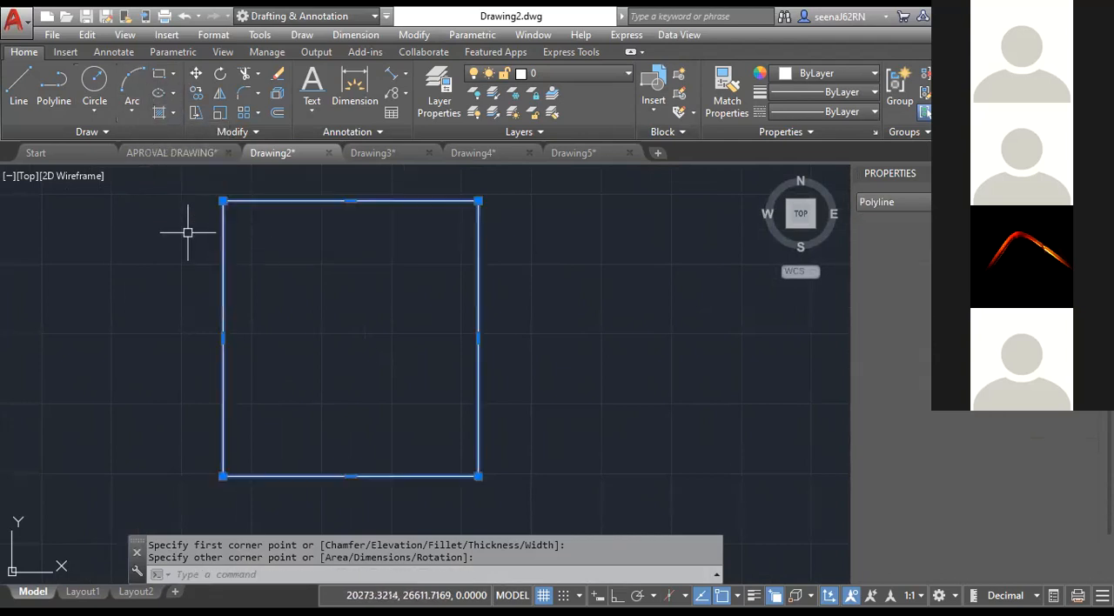
pyautogui.click(198, 91)
pyautogui.click(224, 476)
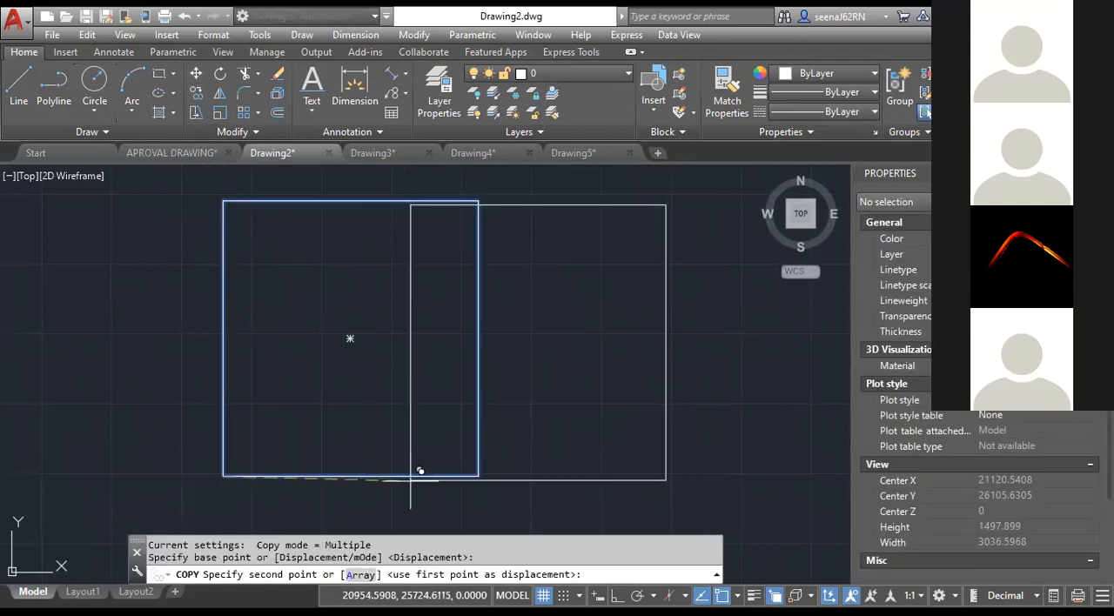
pyautogui.click(523, 477)
pyautogui.moveTo(642, 473); pyautogui.dragTo(344, 431, button='middle')
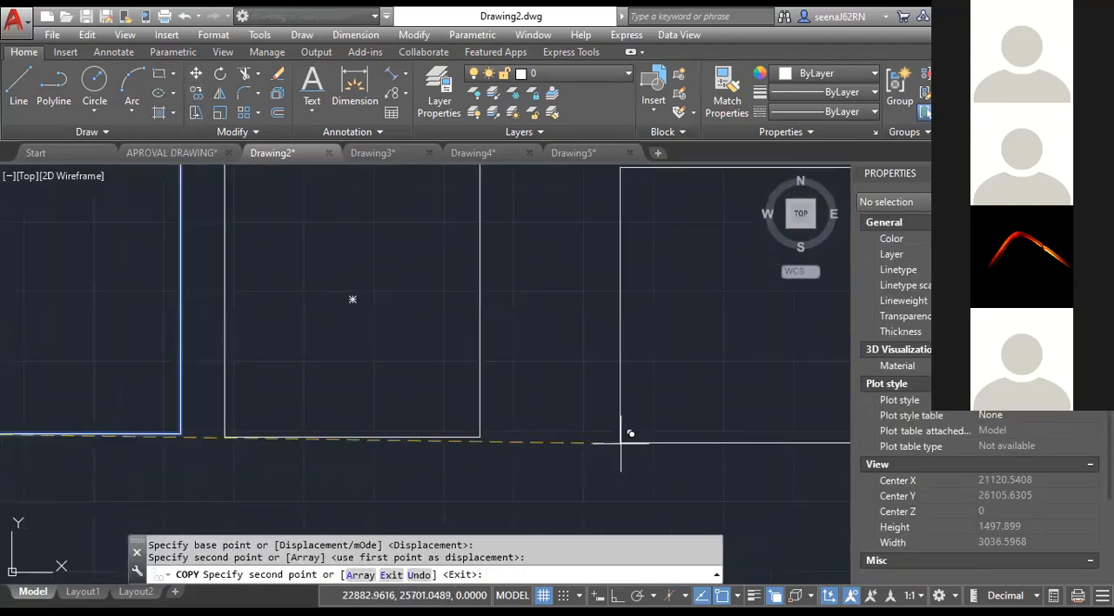
pyautogui.click(596, 437)
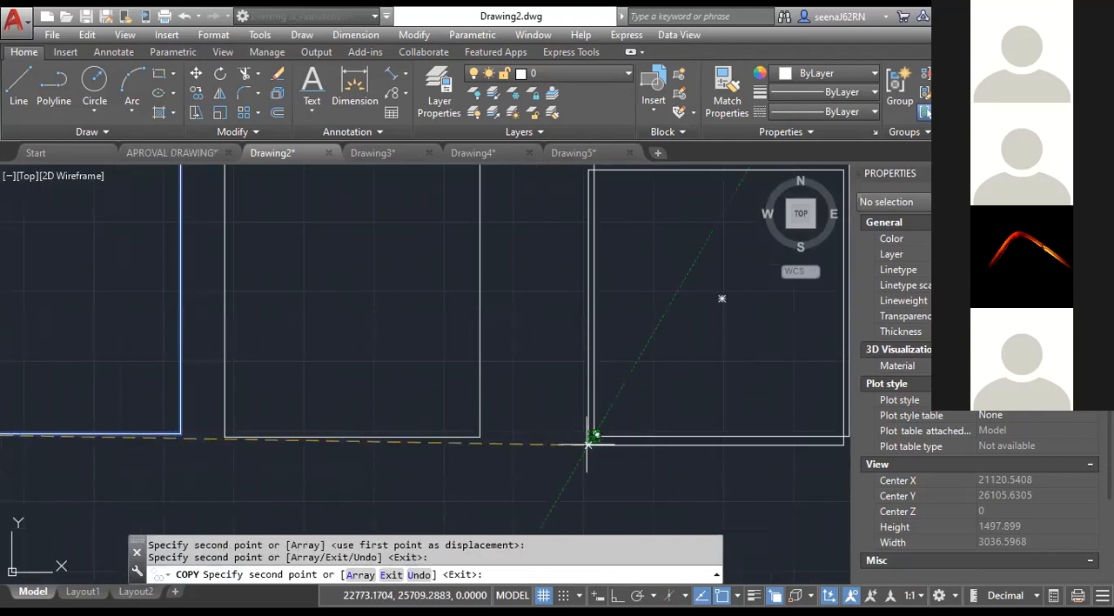
pyautogui.press('Escape')
pyautogui.press('Escape')
pyautogui.scroll(-6, 523, 448)
pyautogui.scroll(3, 413, 455)
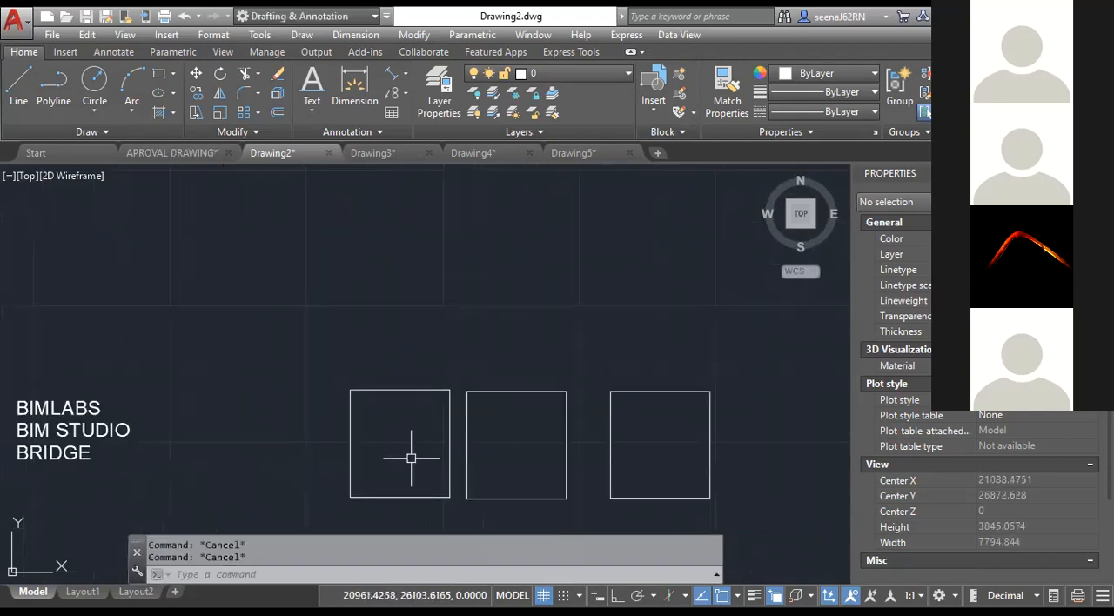
# Fill the first rectangle with a solid associative hatch in the colour 169,83,160.
pyautogui.click(173, 113)
pyautogui.click(170, 132)
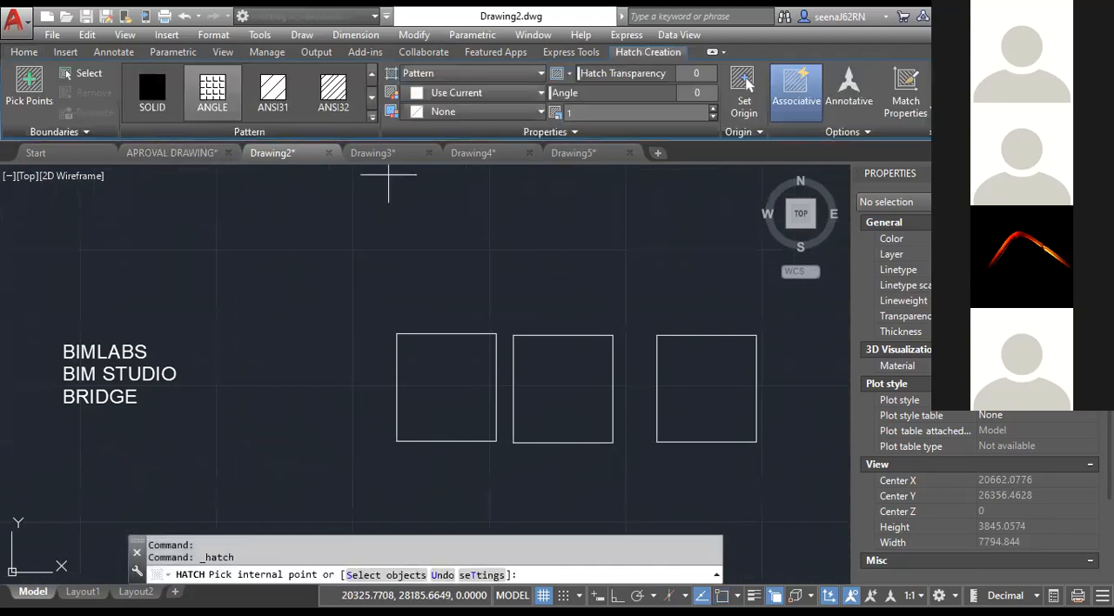
pyautogui.click(440, 74)
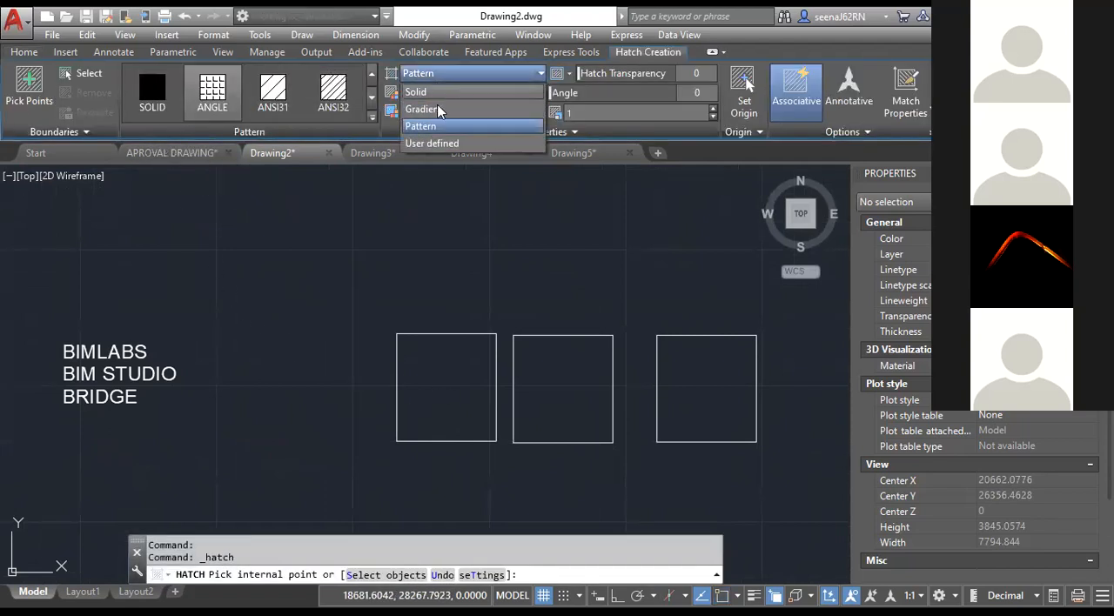
pyautogui.click(442, 92)
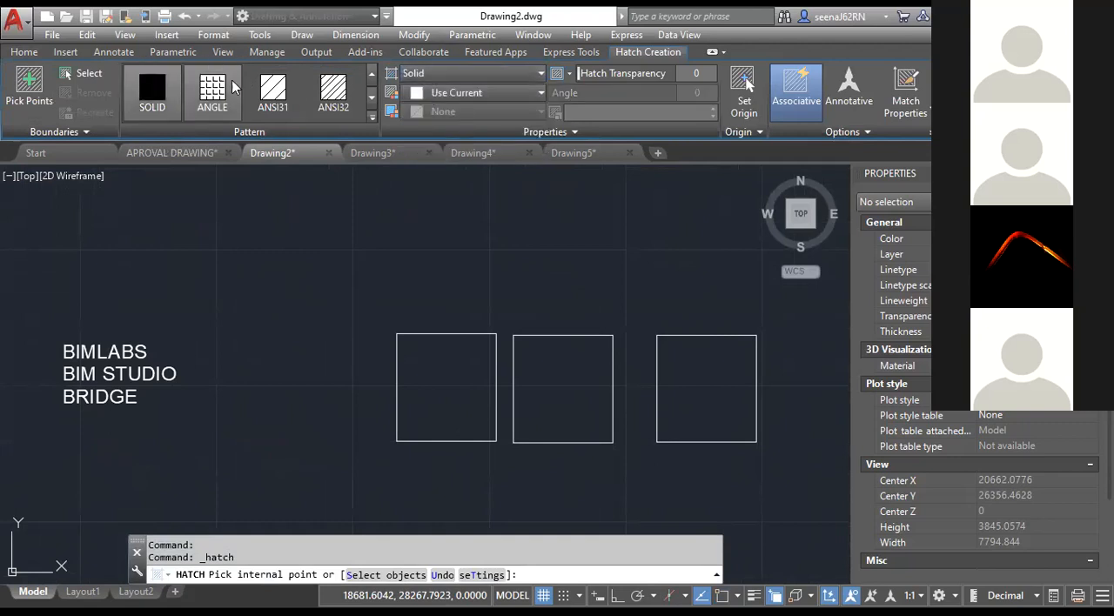
pyautogui.click(481, 93)
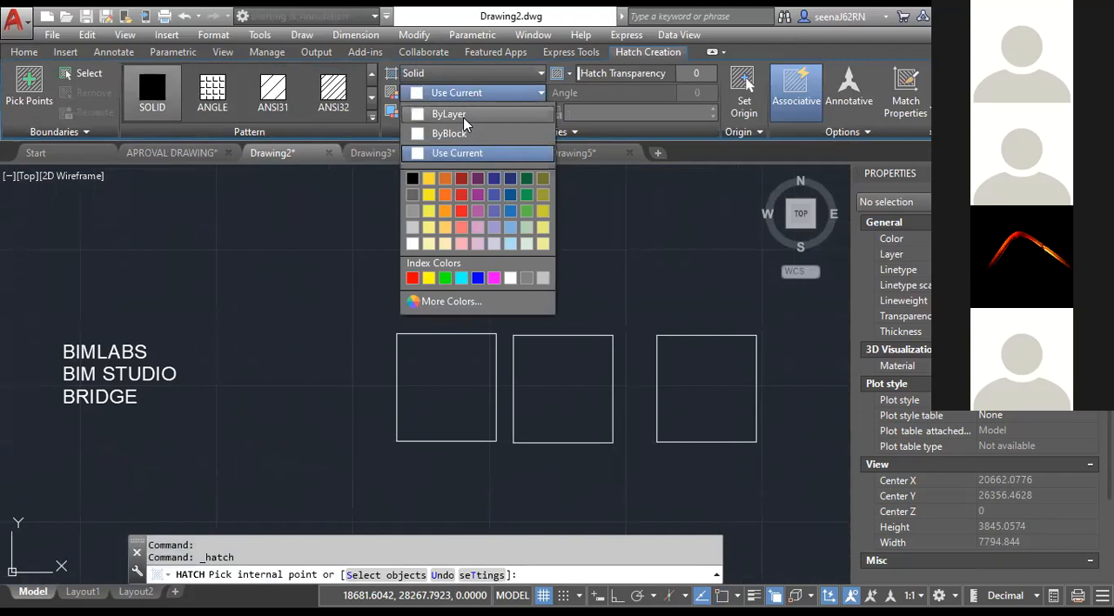
pyautogui.click(477, 212)
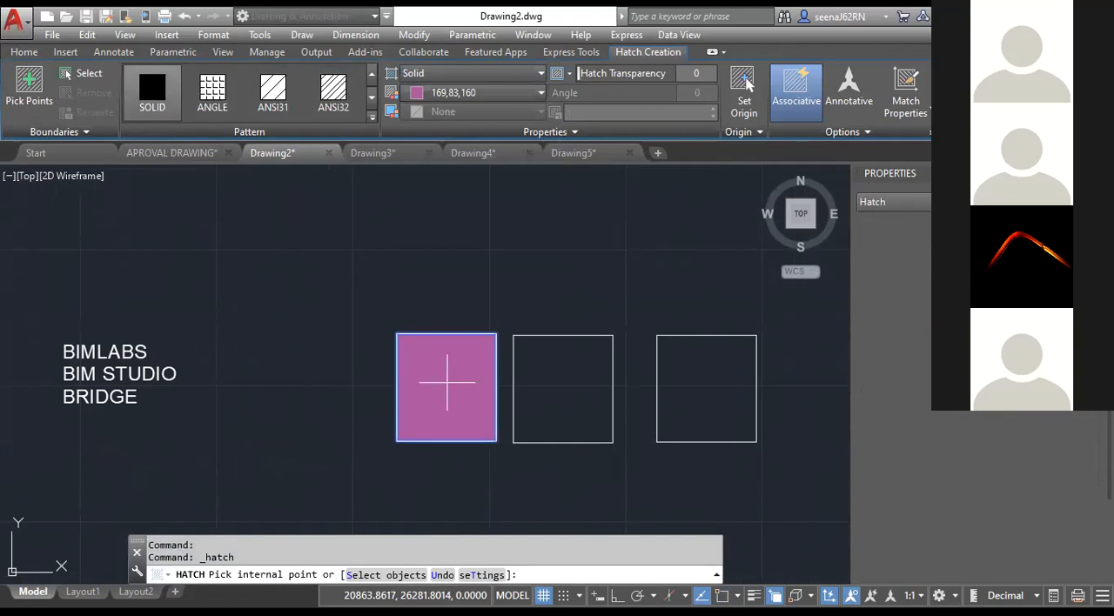
pyautogui.click(446, 381)
pyautogui.scroll(2, 448, 381)
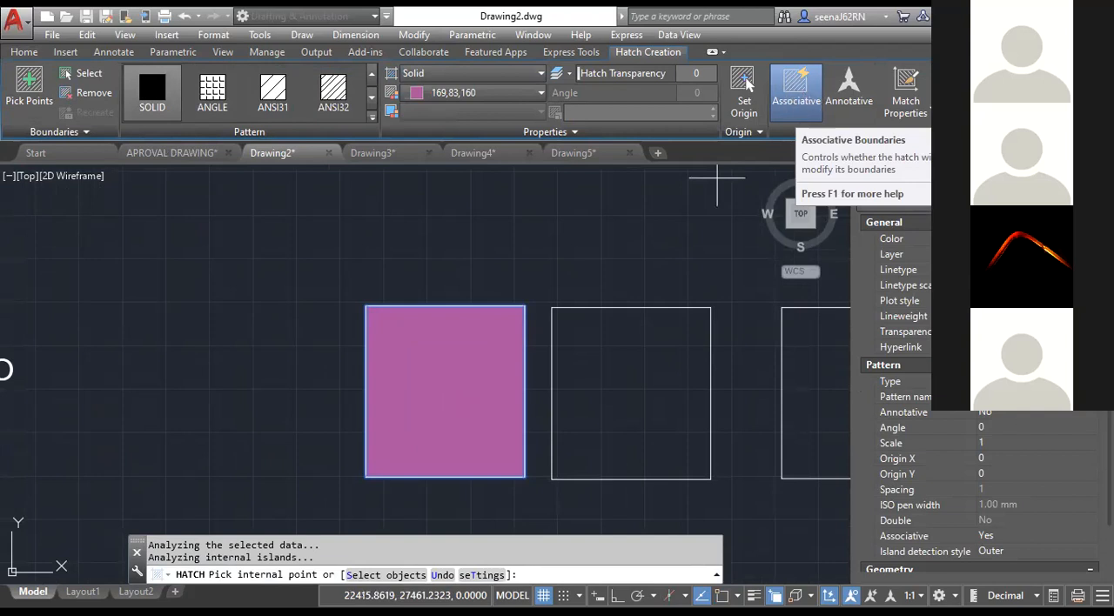
pyautogui.press('Return')
pyautogui.scroll(-2, 462, 300)
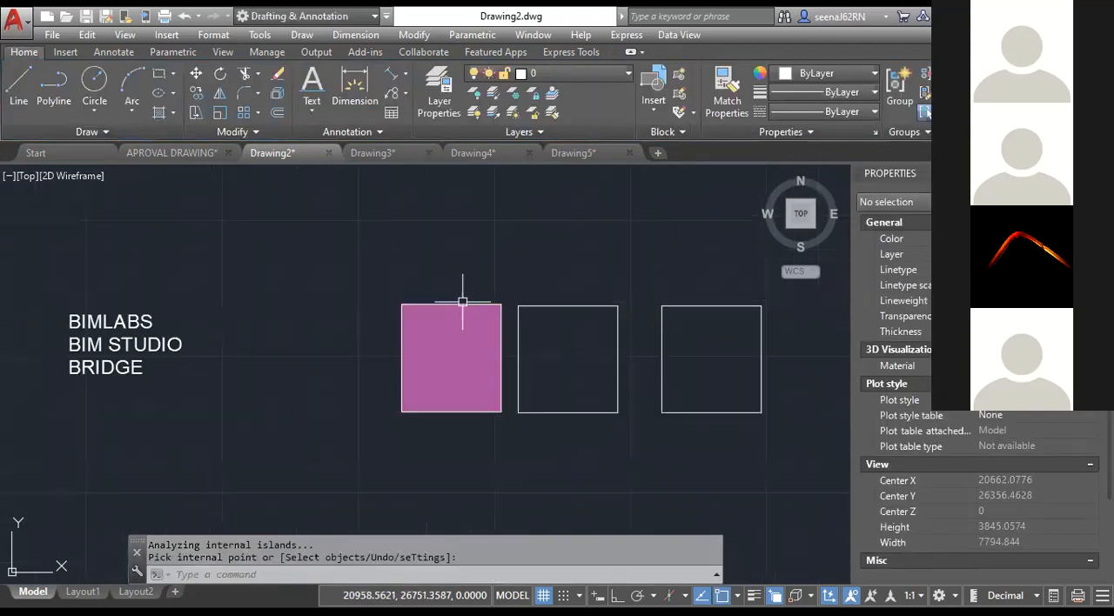
# Hatch the middle rectangle with the AR-B816C brick pattern.
pyautogui.moveTo(461, 300); pyautogui.dragTo(379, 265, button='middle')
pyautogui.click(171, 112)
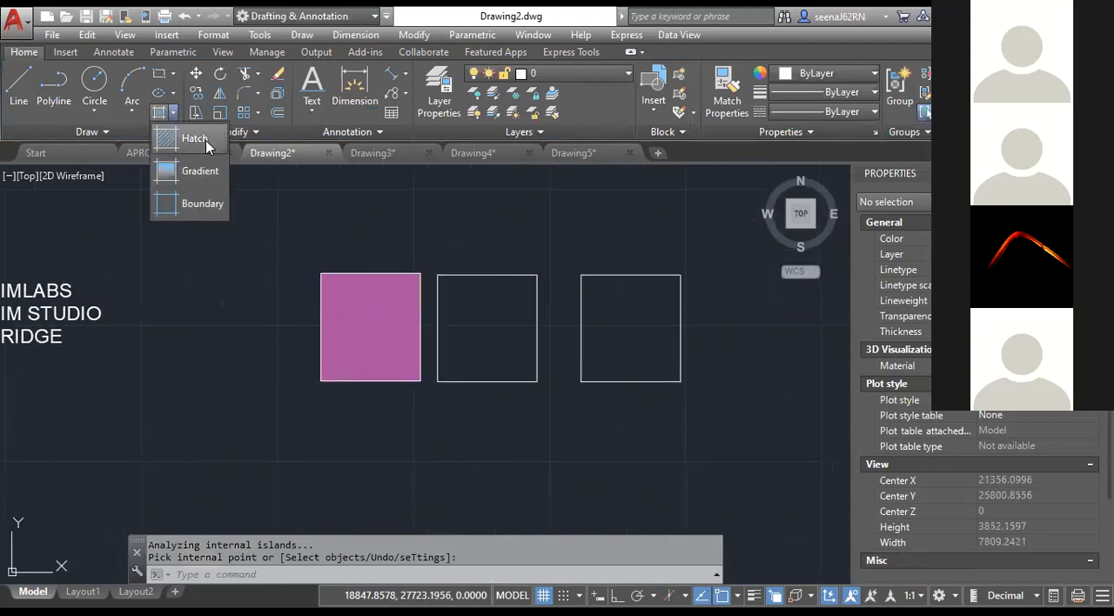
pyautogui.click(175, 114)
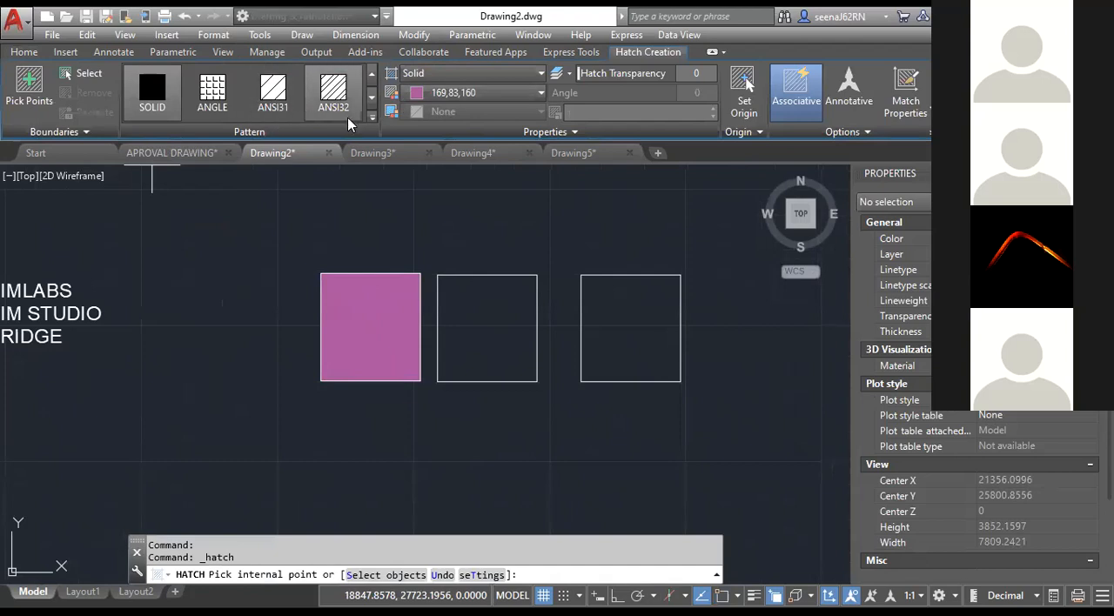
pyautogui.click(373, 115)
pyautogui.click(335, 213)
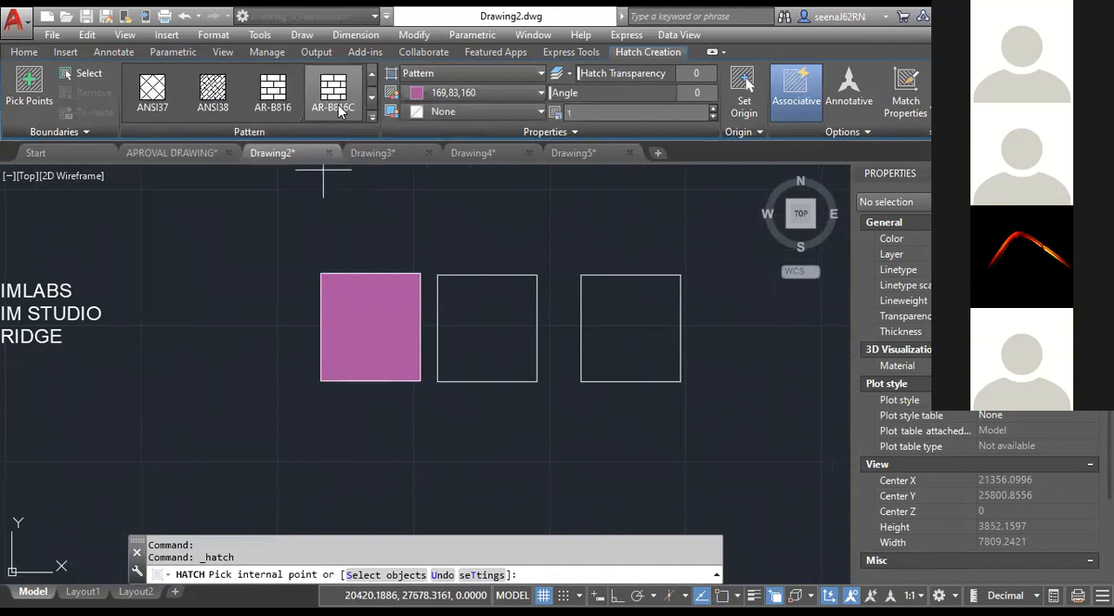
pyautogui.click(471, 325)
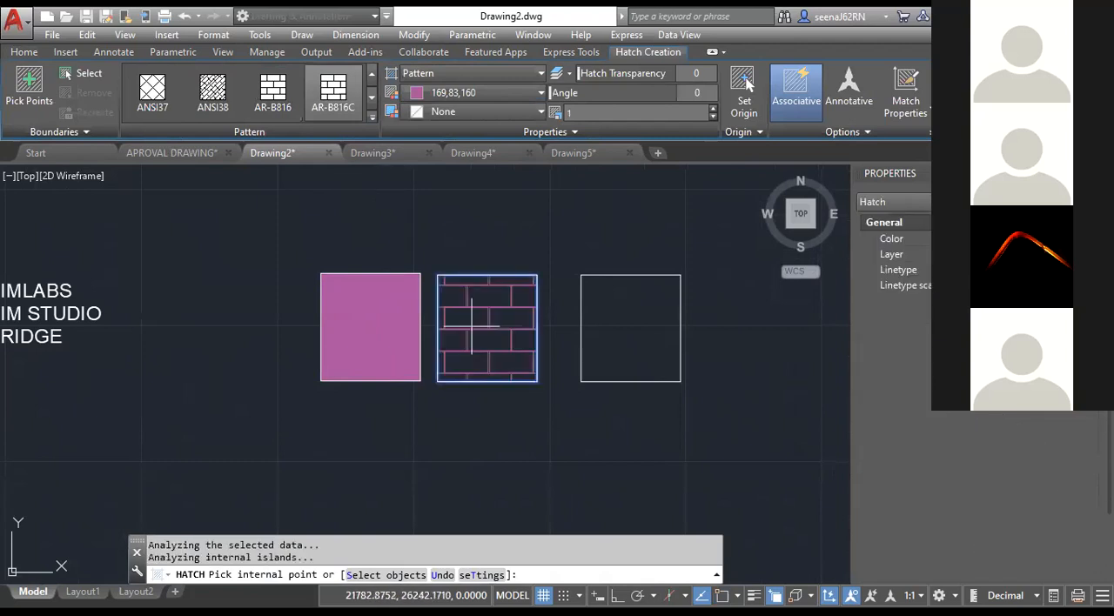
# Set the middle rectangle's brick hatch to the ByLayer colour and a scale of 0.5.
pyautogui.click(476, 90)
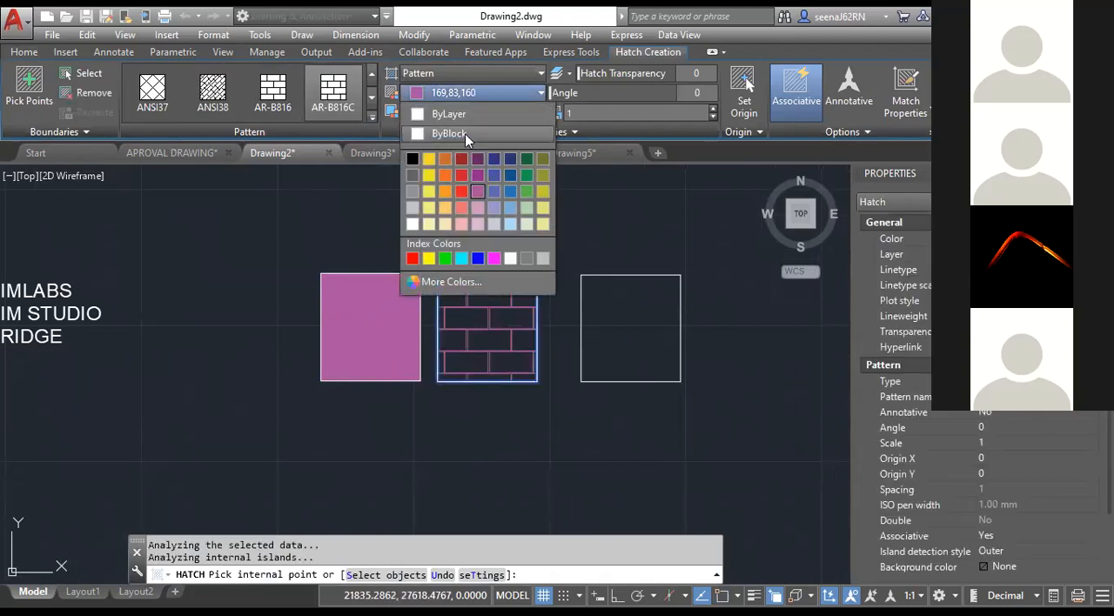
pyautogui.click(465, 118)
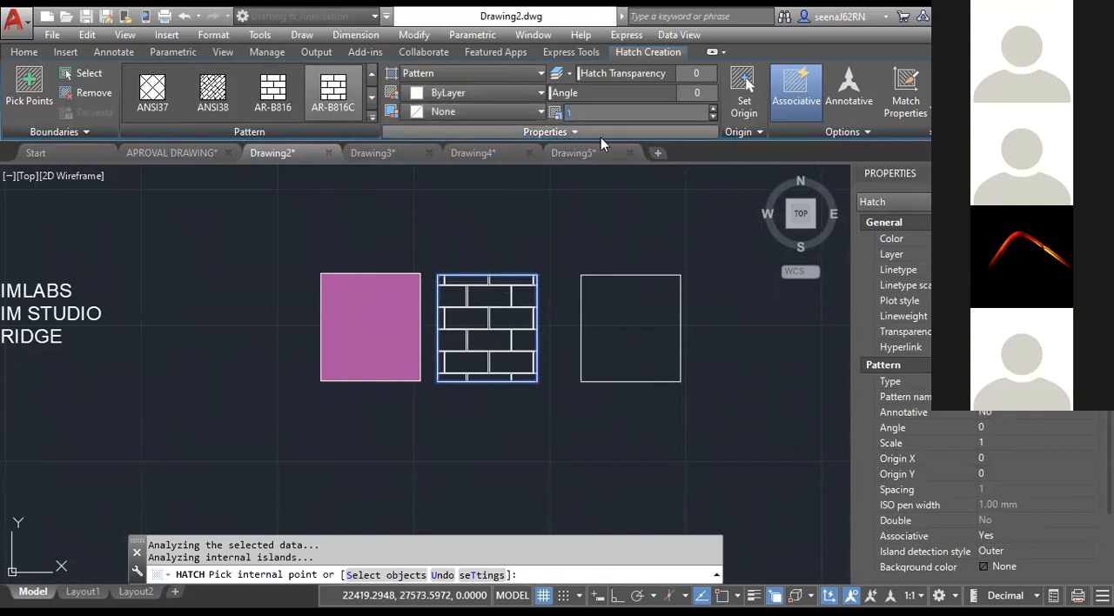
pyautogui.moveTo(651, 162)
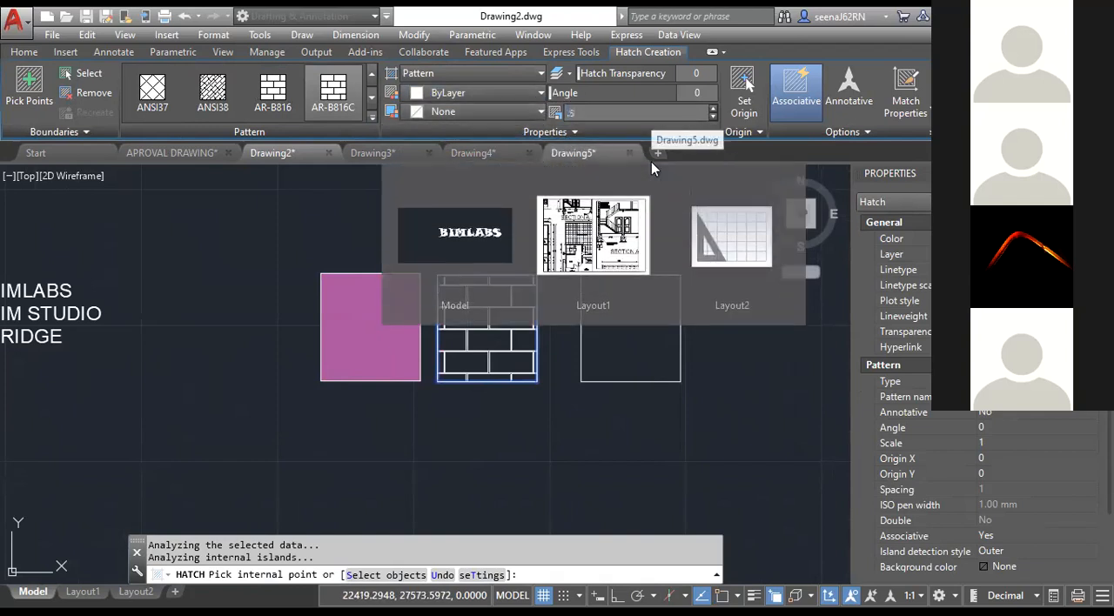
pyautogui.press('Return')
pyautogui.press('Escape')
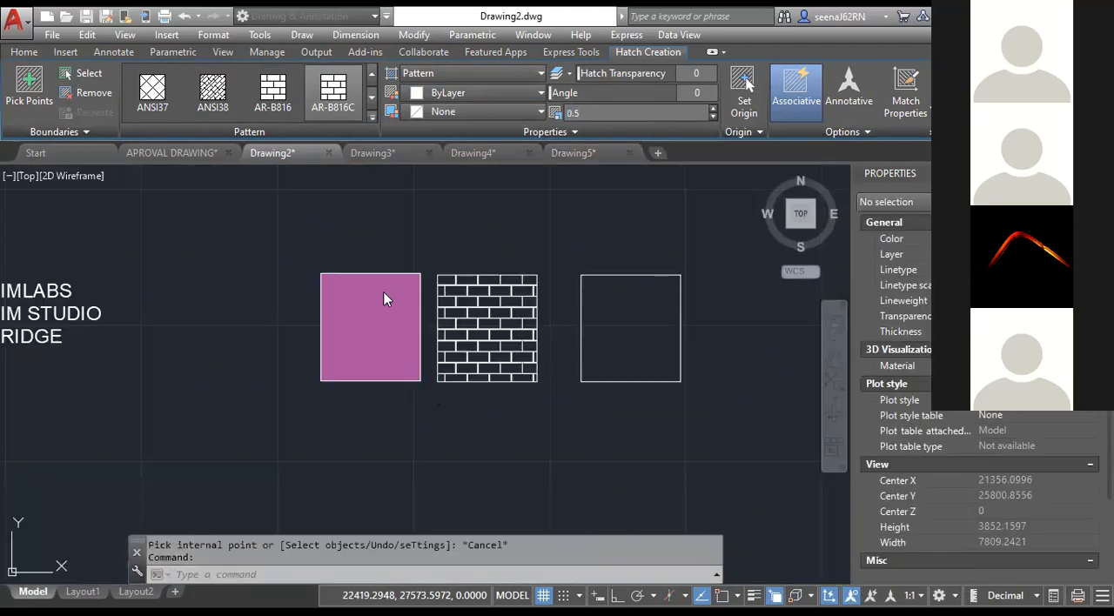
# Set the hatch origin of the middle rectangle's brick pattern to the rectangle's lower-left corner.
pyautogui.scroll(4, 512, 366)
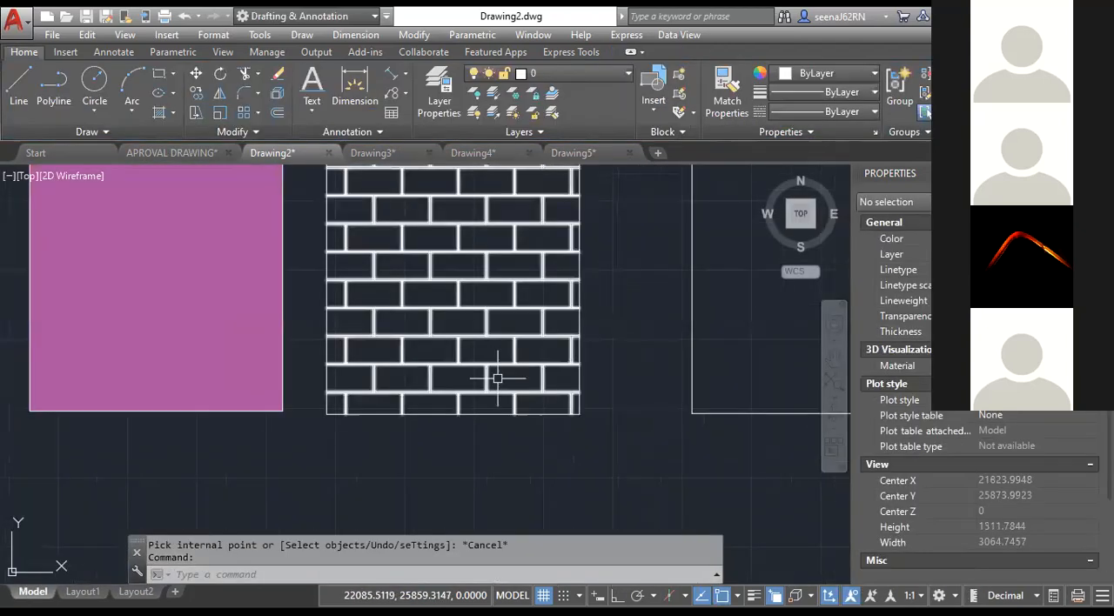
pyautogui.click(498, 389)
pyautogui.scroll(-2, 466, 397)
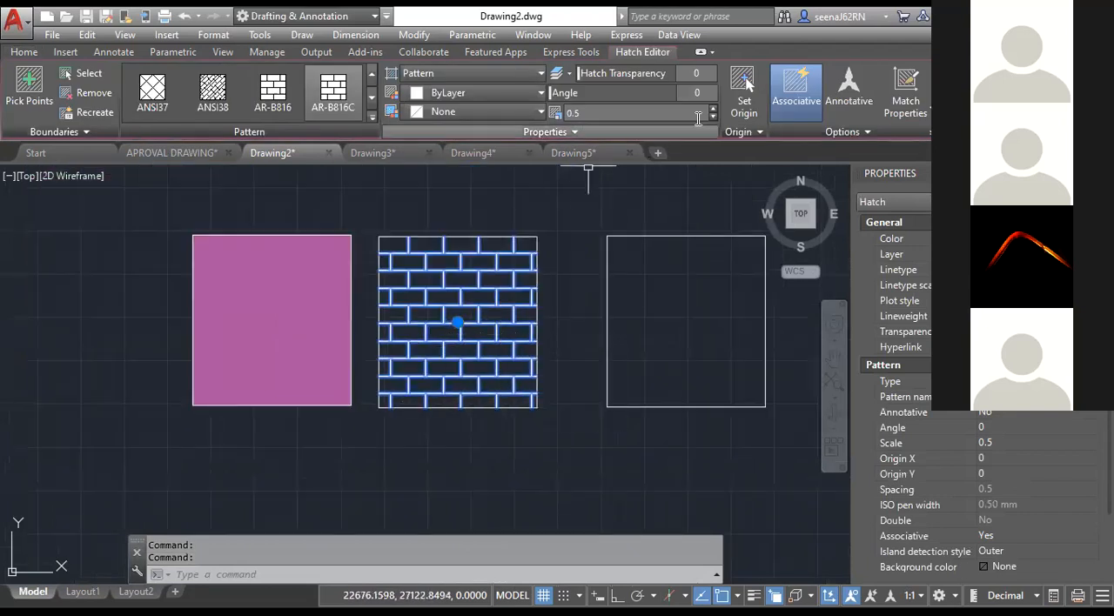
pyautogui.click(745, 103)
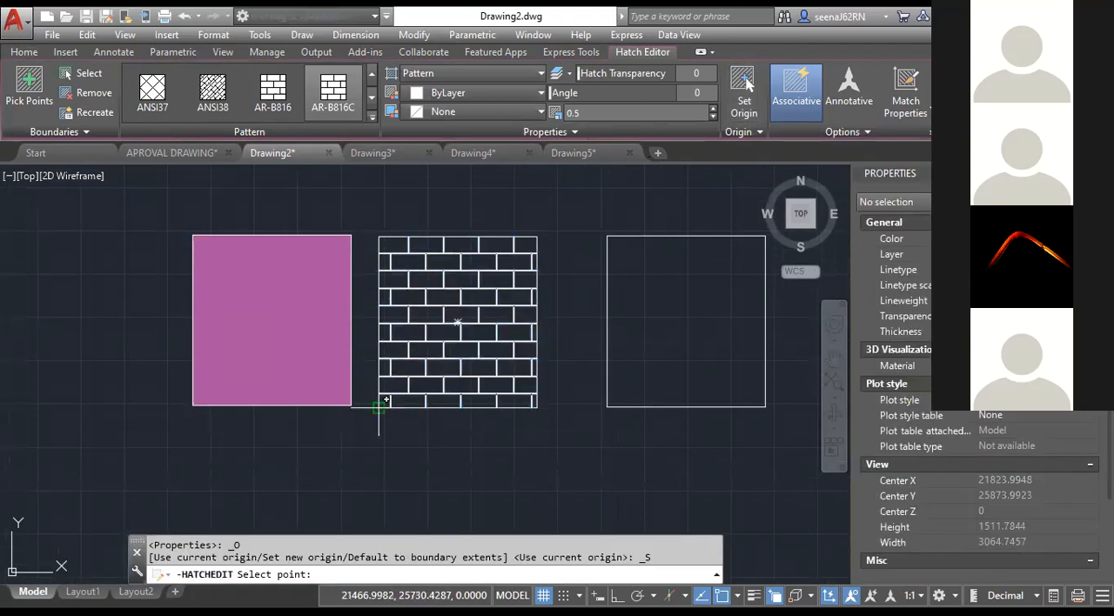
pyautogui.click(380, 403)
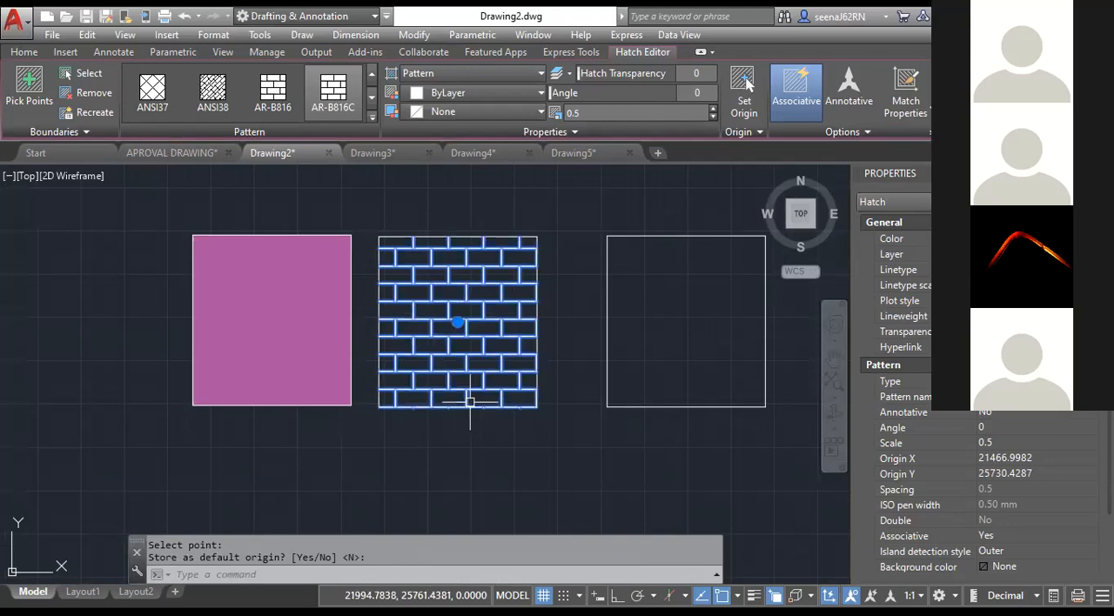
pyautogui.scroll(4, 469, 401)
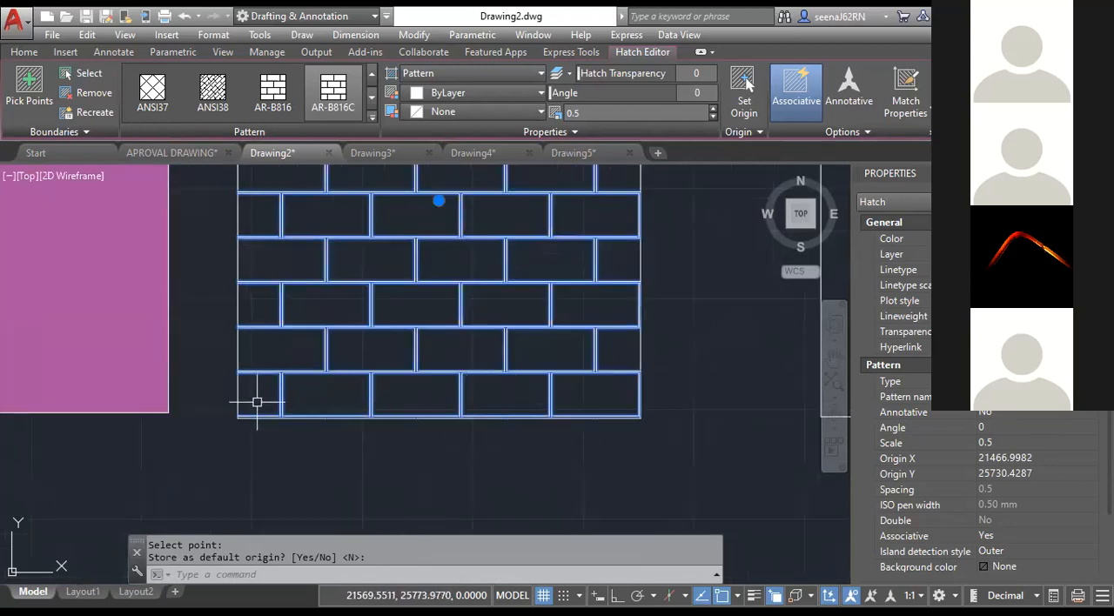
pyautogui.scroll(-4, 293, 380)
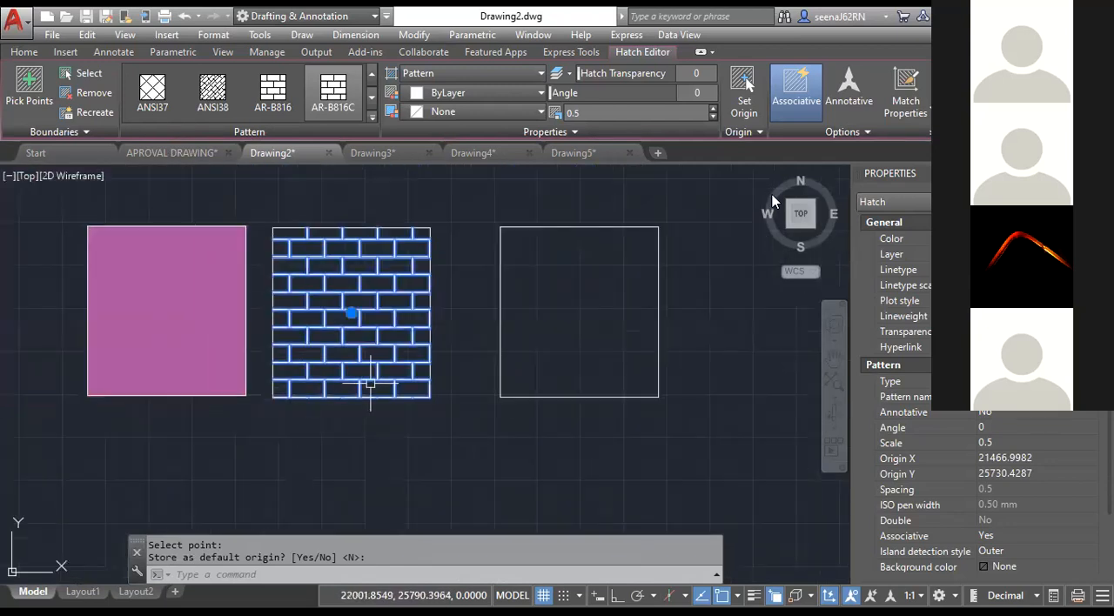
pyautogui.click(961, 91)
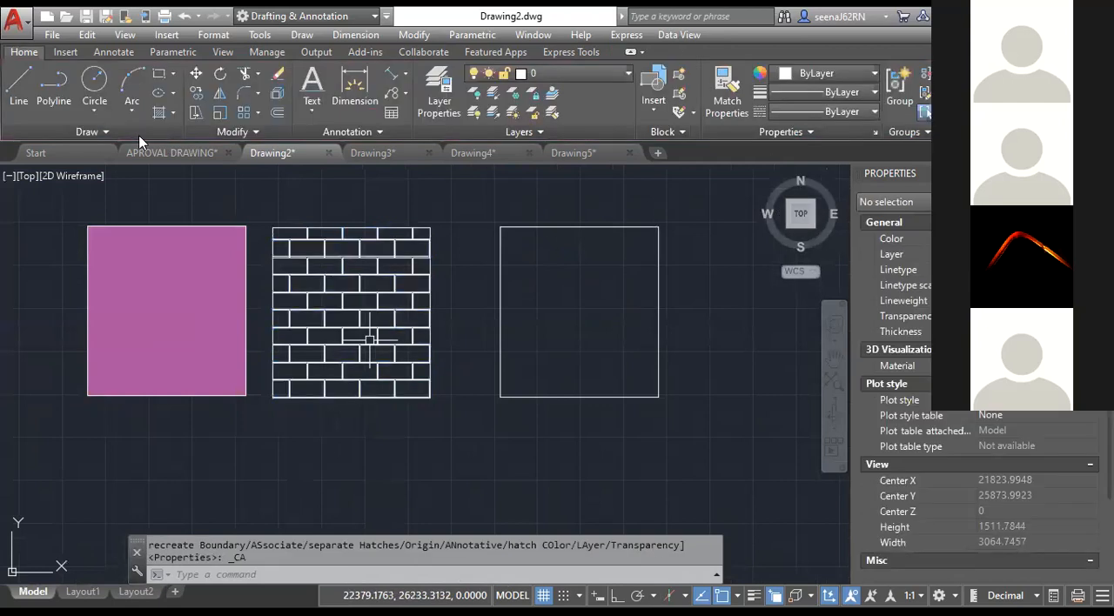
# Fill the third rectangle with a blue and yellow GR_SPHER gradient.
pyautogui.click(173, 114)
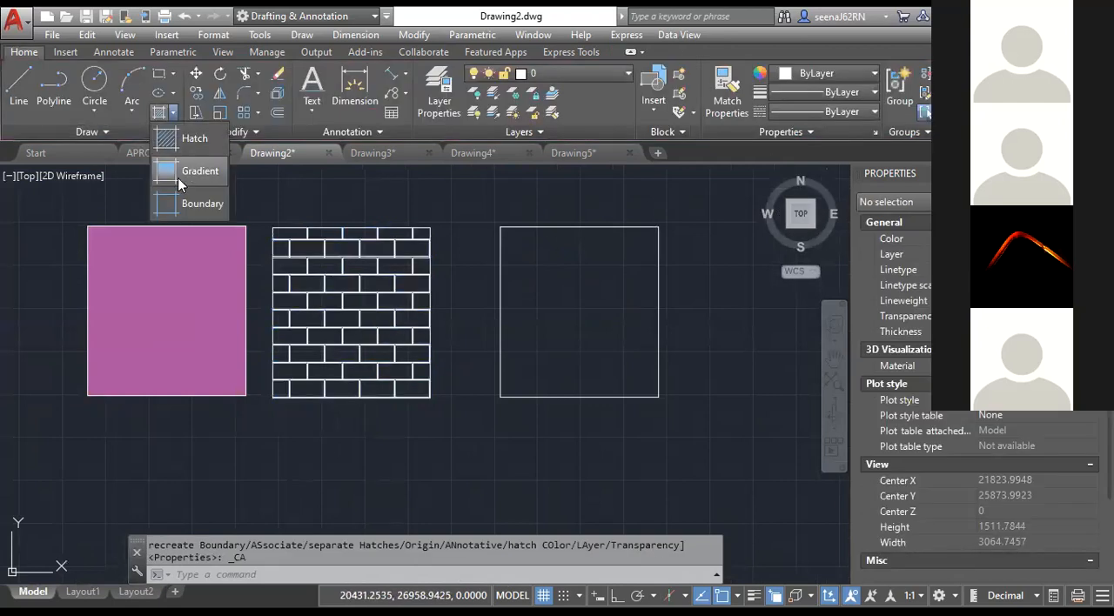
pyautogui.click(178, 178)
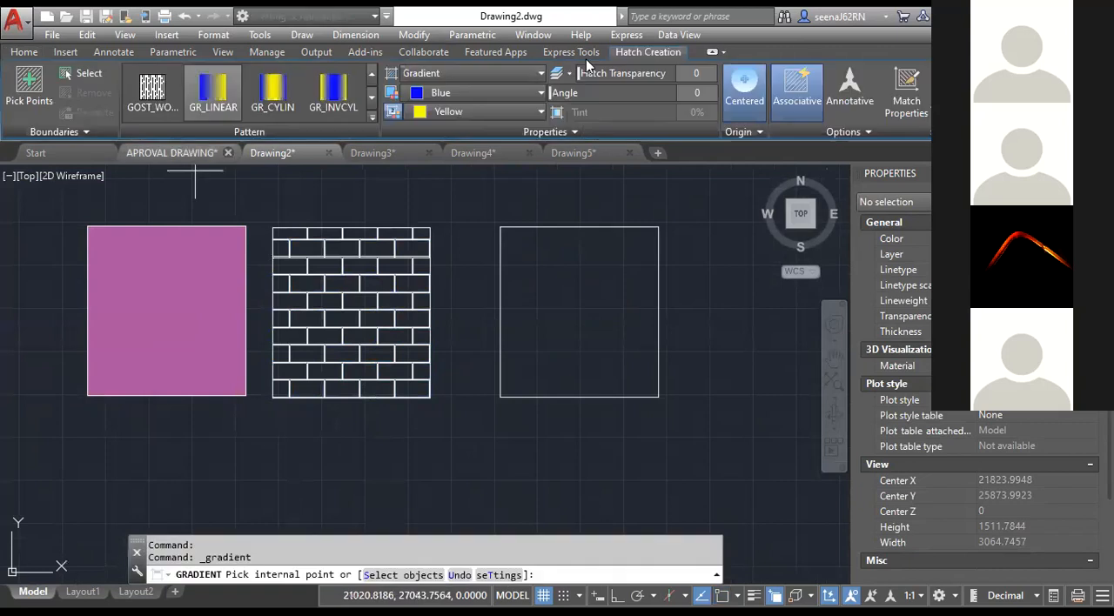
pyautogui.click(370, 115)
pyautogui.click(160, 150)
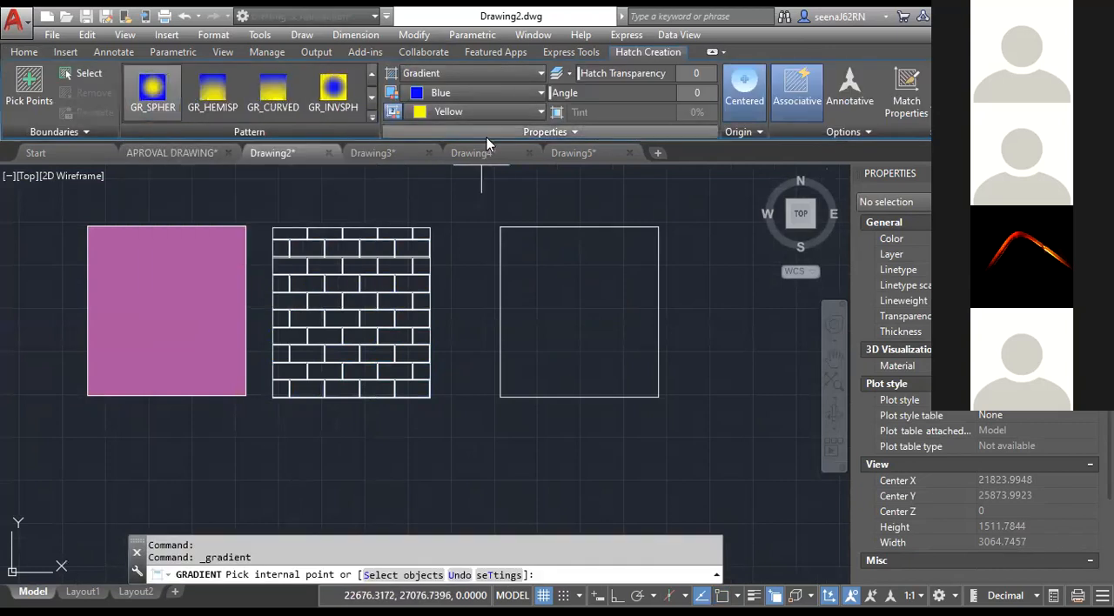
pyautogui.click(592, 310)
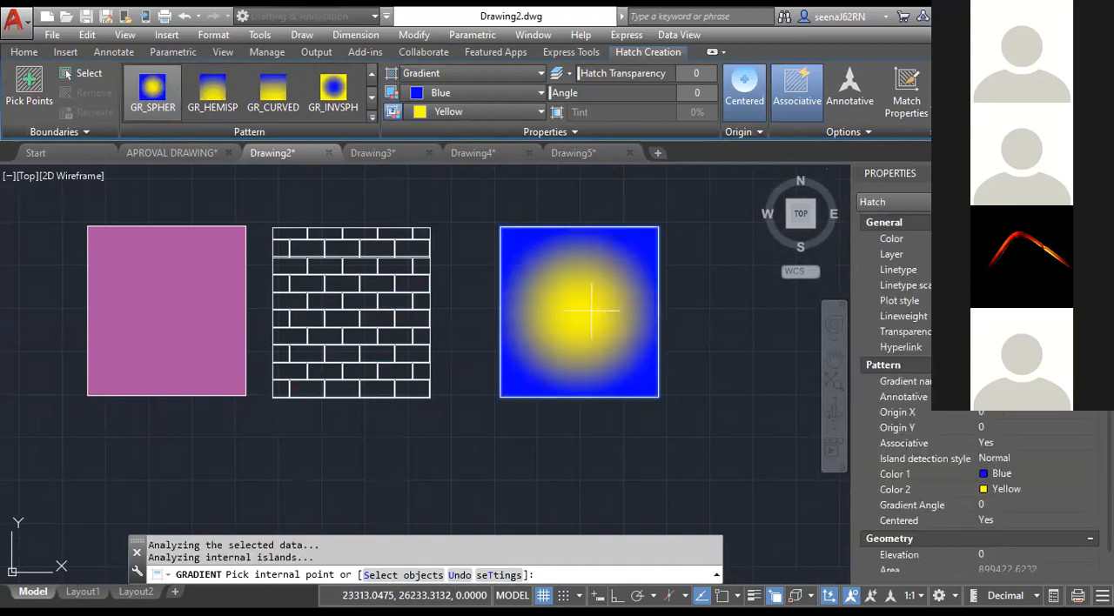
# Change the third rectangle's gradient colours to orange 205,105,40 and black.
pyautogui.click(444, 93)
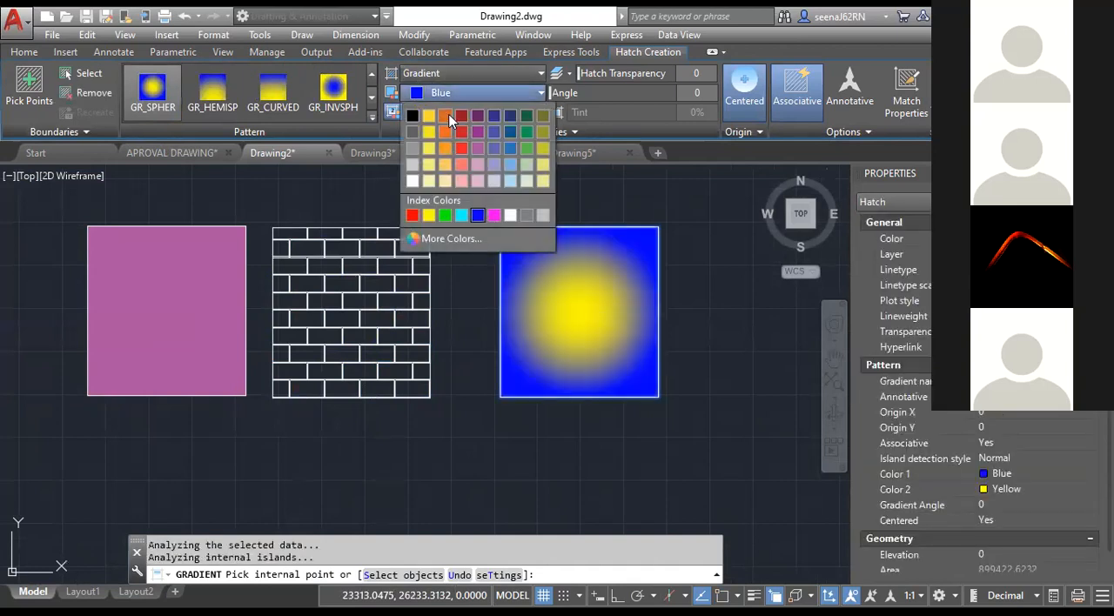
pyautogui.click(453, 114)
pyautogui.click(466, 111)
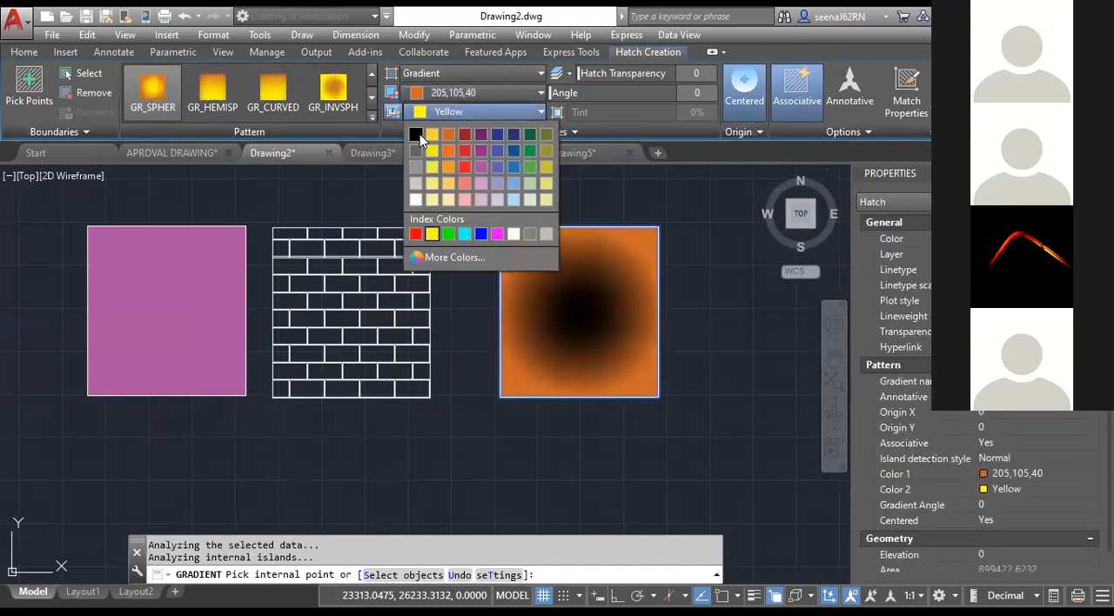
pyautogui.click(418, 136)
pyautogui.press('Return')
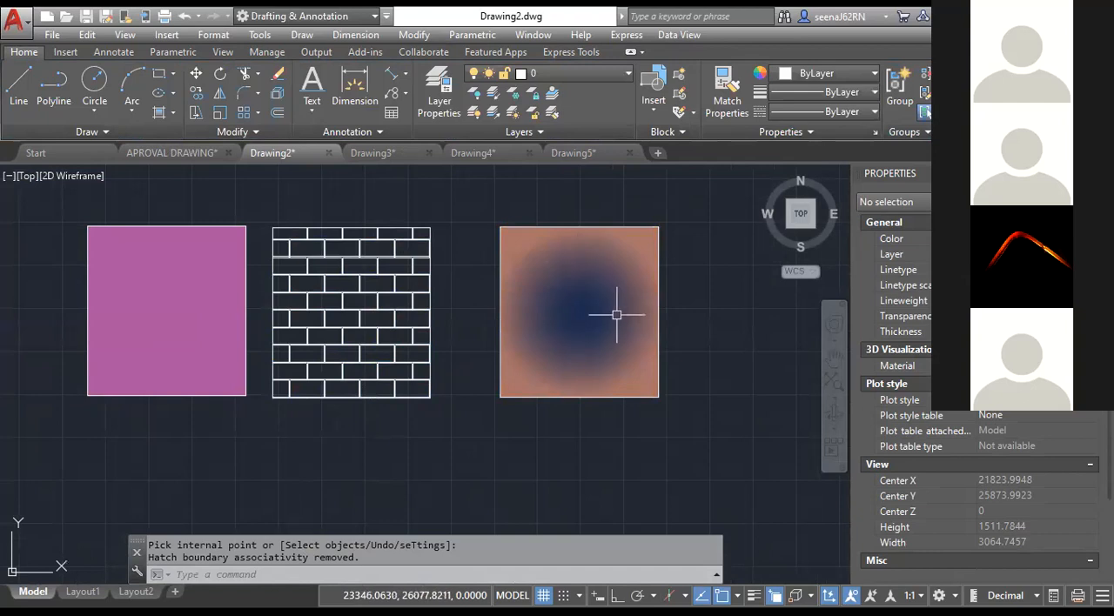
# Overlay the third rectangle's gradient with an AR-B816C brick hatch at scale 0.5 in the colour 0,0,0.
pyautogui.click(173, 119)
pyautogui.click(183, 142)
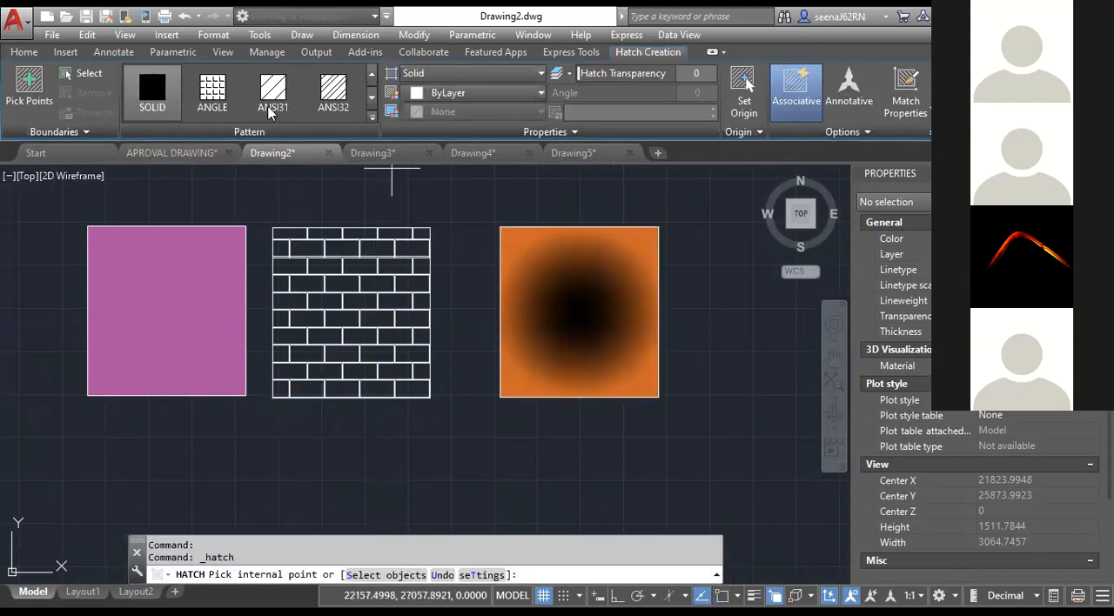
pyautogui.click(373, 116)
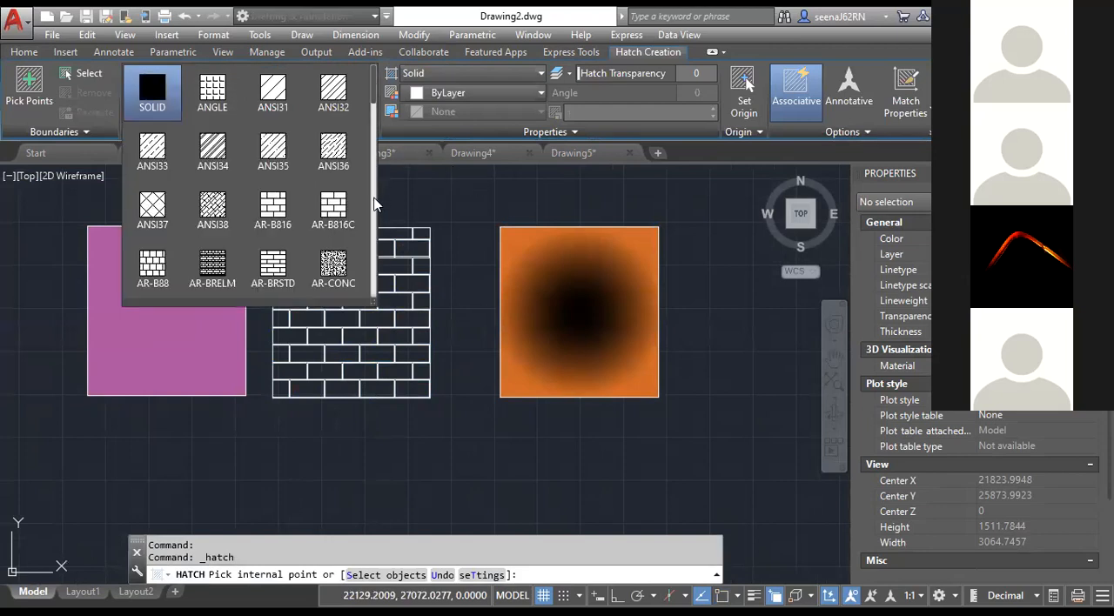
pyautogui.click(320, 200)
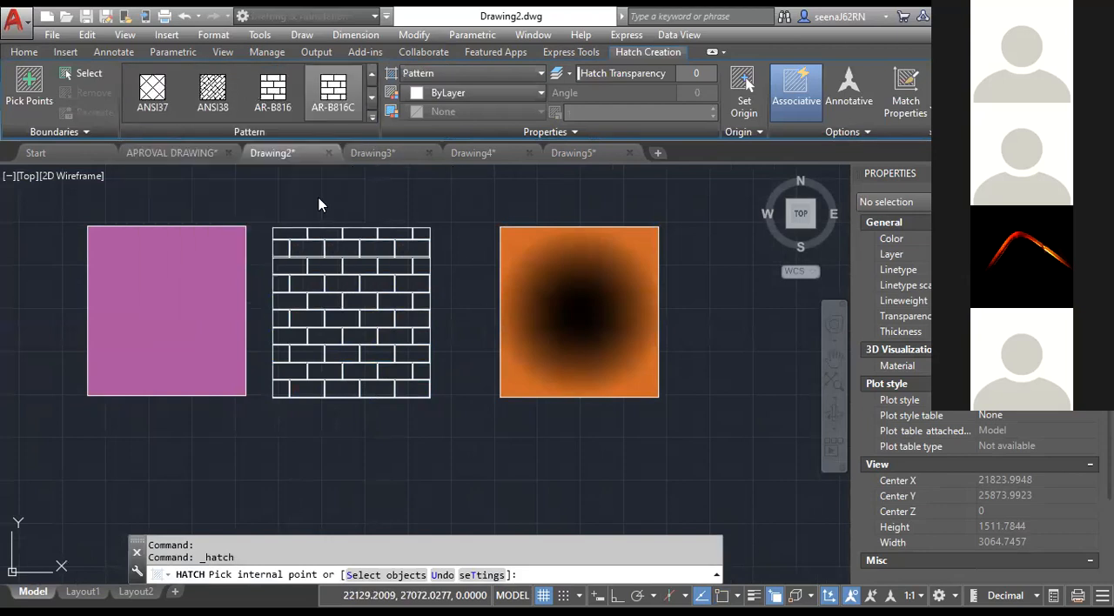
pyautogui.click(558, 295)
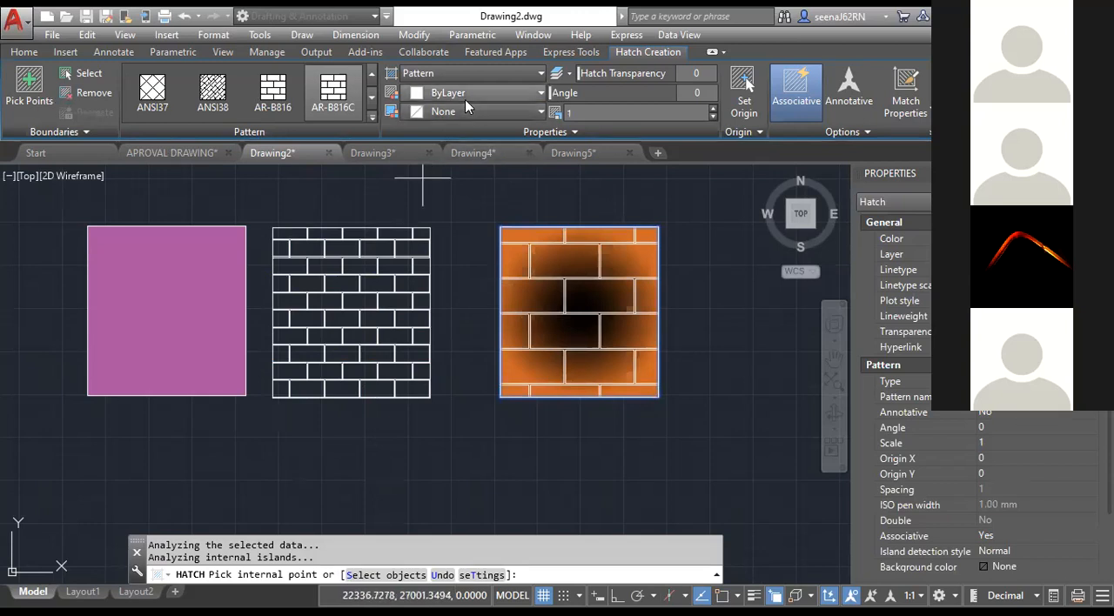
pyautogui.write('0.5')
pyautogui.press('Return')
pyautogui.click(537, 93)
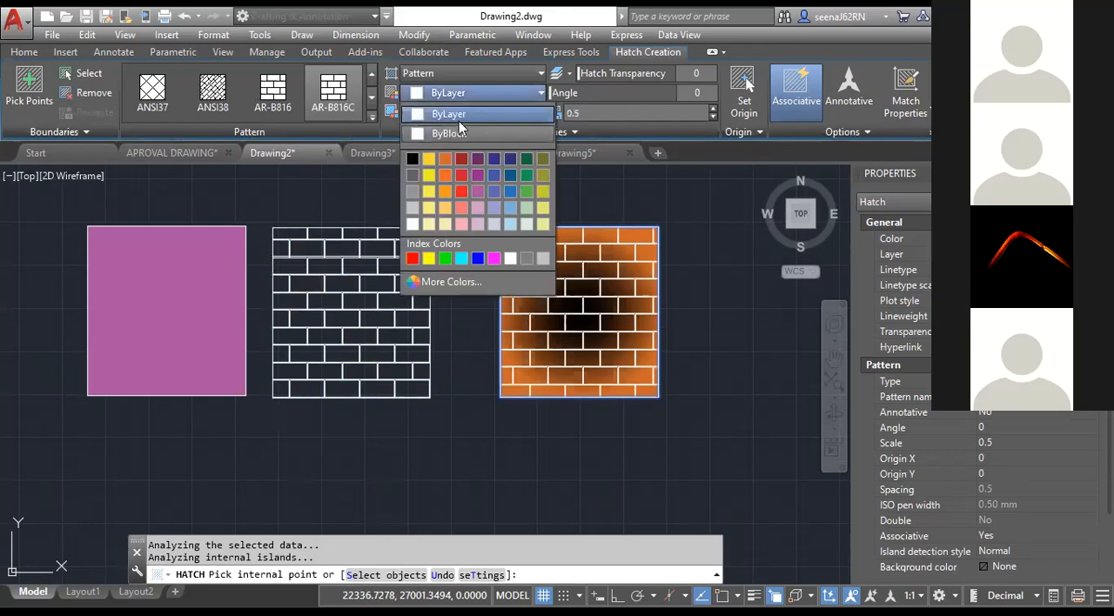
pyautogui.click(412, 159)
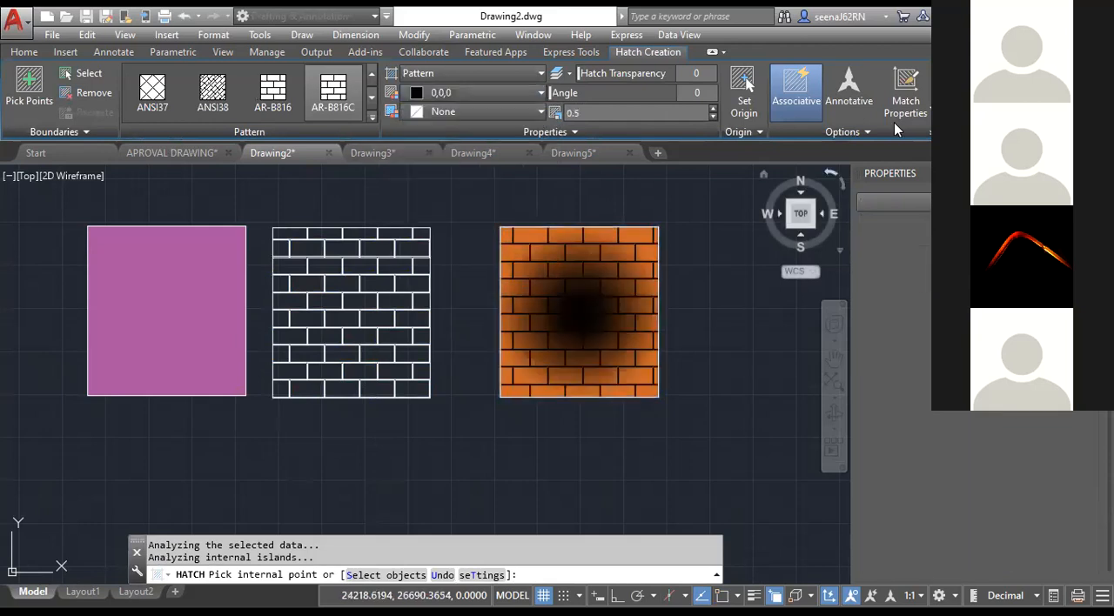
pyautogui.press('Return')
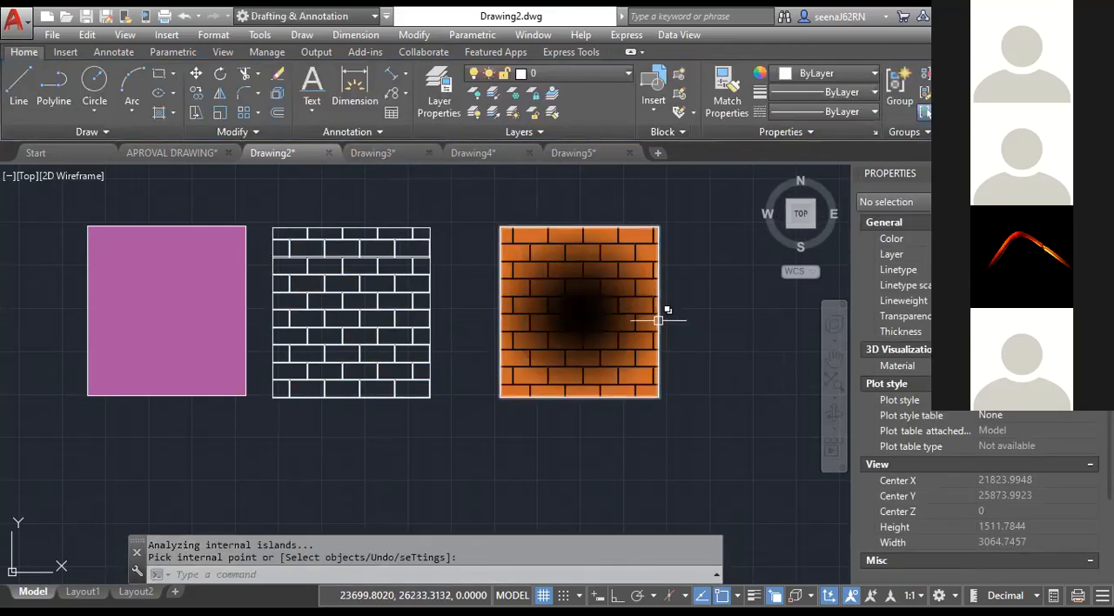
# Draw a large rectangle in the empty area right of the hatched row, with a smaller rectangle nested inside it.
pyautogui.scroll(-4, 540, 377)
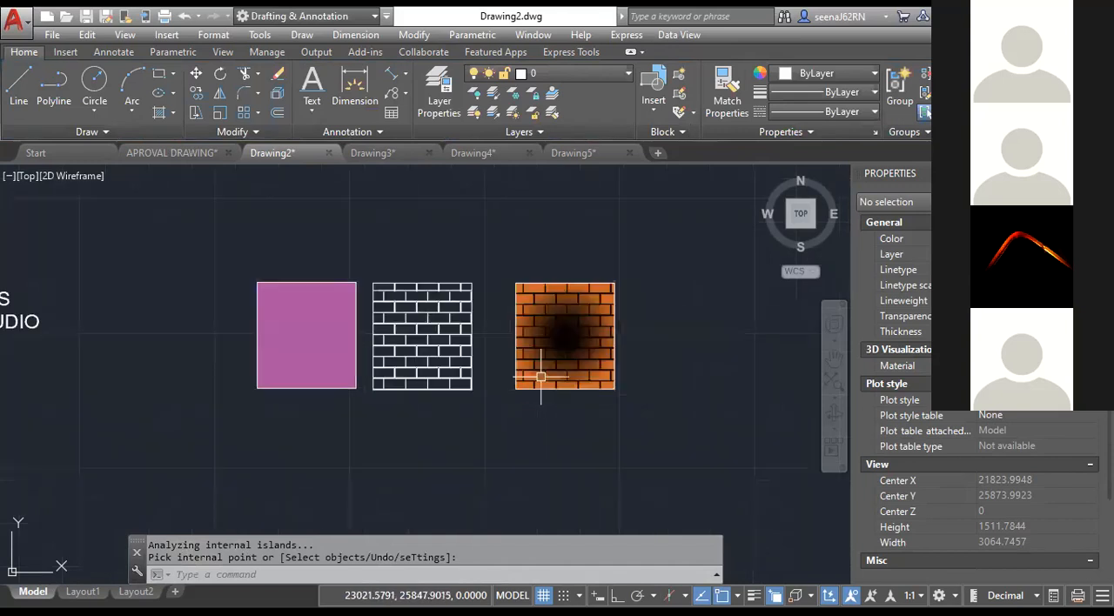
pyautogui.moveTo(627, 378); pyautogui.dragTo(475, 334, button='middle')
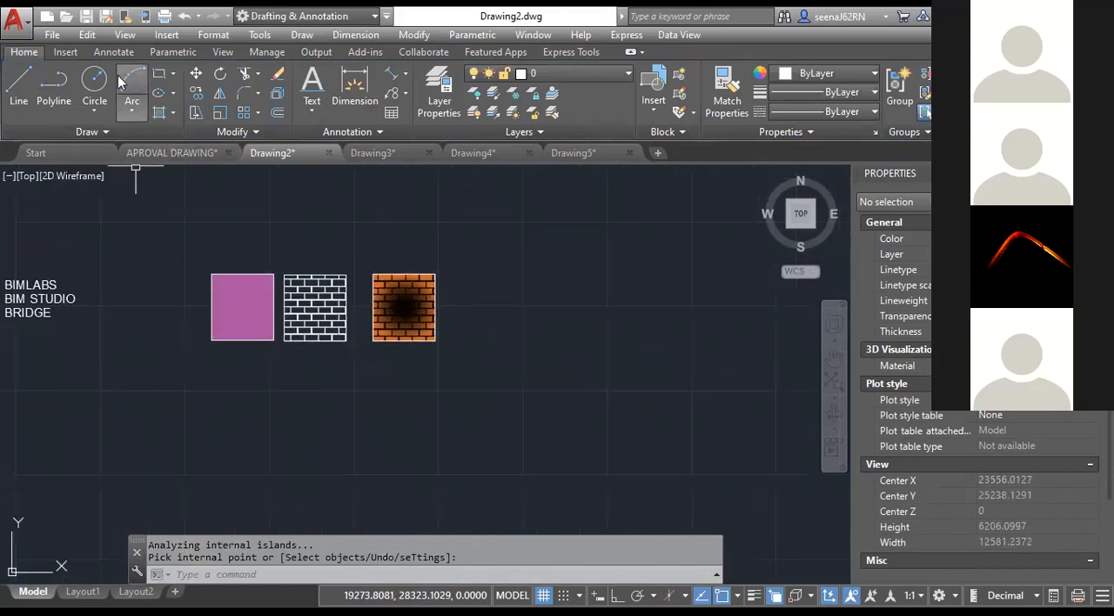
pyautogui.click(158, 74)
pyautogui.moveTo(637, 444); pyautogui.dragTo(412, 391, button='middle')
pyautogui.click(438, 268)
pyautogui.click(712, 475)
pyautogui.click(158, 74)
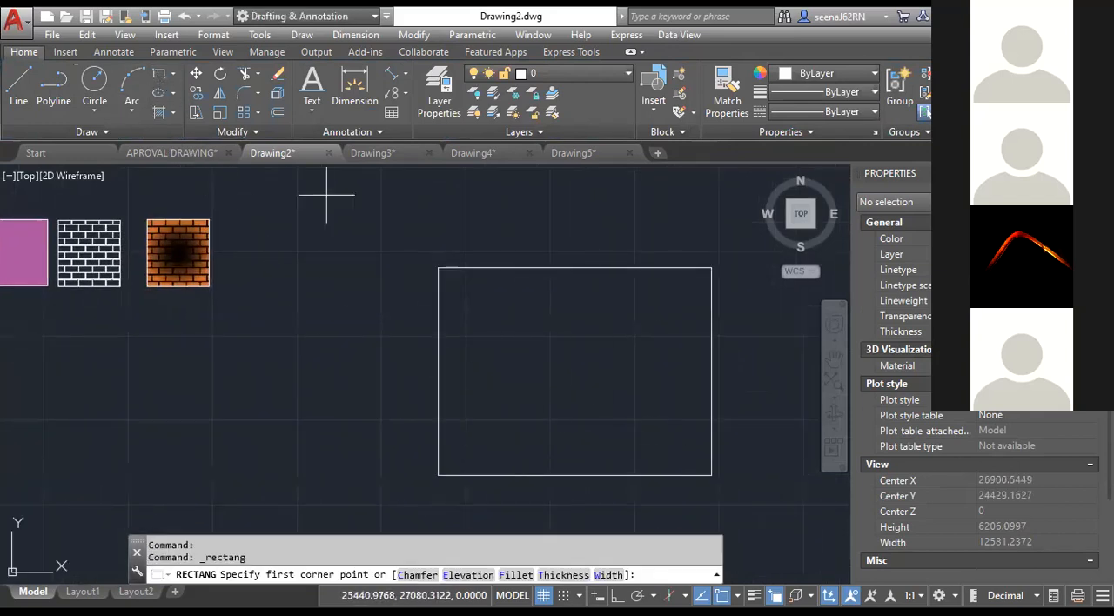
pyautogui.click(495, 303)
pyautogui.click(666, 431)
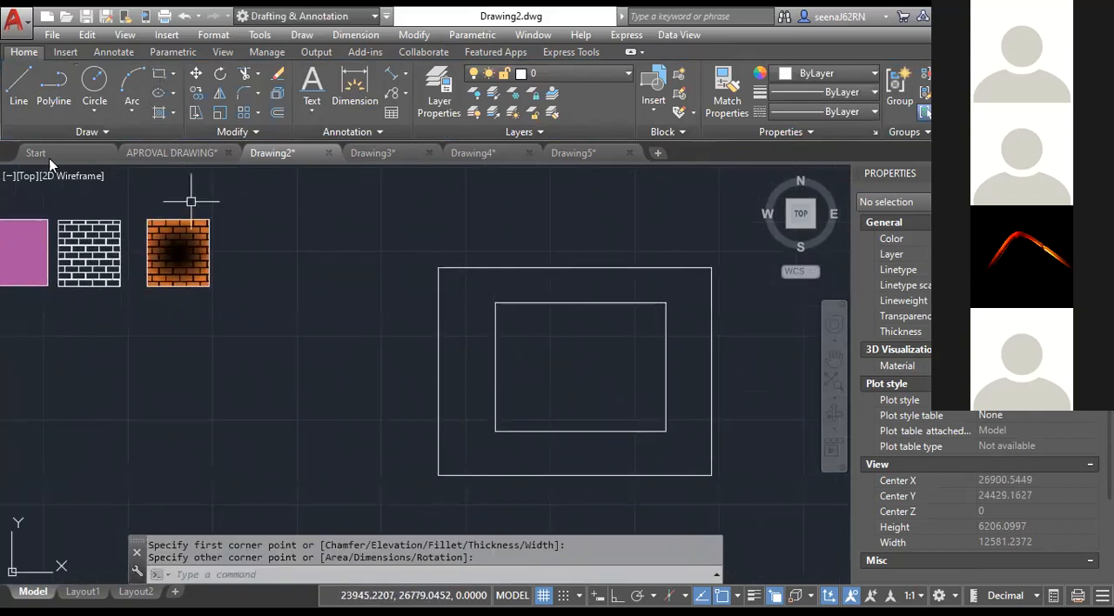
# Draw a small circle inside the inner rectangle, slightly above and left of its centre.
pyautogui.click(94, 83)
pyautogui.click(571, 352)
pyautogui.click(583, 376)
# Hatch the large nested figure with AR-B816C using the Normal island display style, picking a point between the two rectangles.
pyautogui.scroll(3, 583, 374)
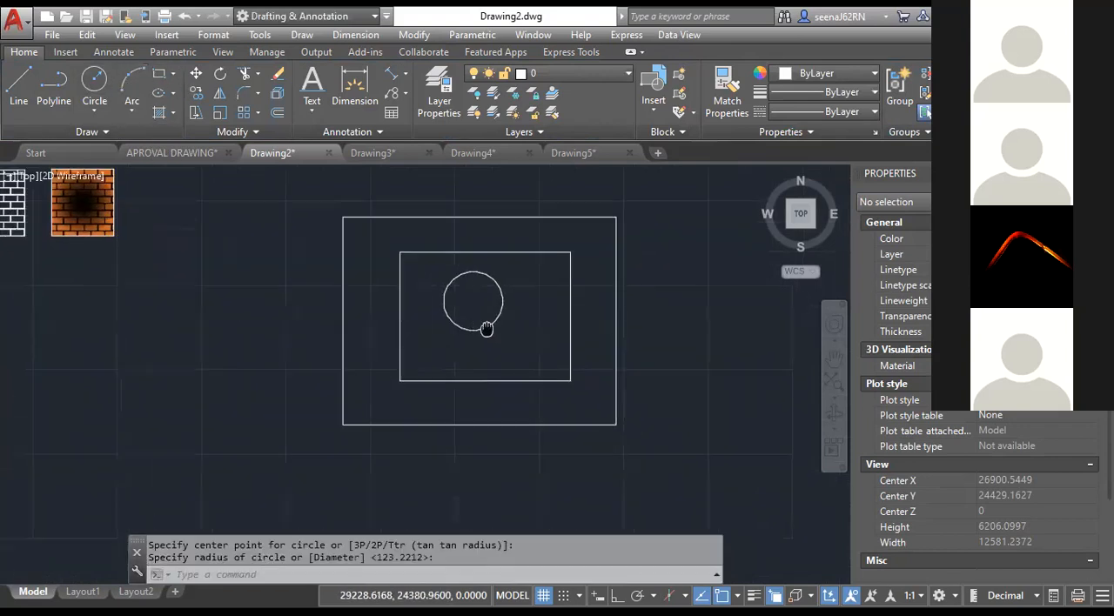
pyautogui.scroll(-2, 486, 327)
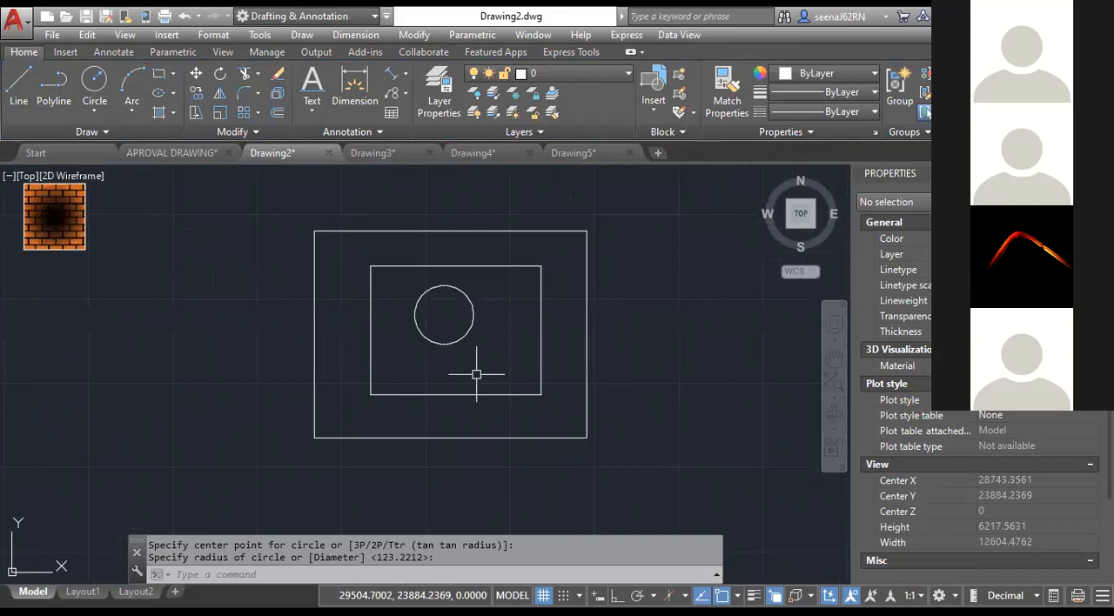
pyautogui.click(173, 112)
pyautogui.click(186, 144)
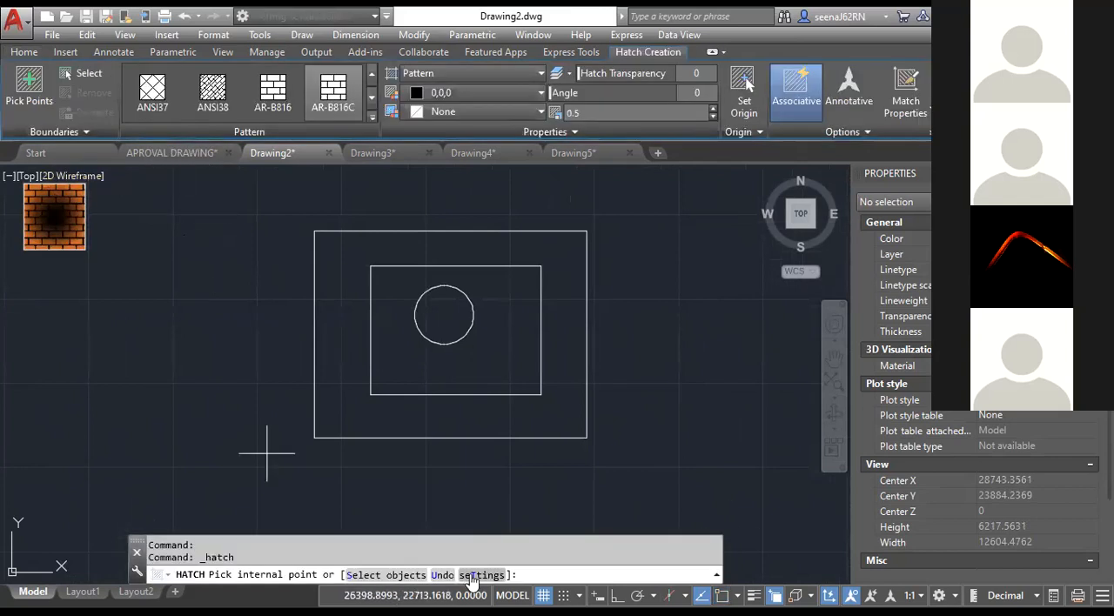
pyautogui.write('T')
pyautogui.press('Return')
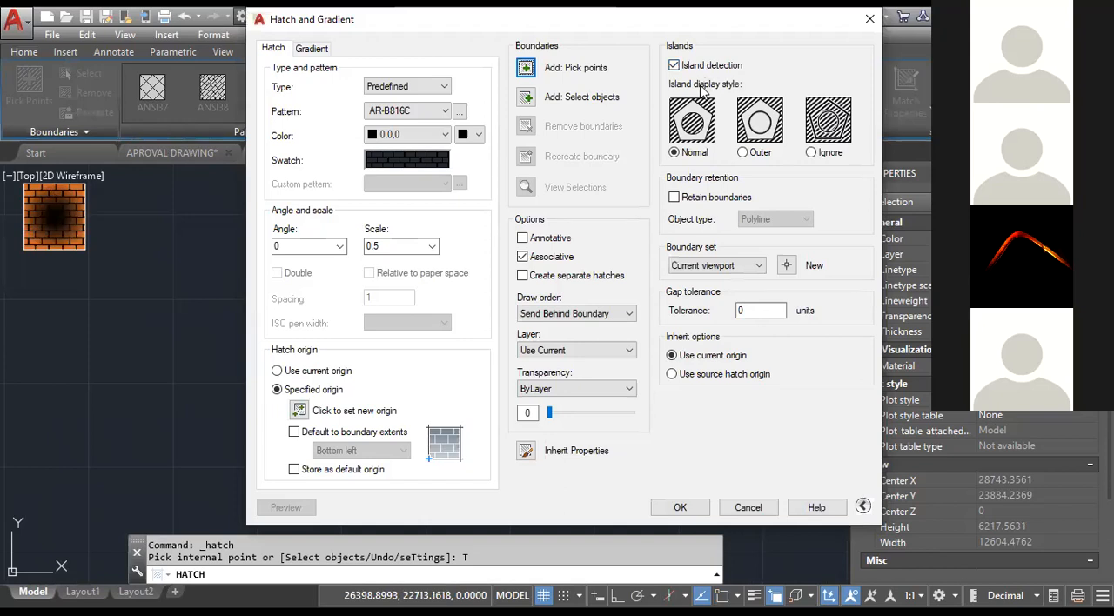
pyautogui.click(680, 506)
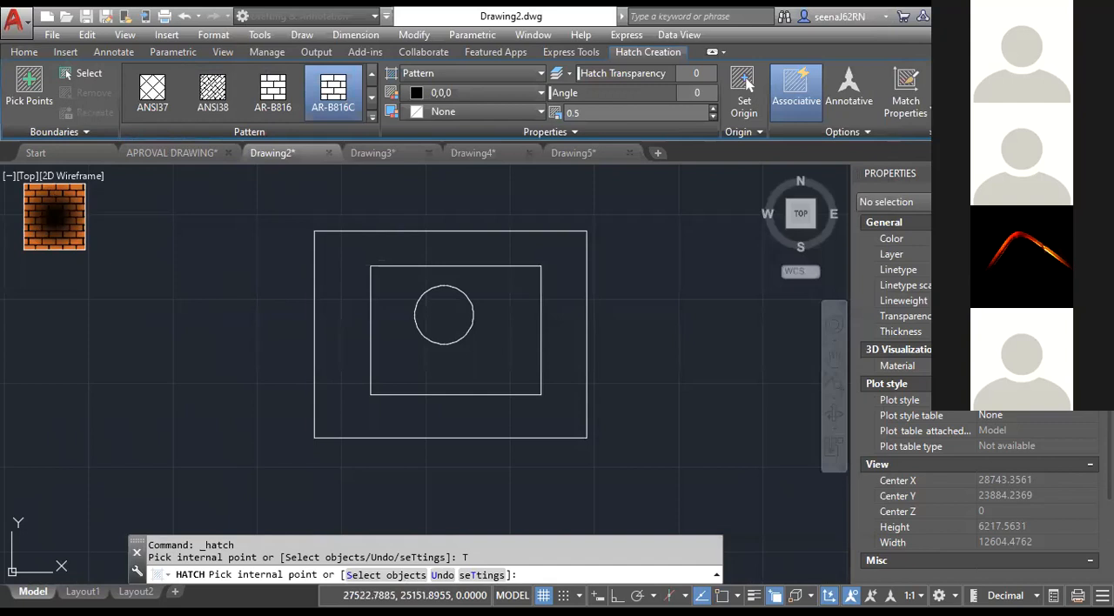
pyautogui.click(340, 293)
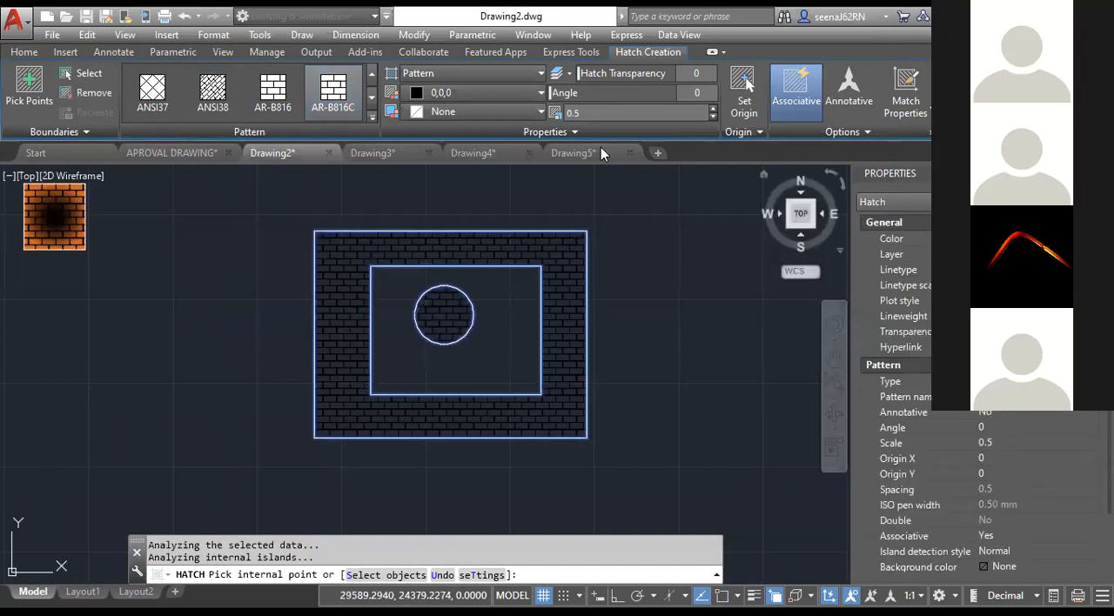
# Set the nested figure's brick hatch colour to ByLayer and finish the hatch.
pyautogui.click(479, 92)
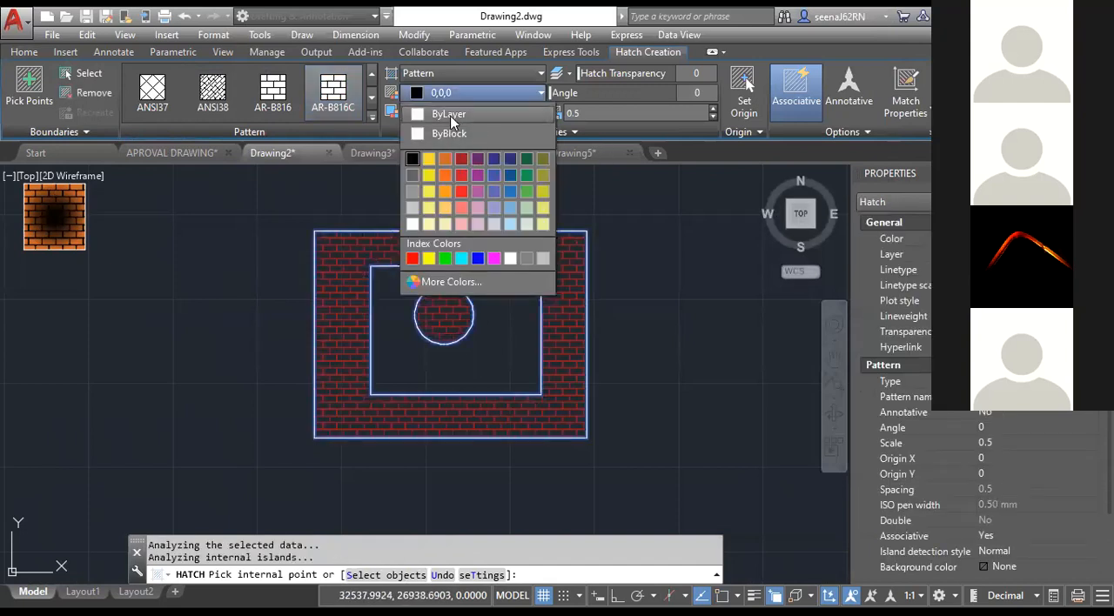
pyautogui.click(439, 109)
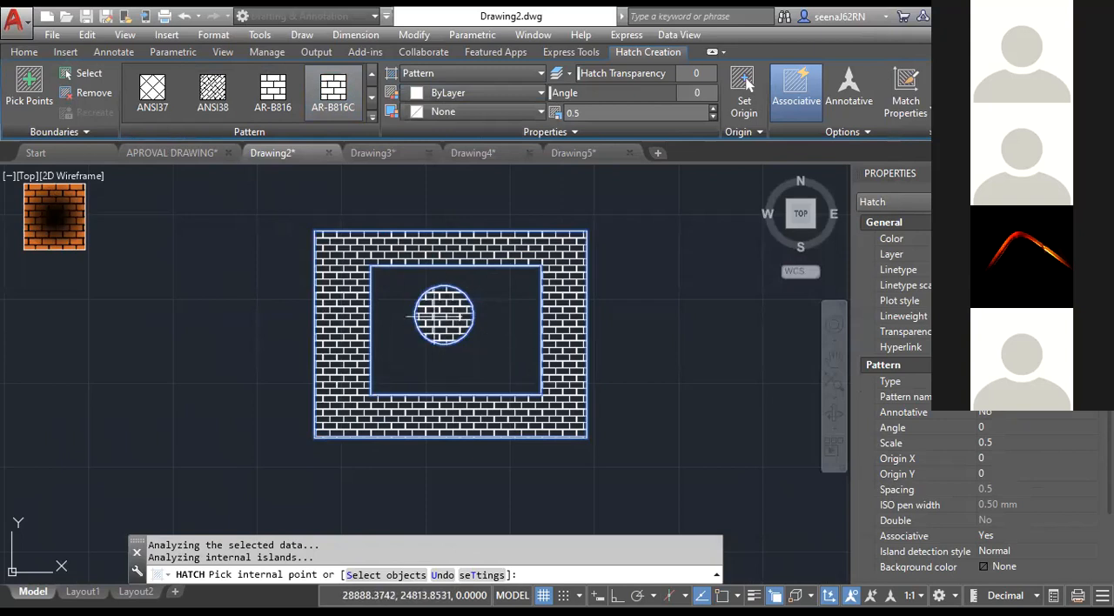
pyautogui.press('Return')
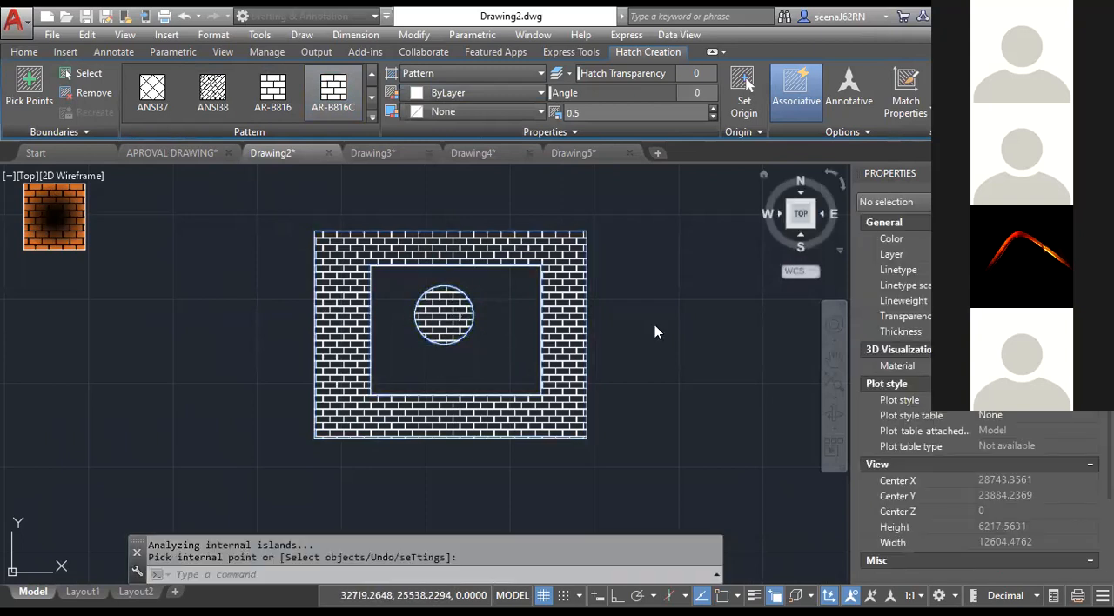
# Replace the nested figure's hatch with an AR-B816C hatch using the Outer island display style, picking a point between the two rectangles.
pyautogui.click(566, 406)
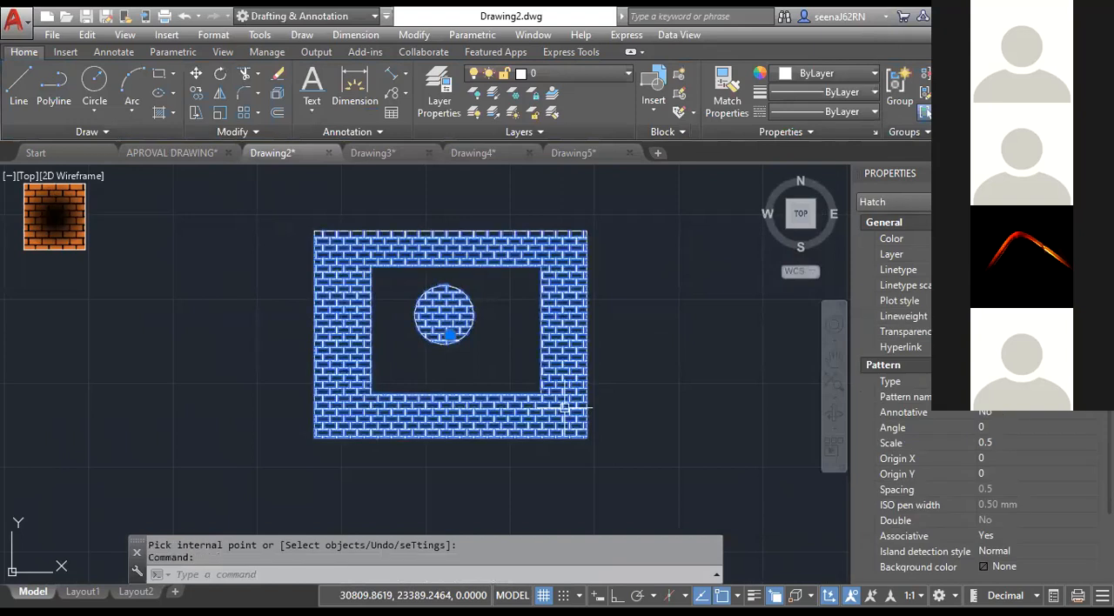
pyautogui.press('Delete')
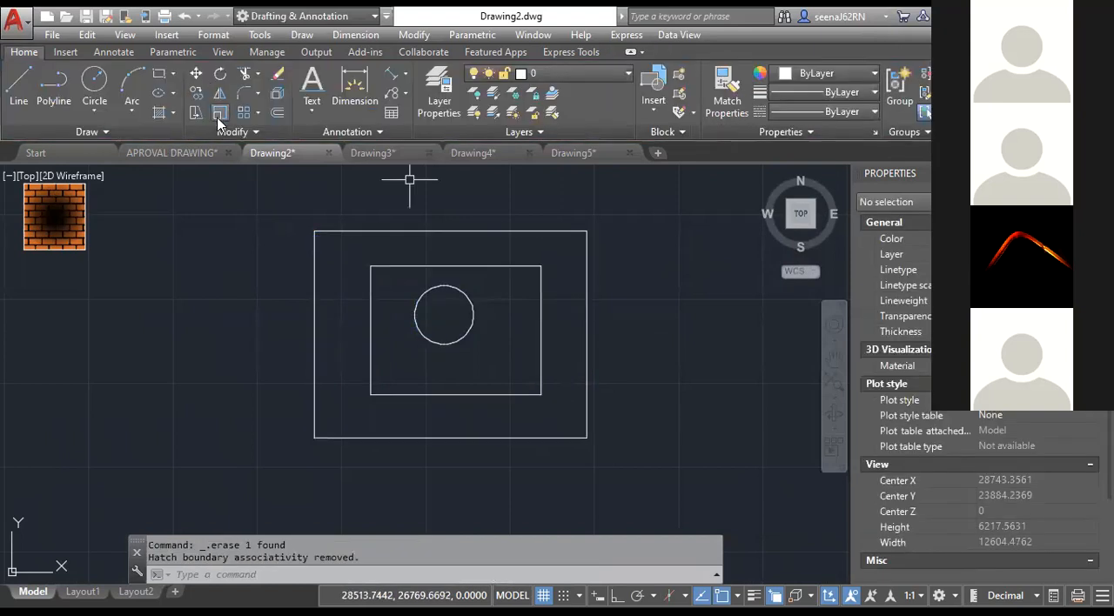
pyautogui.click(159, 113)
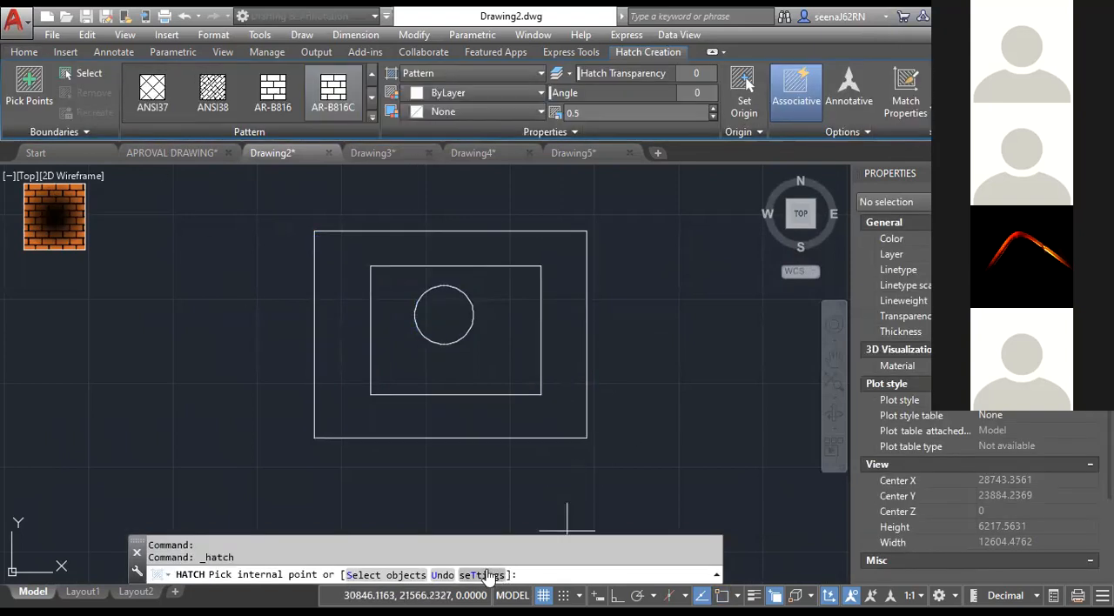
pyautogui.write('T')
pyautogui.press('Return')
pyautogui.click(743, 152)
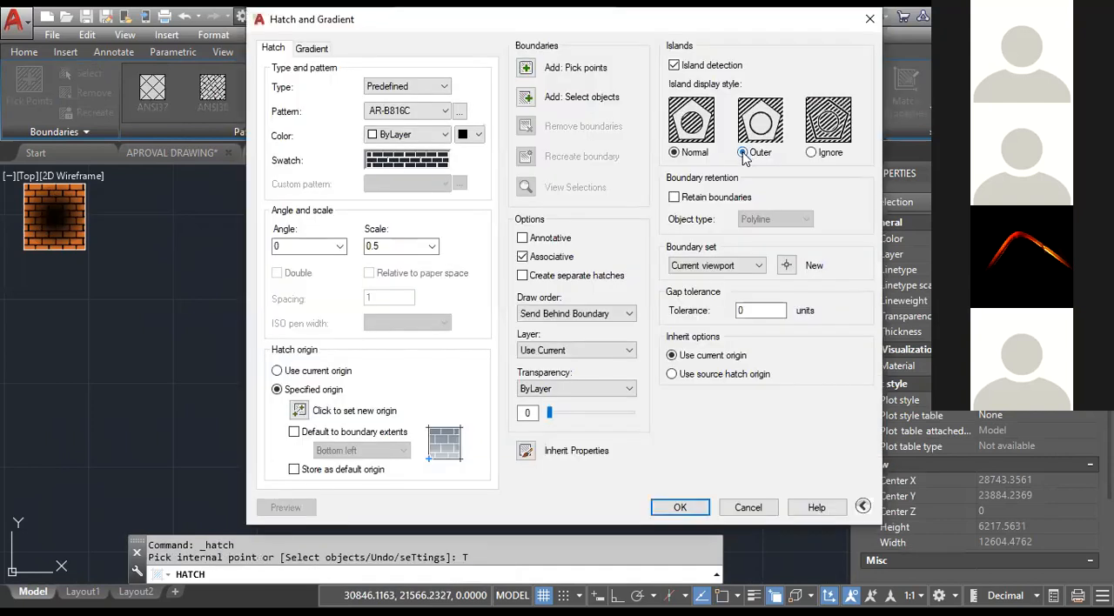
pyautogui.click(680, 507)
pyautogui.click(506, 412)
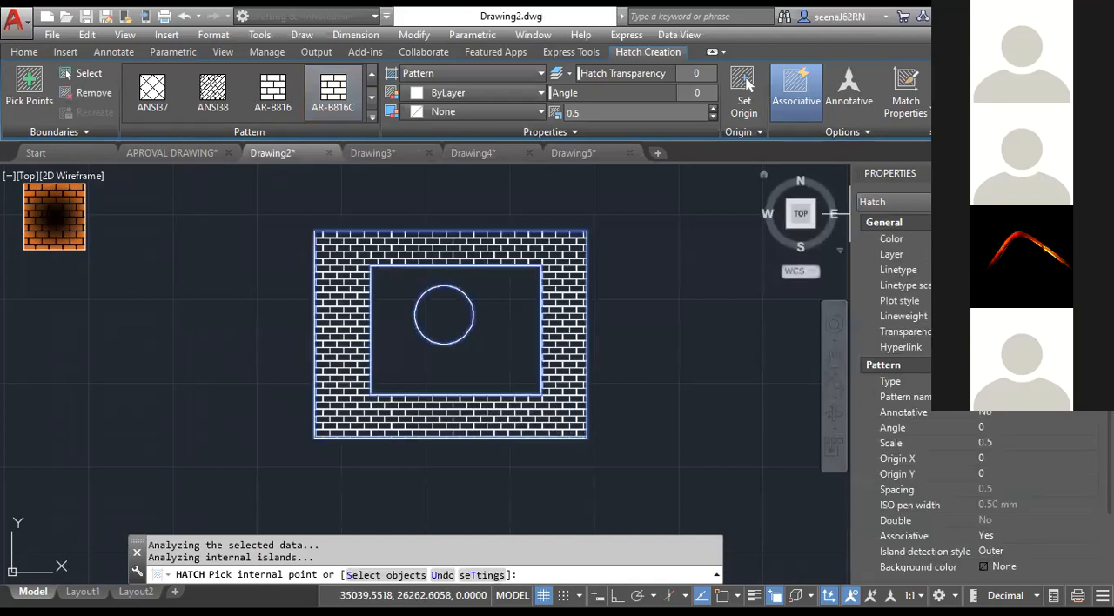
pyautogui.press('Return')
# Replace the nested figure's hatch with an AR-B816C hatch using the Ignore island display style, picking a point between the two rectangles.
pyautogui.click(559, 340)
pyautogui.press('Delete')
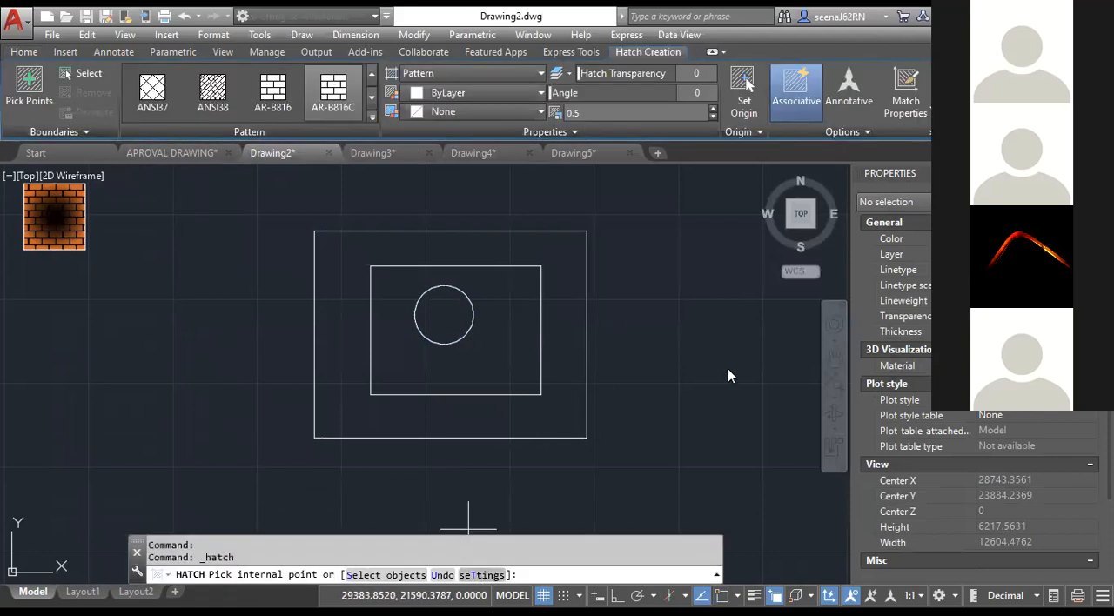
pyautogui.write('T')
pyautogui.press('Return')
pyautogui.click(832, 117)
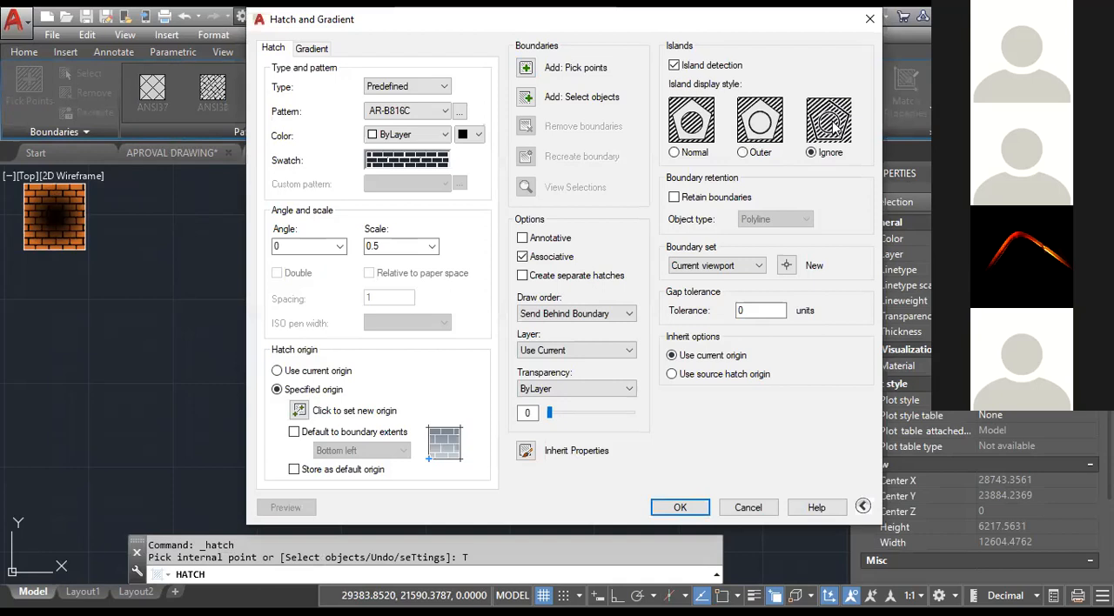
pyautogui.click(680, 508)
pyautogui.click(556, 410)
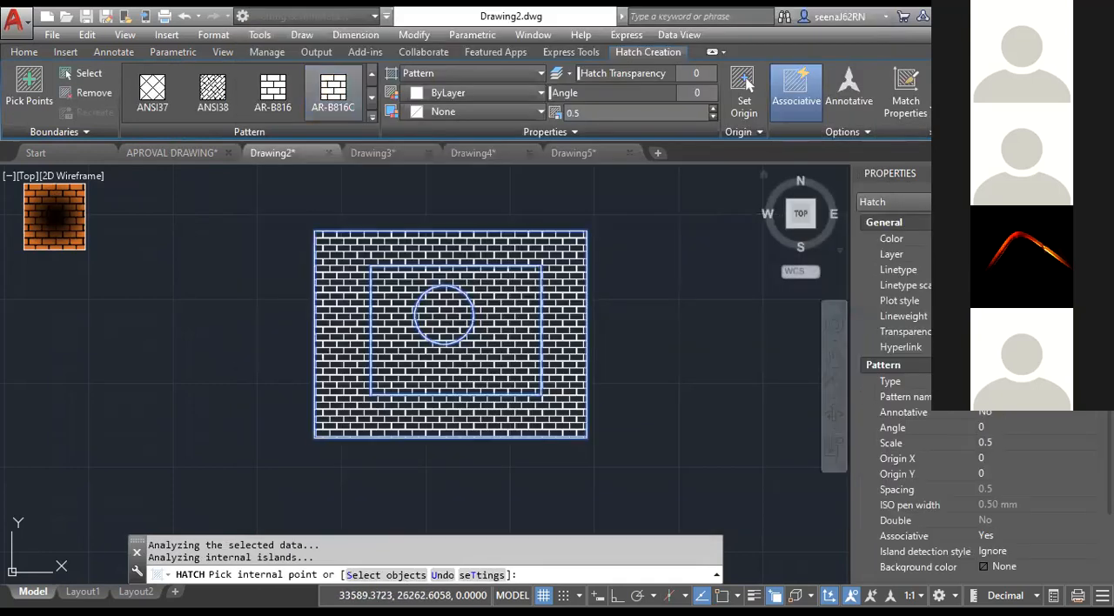
pyautogui.click(958, 91)
# Erase the brick hatch from the nested figure.
pyautogui.click(571, 373)
pyautogui.press('Delete')
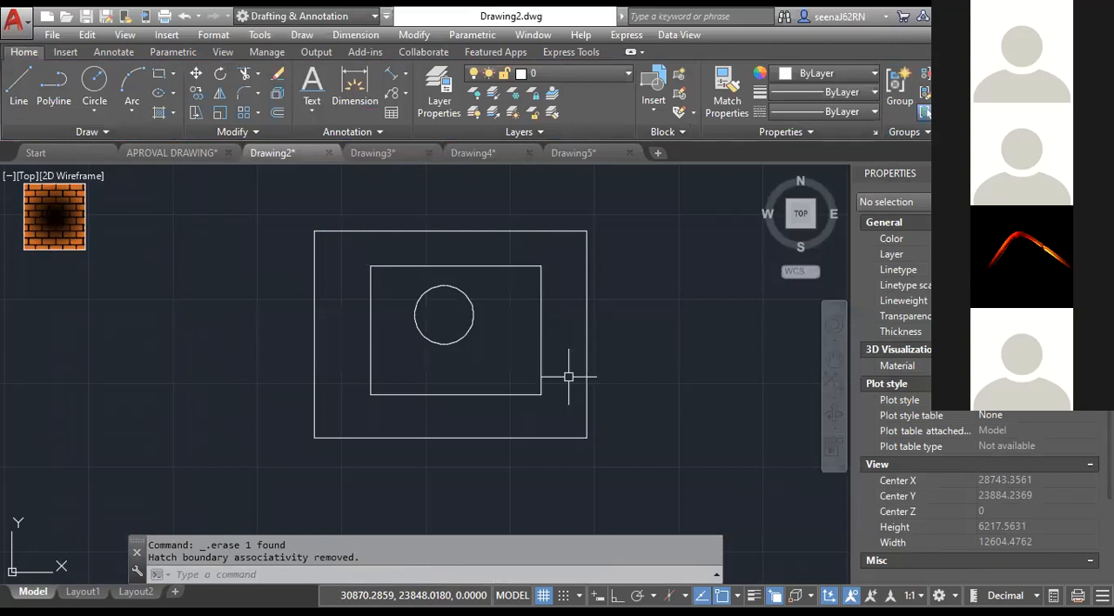
# Draw a rectangle with the Rectangle command in the empty area to the right of the nested figure.
pyautogui.scroll(-5, 137, 291)
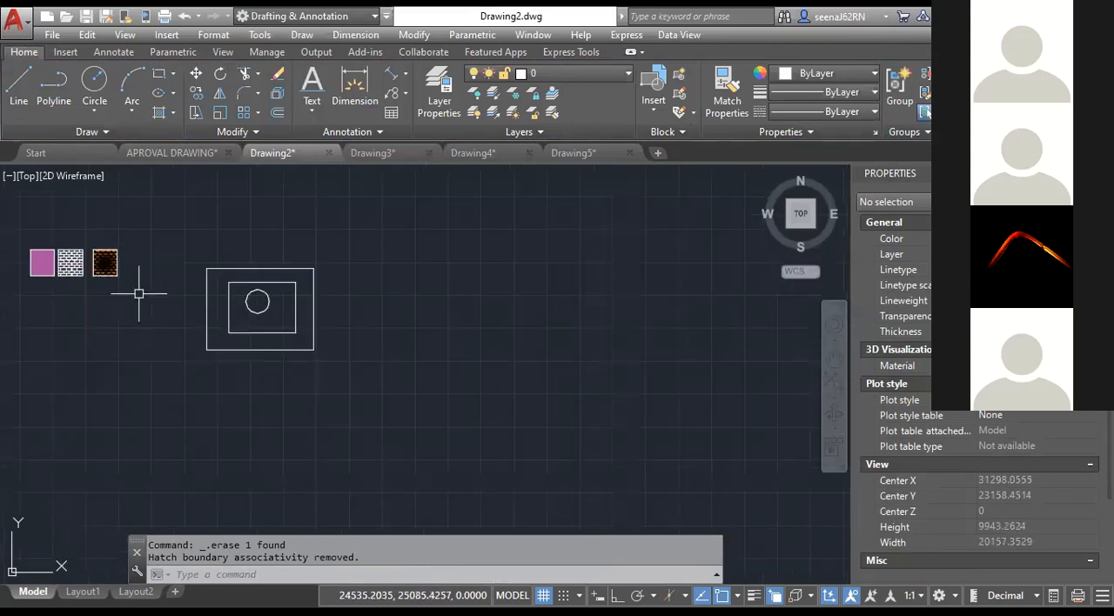
pyautogui.moveTo(174, 348); pyautogui.dragTo(383, 385, button='middle')
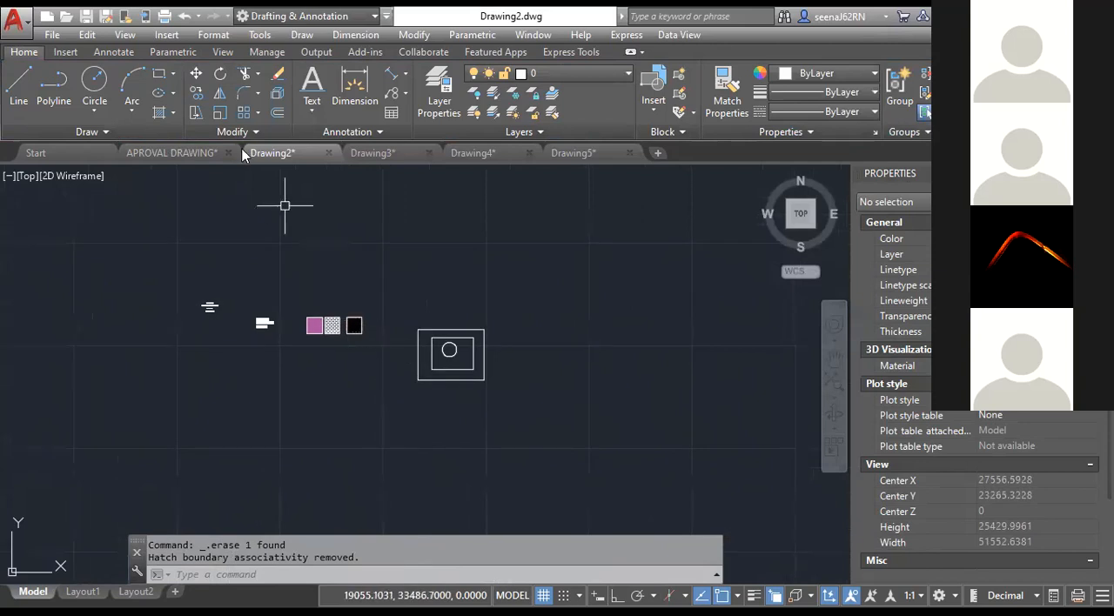
pyautogui.click(159, 76)
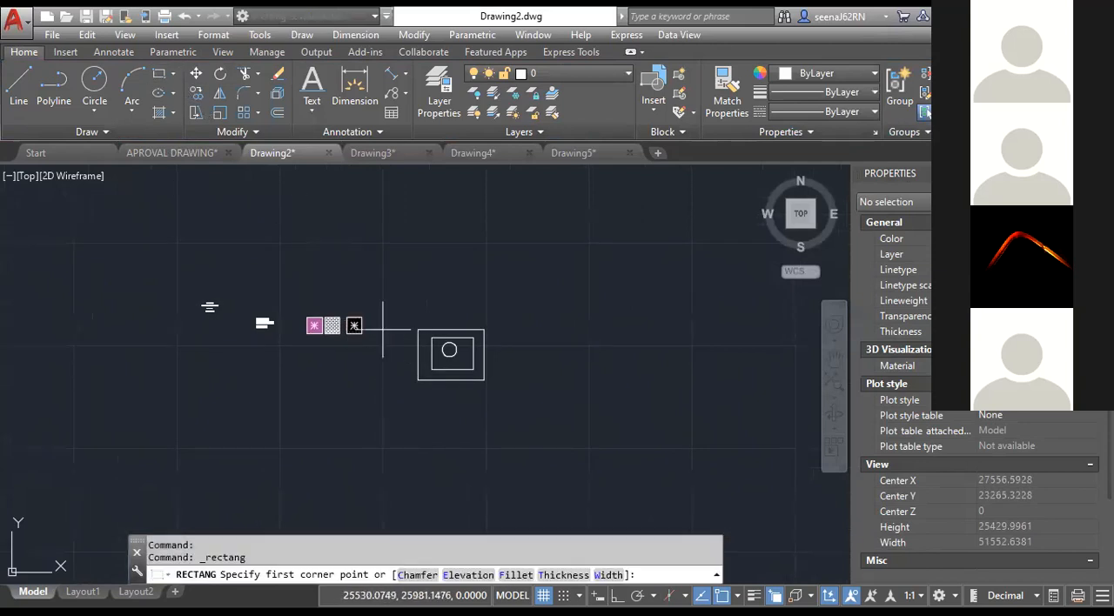
pyautogui.moveTo(363, 326); pyautogui.dragTo(187, 316, button='middle')
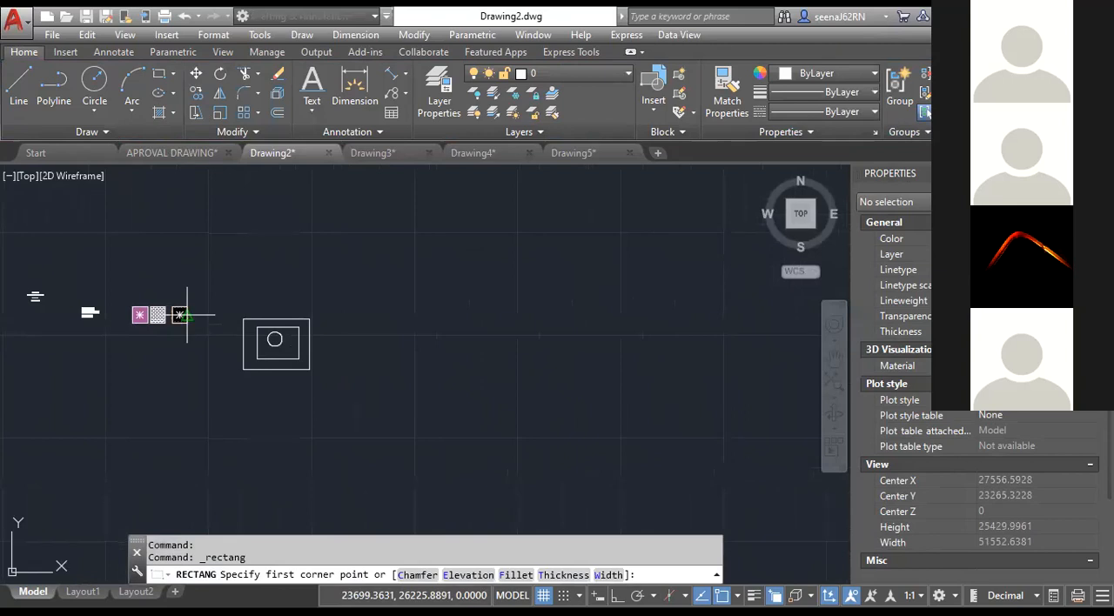
pyautogui.scroll(20, 368, 291)
pyautogui.click(329, 261)
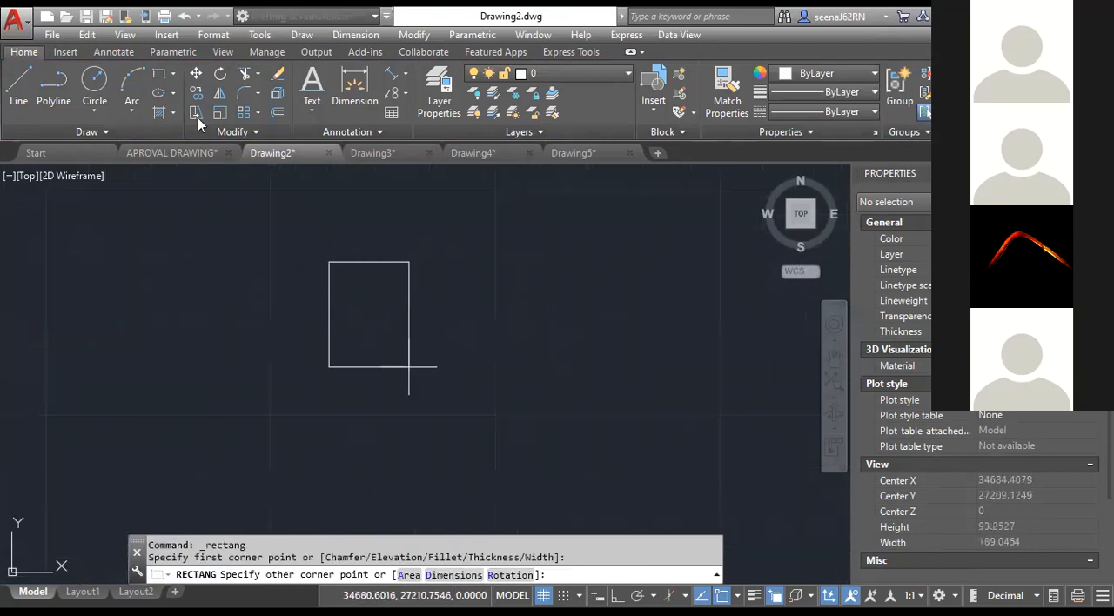
pyautogui.click(644, 457)
# Draw a larger closed rectangle from separate lines to the right of the new rectangle, with Ortho mode on.
pyautogui.click(18, 87)
pyautogui.scroll(-2, 520, 455)
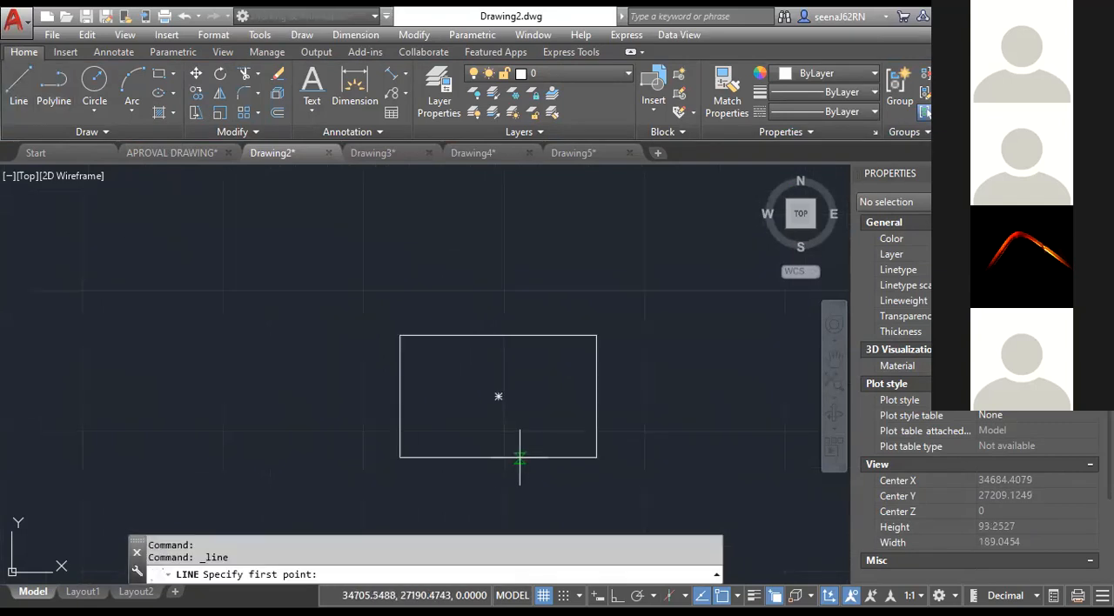
pyautogui.moveTo(525, 452); pyautogui.dragTo(267, 351, button='middle')
pyautogui.click(394, 234)
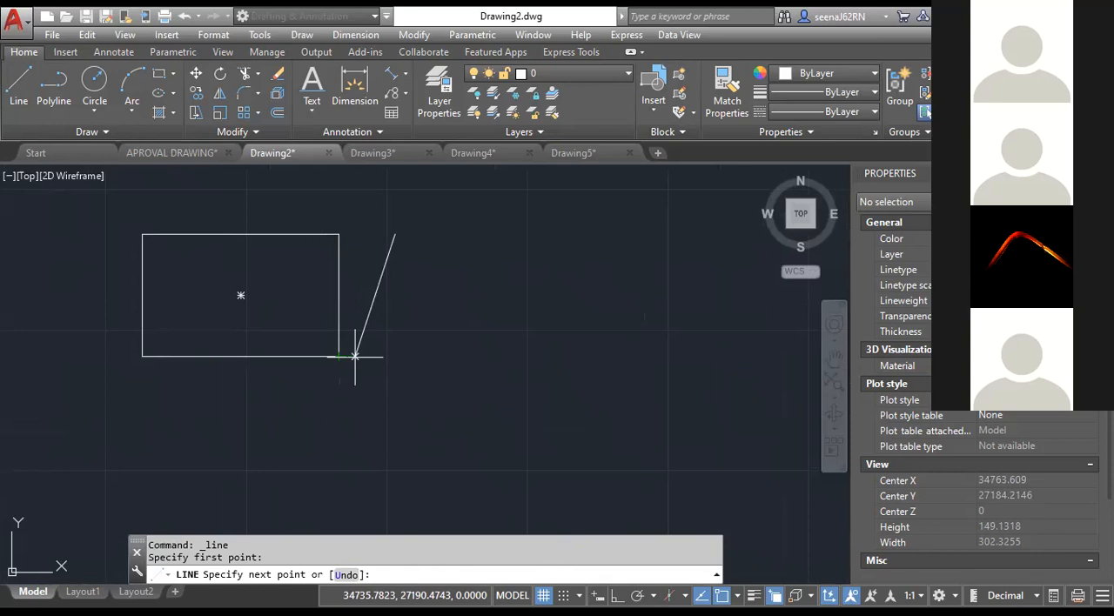
pyautogui.press('F8')
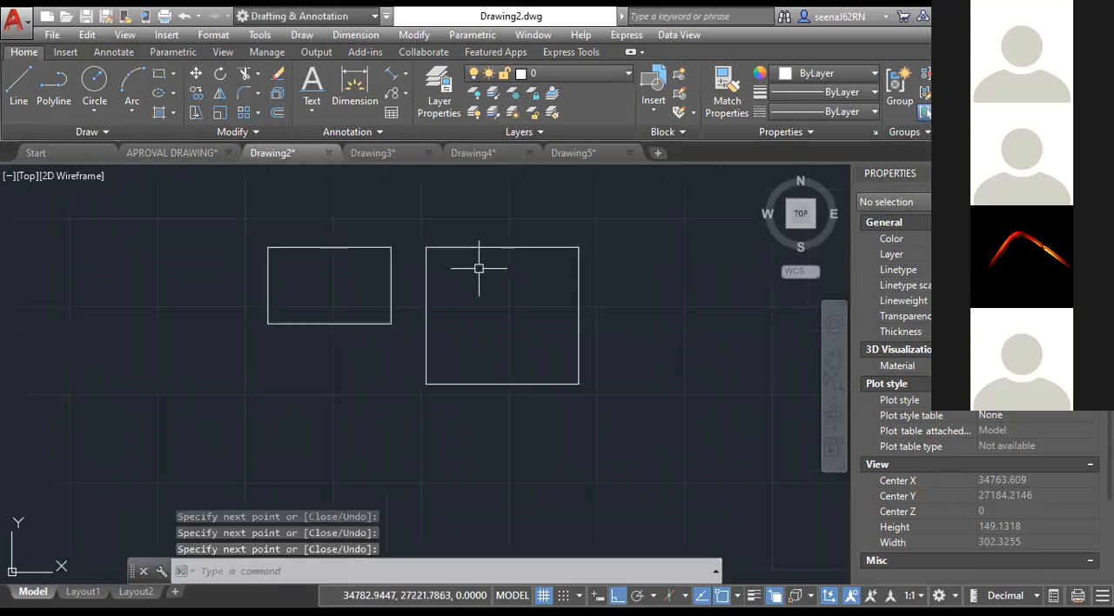
pyautogui.scroll(-2, 479, 278)
pyautogui.moveTo(490, 296); pyautogui.dragTo(488, 390, button='middle')
pyautogui.scroll(2, 488, 391)
pyautogui.moveTo(312, 394)
pyautogui.mouseDown(button='middle')
pyautogui.moveTo(391, 367)
pyautogui.moveTo(328, 396)
pyautogui.mouseUp(button='middle')
pyautogui.scroll(2, 370, 375)
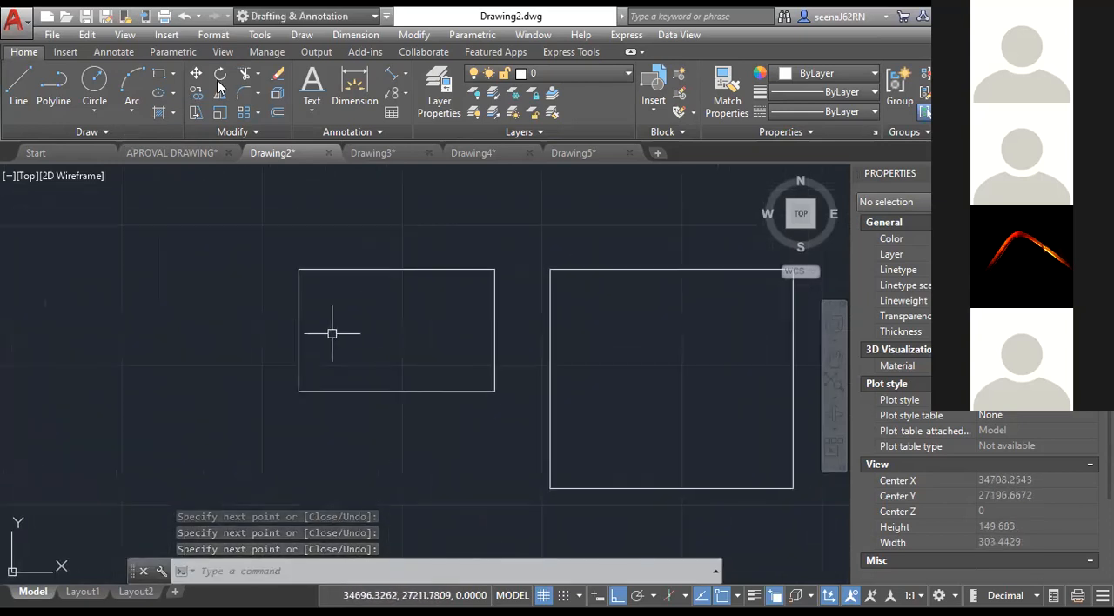
# Chamfer the lower-left corner of the line-drawn rectangle with distances of 50 along the bottom edge and 25 along the left edge.
pyautogui.click(258, 93)
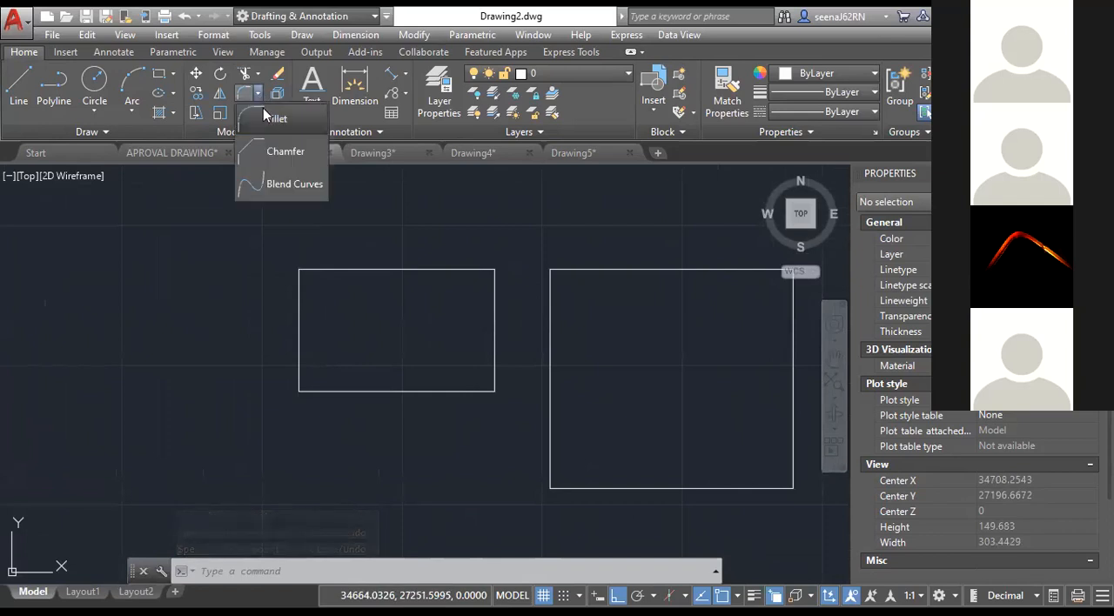
pyautogui.click(278, 161)
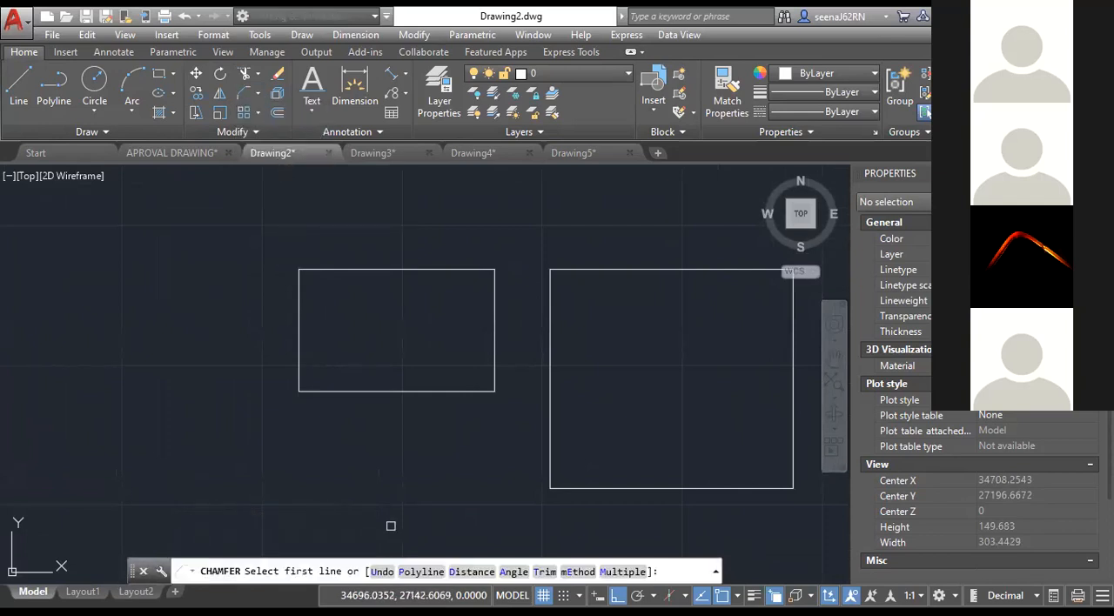
pyautogui.click(466, 576)
pyautogui.moveTo(488, 481); pyautogui.dragTo(418, 440, button='middle')
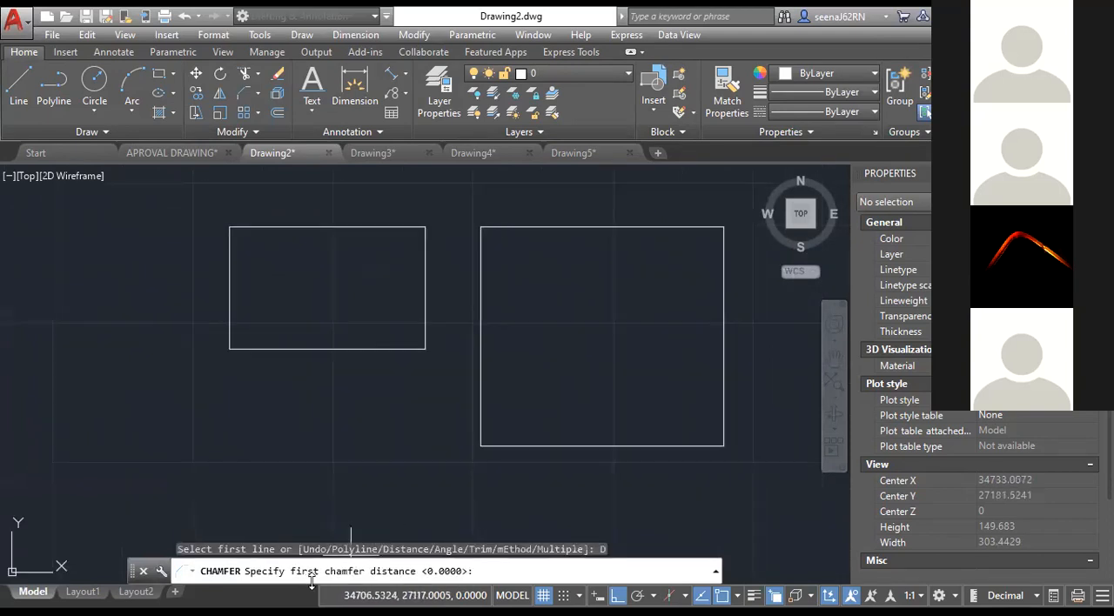
pyautogui.write('50')
pyautogui.press('Return')
pyautogui.write('25')
pyautogui.press('Return')
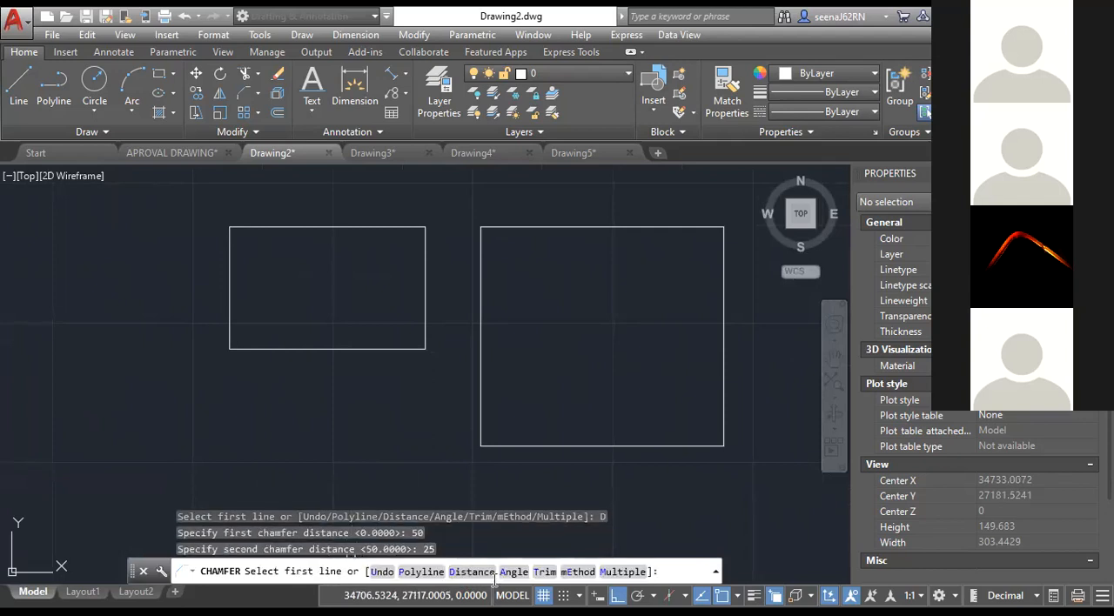
pyautogui.click(543, 449)
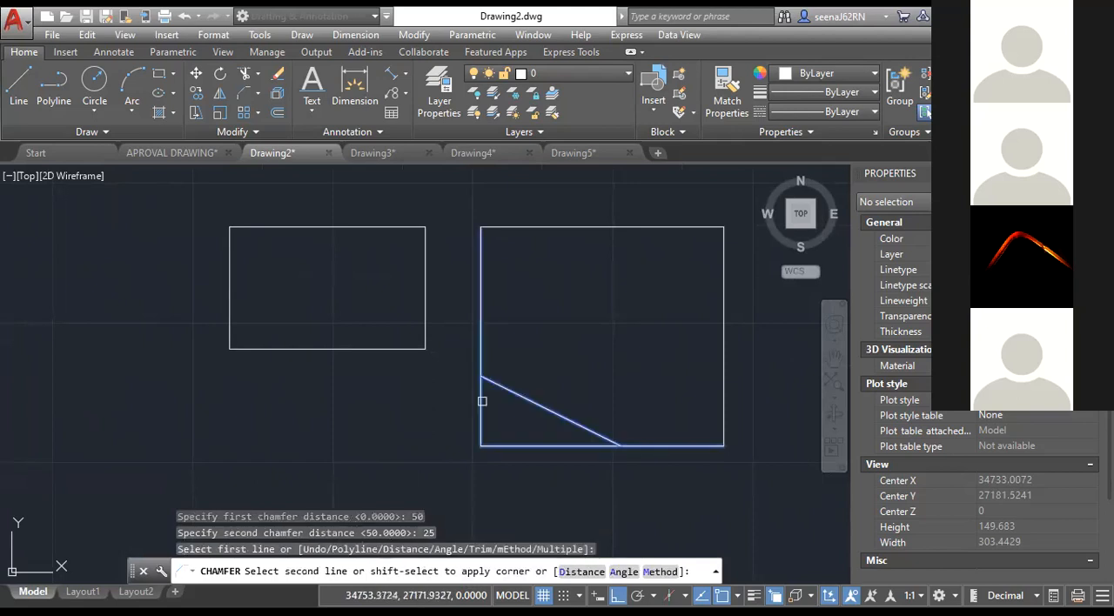
pyautogui.click(481, 401)
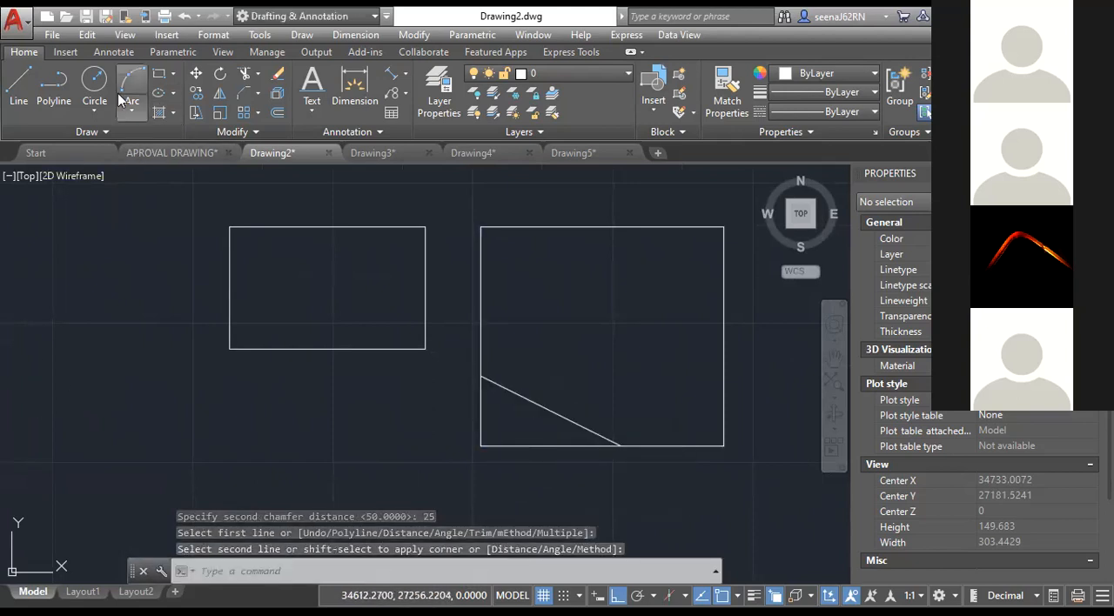
# Chamfer the lower-right corner of the line-drawn rectangle in Trim mode, picking the bottom edge before the right edge.
pyautogui.click(240, 94)
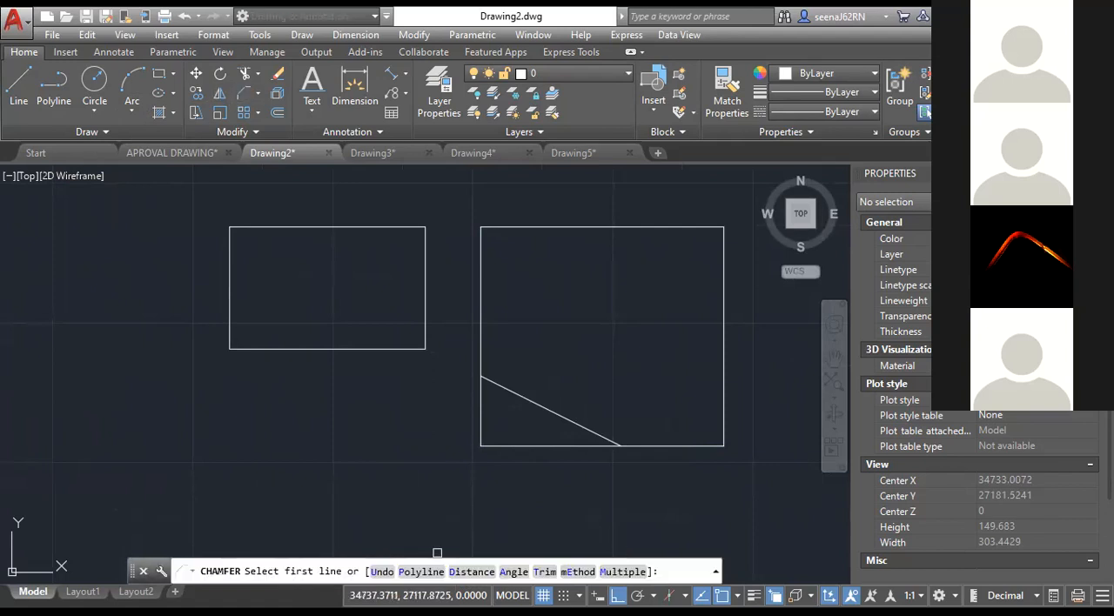
pyautogui.click(544, 572)
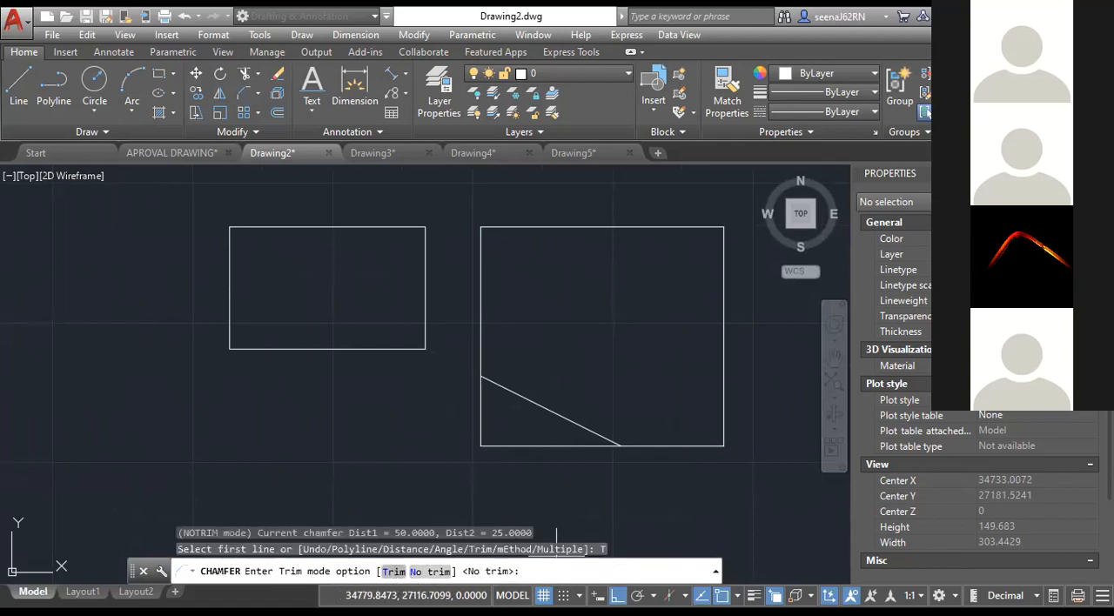
pyautogui.write('T')
pyautogui.press('Return')
pyautogui.click(664, 447)
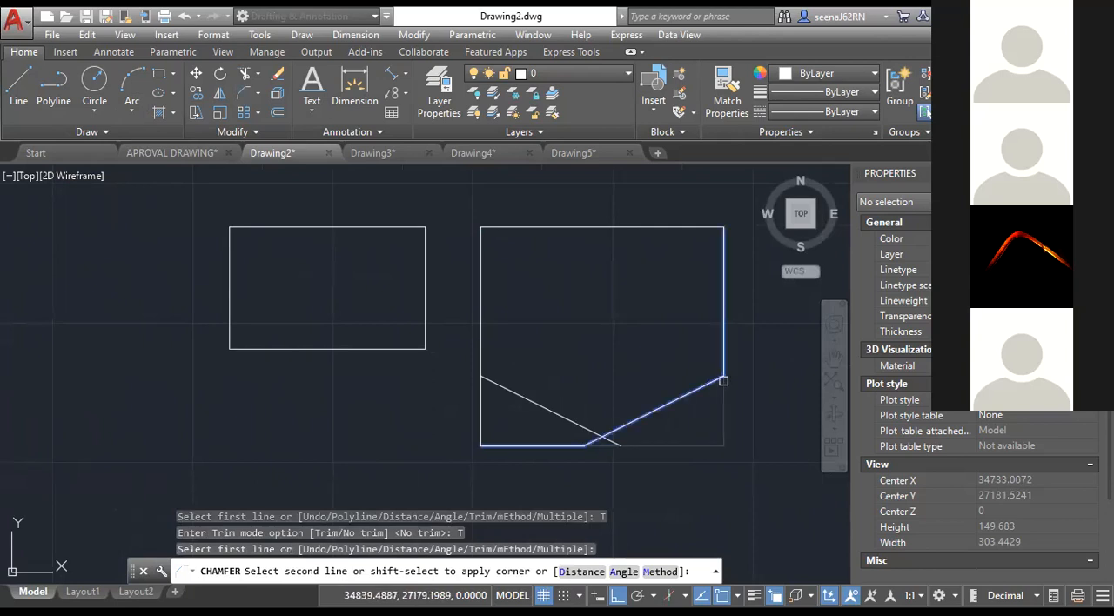
pyautogui.click(723, 380)
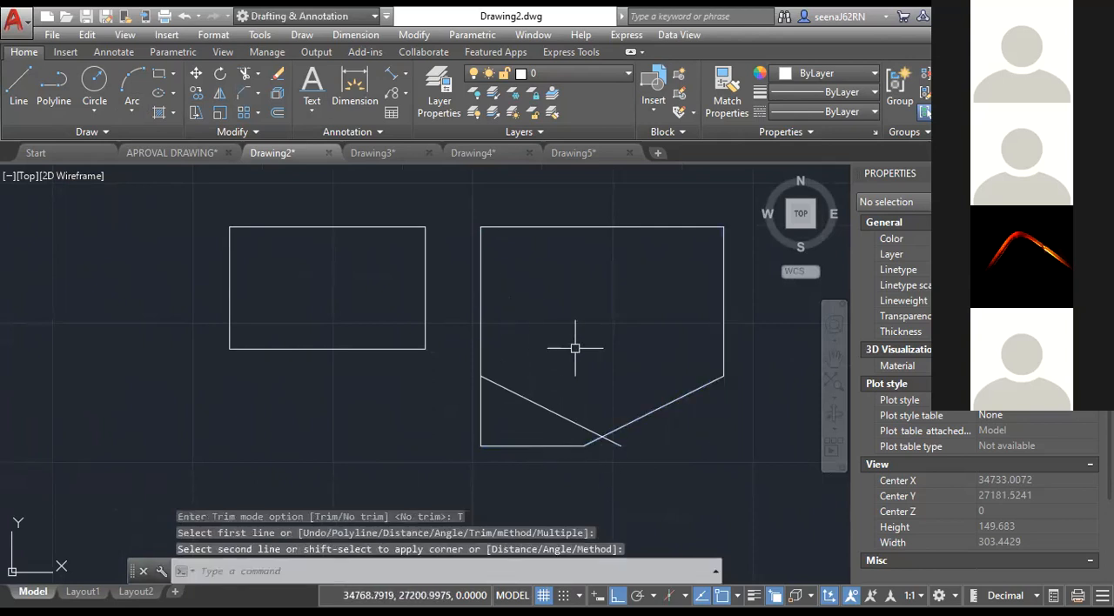
# Chamfer all corners of the smaller rectangle at once with the Polyline option, using 10 for both chamfer distances.
pyautogui.scroll(-3, 609, 435)
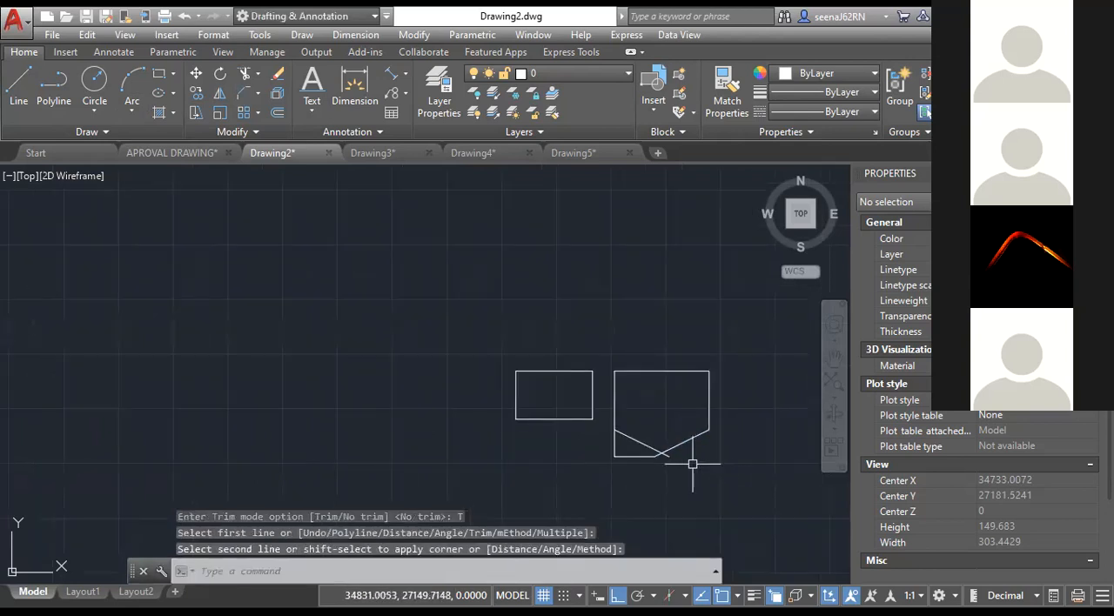
pyautogui.click(258, 96)
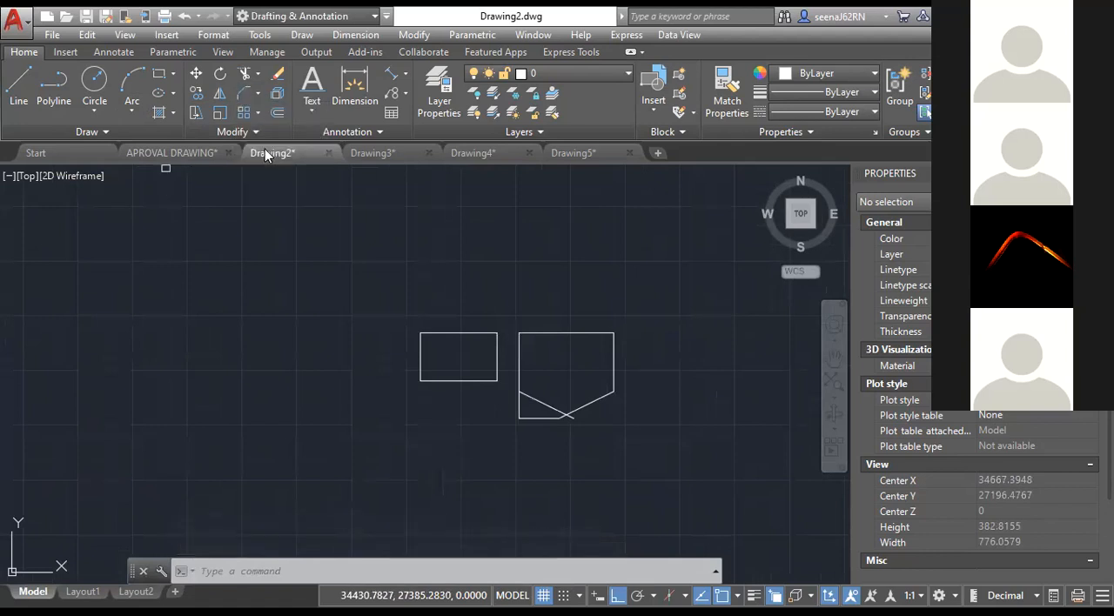
pyautogui.click(480, 574)
pyautogui.write('10')
pyautogui.press('Return')
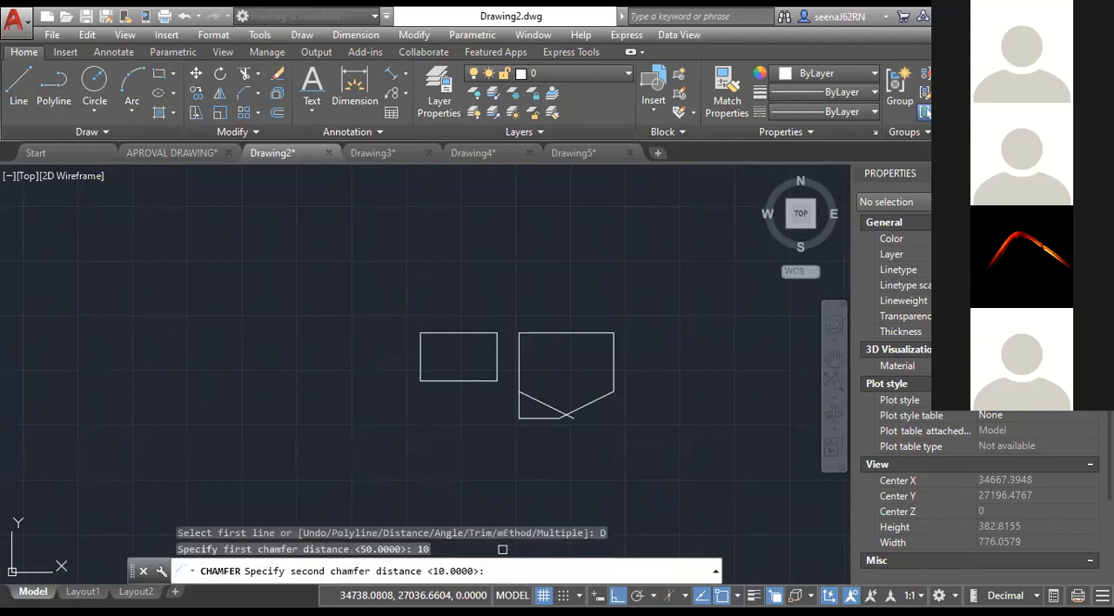
pyautogui.press('Return')
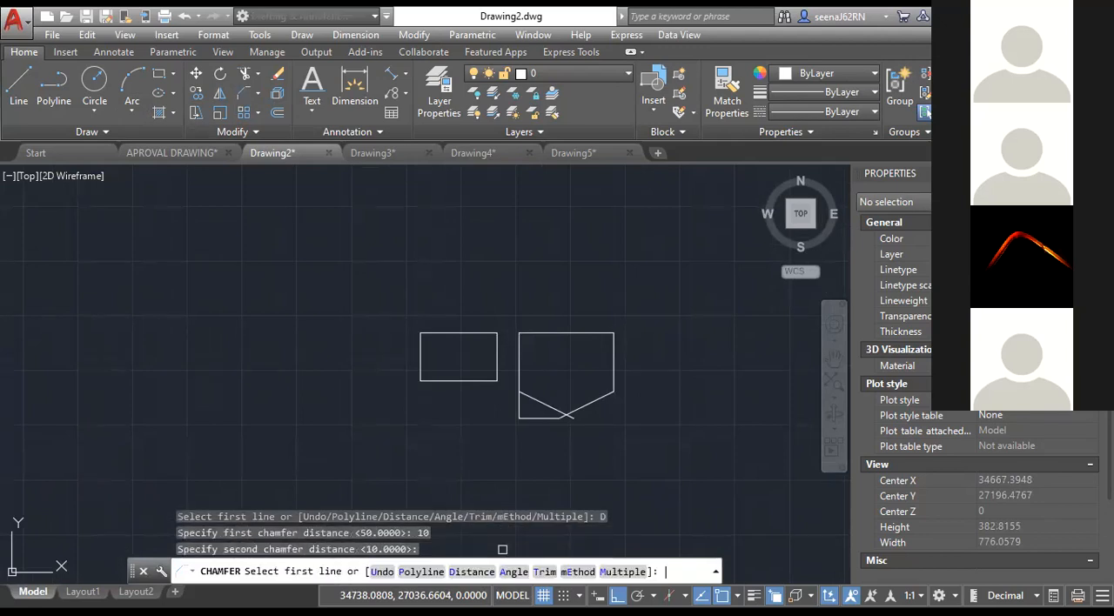
pyautogui.click(421, 572)
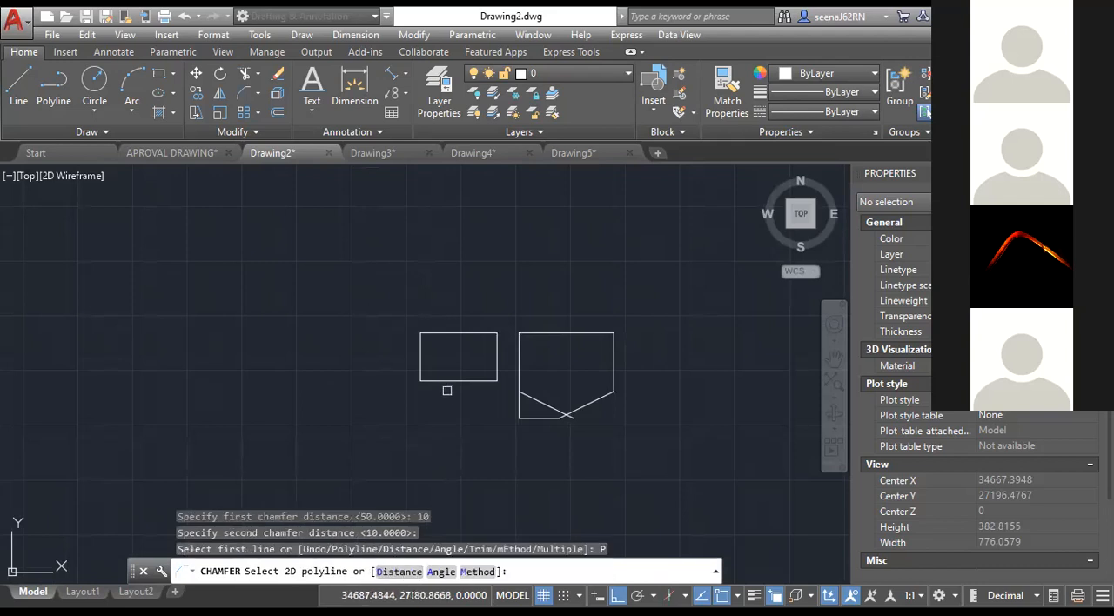
pyautogui.click(450, 380)
pyautogui.scroll(4, 447, 378)
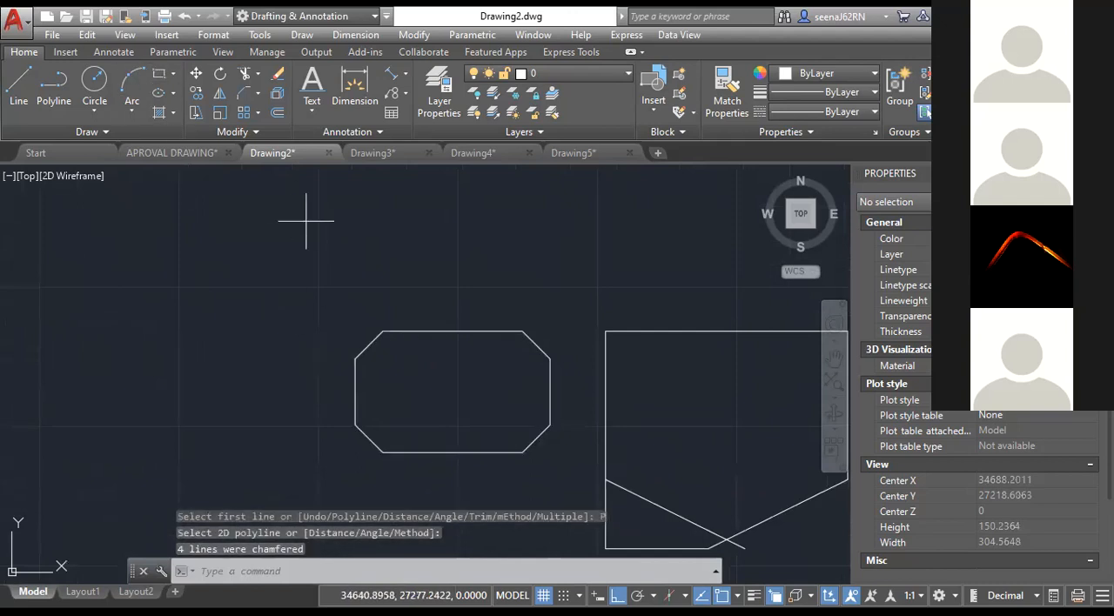
# Draw a new rectangle with the Rectangle command directly above the chamfered rectangle.
pyautogui.click(354, 194)
pyautogui.click(571, 297)
pyautogui.scroll(4, 425, 324)
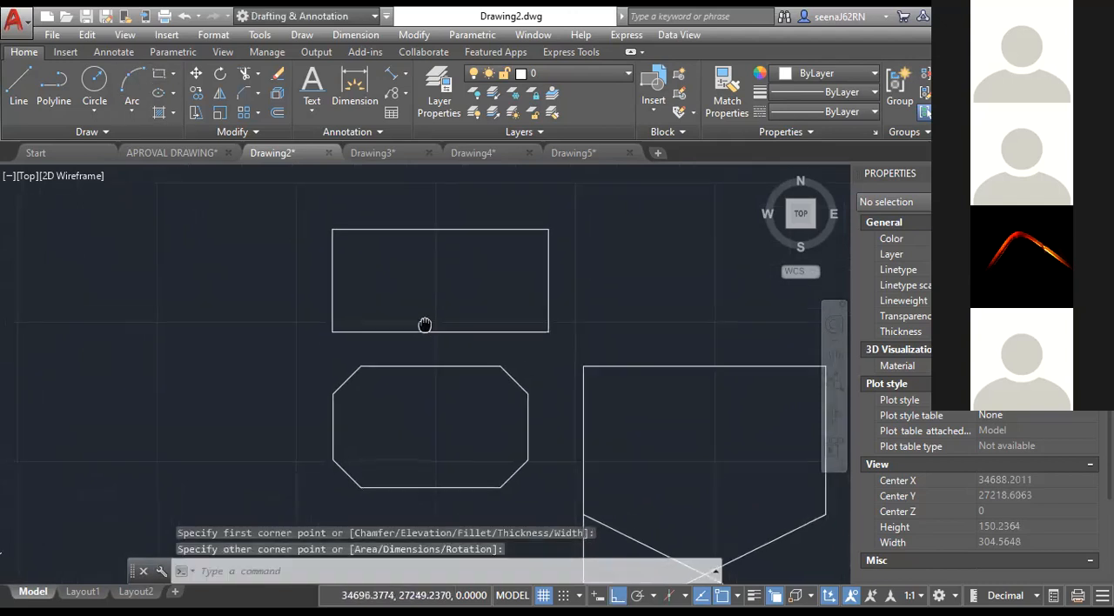
pyautogui.moveTo(424, 327); pyautogui.dragTo(346, 375, button='middle')
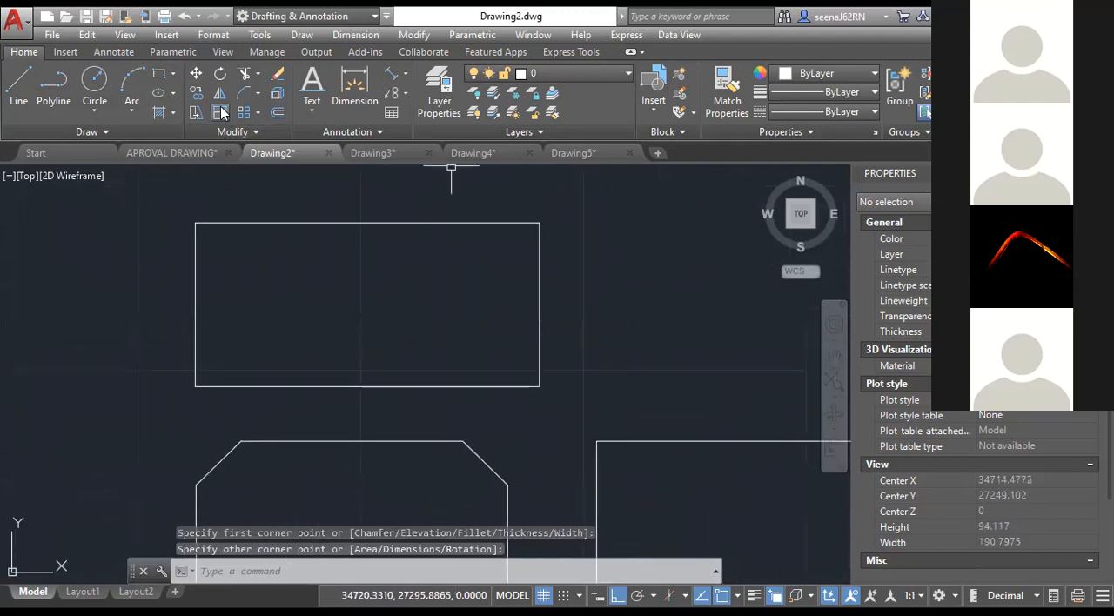
# Fillet the lower-right corner of the new upper rectangle with a radius of 15, and undo that fillet.
pyautogui.click(258, 95)
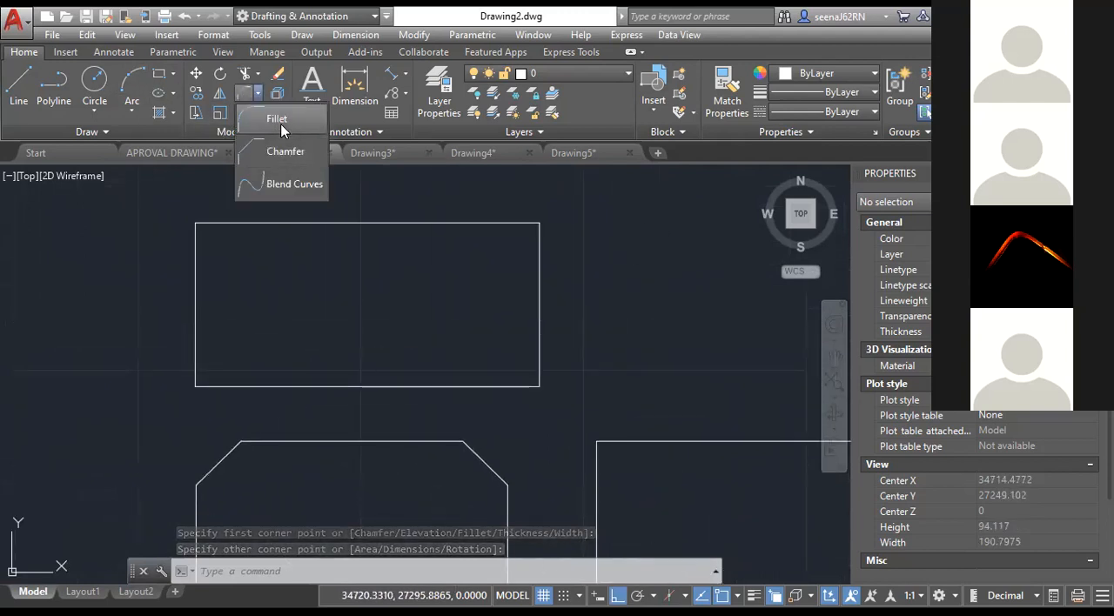
pyautogui.click(281, 128)
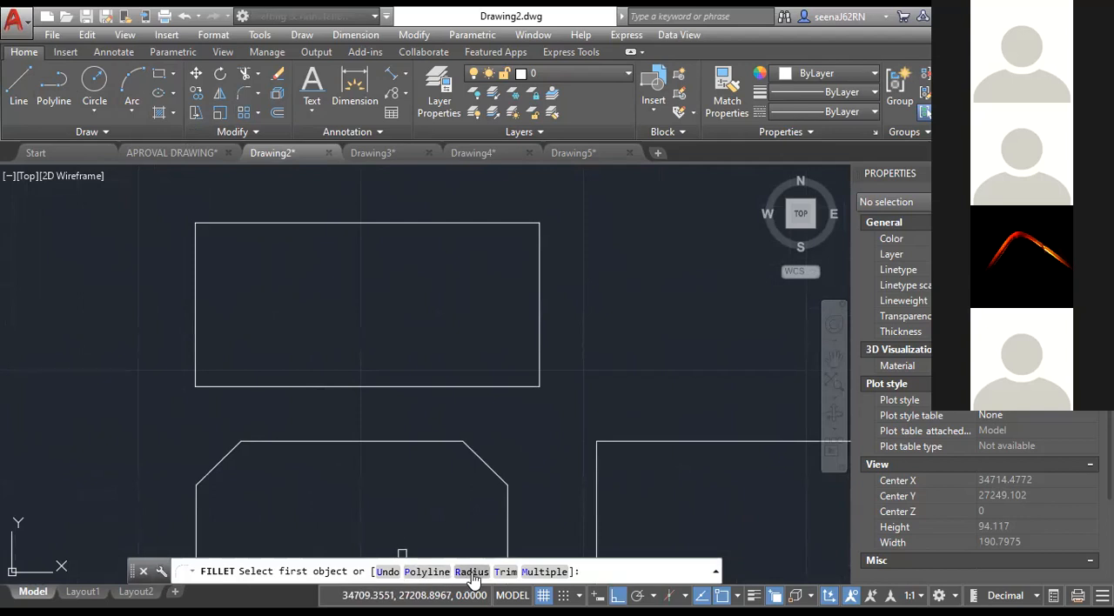
pyautogui.click(471, 571)
pyautogui.write('5')
pyautogui.press('BackSpace')
pyautogui.write('15')
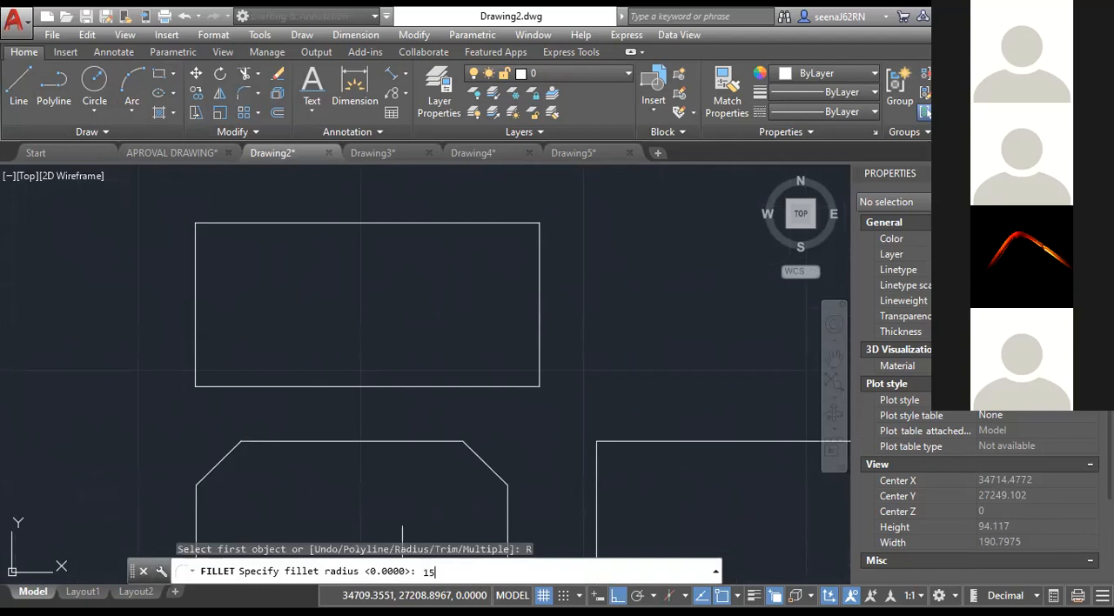
pyautogui.press('Return')
pyautogui.click(496, 386)
pyautogui.click(536, 328)
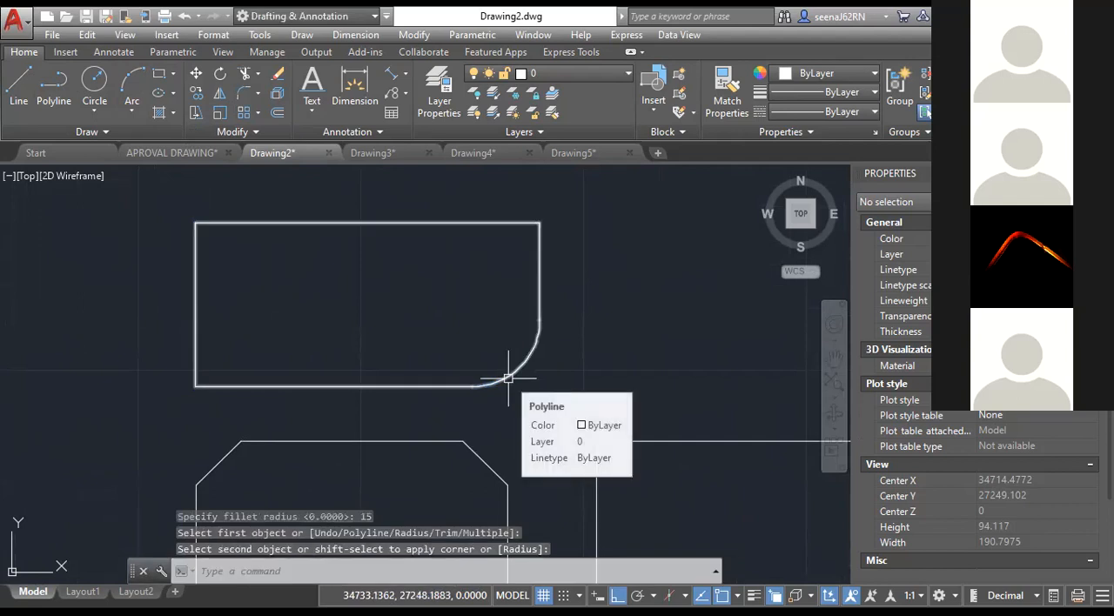
pyautogui.hotkey('ctrl', 'z')
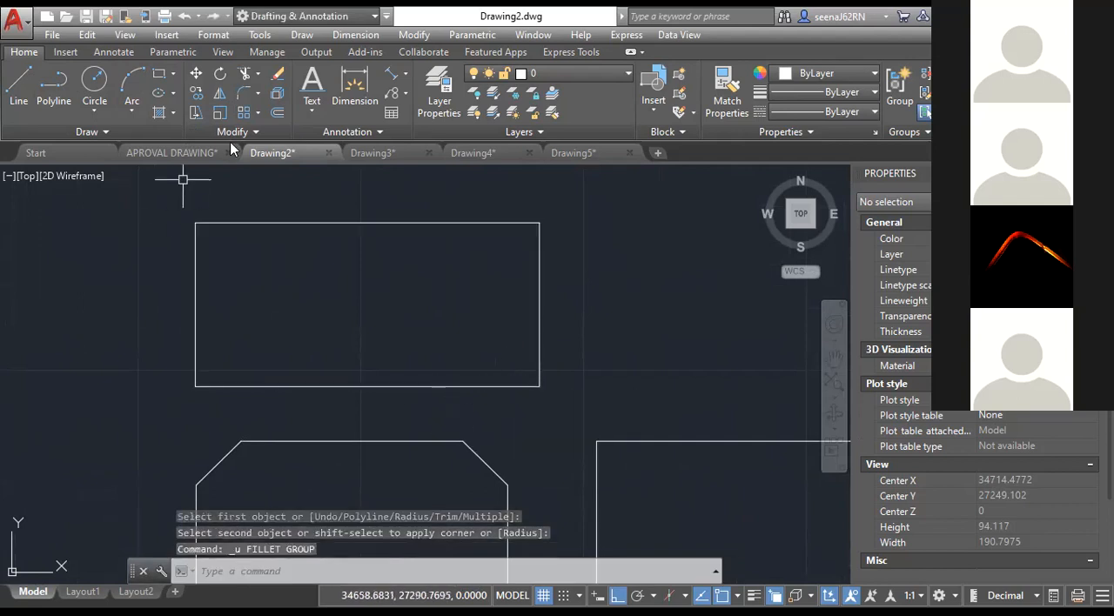
# Try to fillet the whole upper rectangle with the Polyline option without entering a radius.
pyautogui.click(258, 92)
pyautogui.click(266, 117)
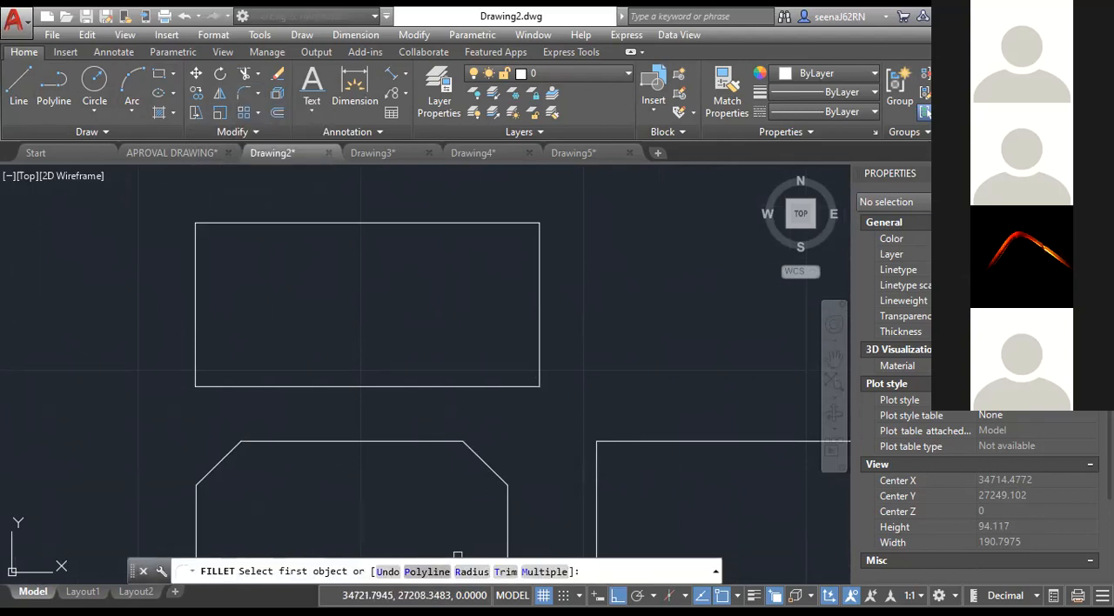
pyautogui.click(428, 572)
pyautogui.click(383, 440)
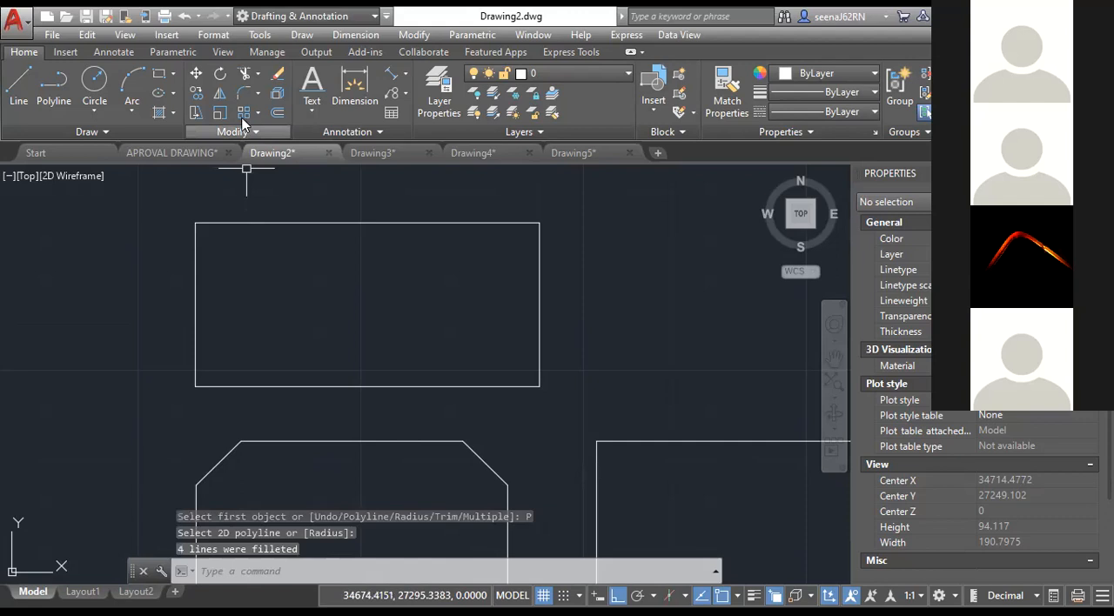
# Fillet all corners of the upper rectangle at once with a radius of 15, using the Polyline option.
pyautogui.press('Return')
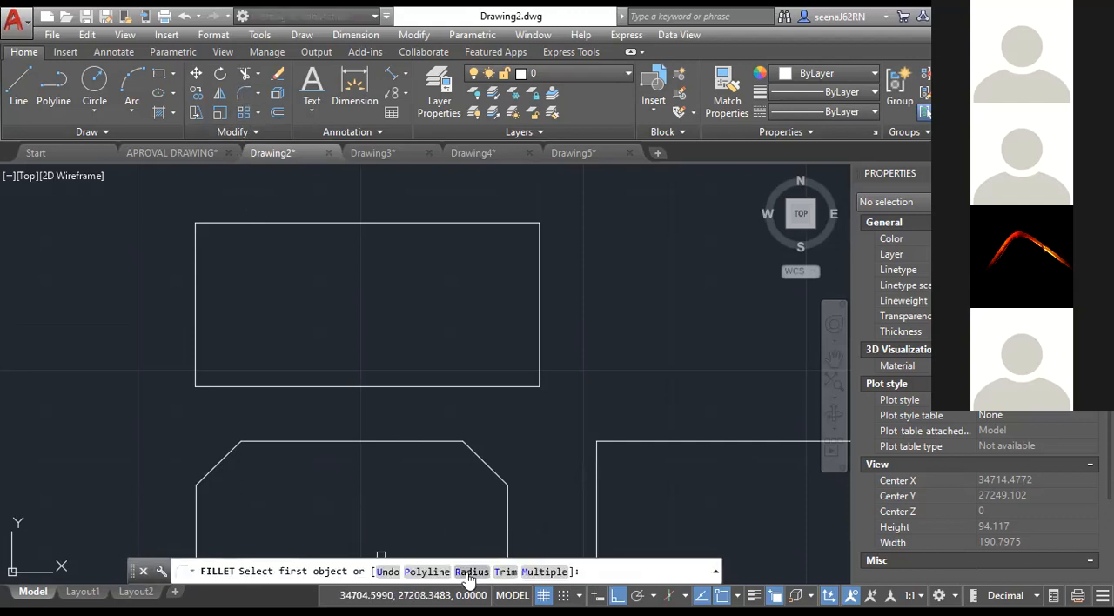
pyautogui.click(469, 574)
pyautogui.write('15')
pyautogui.press('Return')
pyautogui.click(428, 572)
pyautogui.click(392, 386)
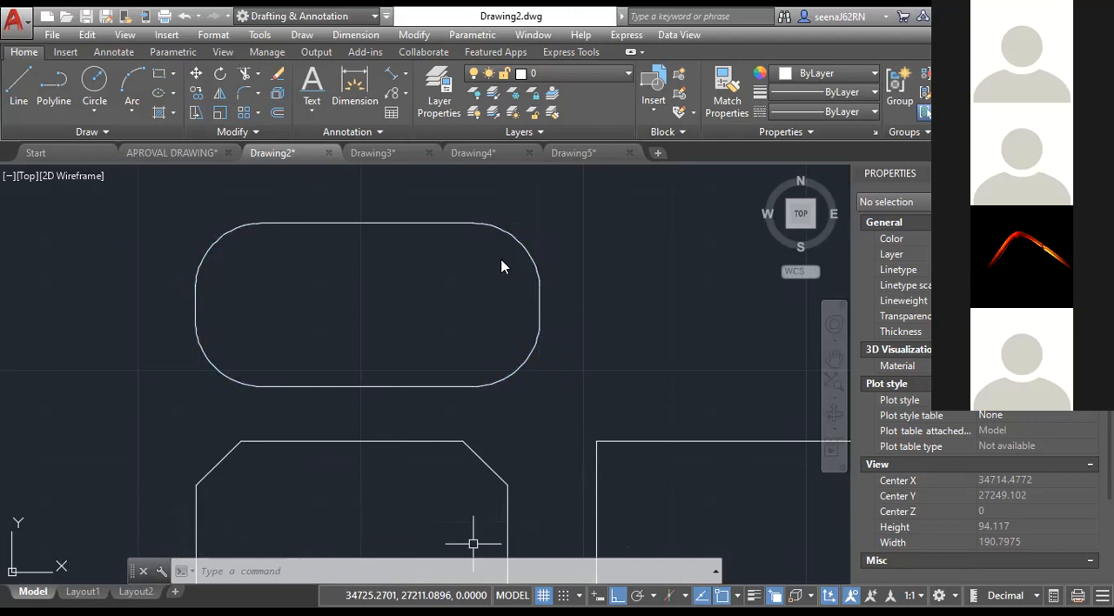
pyautogui.scroll(-5, 503, 252)
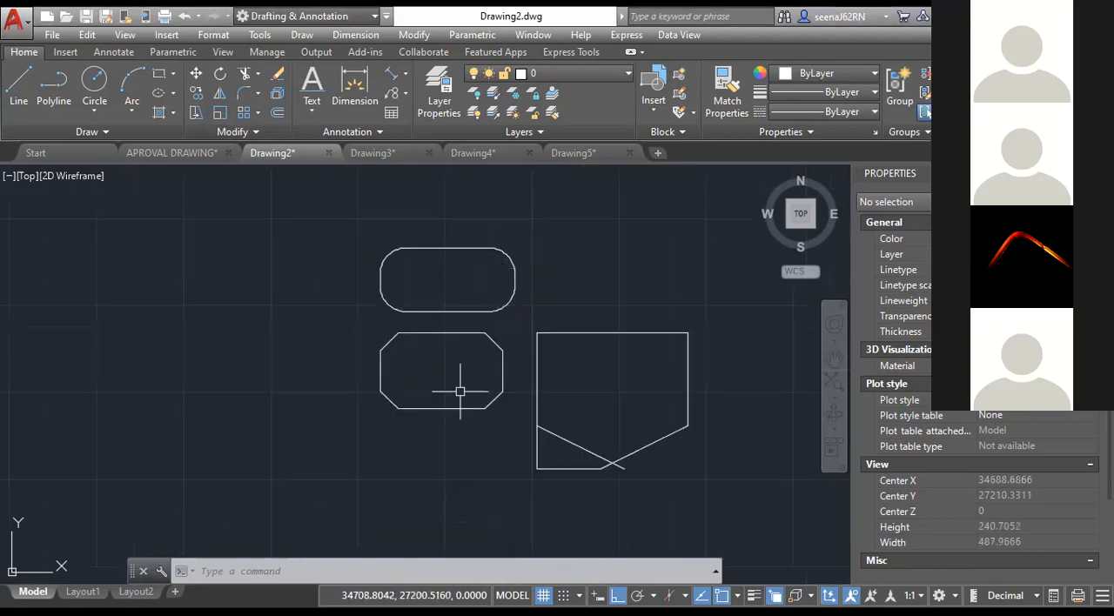